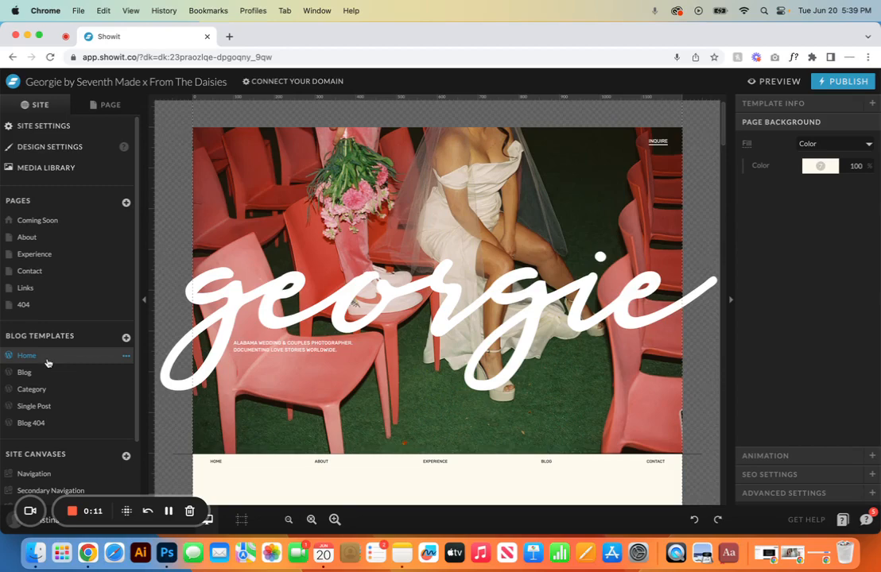
- Open the Home page's Navigation site canvas for editing and show its mobile and desktop layouts side by side
{"action": "left_click", "coordinate": [107, 106]}
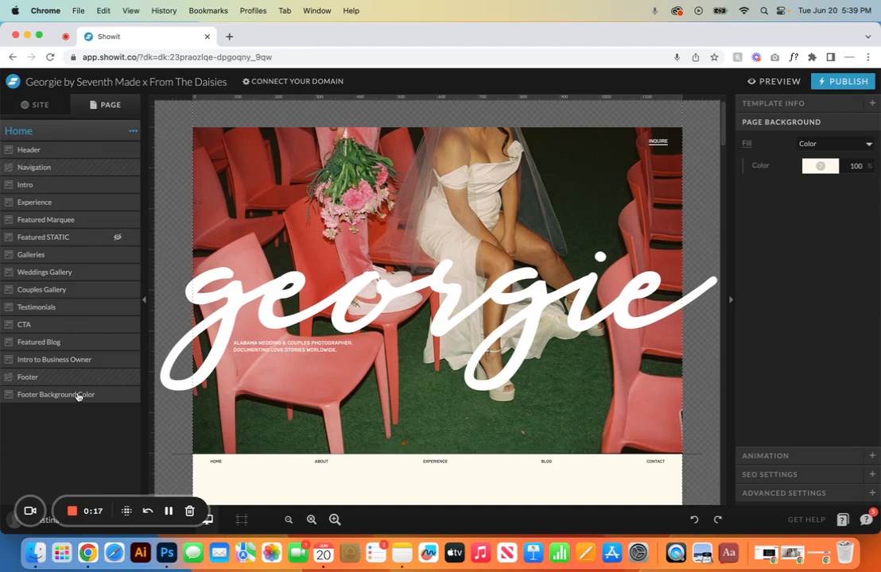
{"action": "left_click", "coordinate": [85, 172]}
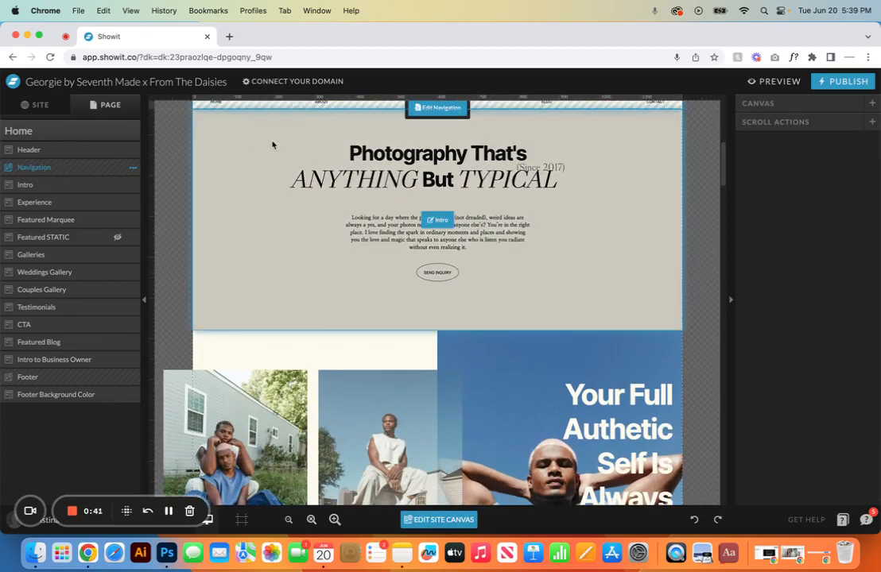
{"action": "scroll", "coordinate": [280, 147], "scroll_direction": "up", "scroll_amount": 2}
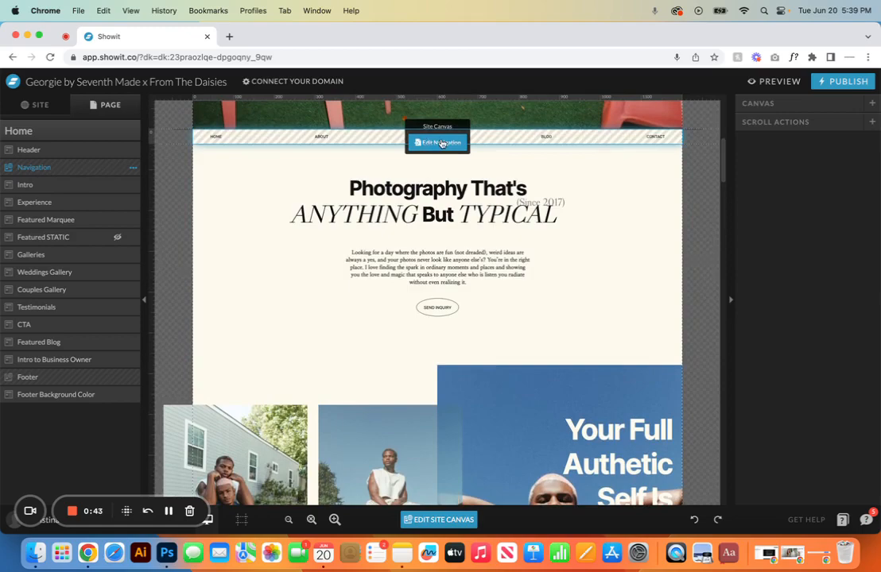
{"action": "left_click", "coordinate": [441, 143]}
{"action": "mouse_move", "coordinate": [436, 521]}
{"action": "left_click", "coordinate": [202, 520]}
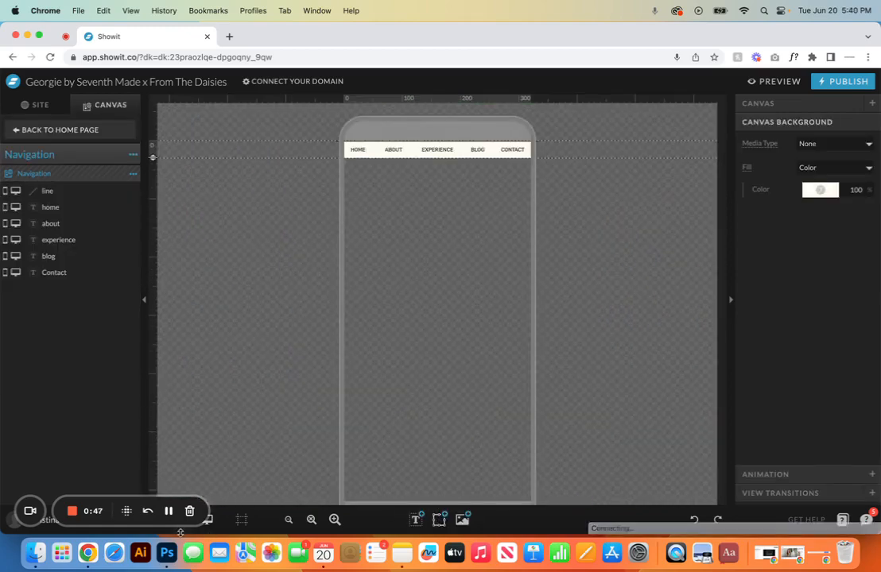
{"action": "left_click", "coordinate": [202, 521]}
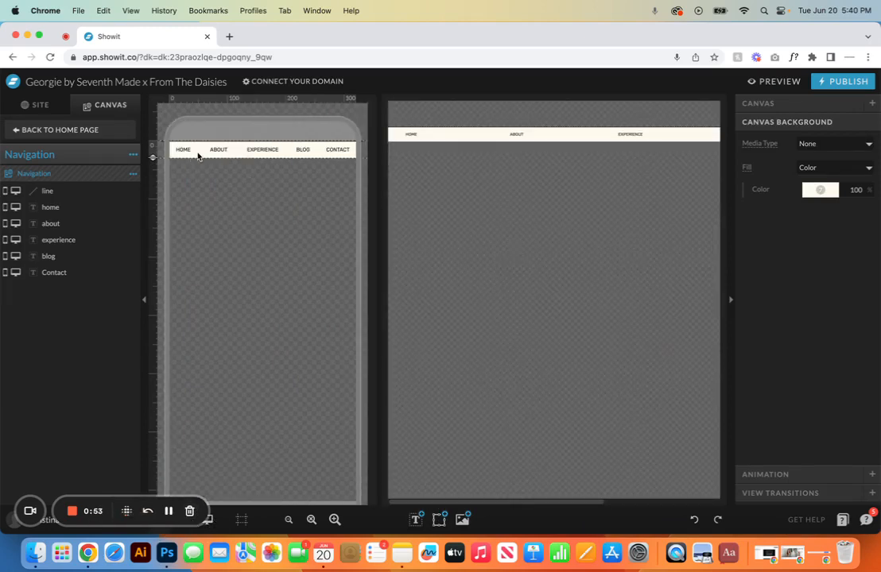
- Try palette colors 3, 4 and 5 as the Navigation canvas background and return it to color 7
{"action": "left_click", "coordinate": [813, 192]}
{"action": "left_click", "coordinate": [567, 138]}
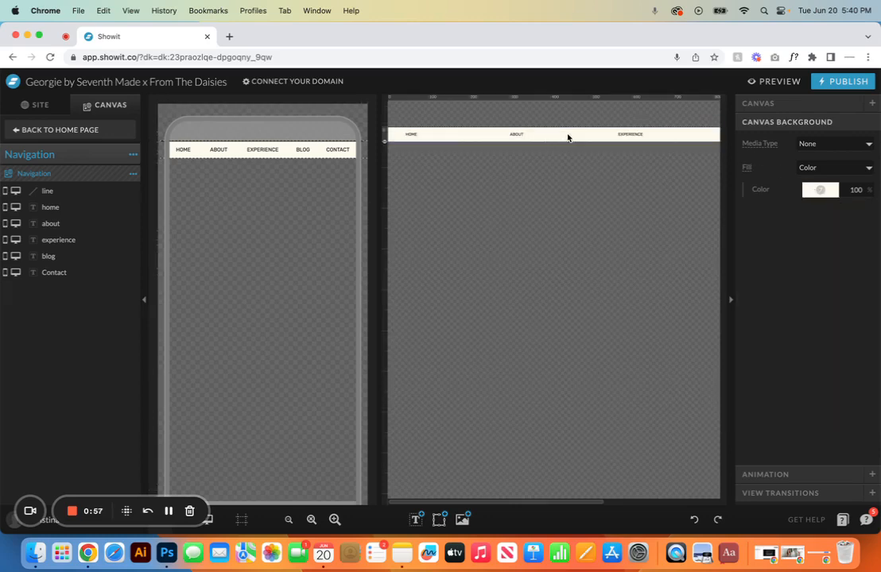
{"action": "left_click", "coordinate": [820, 191]}
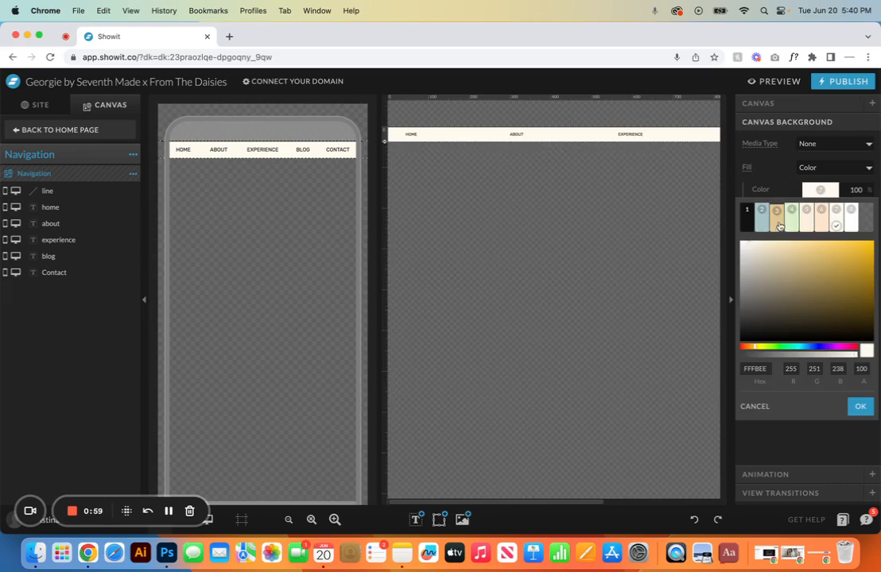
{"action": "left_click", "coordinate": [782, 226]}
{"action": "left_click", "coordinate": [822, 191]}
{"action": "left_click", "coordinate": [791, 220]}
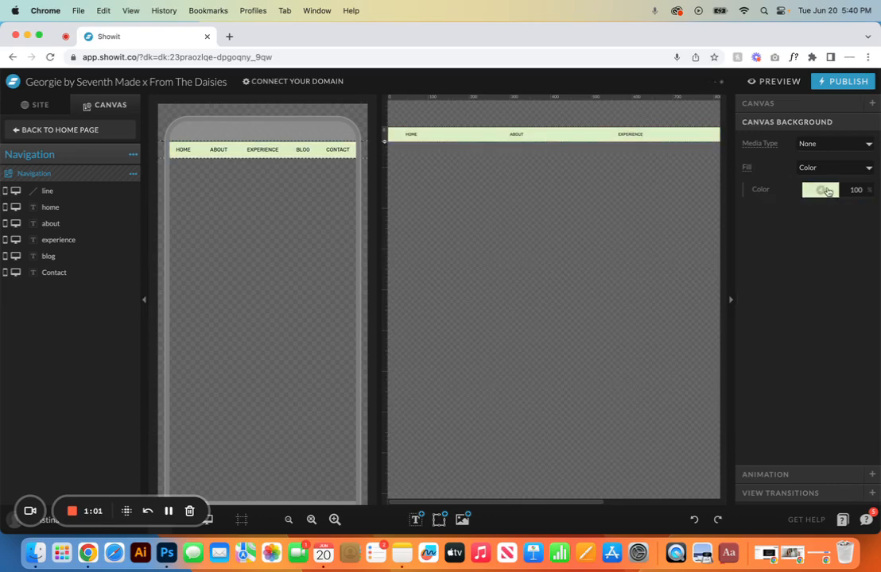
{"action": "left_click", "coordinate": [821, 191]}
{"action": "left_click", "coordinate": [805, 217]}
{"action": "left_click", "coordinate": [819, 191]}
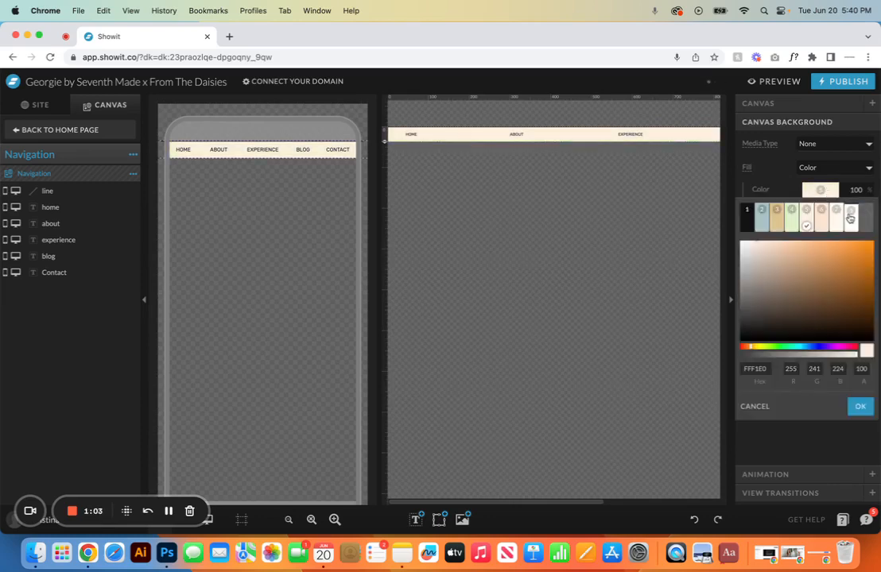
{"action": "left_click", "coordinate": [837, 221]}
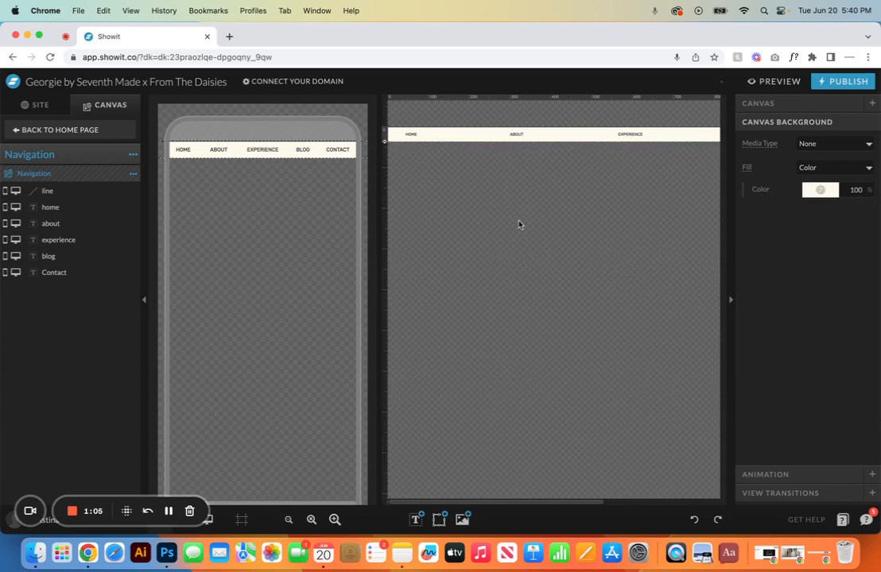
- Try palette color 2 on the desktop Home link text and look through its fonts, keeping Rubik Normal
{"action": "left_click", "coordinate": [411, 134]}
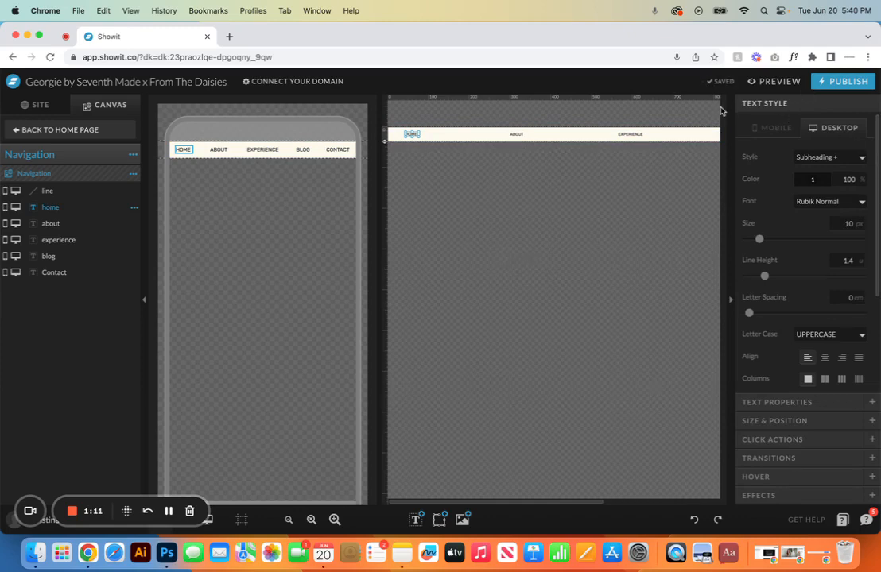
{"action": "left_click", "coordinate": [809, 179]}
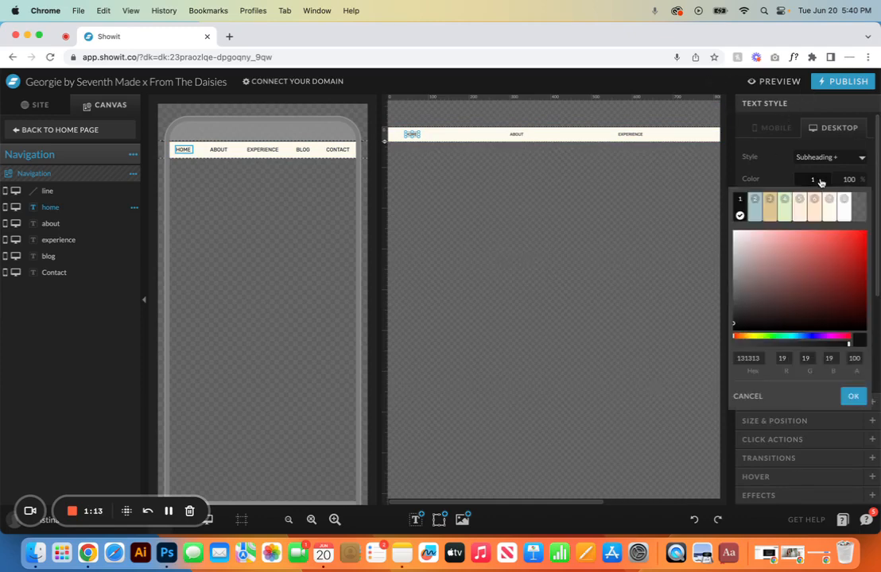
{"action": "left_click", "coordinate": [809, 178]}
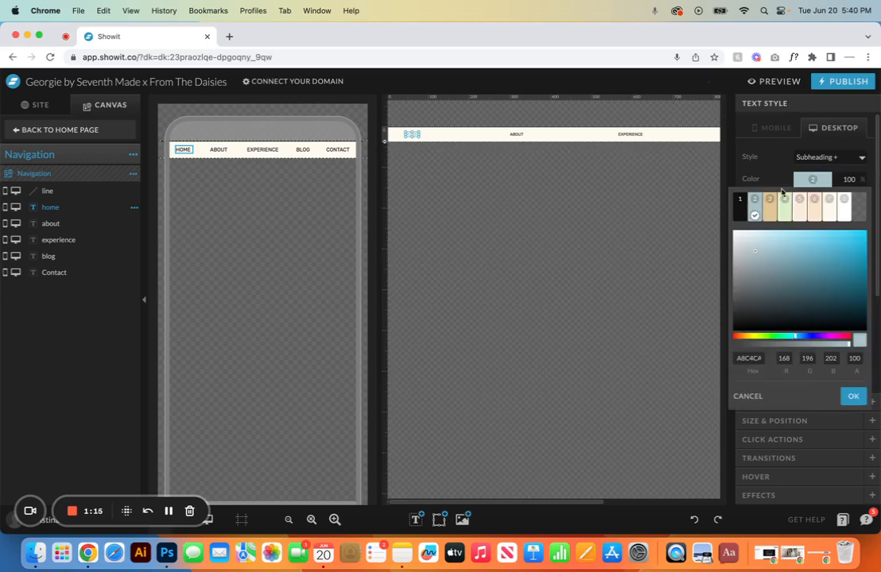
{"action": "left_click", "coordinate": [804, 203]}
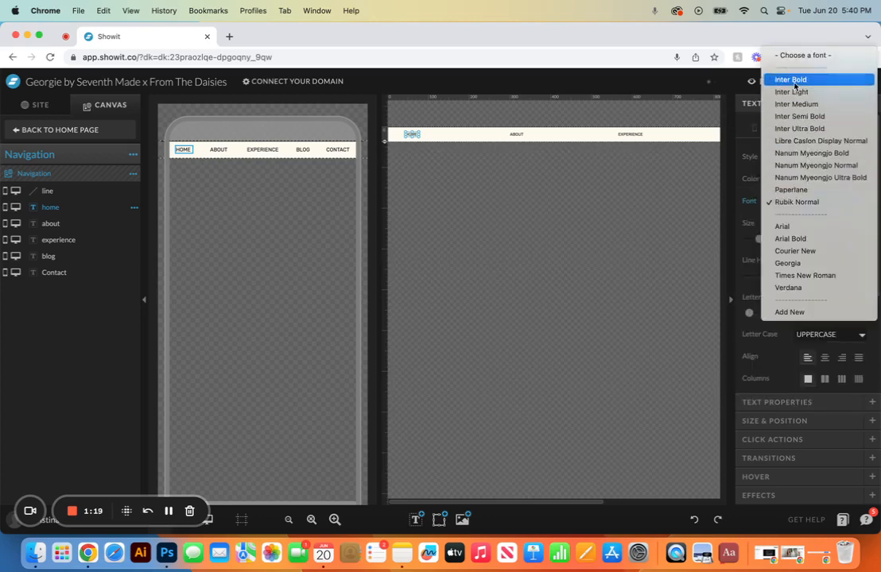
{"action": "left_click", "coordinate": [793, 205]}
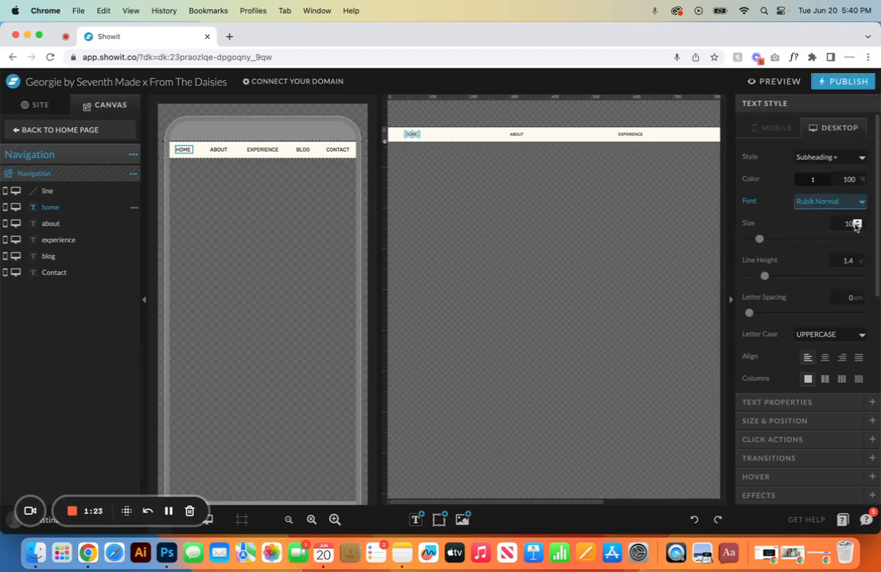
- Try the Normal letter case on the Home link text and return it to UPPERCASE
{"action": "scroll", "coordinate": [853, 301], "scroll_direction": "down", "scroll_amount": 3}
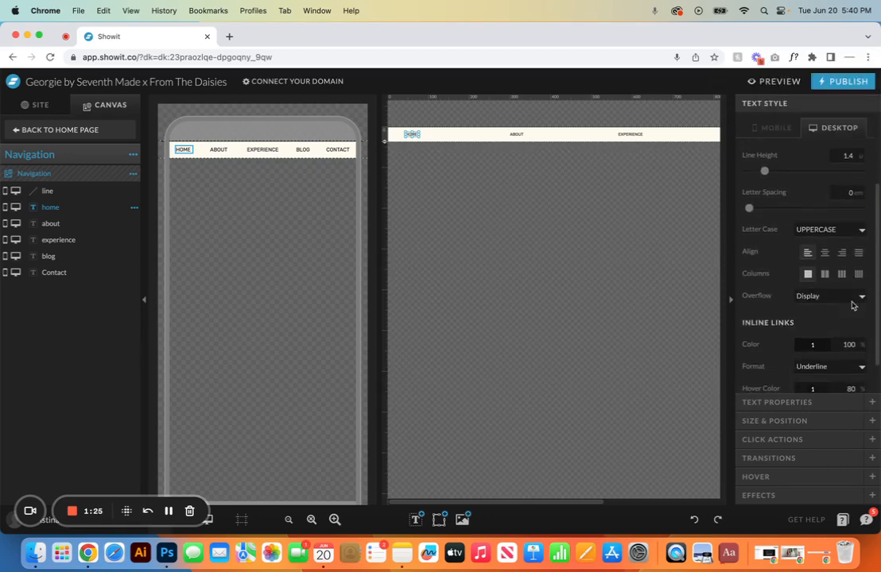
{"action": "left_click", "coordinate": [860, 230]}
{"action": "left_click", "coordinate": [764, 216]}
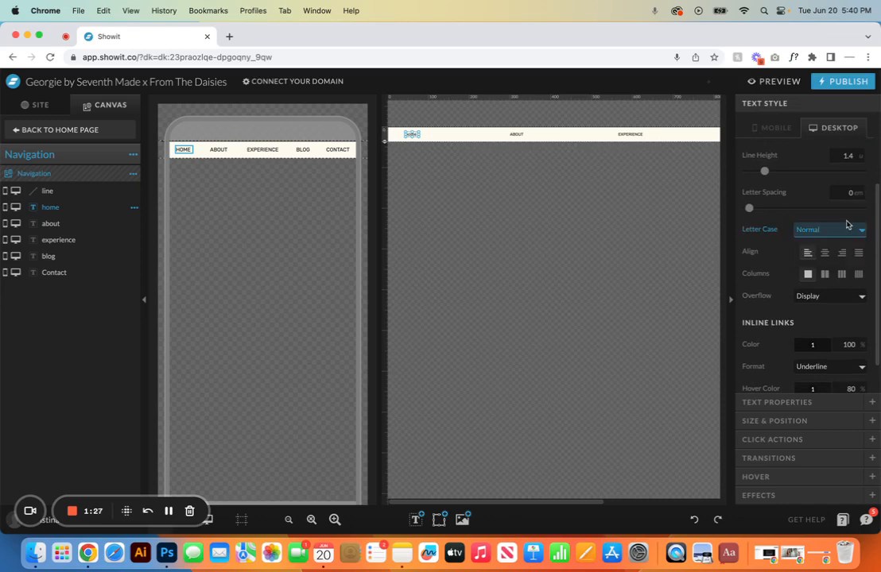
{"action": "left_click", "coordinate": [847, 228]}
{"action": "left_click", "coordinate": [848, 241]}
- Review the Home link's inline link, text property, and size and position settings, and show only the desktop layout
{"action": "scroll", "coordinate": [832, 306], "scroll_direction": "down", "scroll_amount": 1}
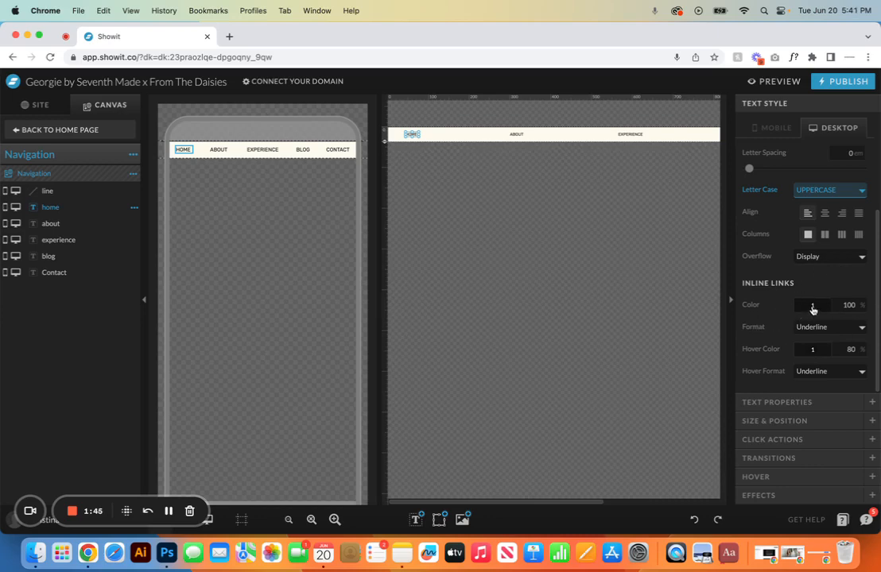
{"action": "left_click", "coordinate": [801, 402]}
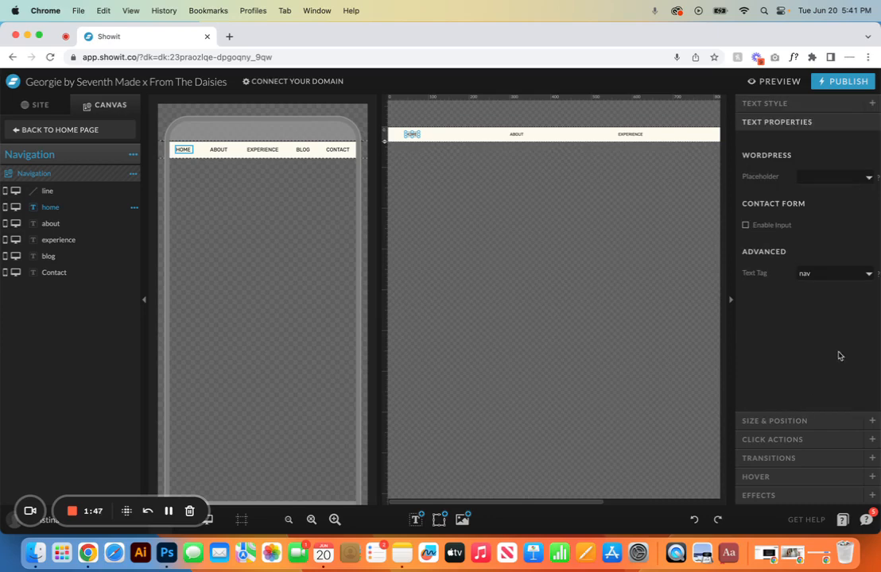
{"action": "left_click", "coordinate": [816, 419]}
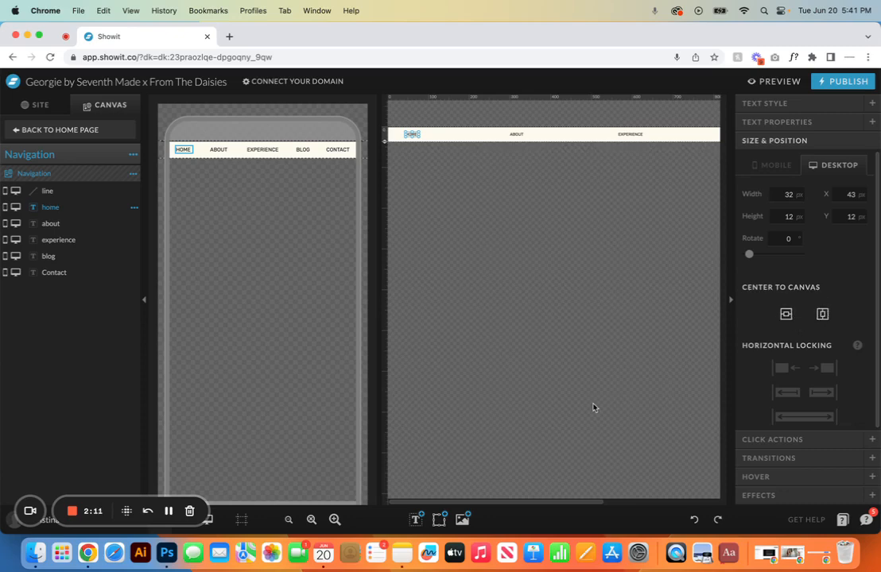
{"action": "left_click", "coordinate": [208, 520]}
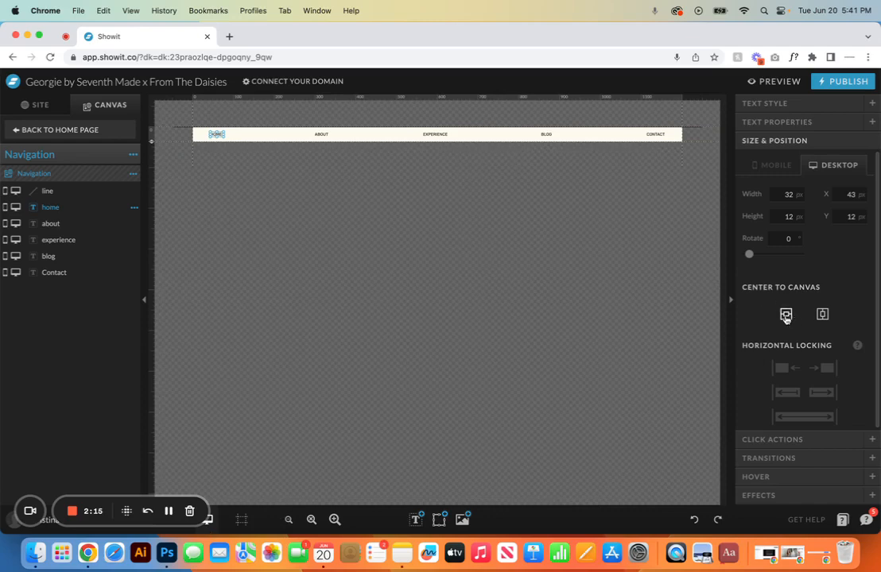
- Try centering the Home link horizontally on the canvas, undo the move and look at the horizontal locking options
{"action": "left_click", "coordinate": [822, 315]}
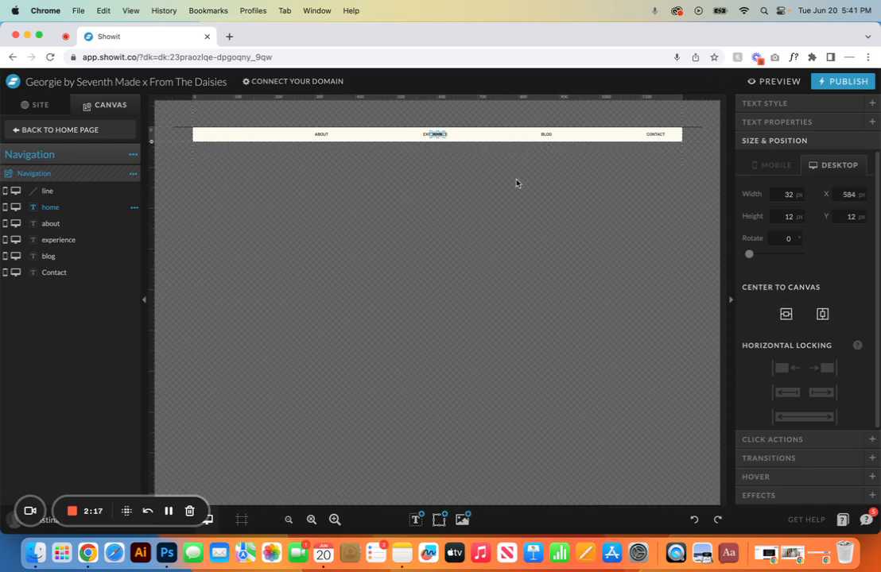
{"action": "left_click", "coordinate": [694, 520]}
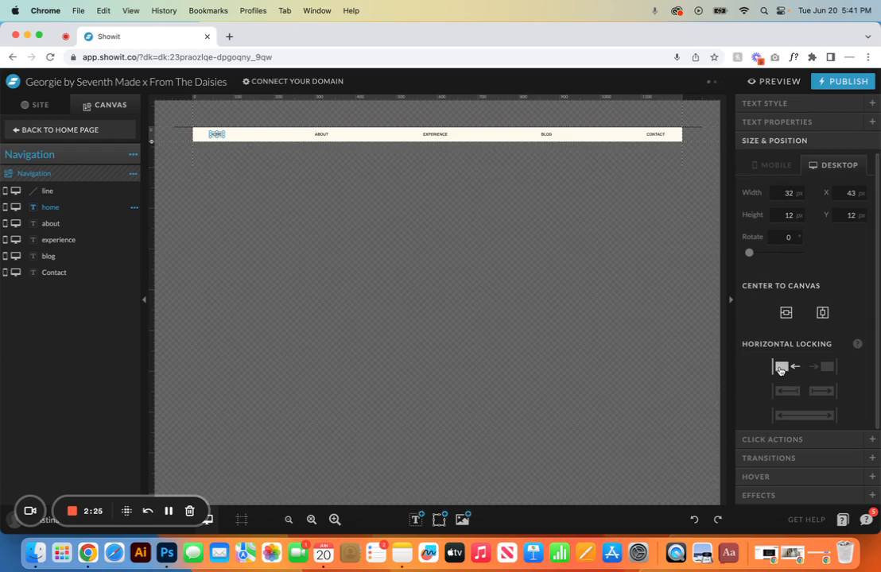
{"action": "left_click", "coordinate": [782, 391]}
- Pick the Home page as the link target in the Home text's click actions
{"action": "left_click", "coordinate": [804, 441]}
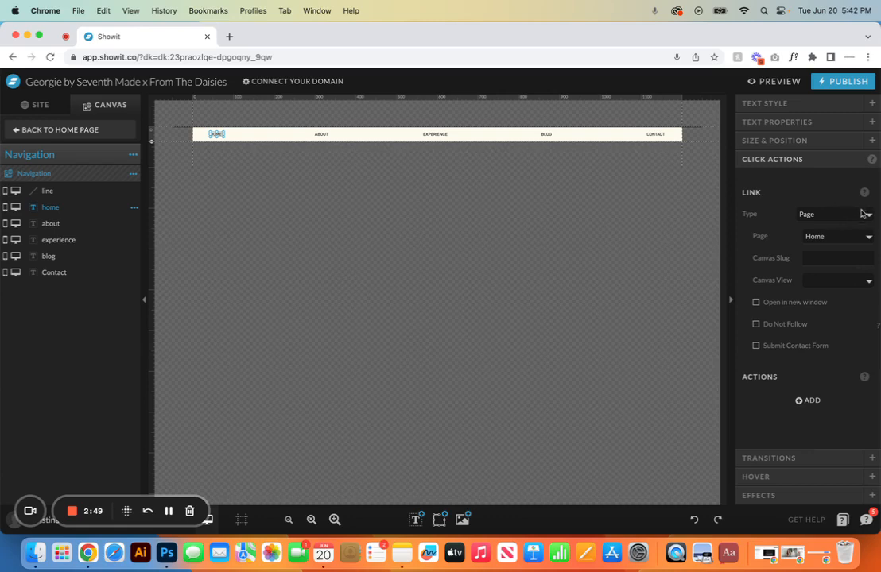
{"action": "left_click", "coordinate": [866, 235]}
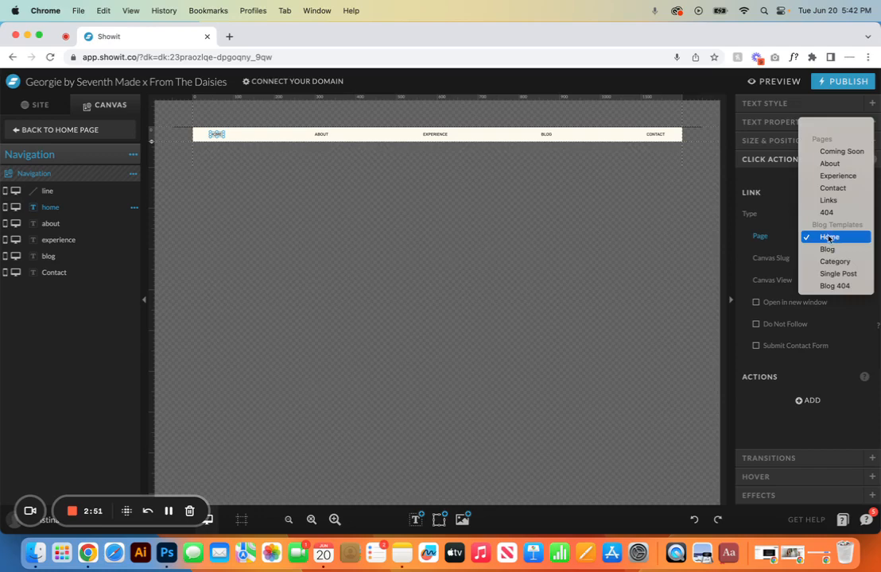
{"action": "left_click", "coordinate": [826, 236]}
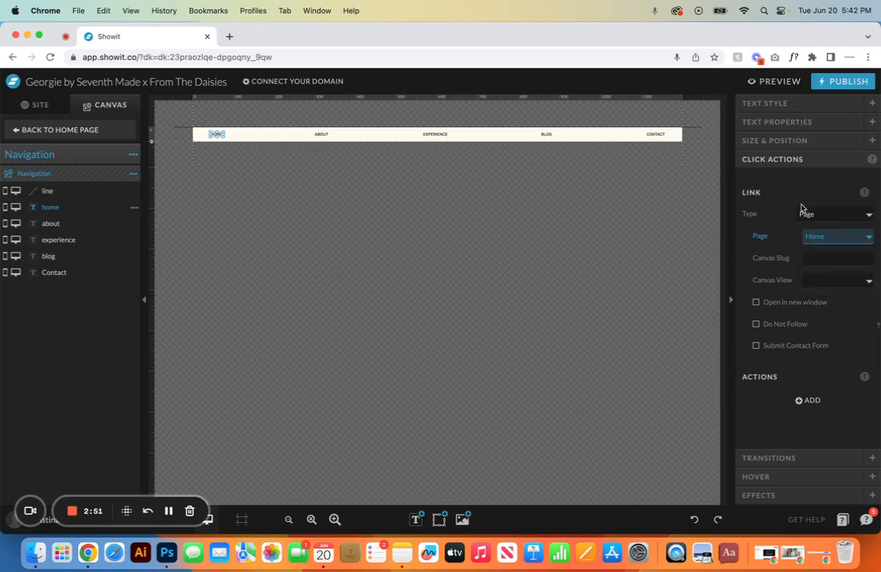
- Check which page the About, Experience, Blog and Contact navigation texts each link to
{"action": "left_click", "coordinate": [321, 134]}
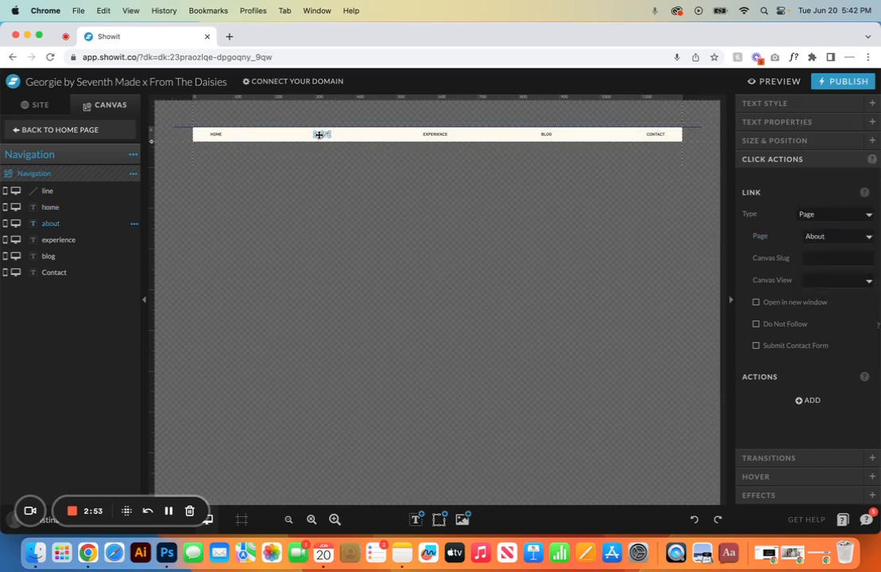
{"action": "left_click", "coordinate": [442, 135]}
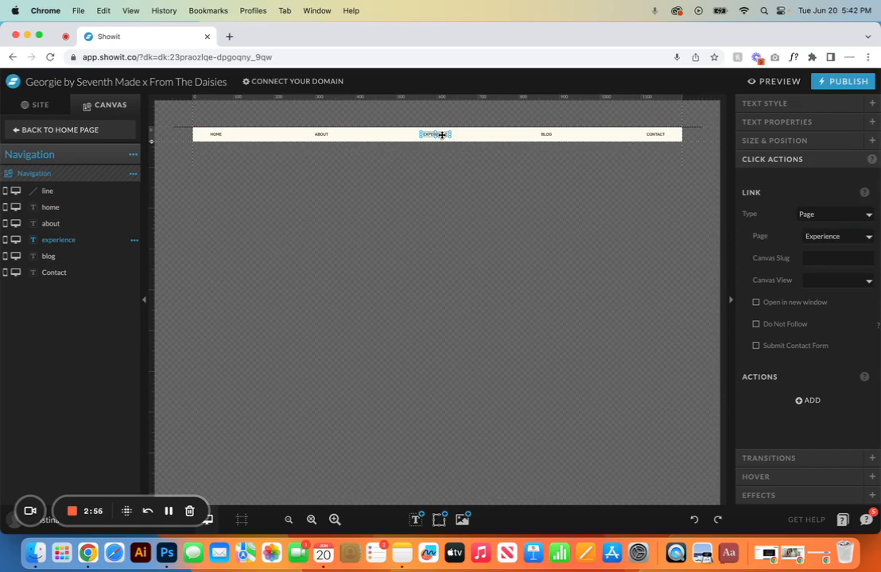
{"action": "left_click", "coordinate": [548, 135]}
{"action": "left_click", "coordinate": [655, 135]}
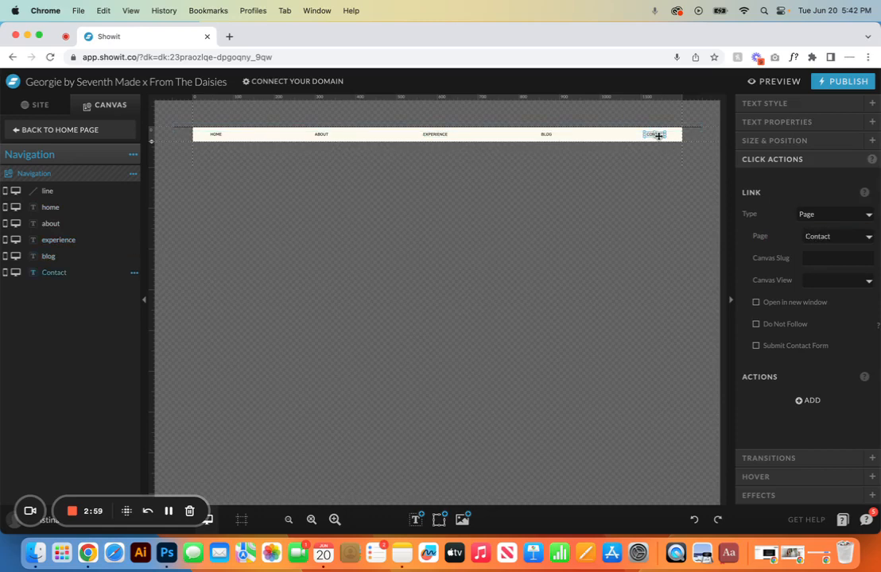
- Try the Fade transition on the desktop Contact text and return its transition type to None
{"action": "left_click", "coordinate": [758, 459]}
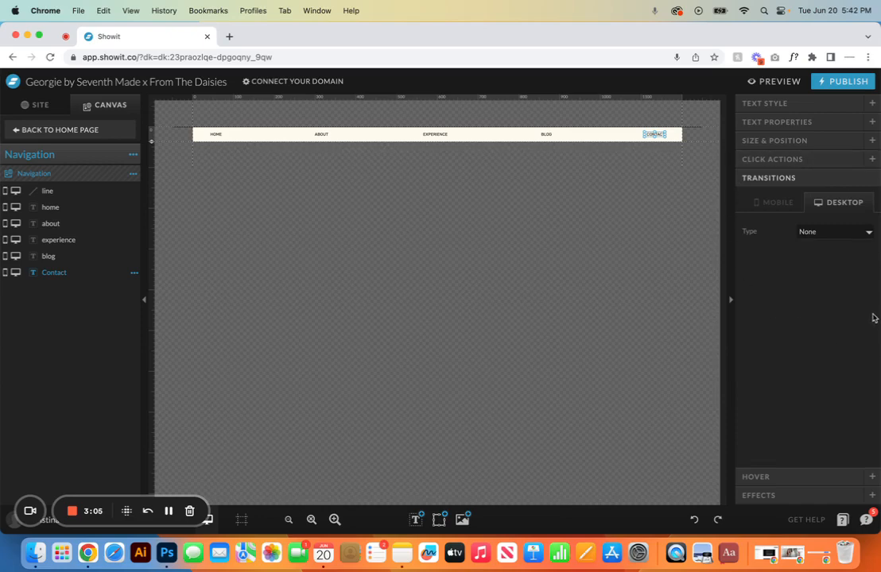
{"action": "left_click", "coordinate": [867, 232]}
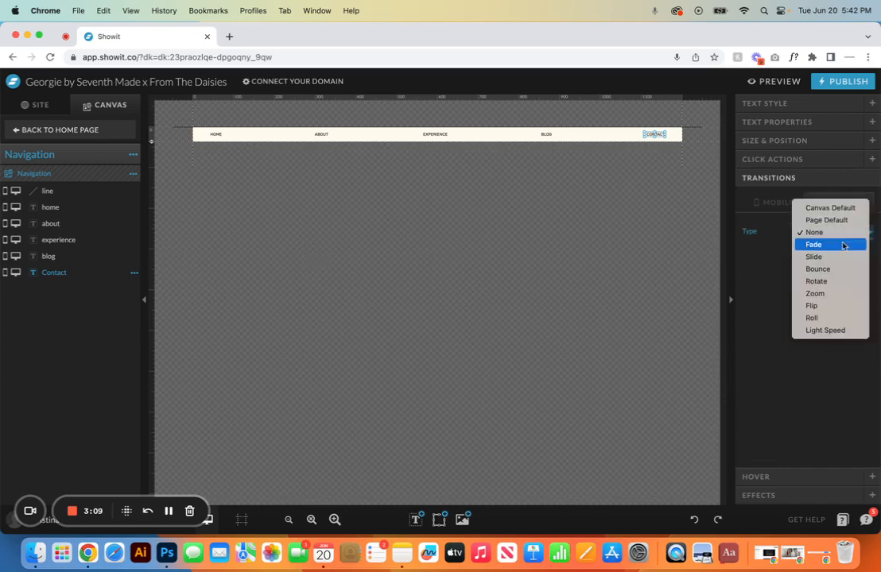
{"action": "left_click", "coordinate": [844, 247]}
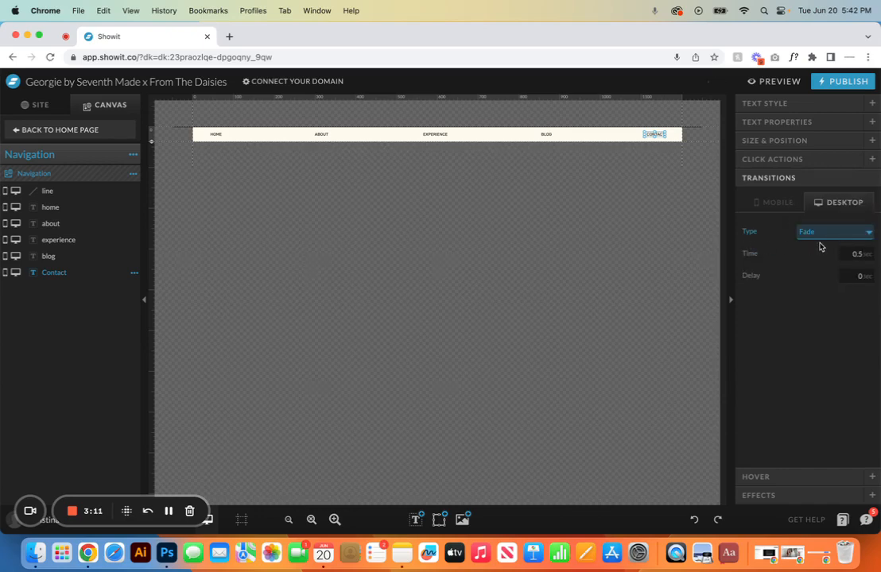
{"action": "left_click", "coordinate": [868, 233]}
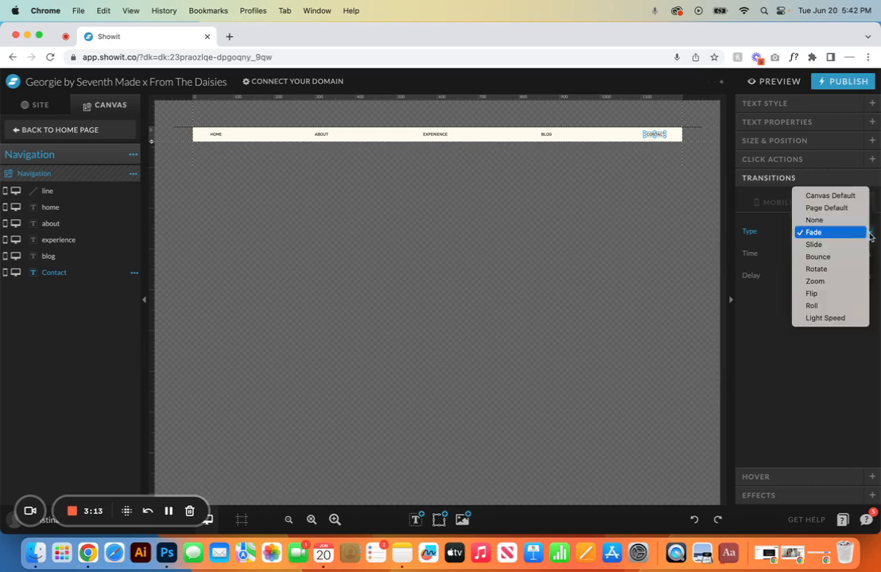
{"action": "left_click", "coordinate": [857, 221]}
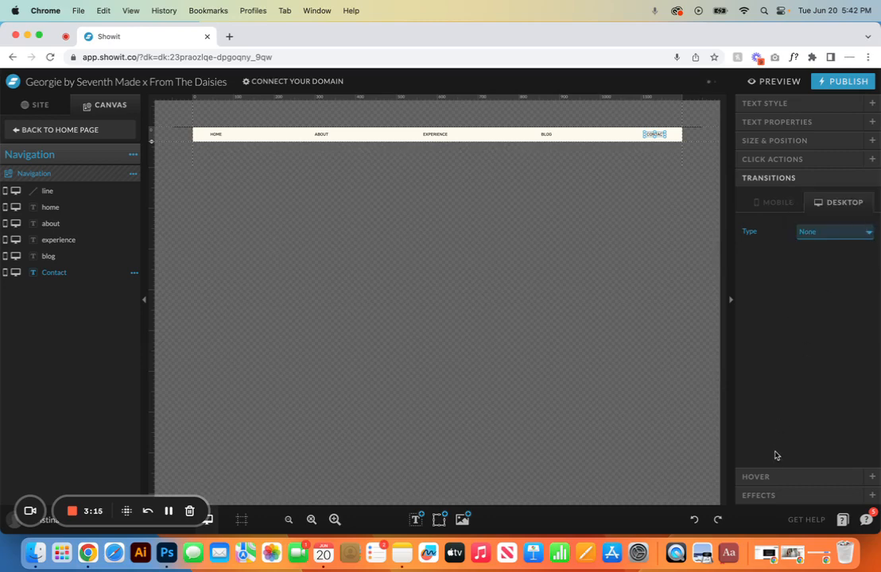
- Try a Custom hover type on the Contact text with color 3 as the hover color
{"action": "left_click", "coordinate": [780, 476]}
{"action": "left_click", "coordinate": [855, 223]}
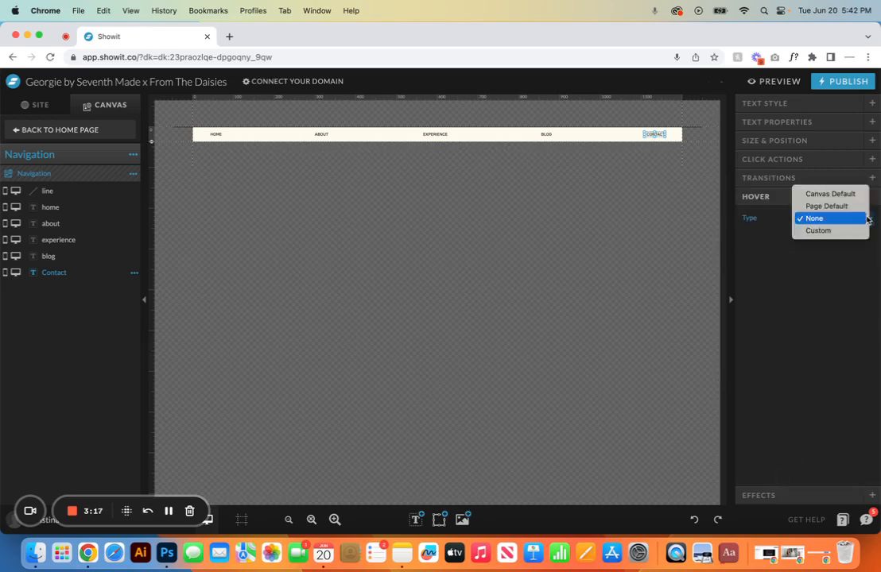
{"action": "left_click", "coordinate": [791, 229]}
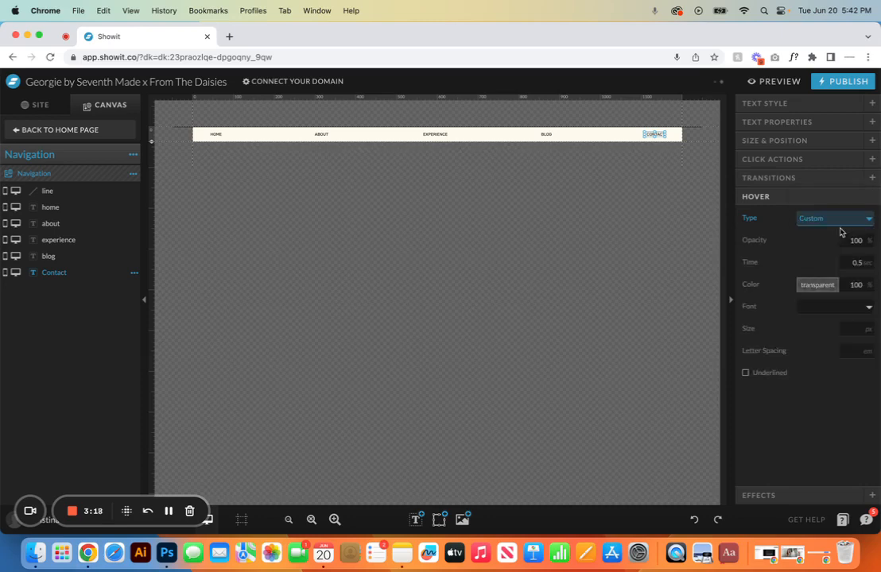
{"action": "left_click", "coordinate": [818, 287]}
{"action": "left_click", "coordinate": [778, 320]}
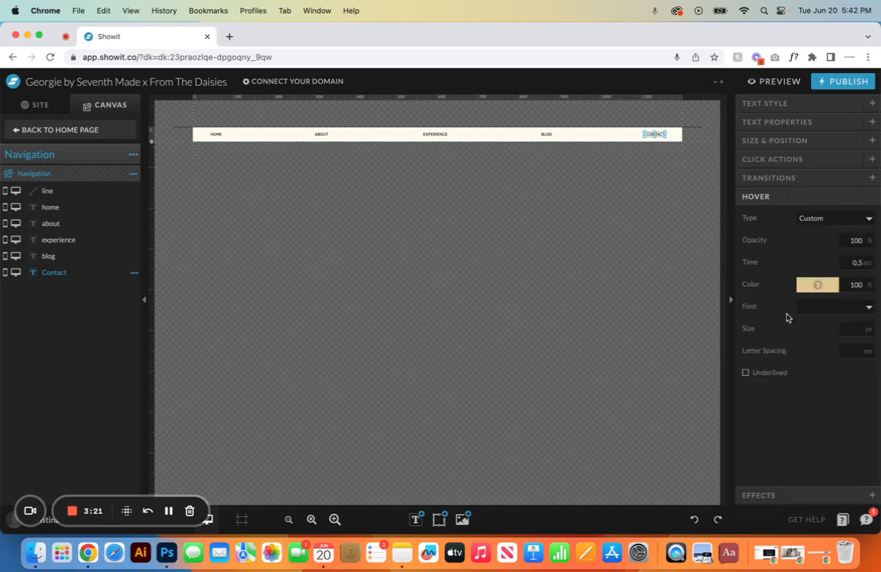
- Look at the Contact hover font choices, toggle underlining on and off, and return the hover type to None
{"action": "left_click", "coordinate": [831, 307]}
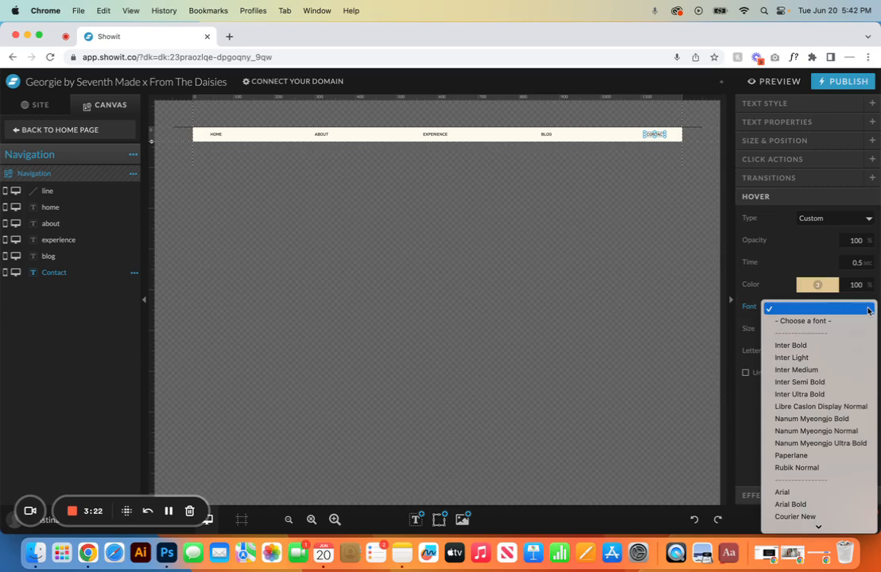
{"action": "left_click", "coordinate": [793, 310]}
{"action": "left_click", "coordinate": [747, 374]}
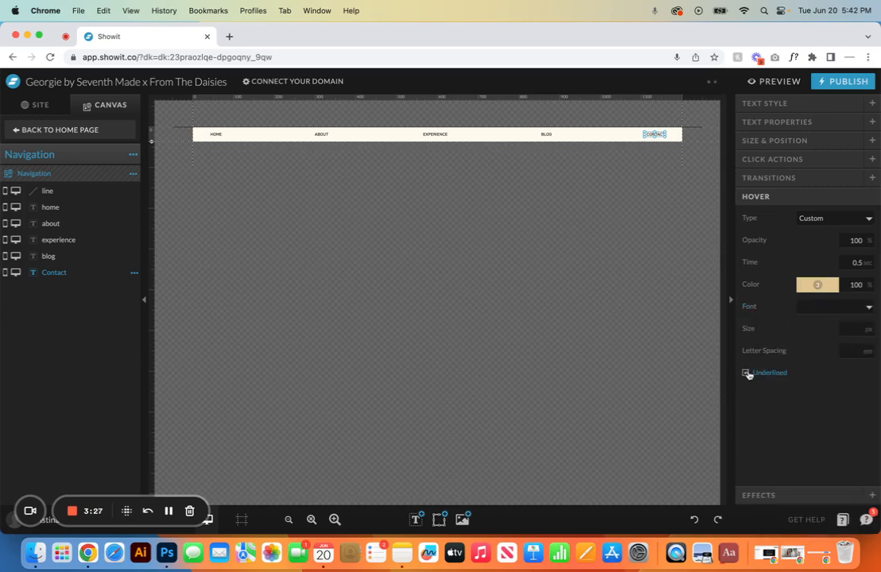
{"action": "left_click", "coordinate": [746, 373]}
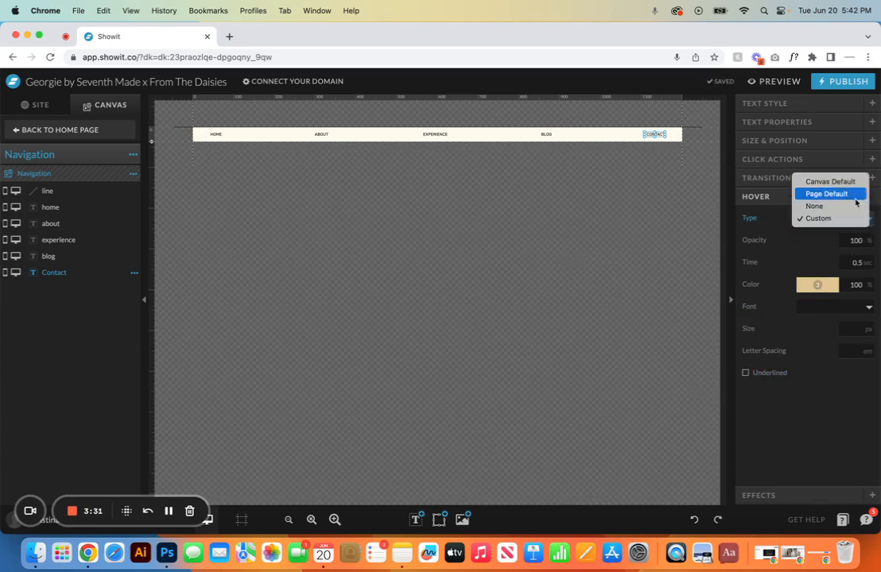
{"action": "left_click", "coordinate": [856, 206]}
- Try an Outer drop shadow with a 12 px X-offset on the desktop Contact text and return the drop shadow to None
{"action": "left_click", "coordinate": [791, 493]}
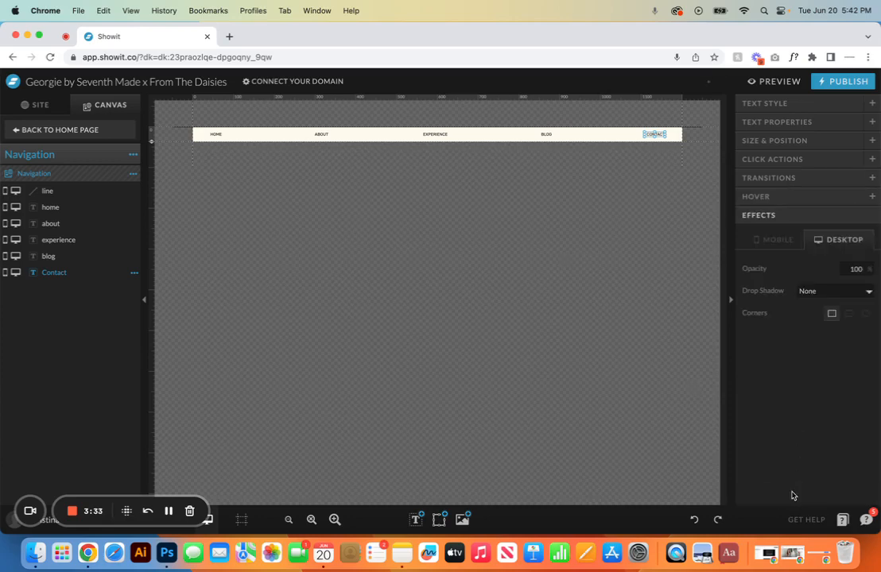
{"action": "left_click", "coordinate": [867, 292]}
{"action": "left_click", "coordinate": [839, 305]}
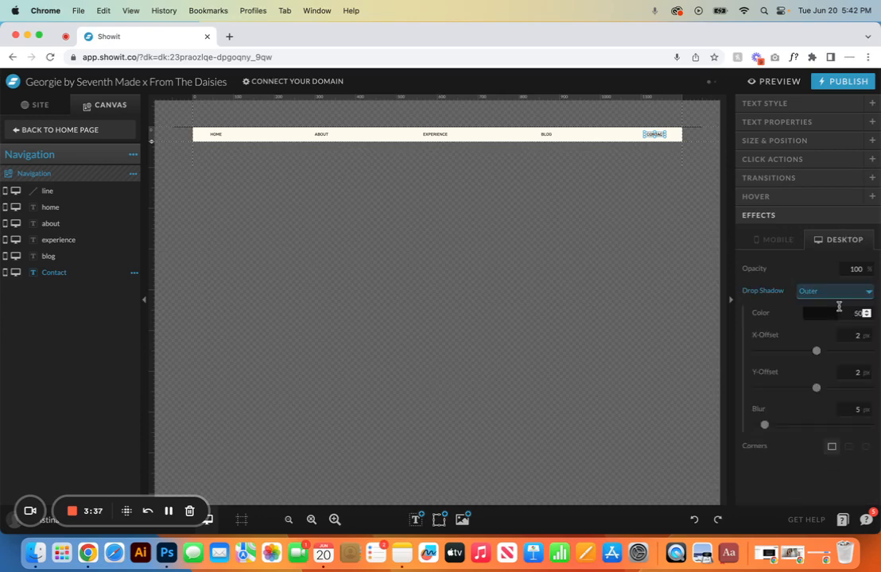
{"action": "left_click_drag", "start_coordinate": [816, 350], "coordinate": [834, 351]}
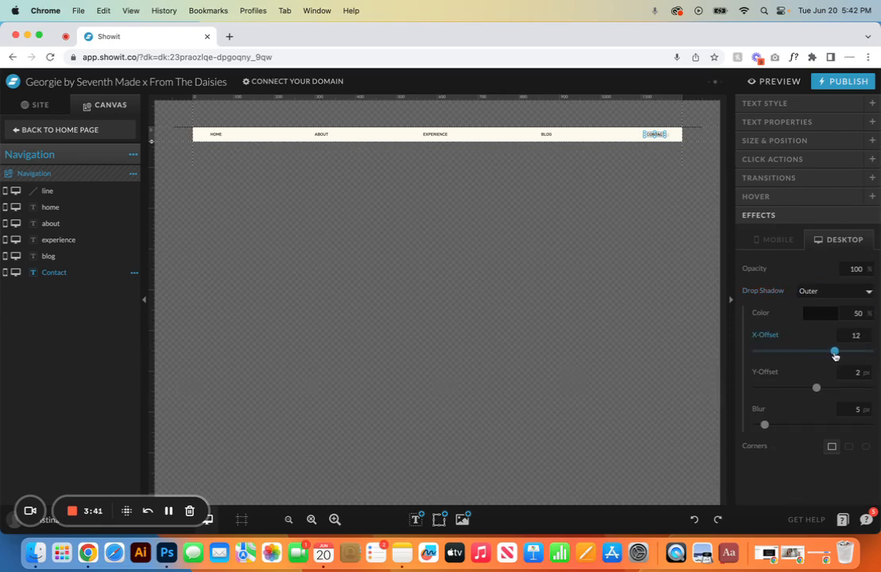
{"action": "left_click", "coordinate": [869, 293]}
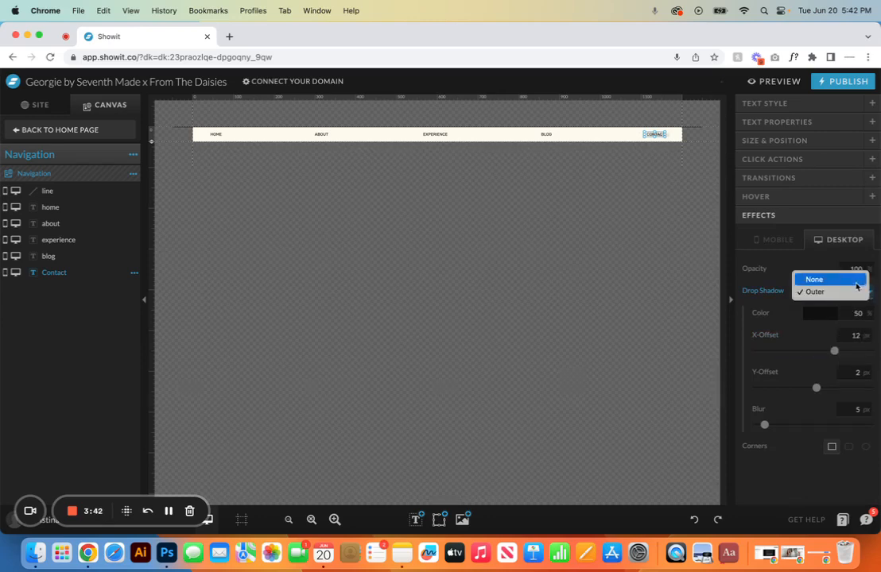
{"action": "left_click", "coordinate": [854, 279]}
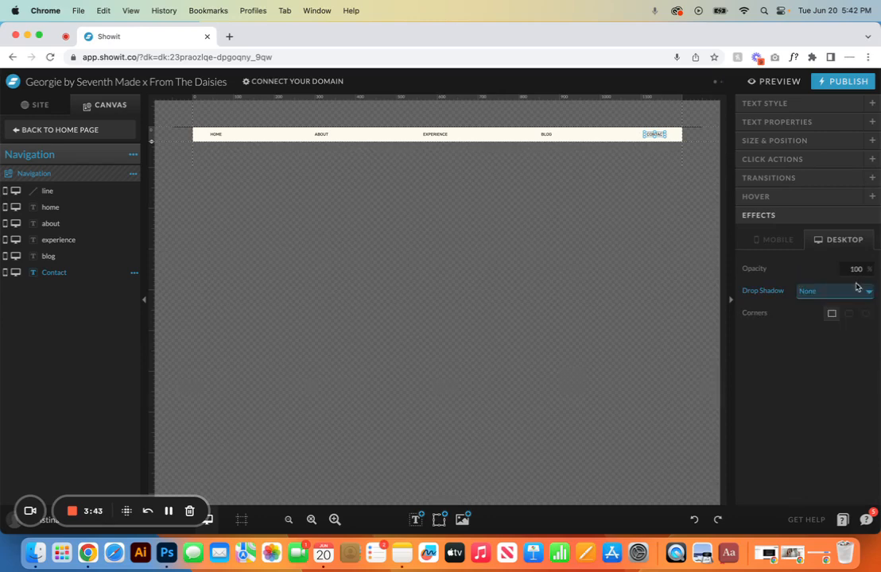
{"action": "left_click", "coordinate": [829, 316]}
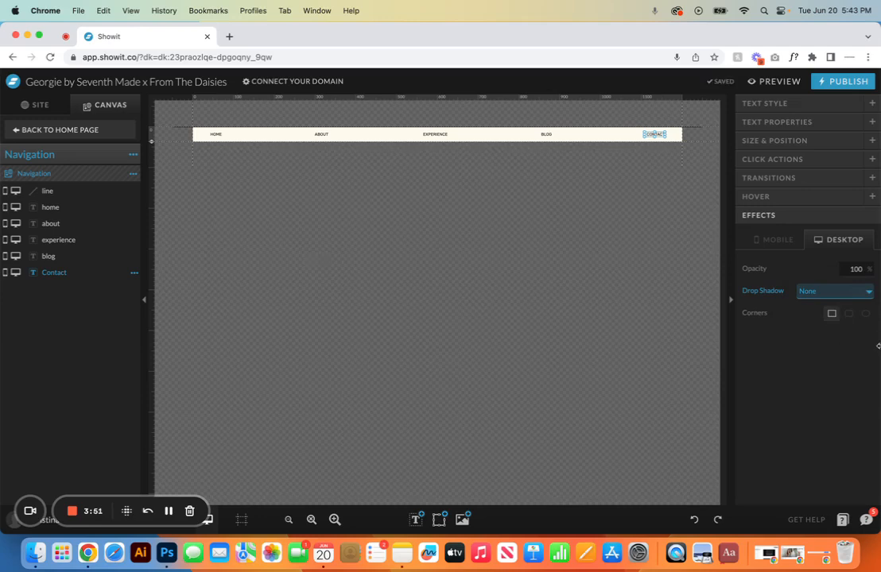
- Return to the Home page and open its Footer site canvas for editing
{"action": "left_click", "coordinate": [69, 130]}
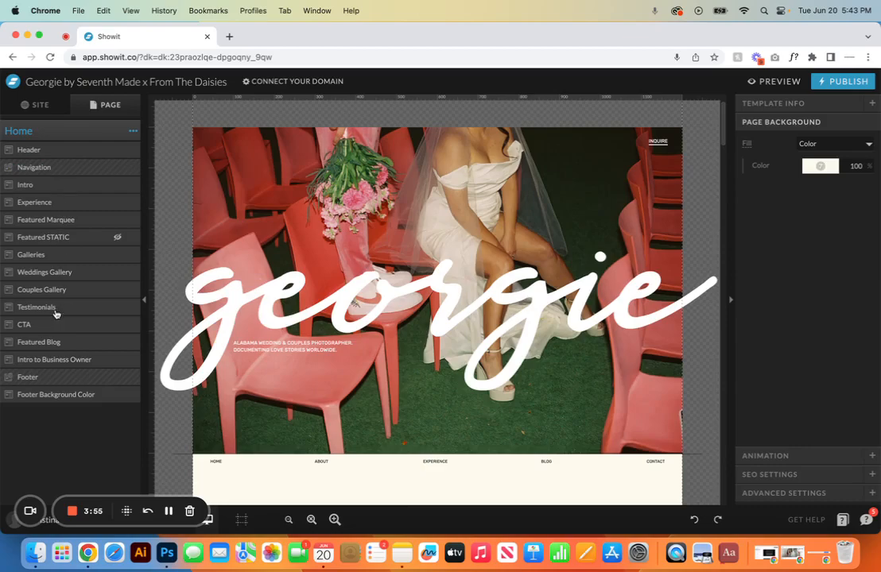
{"action": "left_click", "coordinate": [63, 378]}
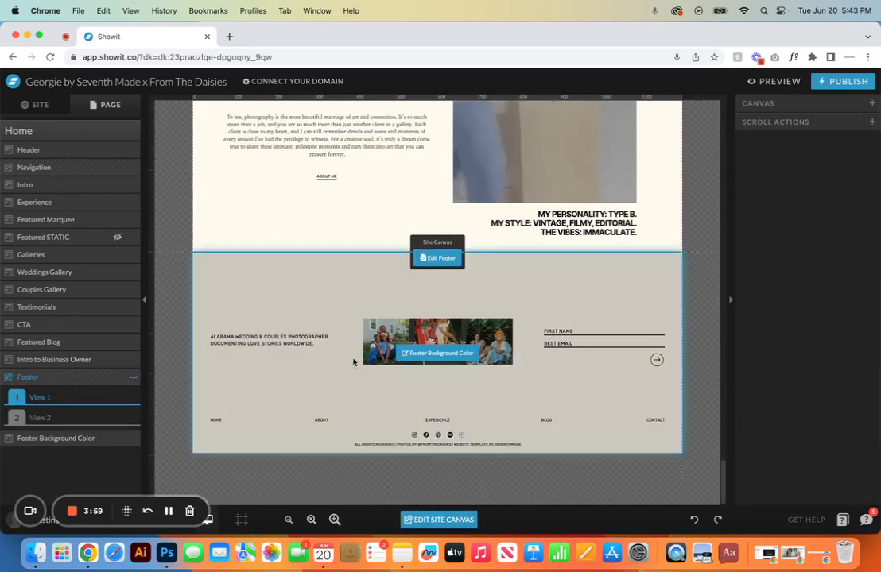
{"action": "left_click", "coordinate": [438, 258]}
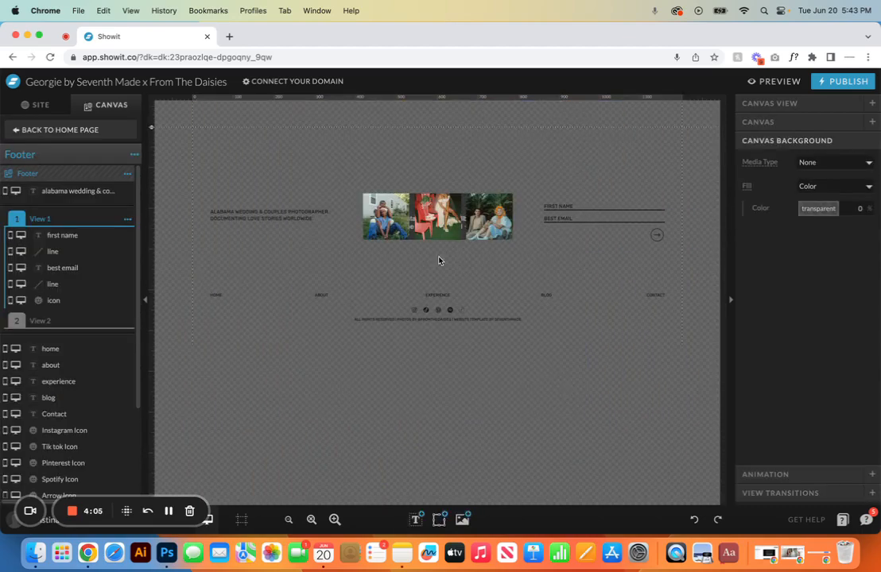
- Try replacing "Alabama" with "COLORADO" in the footer tagline and undo the text edit
{"action": "left_click", "coordinate": [251, 214]}
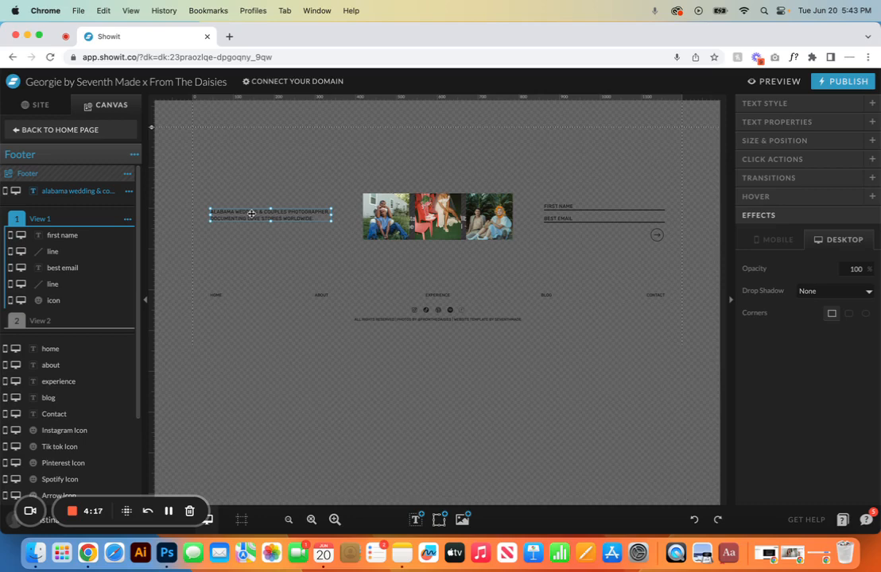
{"action": "double_click", "coordinate": [221, 215]}
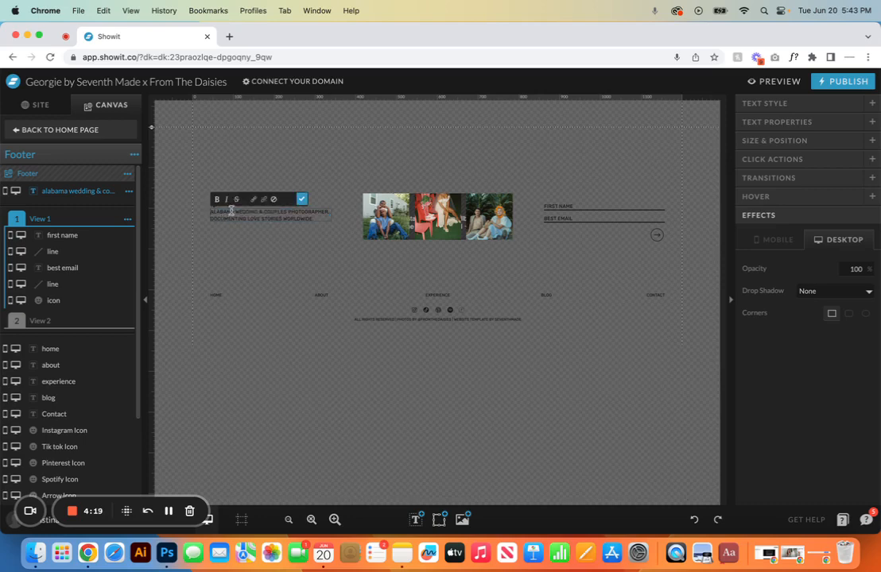
{"action": "left_click_drag", "start_coordinate": [230, 212], "coordinate": [212, 211]}
{"action": "left_click", "coordinate": [234, 212]}
{"action": "key", "text": "BackSpace"}
{"action": "key", "text": "BackSpace"}
{"action": "key", "text": "BackSpace"}
{"action": "type", "text": "COLORADO"}
{"action": "key", "text": "BackSpace"}
{"action": "key", "text": "BackSpace"}
{"action": "left_click", "coordinate": [694, 521]}
{"action": "key", "text": "Escape"}
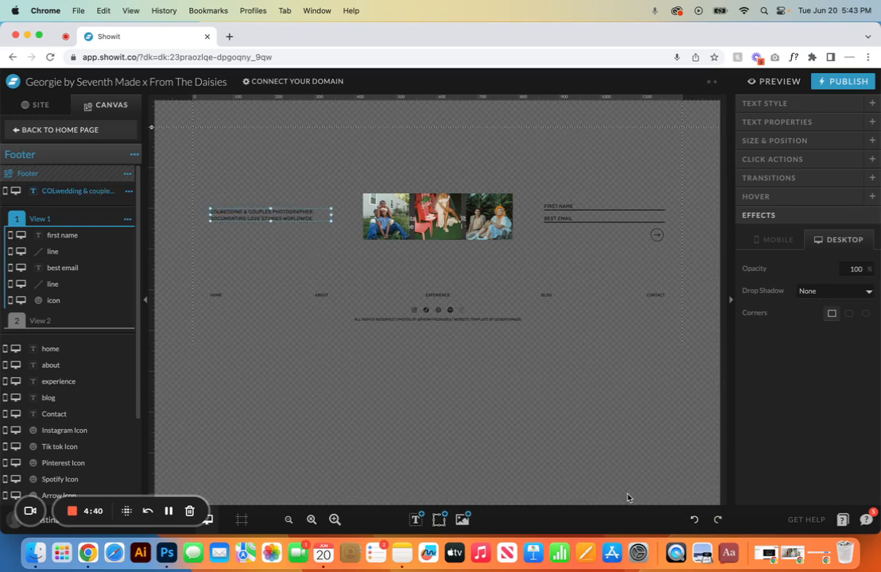
{"action": "left_click", "coordinate": [694, 522]}
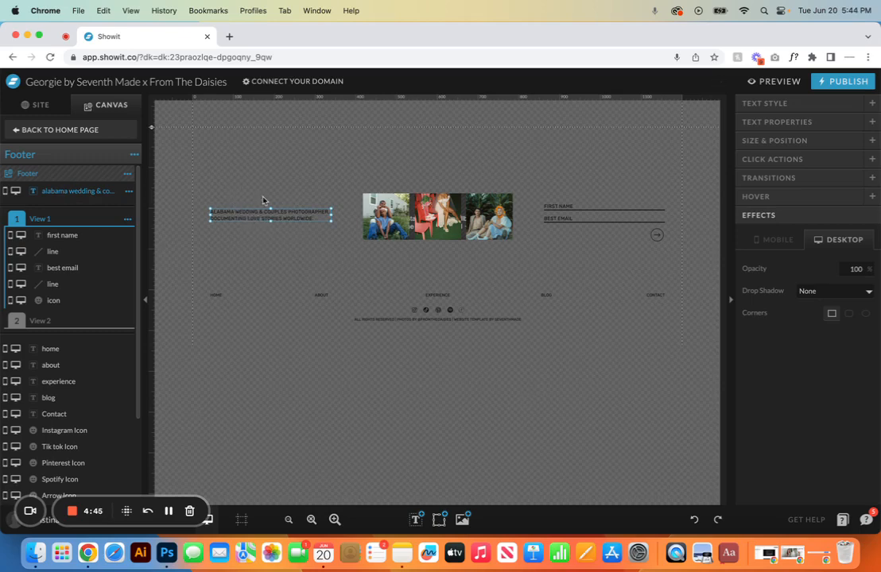
- Review the footer tagline's desktop text style and available fonts, keeping Rubik Normal
{"action": "left_click", "coordinate": [822, 105]}
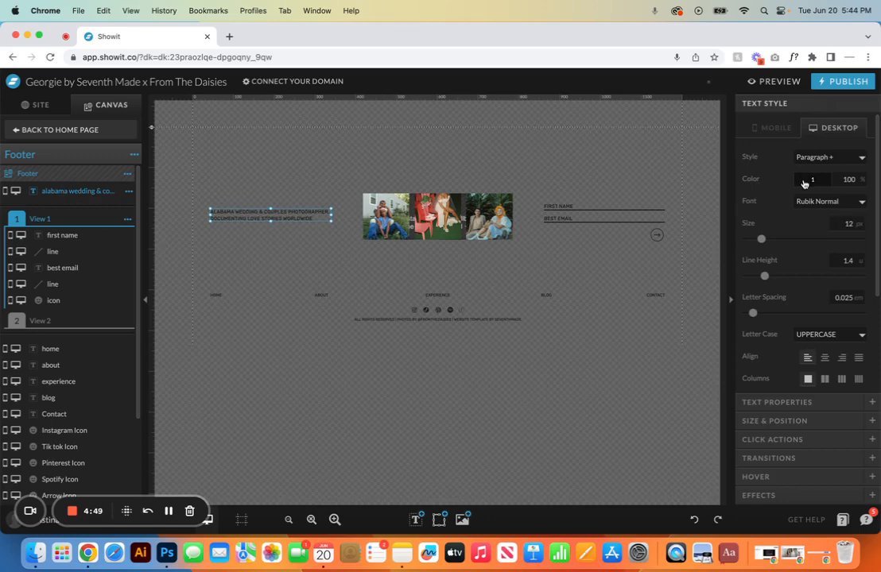
{"action": "left_click", "coordinate": [836, 200]}
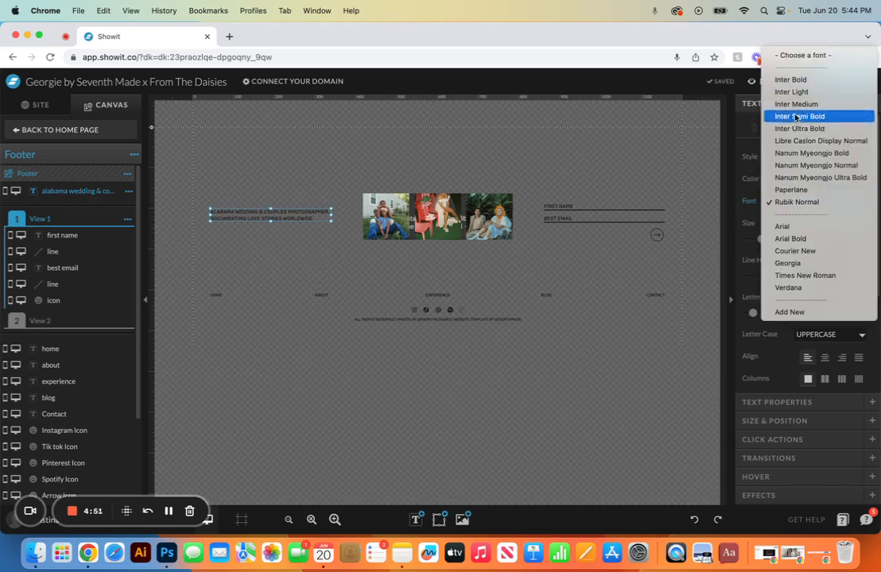
{"action": "left_click", "coordinate": [788, 203]}
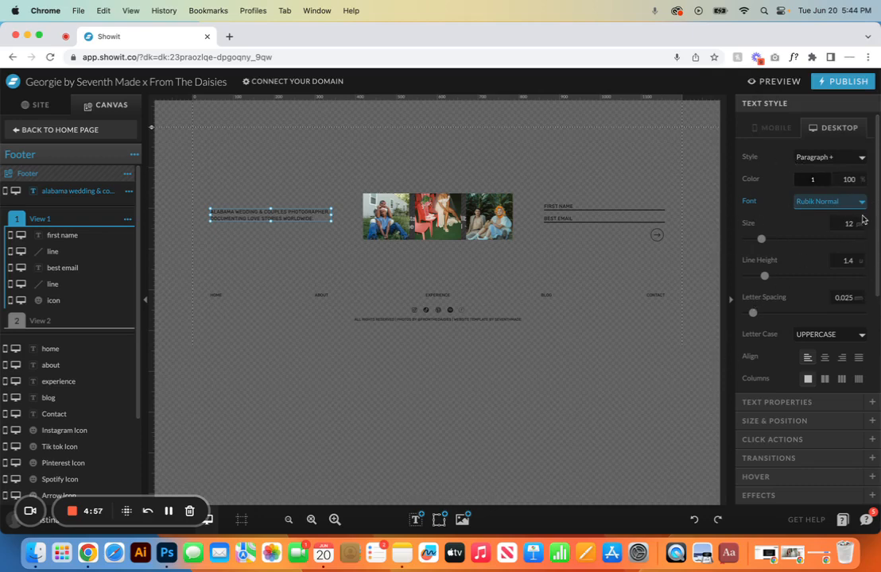
- Show the mobile and desktop layouts side by side and move the first footer photo off the social grid on desktop
{"action": "left_click", "coordinate": [156, 530]}
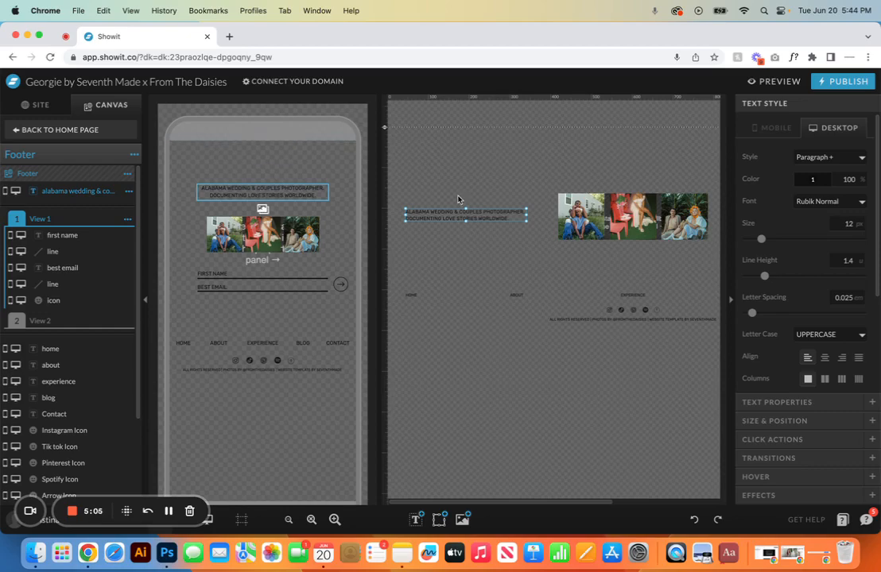
{"action": "scroll", "coordinate": [538, 194], "scroll_direction": "right", "scroll_amount": 5}
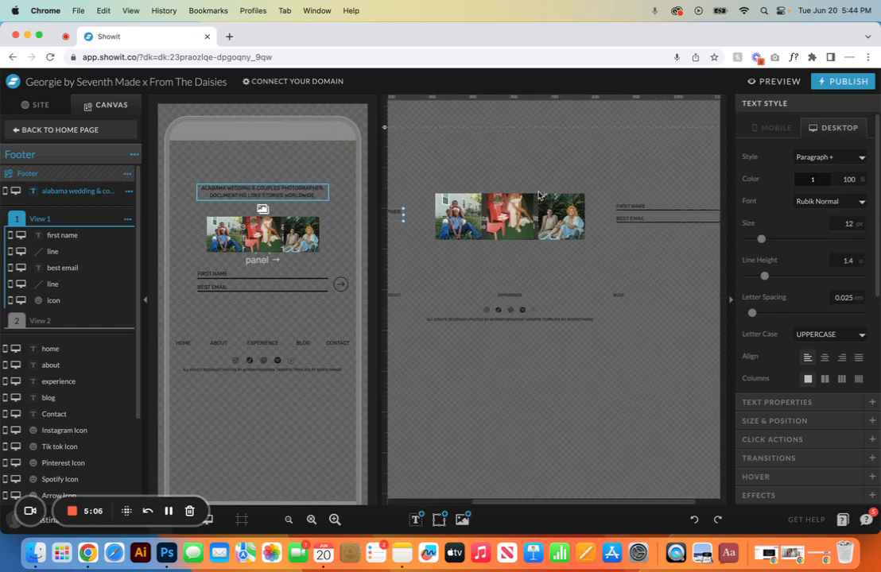
{"action": "left_click", "coordinate": [443, 214]}
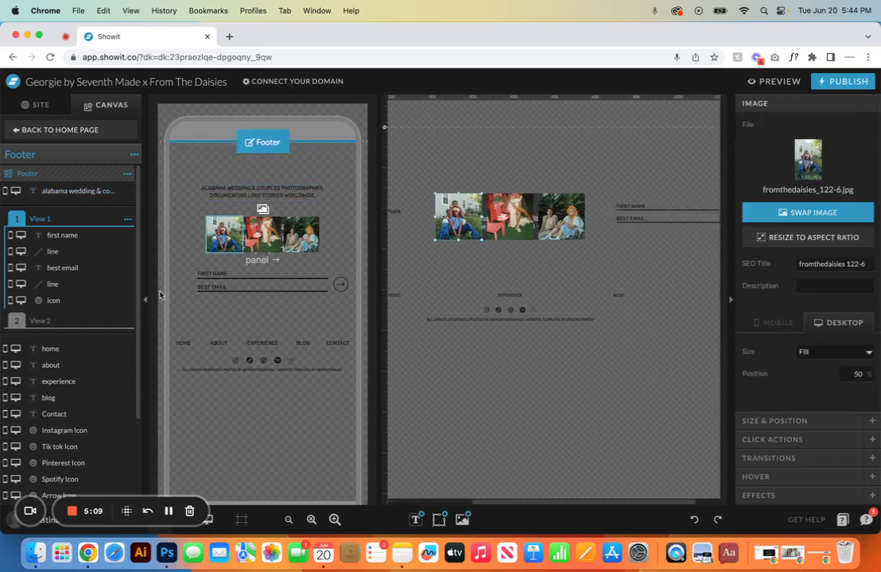
{"action": "scroll", "coordinate": [102, 324], "scroll_direction": "down", "scroll_amount": 3}
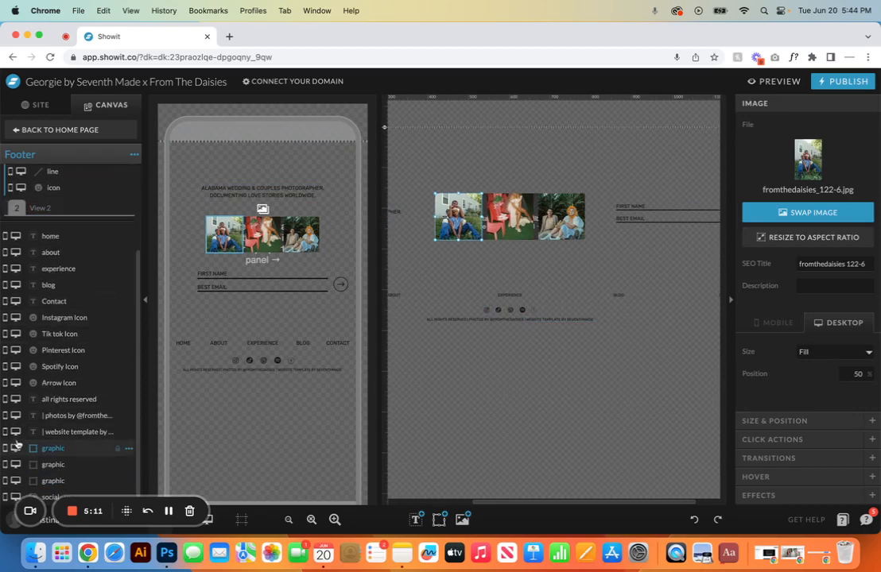
{"action": "left_click_drag", "start_coordinate": [205, 517], "coordinate": [479, 90]}
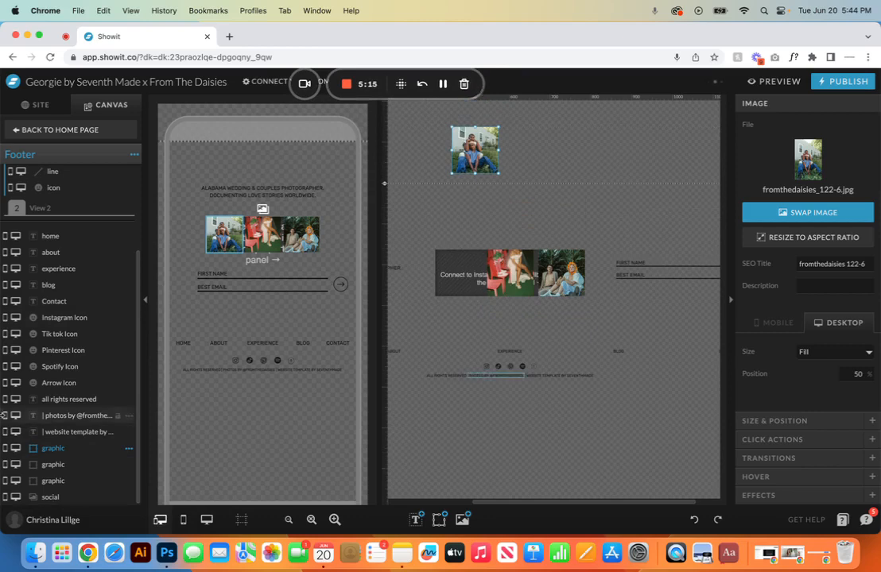
- Hide the three footer photo graphics on both desktop and mobile to uncover the social grid
{"action": "left_click", "coordinate": [17, 450]}
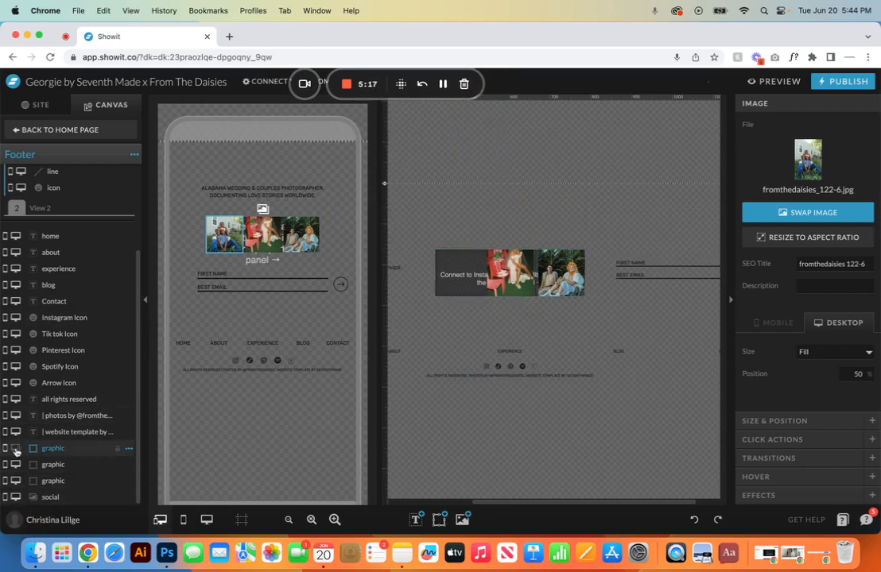
{"action": "left_click", "coordinate": [6, 450]}
{"action": "left_click", "coordinate": [16, 465]}
{"action": "left_click", "coordinate": [5, 466]}
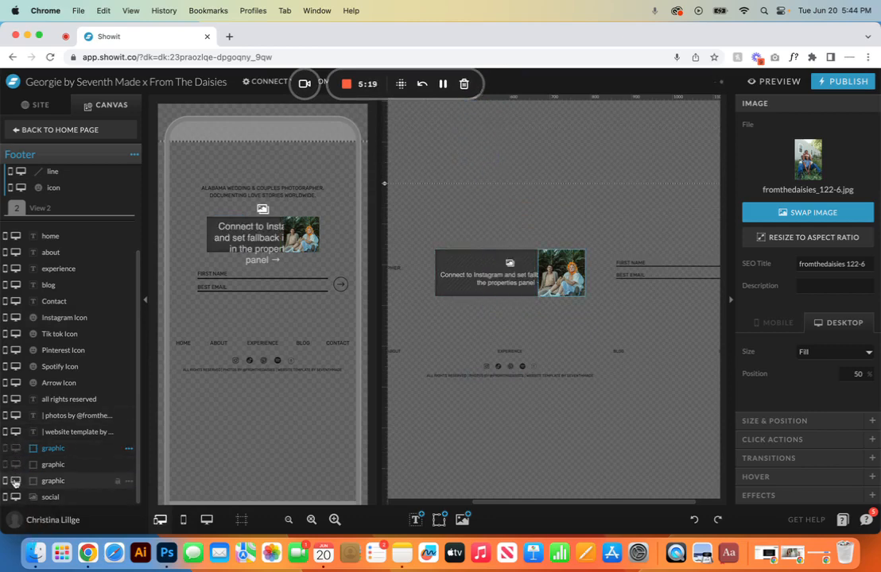
{"action": "left_click", "coordinate": [16, 482]}
{"action": "left_click", "coordinate": [5, 482]}
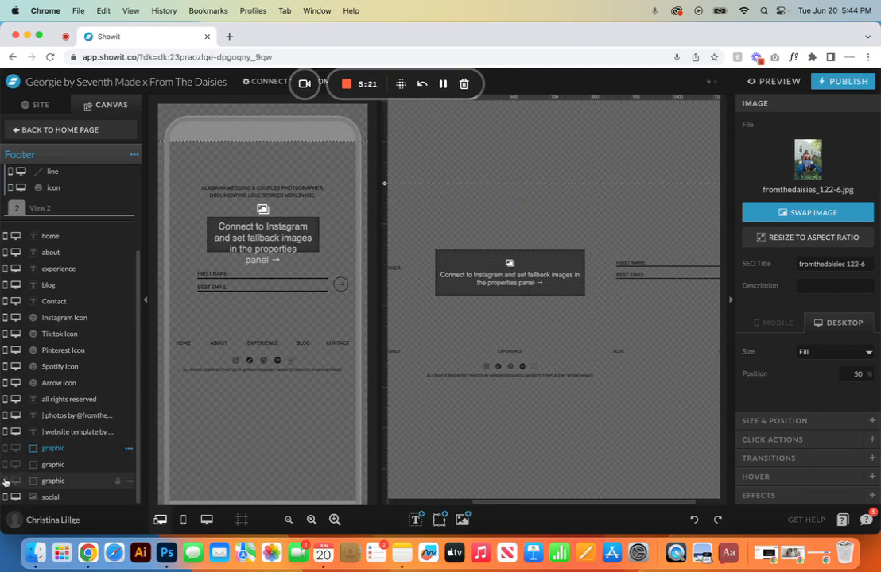
- Select the footer's social grid and look at its Instagram account choices
{"action": "left_click", "coordinate": [509, 261]}
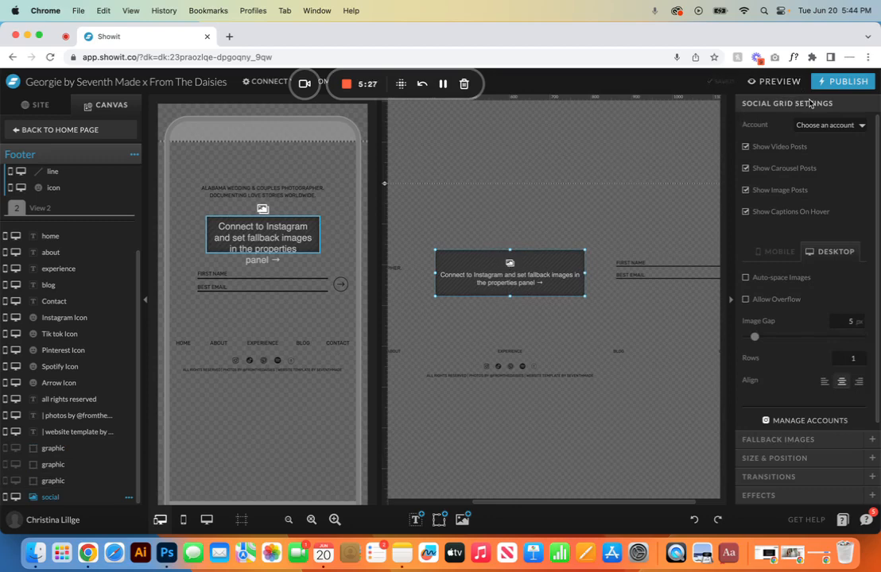
{"action": "left_click", "coordinate": [861, 128]}
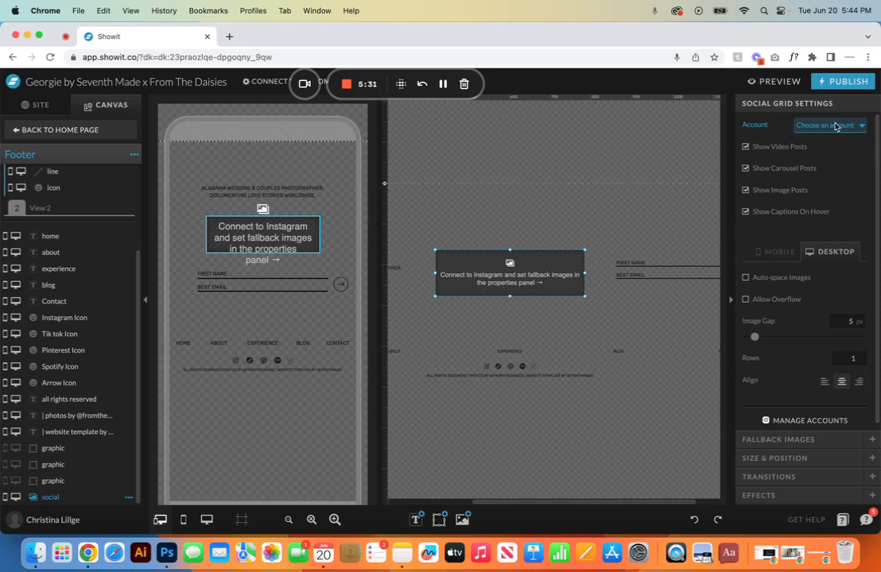
{"action": "left_click", "coordinate": [835, 126]}
- Enlarge the desktop social grid by extending its upper and lower edges
{"action": "scroll", "coordinate": [794, 295], "scroll_direction": "down", "scroll_amount": 1}
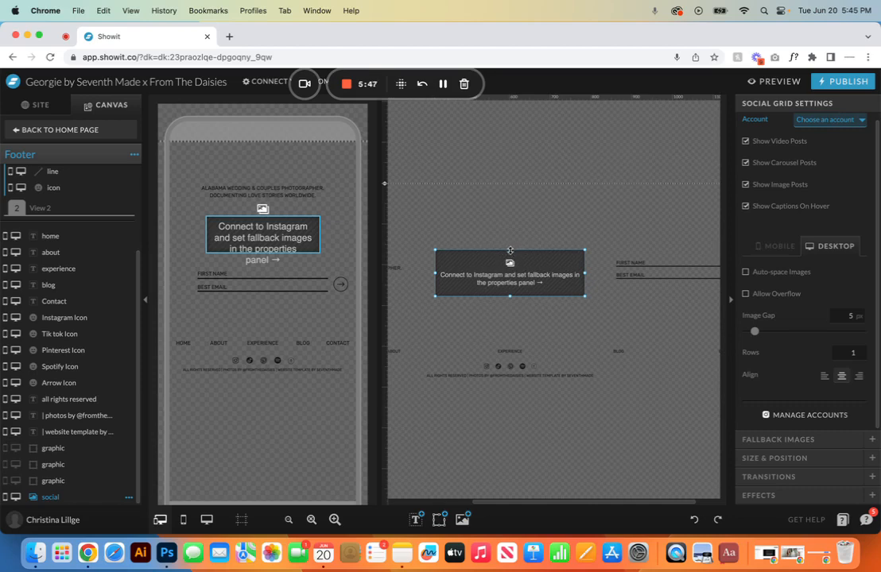
{"action": "left_click_drag", "start_coordinate": [509, 250], "coordinate": [509, 209]}
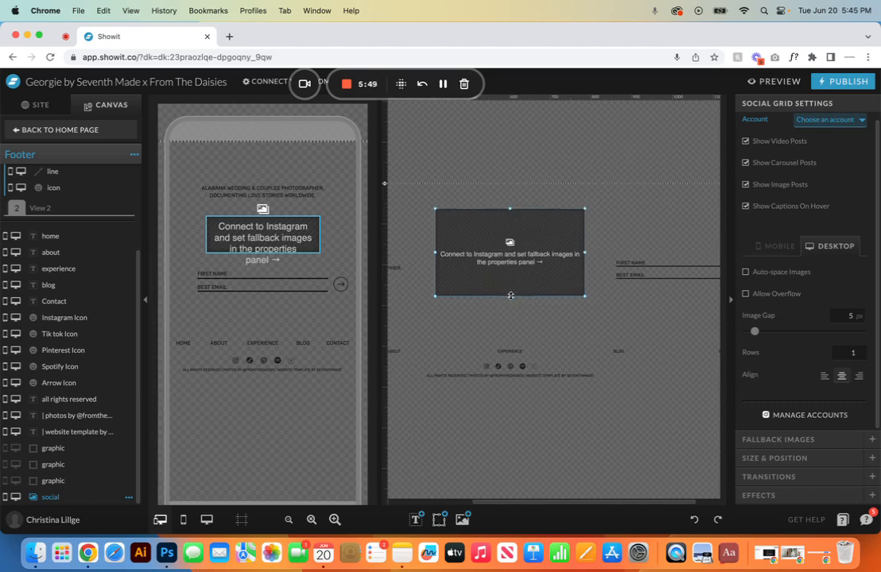
{"action": "left_click_drag", "start_coordinate": [510, 296], "coordinate": [510, 332]}
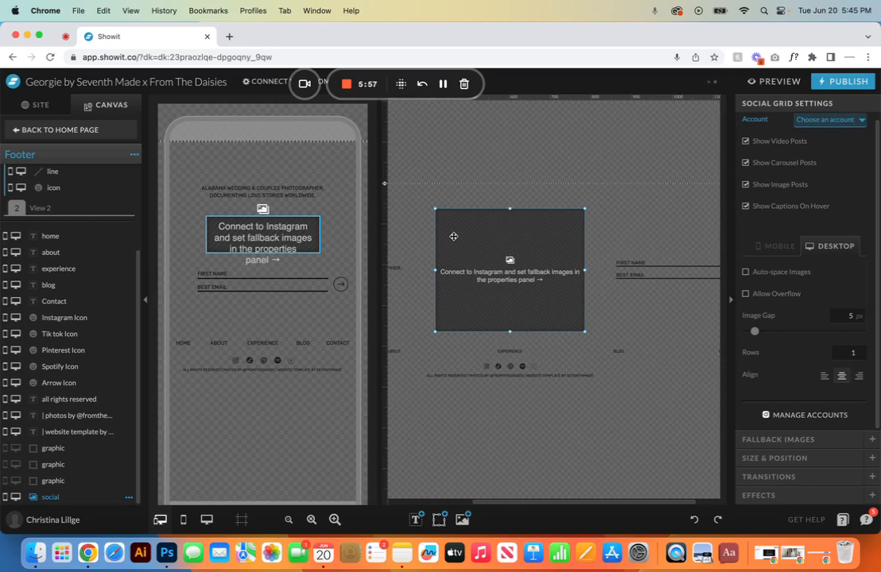
- Try the social grid's row count, return it to 1 row, and undo the desktop grid enlargement
{"action": "left_click", "coordinate": [861, 348]}
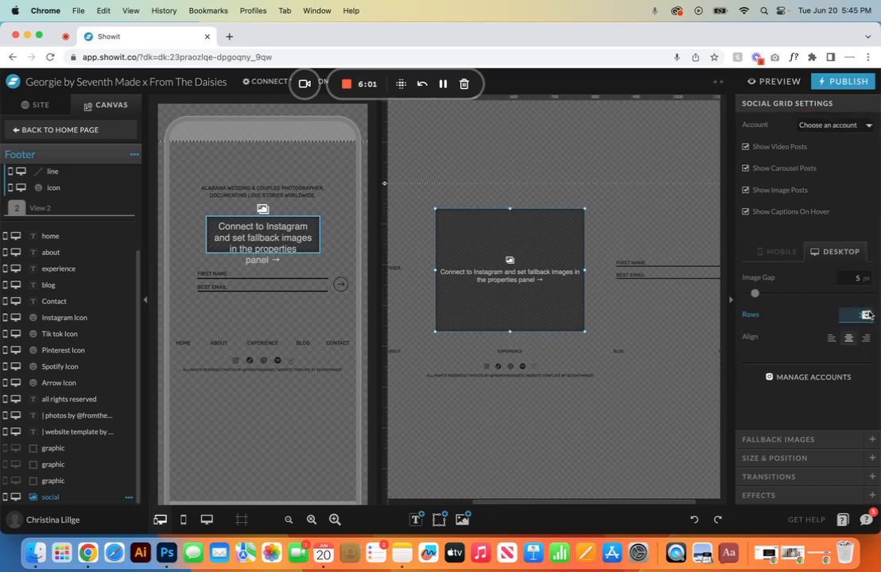
{"action": "left_click", "coordinate": [868, 318]}
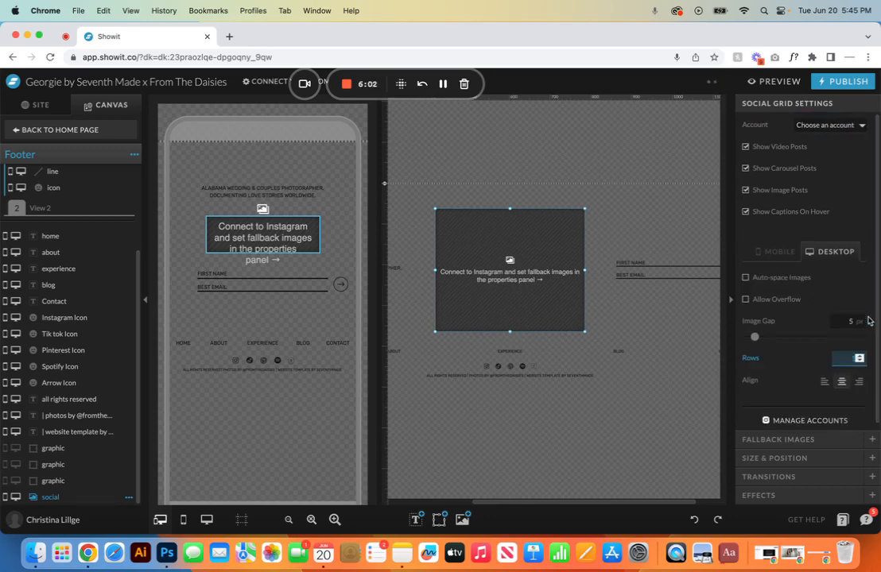
{"action": "left_click", "coordinate": [691, 521]}
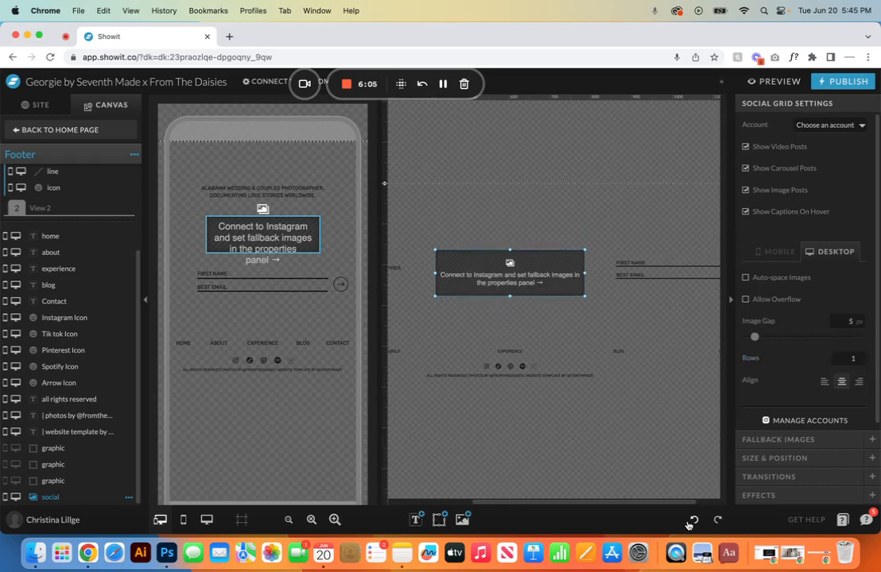
- Try adding three fallback images from the Example Georgie folder to the social grid's gallery, and cancel without saving
{"action": "left_click", "coordinate": [787, 440]}
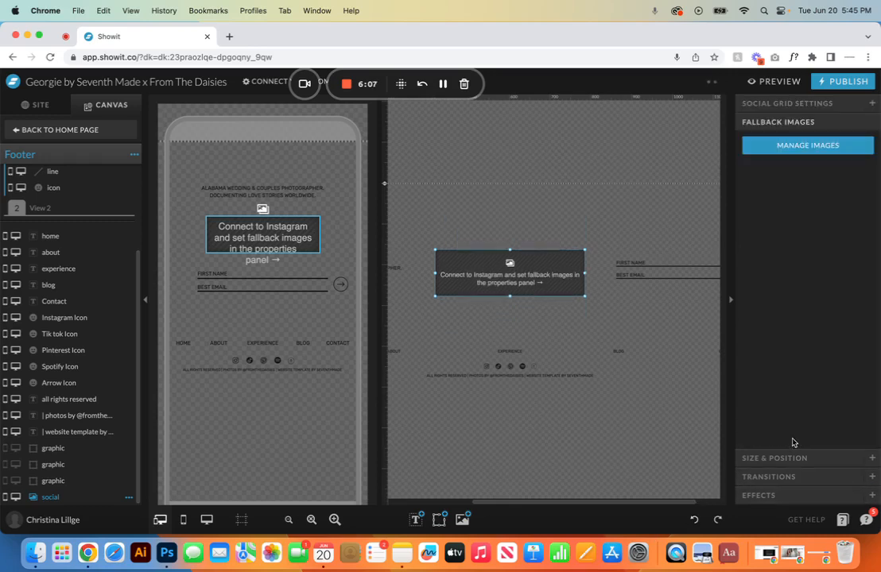
{"action": "left_click", "coordinate": [804, 145]}
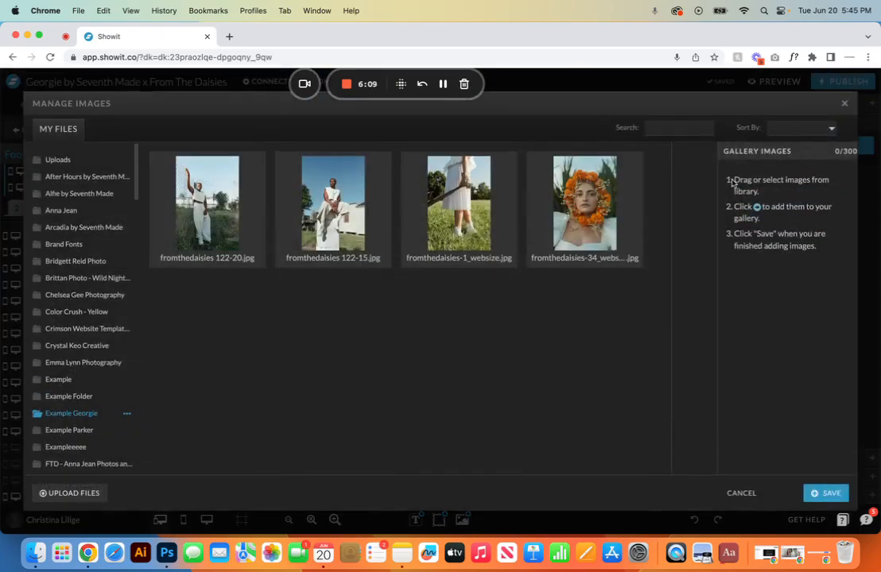
{"action": "left_click", "coordinate": [693, 319]}
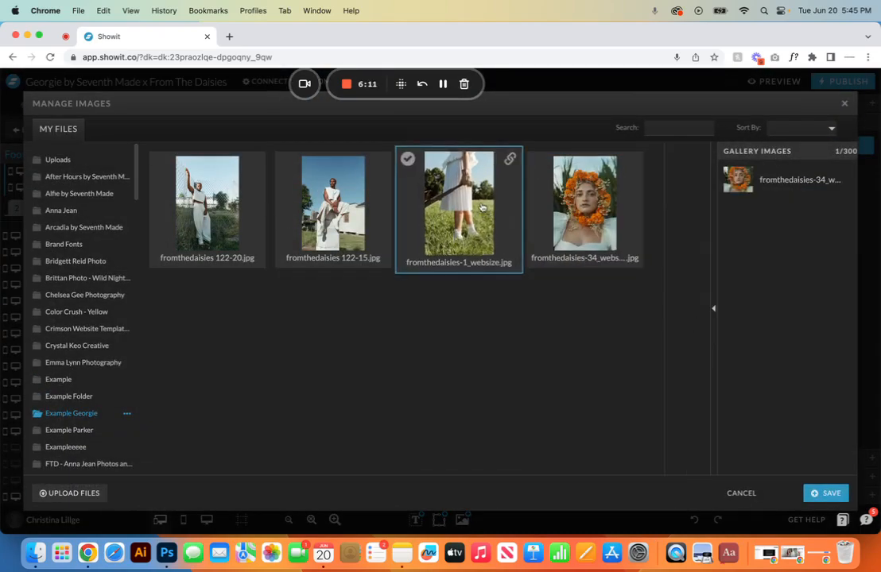
{"action": "left_click", "coordinate": [689, 318]}
{"action": "left_click", "coordinate": [286, 163]}
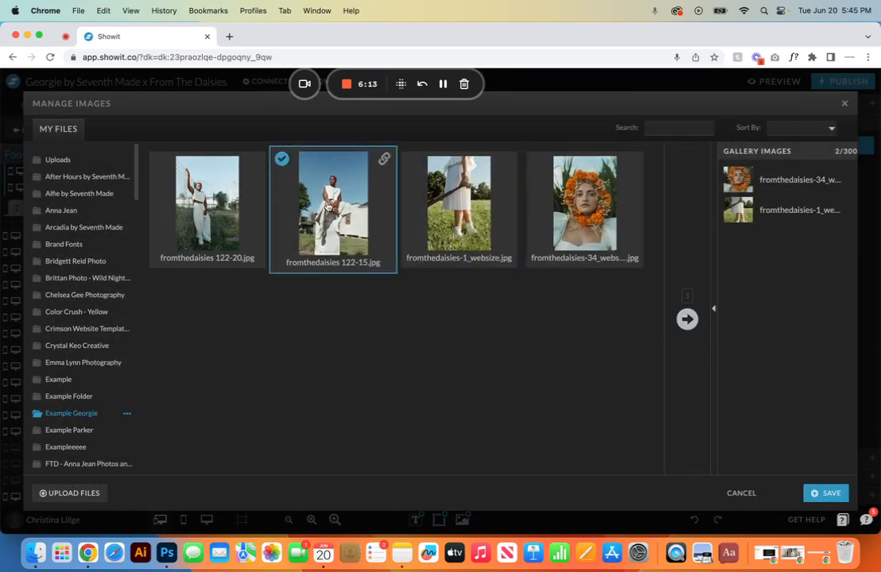
{"action": "left_click", "coordinate": [688, 319]}
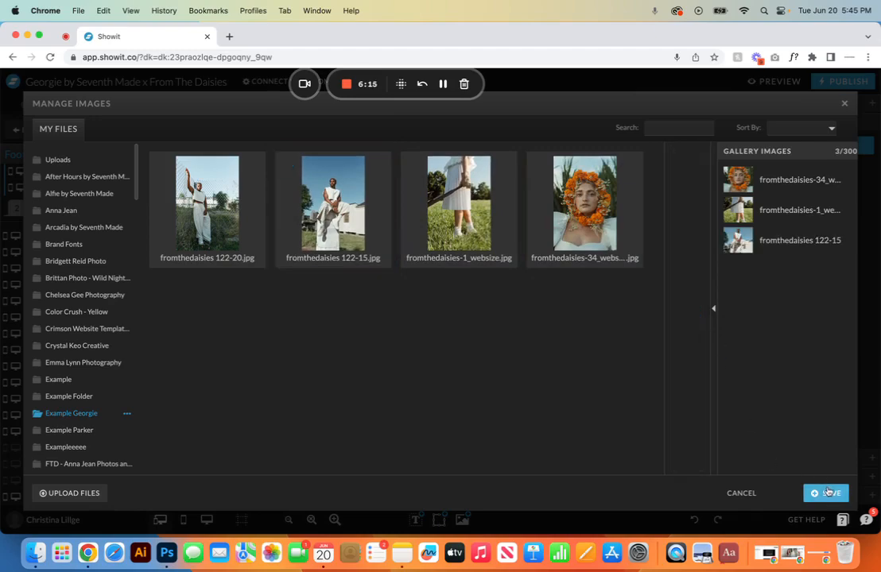
{"action": "left_click", "coordinate": [744, 495]}
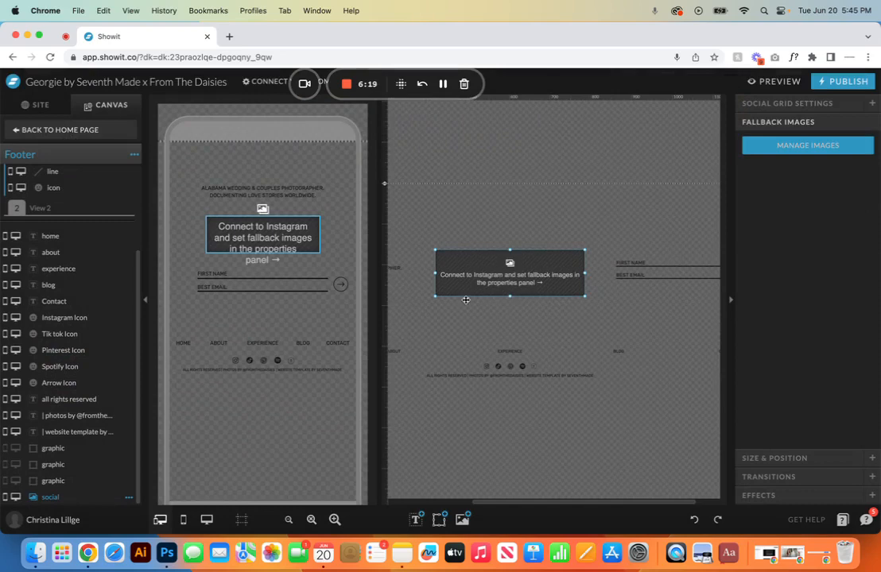
- Show the three hidden footer photo graphics again on both desktop and mobile
{"action": "left_click", "coordinate": [53, 449]}
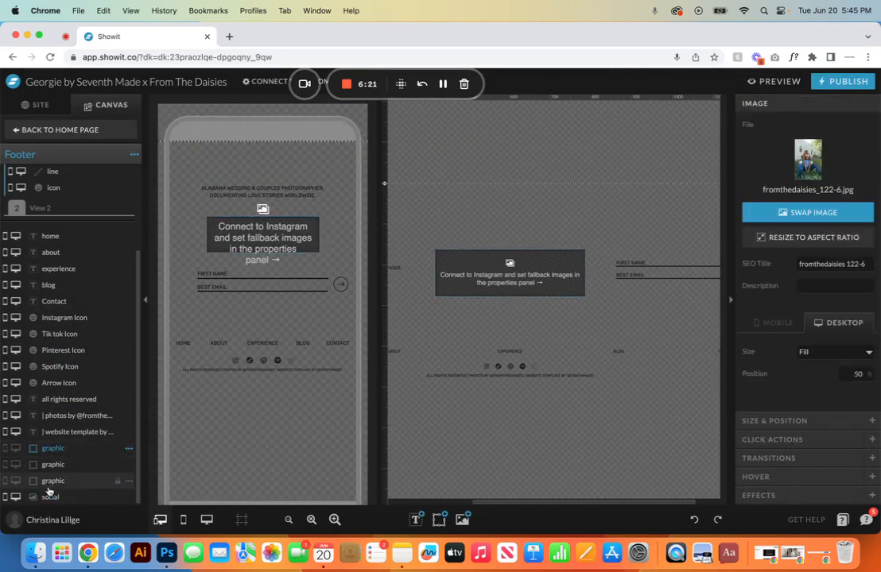
{"action": "left_click", "coordinate": [16, 482]}
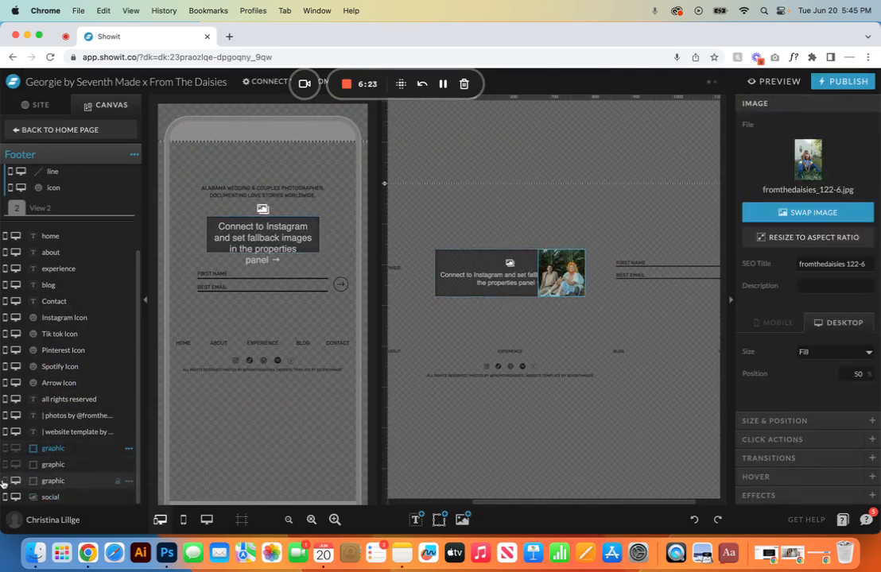
{"action": "left_click", "coordinate": [4, 482]}
{"action": "left_click", "coordinate": [16, 465]}
{"action": "left_click", "coordinate": [5, 465]}
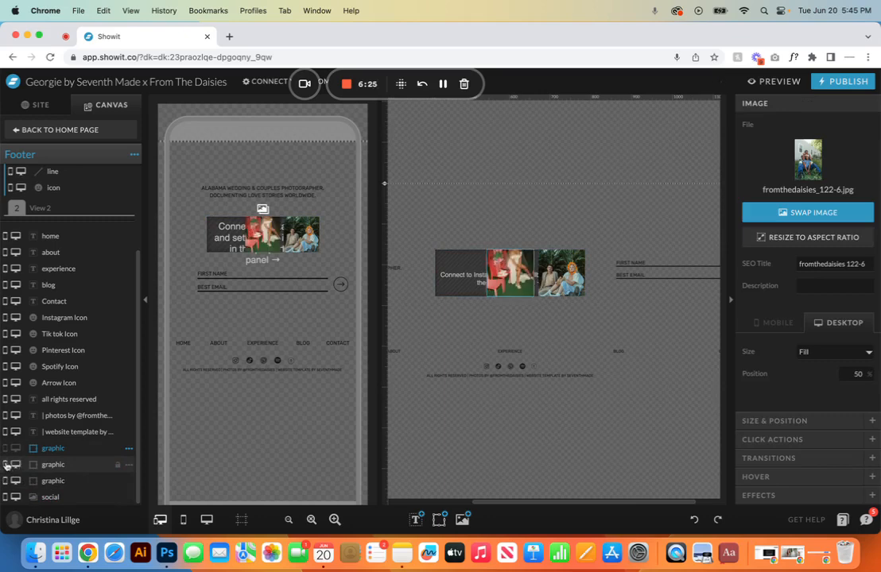
{"action": "left_click", "coordinate": [15, 449]}
{"action": "left_click", "coordinate": [5, 449]}
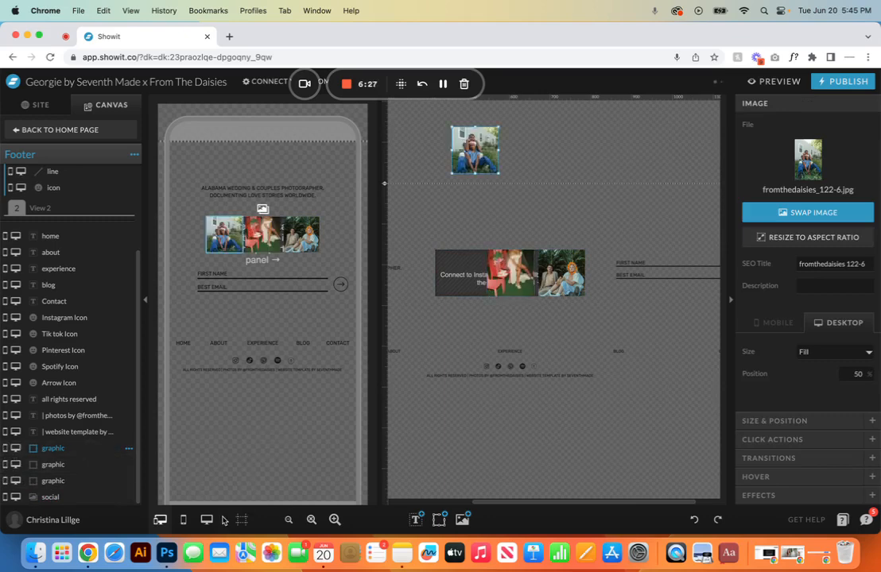
- In the desktop-only layout, bottom-align the displaced first footer photo with the middle photo
{"action": "left_click", "coordinate": [206, 519]}
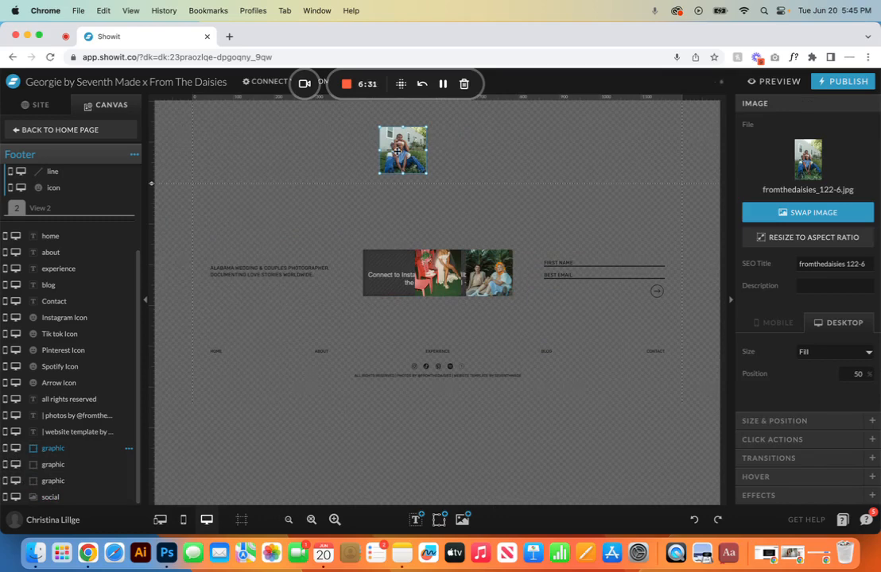
{"action": "left_click", "coordinate": [445, 294], "text": "shift"}
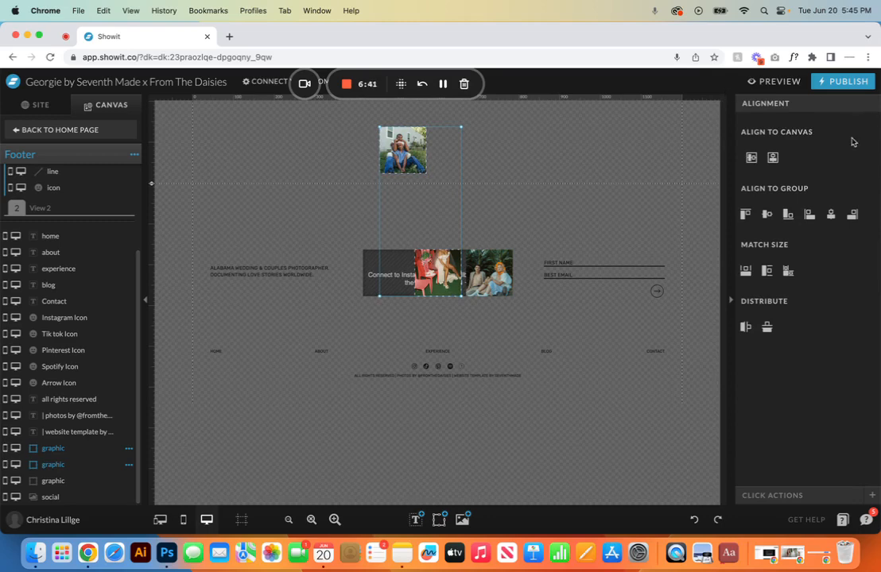
{"action": "left_click", "coordinate": [788, 216]}
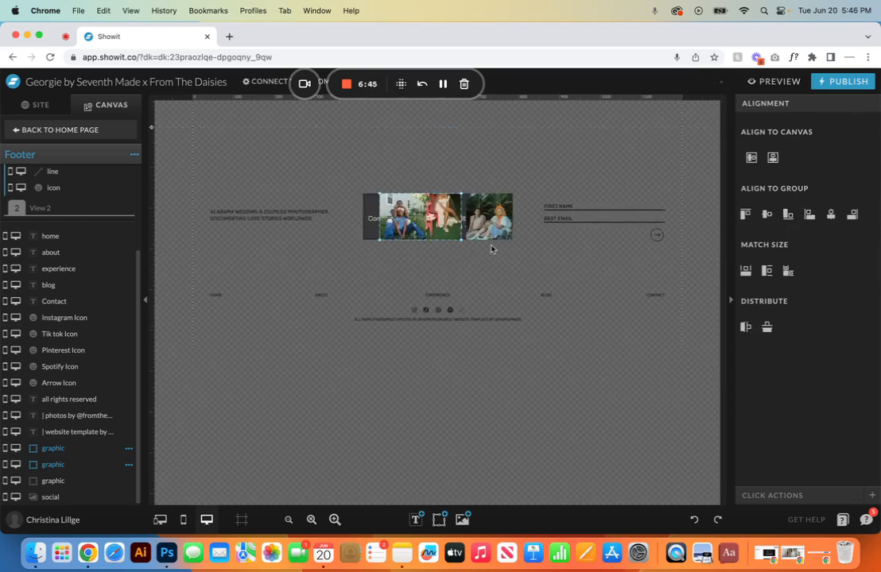
- Nudge the first footer photo left until it lines up with the left edge of the social grid
{"action": "left_click", "coordinate": [369, 221]}
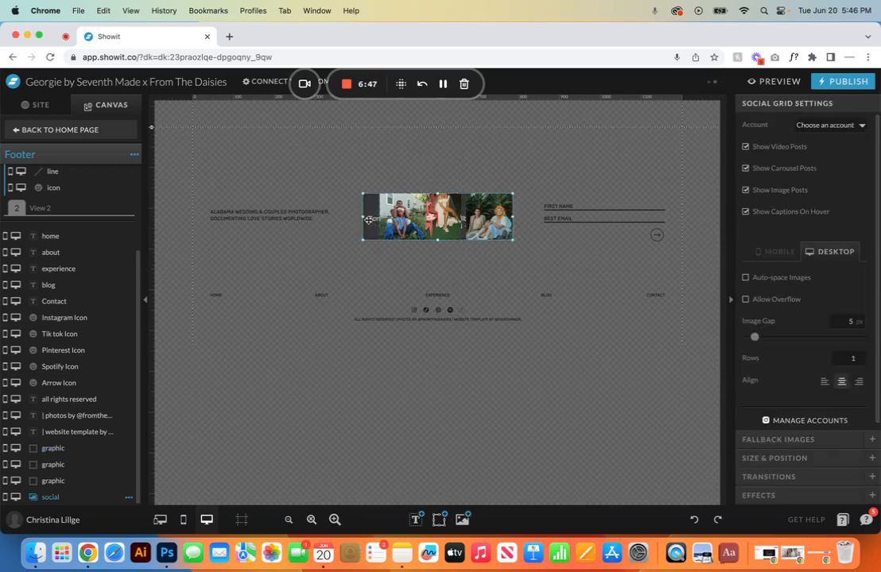
{"action": "left_click", "coordinate": [395, 214]}
{"action": "key", "text": "Left"}
{"action": "key", "text": "Left"}
{"action": "key", "text": "Left"}
{"action": "key", "text": "Left"}
{"action": "key", "text": "Left"}
{"action": "key", "text": "Left"}
{"action": "key", "text": "Left"}
{"action": "key", "text": "Left"}
{"action": "key", "text": "Left"}
{"action": "key", "text": "Left"}
{"action": "key", "text": "Left"}
{"action": "key", "text": "Left"}
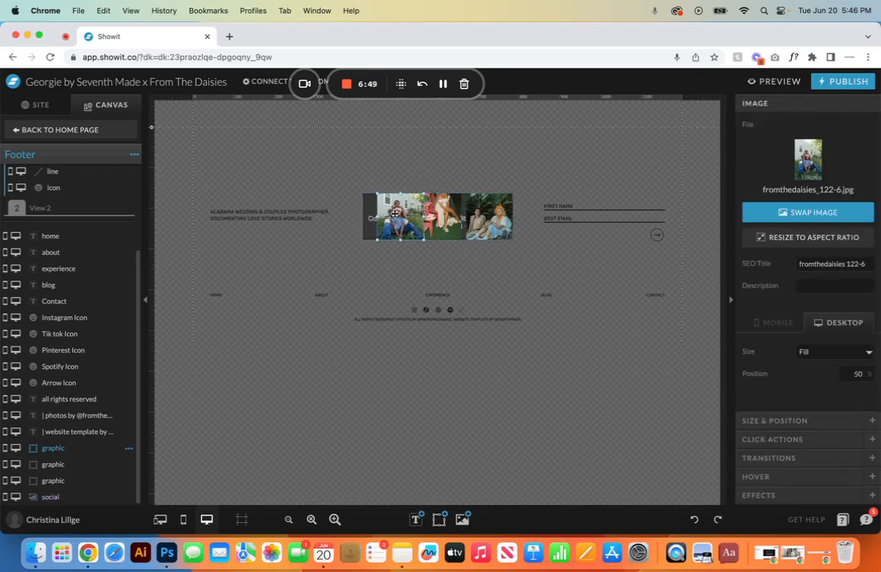
{"action": "key", "text": "Left"}
{"action": "key", "text": "Left"}
{"action": "key", "text": "Left"}
{"action": "key", "text": "Left"}
{"action": "key", "text": "Left"}
{"action": "key", "text": "Left"}
{"action": "key", "text": "Left"}
{"action": "key", "text": "Left"}
{"action": "key", "text": "Left"}
{"action": "key", "text": "Left"}
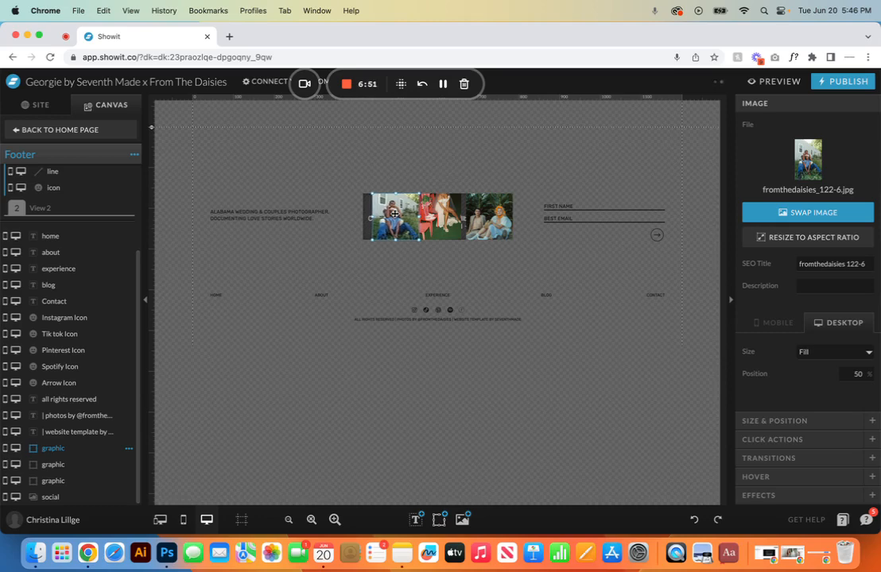
{"action": "key", "text": "Left"}
{"action": "key", "text": "Left"}
{"action": "key", "text": "Left"}
{"action": "key", "text": "Left"}
{"action": "key", "text": "Left"}
{"action": "key", "text": "Left"}
{"action": "key", "text": "Left"}
{"action": "key", "text": "Left"}
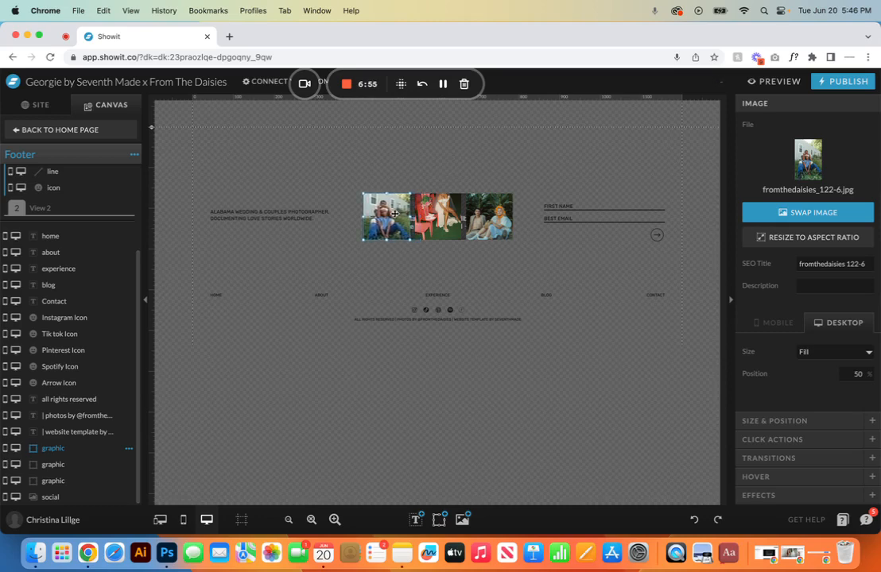
- Select all three footer photos together, look at the alignment options, and check the photos in the combined mobile and desktop layout
{"action": "left_click", "coordinate": [427, 219], "text": "shift"}
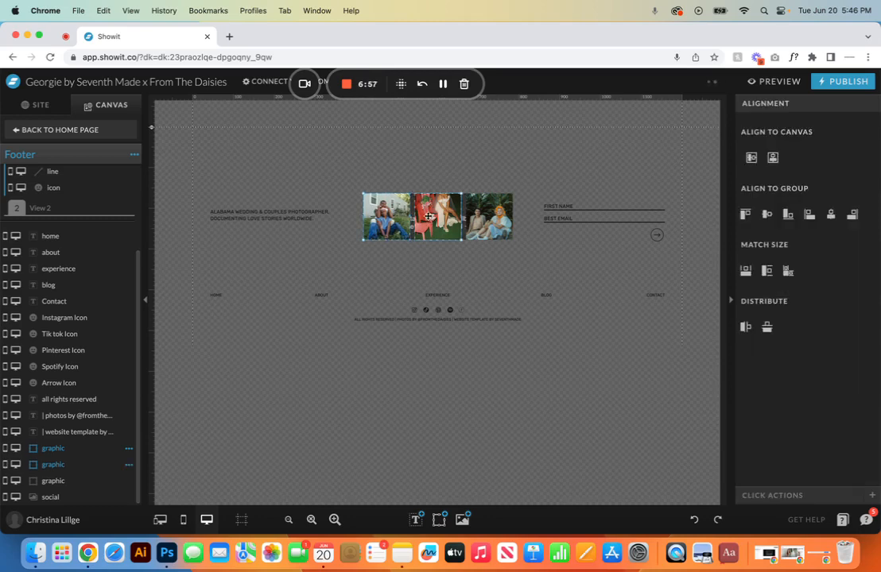
{"action": "left_click", "coordinate": [487, 217], "text": "shift"}
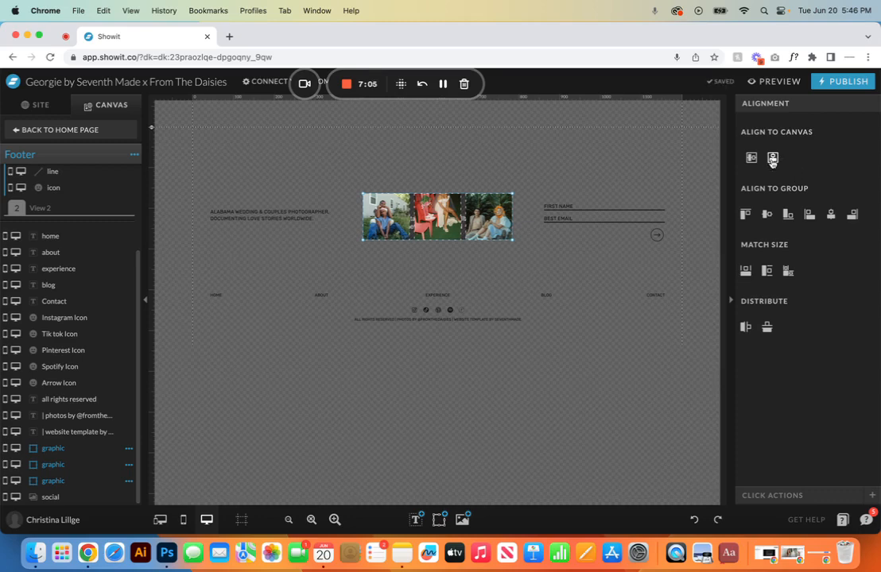
{"action": "left_click", "coordinate": [161, 520]}
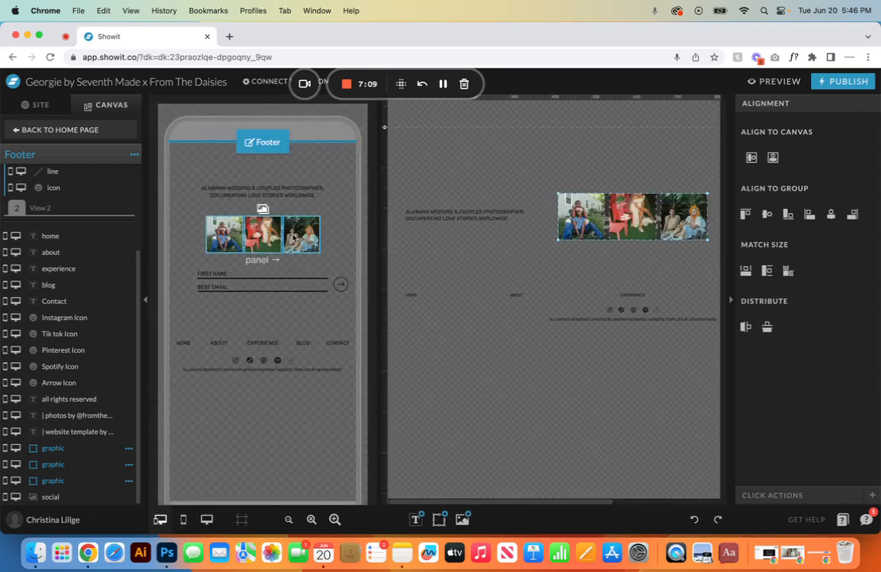
{"action": "left_click", "coordinate": [206, 520]}
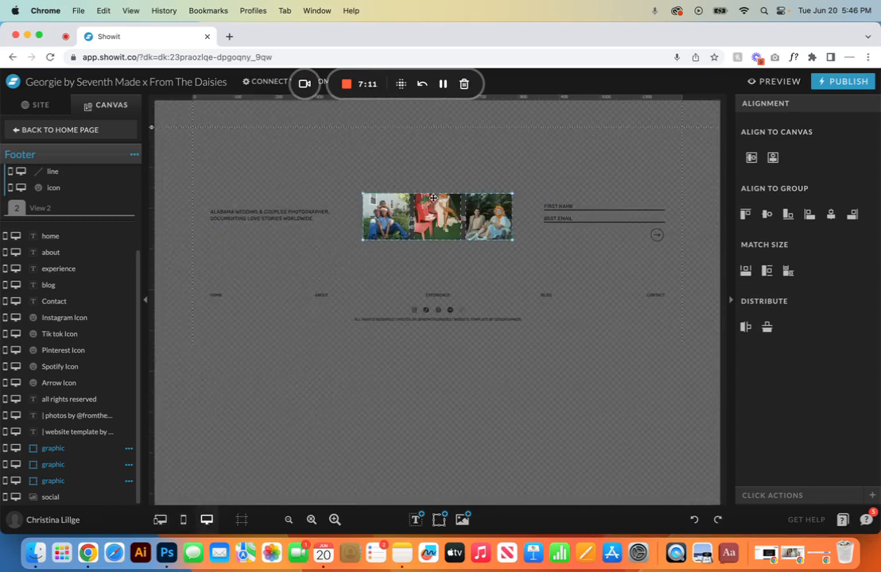
- Try another text color on the footer's first name form field, restore color 1, and keep the font at Rubik Normal
{"action": "left_click", "coordinate": [63, 238]}
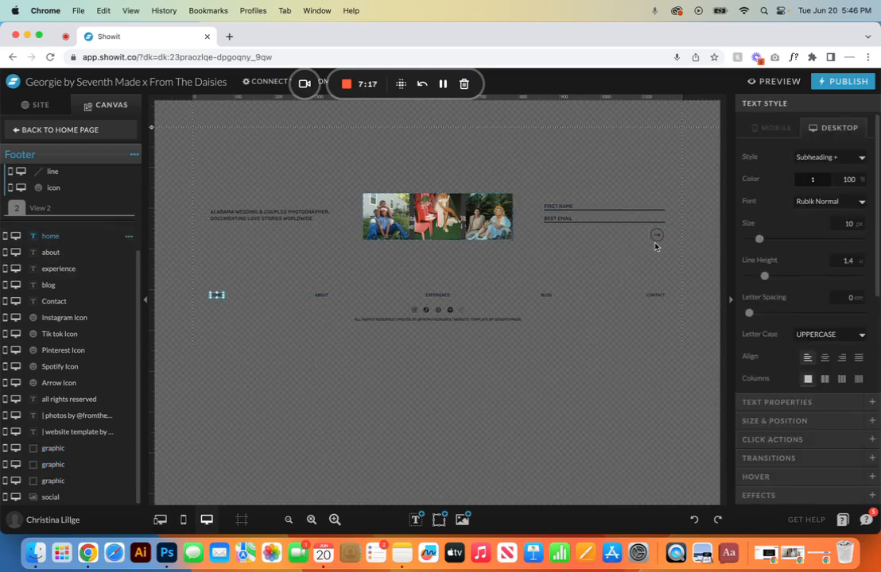
{"action": "scroll", "coordinate": [32, 183], "scroll_direction": "up", "scroll_amount": 3}
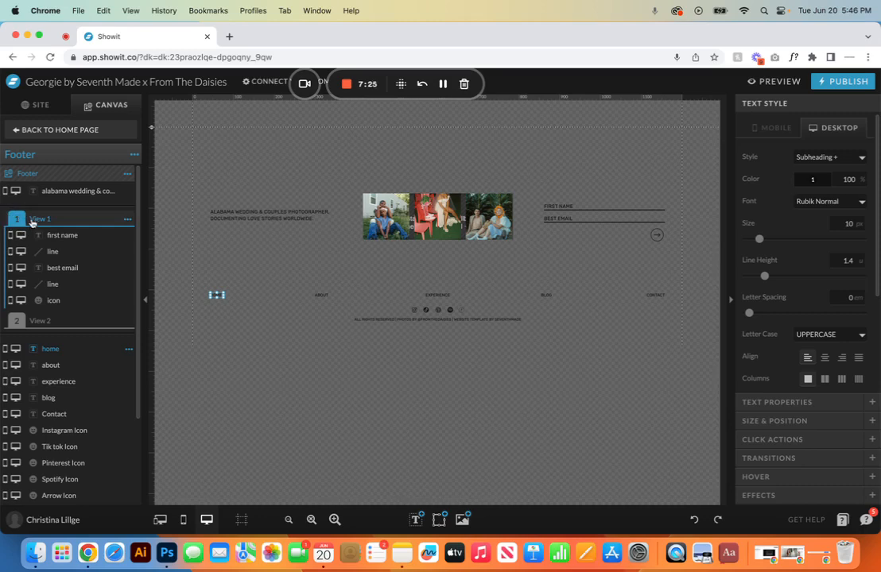
{"action": "left_click", "coordinate": [65, 235]}
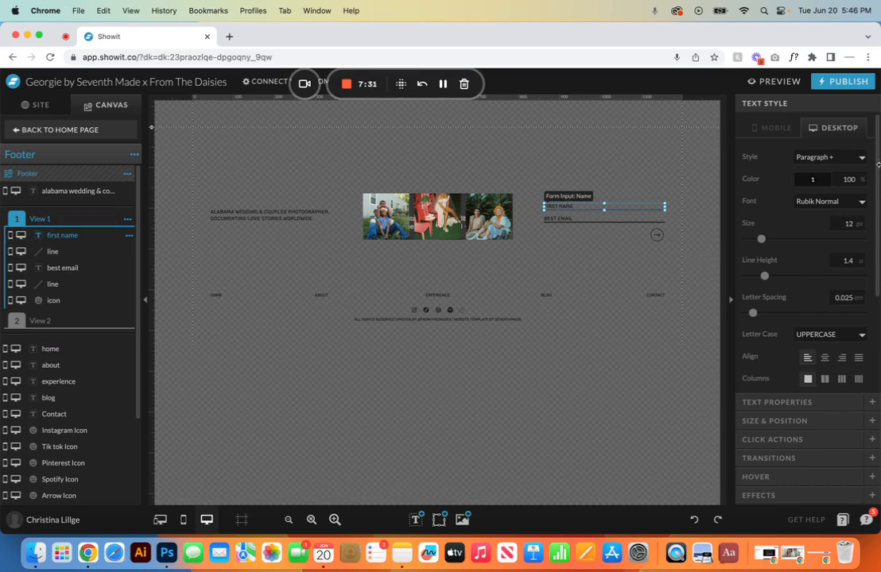
{"action": "left_click", "coordinate": [807, 180]}
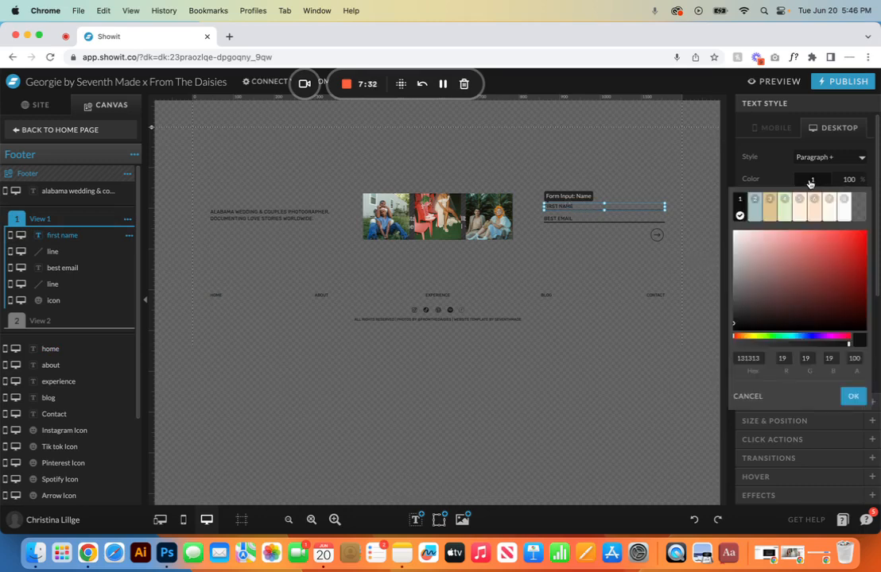
{"action": "left_click", "coordinate": [765, 212]}
{"action": "left_click", "coordinate": [814, 179]}
{"action": "left_click", "coordinate": [741, 209]}
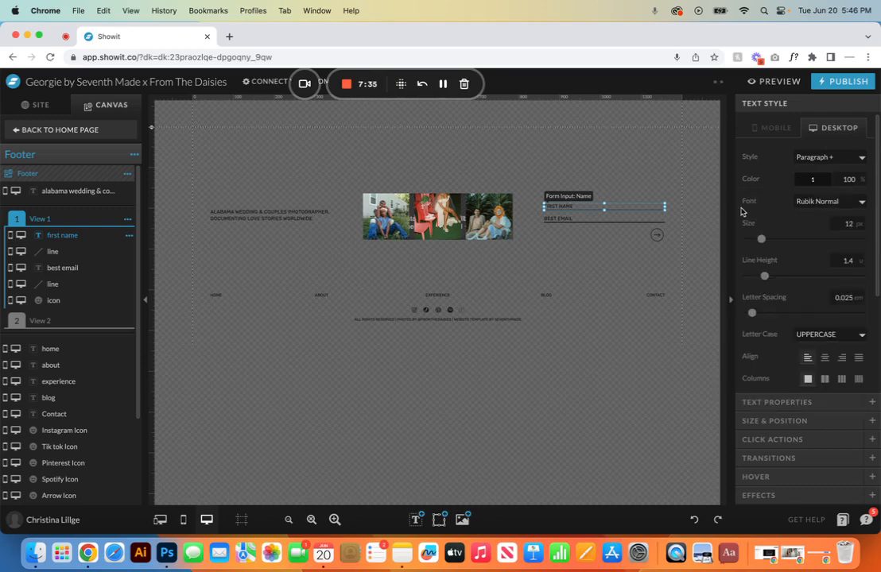
{"action": "left_click", "coordinate": [851, 202]}
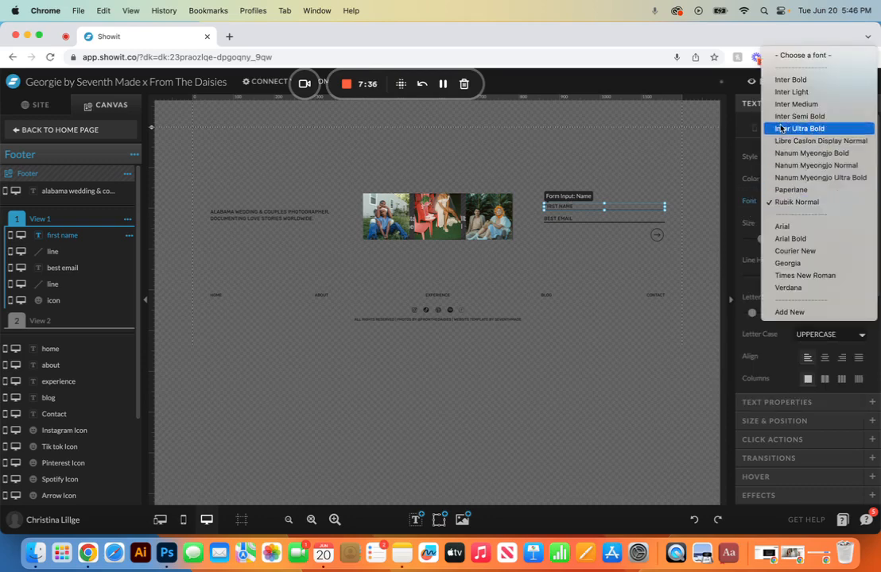
{"action": "left_click", "coordinate": [796, 202]}
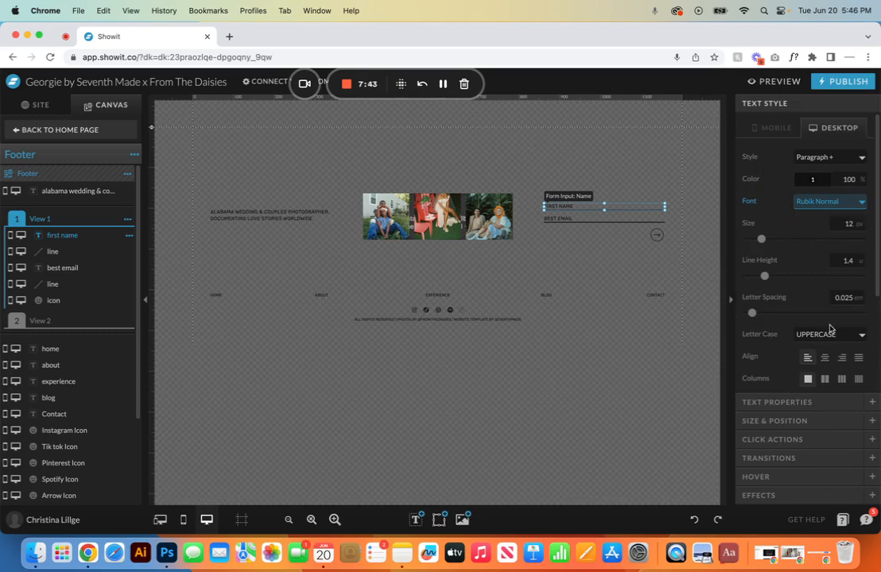
- Examine the contact form properties and labels of the first name and best email fields, and open the best email field's text style
{"action": "left_click", "coordinate": [812, 403]}
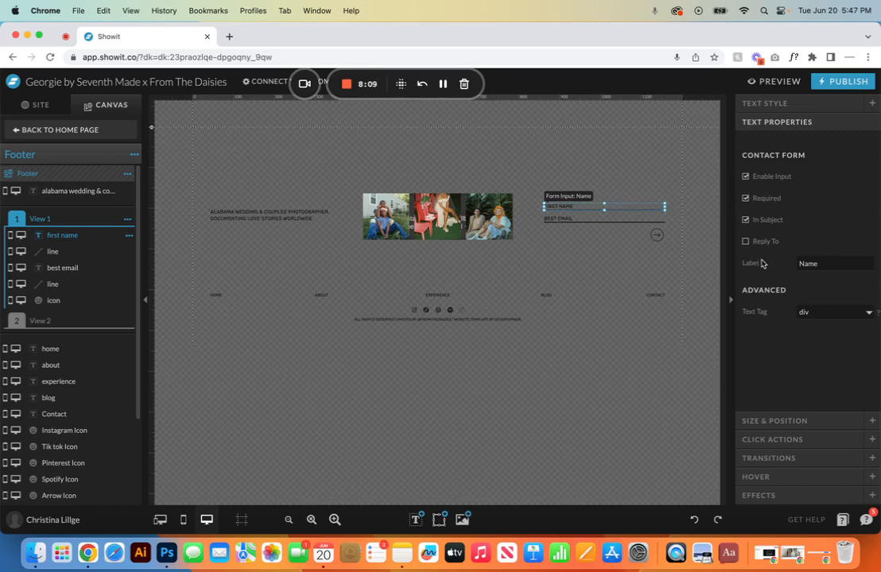
{"action": "double_click", "coordinate": [800, 263]}
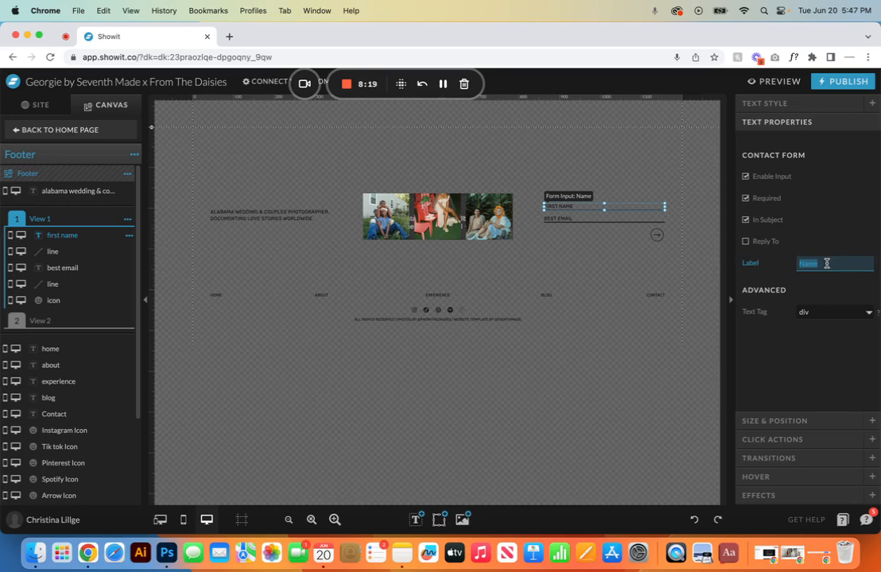
{"action": "left_click", "coordinate": [567, 219]}
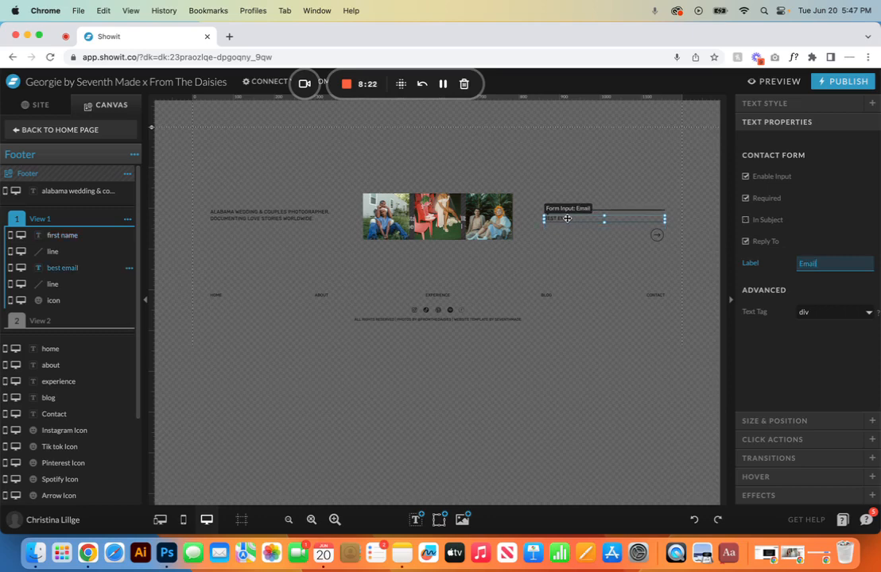
{"action": "left_click", "coordinate": [783, 105]}
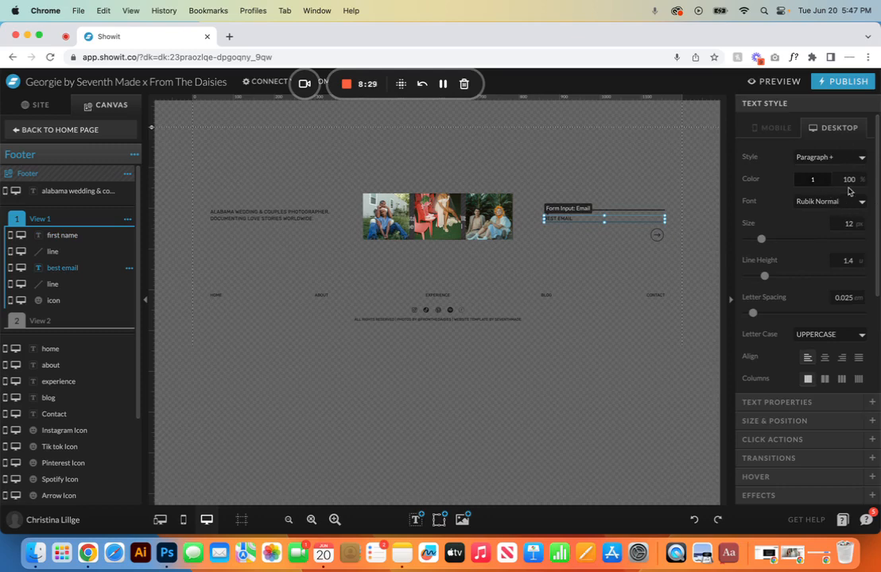
- Check the best email field in the combined layout, review its contact form properties and label, and select the form's arrow icon
{"action": "left_click", "coordinate": [160, 520]}
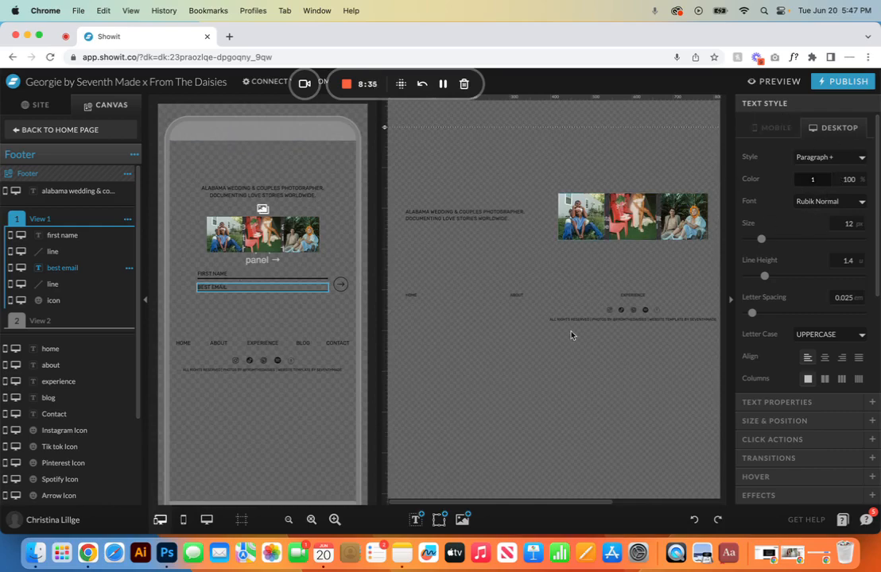
{"action": "left_click", "coordinate": [207, 520]}
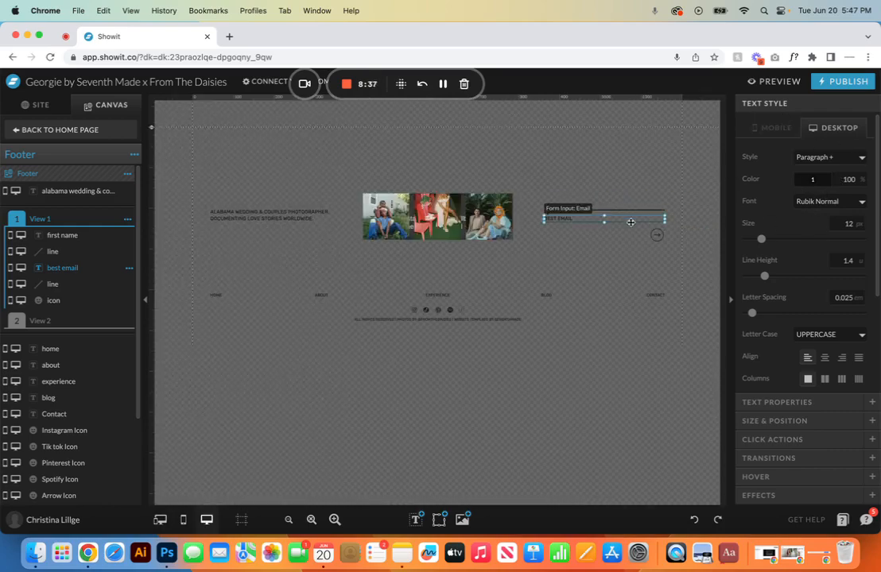
{"action": "left_click", "coordinate": [778, 402]}
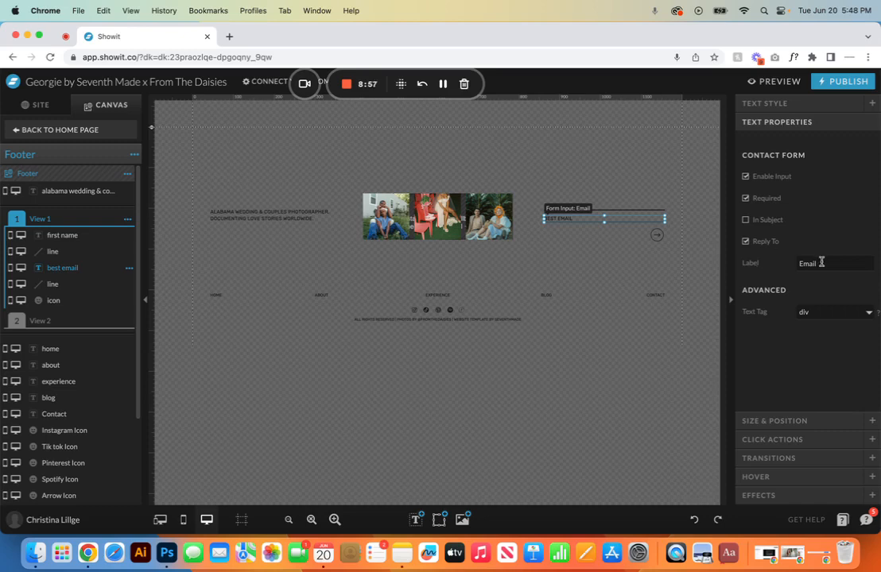
{"action": "left_click_drag", "start_coordinate": [821, 262], "coordinate": [794, 270]}
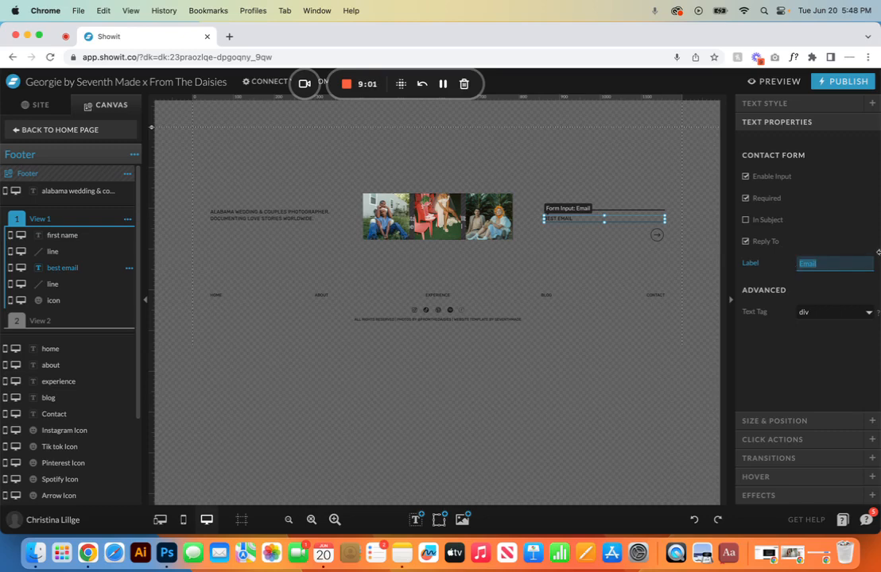
{"action": "left_click", "coordinate": [657, 235]}
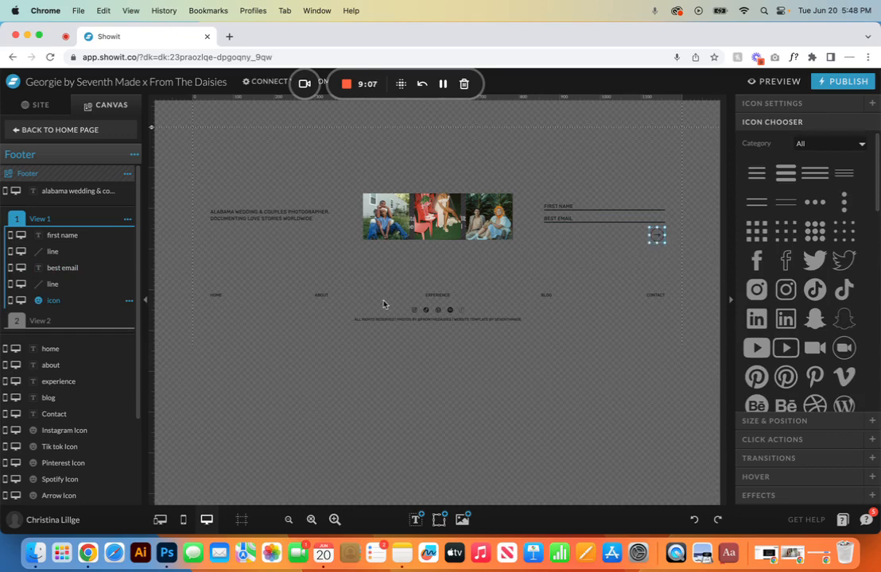
- In the footer's View 2, move the thank you text down to Y 207 px in the desktop layout
{"action": "left_click", "coordinate": [19, 321]}
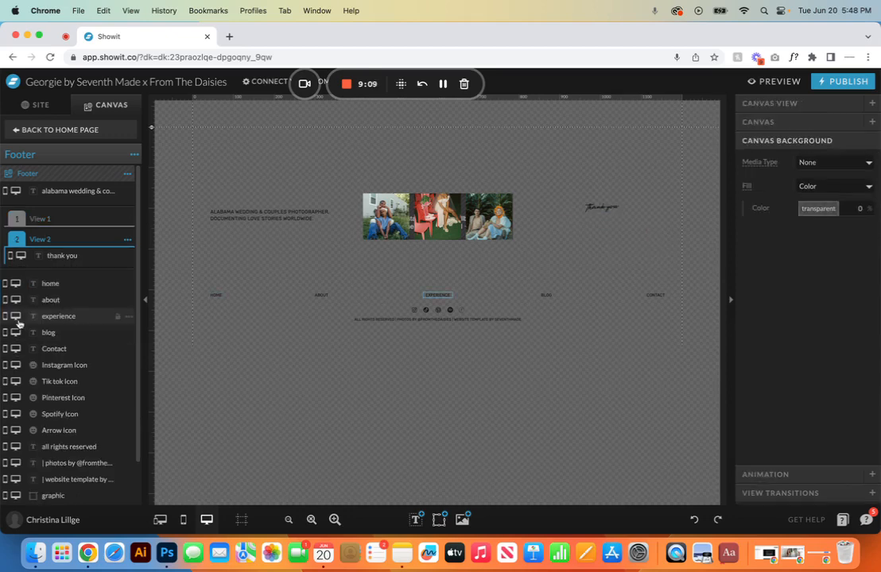
{"action": "left_click", "coordinate": [607, 210]}
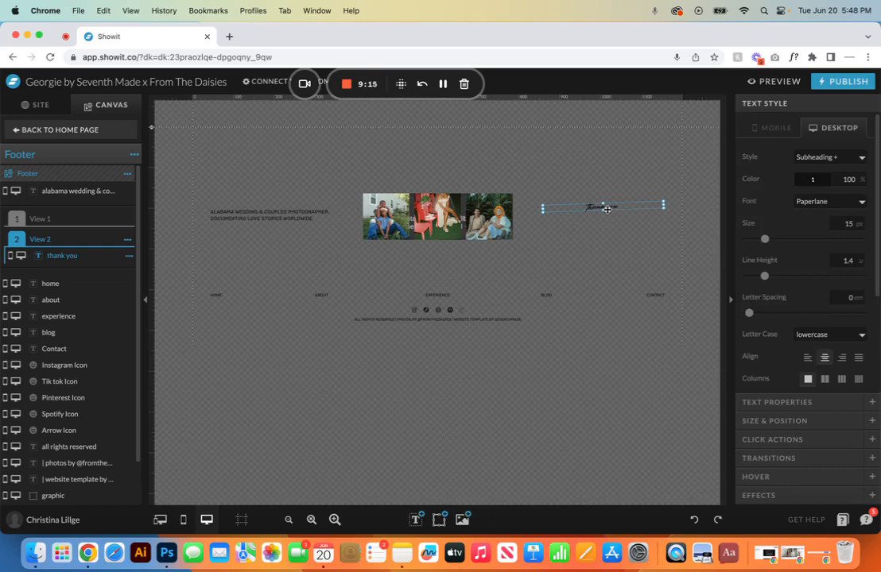
{"action": "left_click", "coordinate": [606, 210]}
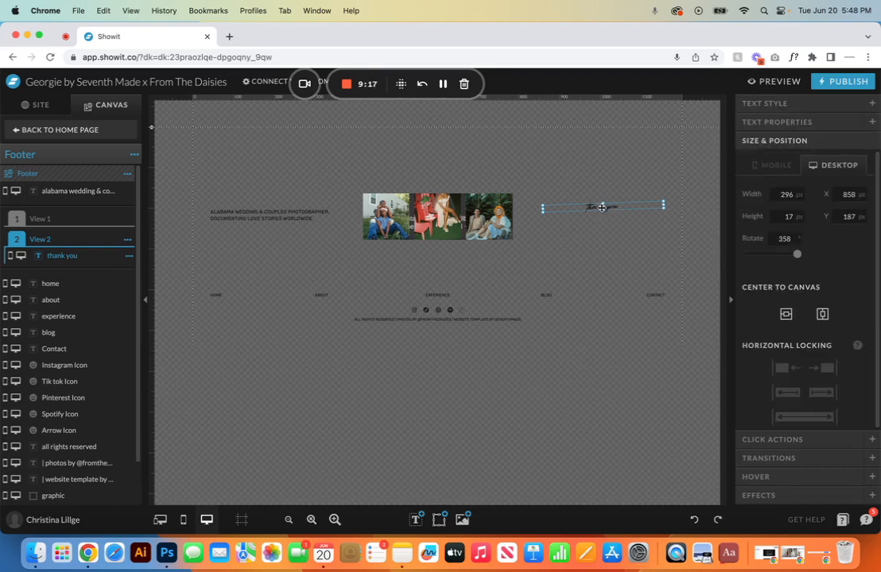
{"action": "left_click_drag", "start_coordinate": [601, 207], "coordinate": [603, 215]}
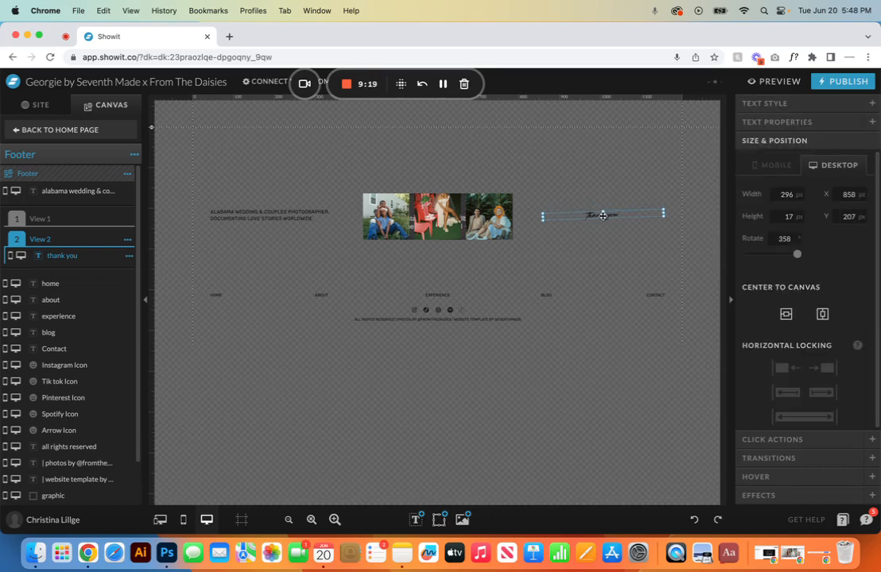
- Look at the thank you text's color choices and keep color 1
{"action": "left_click", "coordinate": [794, 106]}
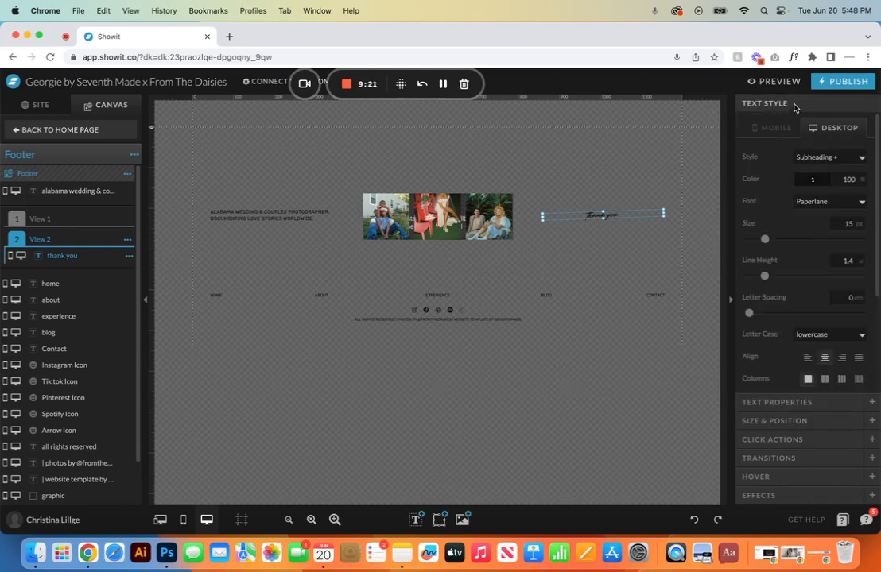
{"action": "left_click", "coordinate": [811, 179]}
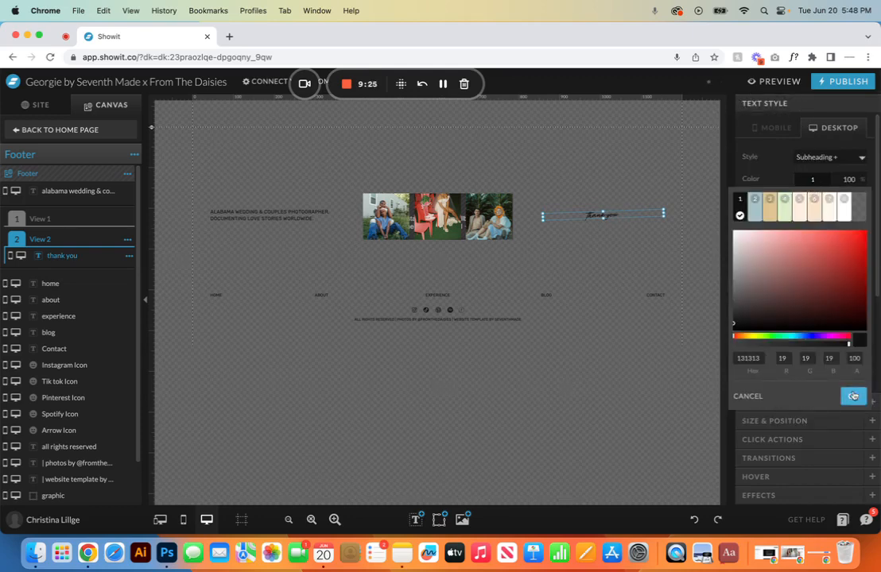
{"action": "left_click", "coordinate": [853, 396]}
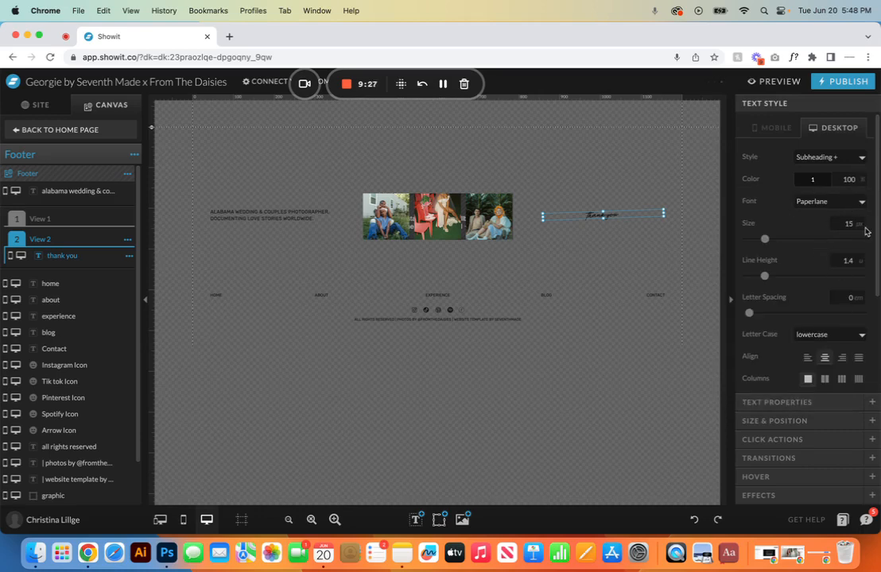
- Move the thank you text slightly lower in the mobile layout, centered between the photos and the navigation links
{"action": "left_click", "coordinate": [160, 520]}
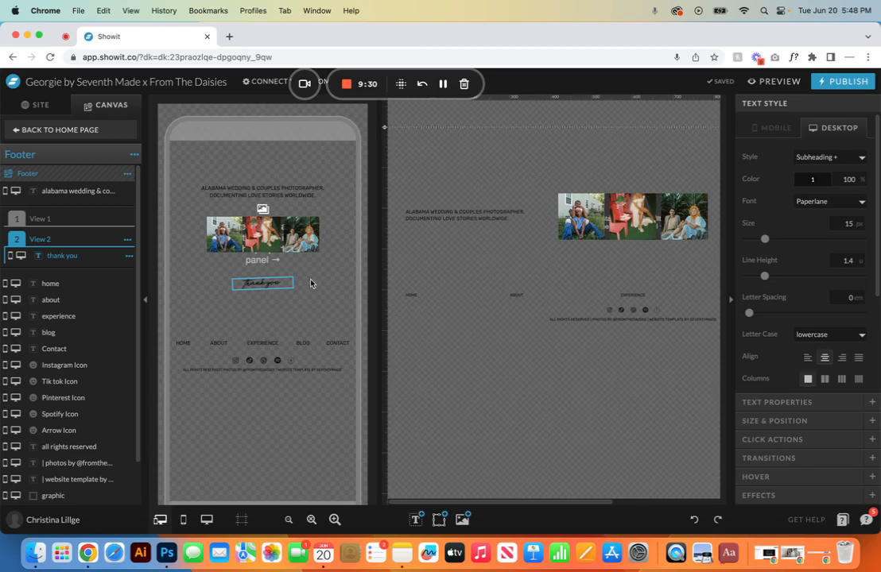
{"action": "left_click", "coordinate": [262, 283]}
{"action": "left_click_drag", "start_coordinate": [263, 283], "coordinate": [263, 296]}
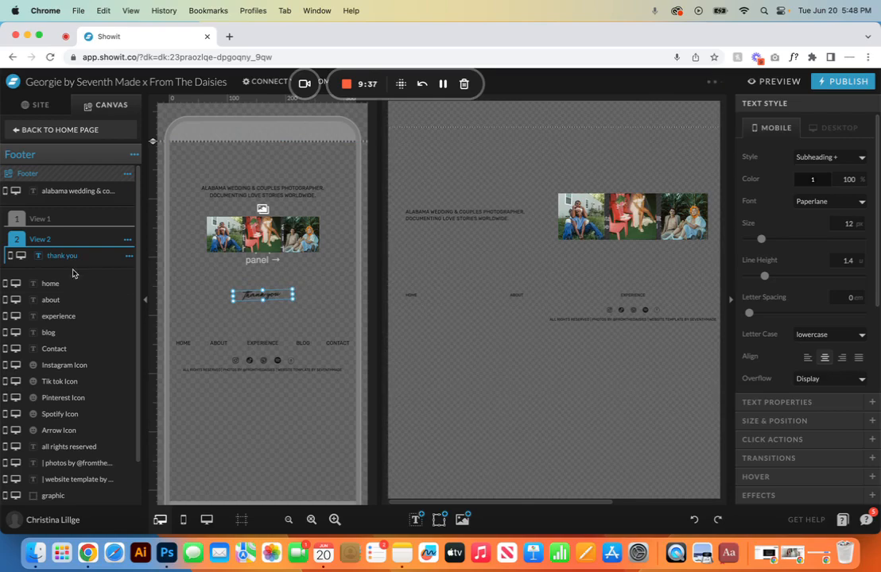
- Examine the click actions of View 1's arrow icon and of the footer's home link
{"action": "left_click", "coordinate": [45, 219]}
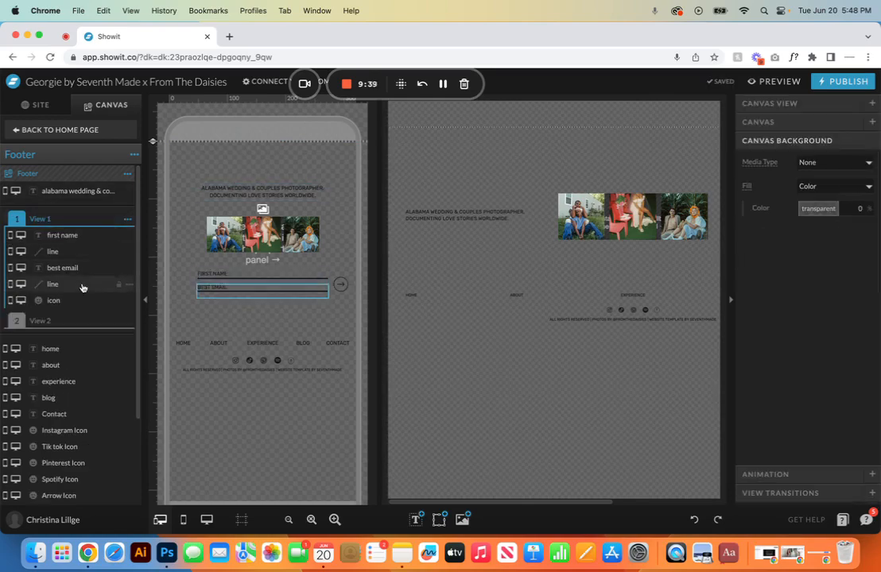
{"action": "left_click", "coordinate": [56, 301]}
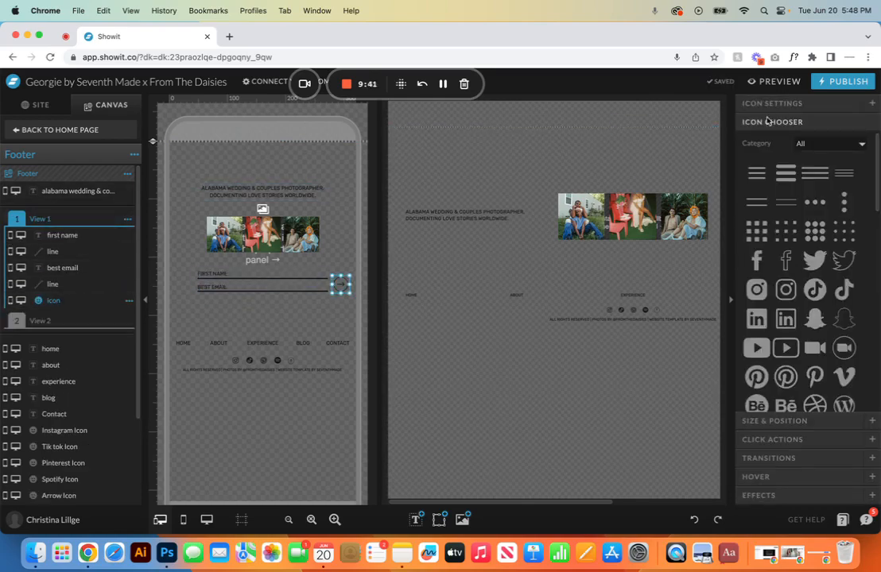
{"action": "left_click", "coordinate": [781, 439]}
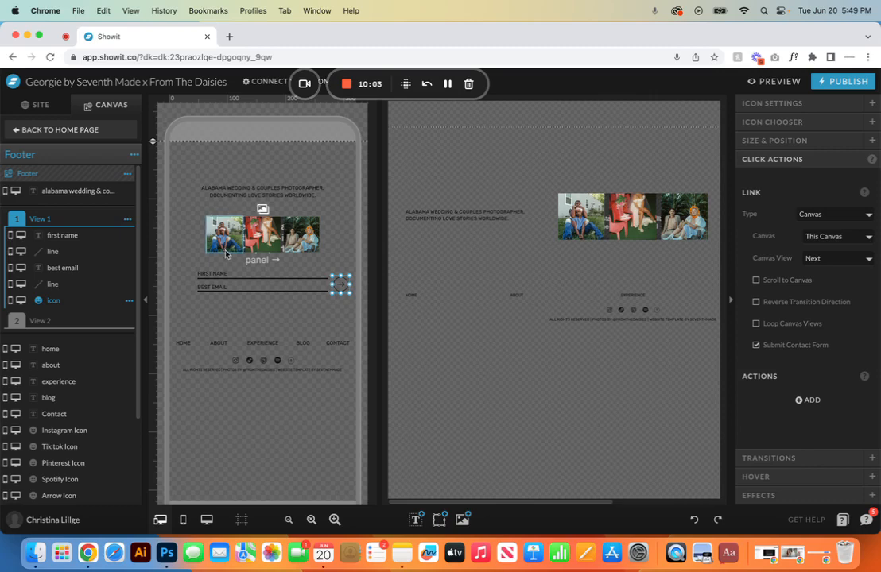
{"action": "left_click", "coordinate": [187, 342]}
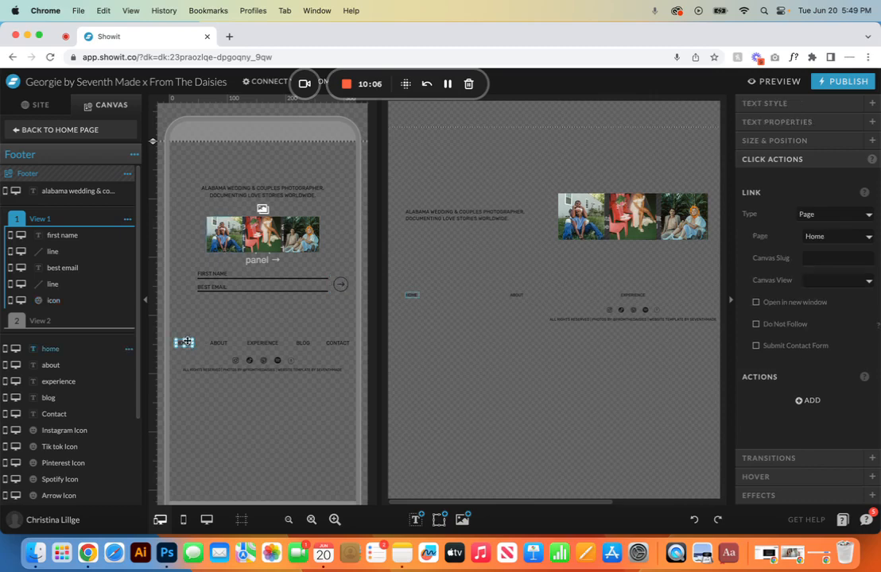
- Collapse the footer's View 1 and add an Embed Code element to the Footer canvas
{"action": "left_click", "coordinate": [17, 218]}
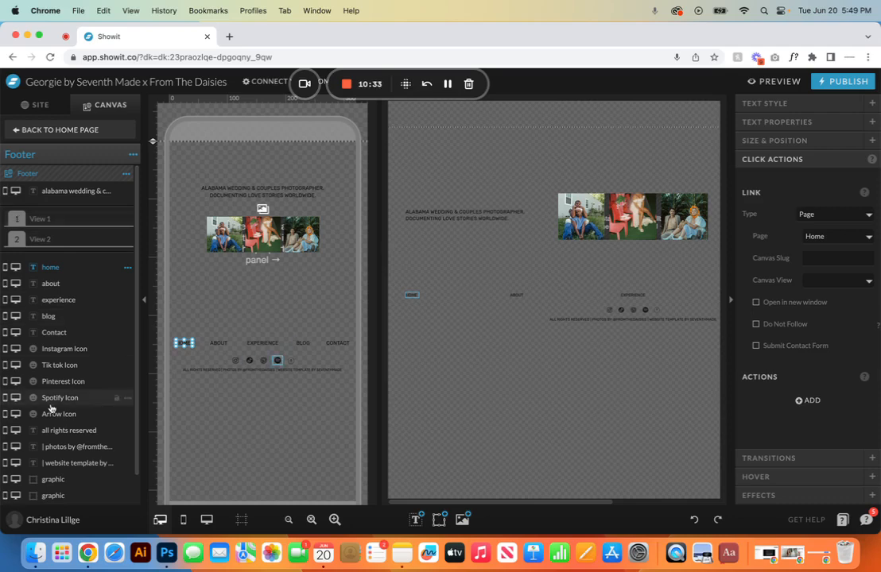
{"action": "scroll", "coordinate": [475, 435], "scroll_direction": "right", "scroll_amount": 5}
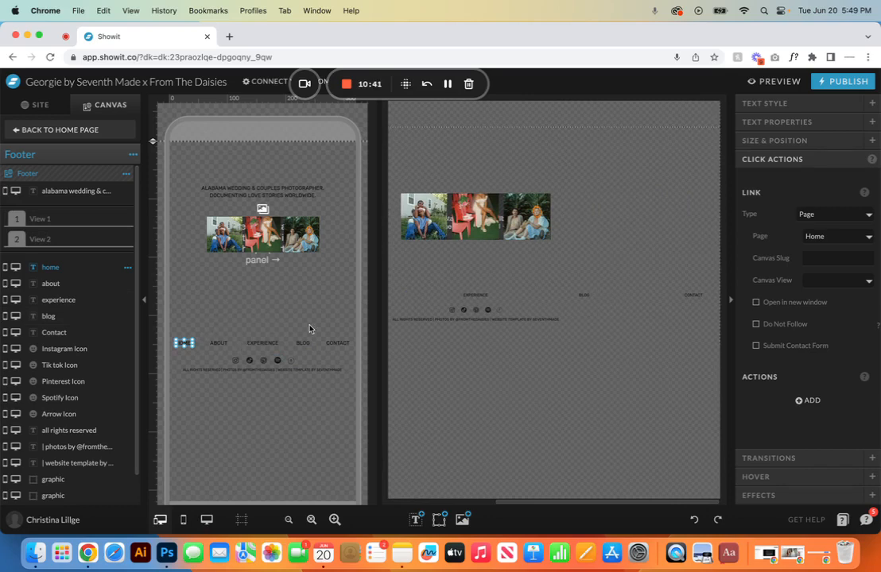
{"action": "left_click", "coordinate": [438, 519]}
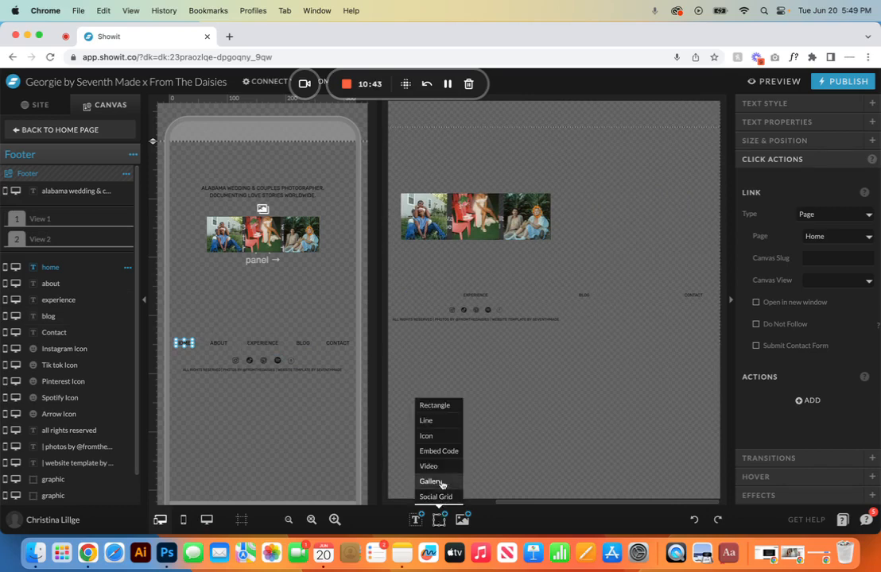
{"action": "left_click", "coordinate": [438, 451]}
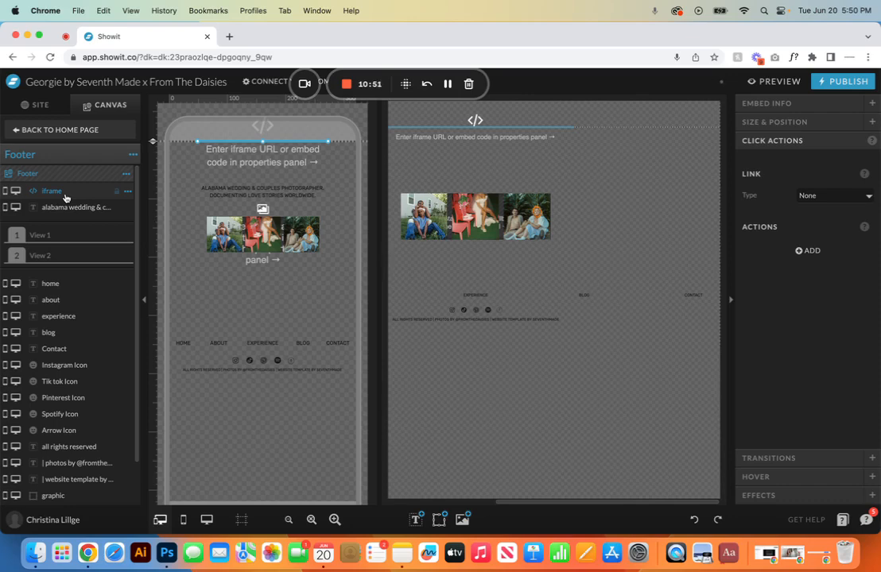
- Enlarge the mobile embed to about 224 by 99 px below the photos and center it horizontally on the canvas
{"action": "key", "text": "Down"}
{"action": "key", "text": "Down"}
{"action": "key", "text": "Down"}
{"action": "key", "text": "Down"}
{"action": "key", "text": "Down"}
{"action": "key", "text": "Down"}
{"action": "key", "text": "Down"}
{"action": "key", "text": "Down"}
{"action": "key", "text": "Down"}
{"action": "key", "text": "Down"}
{"action": "key", "text": "Down"}
{"action": "key", "text": "Down"}
{"action": "key", "text": "Down"}
{"action": "key", "text": "Down"}
{"action": "key", "text": "Down"}
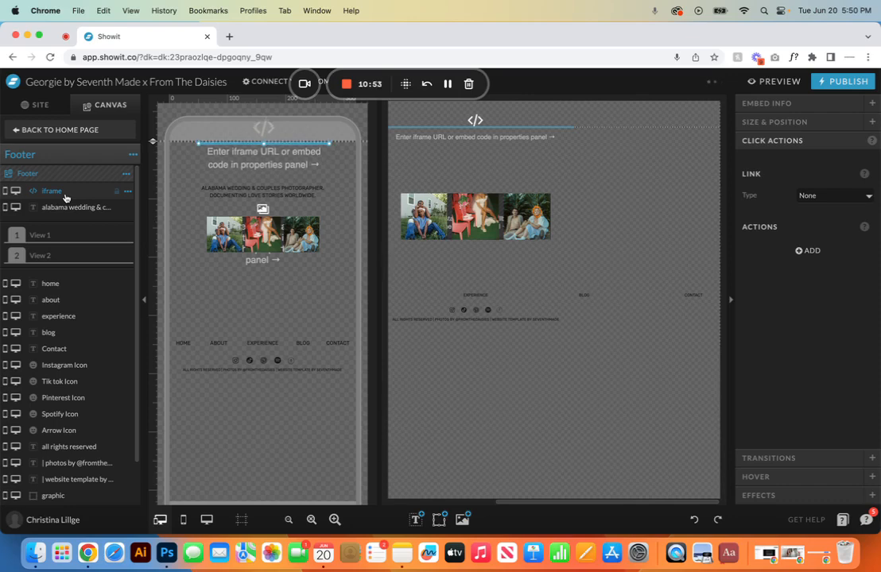
{"action": "key", "text": "Down"}
{"action": "key", "text": "Down"}
{"action": "key", "text": "Down"}
{"action": "key", "text": "Down"}
{"action": "key", "text": "Down"}
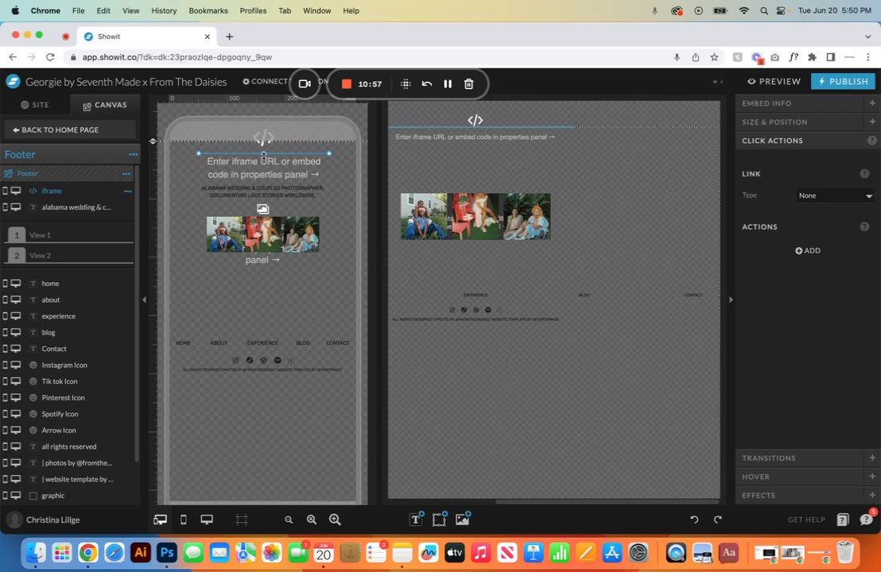
{"action": "left_click_drag", "start_coordinate": [263, 155], "coordinate": [289, 275]}
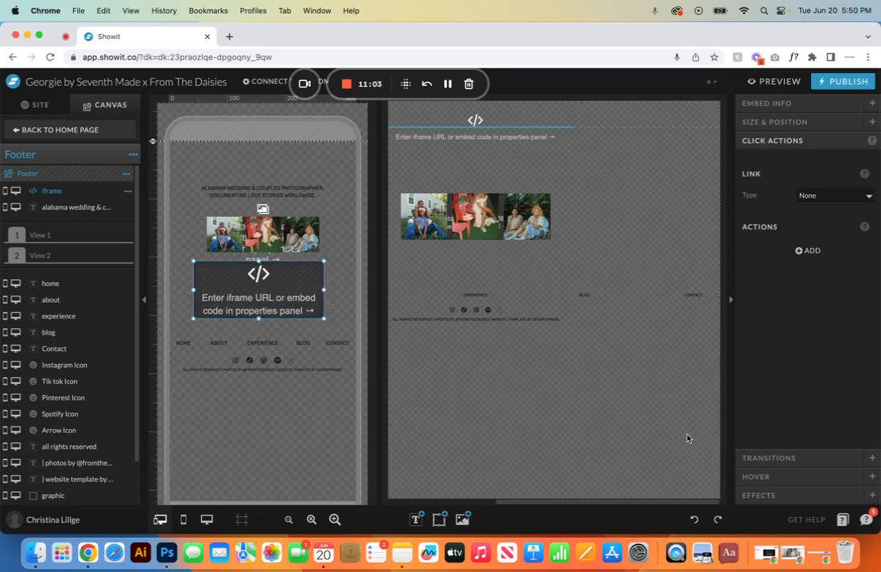
{"action": "left_click", "coordinate": [818, 121]}
{"action": "left_click", "coordinate": [825, 295]}
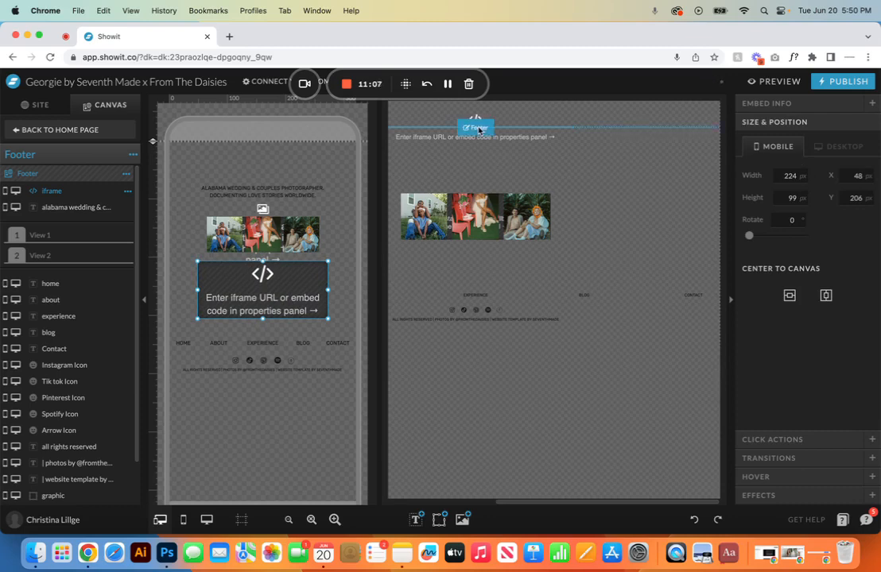
- Resize the desktop embed to about 343 by 151 px beside the photos at X 823, Y 160, and save its embed code blank
{"action": "left_click", "coordinate": [474, 125]}
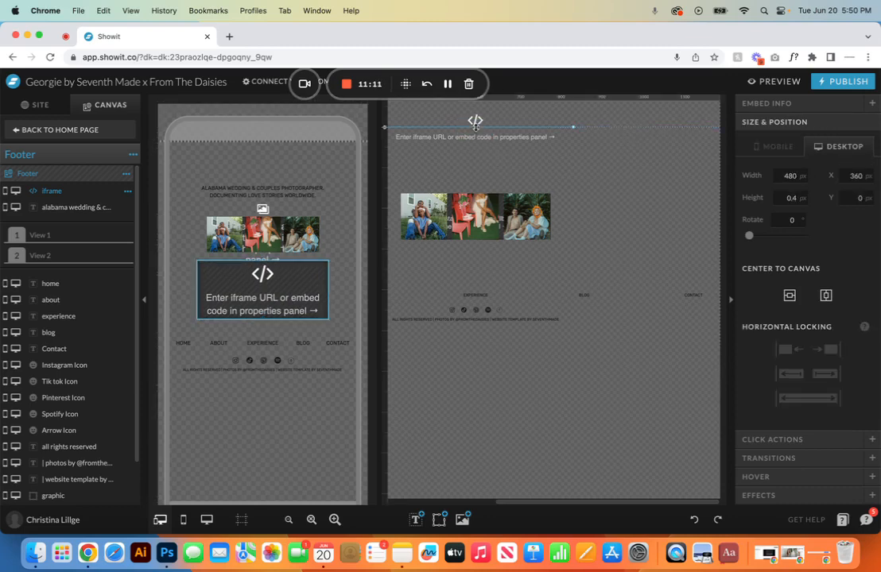
{"action": "left_click_drag", "start_coordinate": [475, 128], "coordinate": [475, 174]}
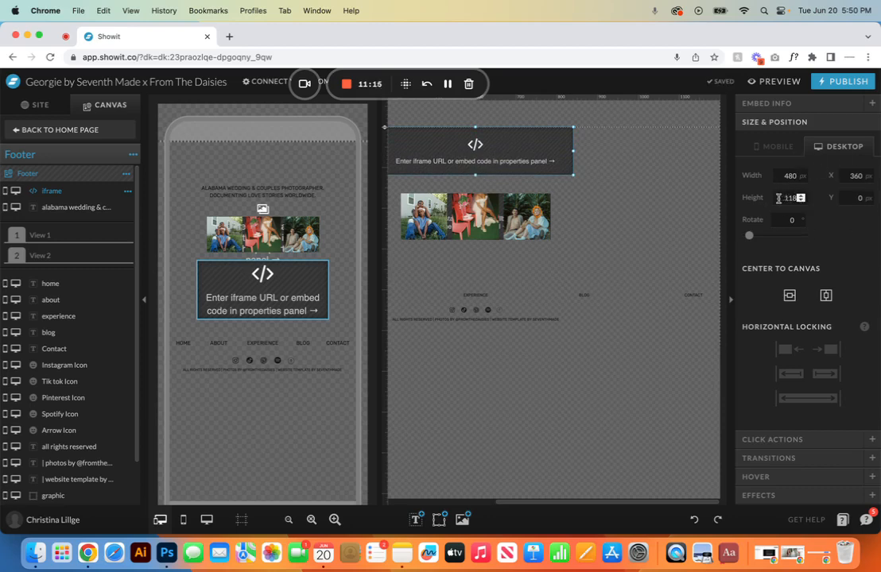
{"action": "left_click_drag", "start_coordinate": [446, 148], "coordinate": [636, 254]}
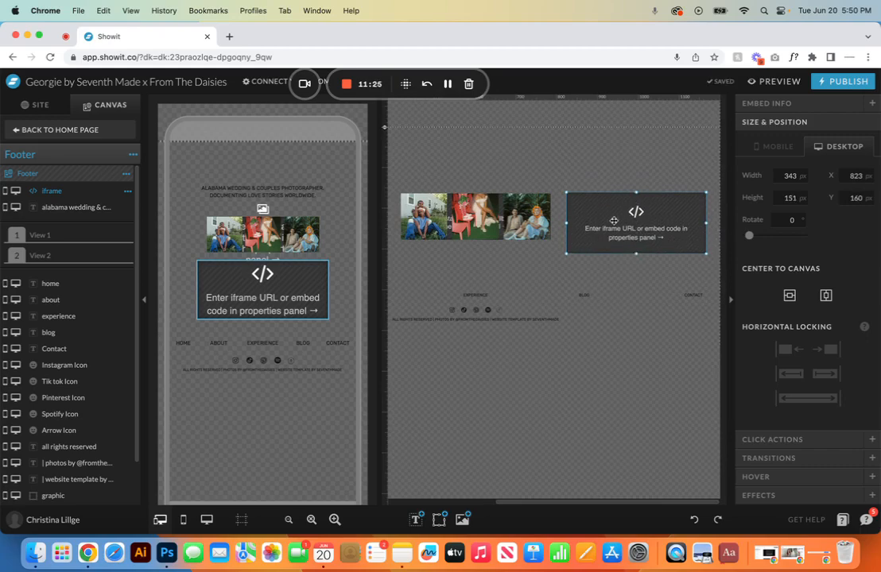
{"action": "double_click", "coordinate": [614, 220]}
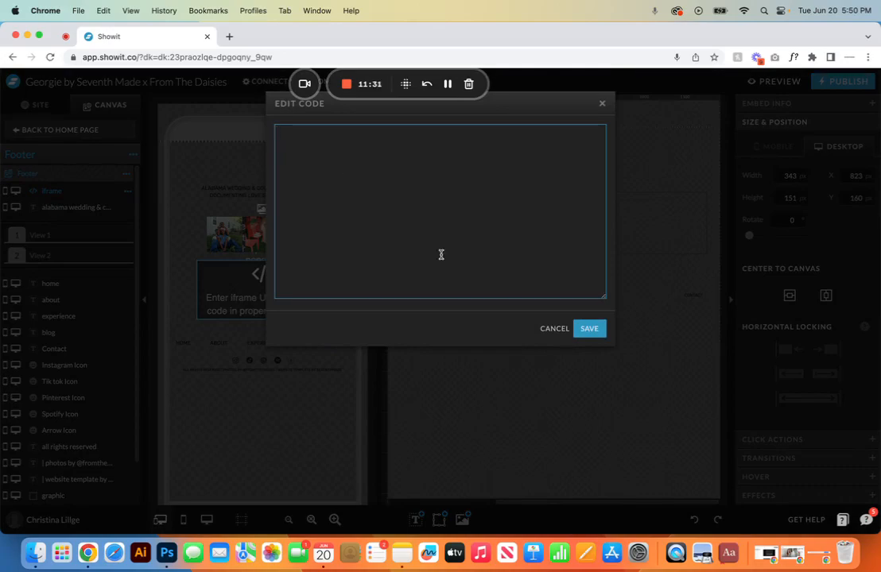
{"action": "left_click", "coordinate": [588, 328]}
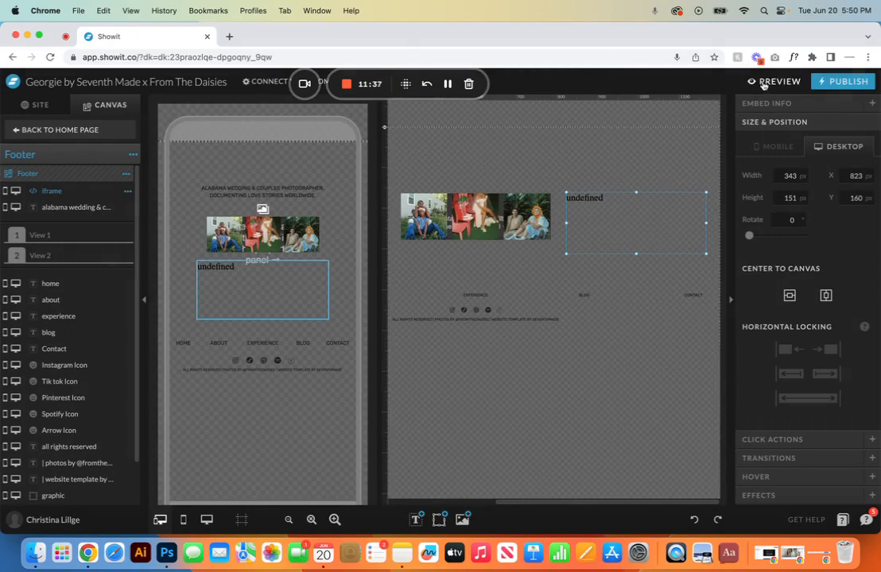
- Return to the Home page, preview the site in the desktop version, and check the embed element in the footer
{"action": "left_click", "coordinate": [92, 135]}
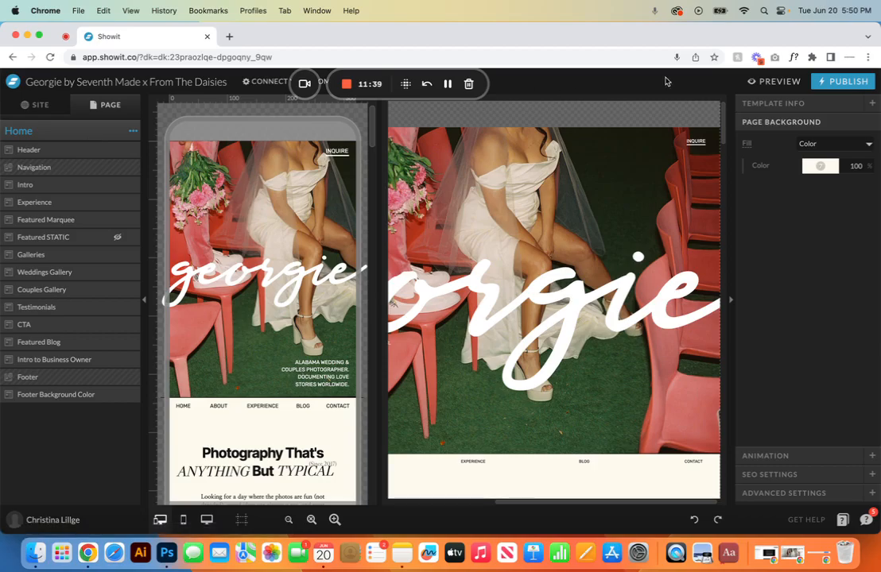
{"action": "left_click", "coordinate": [782, 81]}
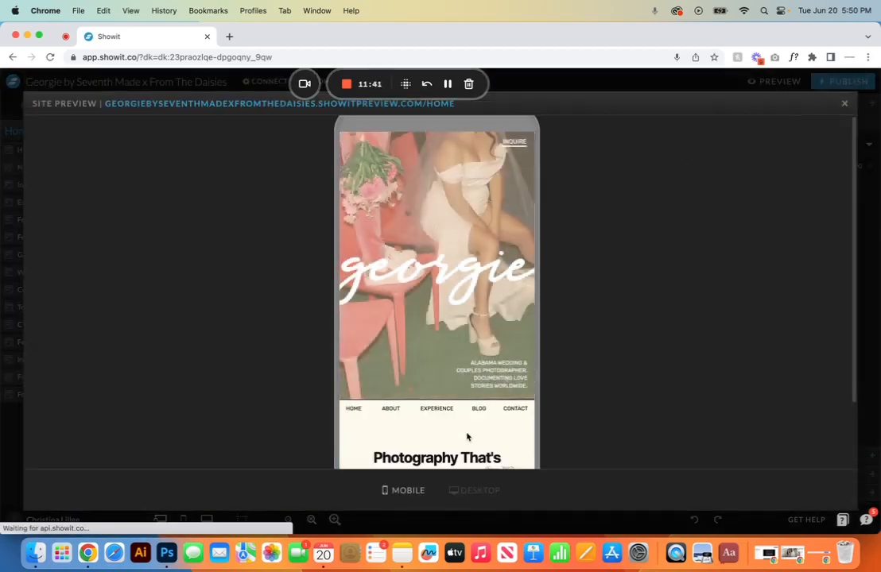
{"action": "left_click", "coordinate": [475, 490]}
{"action": "scroll", "coordinate": [521, 370], "scroll_direction": "down", "scroll_amount": 20}
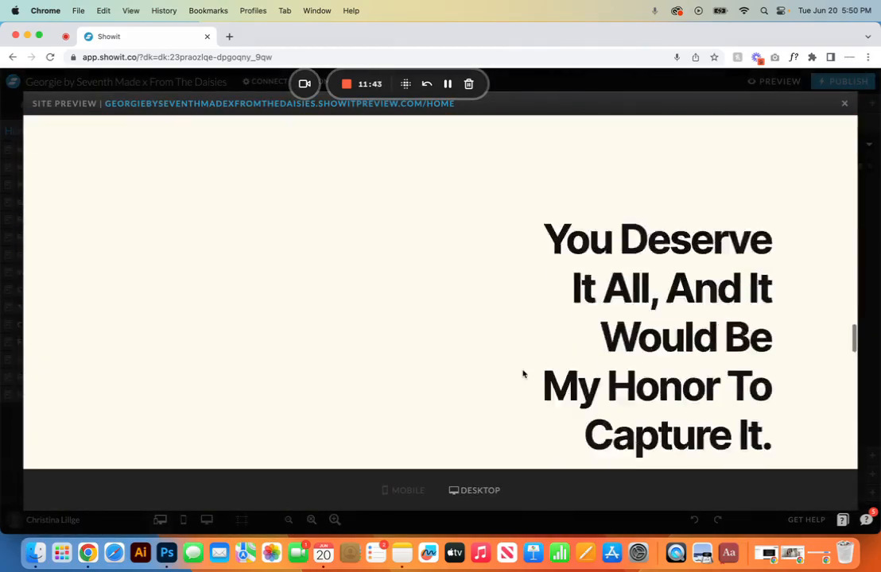
{"action": "scroll", "coordinate": [523, 374], "scroll_direction": "down", "scroll_amount": 10}
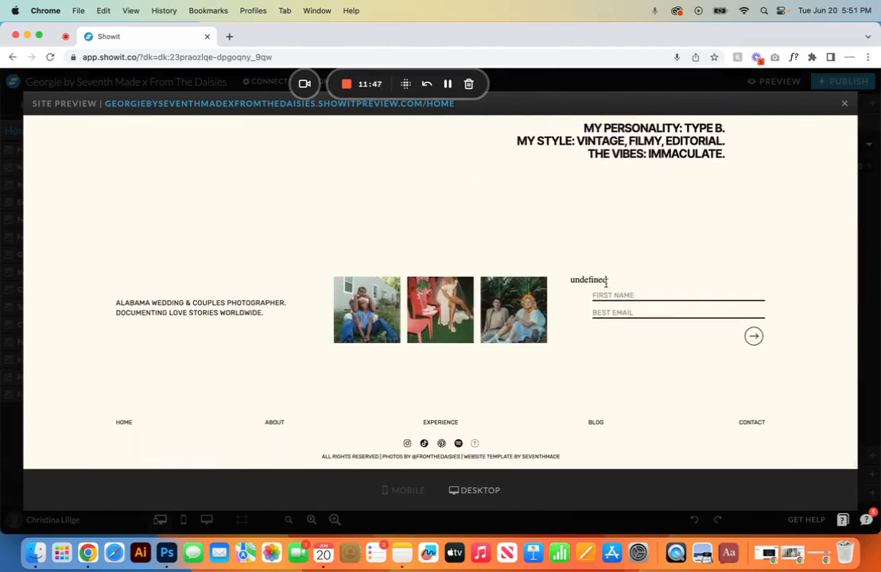
- Examine the embed element's placeholder beside the footer photos in the site preview and close the preview
{"action": "mouse_move", "coordinate": [609, 282]}
{"action": "left_mouse_down"}
{"action": "mouse_move", "coordinate": [570, 282]}
{"action": "mouse_move", "coordinate": [607, 282]}
{"action": "left_mouse_up"}
{"action": "left_click", "coordinate": [567, 284]}
{"action": "left_click", "coordinate": [569, 283]}
{"action": "left_click", "coordinate": [844, 104]}
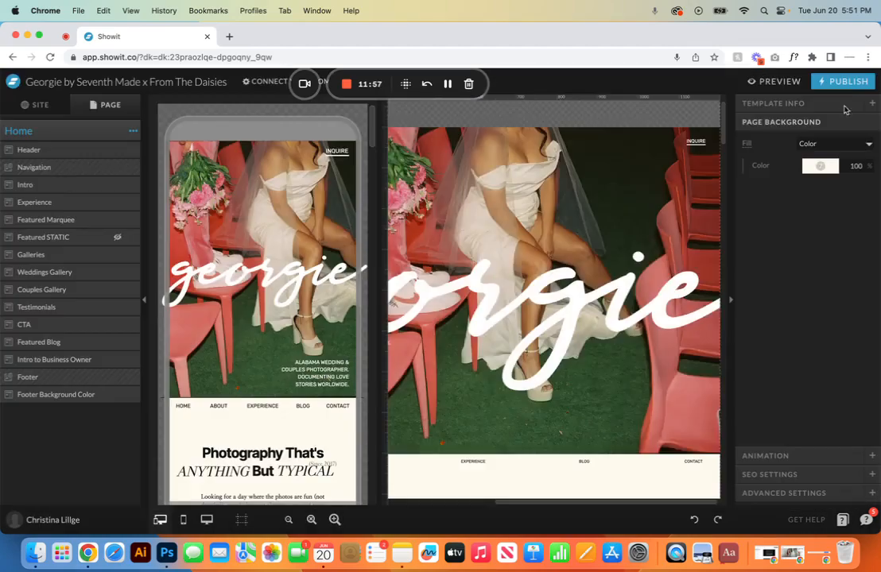
- Locate the footer at the end of the Home page and open the Footer site canvas for editing
{"action": "scroll", "coordinate": [497, 364], "scroll_direction": "down", "scroll_amount": 10}
{"action": "scroll", "coordinate": [497, 364], "scroll_direction": "down", "scroll_amount": 10}
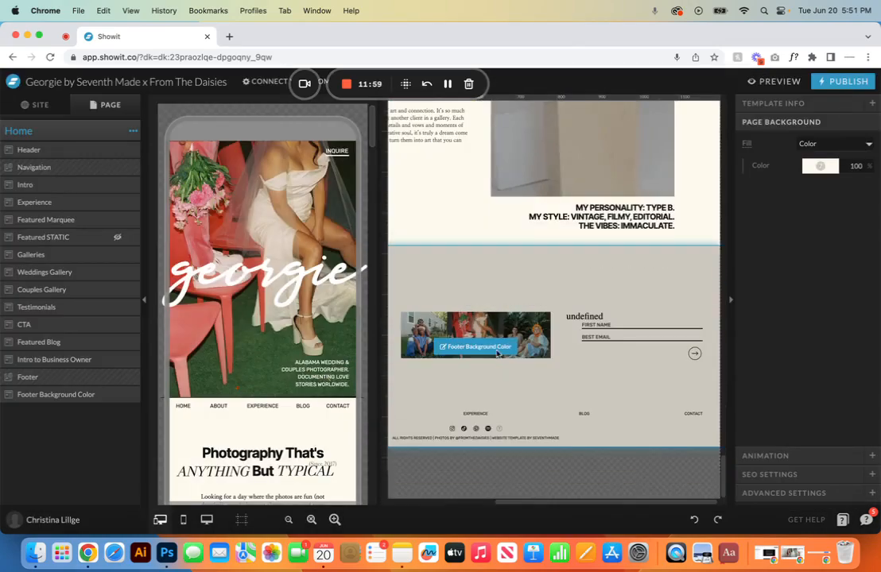
{"action": "left_click", "coordinate": [465, 299]}
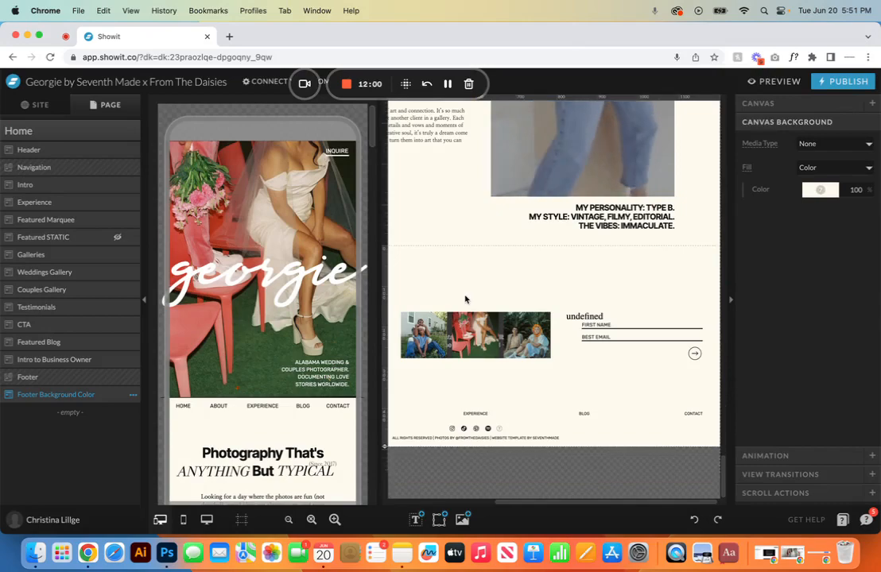
{"action": "left_click", "coordinate": [69, 379]}
{"action": "left_click", "coordinate": [439, 520]}
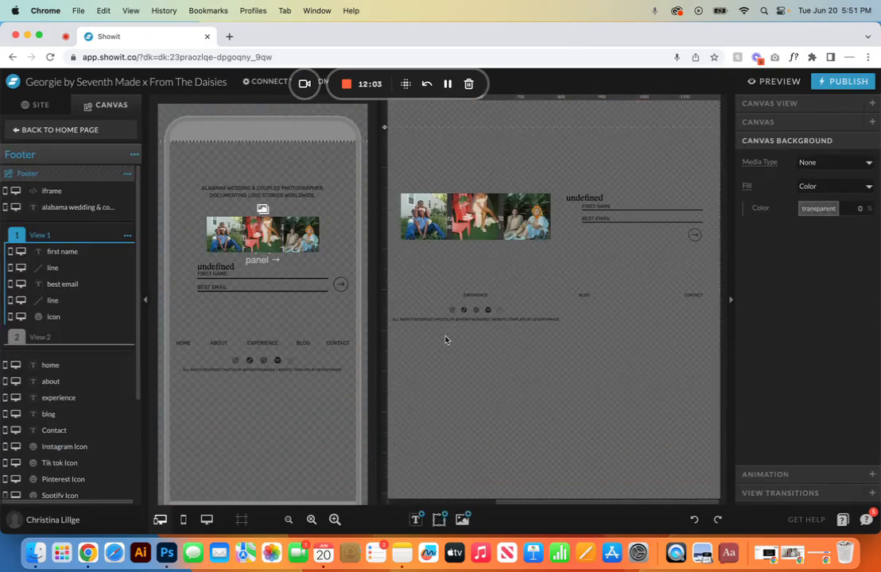
- Narrow the desktop embed to 312 px wide at X 854 and open the options of View 1
{"action": "left_click", "coordinate": [624, 199]}
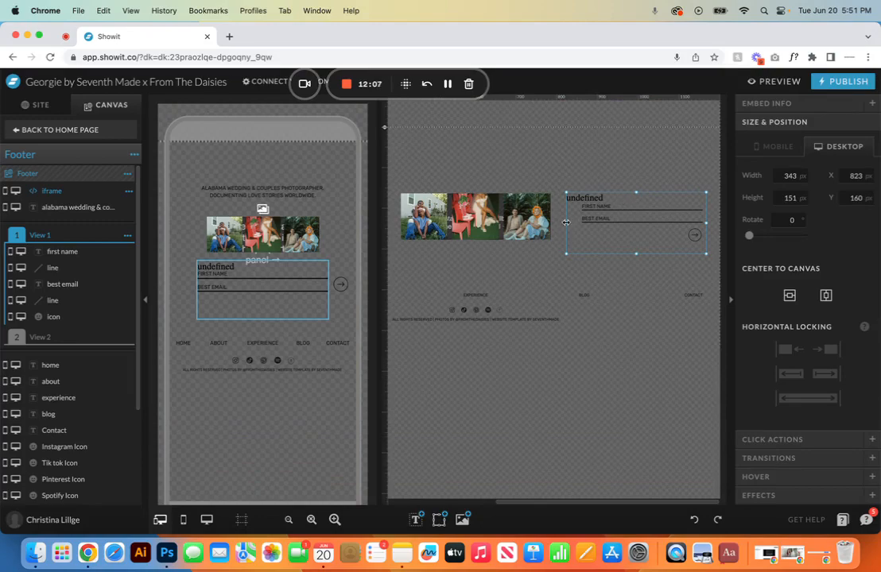
{"action": "mouse_move", "coordinate": [567, 223]}
{"action": "left_mouse_down"}
{"action": "mouse_move", "coordinate": [591, 224]}
{"action": "mouse_move", "coordinate": [579, 224]}
{"action": "left_mouse_up"}
{"action": "left_click", "coordinate": [128, 235]}
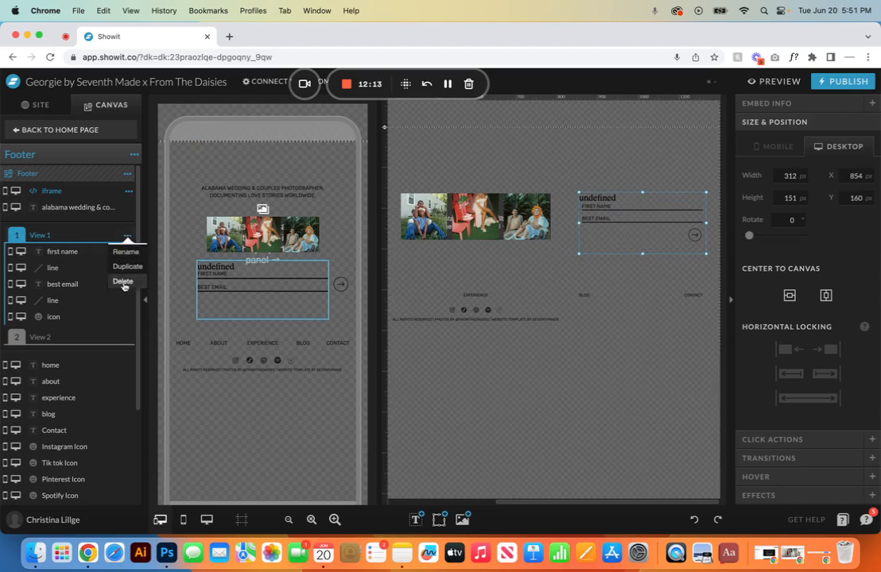
- Show the footer's View 2, delete the iframe embed from the canvas, and return to View 1
{"action": "left_click", "coordinate": [112, 337]}
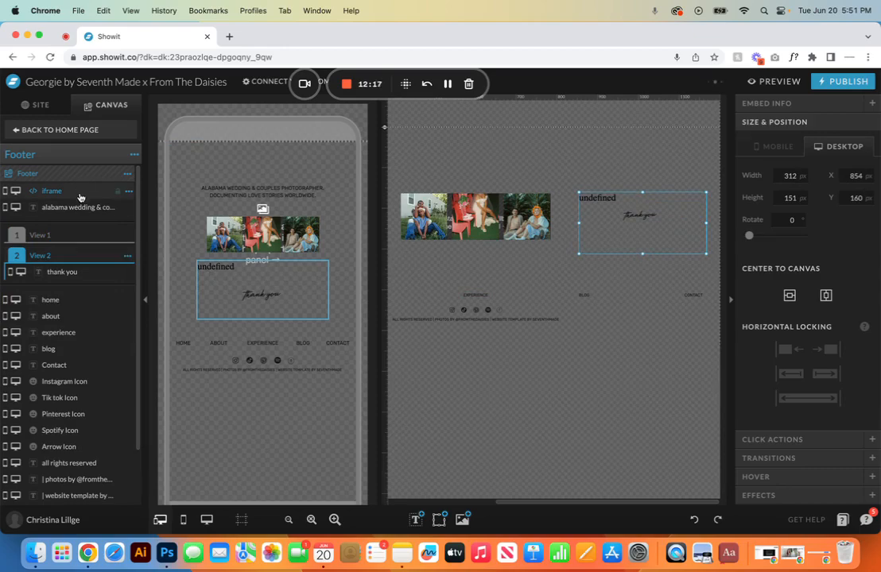
{"action": "key", "text": "Delete"}
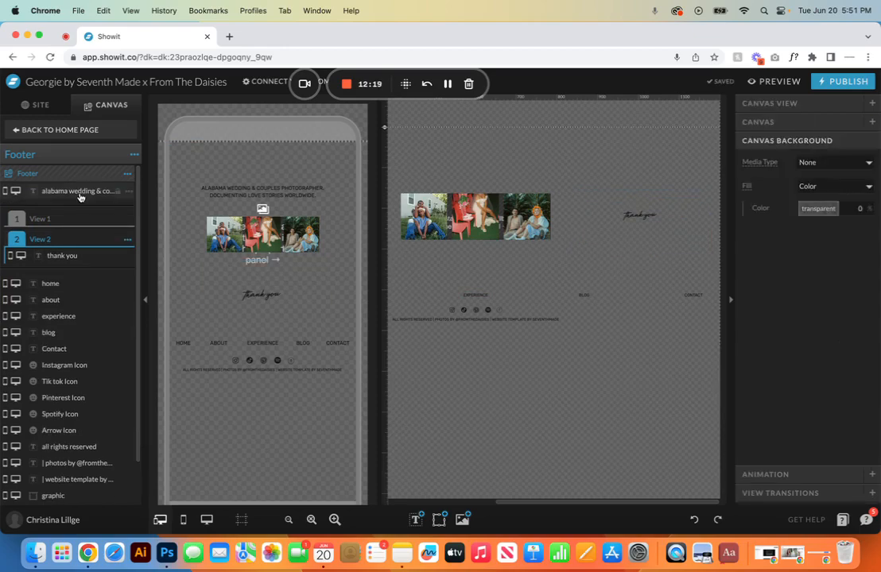
{"action": "left_click", "coordinate": [63, 220]}
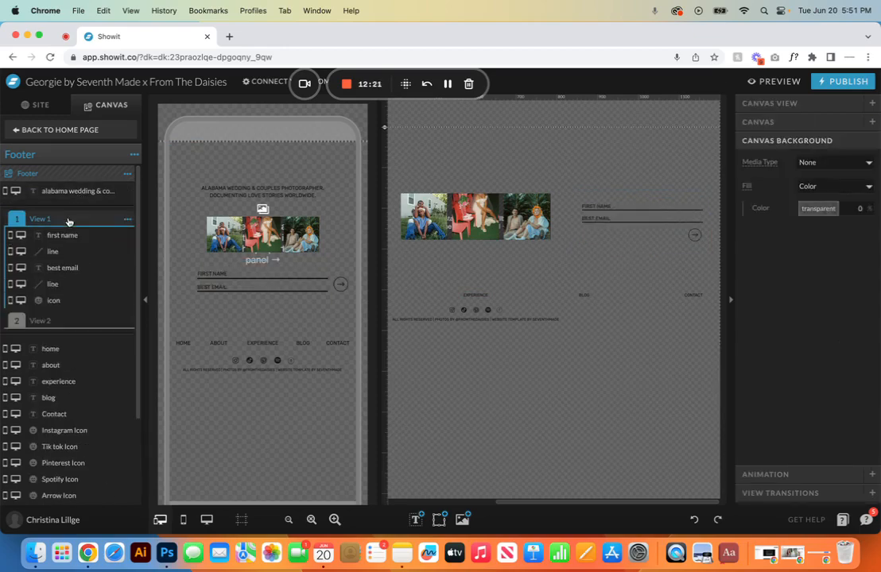
- Review the footer home link's text style and the page links of the home, about, experience, blog and contact items
{"action": "left_click", "coordinate": [182, 344]}
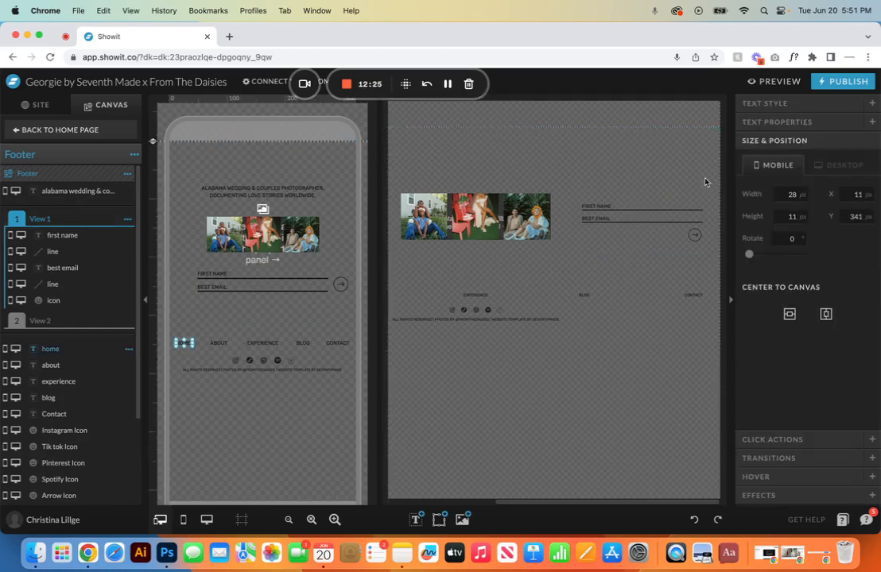
{"action": "left_click", "coordinate": [763, 103]}
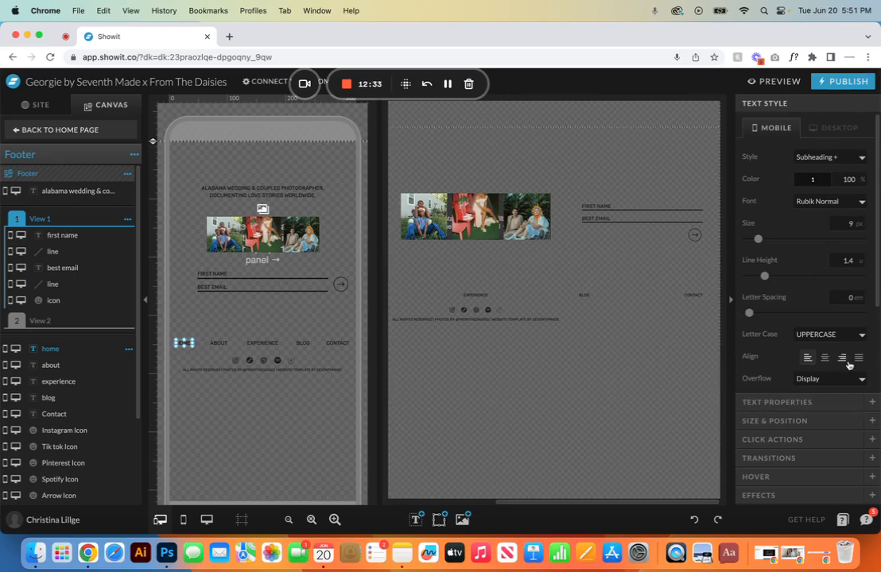
{"action": "left_click", "coordinate": [785, 439]}
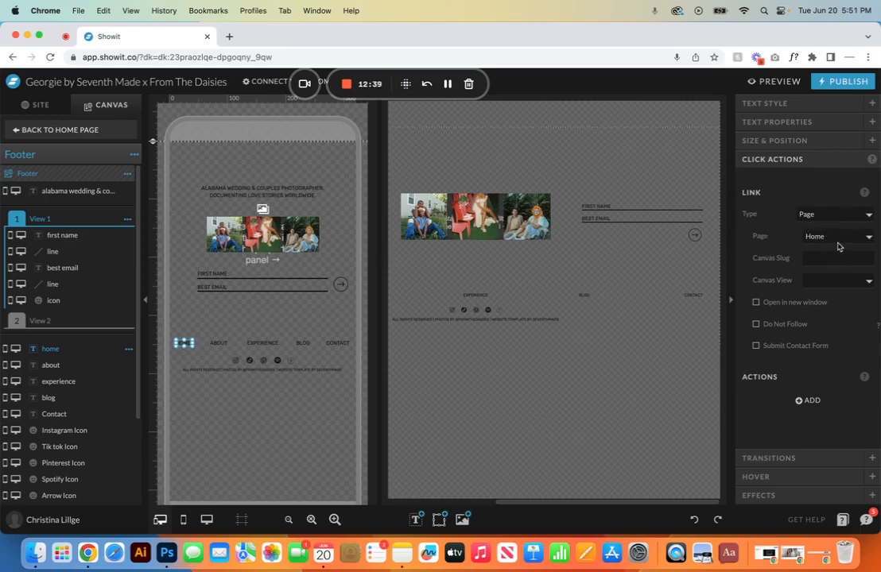
{"action": "left_click", "coordinate": [219, 343]}
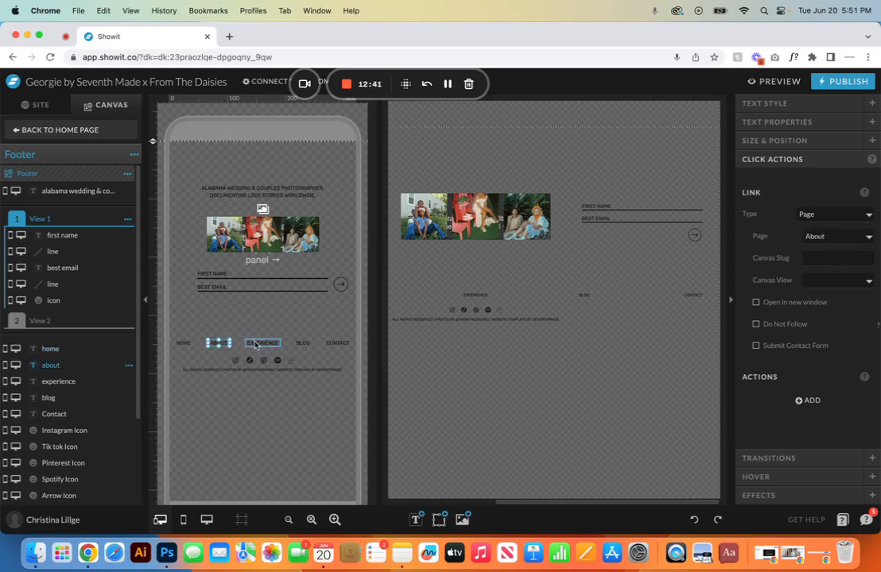
{"action": "left_click", "coordinate": [254, 344]}
{"action": "left_click", "coordinate": [303, 343]}
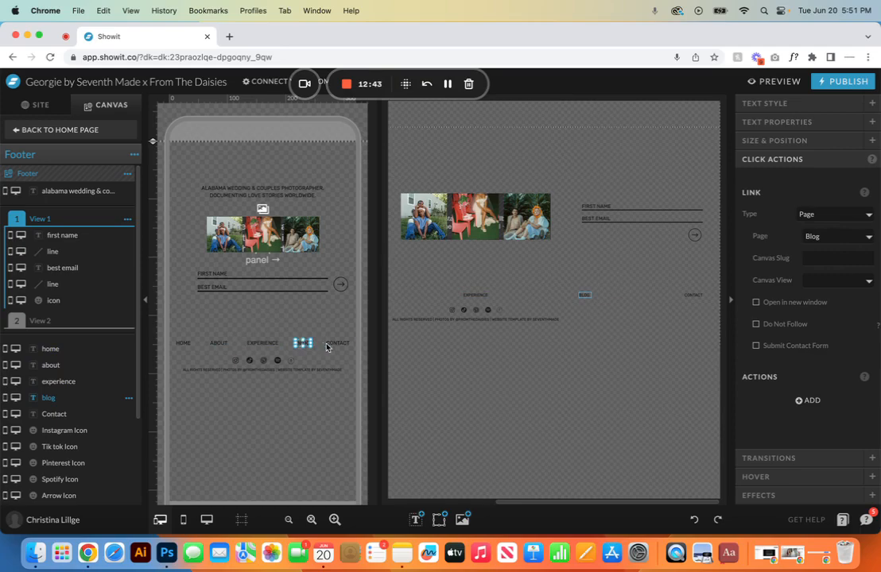
{"action": "left_click", "coordinate": [331, 344]}
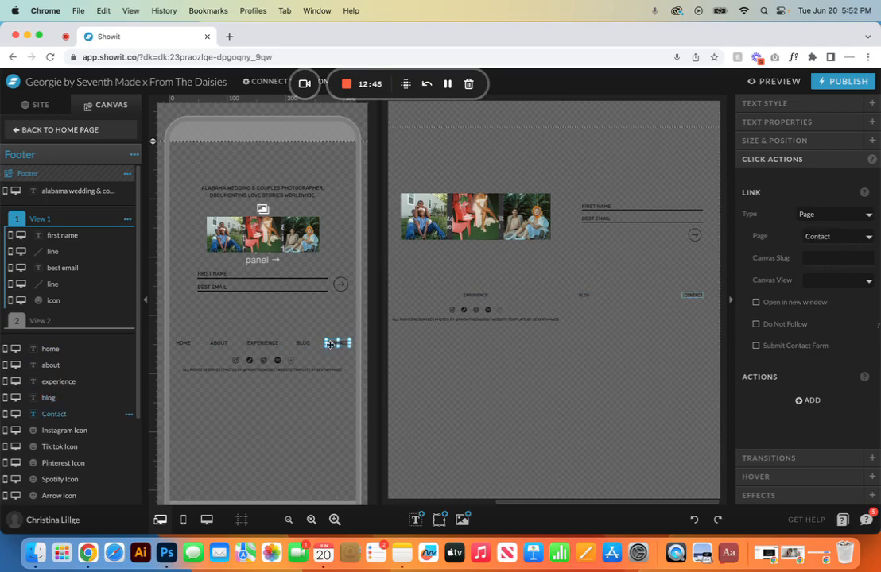
- Check the Instagram icon's click action and view the social link URLs in the site settings
{"action": "left_click", "coordinate": [235, 360]}
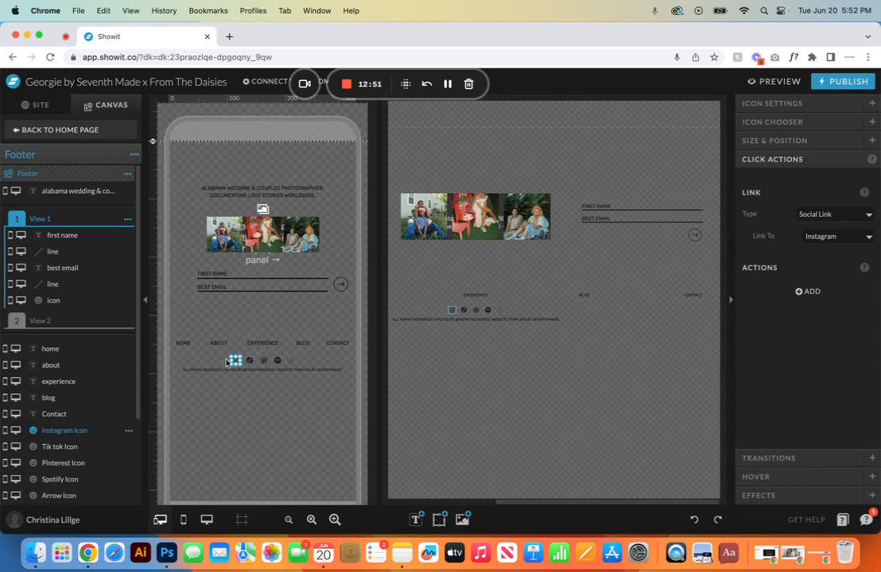
{"action": "left_click", "coordinate": [37, 105]}
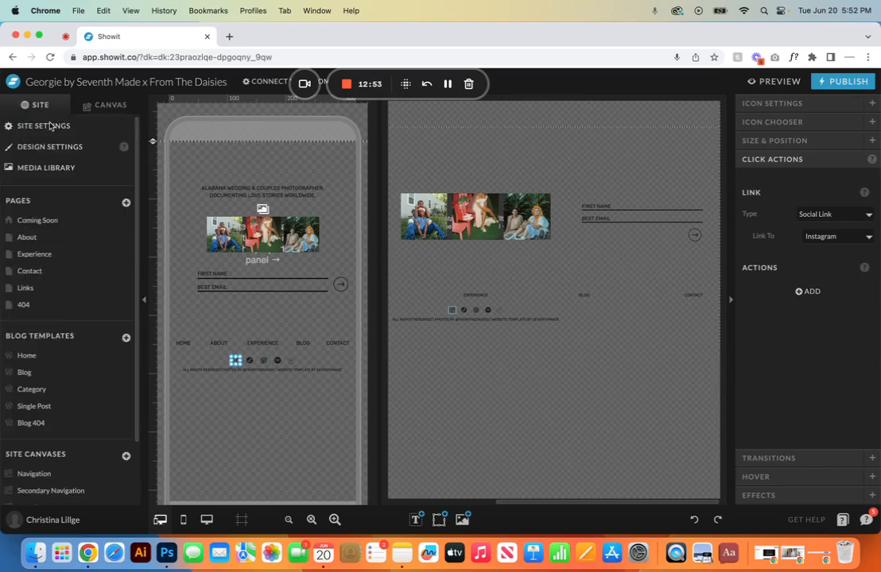
{"action": "left_click", "coordinate": [50, 125]}
{"action": "left_click", "coordinate": [470, 132]}
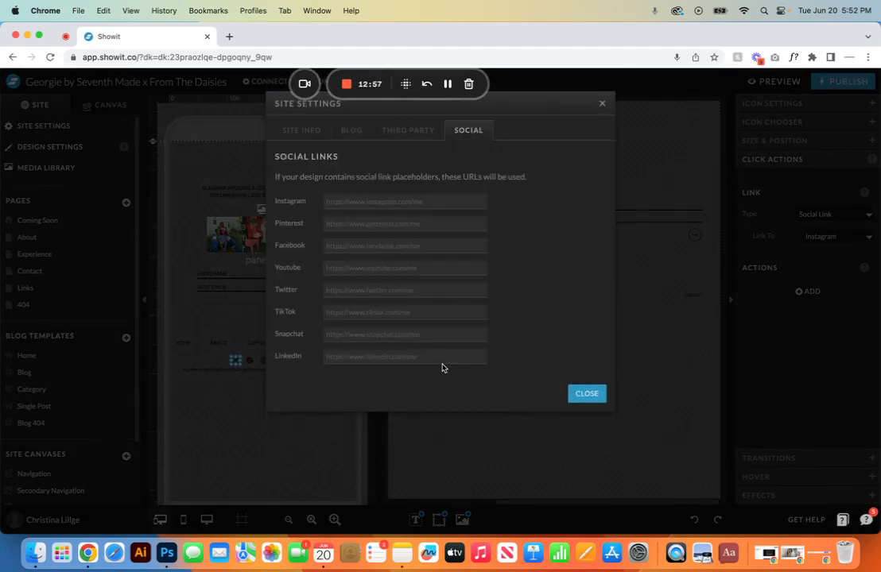
{"action": "left_click", "coordinate": [577, 392]}
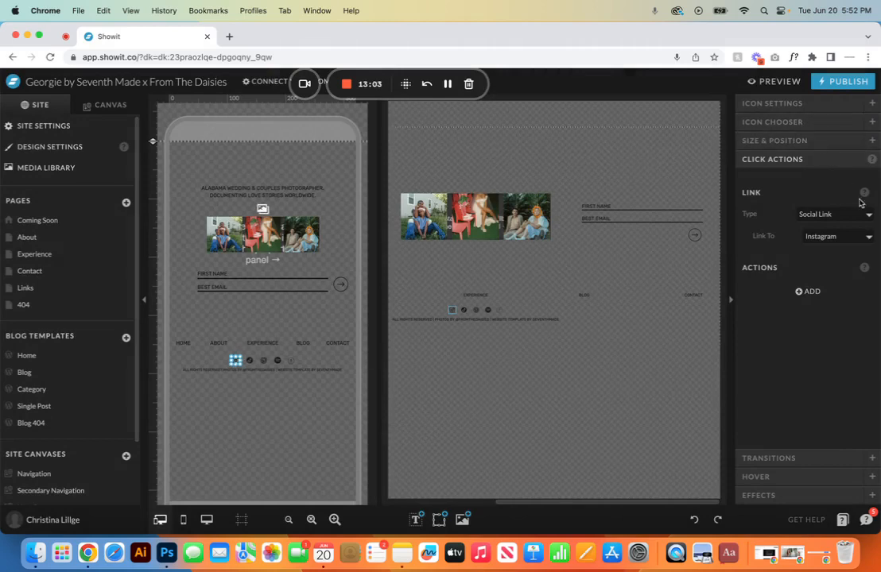
- Review the link types and social link choices for the Instagram and TikTok icons, keeping each icon's current link
{"action": "left_click", "coordinate": [866, 214]}
{"action": "left_click", "coordinate": [866, 215]}
{"action": "left_click", "coordinate": [814, 237]}
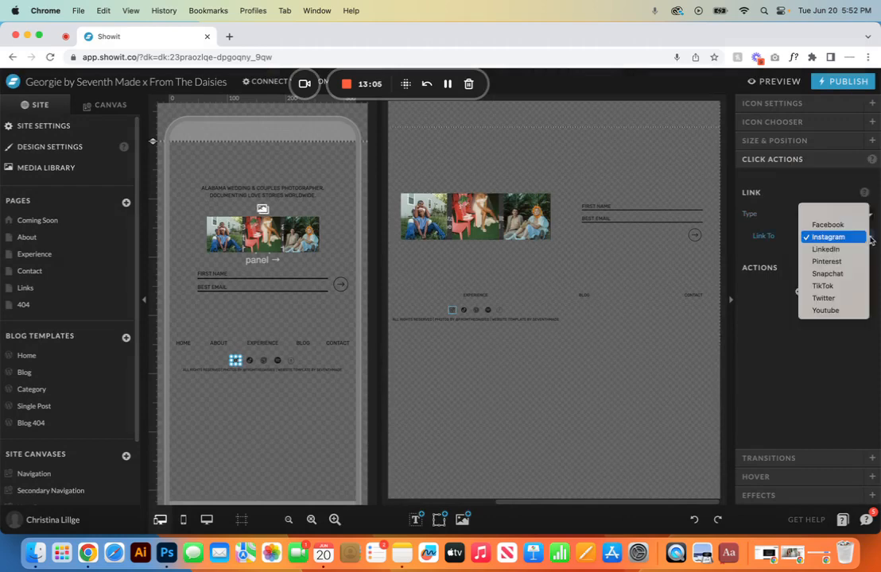
{"action": "left_click", "coordinate": [825, 238]}
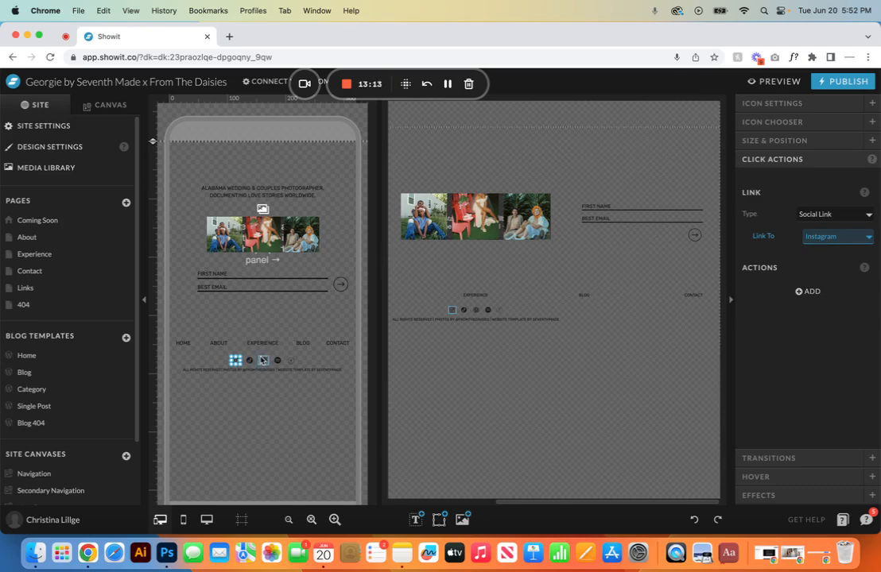
{"action": "left_click", "coordinate": [251, 363]}
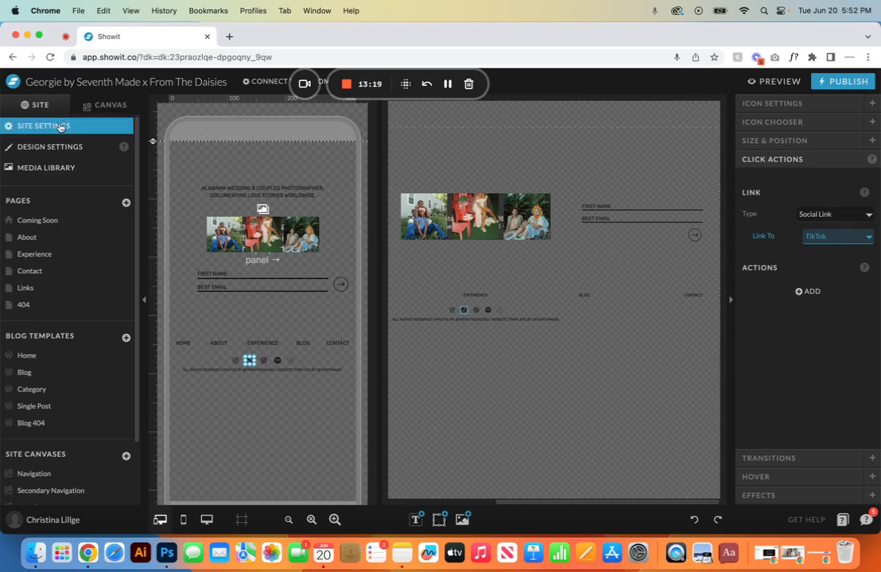
{"action": "left_click", "coordinate": [859, 237]}
{"action": "left_click", "coordinate": [847, 238]}
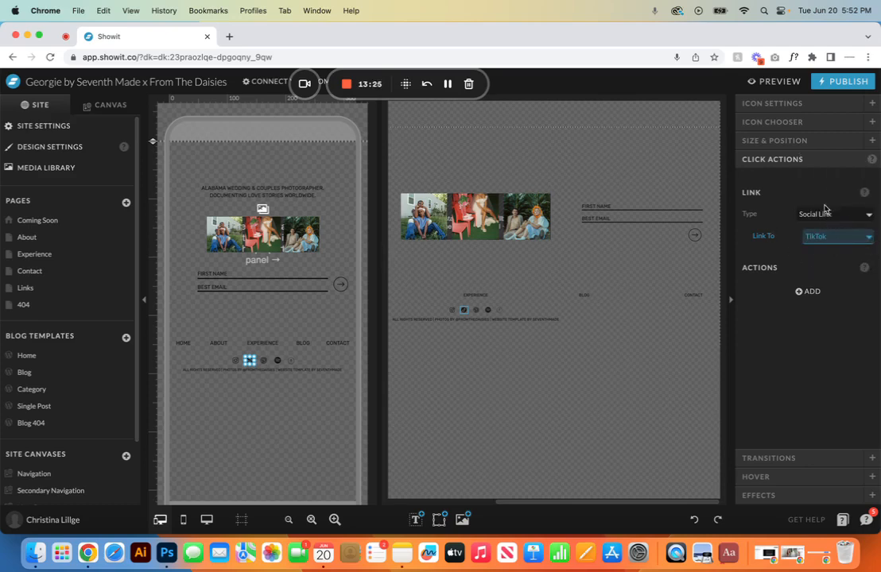
- Replace the TikTok icon with the solid Facebook icon and set its social link to Facebook
{"action": "left_click", "coordinate": [812, 123]}
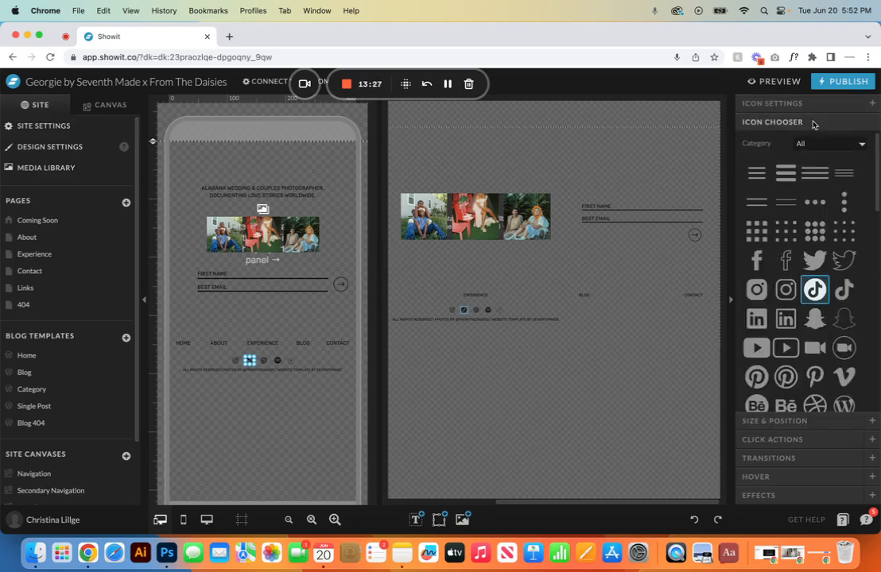
{"action": "left_click", "coordinate": [755, 262]}
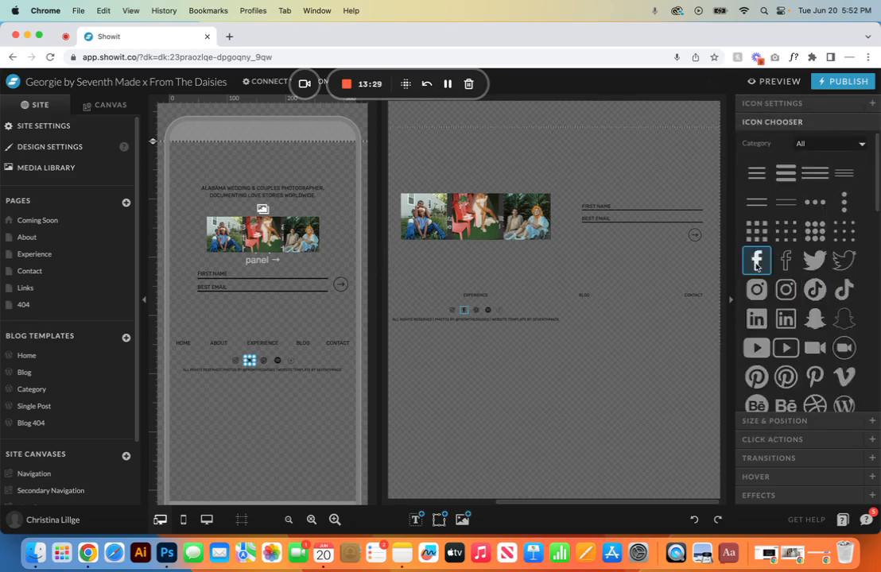
{"action": "left_click", "coordinate": [786, 439]}
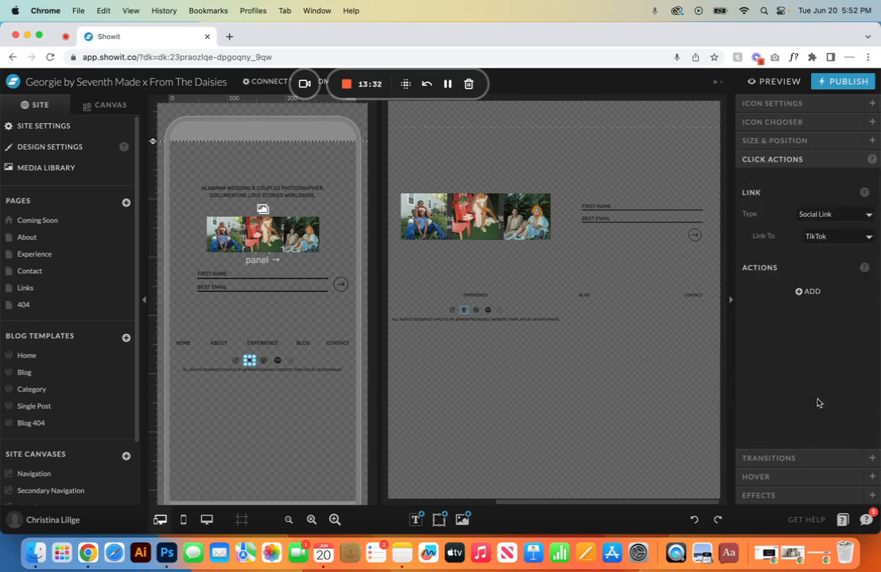
{"action": "left_click", "coordinate": [868, 237]}
{"action": "left_click", "coordinate": [827, 176]}
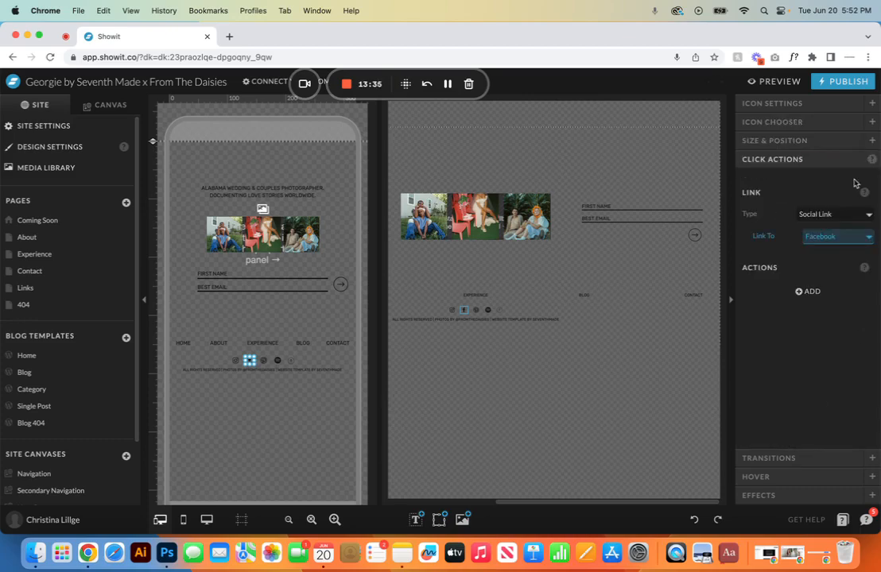
- Undo the Facebook link and icon changes on the TikTok icon
{"action": "left_click", "coordinate": [696, 520]}
{"action": "left_click", "coordinate": [695, 520]}
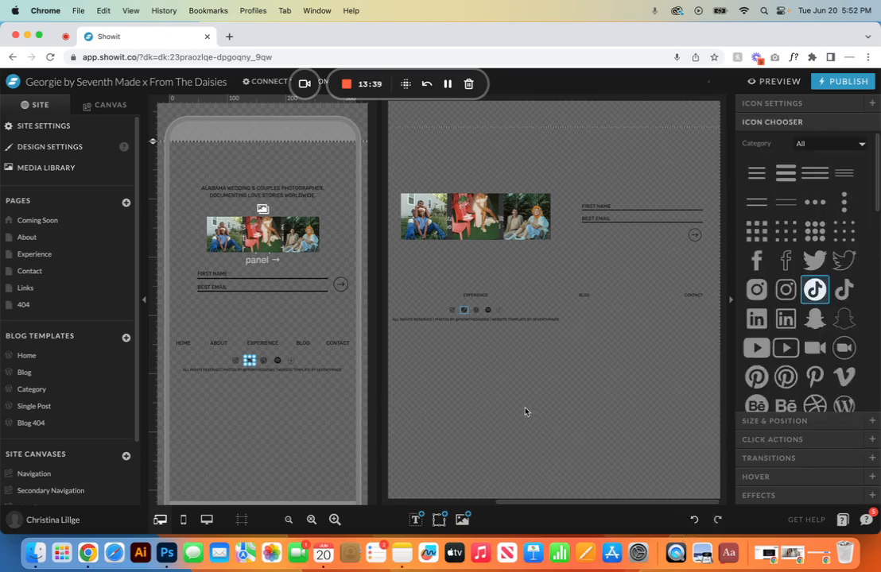
- Inspect the Pinterest icon and check the click actions of the Spotify and arrow icons
{"action": "left_click", "coordinate": [475, 310]}
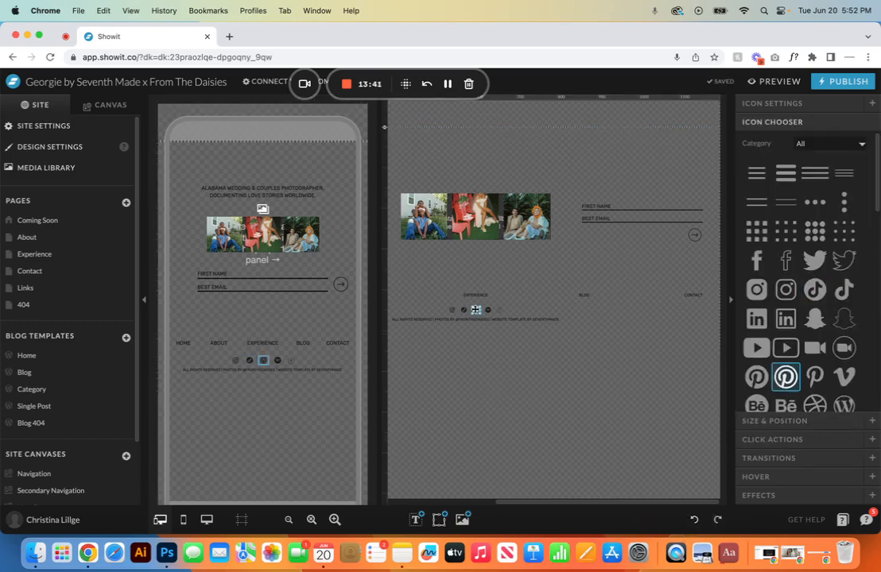
{"action": "left_click", "coordinate": [488, 310]}
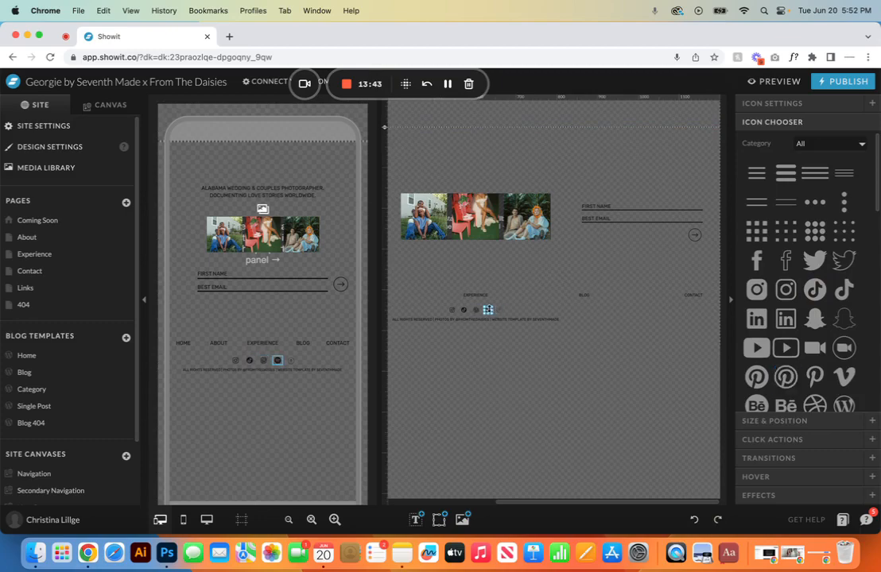
{"action": "left_click", "coordinate": [791, 440]}
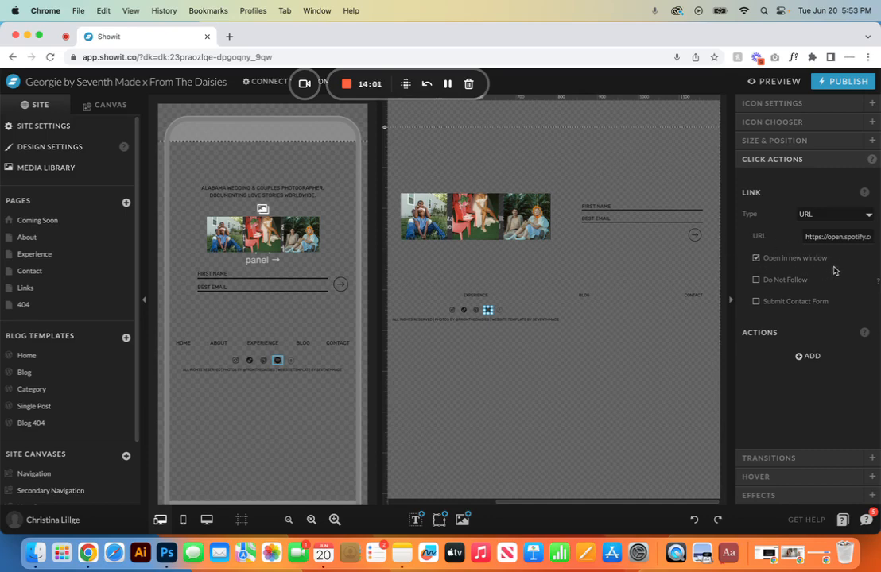
{"action": "left_click", "coordinate": [500, 310]}
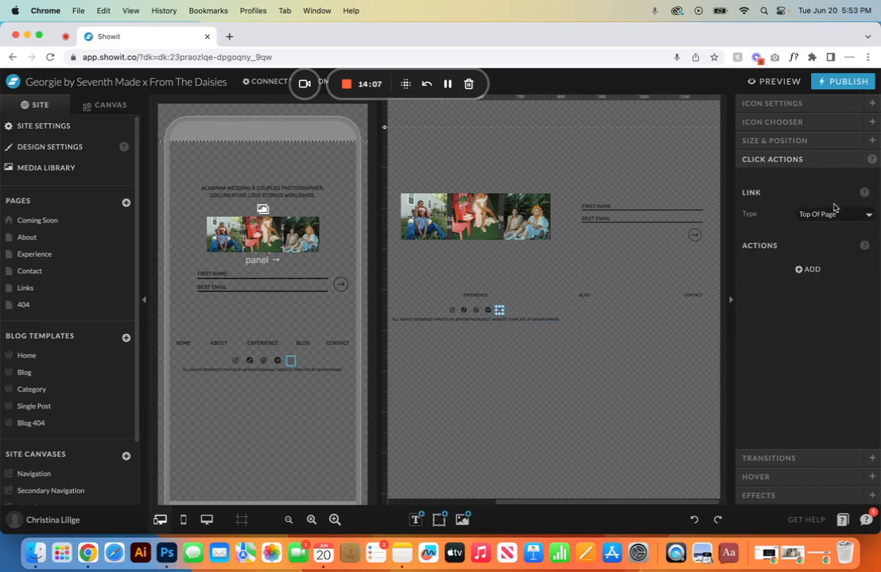
- Check the click actions of the all rights reserved text and the photo credit, including the credit's available link types
{"action": "left_click", "coordinate": [410, 319]}
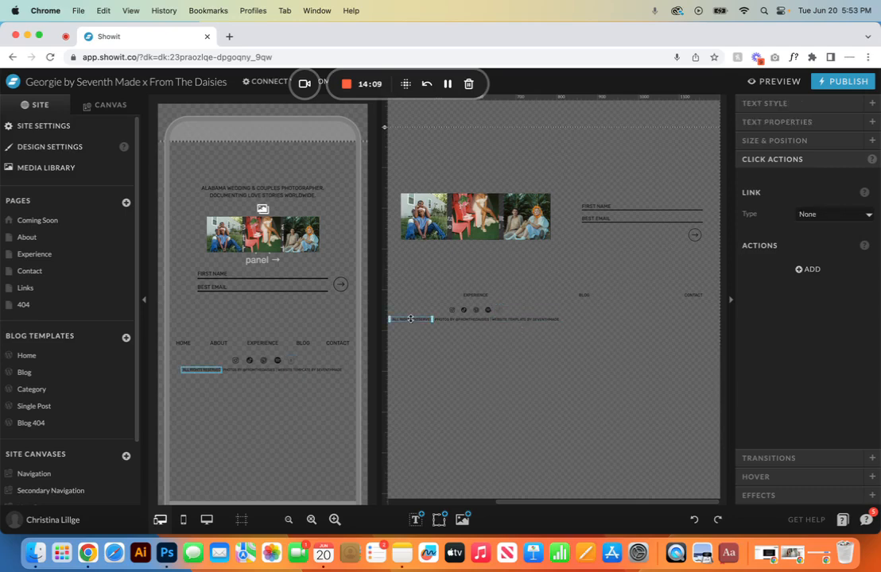
{"action": "left_click", "coordinate": [452, 318]}
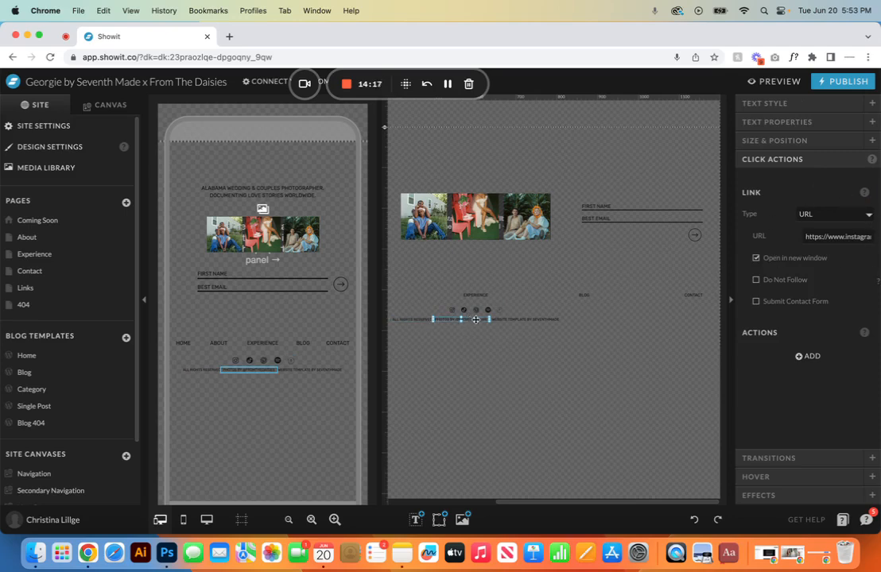
{"action": "left_click", "coordinate": [867, 214]}
{"action": "left_click", "coordinate": [771, 180]}
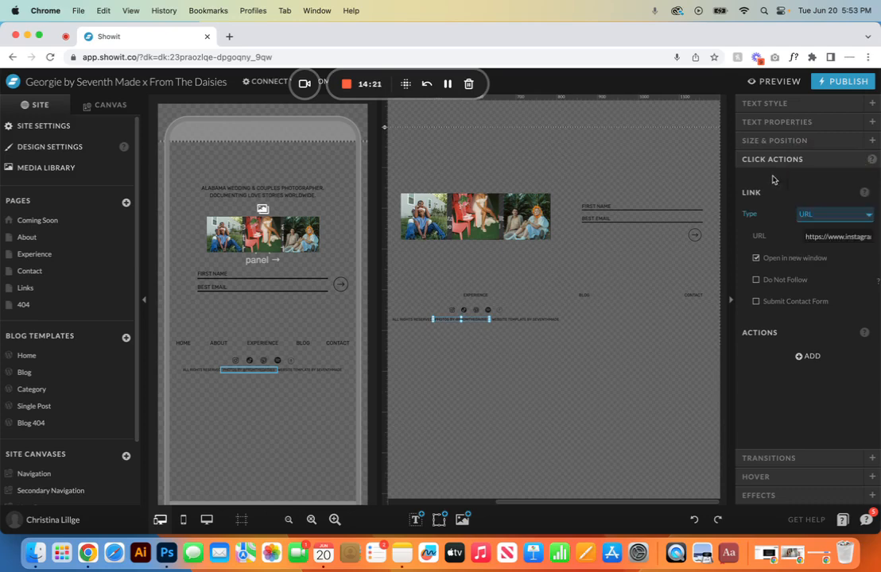
- Check the click action of the website template credit in the footer and return to the Home page
{"action": "left_click", "coordinate": [545, 321]}
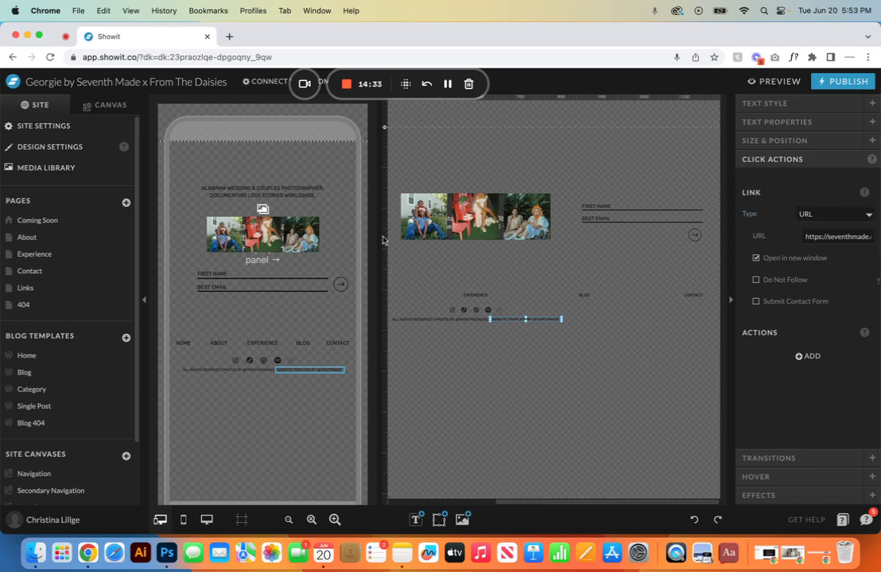
{"action": "left_click", "coordinate": [109, 108]}
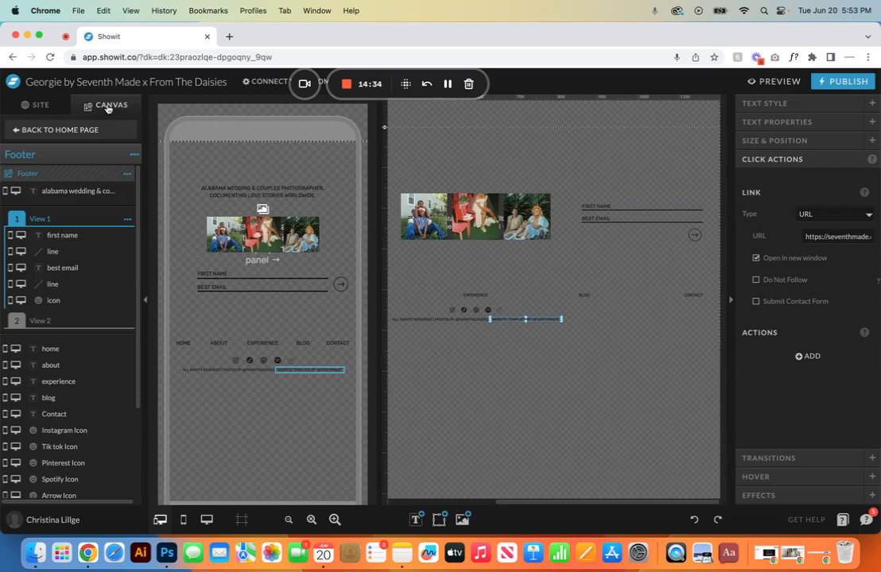
{"action": "left_click", "coordinate": [65, 132]}
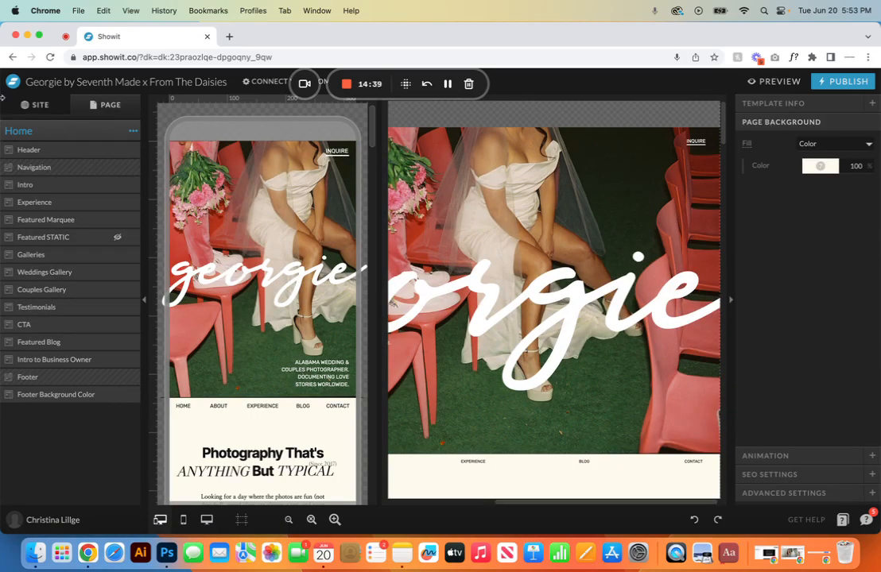
- Go to the About page and open its Secondary Navigation site canvas for editing
{"action": "left_click", "coordinate": [45, 109]}
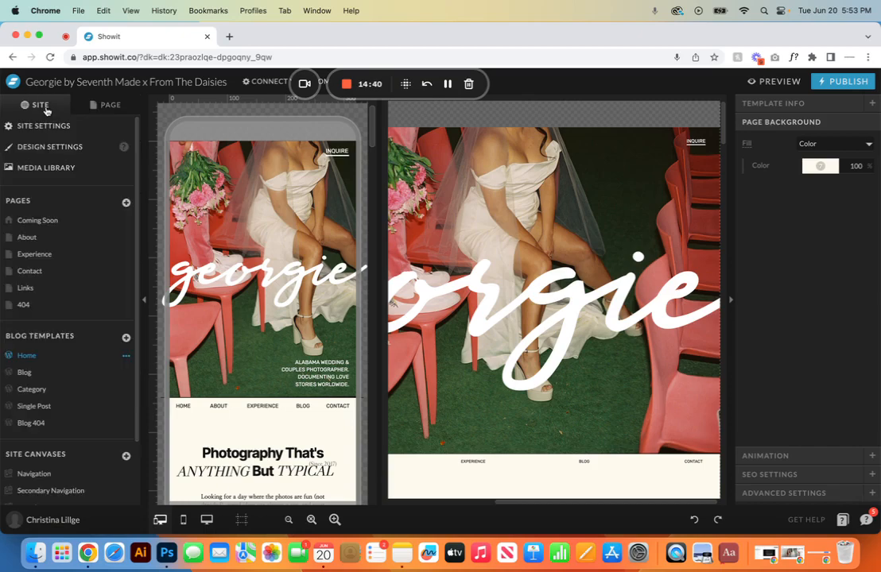
{"action": "left_click", "coordinate": [47, 239]}
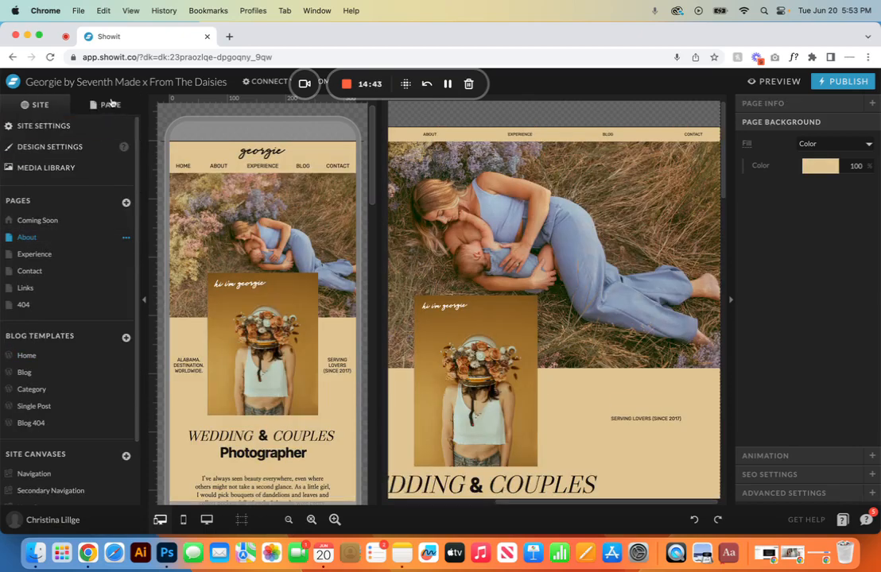
{"action": "left_click", "coordinate": [98, 103]}
{"action": "left_click", "coordinate": [72, 150]}
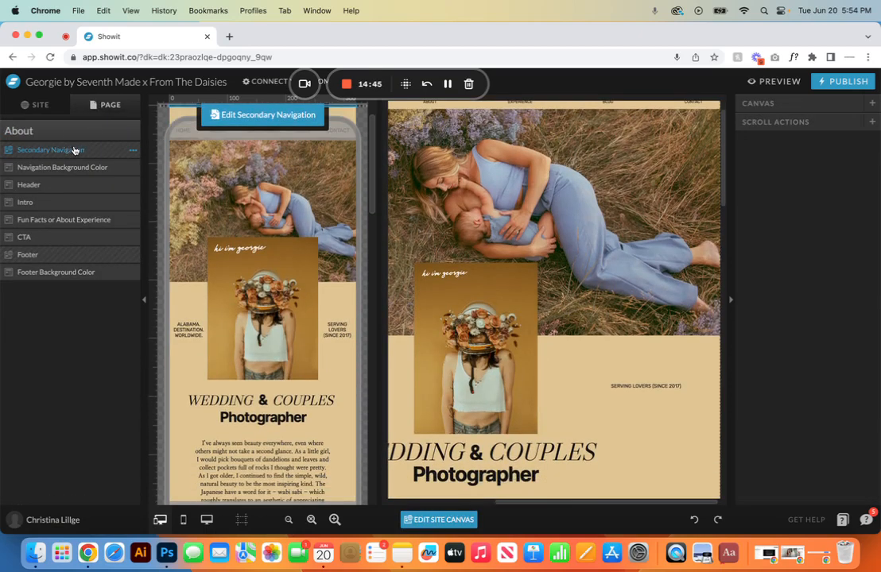
{"action": "left_click", "coordinate": [255, 113]}
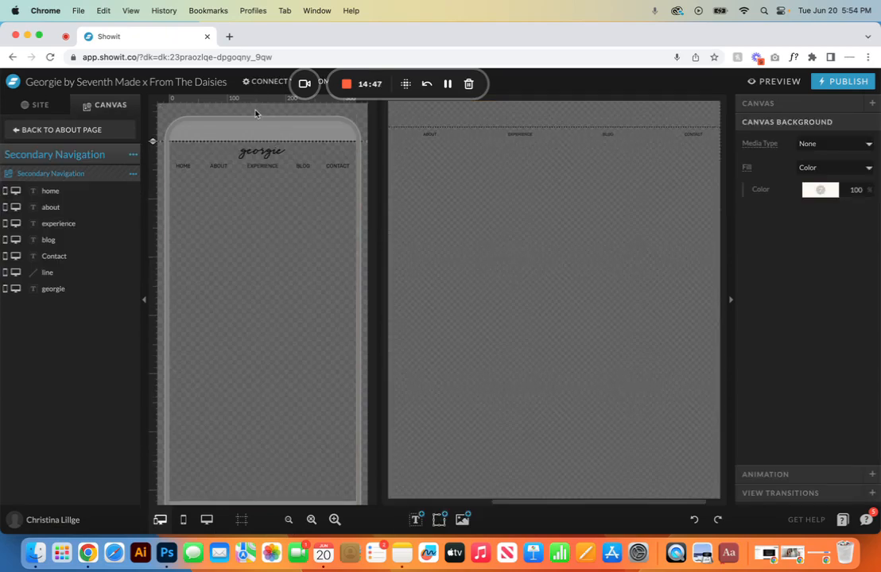
- Change the georgie logo text in the mobile layout to "business name"
{"action": "left_click", "coordinate": [282, 152]}
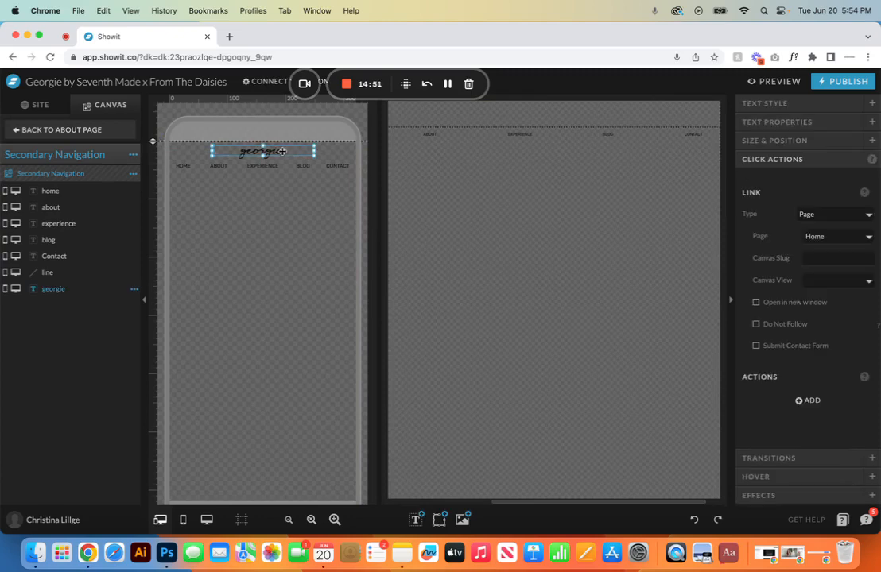
{"action": "double_click", "coordinate": [282, 152]}
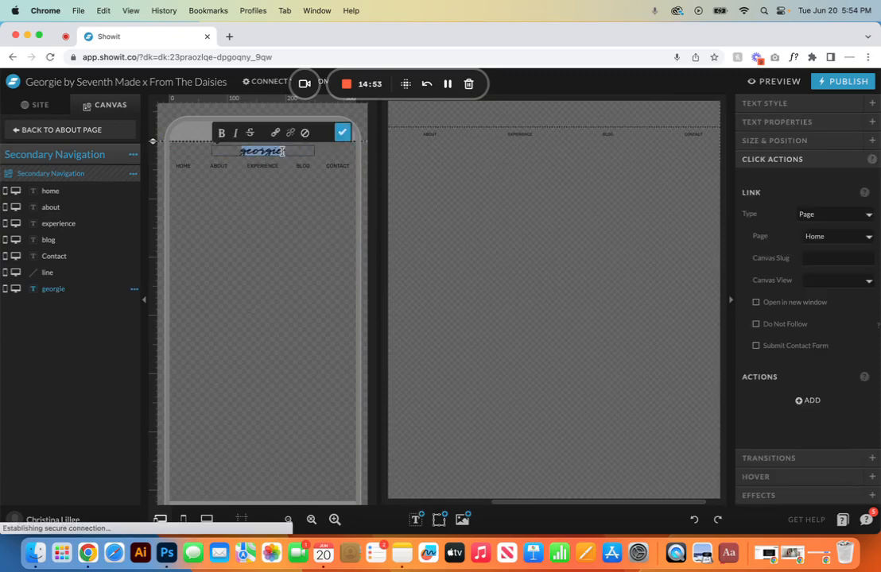
{"action": "type", "text": "bu"}
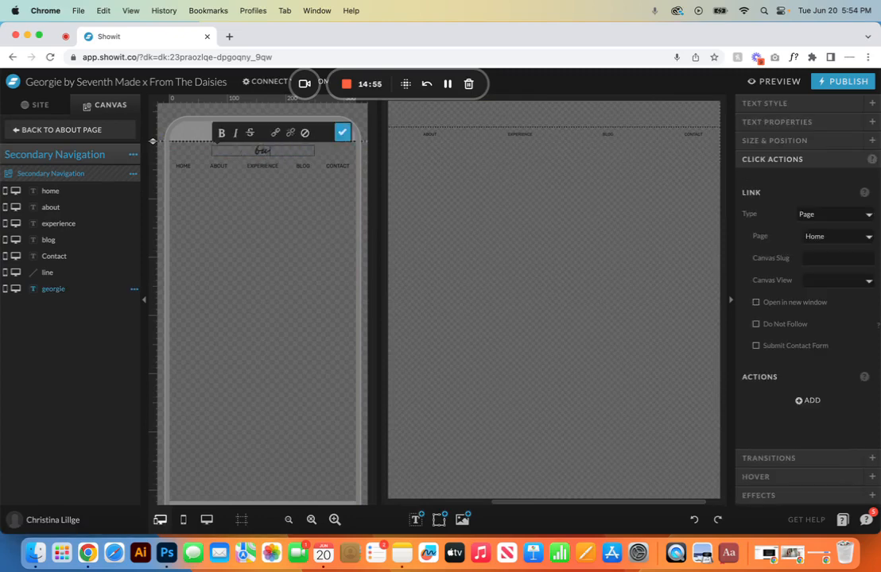
{"action": "type", "text": "siness an"}
{"action": "type", "text": "me"}
{"action": "left_click", "coordinate": [342, 132]}
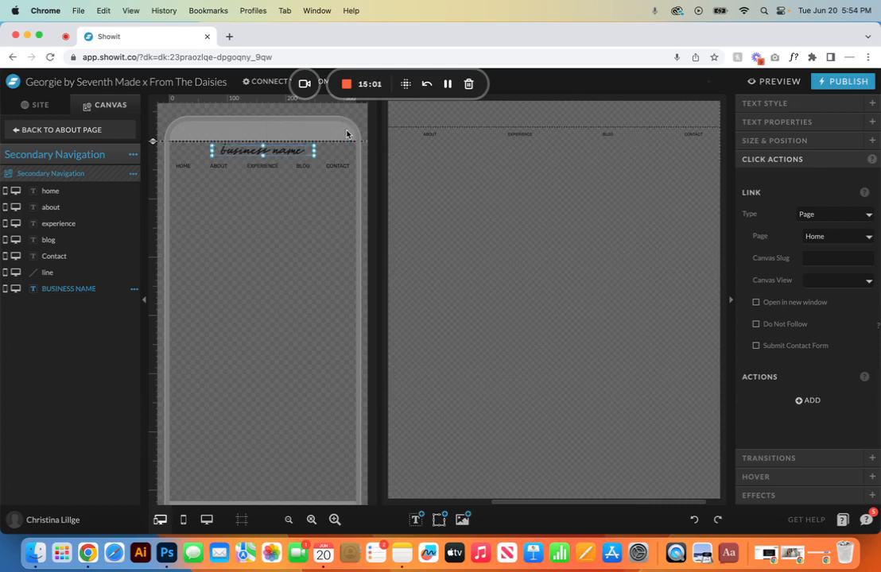
- Widen the business name text box to about 207 px on mobile, centre it horizontally, and check its click action
{"action": "left_click_drag", "start_coordinate": [314, 151], "coordinate": [333, 147]}
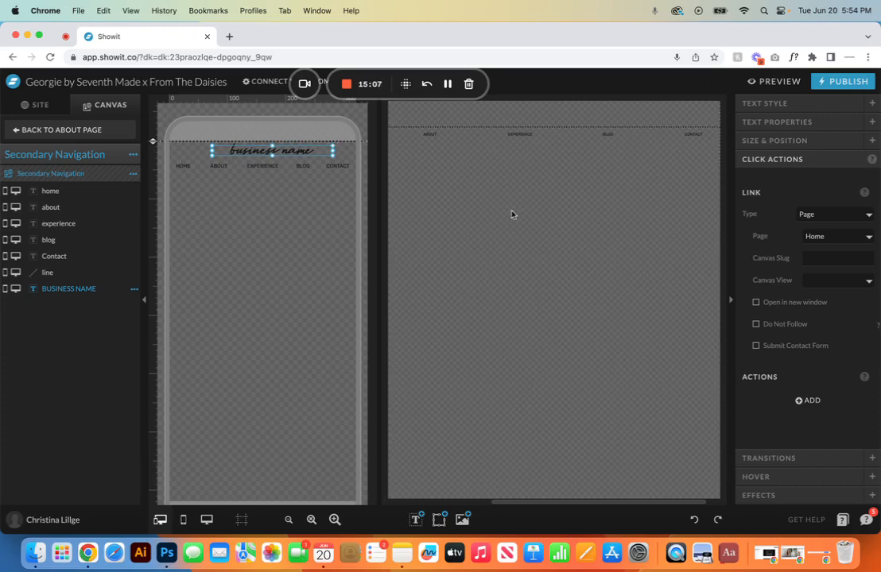
{"action": "left_click", "coordinate": [796, 141]}
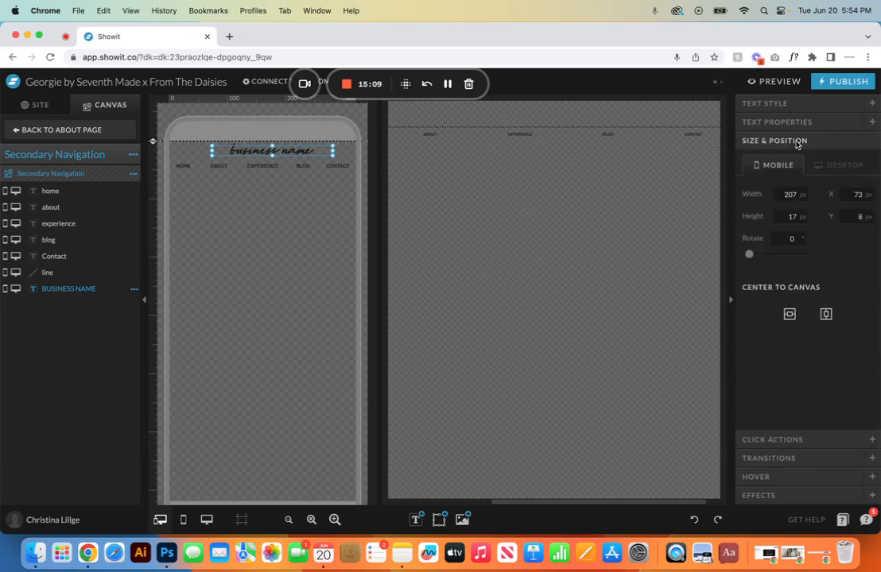
{"action": "left_click", "coordinate": [825, 314]}
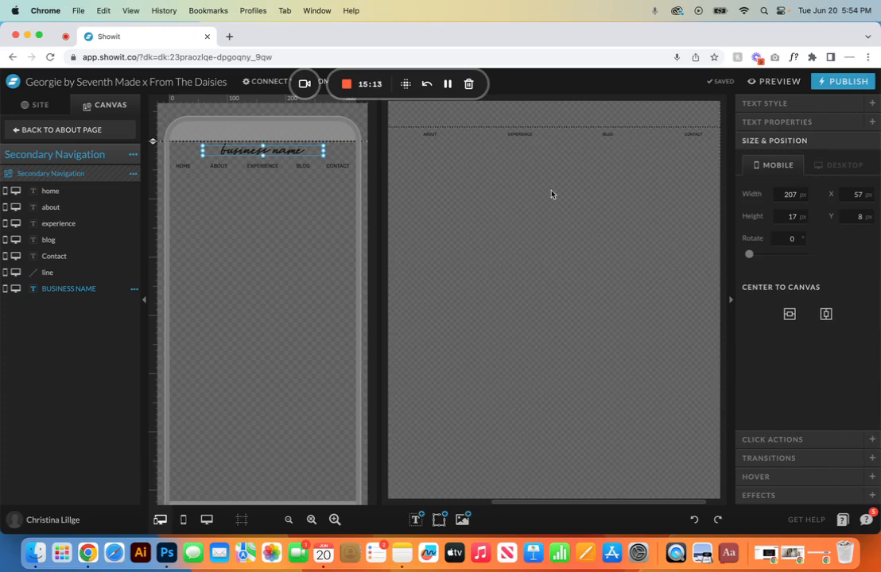
{"action": "left_click", "coordinate": [770, 440]}
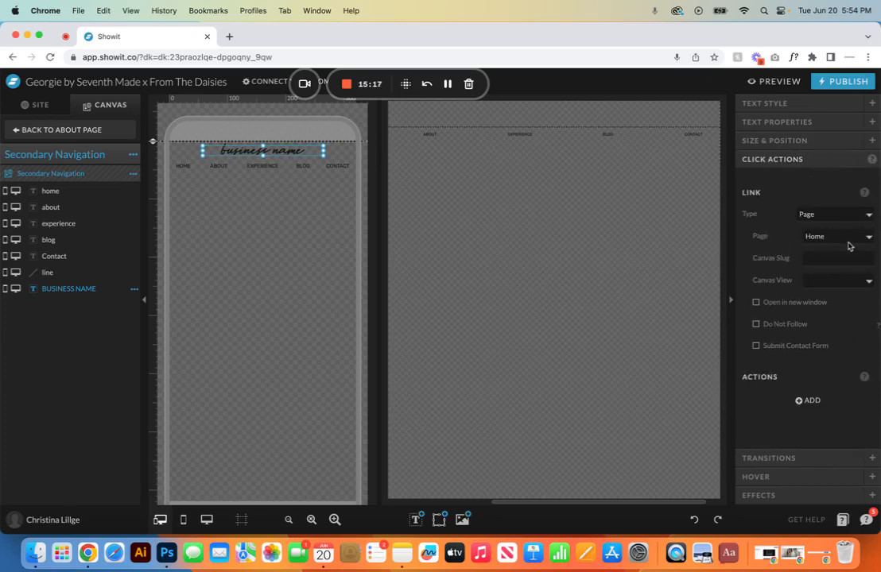
- Undo the centring, widening and rewording of the business name text
{"action": "left_click", "coordinate": [693, 521]}
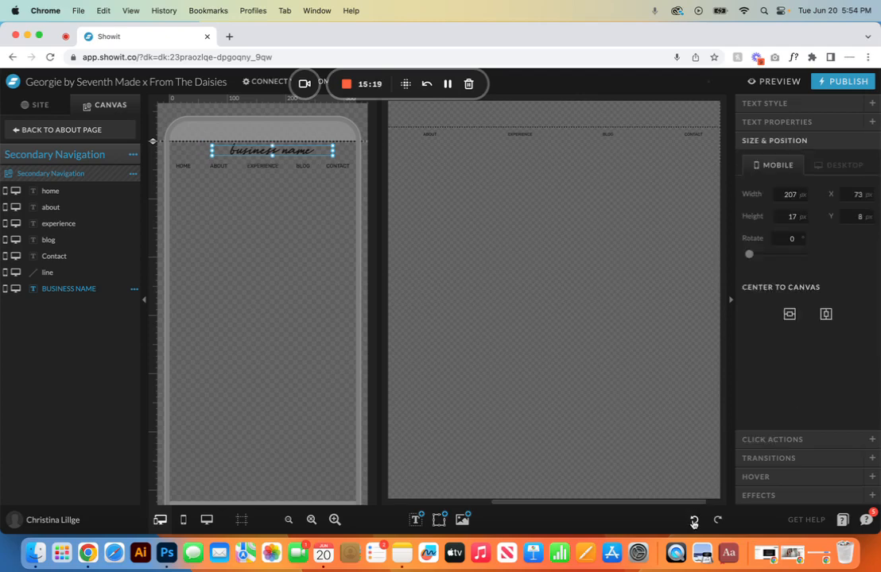
{"action": "left_click", "coordinate": [693, 521]}
{"action": "left_click", "coordinate": [693, 520]}
{"action": "left_click", "coordinate": [693, 520]}
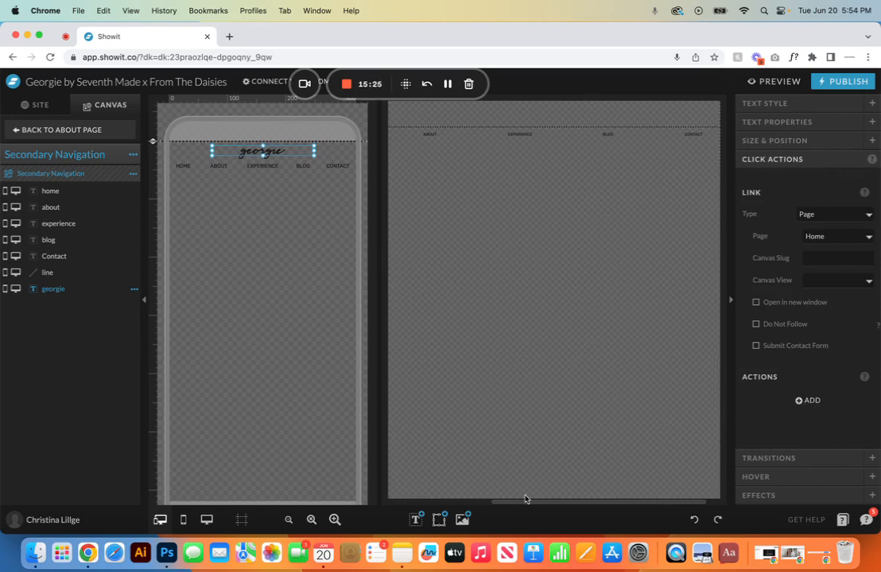
- Add the SM_logo_black_22.png image from the Seventh Made media folder to the Secondary Navigation canvas
{"action": "left_click", "coordinate": [461, 520]}
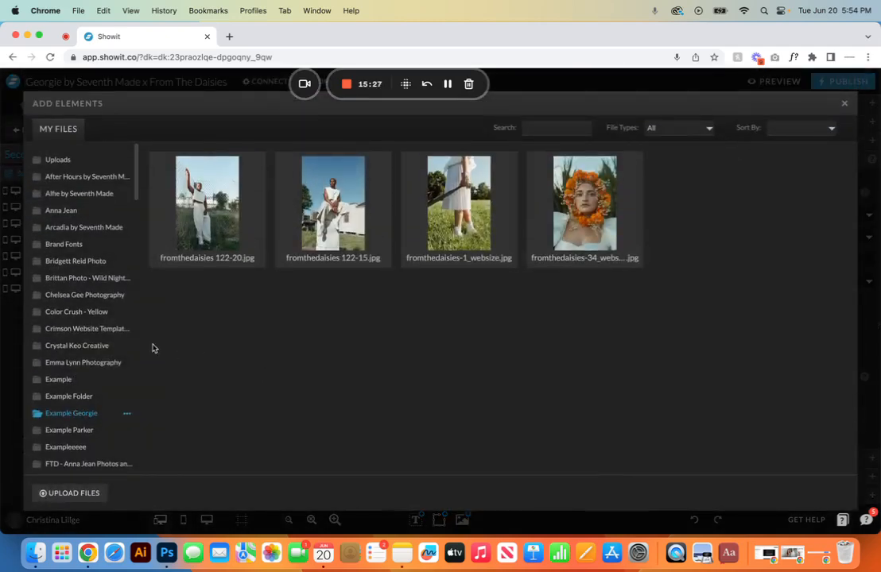
{"action": "scroll", "coordinate": [67, 373], "scroll_direction": "down", "scroll_amount": 8}
{"action": "scroll", "coordinate": [62, 387], "scroll_direction": "down", "scroll_amount": 10}
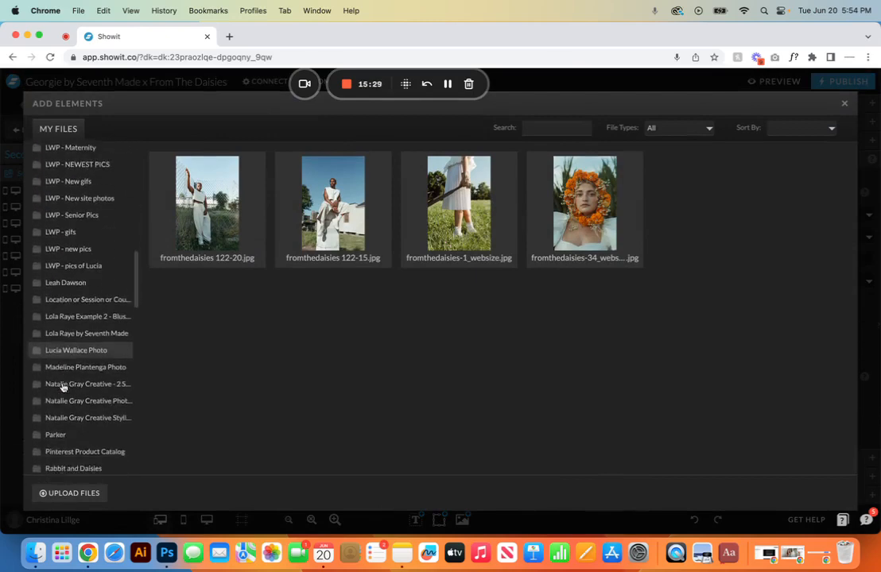
{"action": "scroll", "coordinate": [62, 390], "scroll_direction": "down", "scroll_amount": 8}
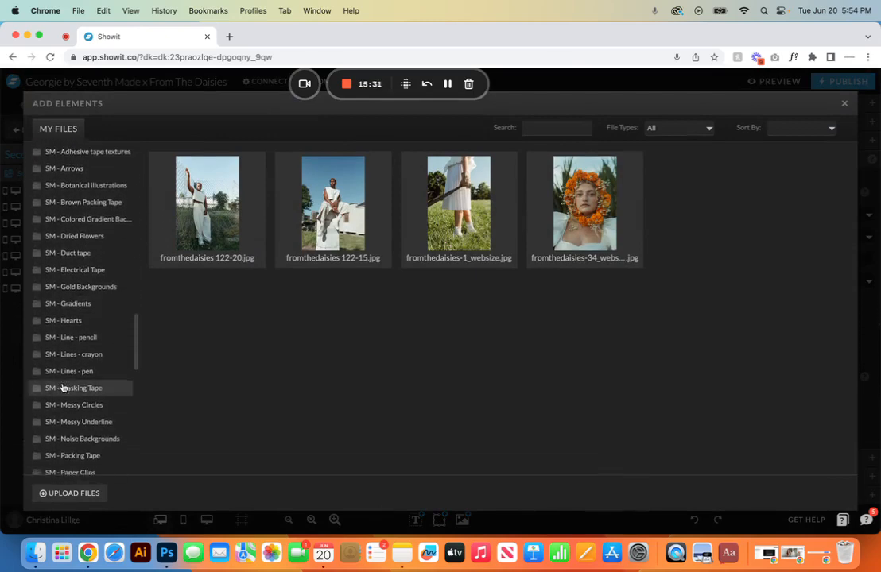
{"action": "scroll", "coordinate": [63, 409], "scroll_direction": "down", "scroll_amount": 6}
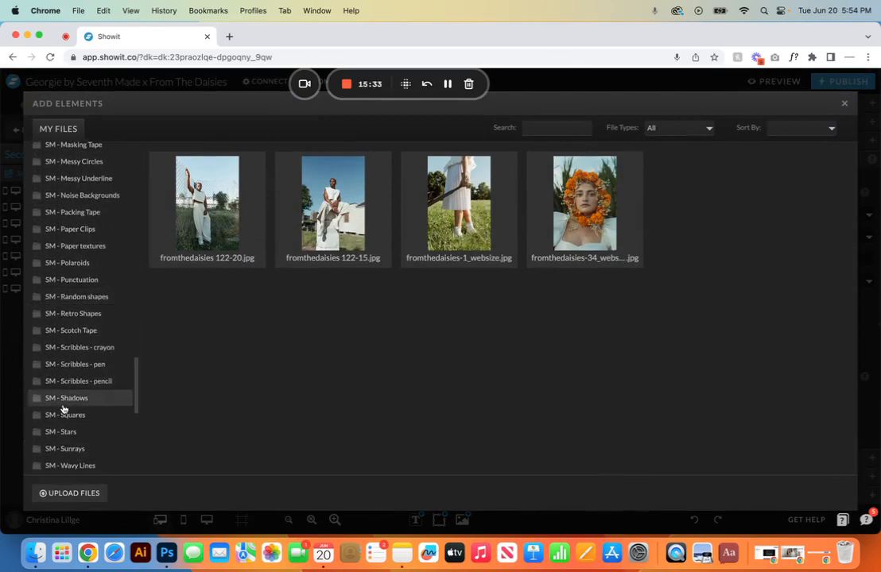
{"action": "scroll", "coordinate": [63, 408], "scroll_direction": "down", "scroll_amount": 3}
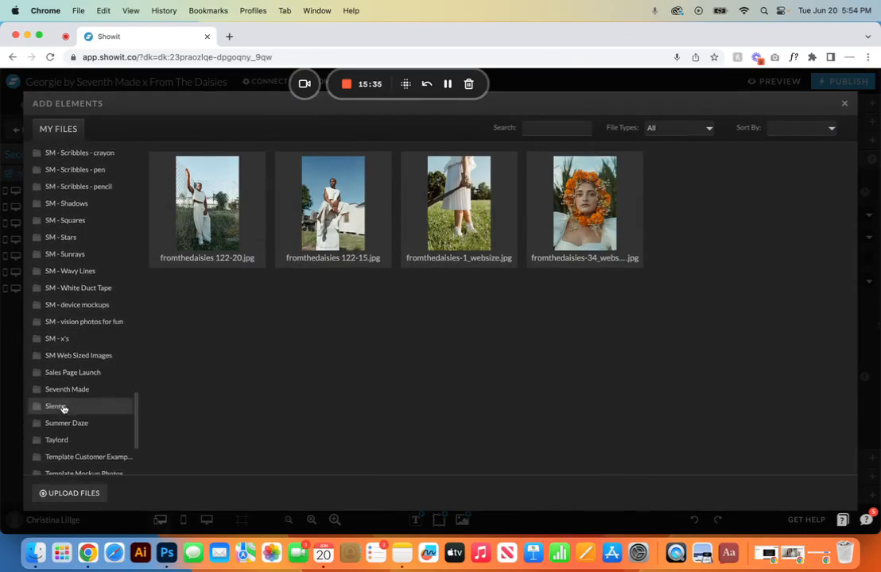
{"action": "left_click", "coordinate": [64, 391]}
{"action": "scroll", "coordinate": [533, 342], "scroll_direction": "down", "scroll_amount": 5}
{"action": "scroll", "coordinate": [534, 344], "scroll_direction": "down", "scroll_amount": 20}
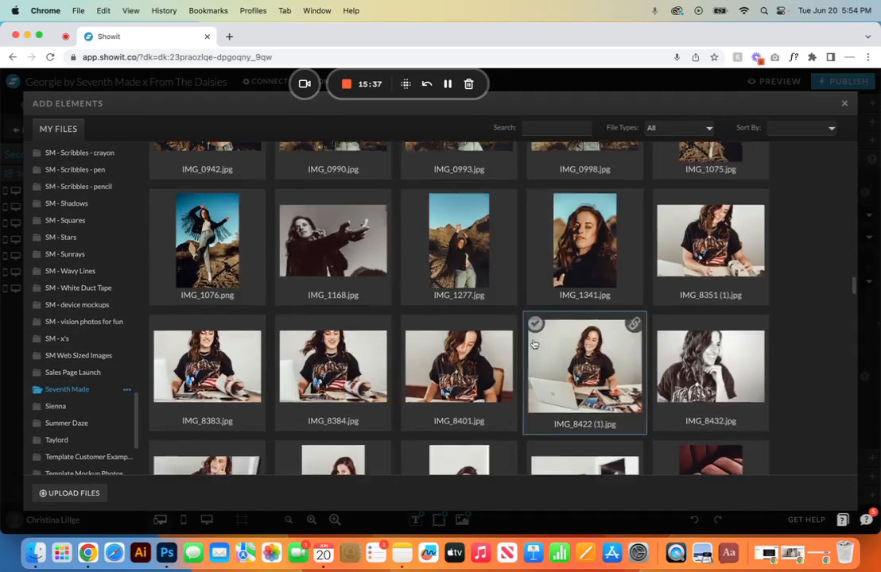
{"action": "scroll", "coordinate": [534, 343], "scroll_direction": "up", "scroll_amount": 3}
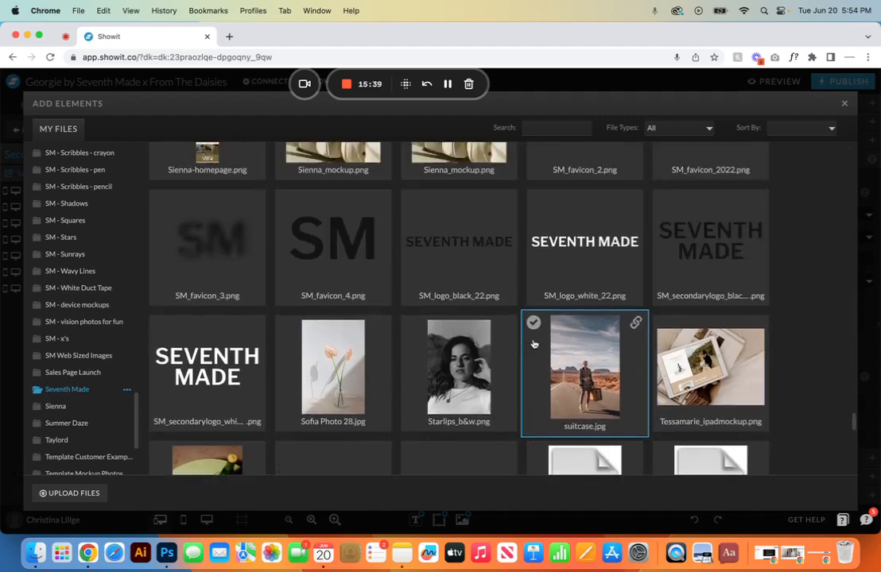
{"action": "left_click", "coordinate": [478, 250]}
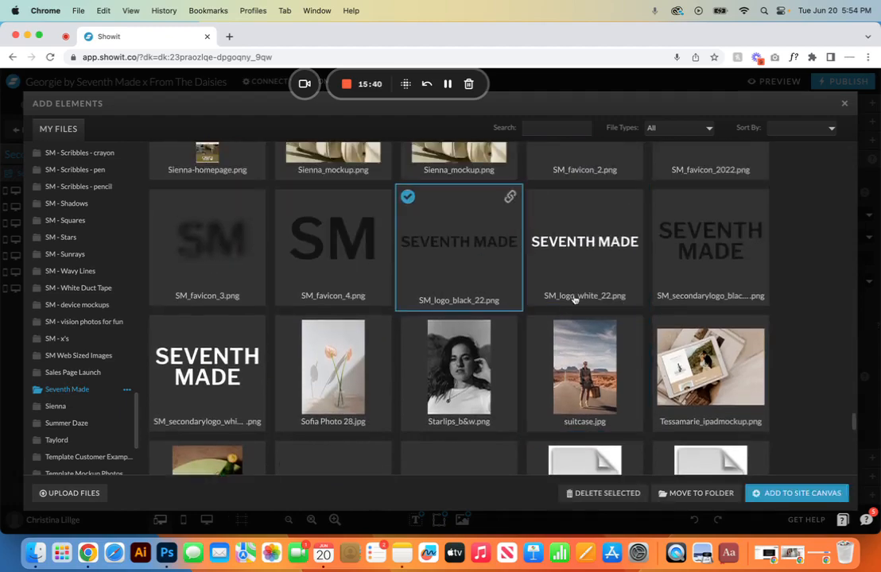
{"action": "left_click", "coordinate": [780, 492]}
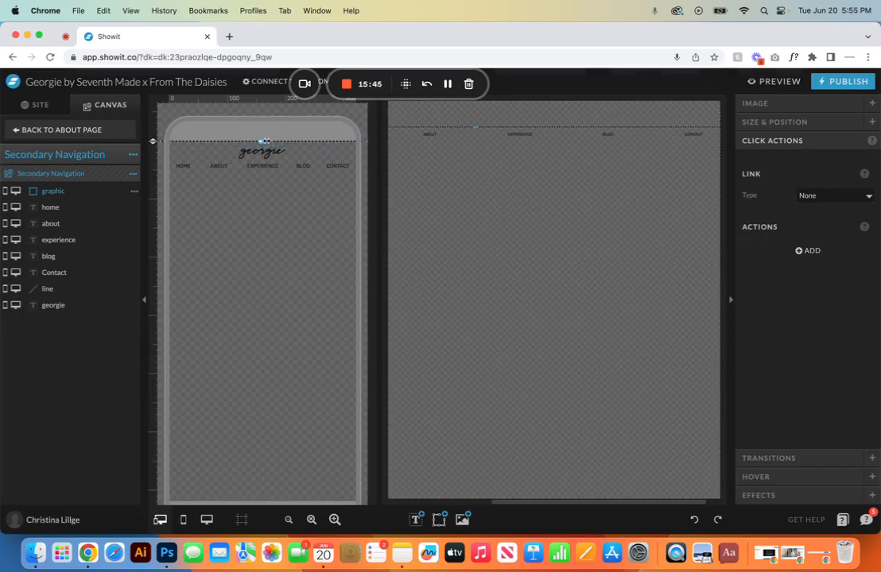
- Enlarge the logo on mobile to about 155 px wide and centre it over the georgie text at about X 83, Y 9
{"action": "left_click_drag", "start_coordinate": [268, 143], "coordinate": [350, 141]}
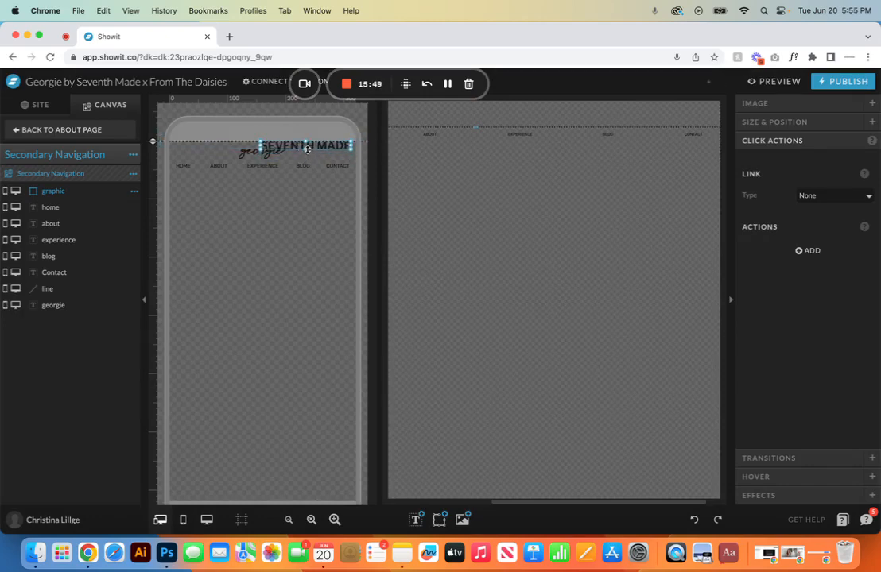
{"action": "left_click_drag", "start_coordinate": [308, 153], "coordinate": [284, 152]}
{"action": "left_click", "coordinate": [747, 122]}
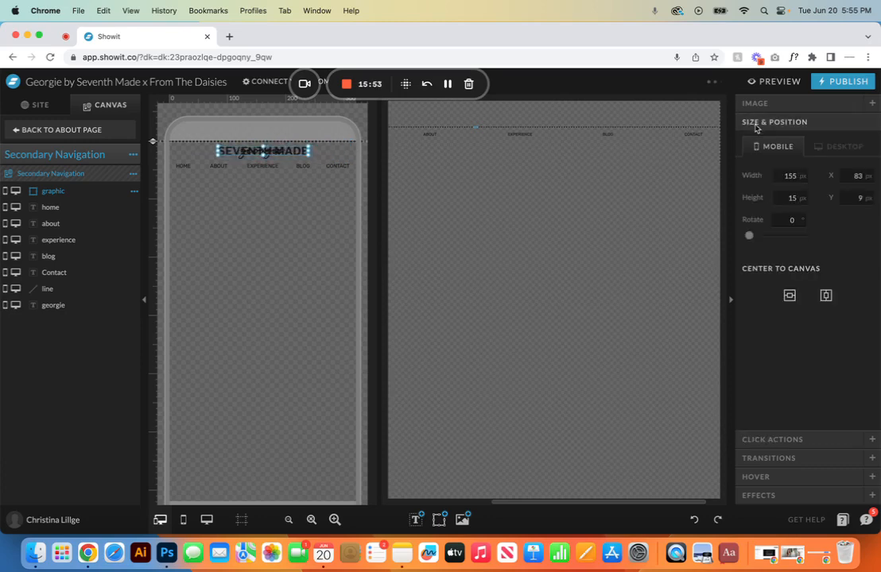
- In the desktop layout, resize the logo to about 178 px wide and place it over the georgie text at about X 23, Y 8
{"action": "left_click", "coordinate": [207, 520]}
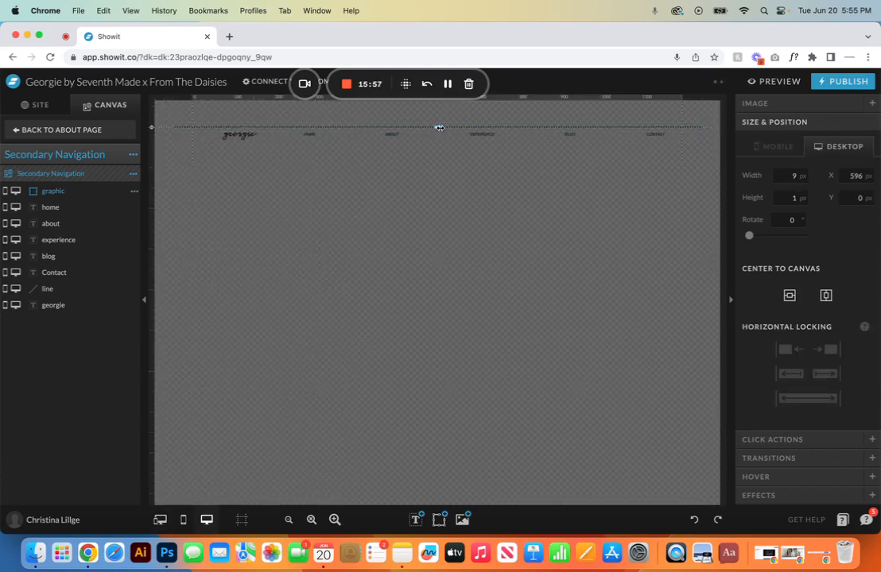
{"action": "left_click_drag", "start_coordinate": [435, 128], "coordinate": [554, 113]}
{"action": "left_click_drag", "start_coordinate": [495, 128], "coordinate": [270, 135]}
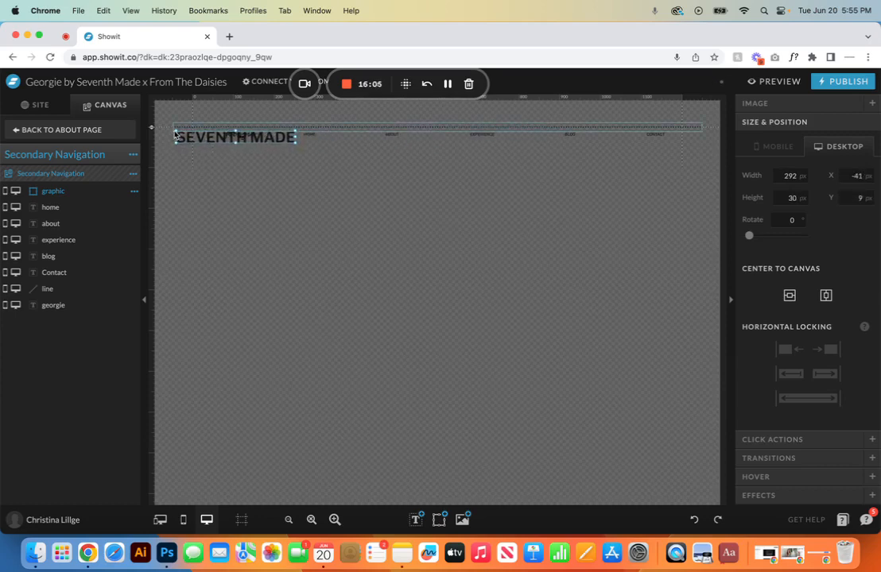
{"action": "left_click_drag", "start_coordinate": [176, 135], "coordinate": [222, 141]}
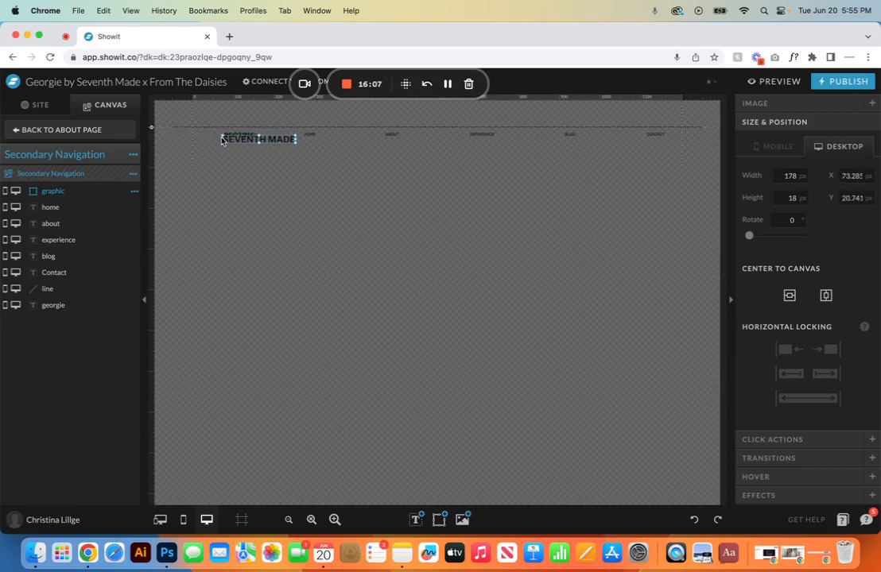
{"action": "left_click_drag", "start_coordinate": [290, 140], "coordinate": [266, 134]}
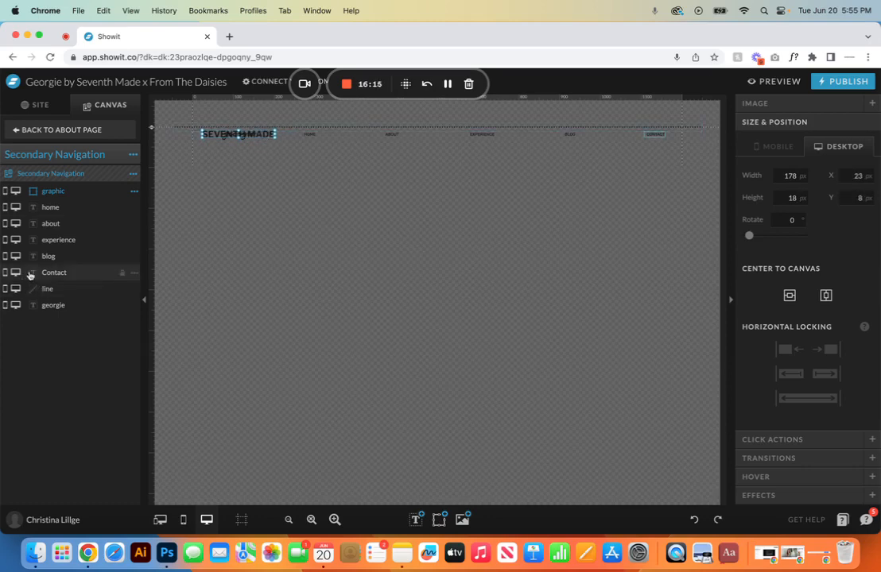
- Hide the georgie text element on both desktop and mobile
{"action": "left_click", "coordinate": [16, 306]}
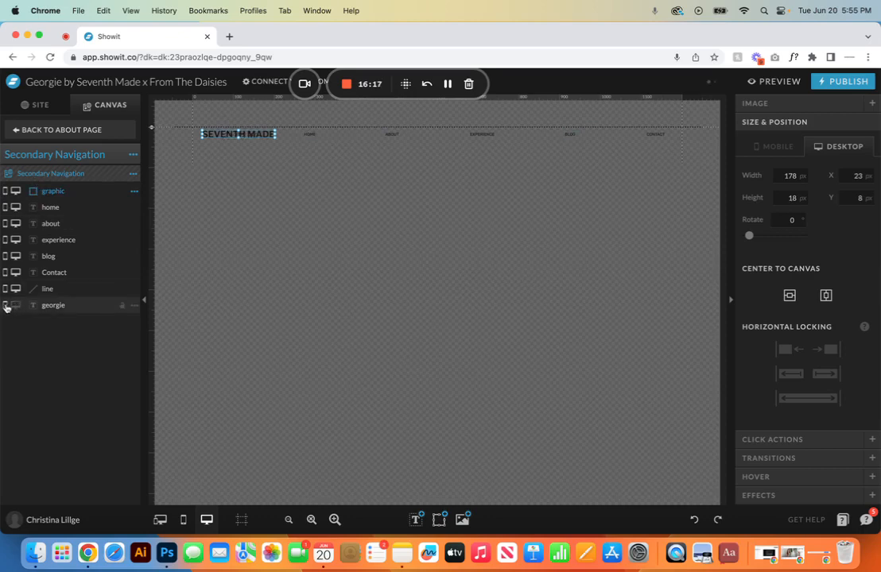
{"action": "left_click", "coordinate": [5, 306]}
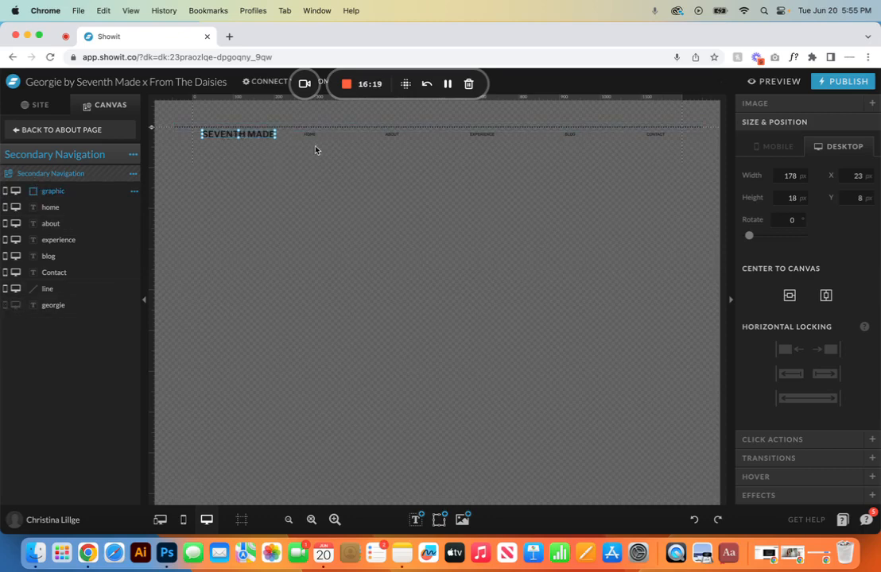
- Nudge the logo graphic down slightly, link it to the Home page, and reset its link type to None
{"action": "key", "text": "Down"}
{"action": "left_click", "coordinate": [794, 439]}
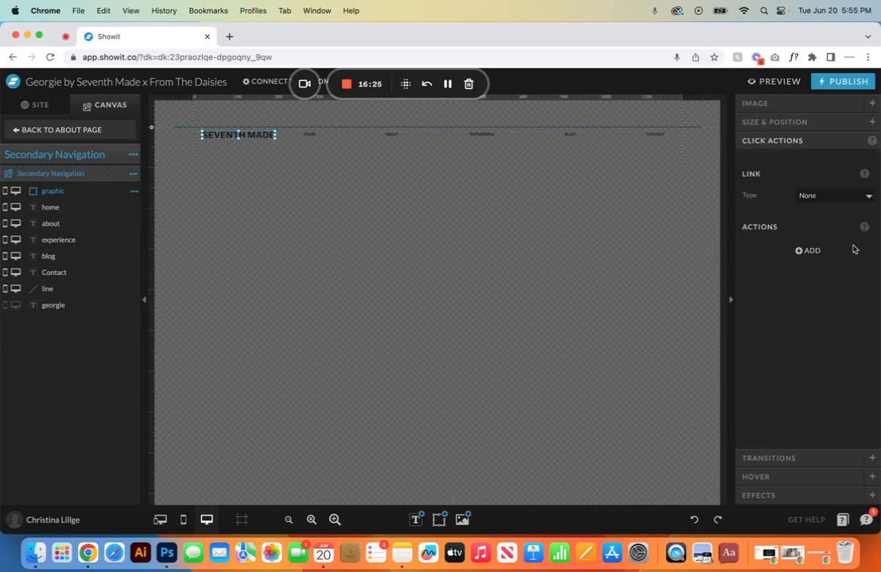
{"action": "left_click", "coordinate": [865, 198]}
{"action": "left_click", "coordinate": [865, 206]}
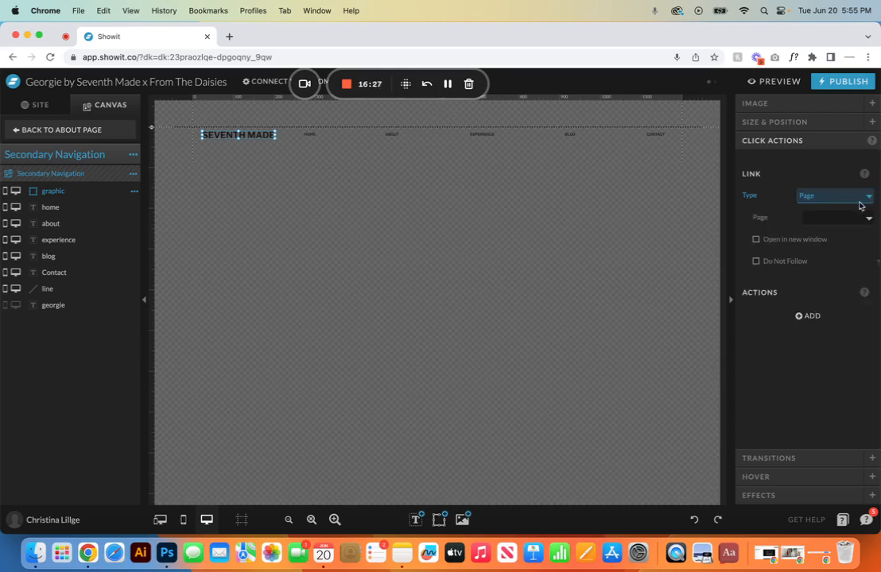
{"action": "left_click", "coordinate": [867, 219]}
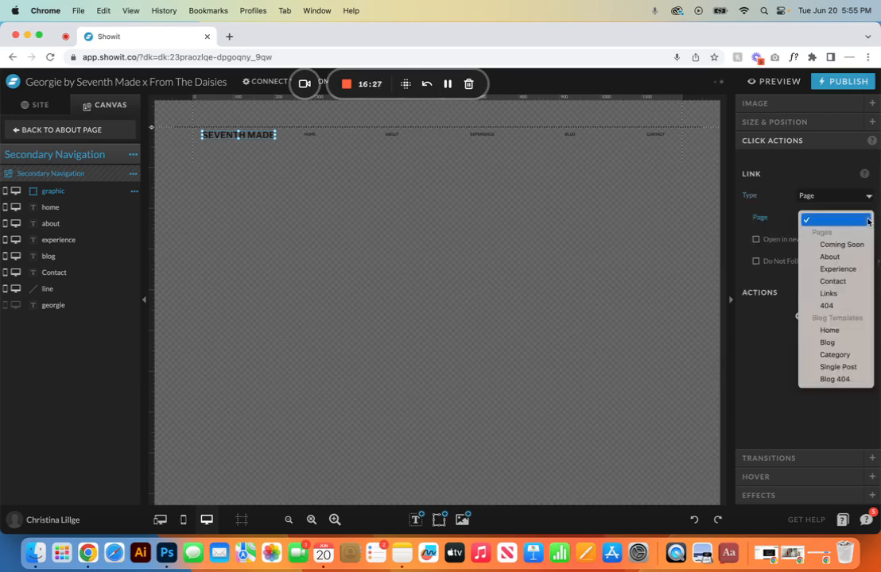
{"action": "left_click", "coordinate": [844, 337]}
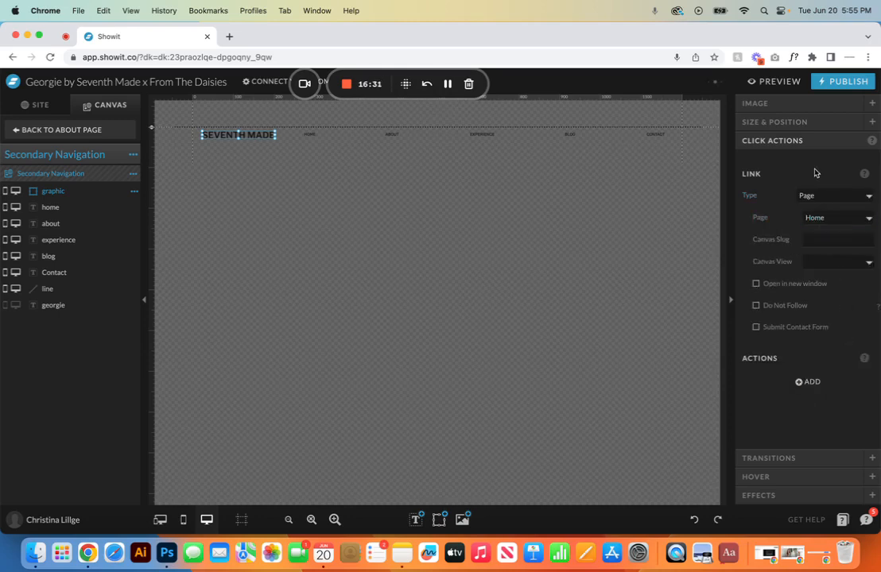
{"action": "left_click", "coordinate": [867, 195]}
{"action": "left_click", "coordinate": [799, 178]}
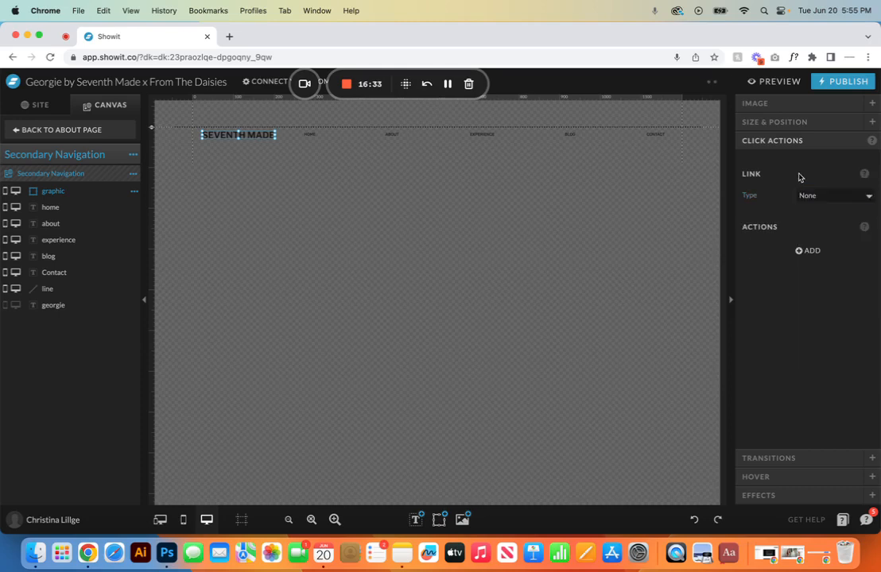
- Unhide the georgie text element and delete the logo graphic from the Secondary Navigation canvas
{"action": "left_click", "coordinate": [16, 305]}
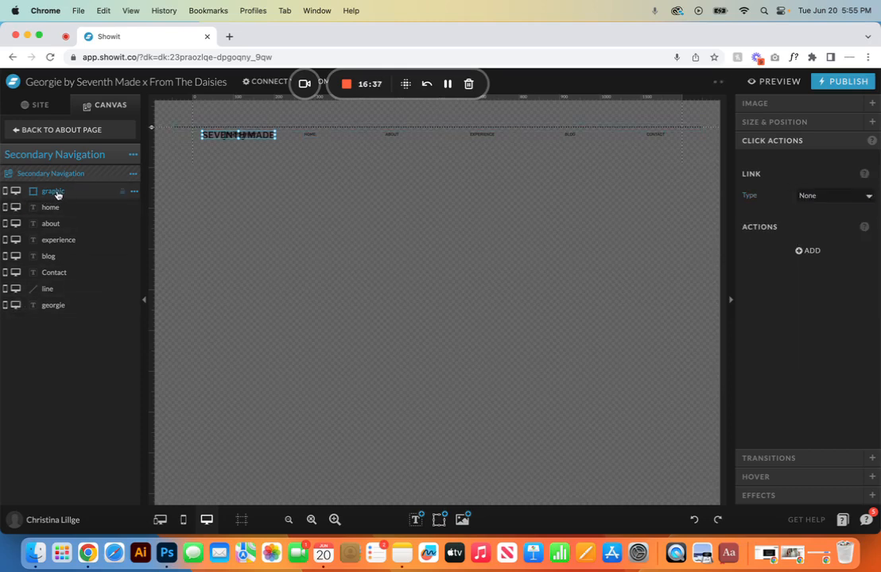
{"action": "left_click", "coordinate": [161, 519]}
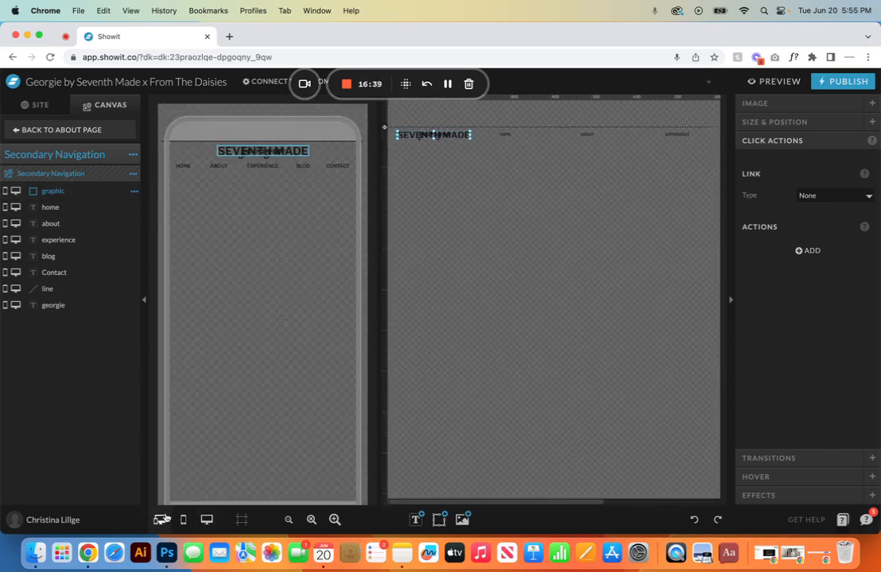
{"action": "key", "text": "Delete"}
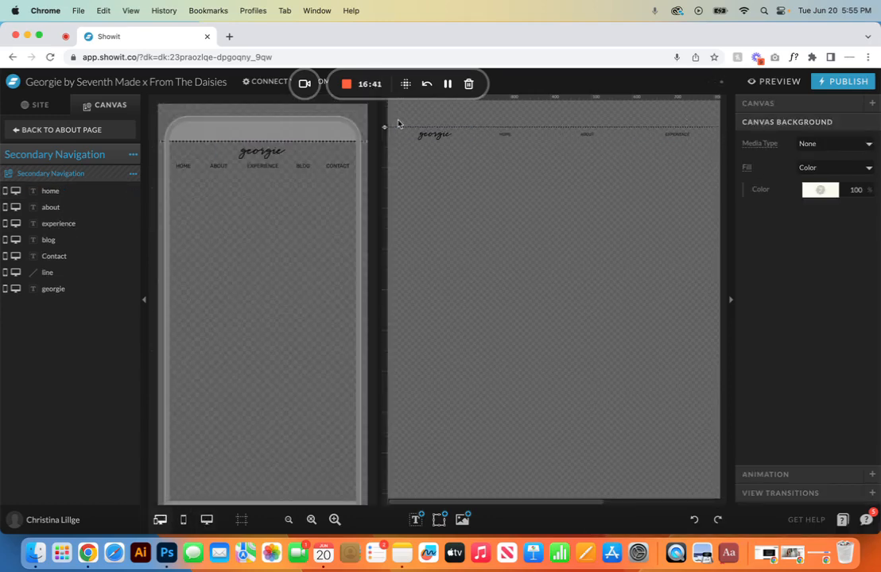
- Check the page links assigned to the home, about, experience, blog and contact menu items
{"action": "left_click", "coordinate": [184, 165]}
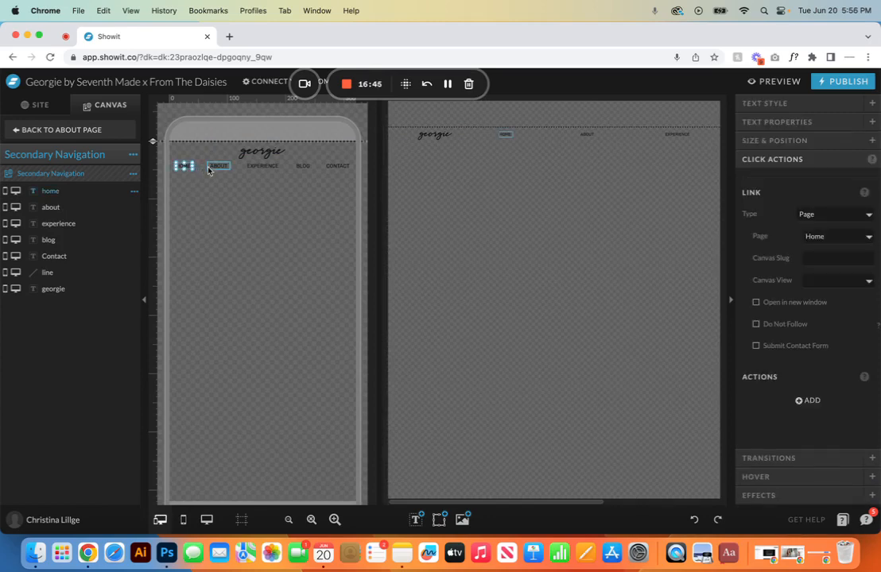
{"action": "left_click", "coordinate": [209, 168]}
{"action": "left_click", "coordinate": [262, 166]}
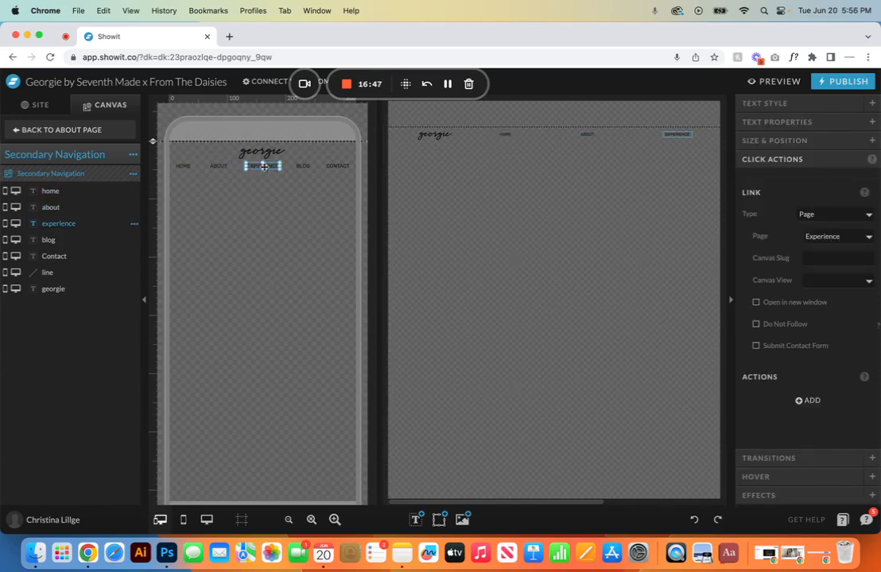
{"action": "left_click", "coordinate": [300, 165]}
{"action": "left_click", "coordinate": [343, 166]}
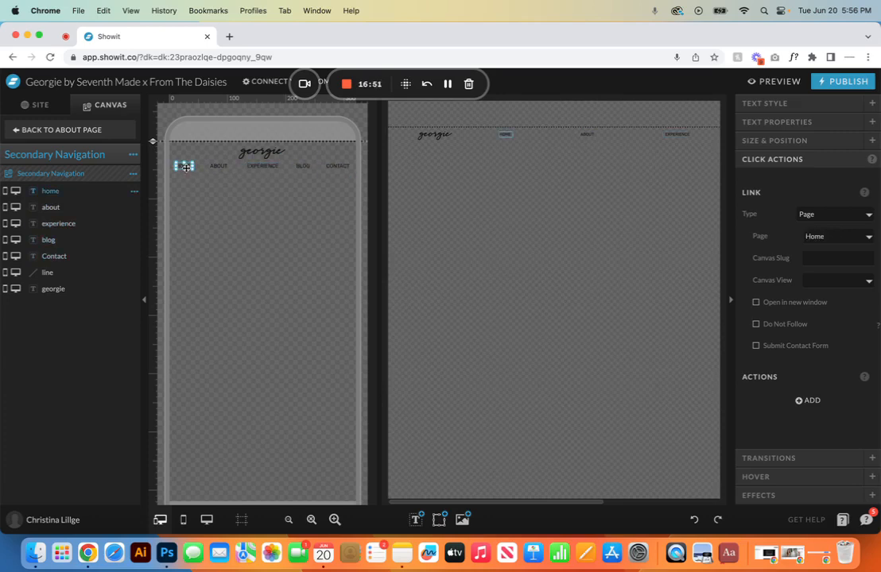
- Try colour 2 for the home link's text on both mobile and desktop, and undo the colour change
{"action": "left_click", "coordinate": [782, 104]}
{"action": "left_click", "coordinate": [811, 179]}
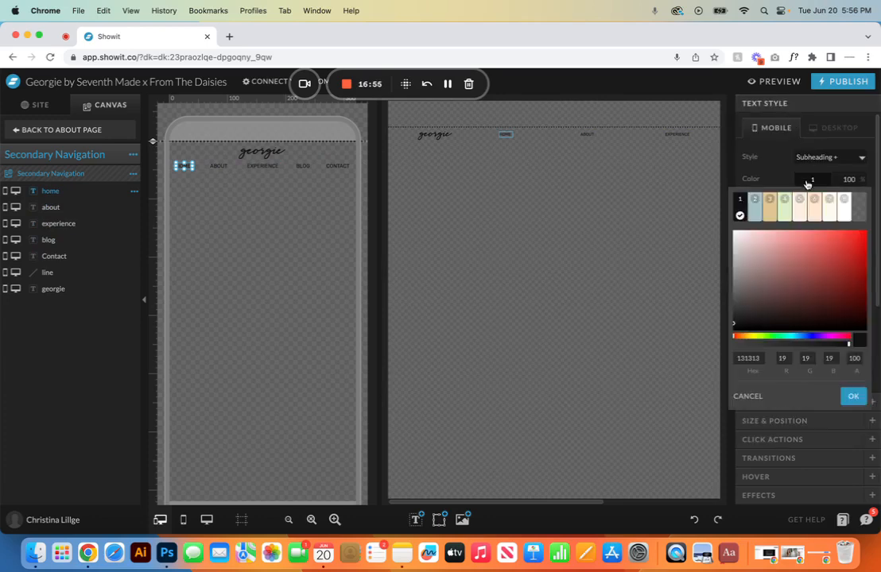
{"action": "left_click", "coordinate": [760, 199]}
{"action": "left_click", "coordinate": [830, 127]}
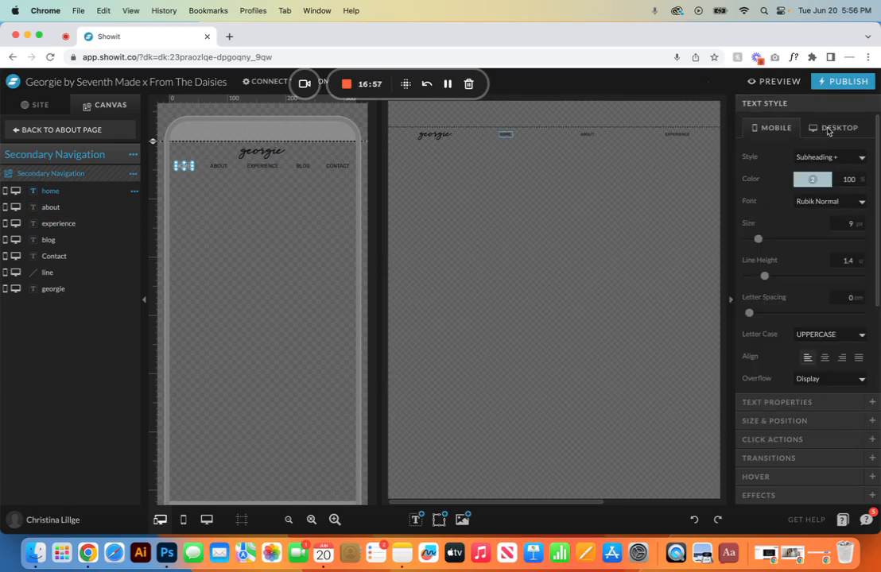
{"action": "left_click", "coordinate": [809, 180]}
{"action": "left_click", "coordinate": [756, 200]}
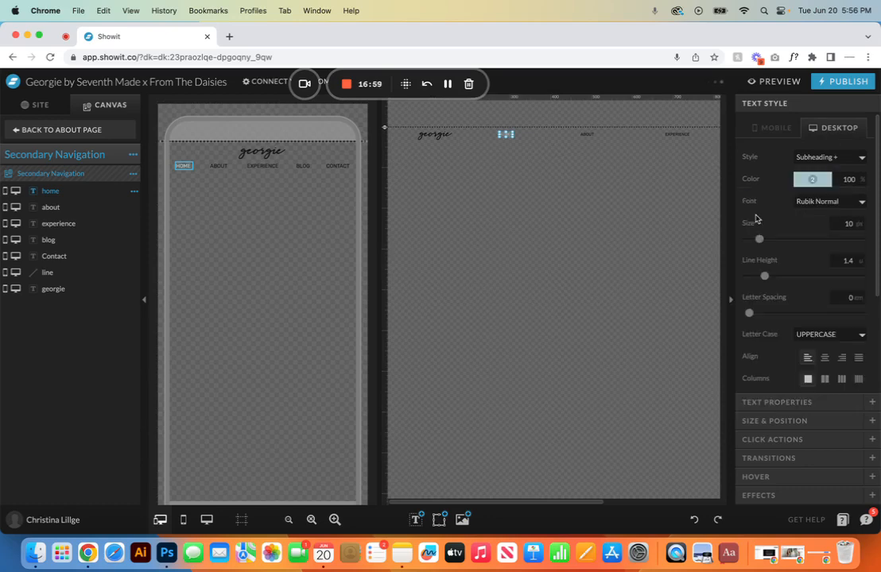
{"action": "left_click", "coordinate": [694, 519]}
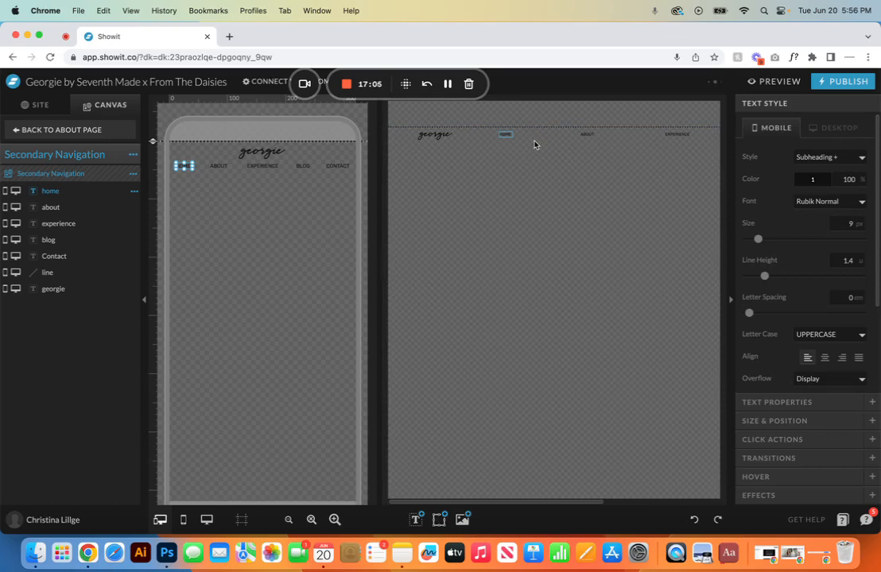
- Hide the blog menu link and distribute the home, about, experience and contact links evenly across the mobile layout
{"action": "left_click", "coordinate": [308, 167]}
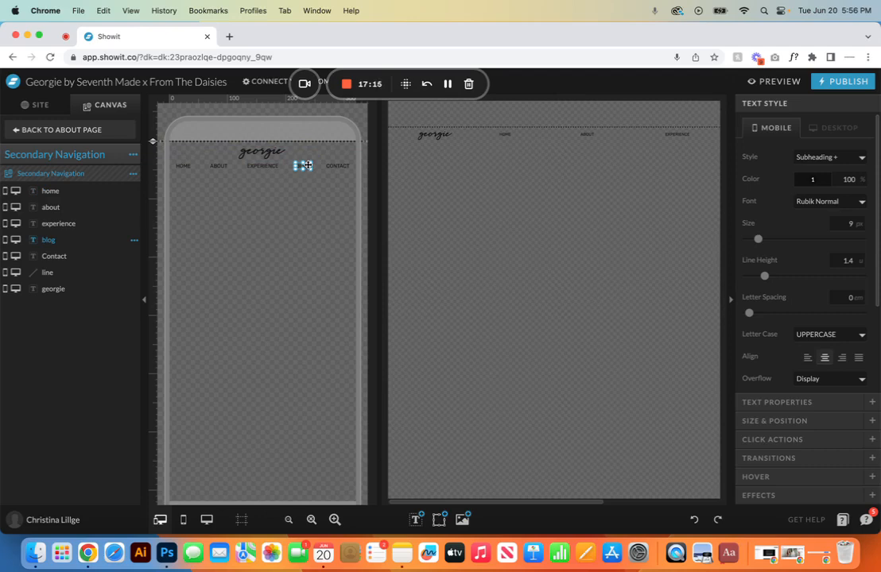
{"action": "left_click", "coordinate": [4, 240]}
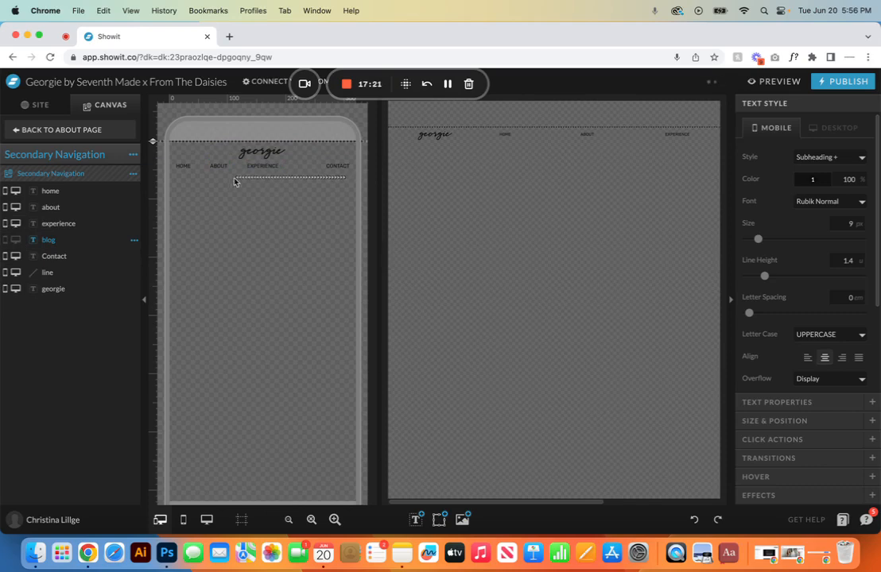
{"action": "left_click_drag", "start_coordinate": [300, 164], "coordinate": [155, 143]}
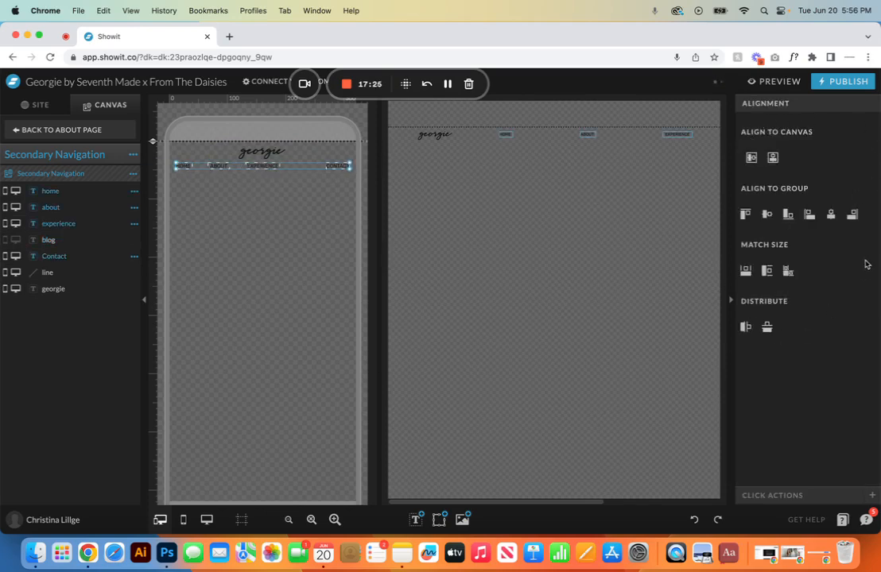
{"action": "left_click", "coordinate": [744, 327]}
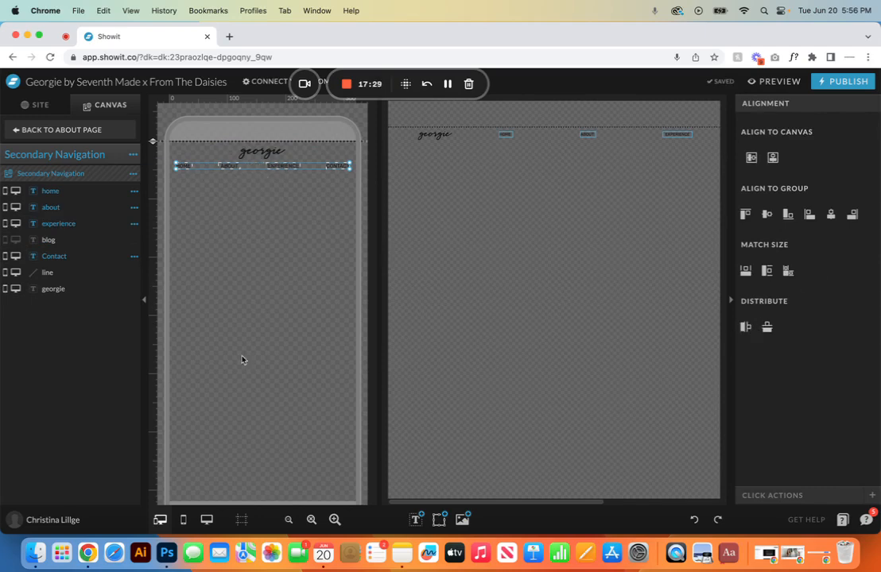
- Distribute the four remaining menu links evenly in the desktop layout and return to the combined mobile and desktop view
{"action": "left_click", "coordinate": [207, 519]}
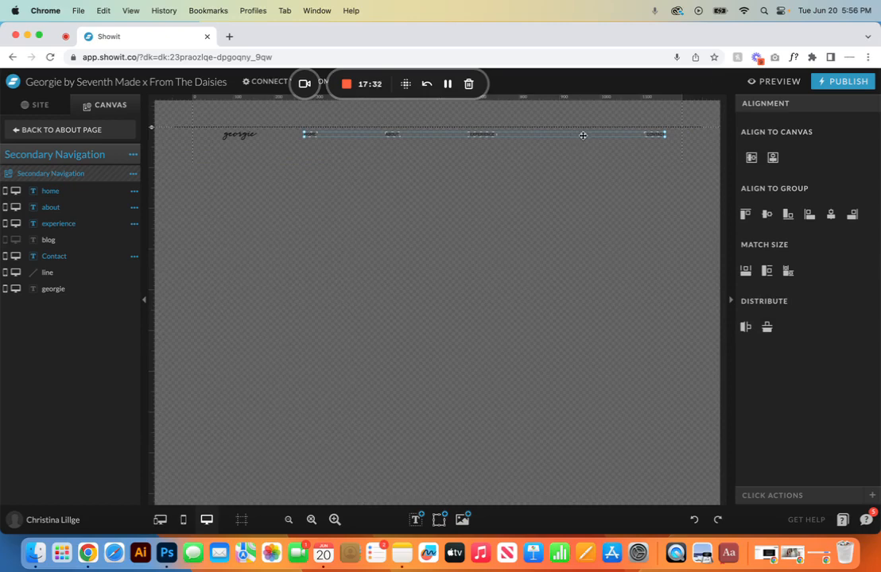
{"action": "left_click", "coordinate": [744, 328]}
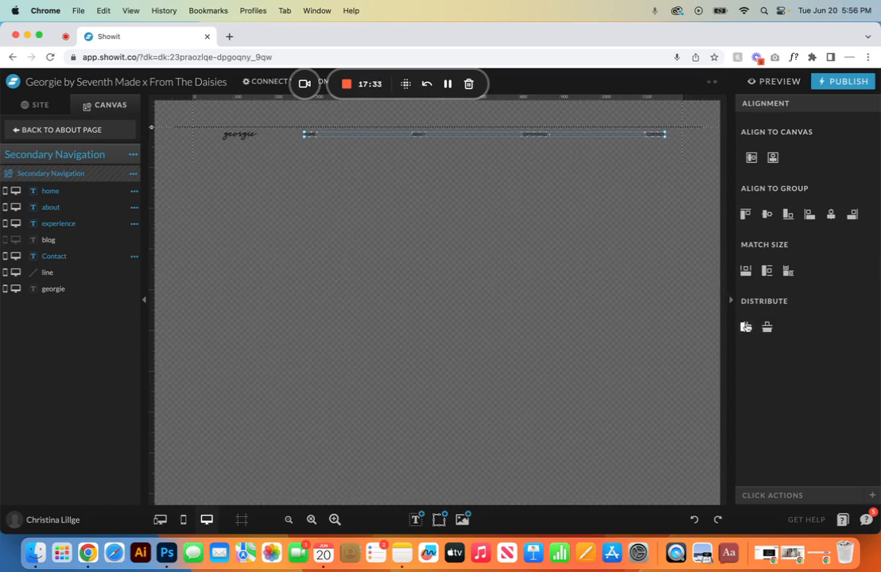
{"action": "left_click", "coordinate": [228, 135]}
{"action": "left_click", "coordinate": [160, 519]}
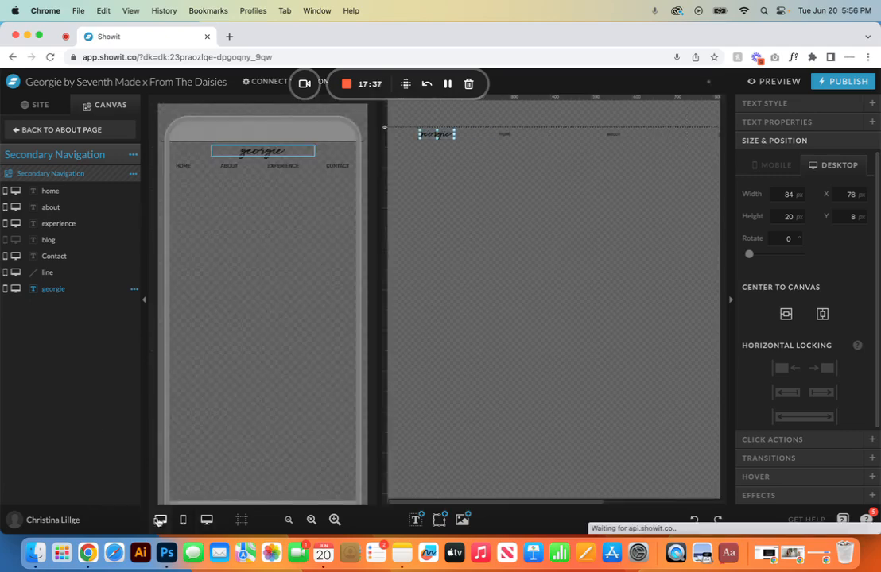
- Undo the link distribution and the hiding of the blog link, and select all five menu links
{"action": "left_click", "coordinate": [694, 520]}
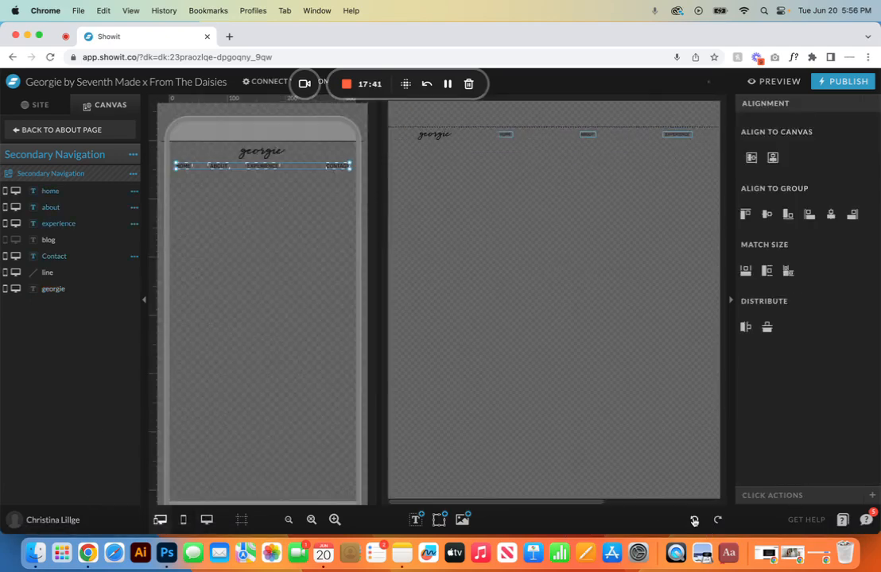
{"action": "left_click", "coordinate": [694, 521]}
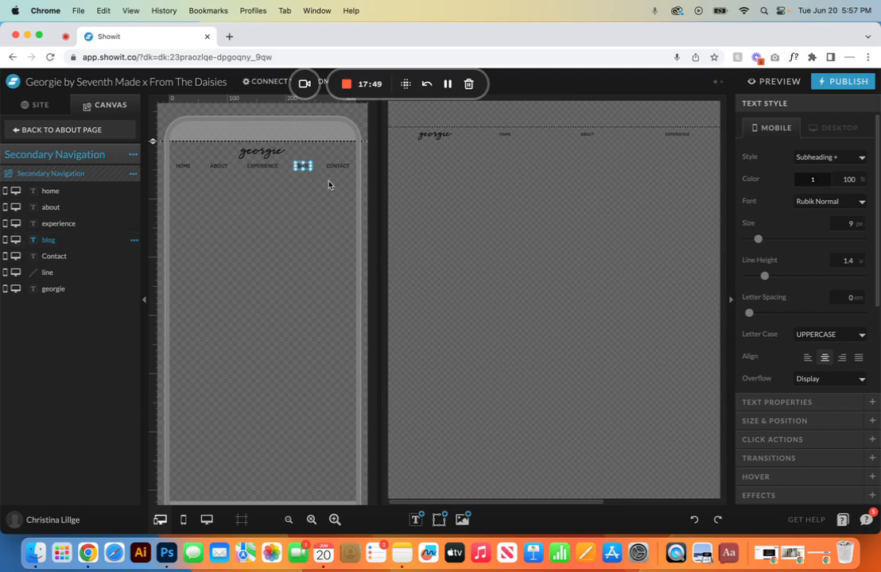
{"action": "left_click_drag", "start_coordinate": [328, 180], "coordinate": [175, 167]}
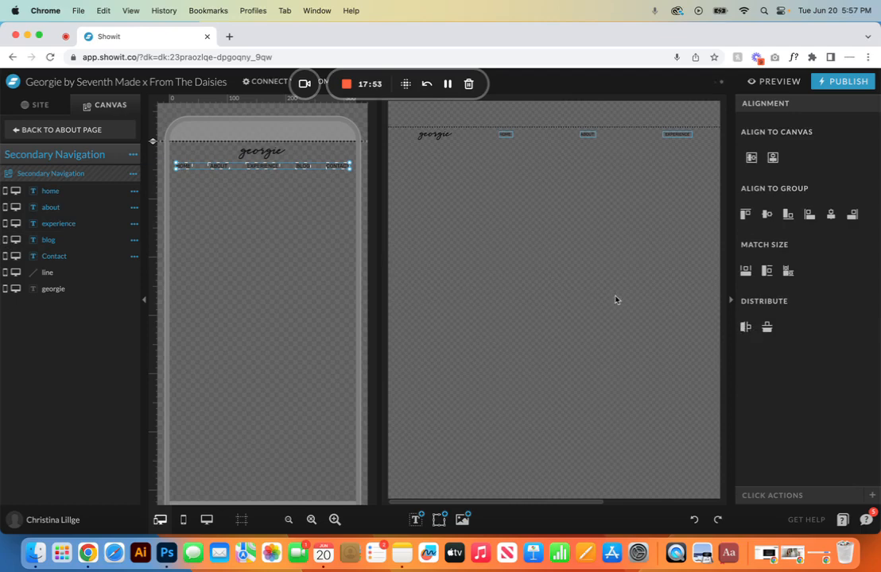
{"action": "scroll", "coordinate": [615, 299], "scroll_direction": "right", "scroll_amount": 2}
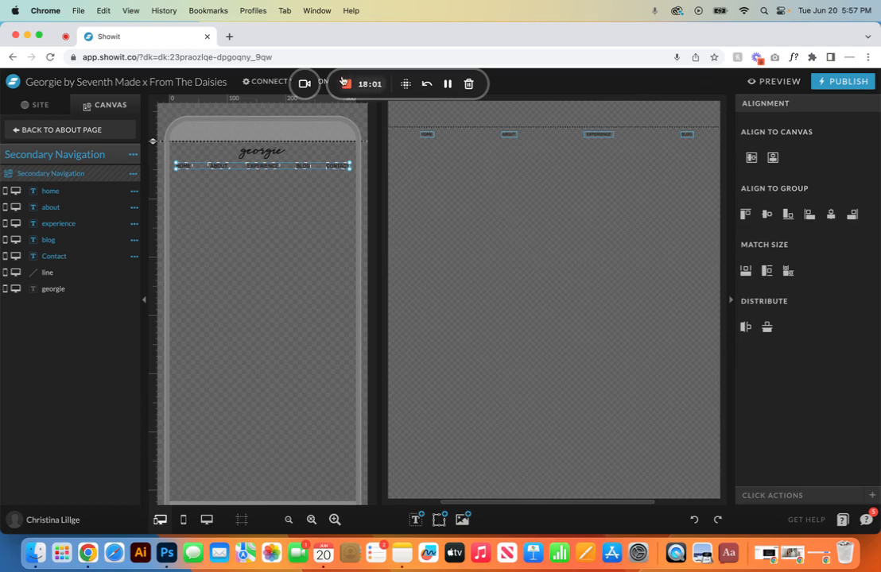
- Leave the Secondary Navigation canvas, open the Home blog template and select the georgie title in its Header canvas
{"action": "left_click", "coordinate": [47, 134]}
{"action": "left_click", "coordinate": [45, 104]}
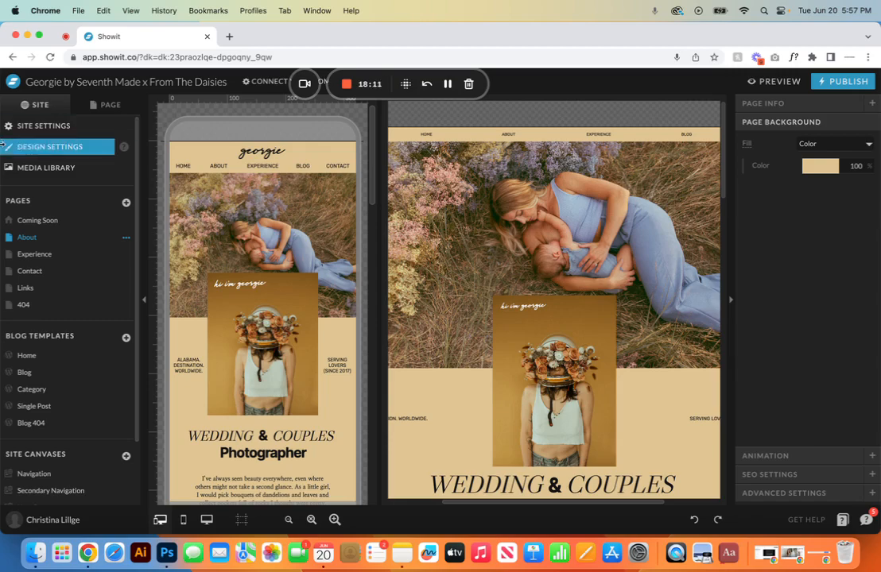
{"action": "left_click", "coordinate": [49, 362]}
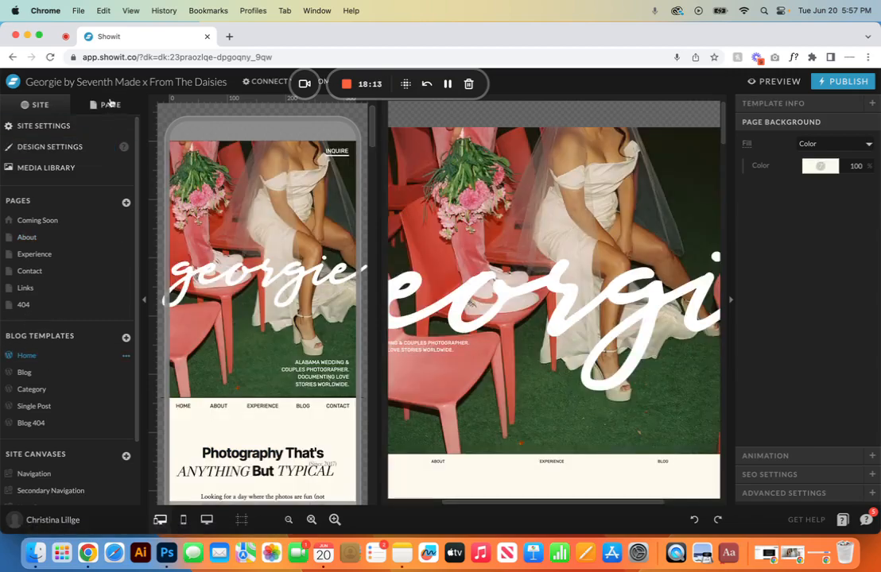
{"action": "left_click", "coordinate": [110, 105]}
{"action": "left_click", "coordinate": [55, 151]}
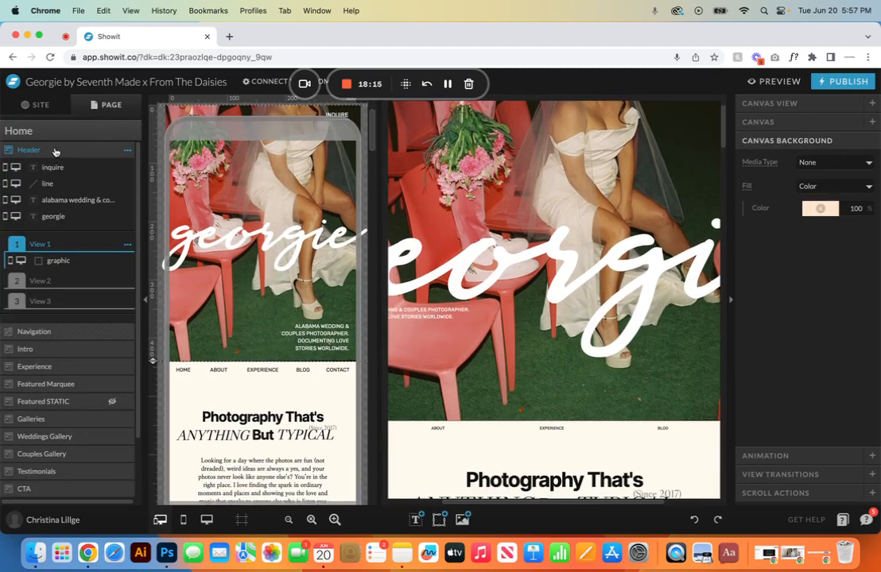
{"action": "left_click", "coordinate": [332, 232]}
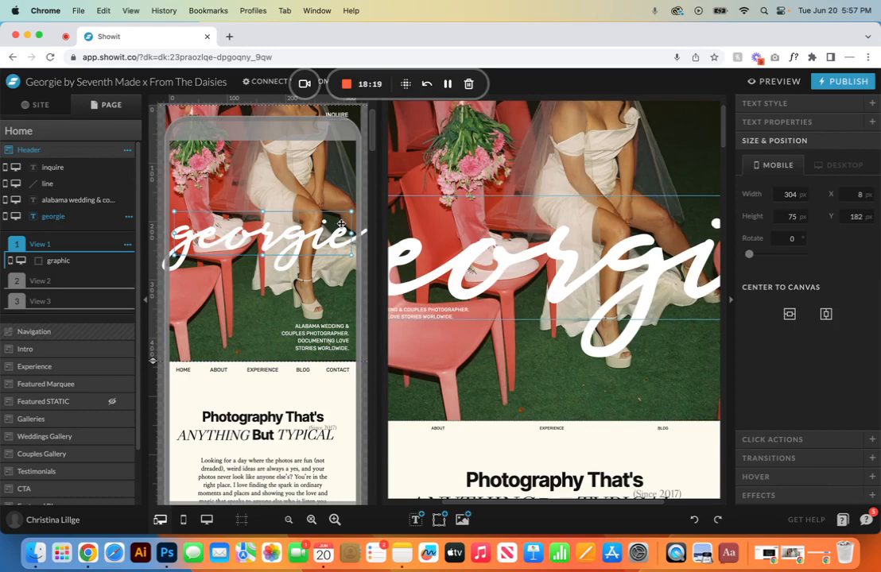
- In the desktop layout of the Home header, replace the georgie title text with "business name"
{"action": "left_click", "coordinate": [207, 520]}
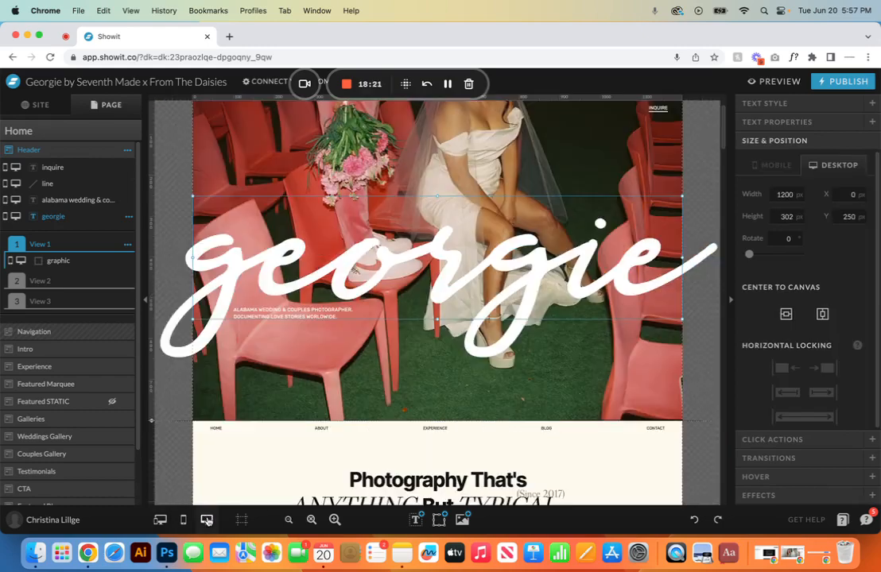
{"action": "scroll", "coordinate": [487, 214], "scroll_direction": "up", "scroll_amount": 2}
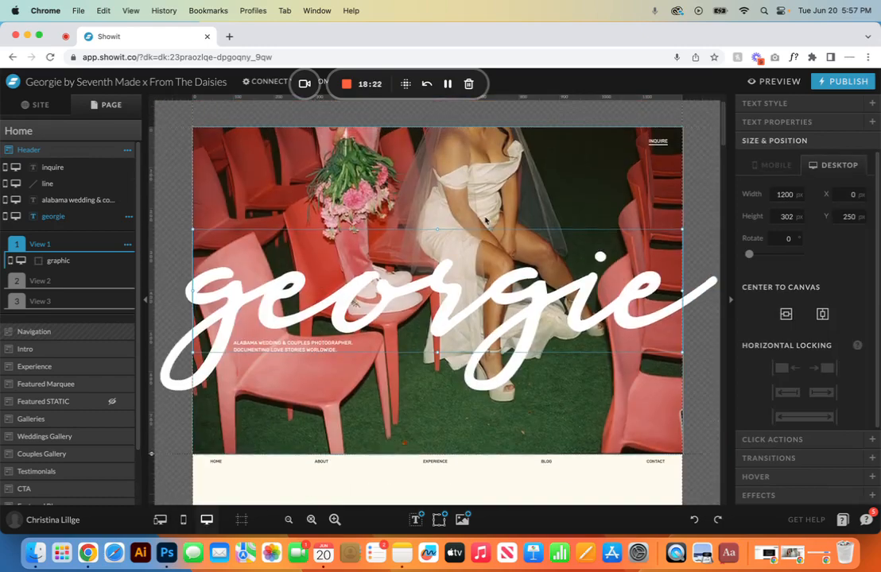
{"action": "double_click", "coordinate": [455, 314]}
{"action": "type", "text": "b"}
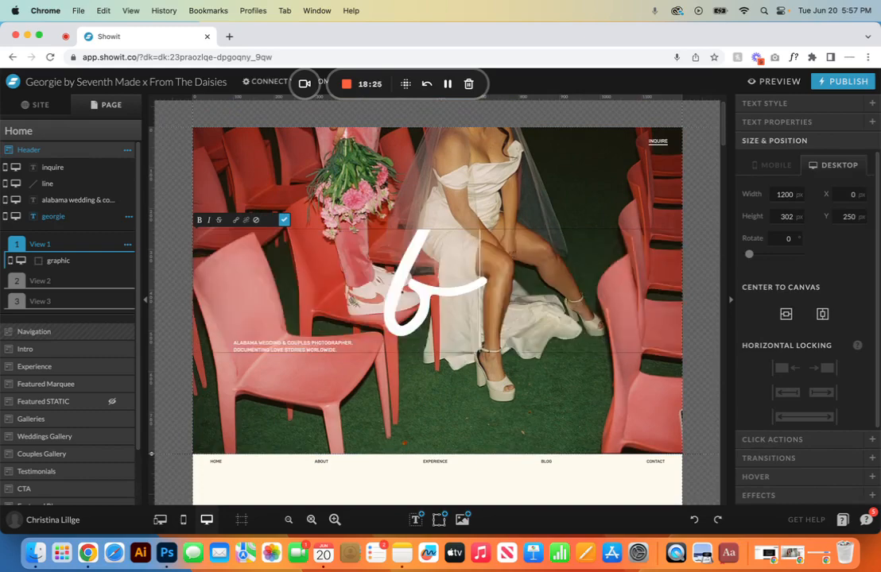
{"action": "type", "text": "usiness name"}
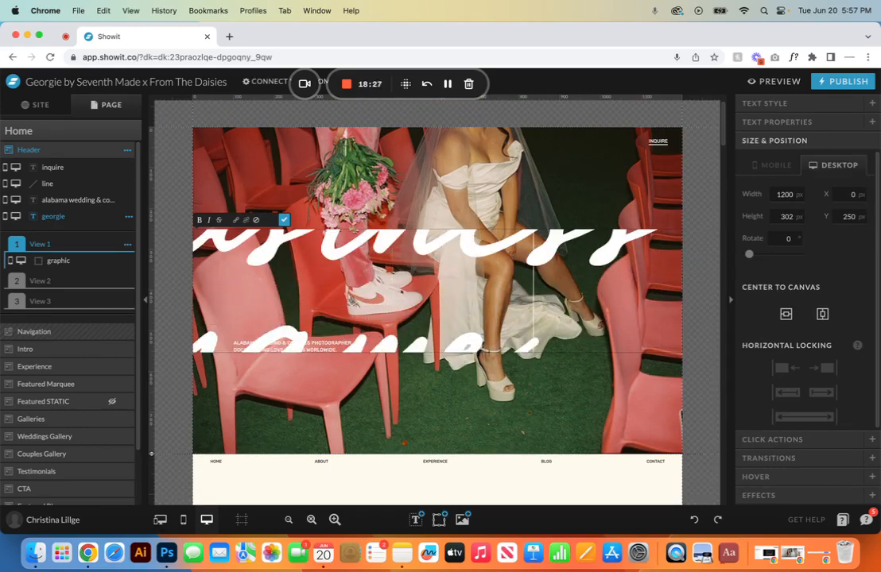
{"action": "left_click", "coordinate": [285, 220]}
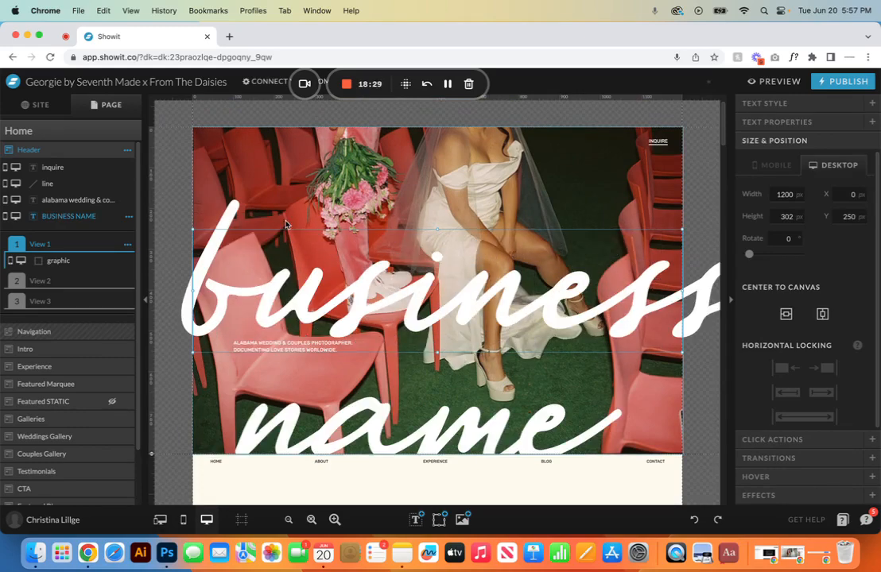
- Try smaller font sizes for the business name title in the desktop layout, including 250 px and 175 px
{"action": "left_click", "coordinate": [825, 104]}
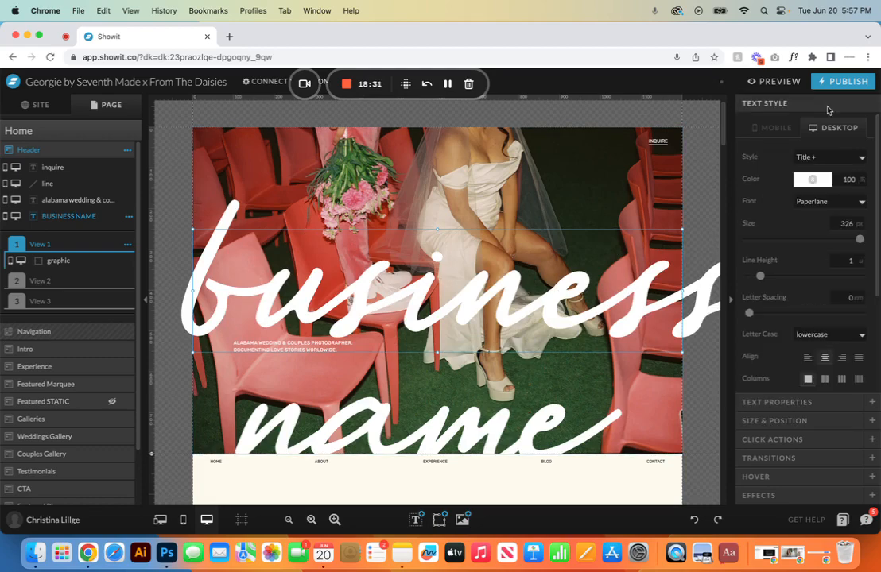
{"action": "left_click", "coordinate": [857, 228]}
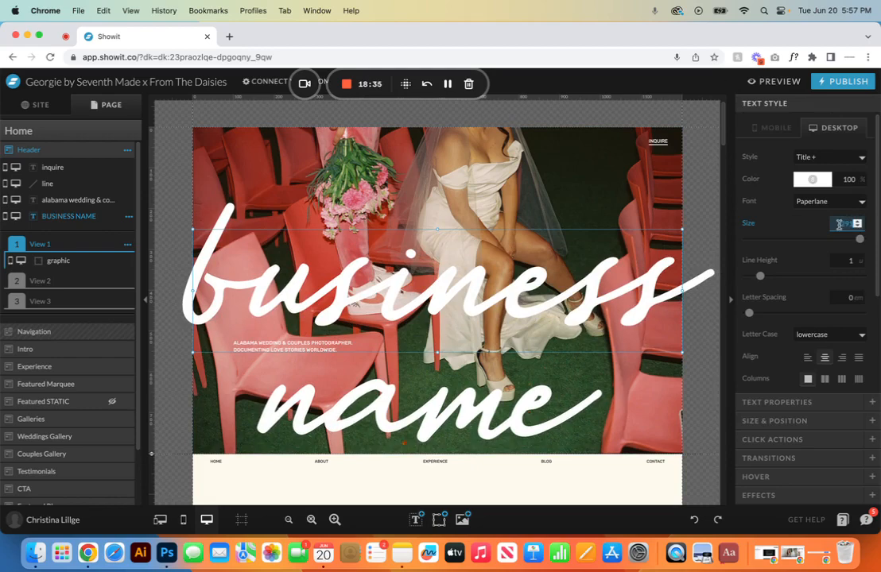
{"action": "type", "text": "250"}
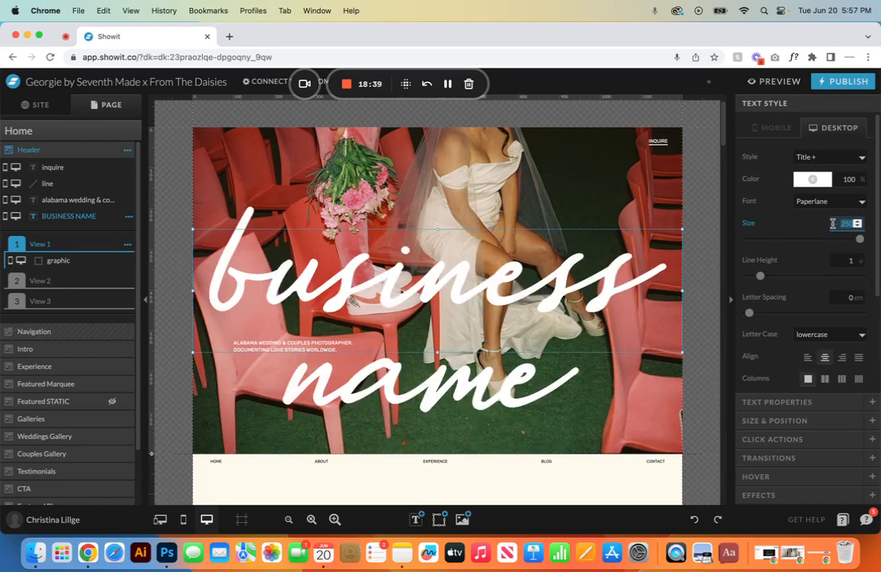
{"action": "type", "text": "175"}
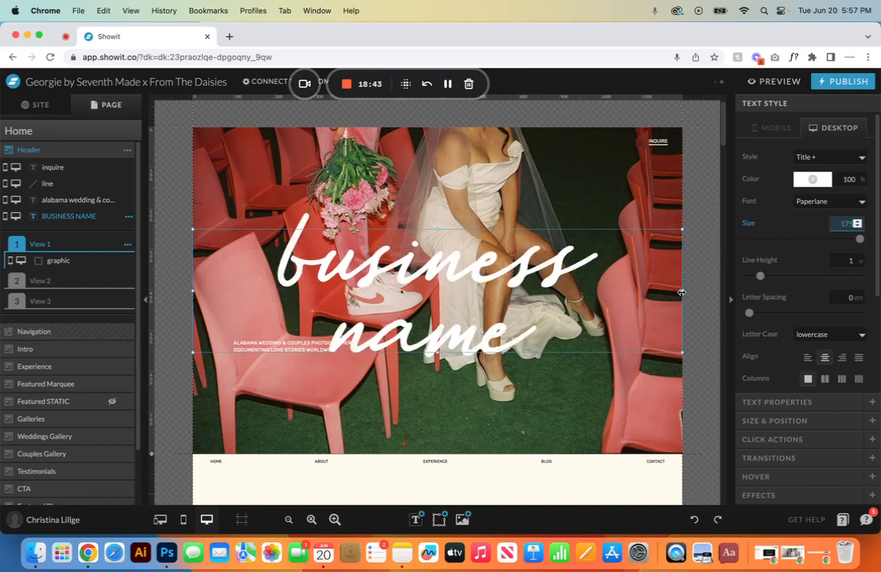
- Widen the business name text box to 1400 px and centre it horizontally on the canvas
{"action": "left_click_drag", "start_coordinate": [681, 292], "coordinate": [763, 284]}
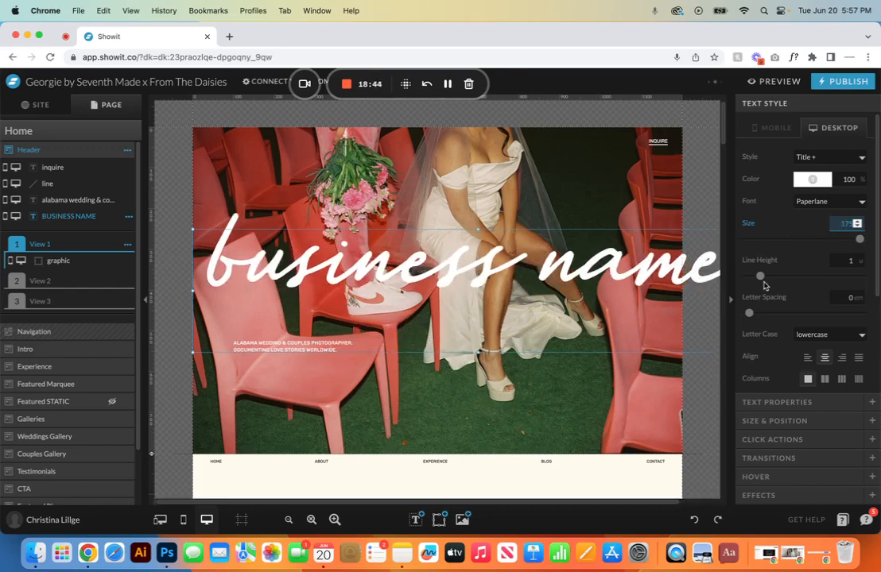
{"action": "left_click", "coordinate": [774, 420]}
{"action": "left_click", "coordinate": [822, 314]}
{"action": "mouse_move", "coordinate": [642, 470]}
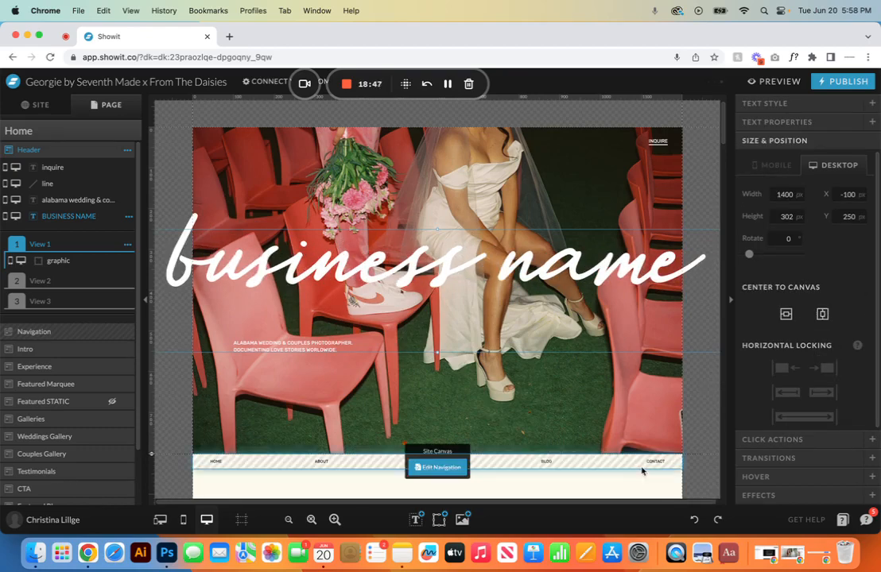
- Set the business name title's font size to 160 px and lower the top edge of its text box
{"action": "left_click", "coordinate": [767, 103]}
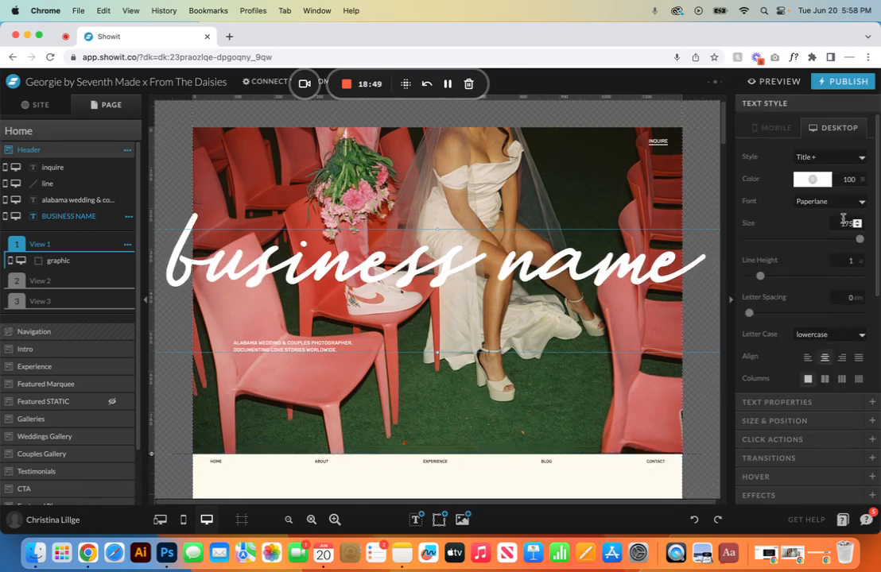
{"action": "double_click", "coordinate": [842, 223]}
{"action": "type", "text": "150"}
{"action": "key", "text": "Return"}
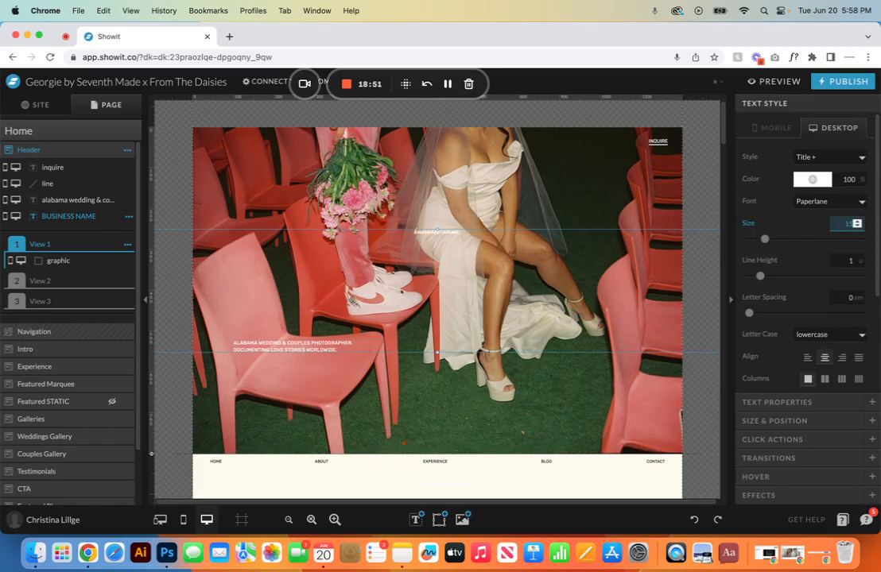
{"action": "left_click", "coordinate": [856, 221]}
{"action": "left_click", "coordinate": [857, 221]}
{"action": "left_click", "coordinate": [857, 221]}
{"action": "left_click", "coordinate": [856, 222]}
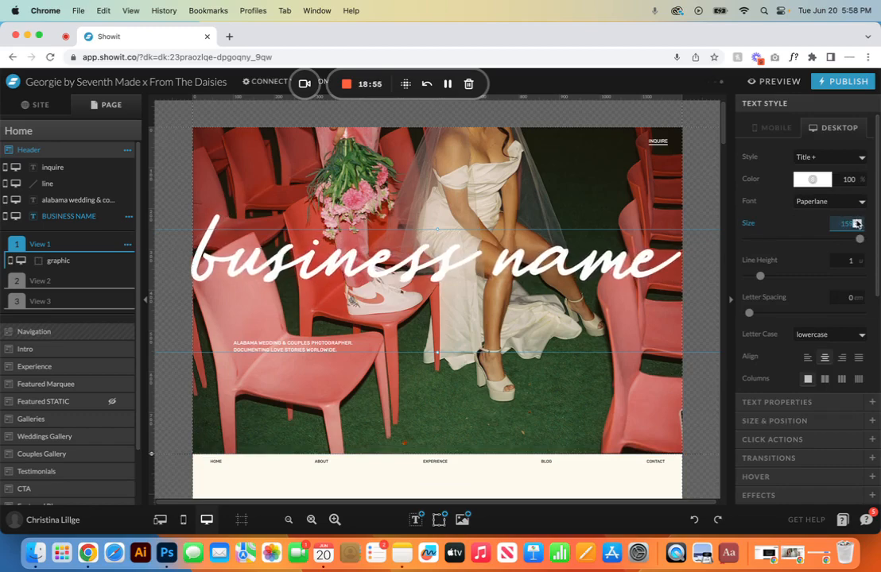
{"action": "left_click", "coordinate": [857, 222]}
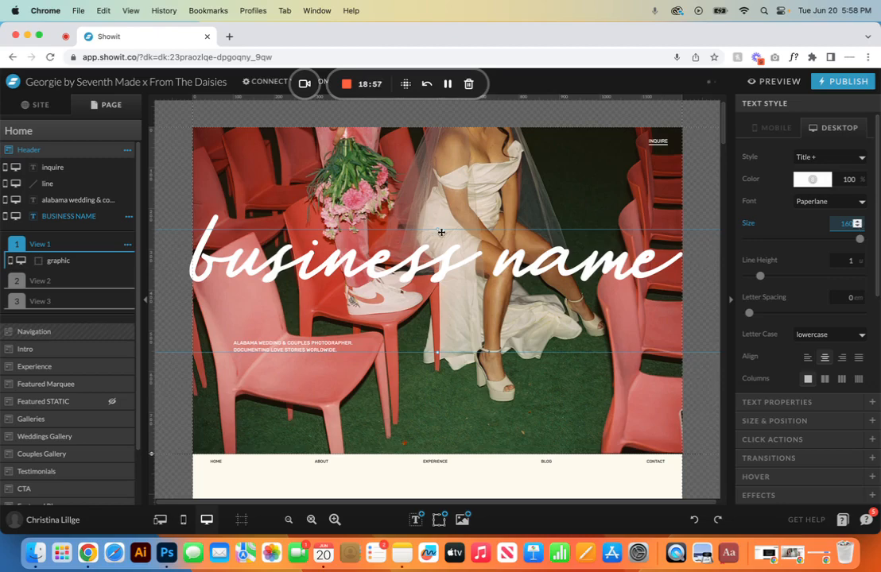
{"action": "left_click_drag", "start_coordinate": [438, 230], "coordinate": [440, 268]}
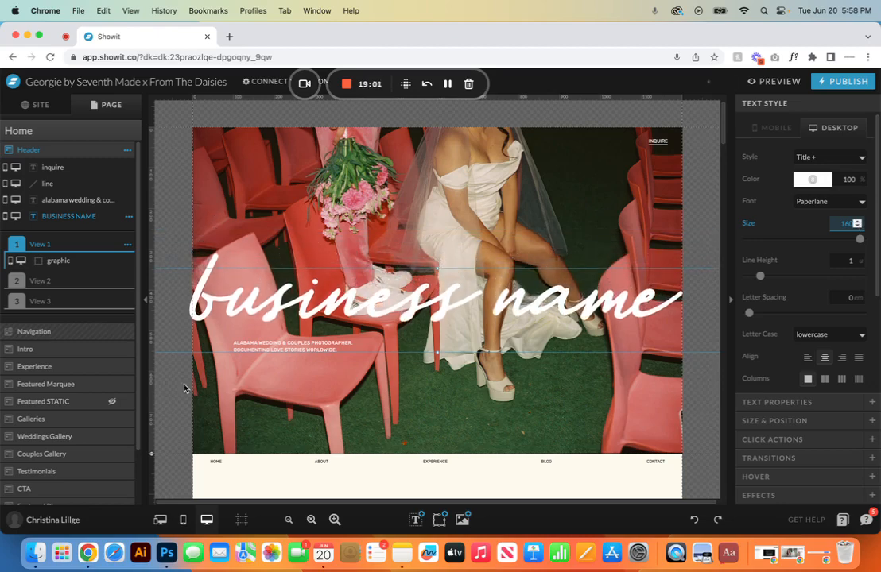
- Preview the site in desktop view, check how the title sits over the header photo, and close the preview
{"action": "left_click", "coordinate": [776, 83]}
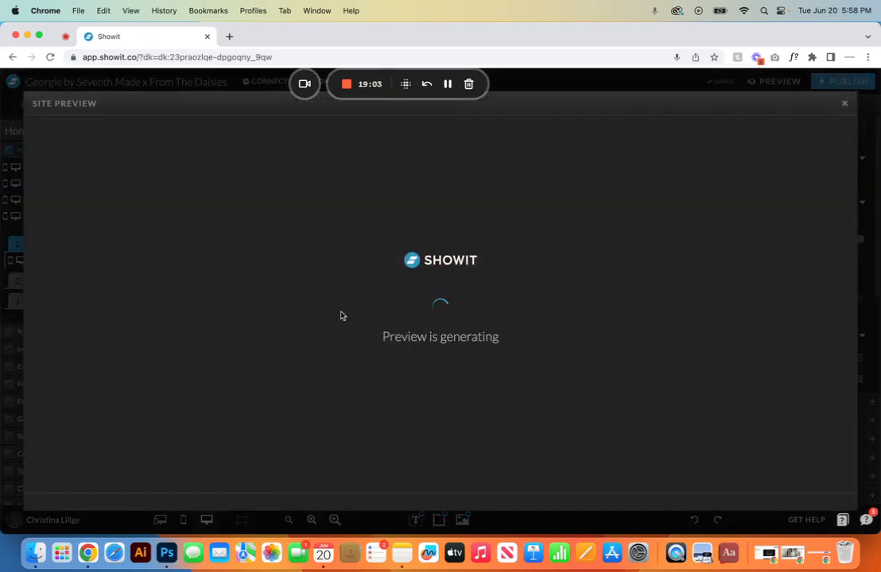
{"action": "scroll", "coordinate": [509, 351], "scroll_direction": "down", "scroll_amount": 5}
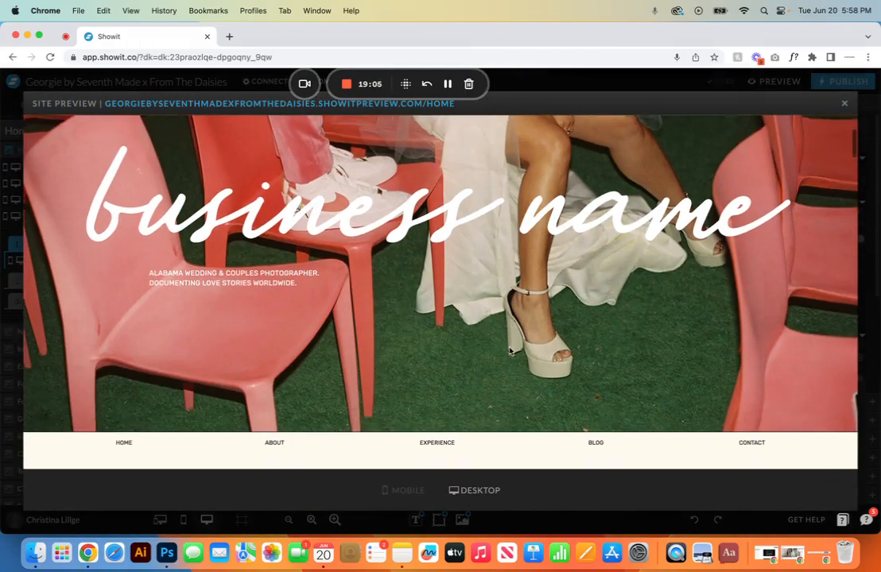
{"action": "scroll", "coordinate": [509, 351], "scroll_direction": "up", "scroll_amount": 4}
{"action": "scroll", "coordinate": [509, 350], "scroll_direction": "up", "scroll_amount": 1}
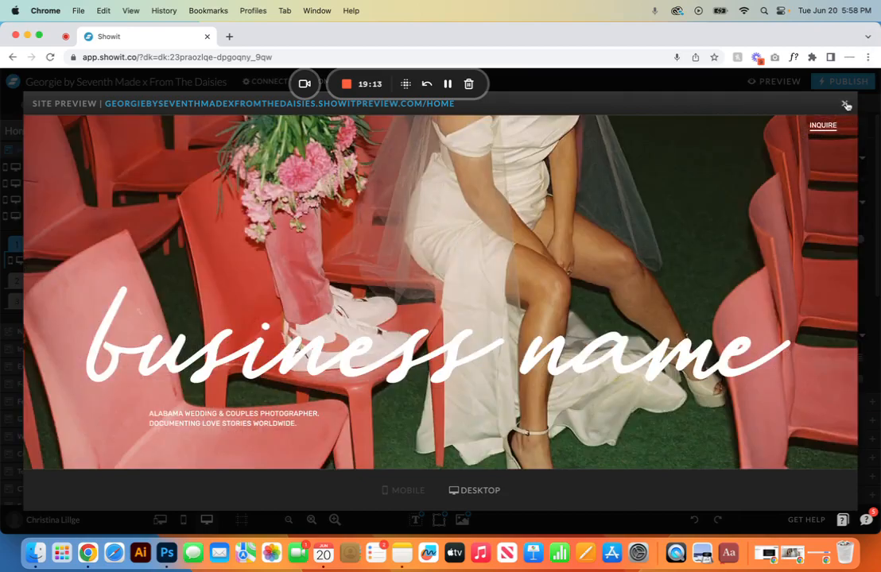
{"action": "left_click", "coordinate": [842, 106]}
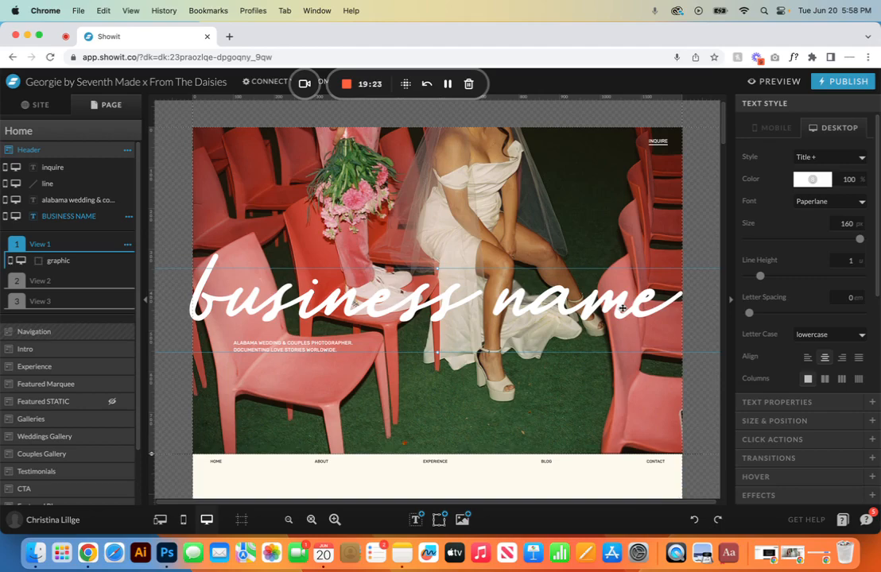
- Undo the text, font size and text box changes made to the Home header title
{"action": "left_click", "coordinate": [793, 440]}
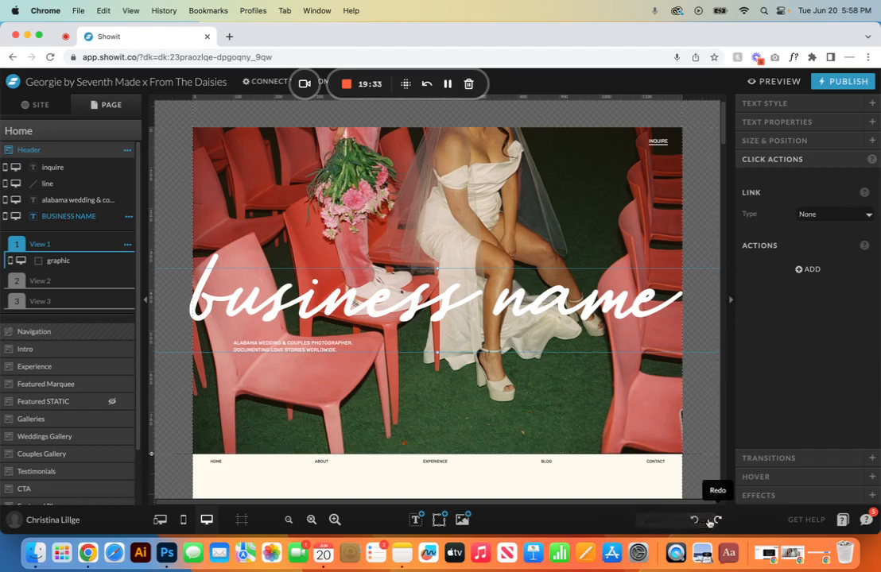
{"action": "left_click", "coordinate": [695, 521]}
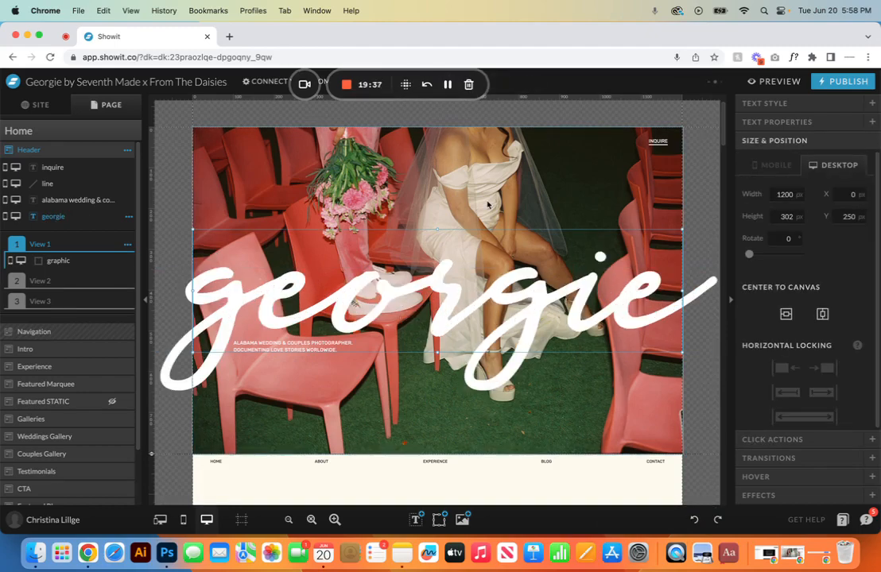
- Add SM_logo_white_22.png from the media library to the Header and move it out of View 1, directly below the georgie element
{"action": "left_click", "coordinate": [462, 519]}
{"action": "scroll", "coordinate": [508, 387], "scroll_direction": "down", "scroll_amount": 20}
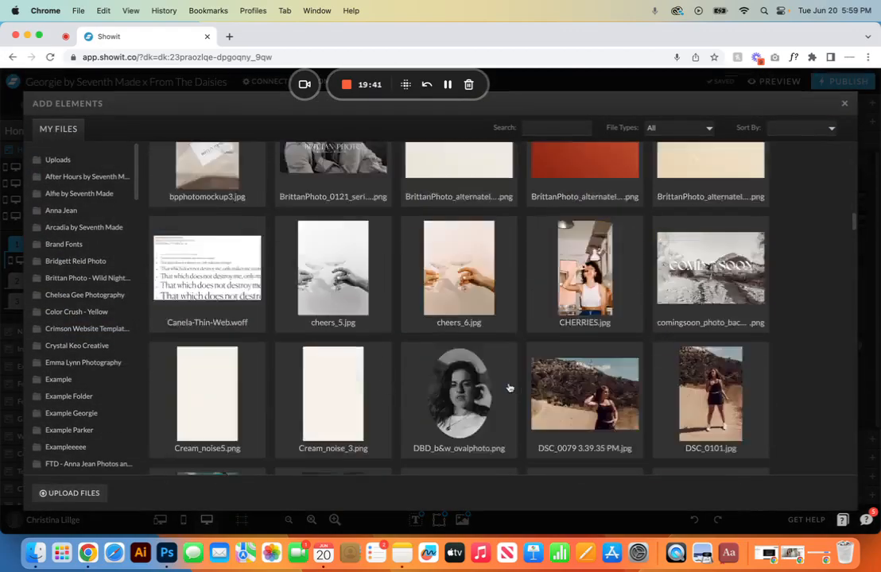
{"action": "scroll", "coordinate": [509, 388], "scroll_direction": "down", "scroll_amount": 20}
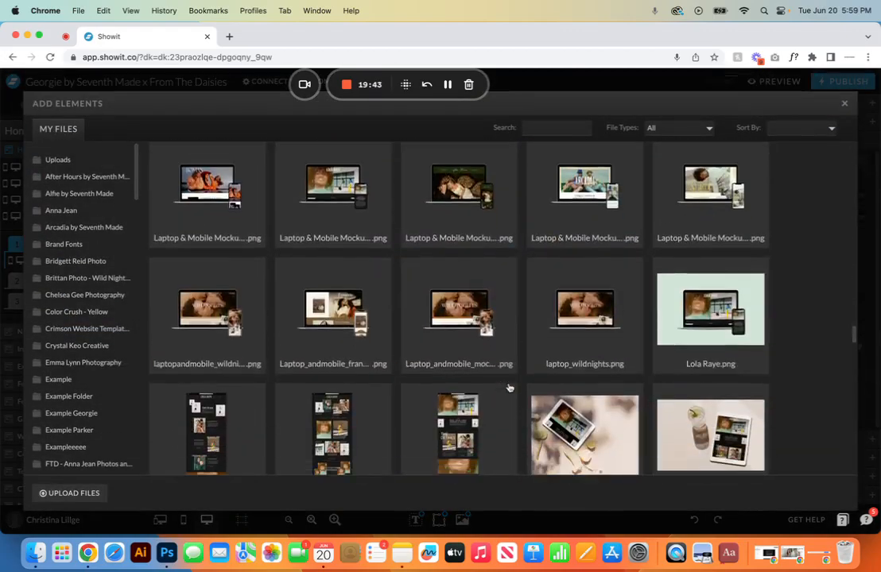
{"action": "scroll", "coordinate": [509, 387], "scroll_direction": "down", "scroll_amount": 15}
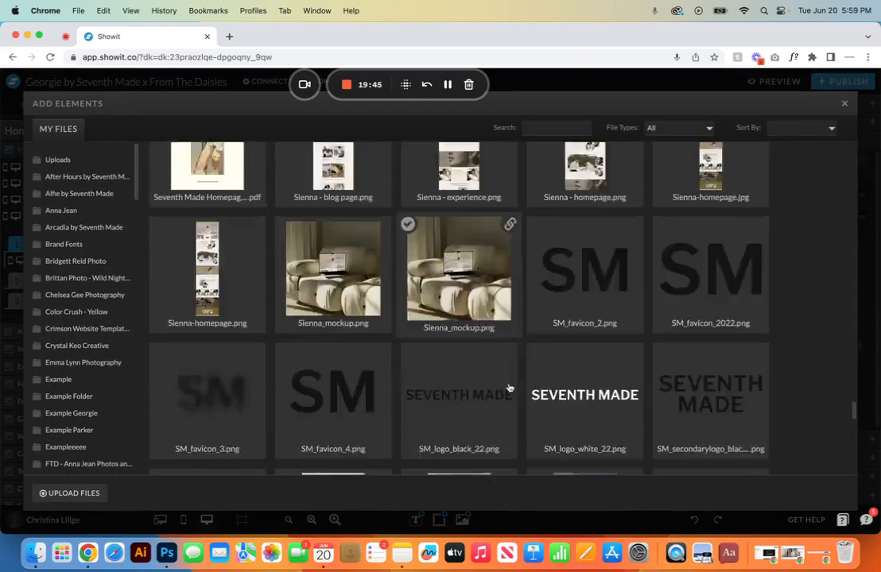
{"action": "left_click", "coordinate": [571, 243]}
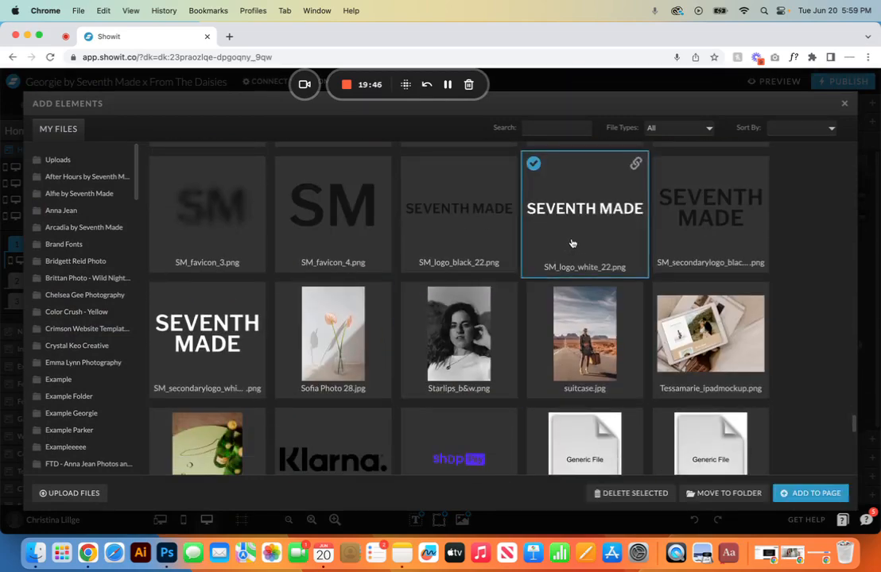
{"action": "left_click", "coordinate": [814, 493]}
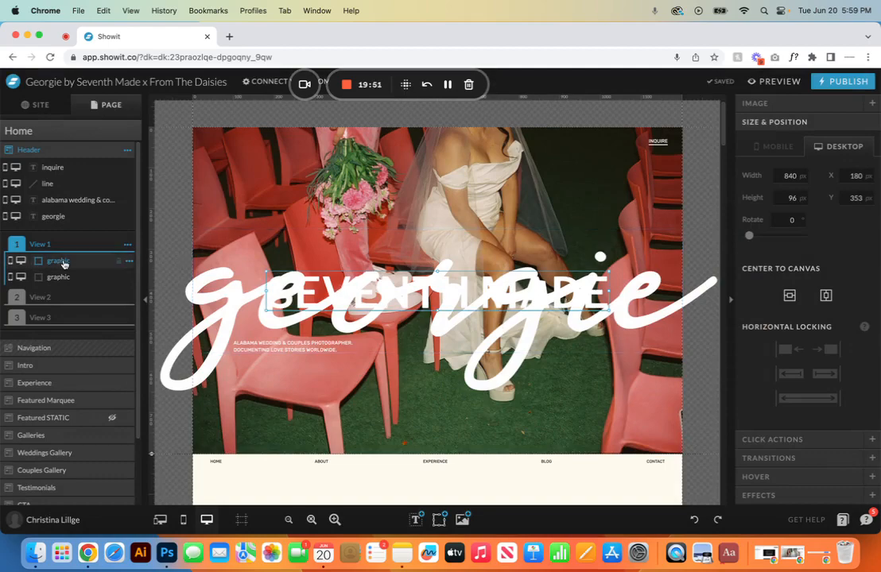
{"action": "left_click_drag", "start_coordinate": [65, 263], "coordinate": [64, 224]}
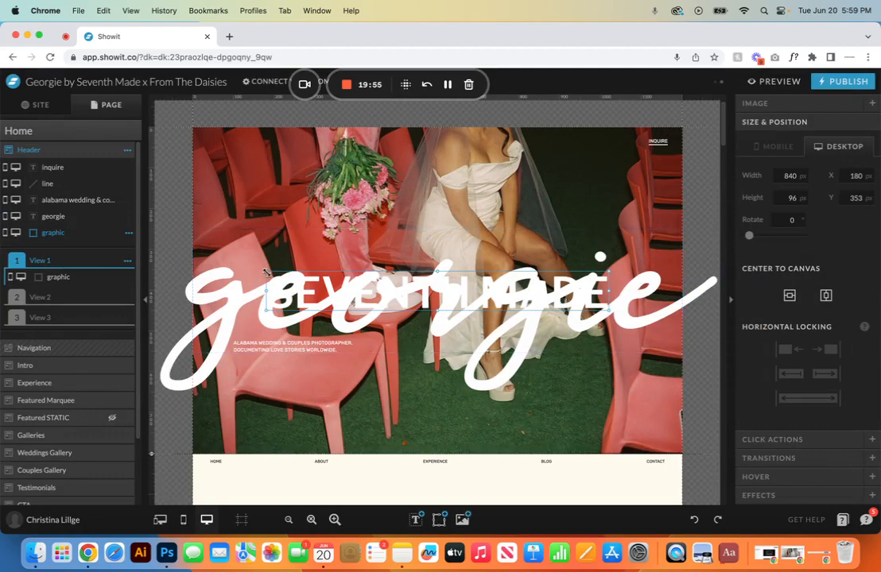
- Enlarge the logo graphic to about 1740 px wide and centre it horizontally and vertically on the canvas
{"action": "left_click_drag", "start_coordinate": [266, 271], "coordinate": [216, 229]}
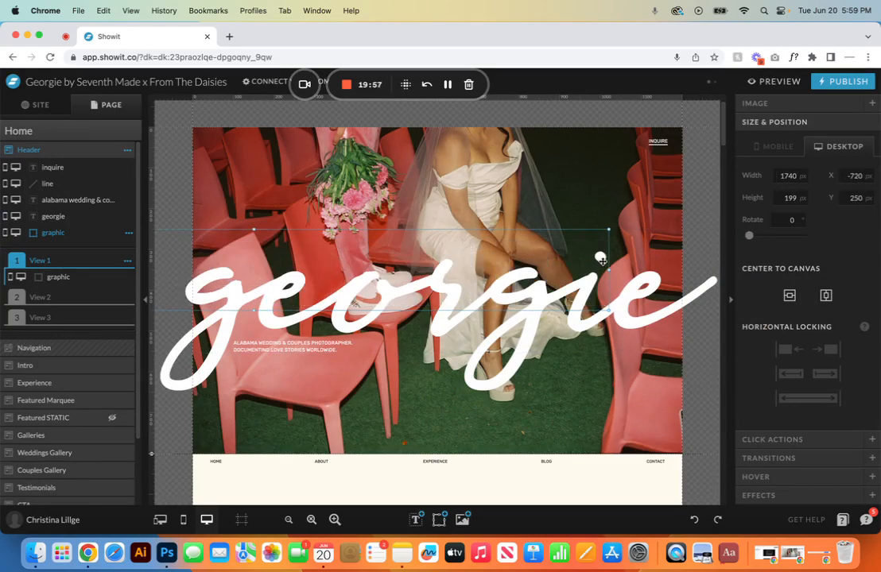
{"action": "left_click", "coordinate": [825, 295]}
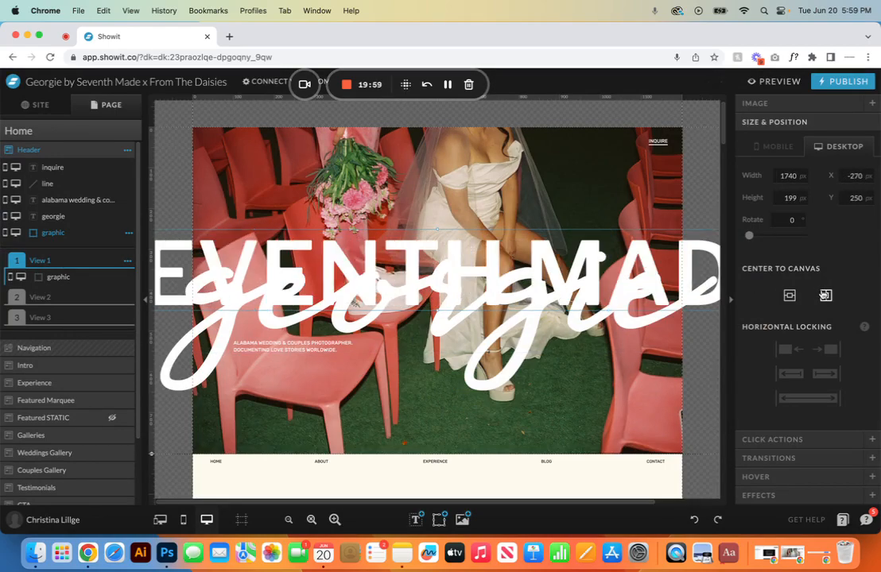
{"action": "left_click", "coordinate": [788, 297]}
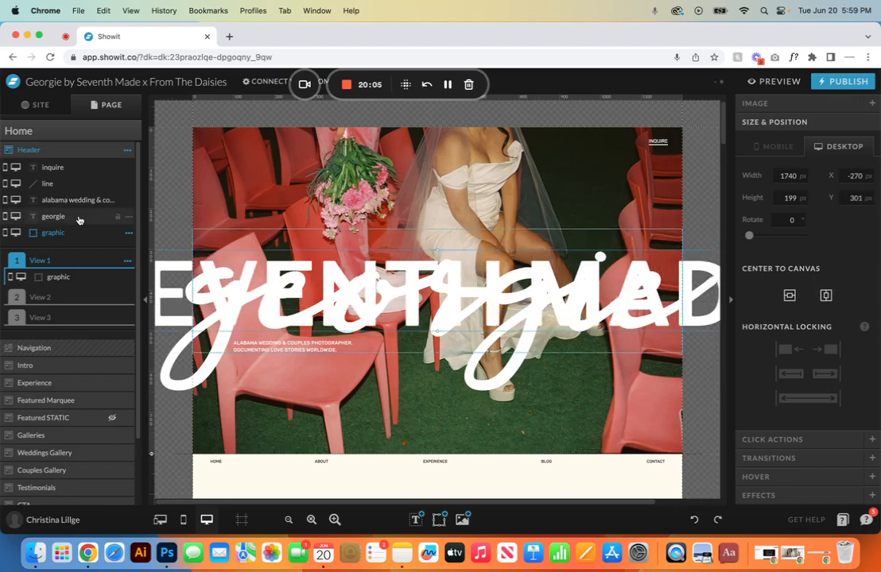
- Hide the georgie title in the desktop layout and preview the Home page, also opening the preview in its own browser tab
{"action": "left_click", "coordinate": [32, 221]}
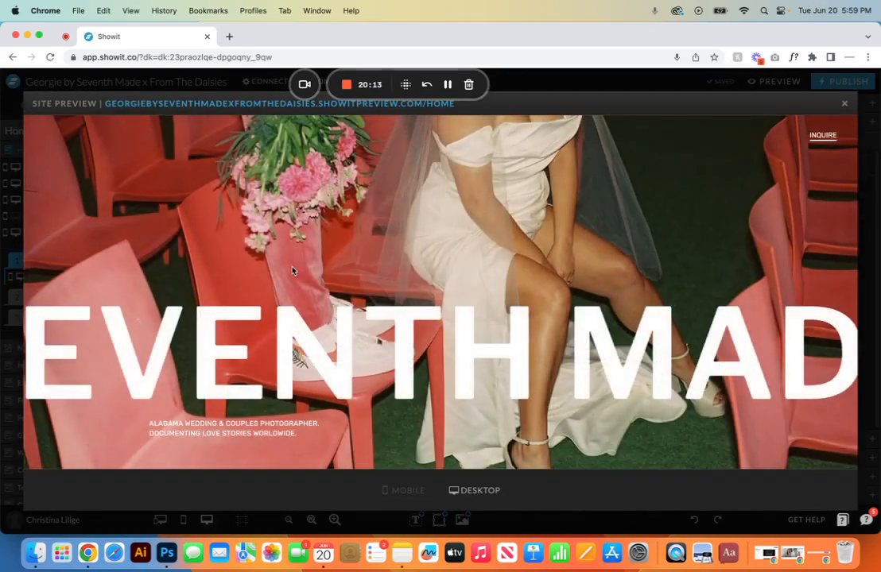
{"action": "scroll", "coordinate": [291, 271], "scroll_direction": "down", "scroll_amount": 3}
{"action": "left_click", "coordinate": [238, 108]}
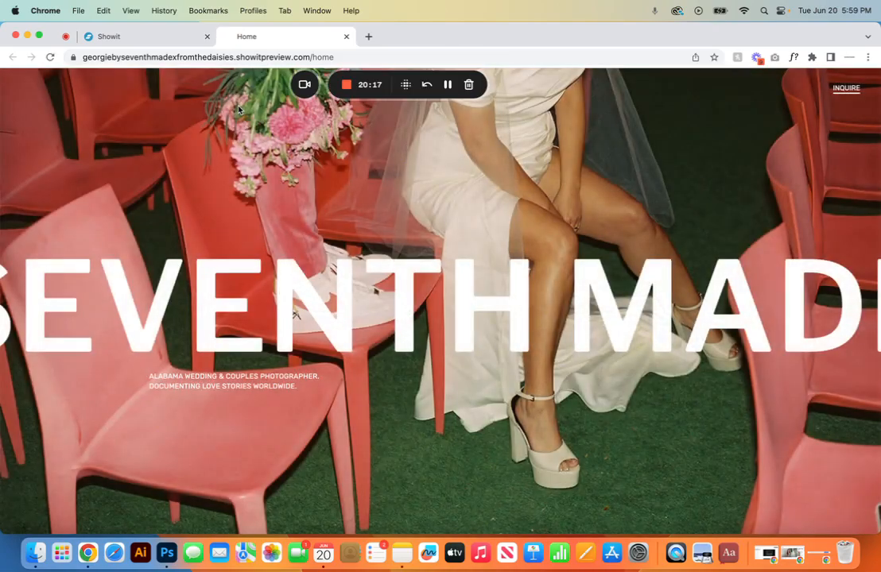
{"action": "left_click", "coordinate": [139, 39]}
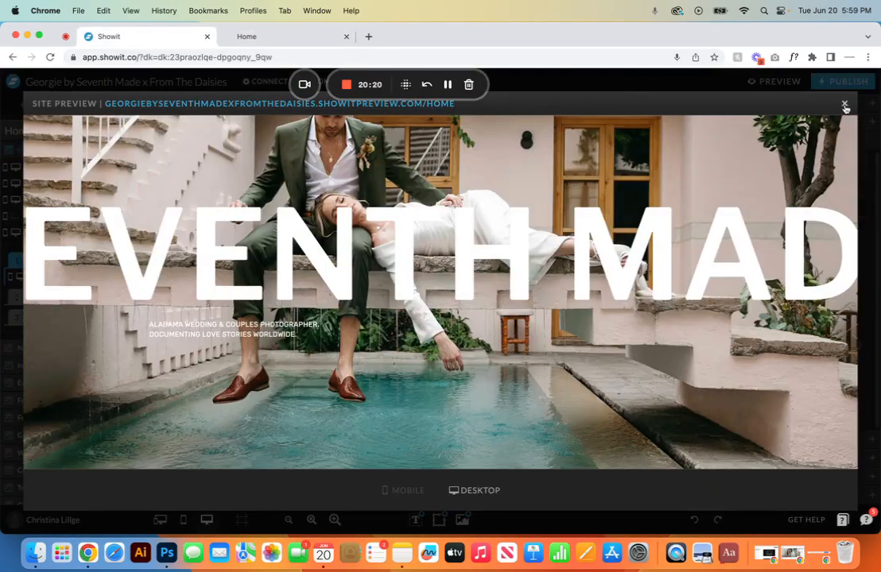
{"action": "left_click", "coordinate": [844, 106]}
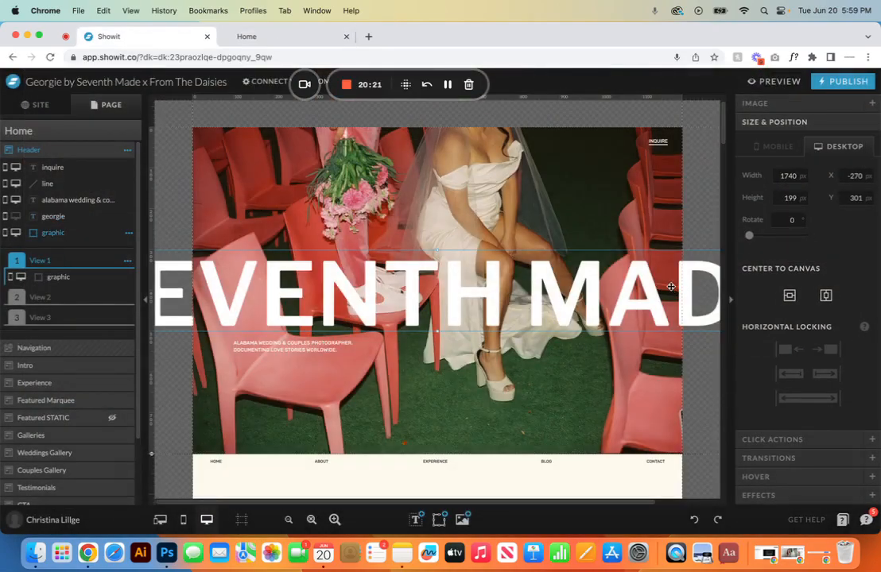
- Shrink the SEVENTH MADE logo to about 1214 px wide and centre it horizontally on the header canvas
{"action": "key", "text": "super+minus"}
{"action": "key", "text": "super+minus"}
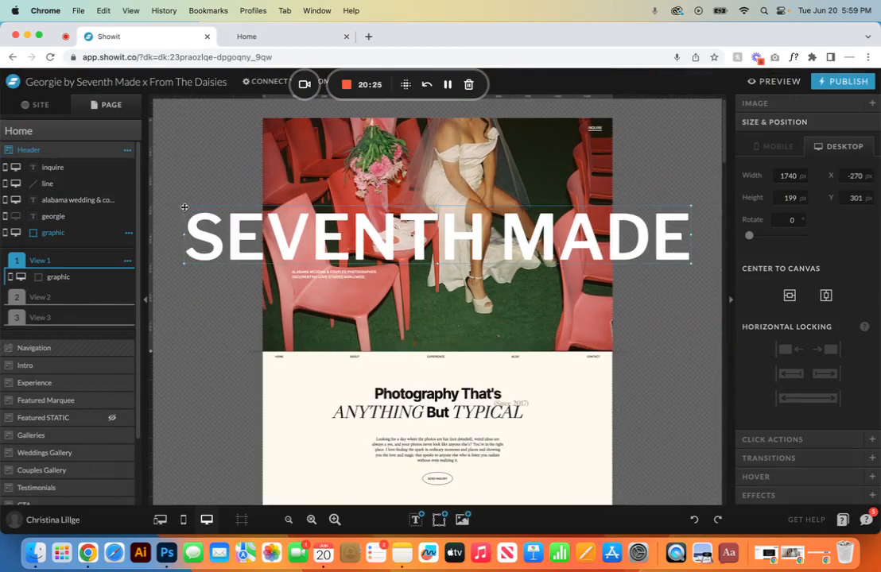
{"action": "left_click_drag", "start_coordinate": [186, 207], "coordinate": [313, 234]}
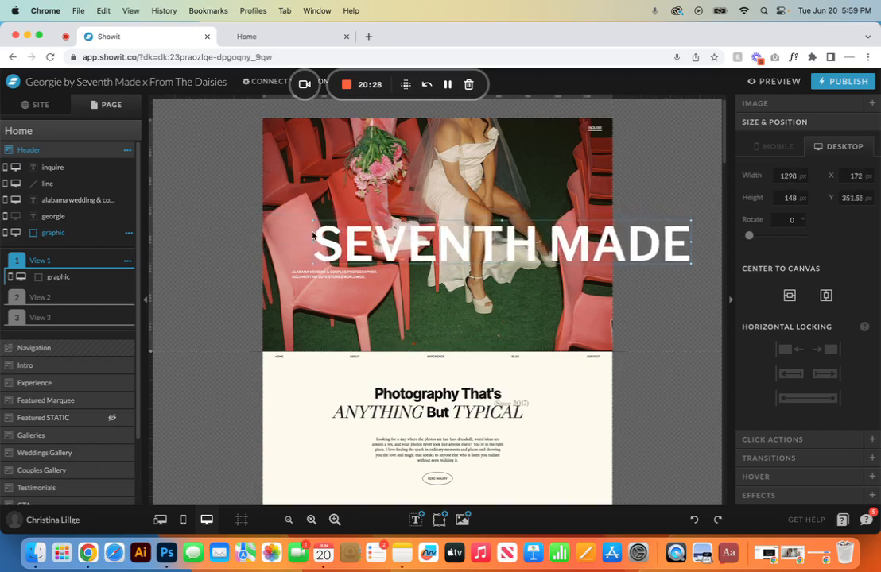
{"action": "left_click", "coordinate": [826, 295]}
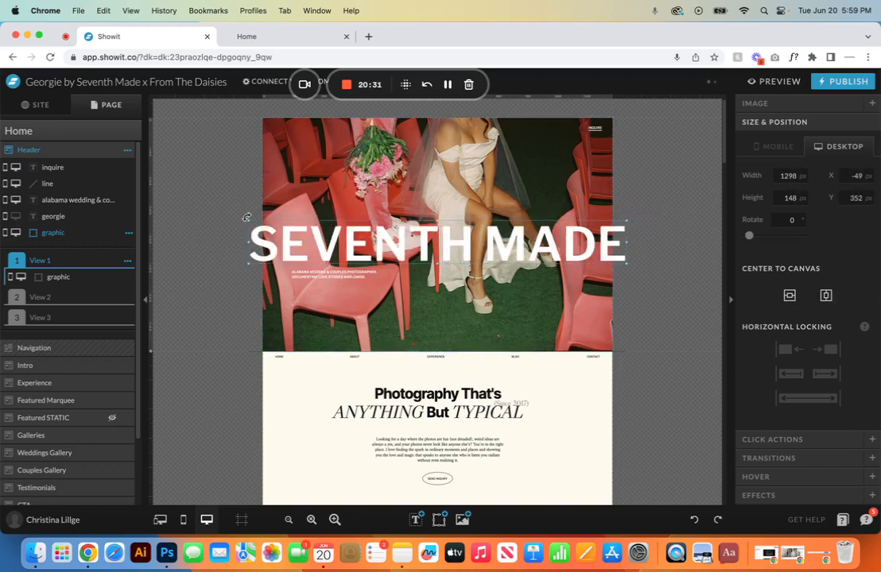
{"action": "left_click_drag", "start_coordinate": [249, 220], "coordinate": [273, 224]}
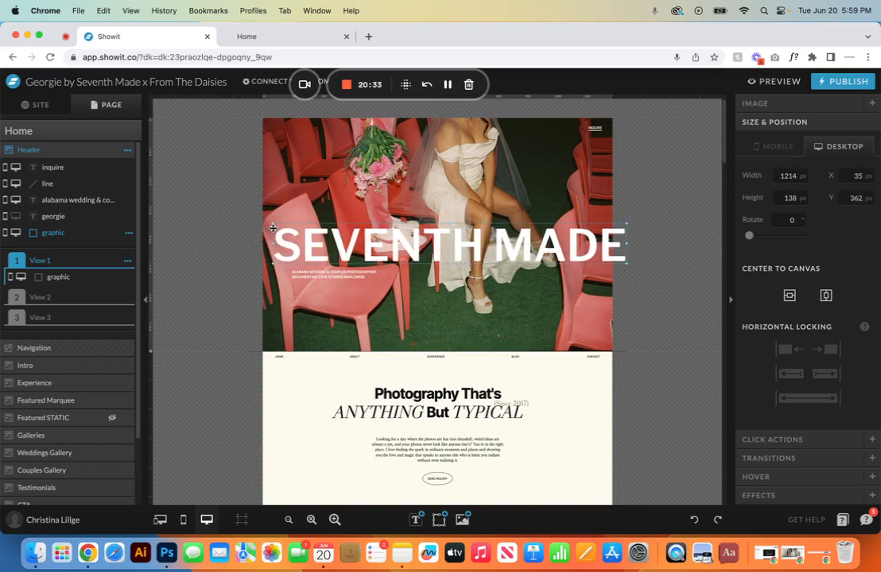
{"action": "left_click", "coordinate": [825, 296]}
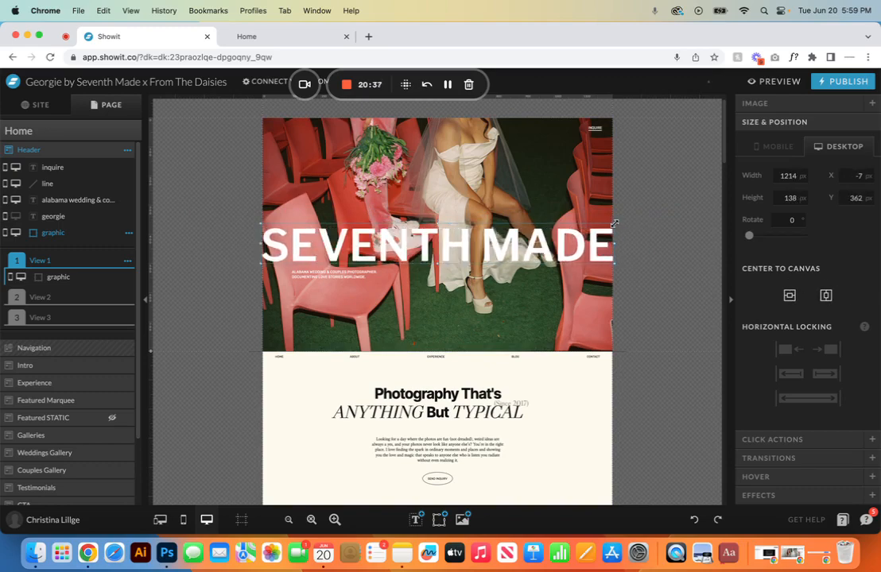
- Enlarge the SEVENTH MADE logo to about 1230 px wide, centre it horizontally and check it in the Home page preview
{"action": "left_click_drag", "start_coordinate": [613, 224], "coordinate": [618, 222]}
{"action": "left_click", "coordinate": [826, 296]}
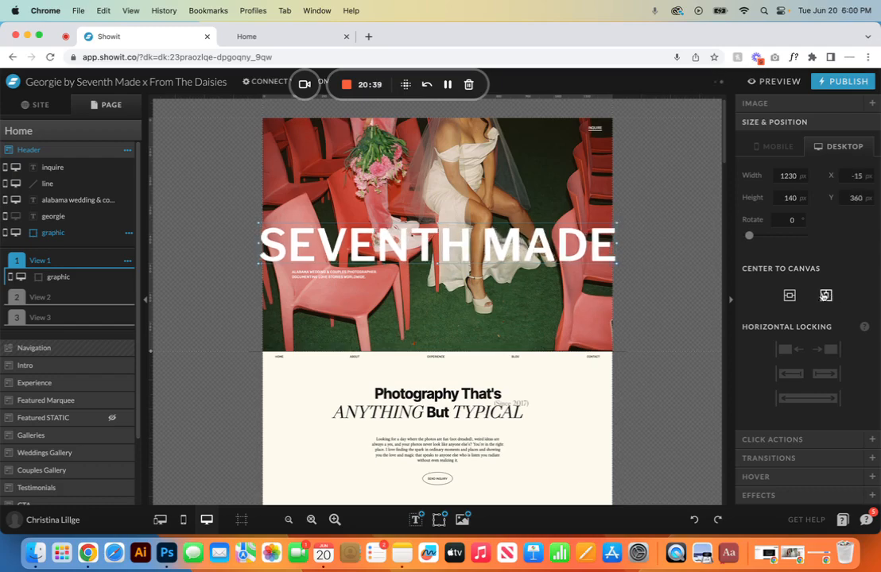
{"action": "left_click", "coordinate": [772, 82]}
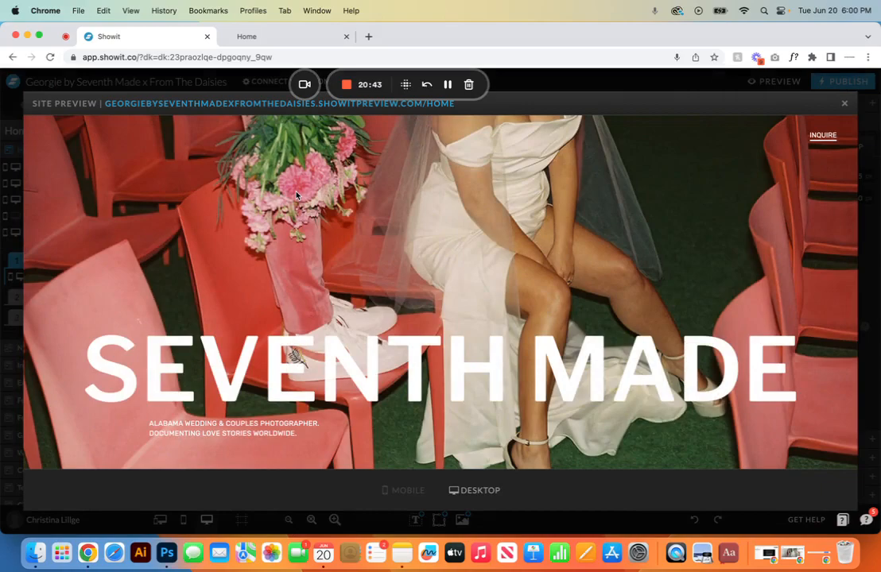
{"action": "scroll", "coordinate": [295, 195], "scroll_direction": "down", "scroll_amount": 3}
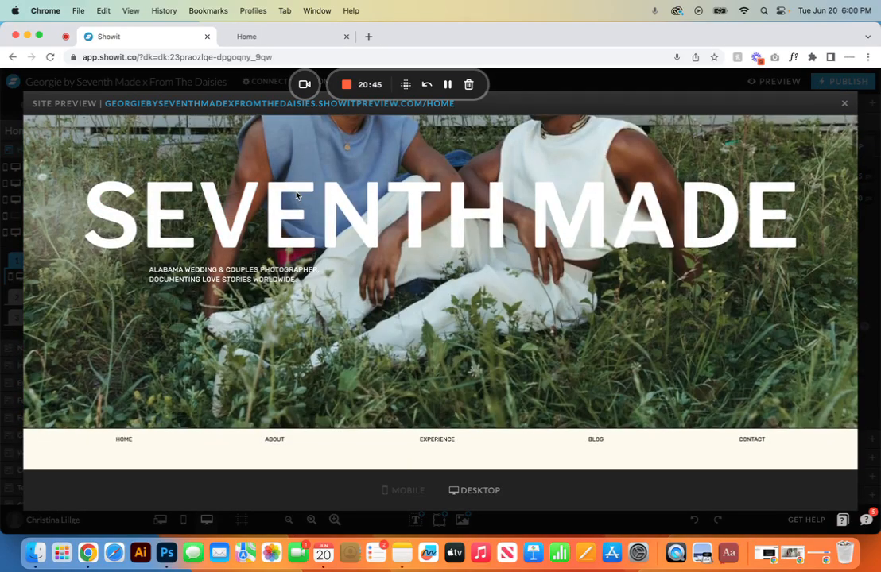
{"action": "left_click", "coordinate": [844, 105]}
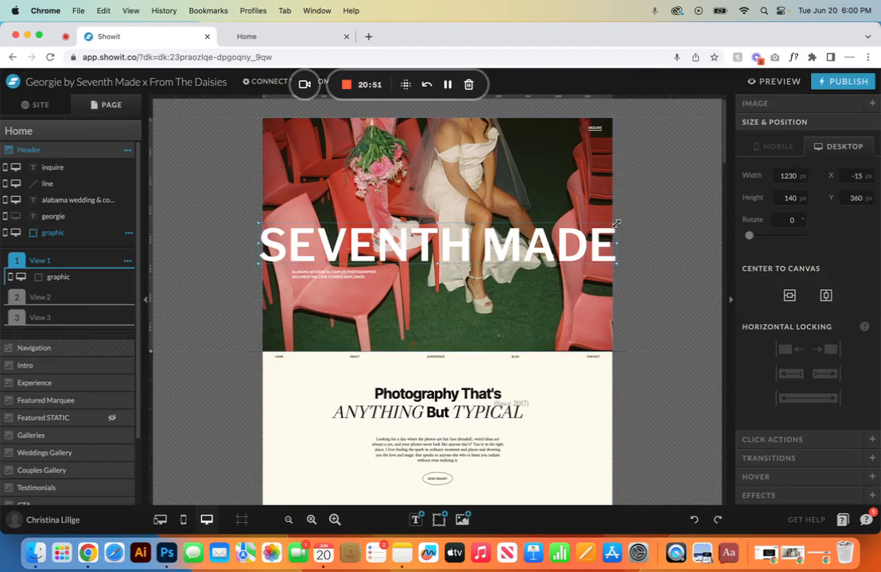
- Enlarge the desktop logo to about 1458 px wide, centre it horizontally and preview the page, including in a separate browser tab
{"action": "left_click_drag", "start_coordinate": [616, 224], "coordinate": [682, 215]}
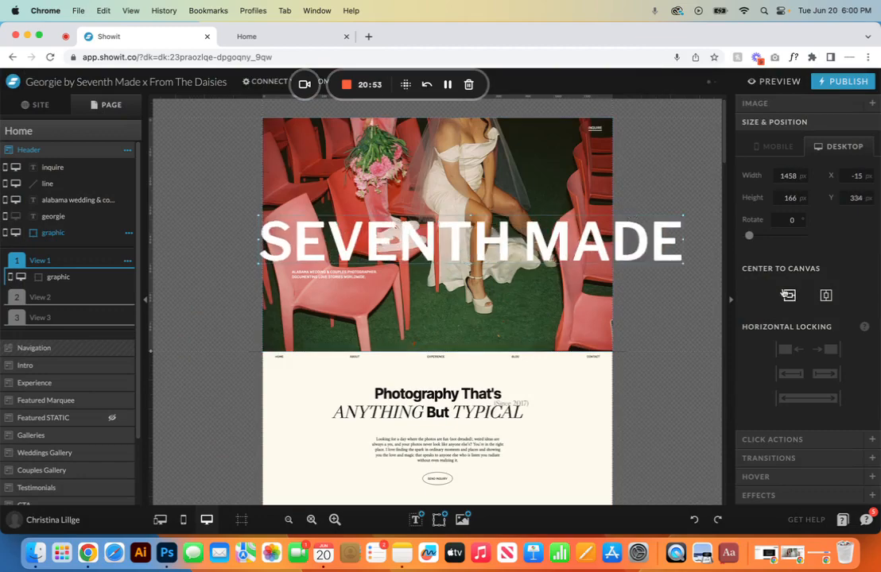
{"action": "left_click", "coordinate": [775, 81]}
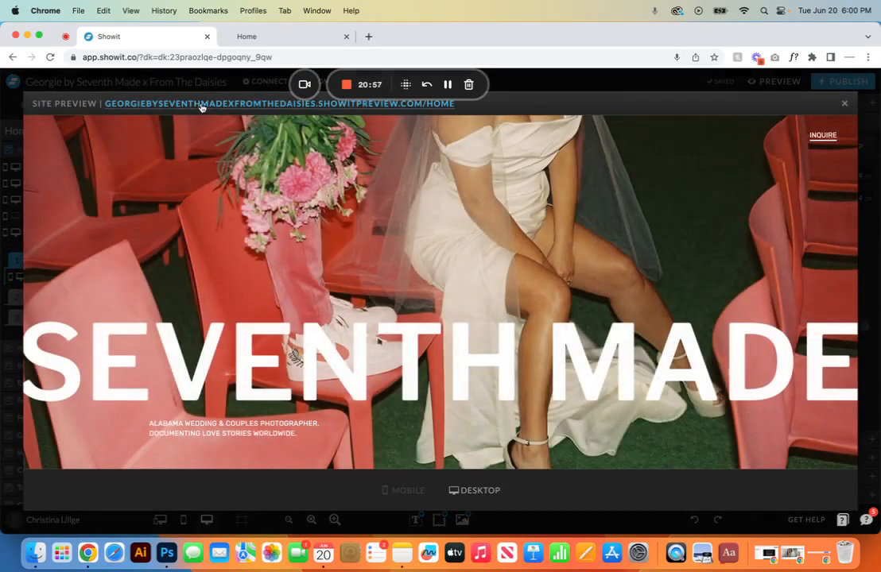
{"action": "left_click", "coordinate": [201, 105]}
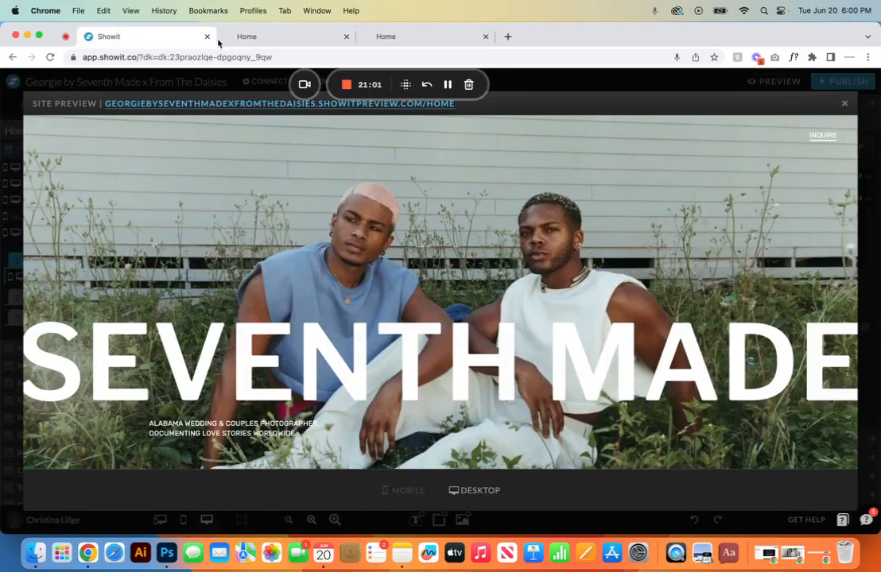
{"action": "left_click", "coordinate": [140, 35]}
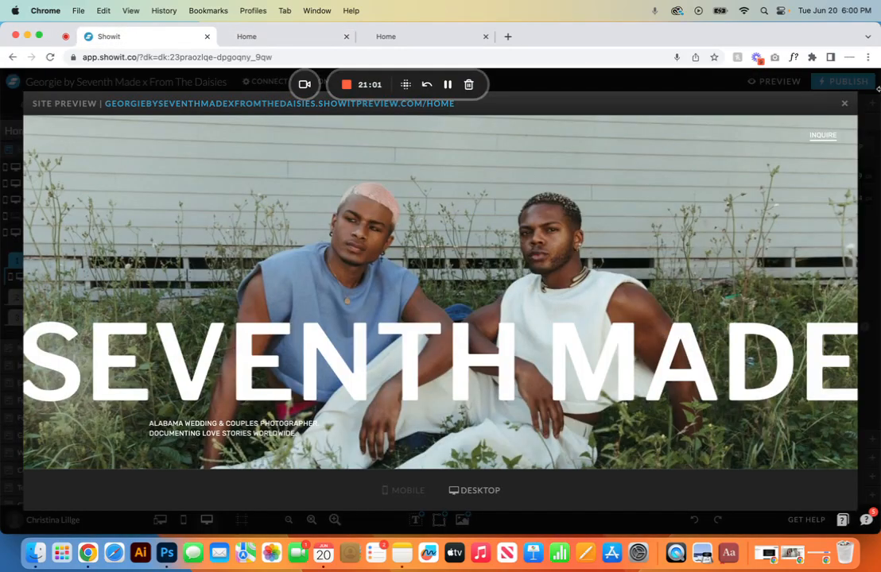
{"action": "left_click", "coordinate": [845, 105]}
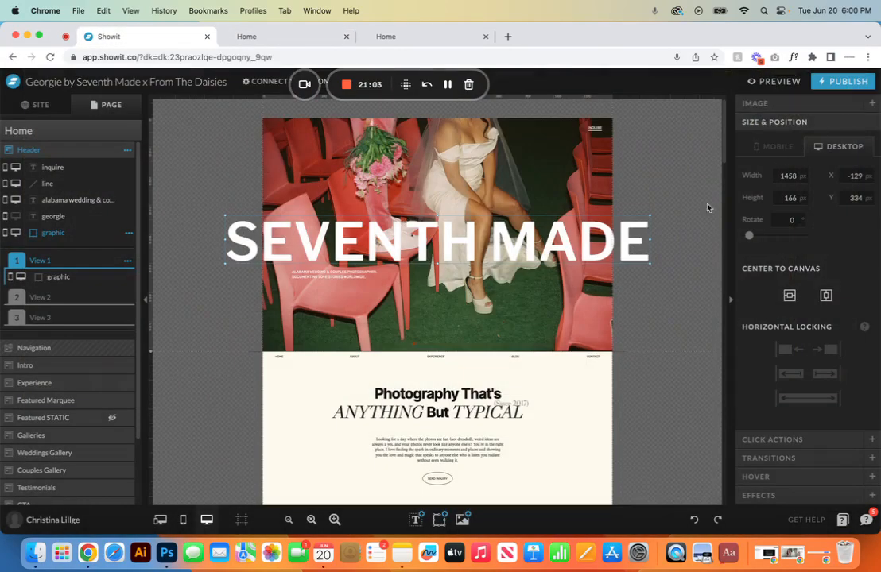
- Enlarge the desktop logo to about 1511 px wide, centre it horizontally and review the Home page preview in a separate browser tab
{"action": "left_click_drag", "start_coordinate": [650, 215], "coordinate": [657, 214]}
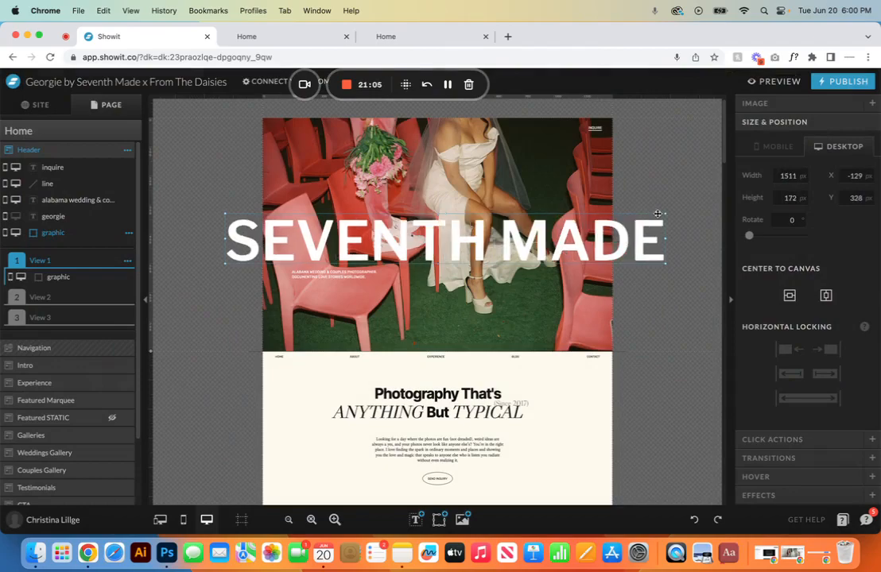
{"action": "left_click", "coordinate": [775, 83]}
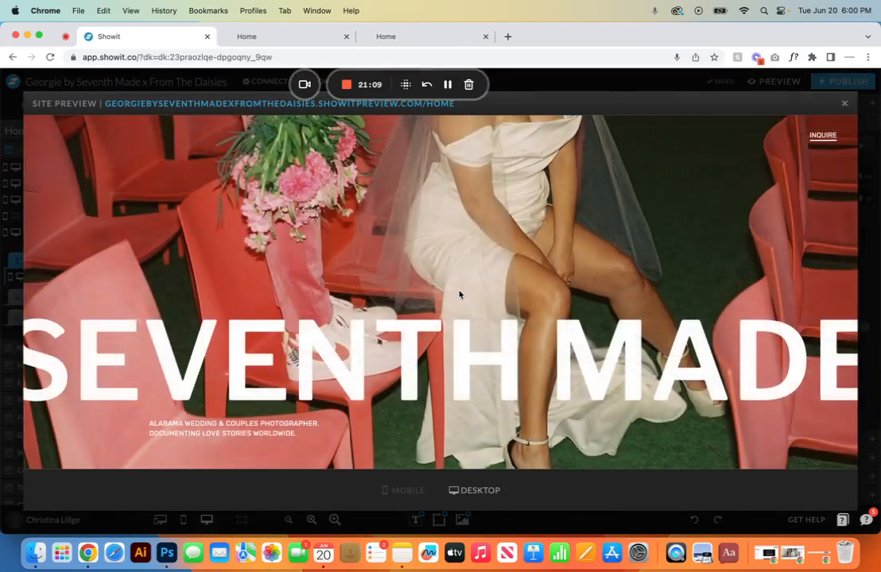
{"action": "scroll", "coordinate": [460, 295], "scroll_direction": "down", "scroll_amount": 2}
{"action": "scroll", "coordinate": [459, 295], "scroll_direction": "up", "scroll_amount": 3}
{"action": "left_click", "coordinate": [199, 103]}
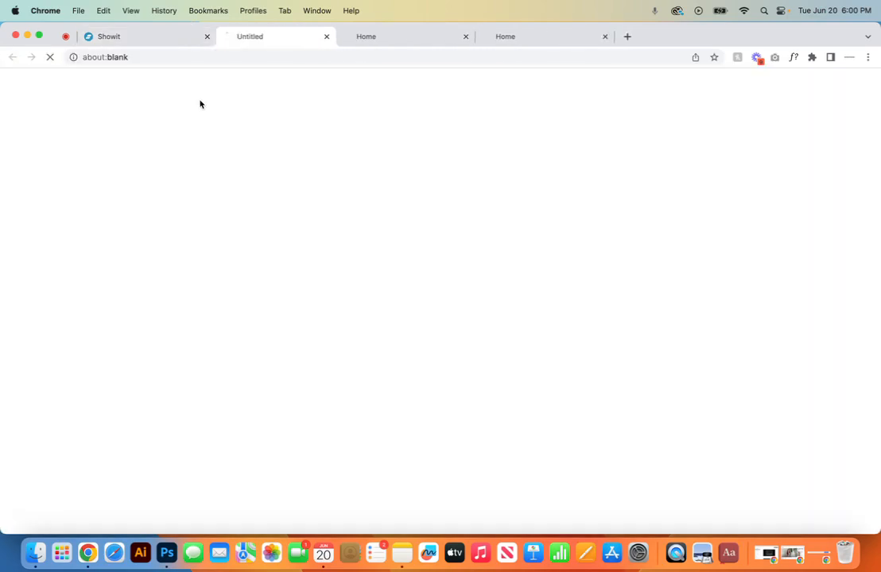
{"action": "scroll", "coordinate": [287, 326], "scroll_direction": "down", "scroll_amount": 2}
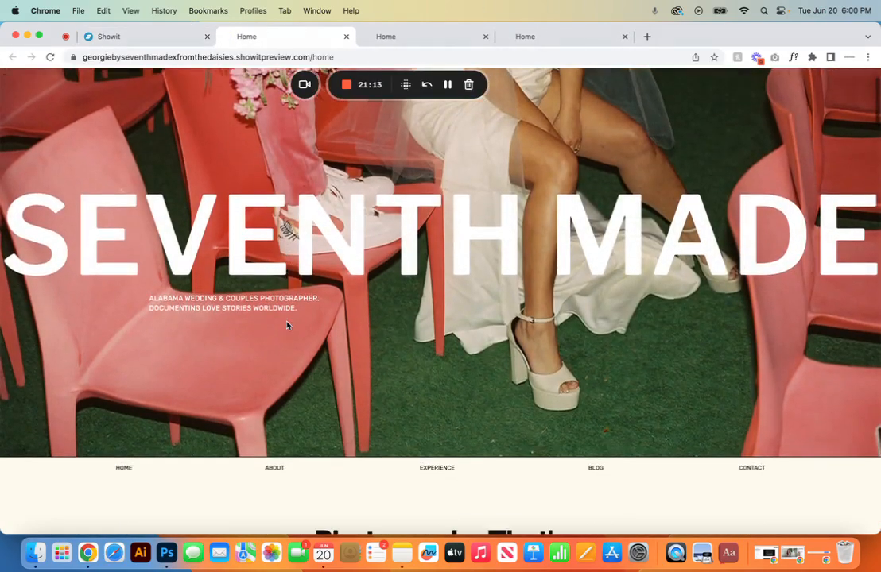
{"action": "scroll", "coordinate": [287, 326], "scroll_direction": "up", "scroll_amount": 2}
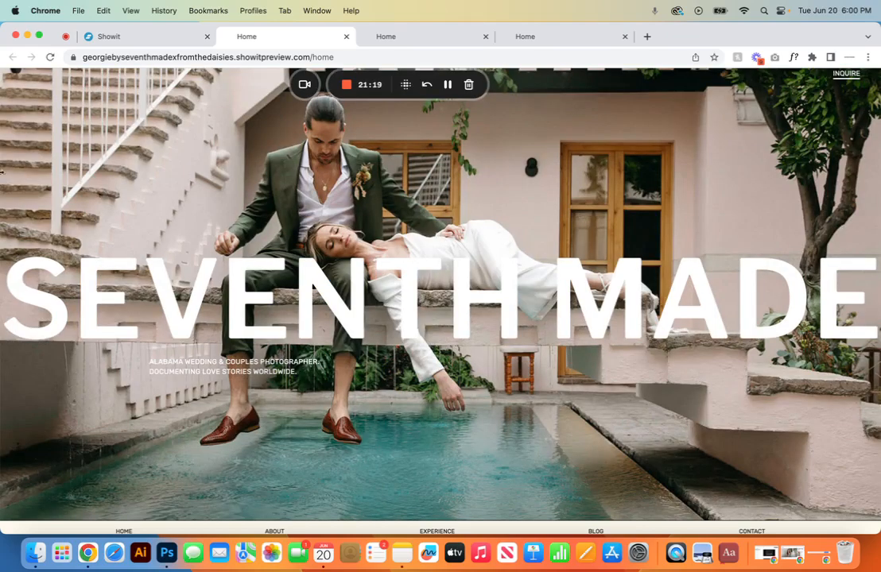
{"action": "left_click", "coordinate": [141, 42]}
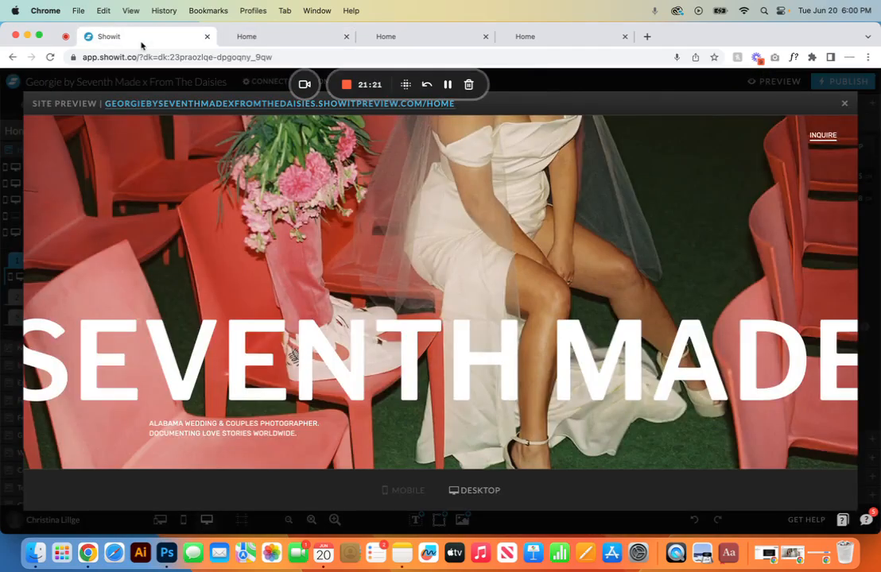
{"action": "left_click", "coordinate": [845, 106]}
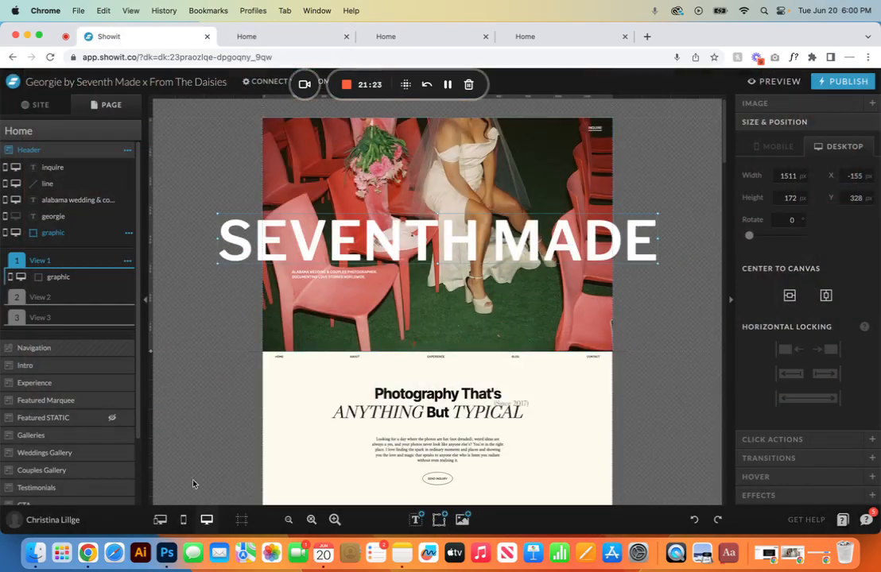
- Hide the georgie title in the mobile layout and enlarge the mobile logo to about 293 px wide, centred horizontally
{"action": "left_click", "coordinate": [160, 519]}
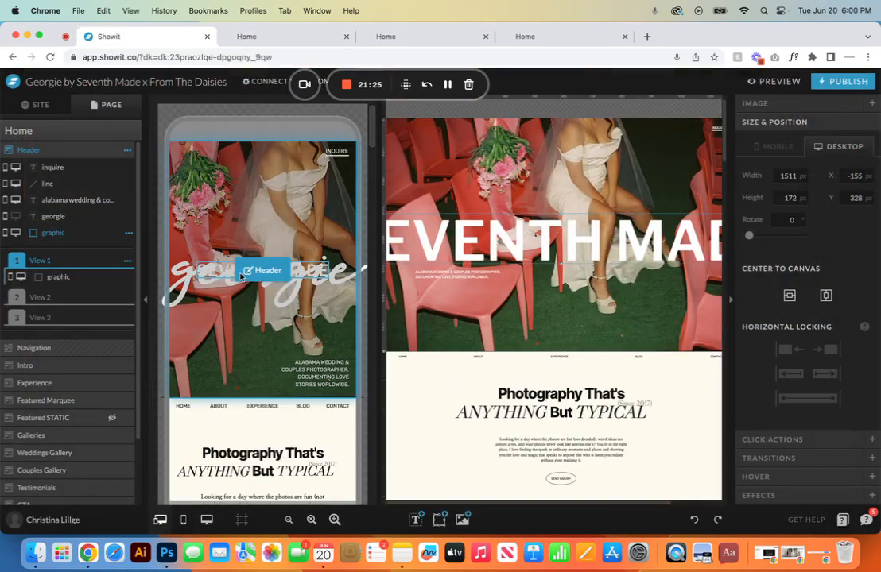
{"action": "left_click", "coordinate": [5, 216]}
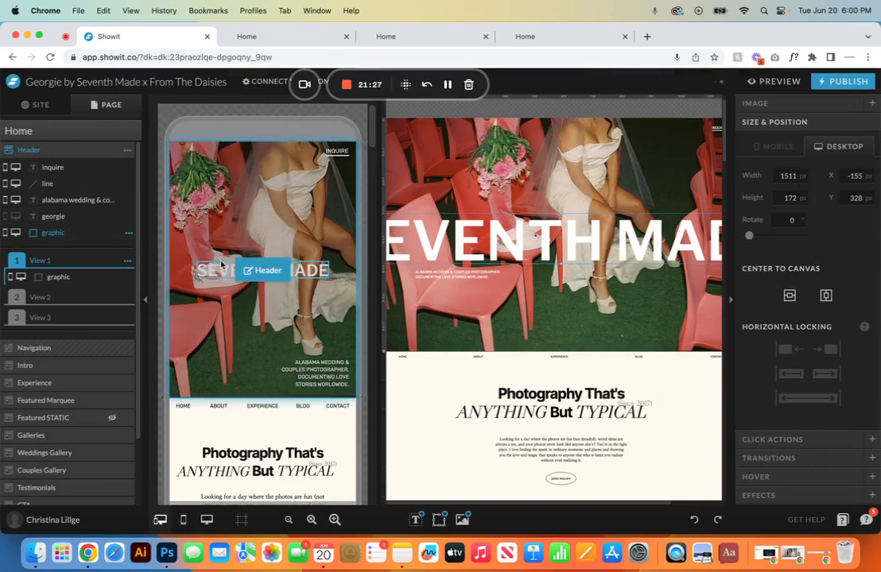
{"action": "left_click", "coordinate": [196, 263]}
{"action": "left_click_drag", "start_coordinate": [196, 263], "coordinate": [157, 258]}
{"action": "left_click", "coordinate": [826, 295]}
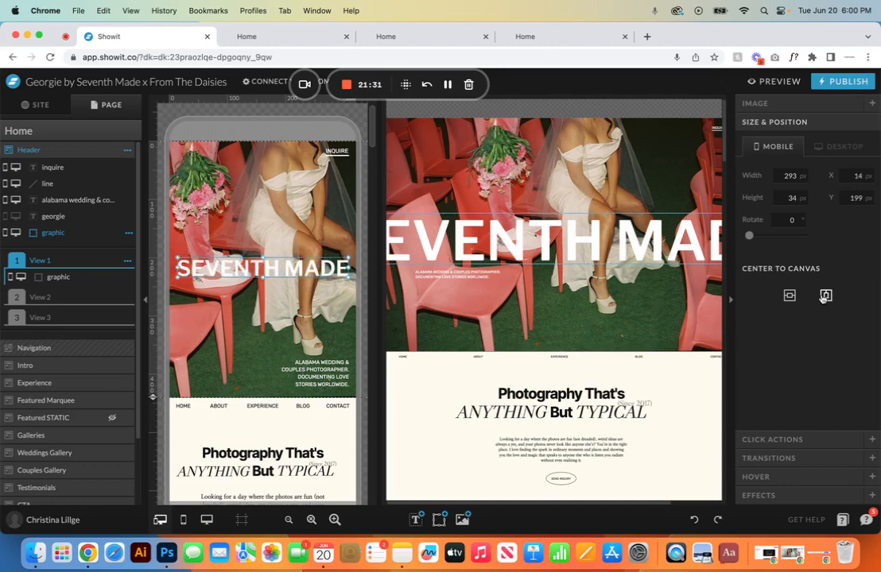
- Enlarge the mobile logo to about 371 px wide, centre it horizontally and check it in the mobile preview
{"action": "left_click_drag", "start_coordinate": [178, 257], "coordinate": [144, 251]}
{"action": "left_click", "coordinate": [825, 295]}
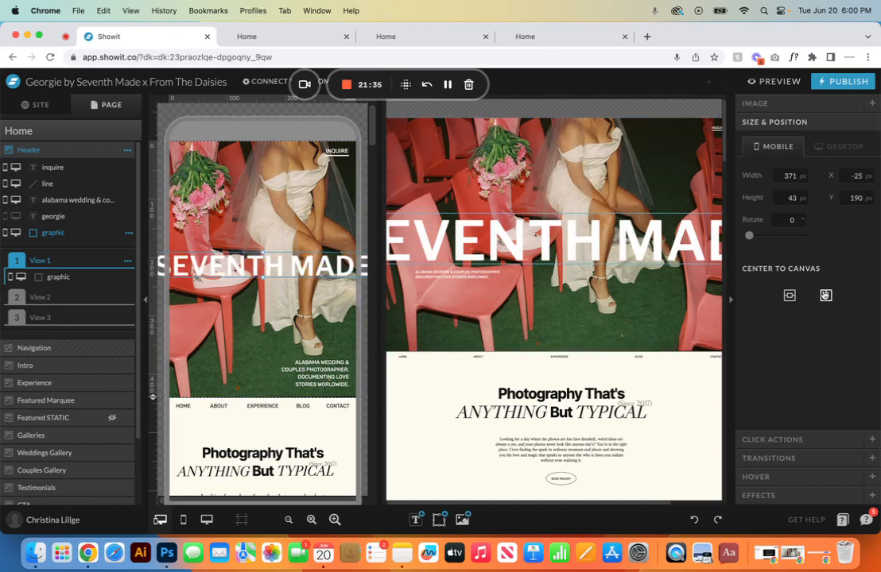
{"action": "left_click", "coordinate": [775, 80]}
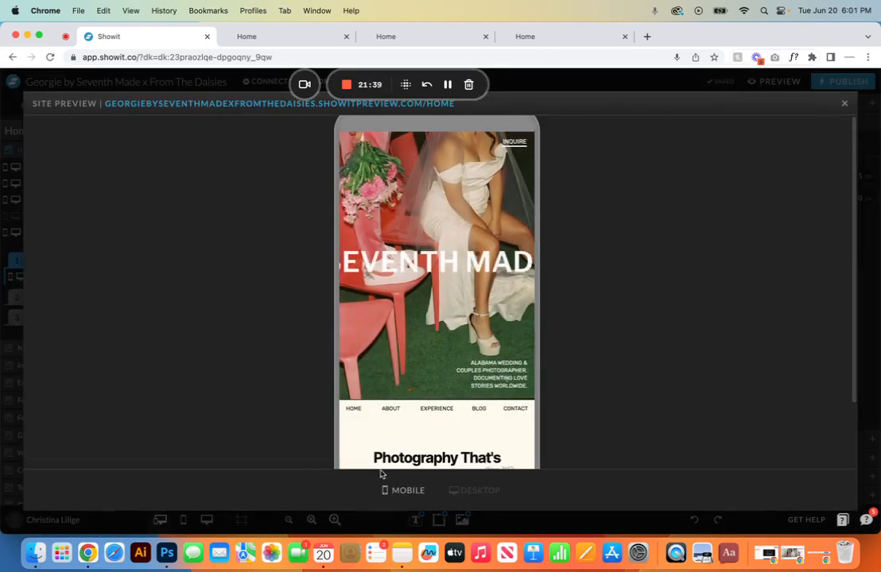
{"action": "left_click", "coordinate": [844, 104]}
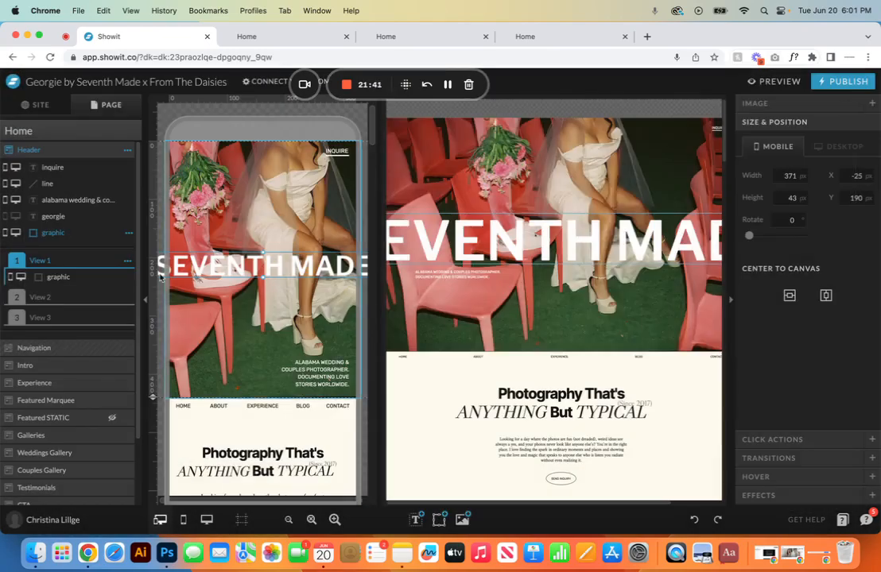
- In the mobile-only layout, shrink the logo to about 324 px wide, centre it horizontally and preview the mobile Home page
{"action": "left_click", "coordinate": [183, 520]}
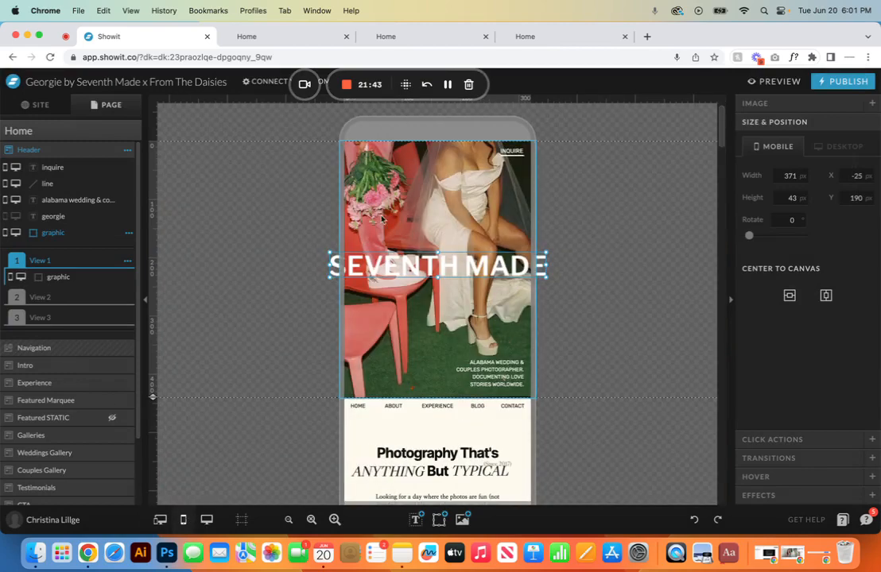
{"action": "left_click_drag", "start_coordinate": [327, 252], "coordinate": [359, 258]}
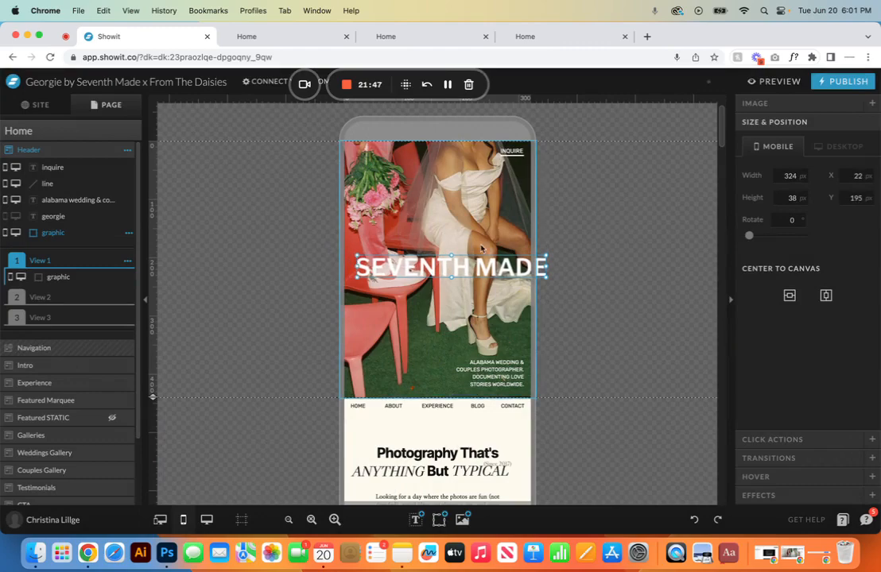
{"action": "left_click", "coordinate": [824, 295]}
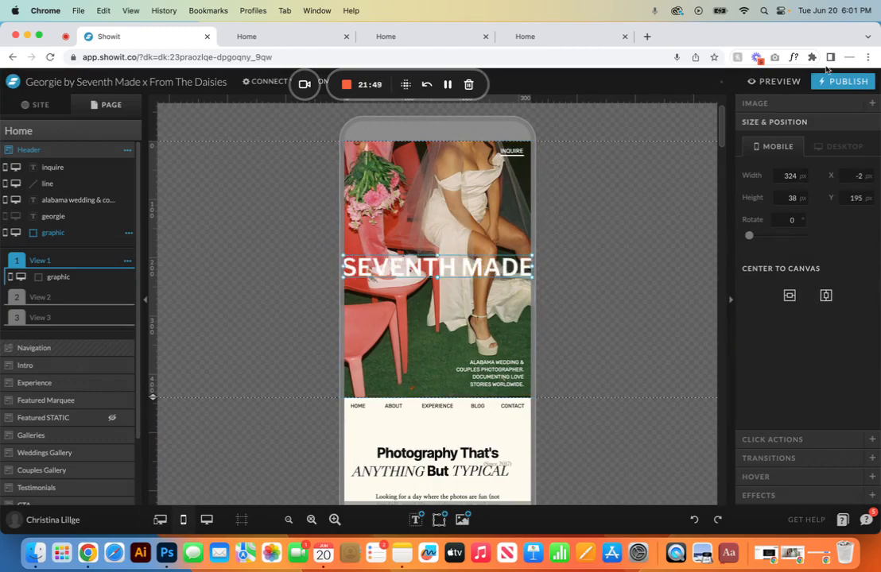
{"action": "left_click", "coordinate": [772, 81]}
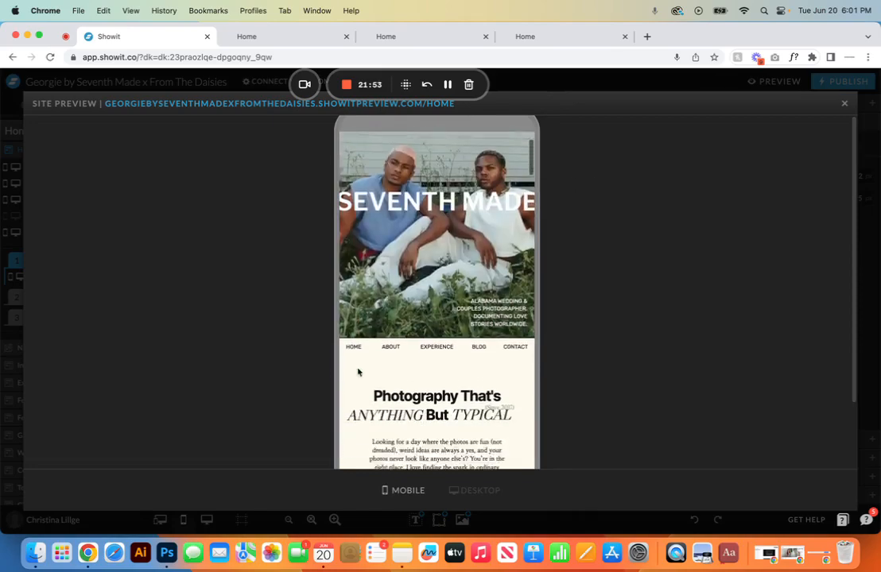
{"action": "scroll", "coordinate": [359, 367], "scroll_direction": "down", "scroll_amount": 1}
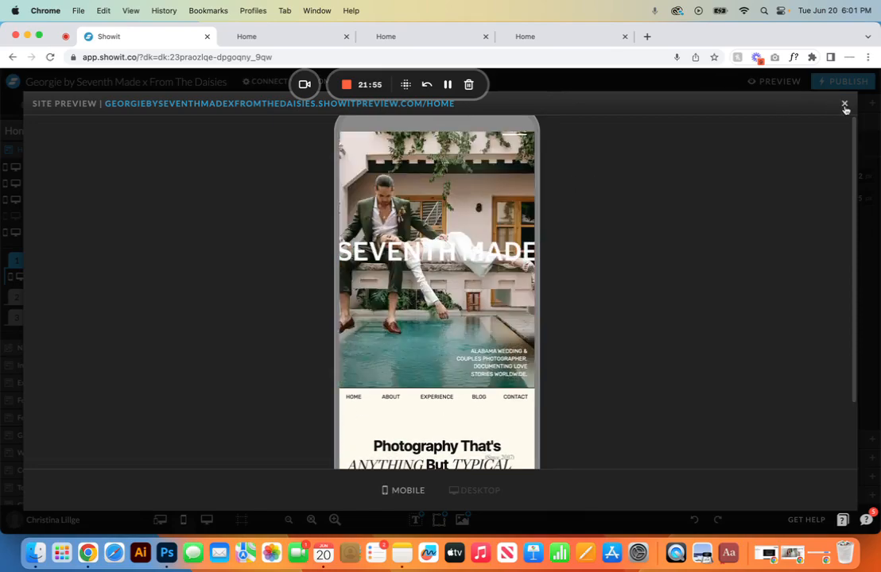
{"action": "left_click", "coordinate": [844, 103]}
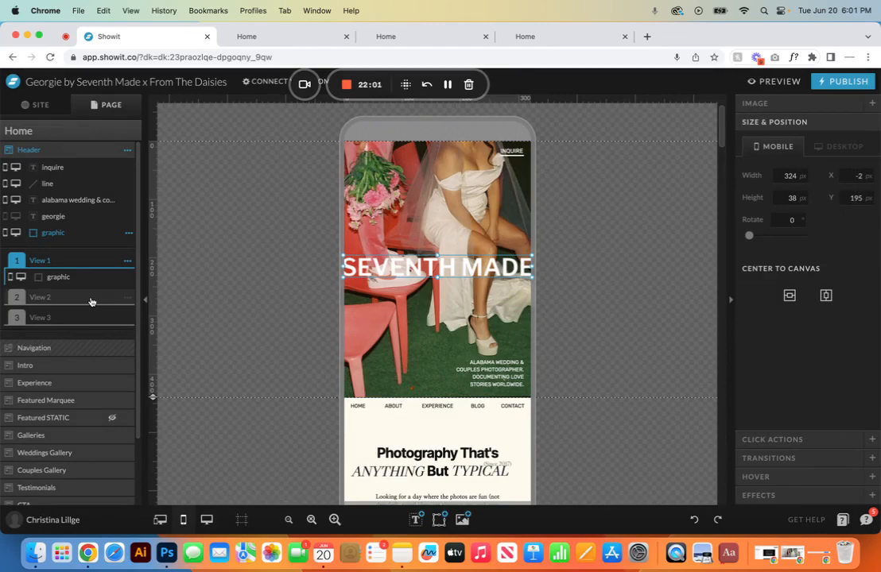
- Show the georgie title again in the mobile and desktop layouts and delete the SEVENTH MADE logo graphic from the Header
{"action": "left_click", "coordinate": [7, 216]}
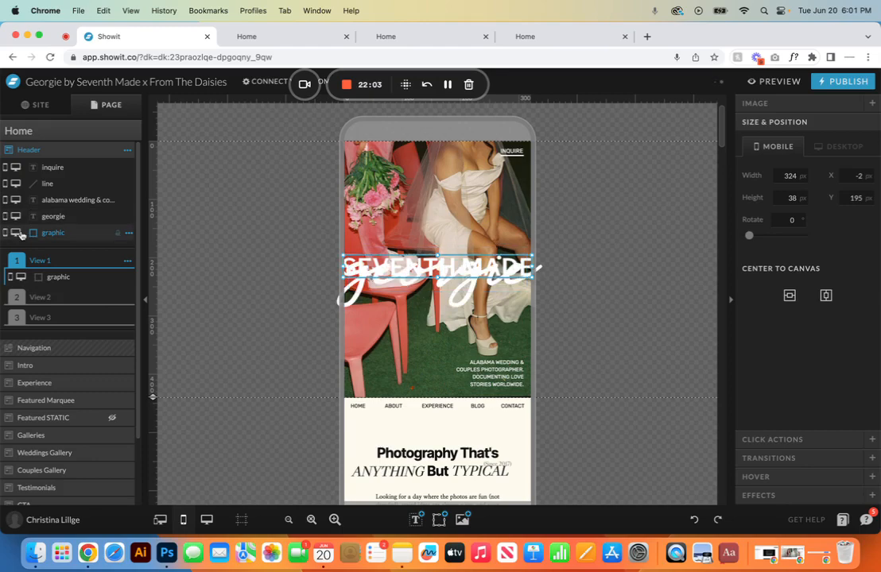
{"action": "key", "text": "Delete"}
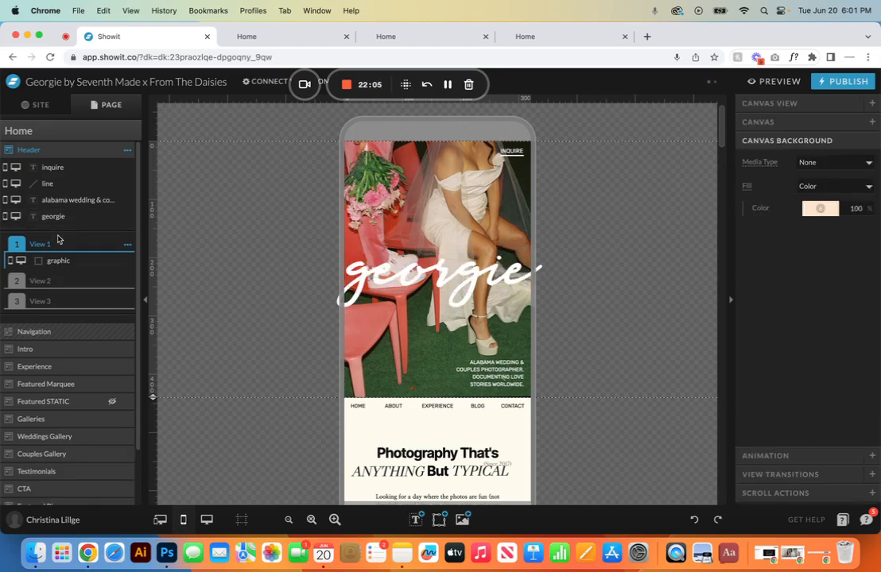
- Look through the Header's View 1, View 2 and View 3 images in the desktop layout, ending on View 1
{"action": "left_click", "coordinate": [207, 520]}
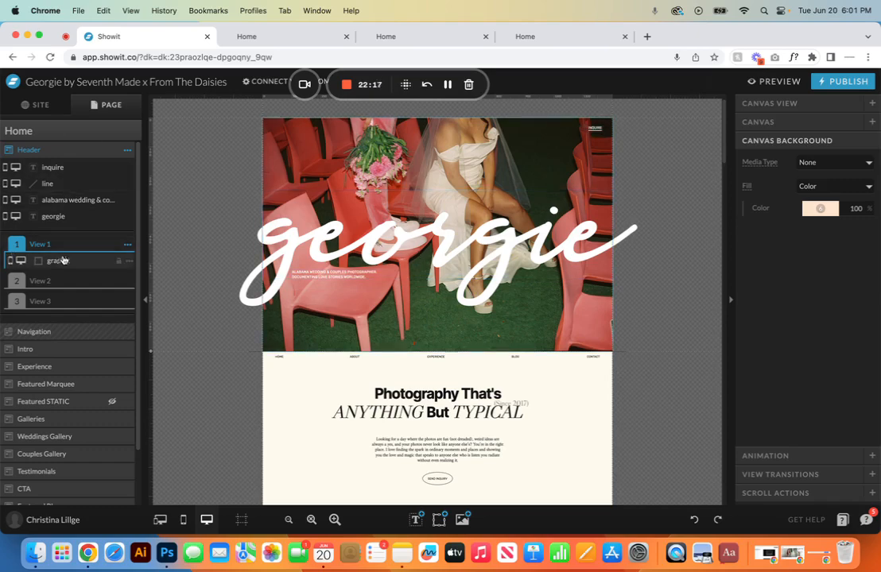
{"action": "left_click", "coordinate": [36, 281]}
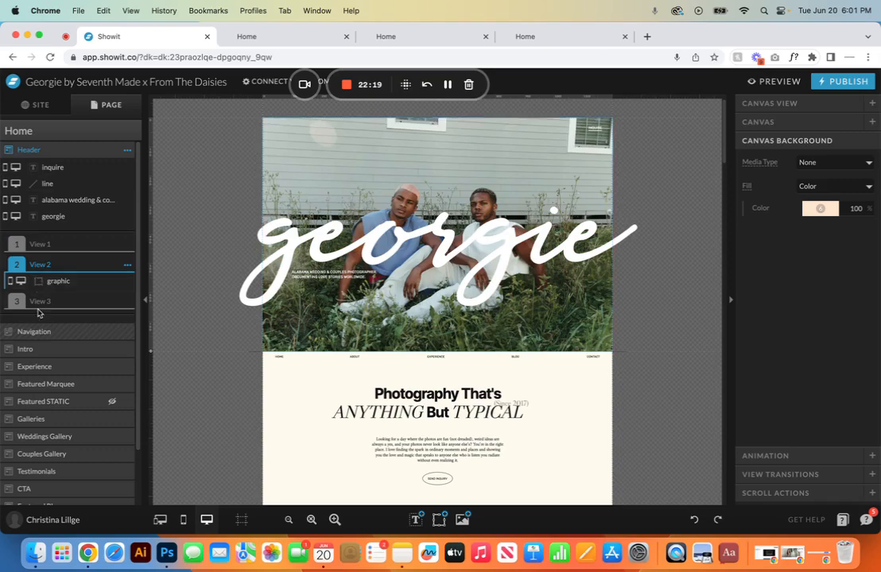
{"action": "left_click", "coordinate": [33, 302]}
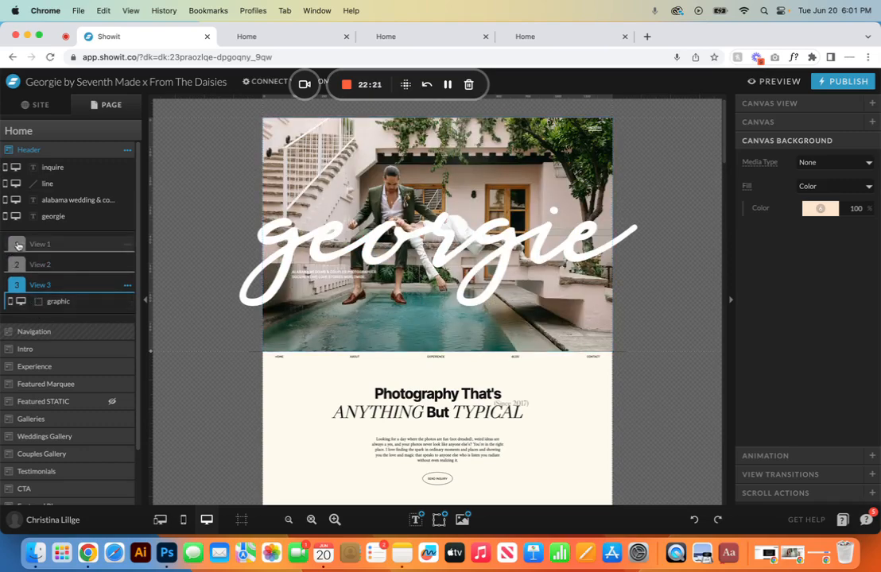
{"action": "left_click", "coordinate": [17, 246]}
{"action": "left_click", "coordinate": [17, 278]}
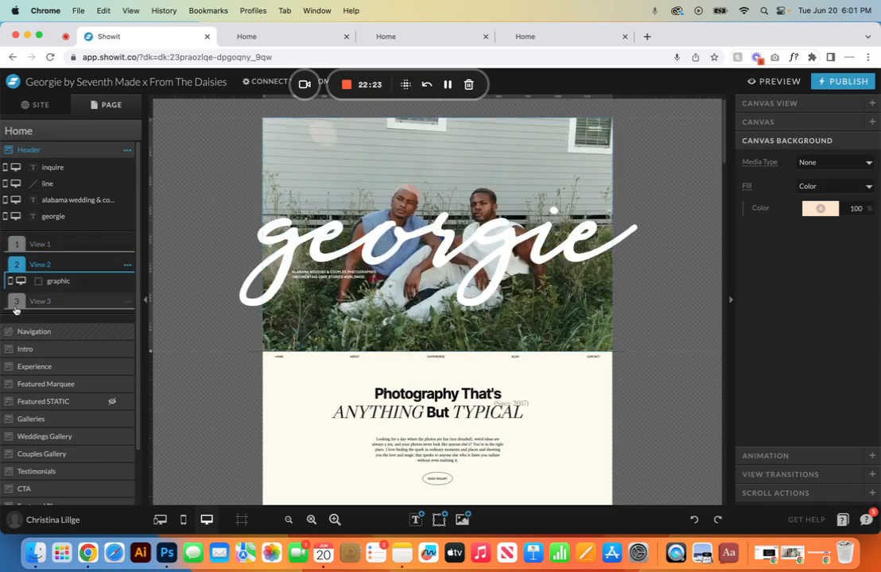
{"action": "left_click", "coordinate": [17, 304]}
{"action": "left_click", "coordinate": [18, 244]}
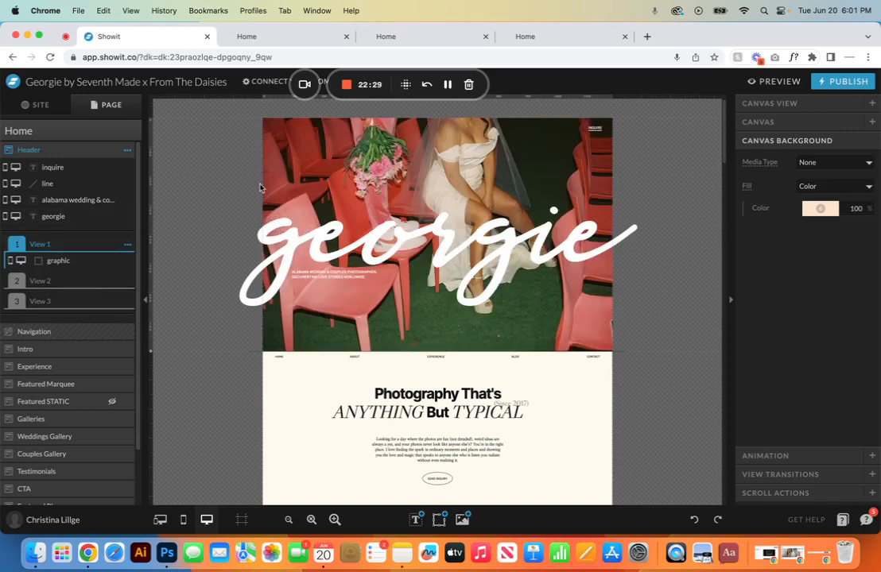
- Swap the Header's View 1 image for fromthedaisies-34_websize.jpg from the Example Georgie folder
{"action": "left_click", "coordinate": [411, 141]}
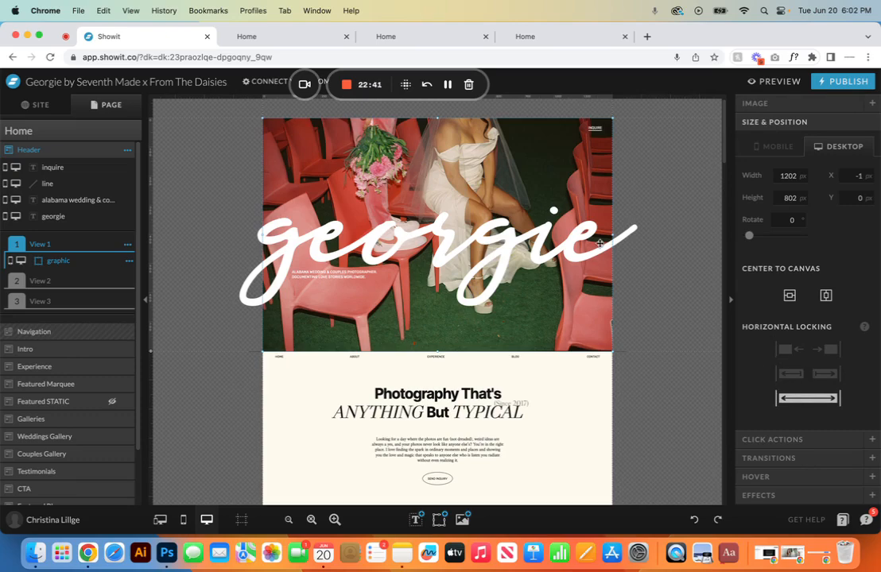
{"action": "double_click", "coordinate": [491, 161]}
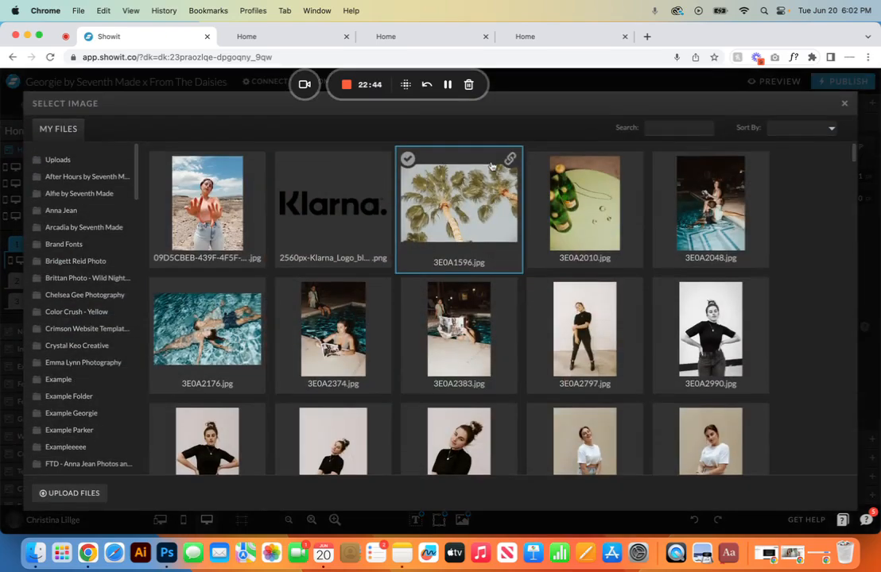
{"action": "left_click", "coordinate": [64, 413]}
{"action": "double_click", "coordinate": [584, 205]}
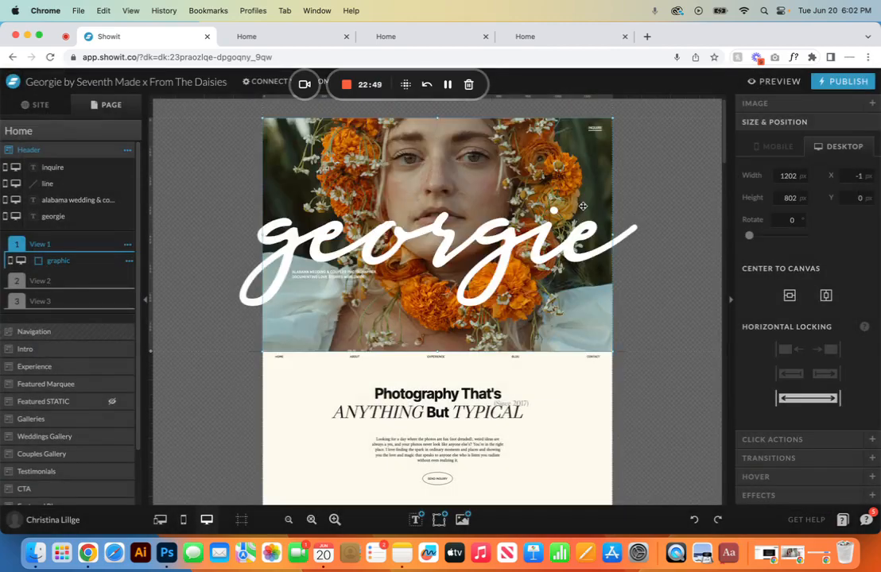
- Shift the View 1 image's desktop position up to 30% and back to 60% to compare how the photo is framed
{"action": "left_click", "coordinate": [786, 106]}
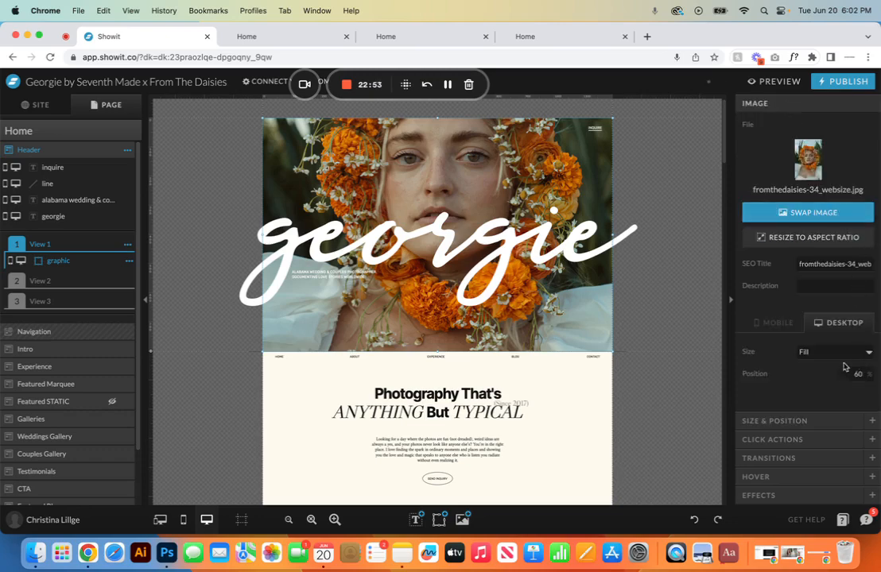
{"action": "left_click", "coordinate": [866, 377]}
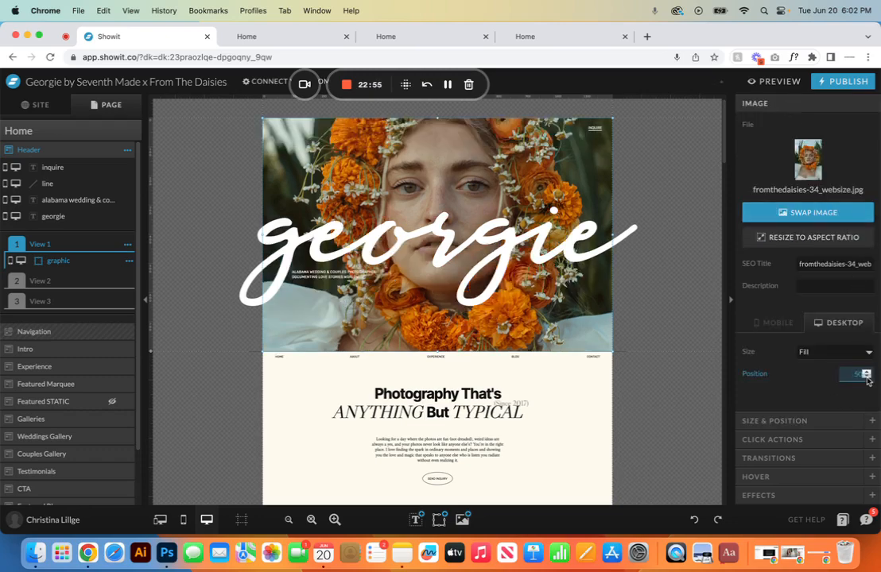
{"action": "left_click", "coordinate": [866, 378]}
{"action": "left_click", "coordinate": [868, 379]}
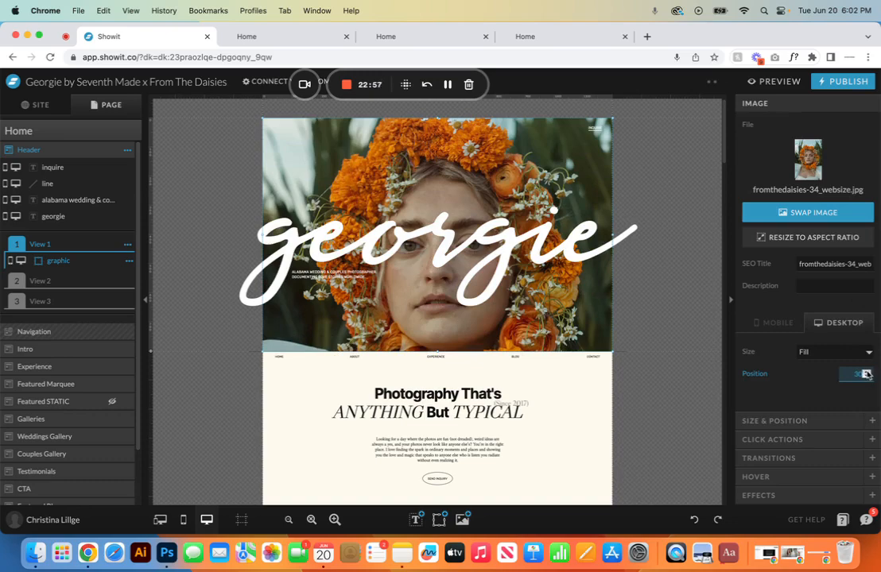
{"action": "left_click", "coordinate": [867, 374]}
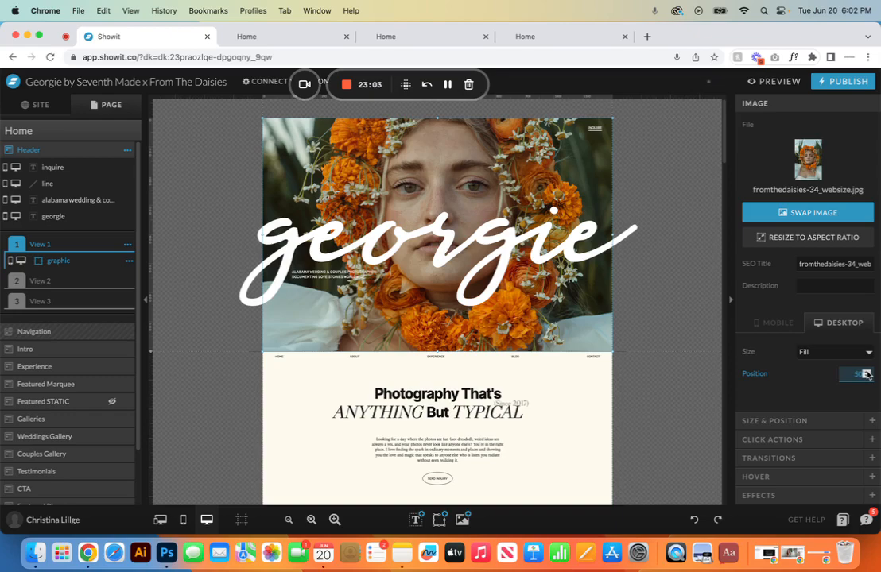
{"action": "left_click", "coordinate": [871, 374]}
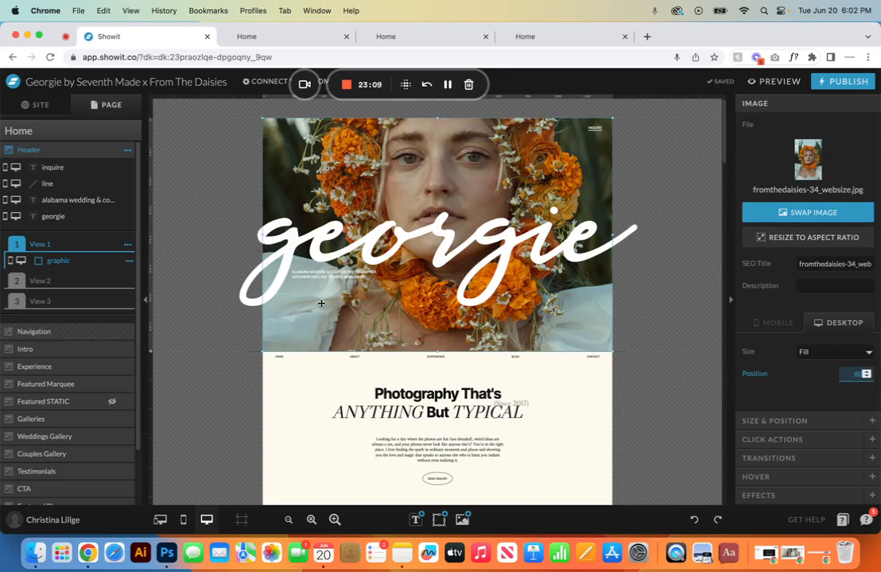
- Show the mobile and desktop layouts side by side and set the View 1 image's mobile position to 90%
{"action": "left_click", "coordinate": [160, 520]}
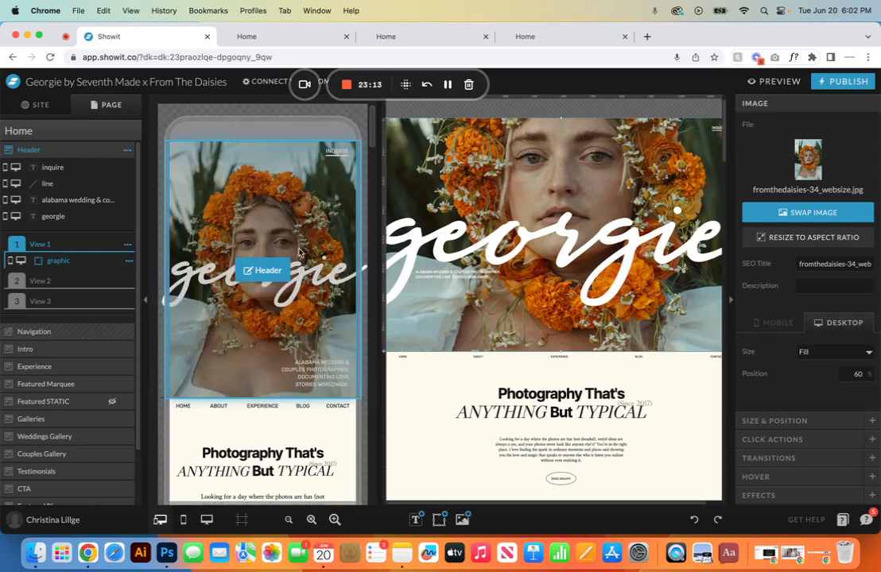
{"action": "left_click", "coordinate": [256, 175]}
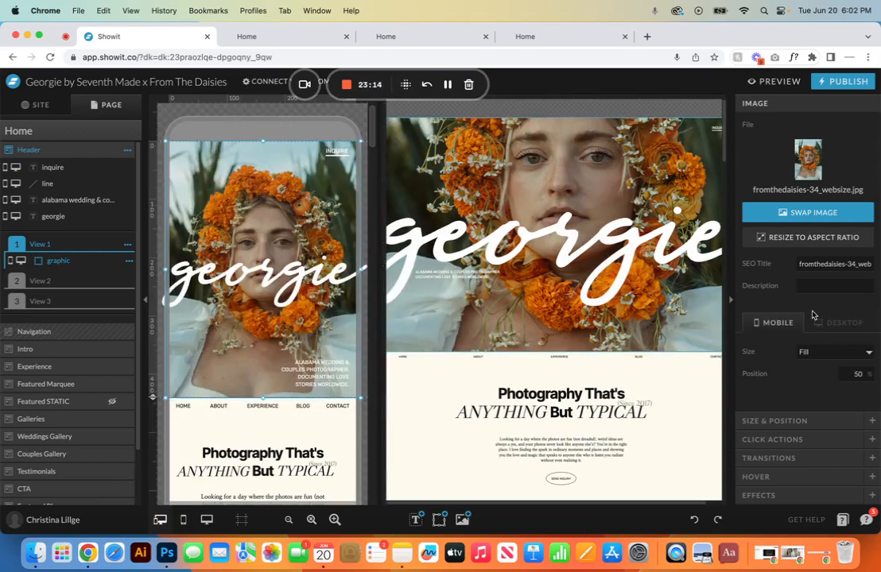
{"action": "left_click", "coordinate": [864, 371]}
{"action": "left_click", "coordinate": [865, 371]}
{"action": "left_click", "coordinate": [864, 371]}
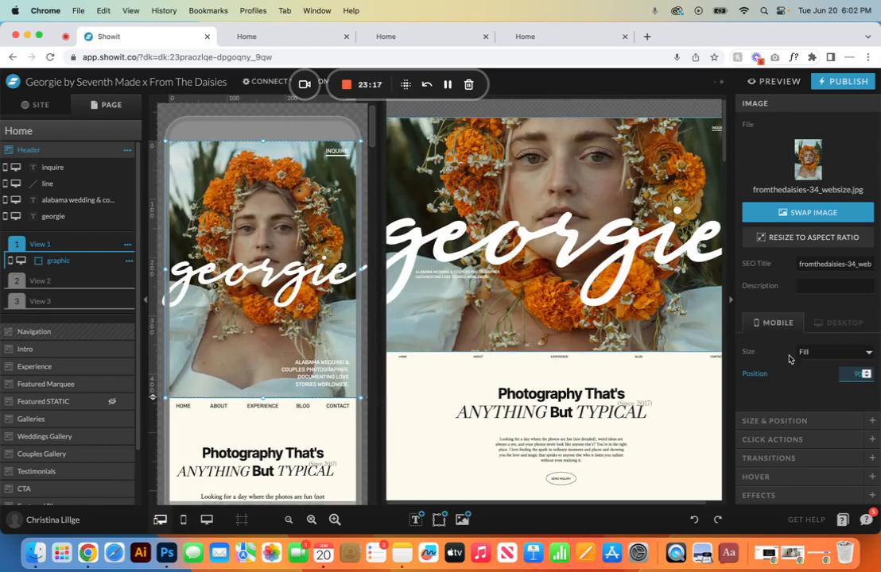
- Swap the Header's View 2 image for fromthedaisies_122-15.jpg and set its desktop position to 40%
{"action": "left_click", "coordinate": [62, 276]}
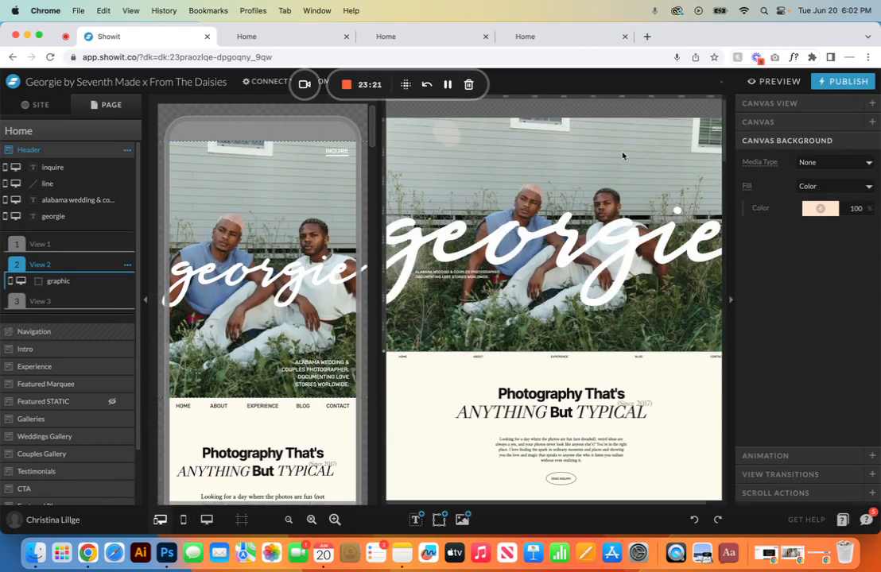
{"action": "double_click", "coordinate": [622, 156]}
{"action": "double_click", "coordinate": [314, 226]}
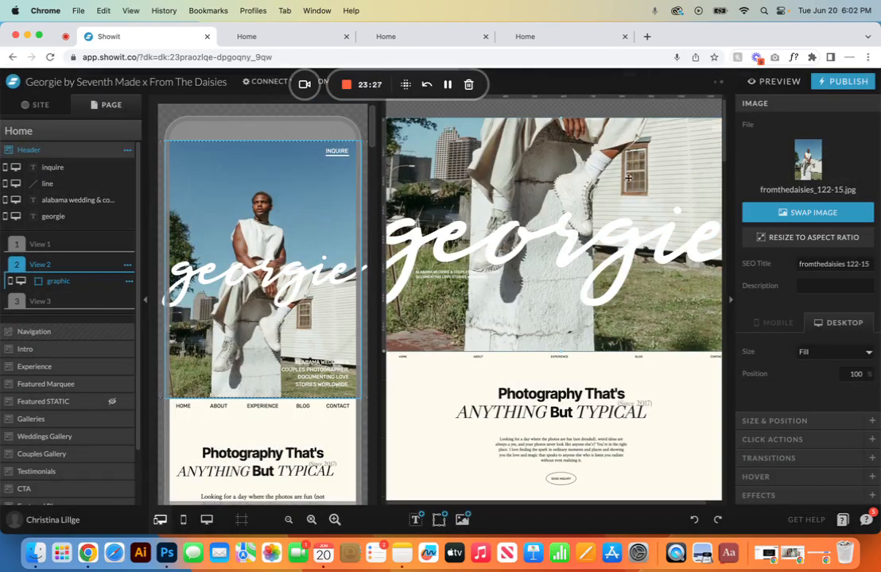
{"action": "left_click", "coordinate": [834, 321]}
{"action": "left_click_drag", "start_coordinate": [865, 373], "coordinate": [865, 380]}
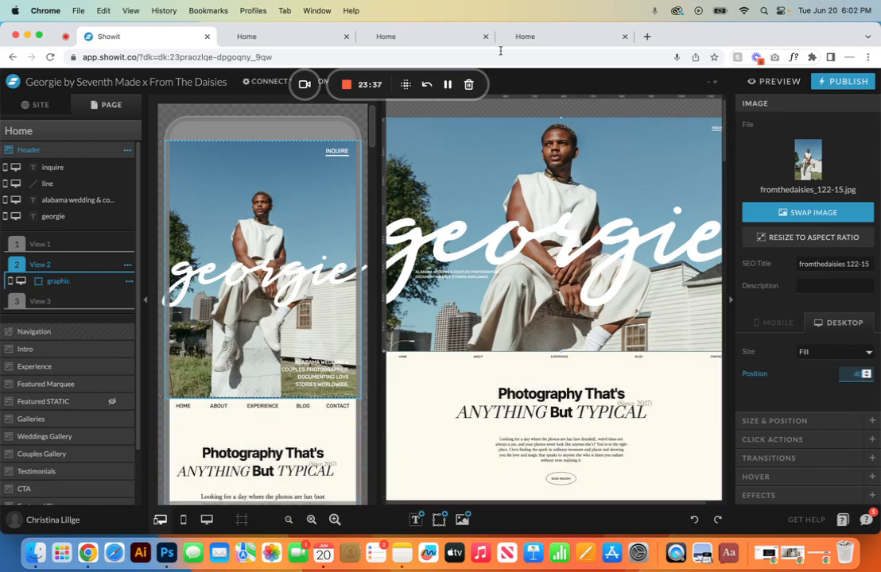
{"action": "left_click", "coordinate": [449, 84]}
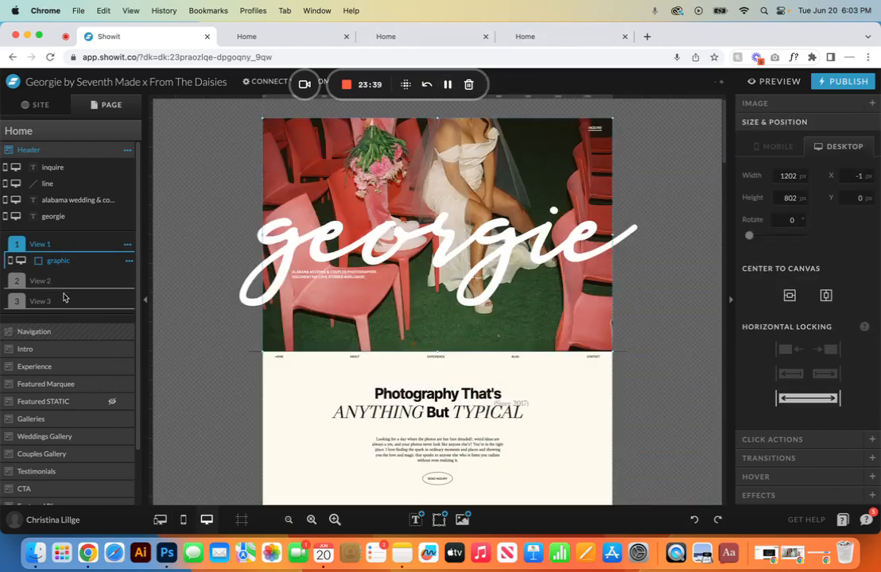
- Duplicate View 3 of the Header to add a fourth view
{"action": "left_click", "coordinate": [59, 303]}
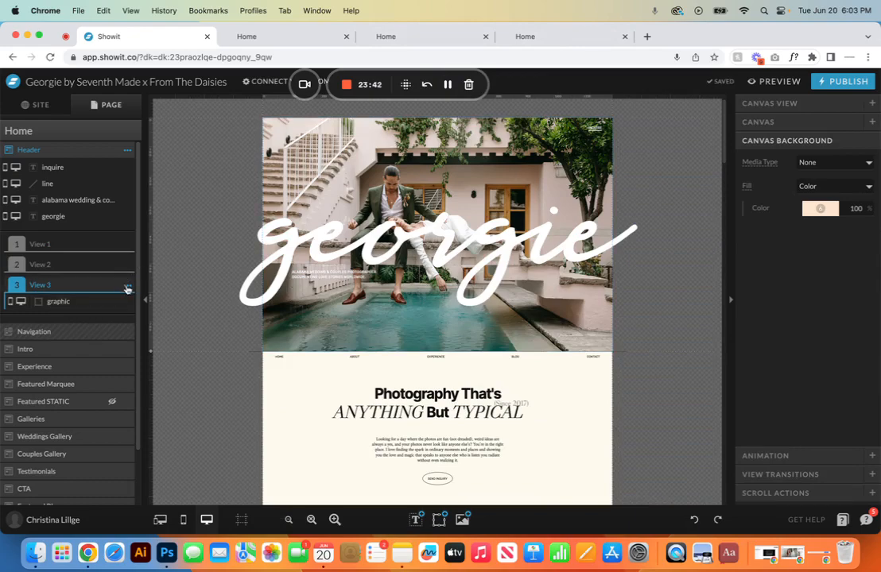
{"action": "left_click", "coordinate": [127, 289]}
{"action": "left_click", "coordinate": [128, 316]}
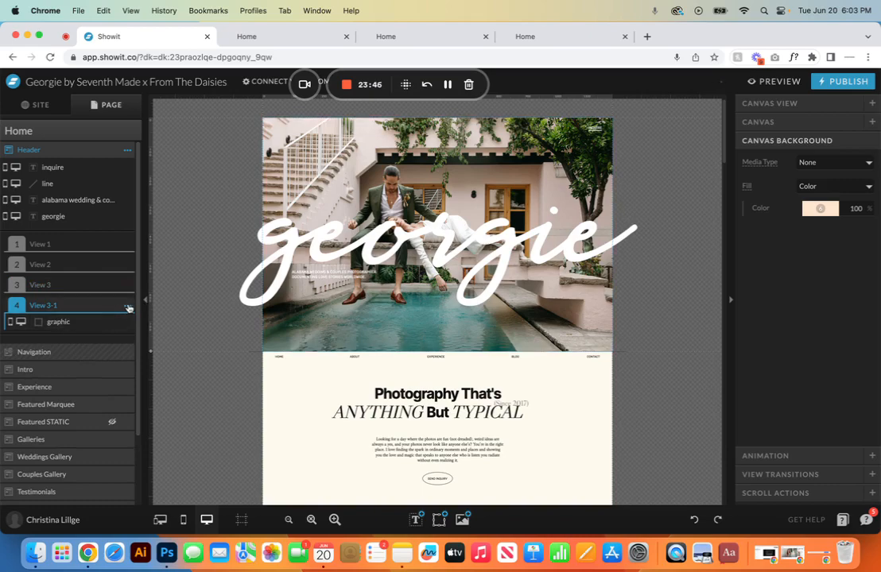
- Open the name settings of the duplicated Header view for renaming
{"action": "left_click", "coordinate": [128, 308]}
{"action": "left_click", "coordinate": [121, 321]}
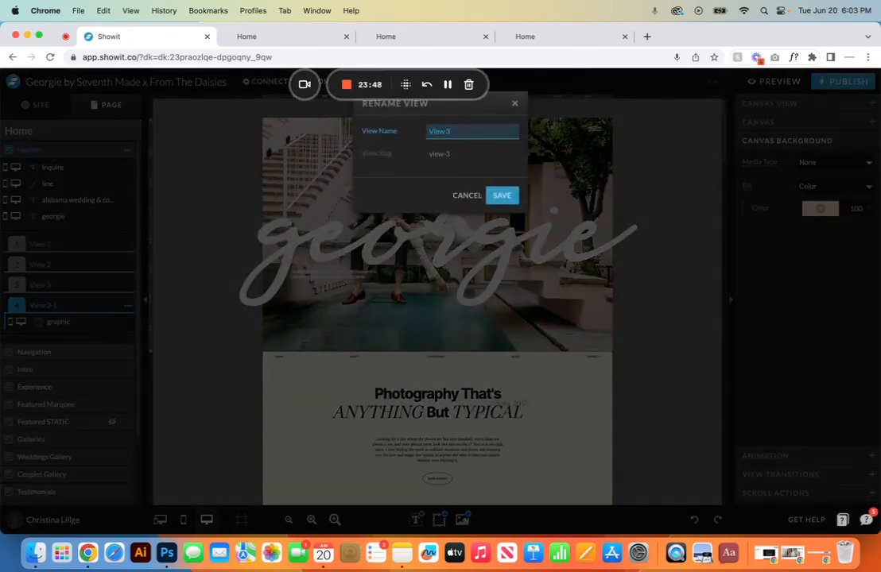
- Rename the duplicated header view as View 4 and replace its graphic with the image fromthedaisies 122-20.jpg
{"action": "type", "text": "View 4"}
{"action": "key", "text": "Return"}
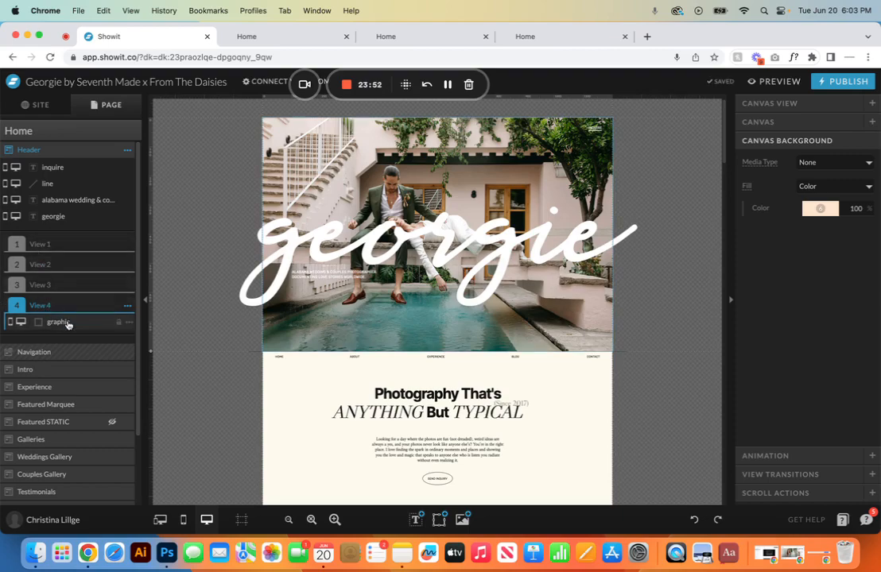
{"action": "left_click", "coordinate": [62, 321]}
{"action": "double_click", "coordinate": [482, 169]}
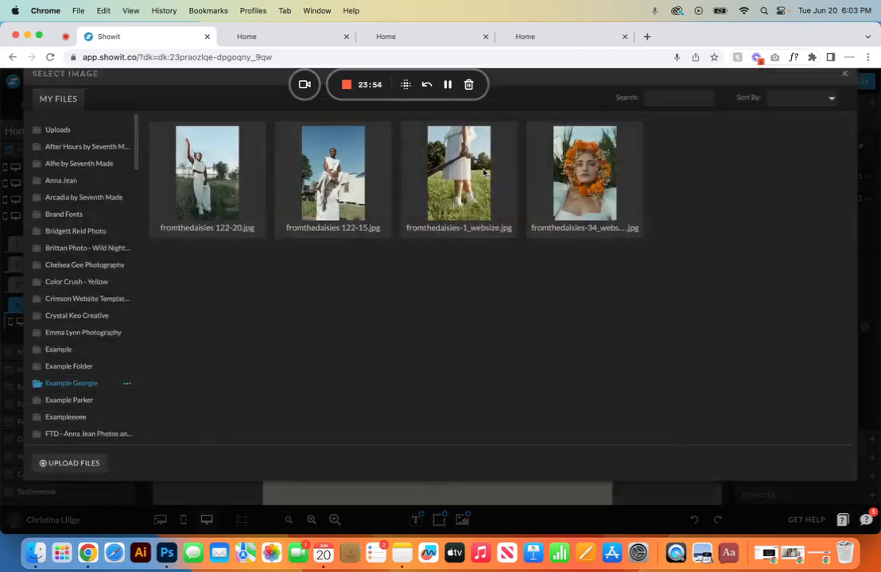
{"action": "left_click", "coordinate": [230, 232]}
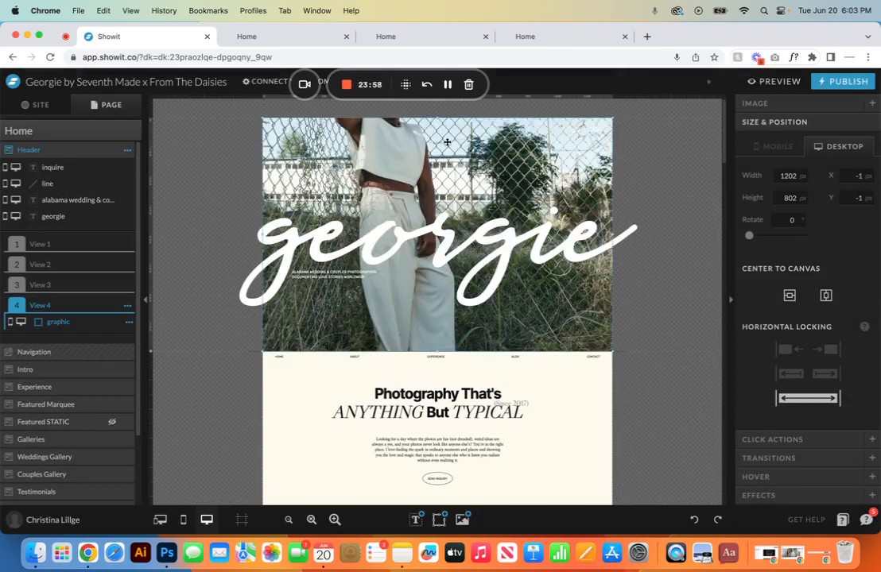
{"action": "left_click", "coordinate": [755, 103]}
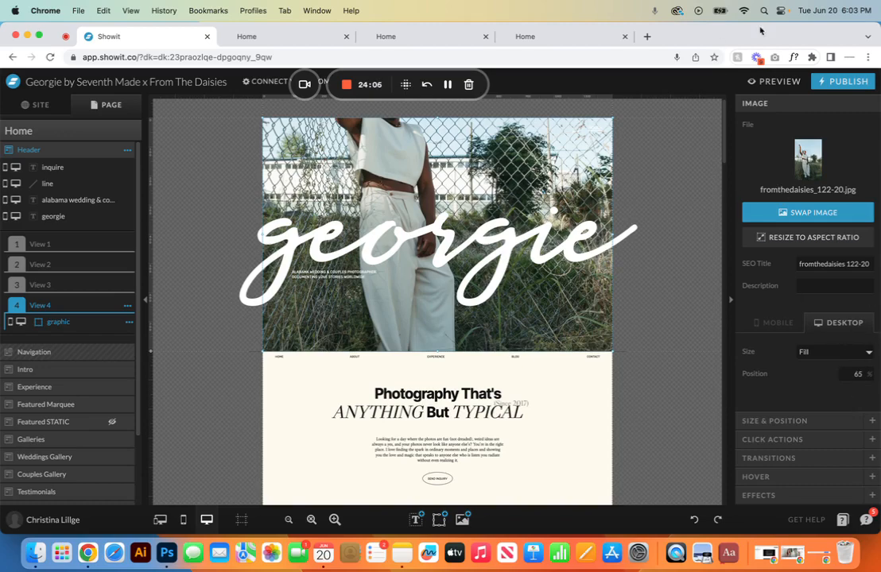
- Preview the Home page in the browser to check the header slideshow, and close all the preview pages
{"action": "left_click", "coordinate": [775, 81]}
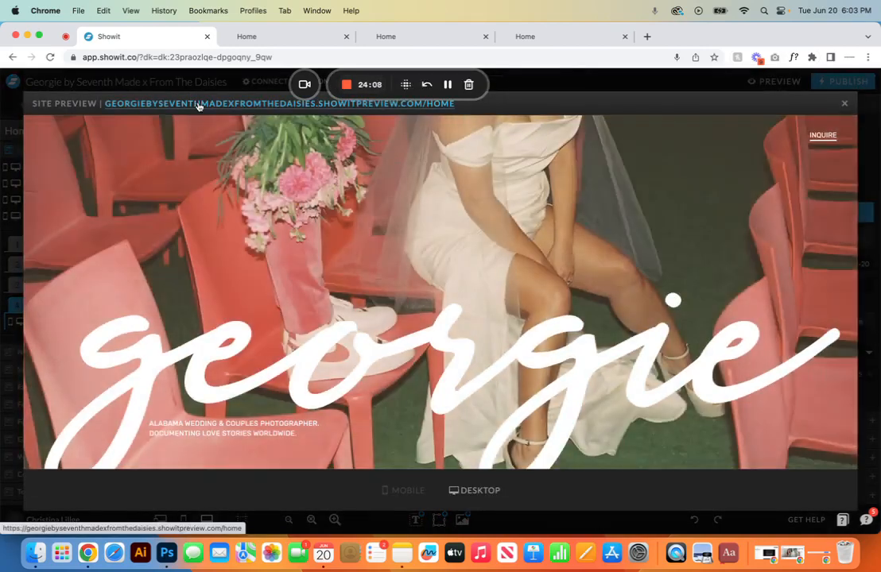
{"action": "left_click", "coordinate": [199, 107]}
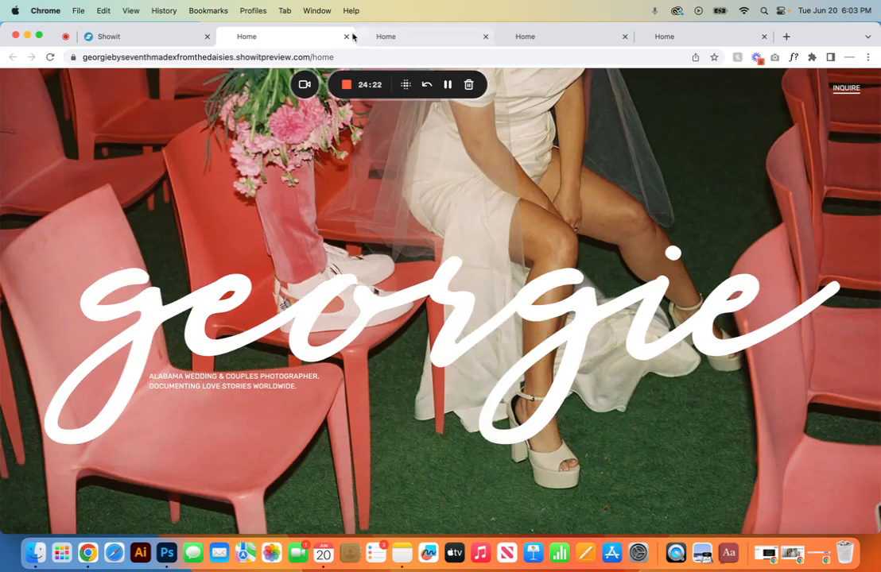
{"action": "left_click", "coordinate": [347, 37]}
{"action": "left_click", "coordinate": [346, 37]}
{"action": "left_click", "coordinate": [347, 36]}
{"action": "left_click", "coordinate": [346, 36]}
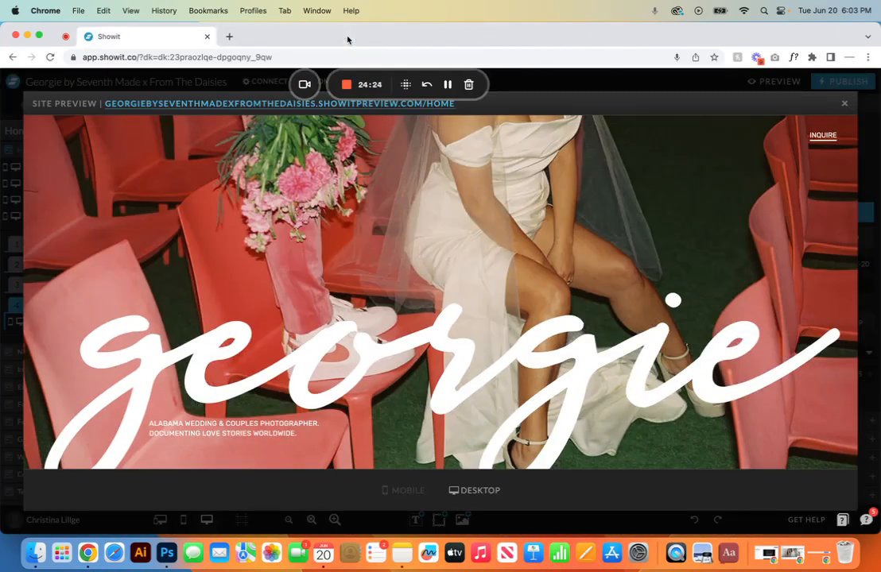
{"action": "left_click", "coordinate": [846, 103]}
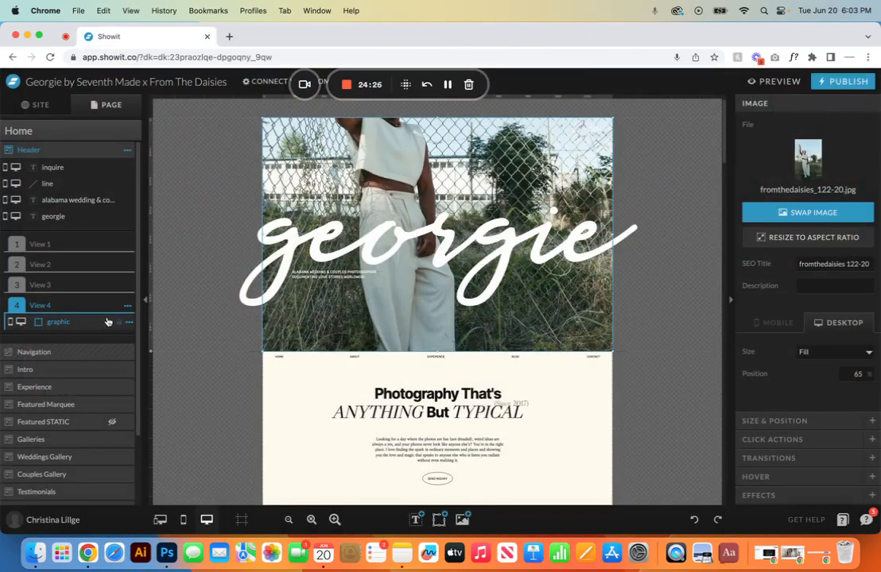
- Delete View 4 from the Header canvas and switch to View 1
{"action": "left_click", "coordinate": [128, 309]}
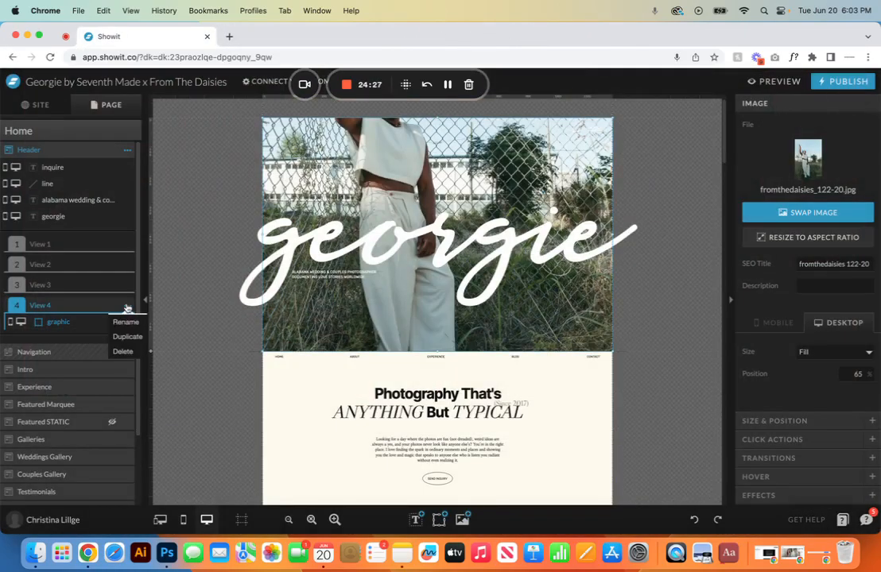
{"action": "left_click", "coordinate": [123, 352]}
{"action": "left_click", "coordinate": [84, 244]}
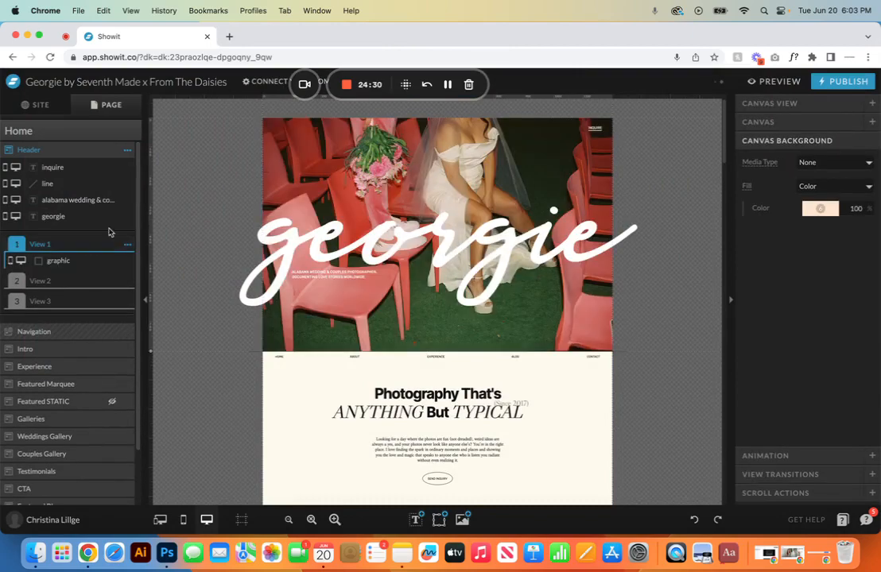
- Examine the auto-advance and view transition settings of the header's View 1 on both desktop and mobile
{"action": "left_click", "coordinate": [327, 175]}
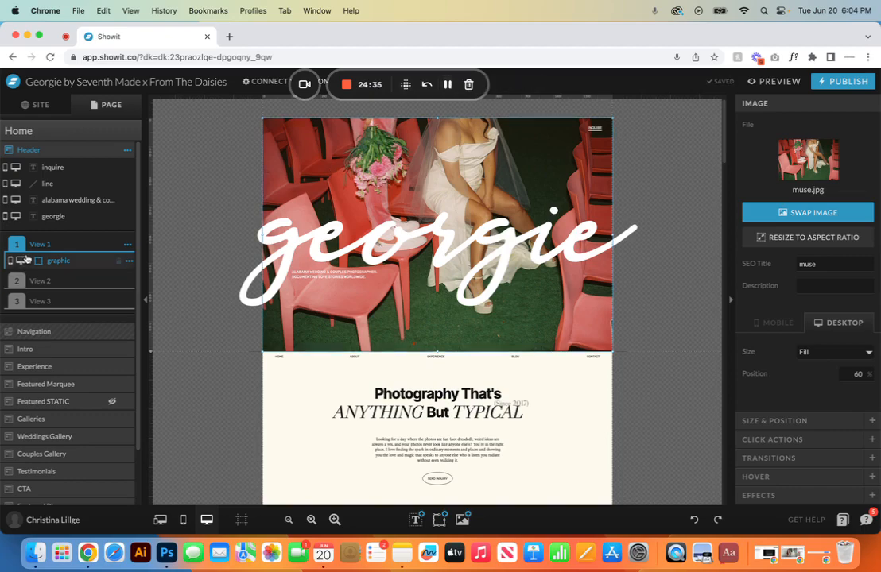
{"action": "left_click", "coordinate": [759, 458]}
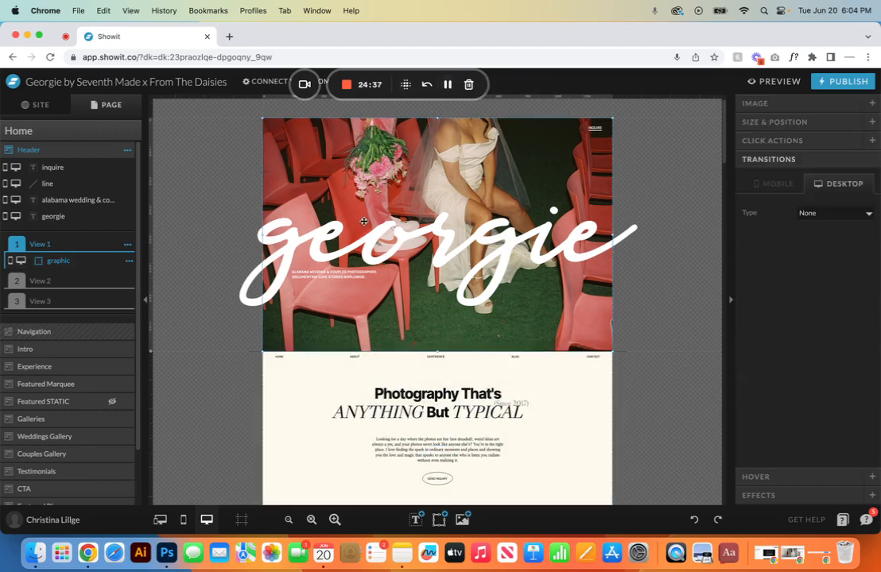
{"action": "left_click", "coordinate": [70, 148]}
{"action": "left_click", "coordinate": [70, 136]}
{"action": "left_click", "coordinate": [63, 148]}
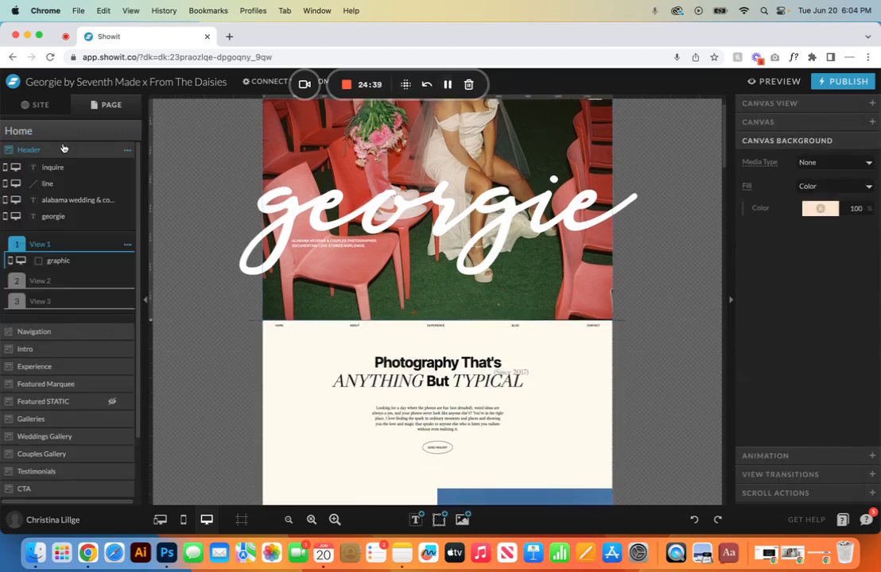
{"action": "left_click", "coordinate": [785, 474]}
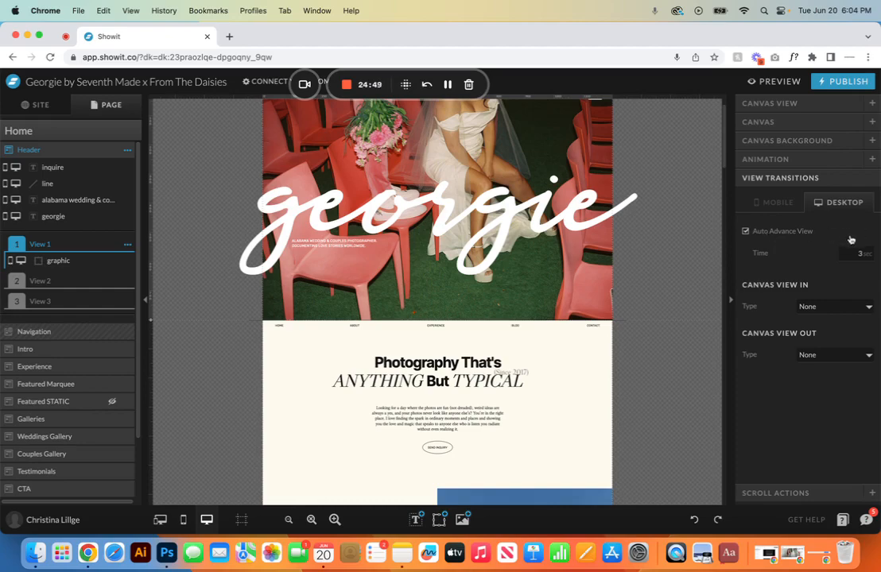
{"action": "left_click", "coordinate": [784, 201]}
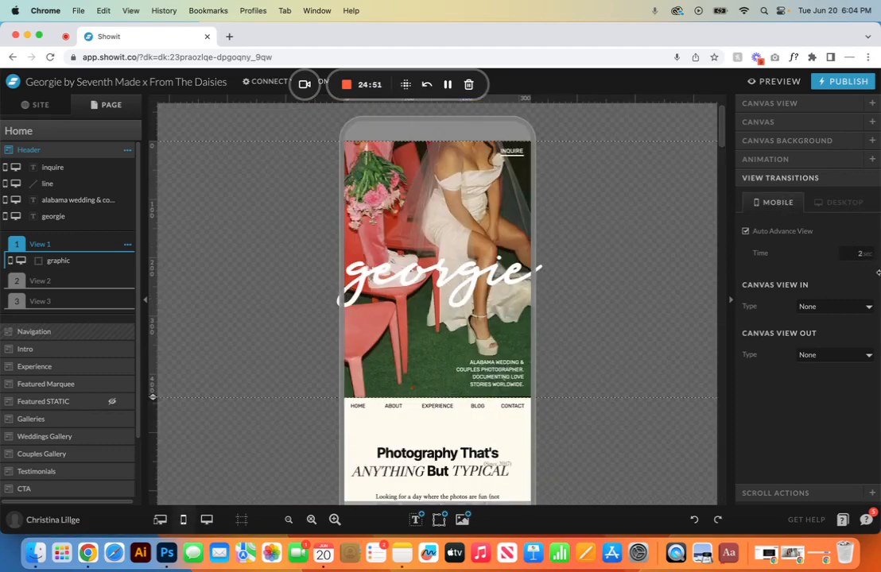
{"action": "left_click", "coordinate": [848, 203]}
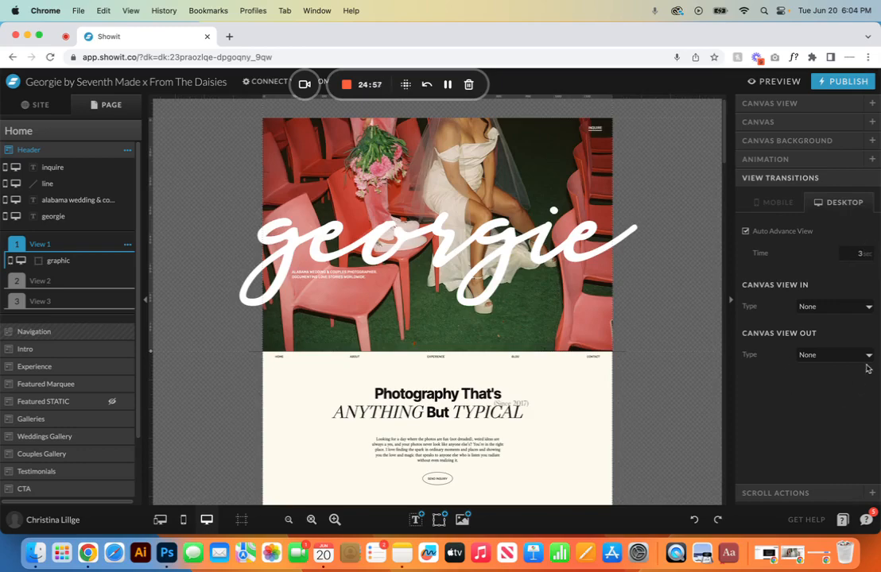
- Review the available Canvas View In and Canvas View Out transition types for desktop, keeping both at None
{"action": "left_click", "coordinate": [869, 308]}
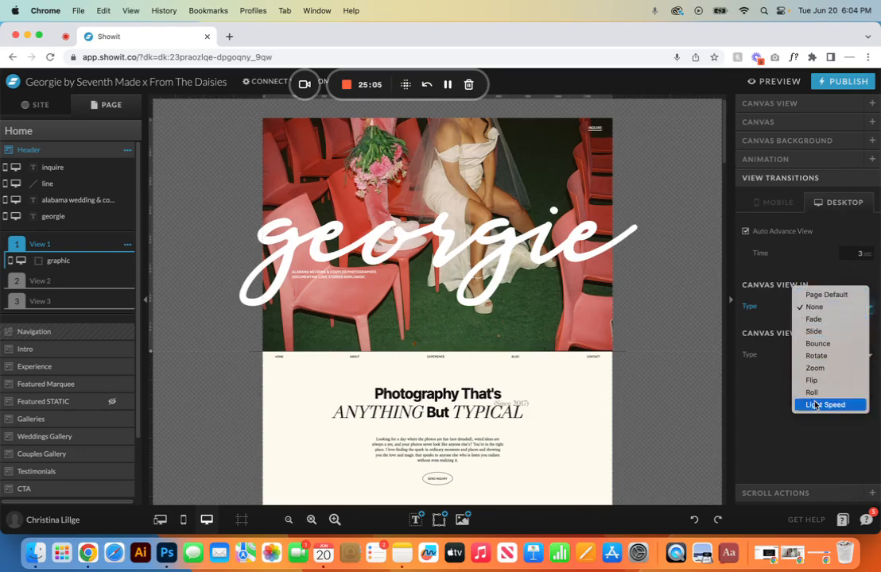
{"action": "left_click", "coordinate": [797, 313]}
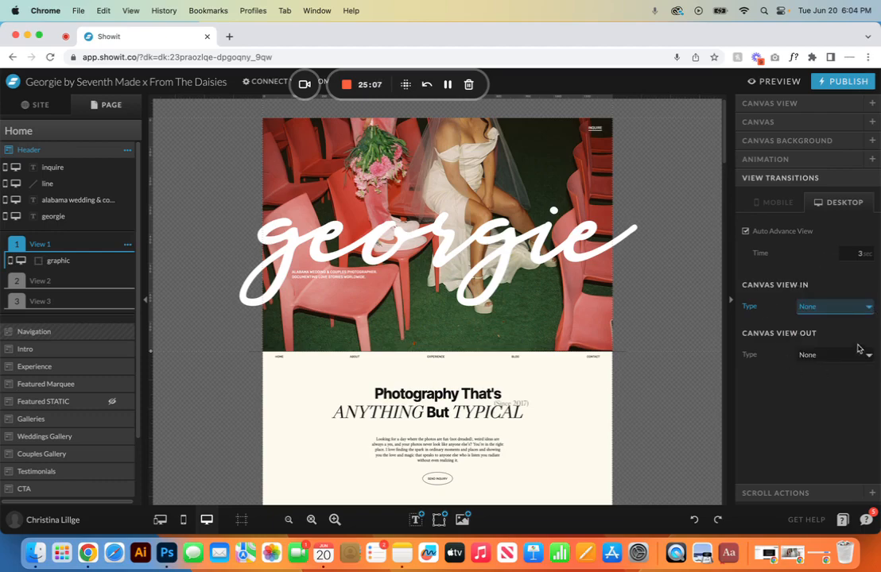
{"action": "left_click", "coordinate": [867, 357]}
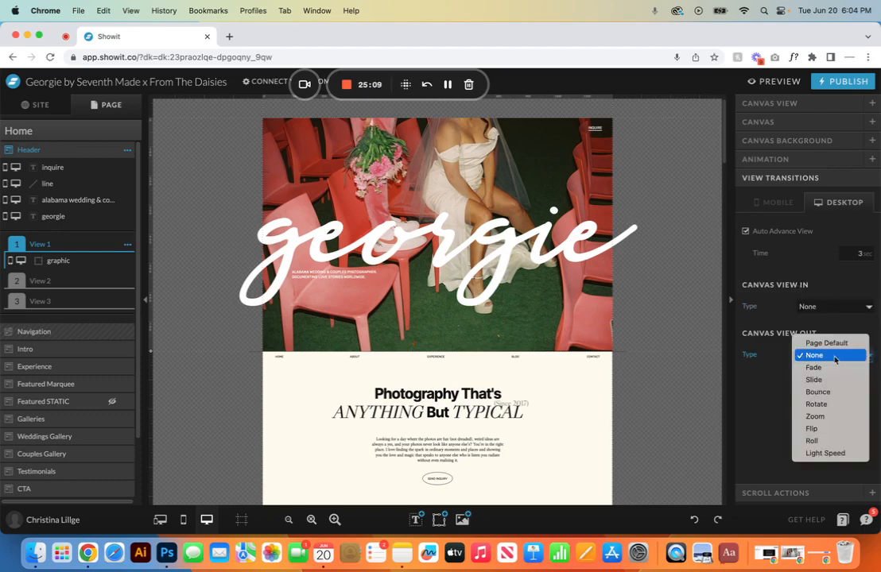
{"action": "left_click", "coordinate": [834, 360]}
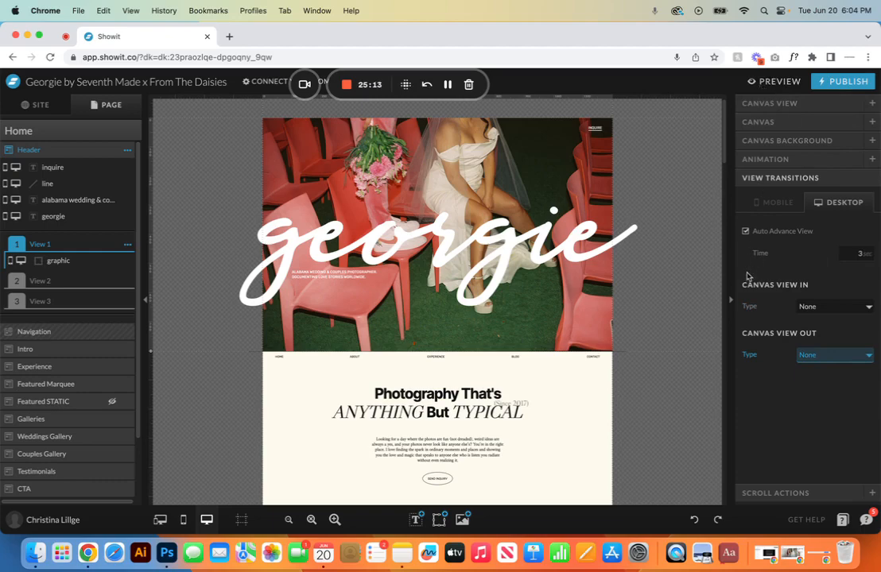
- Add the image fromthedaisies-34_websize.jpg from the Example Georgie folder to the Intro canvas
{"action": "scroll", "coordinate": [410, 286], "scroll_direction": "down", "scroll_amount": 5}
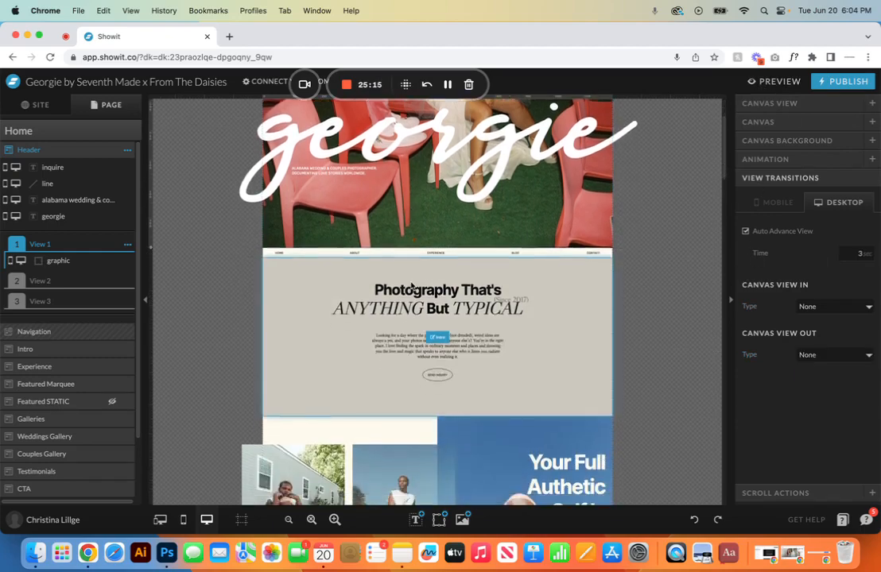
{"action": "scroll", "coordinate": [411, 286], "scroll_direction": "up", "scroll_amount": 4}
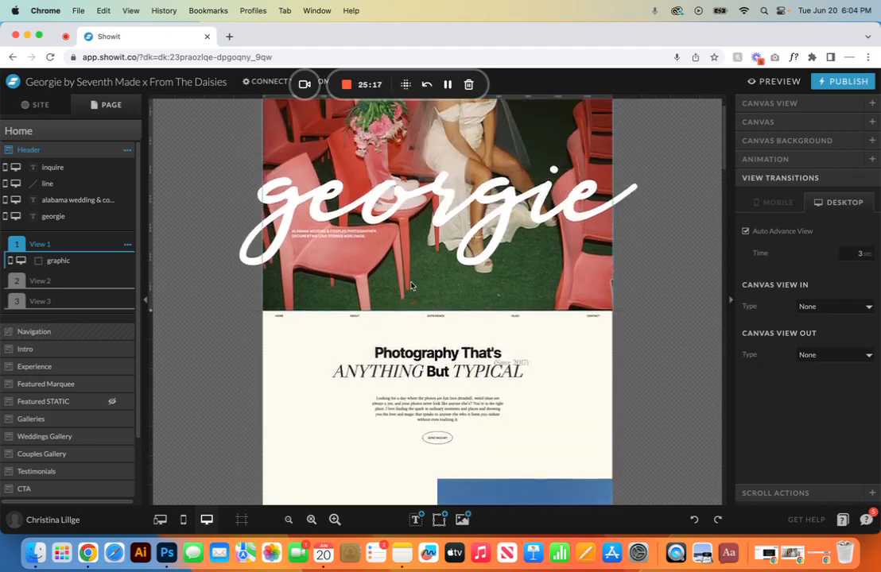
{"action": "scroll", "coordinate": [411, 286], "scroll_direction": "down", "scroll_amount": 5}
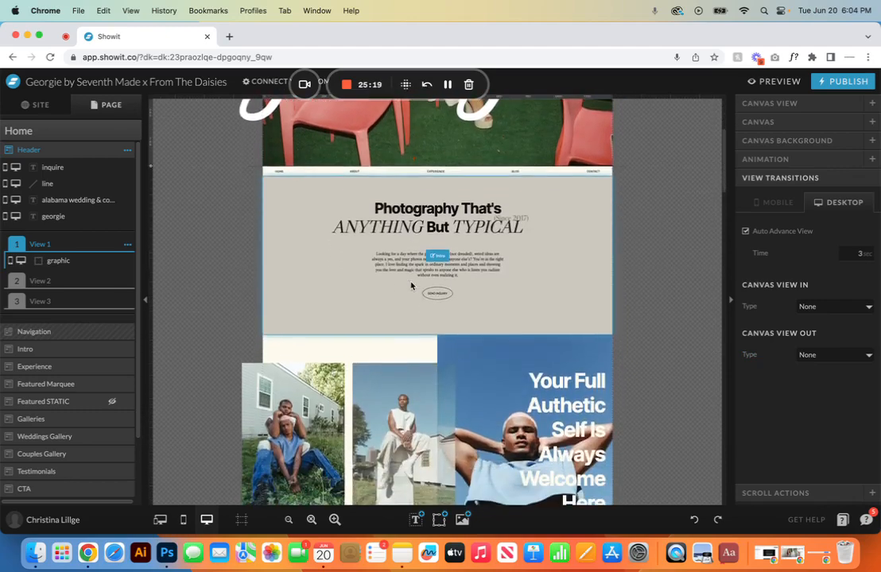
{"action": "left_click", "coordinate": [487, 305]}
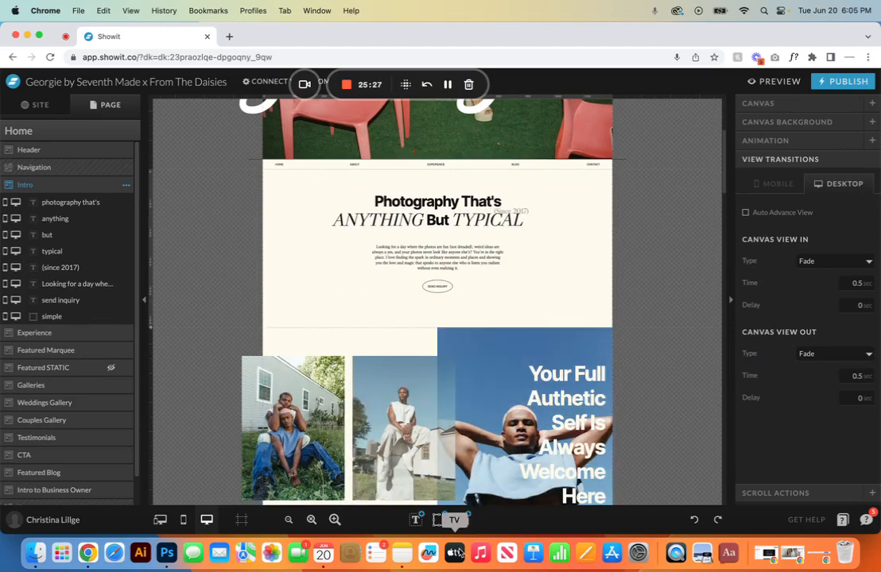
{"action": "left_click", "coordinate": [462, 520]}
{"action": "left_click", "coordinate": [585, 203]}
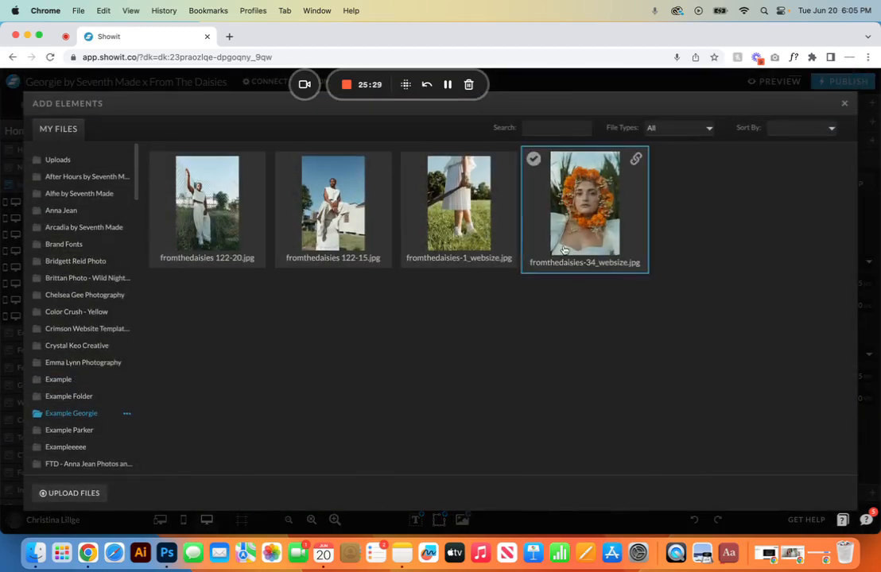
{"action": "left_click", "coordinate": [806, 492]}
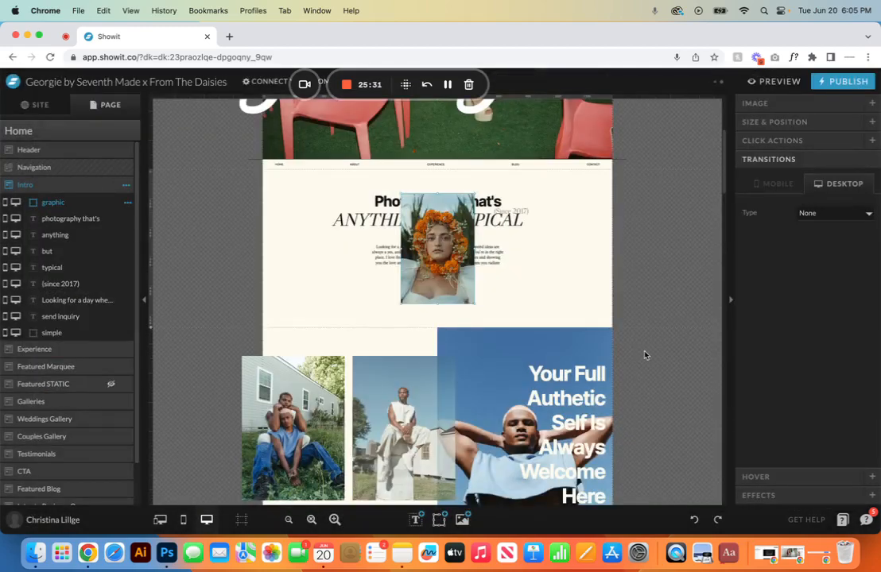
- Shrink the new Intro image to about 187 by 243 px and place it against the canvas's left edge
{"action": "left_click_drag", "start_coordinate": [437, 255], "coordinate": [561, 251]}
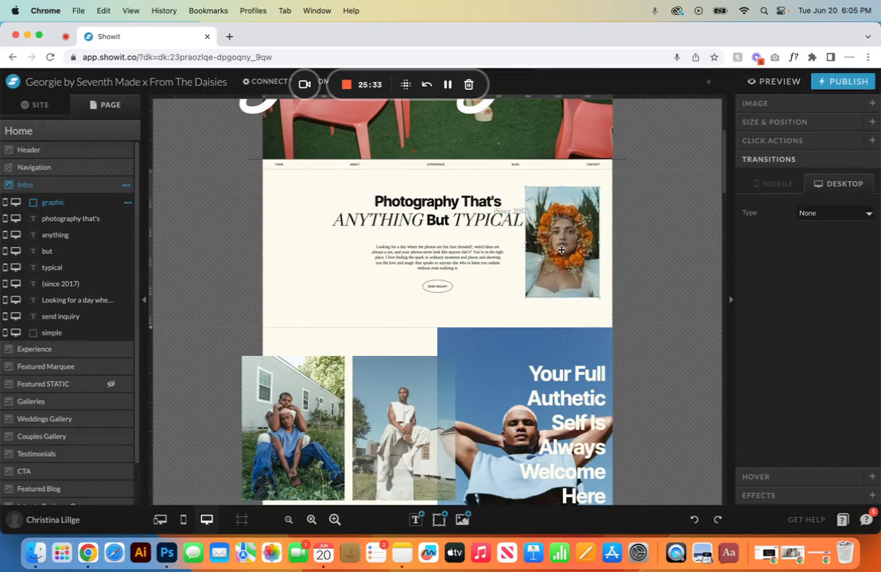
{"action": "left_click_drag", "start_coordinate": [601, 192], "coordinate": [268, 228]}
{"action": "left_click_drag", "start_coordinate": [294, 269], "coordinate": [290, 251]}
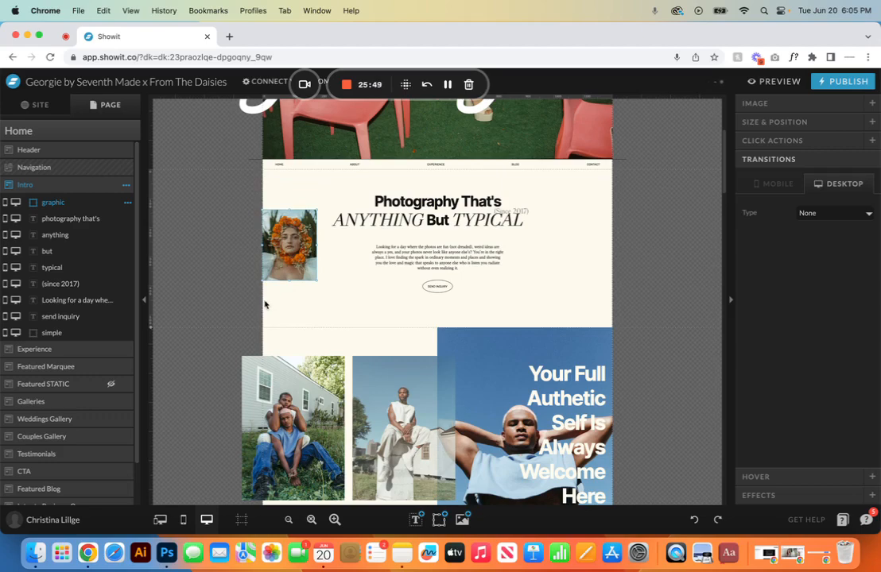
- Set the Intro image's horizontal locking on desktop to stretch between the left edge and the canvas centre
{"action": "left_click", "coordinate": [800, 123]}
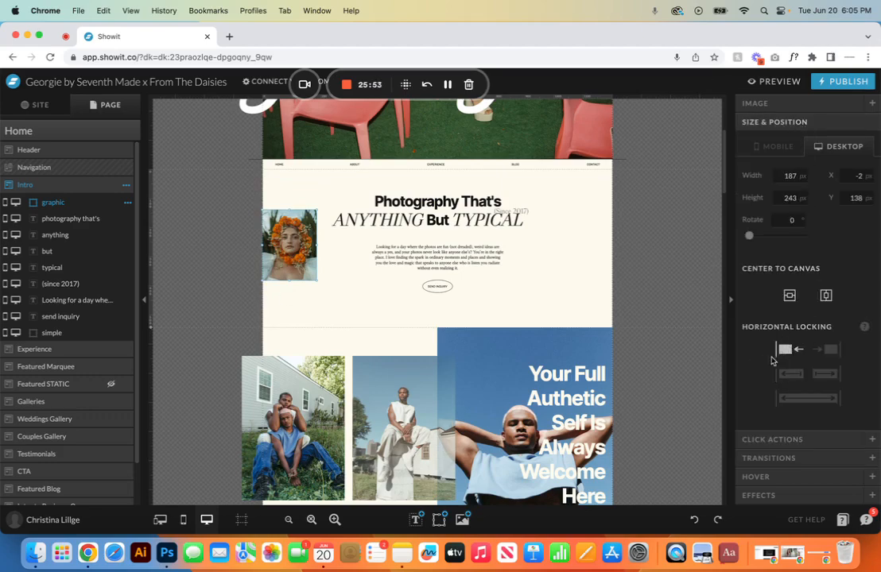
{"action": "left_click", "coordinate": [779, 343]}
{"action": "left_click", "coordinate": [790, 373]}
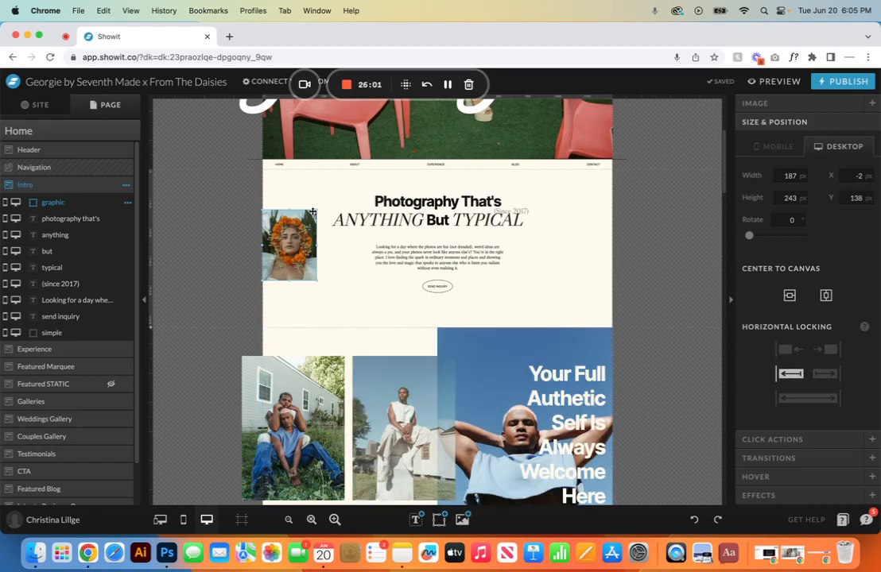
- Enlarge the image to about 603 px wide and the full canvas height so it fills the Intro canvas's left half
{"action": "left_click_drag", "start_coordinate": [316, 211], "coordinate": [426, 171]}
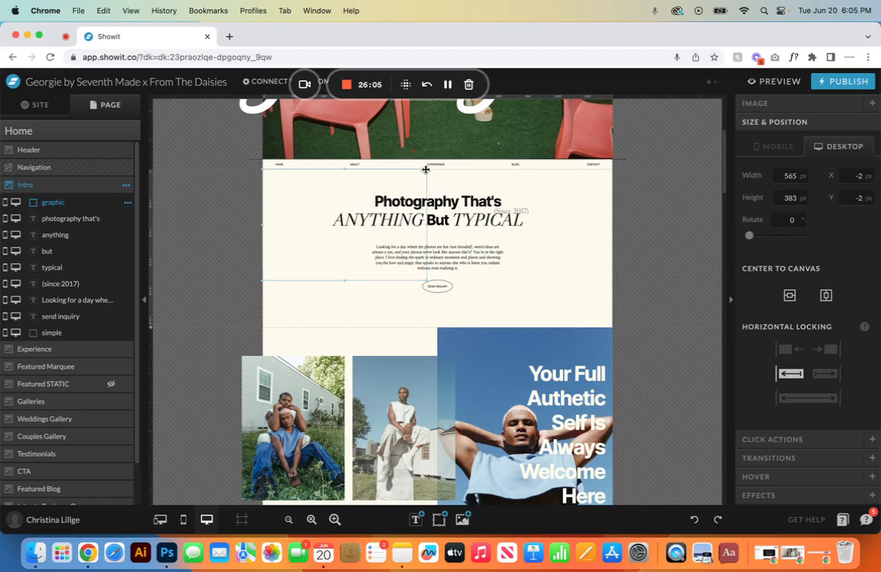
{"action": "scroll", "coordinate": [461, 241], "scroll_direction": "down", "scroll_amount": 3}
{"action": "left_click_drag", "start_coordinate": [484, 83], "coordinate": [211, 511]}
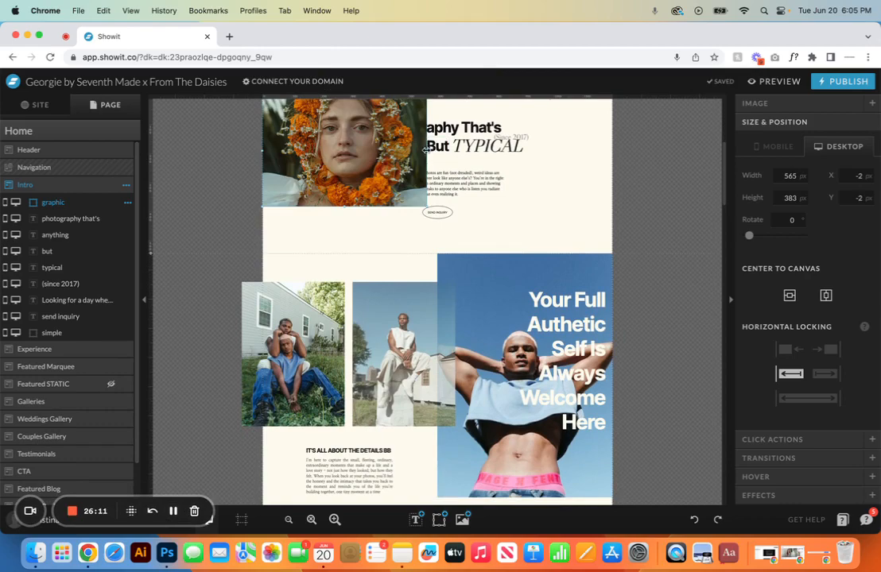
{"action": "left_click_drag", "start_coordinate": [425, 149], "coordinate": [436, 151]}
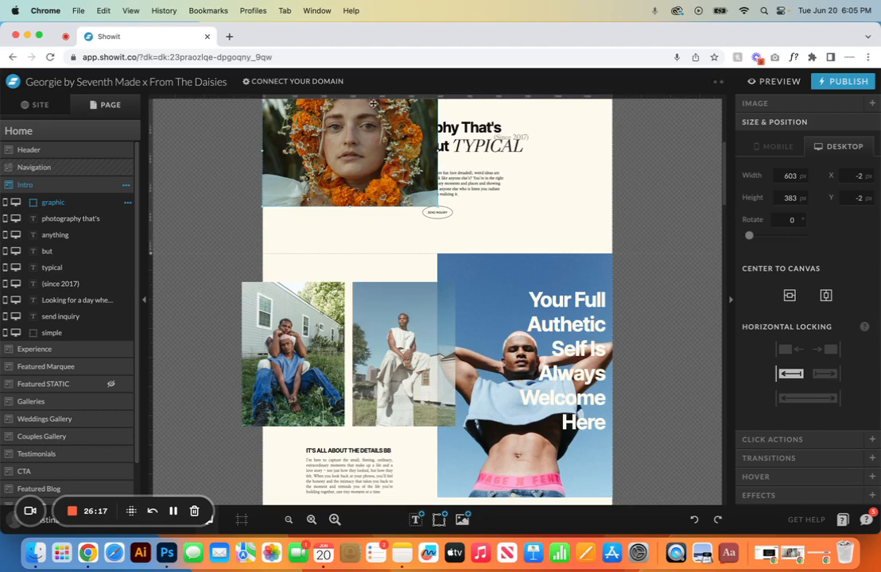
{"action": "left_click_drag", "start_coordinate": [349, 207], "coordinate": [351, 254]}
{"action": "left_click", "coordinate": [350, 256]}
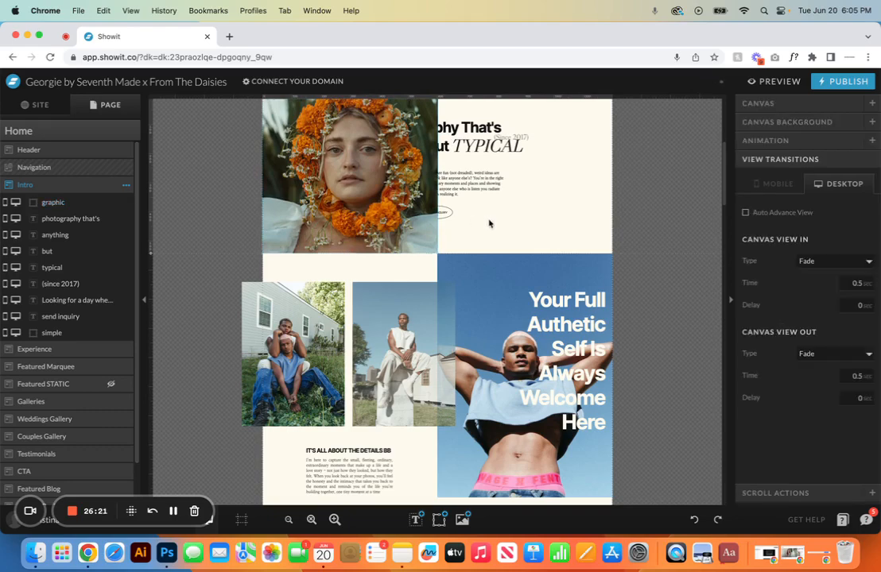
{"action": "scroll", "coordinate": [365, 238], "scroll_direction": "up", "scroll_amount": 3}
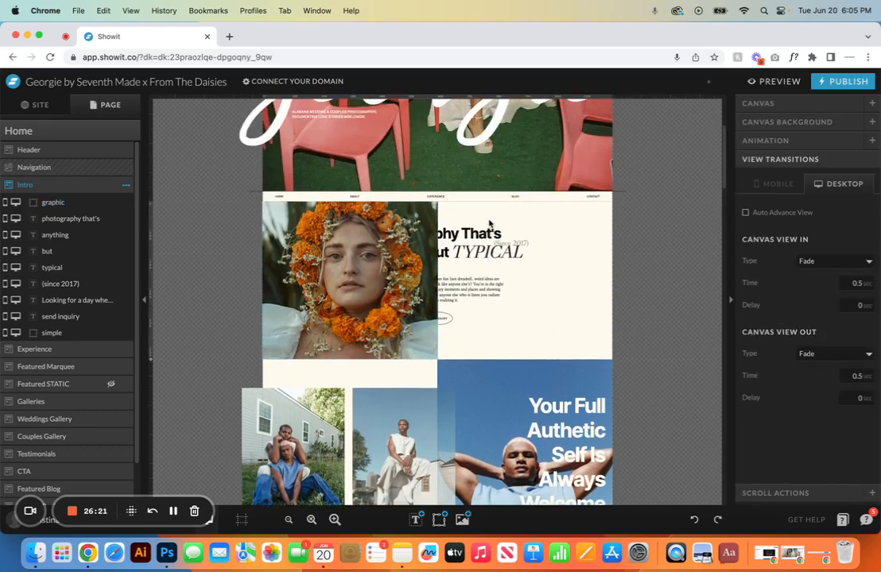
- Widen the Intro image to 1203 px so it spans the canvas and apply the horizontal locking that stretches across the full width
{"action": "left_click", "coordinate": [369, 270]}
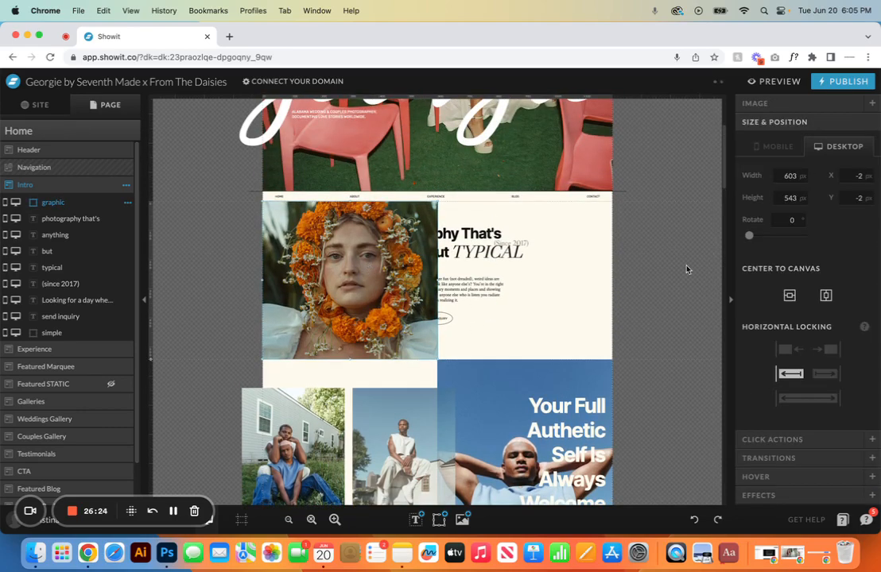
{"action": "left_click", "coordinate": [784, 373]}
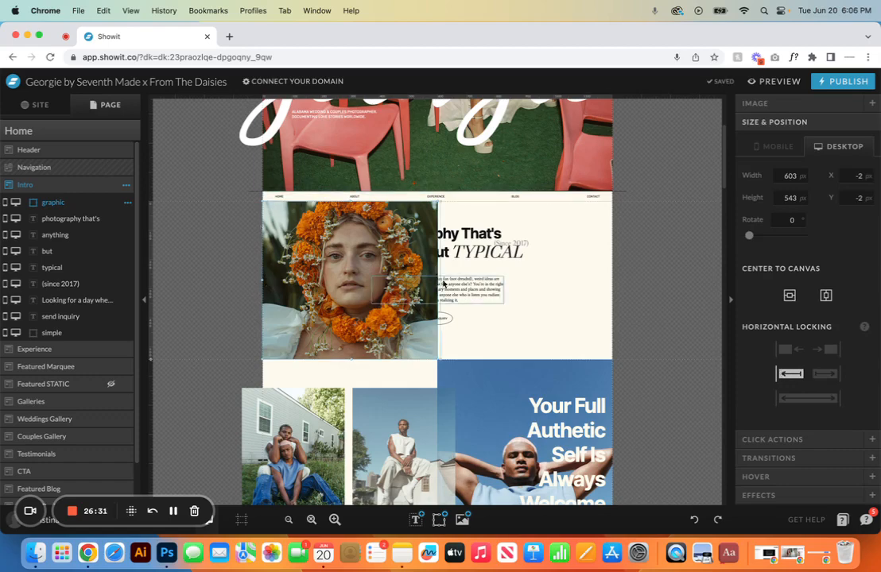
{"action": "left_click_drag", "start_coordinate": [438, 282], "coordinate": [613, 270]}
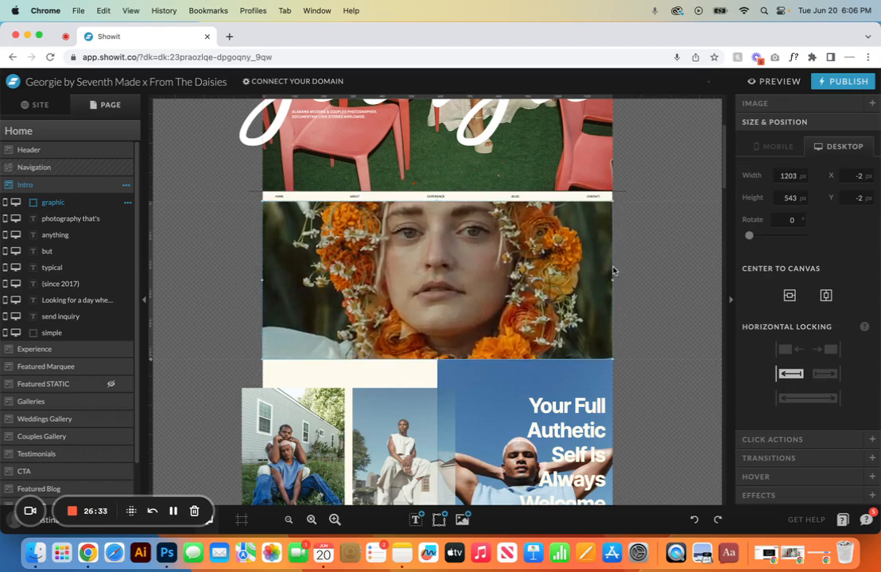
{"action": "left_click", "coordinate": [828, 400]}
- Shrink the Intro image to about 331 by 477 px and move it beneath all other elements in the canvas's layer order
{"action": "left_click_drag", "start_coordinate": [612, 279], "coordinate": [359, 267]}
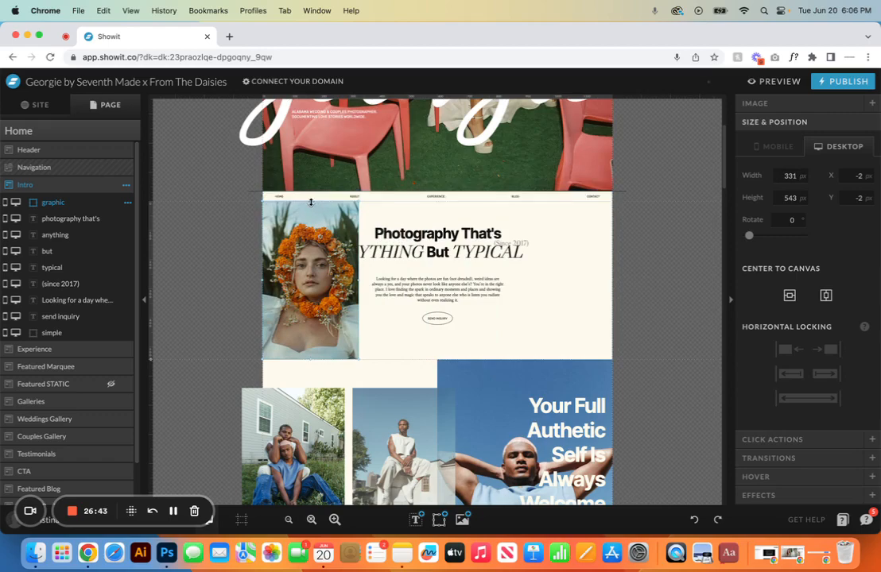
{"action": "left_click_drag", "start_coordinate": [311, 202], "coordinate": [310, 221]}
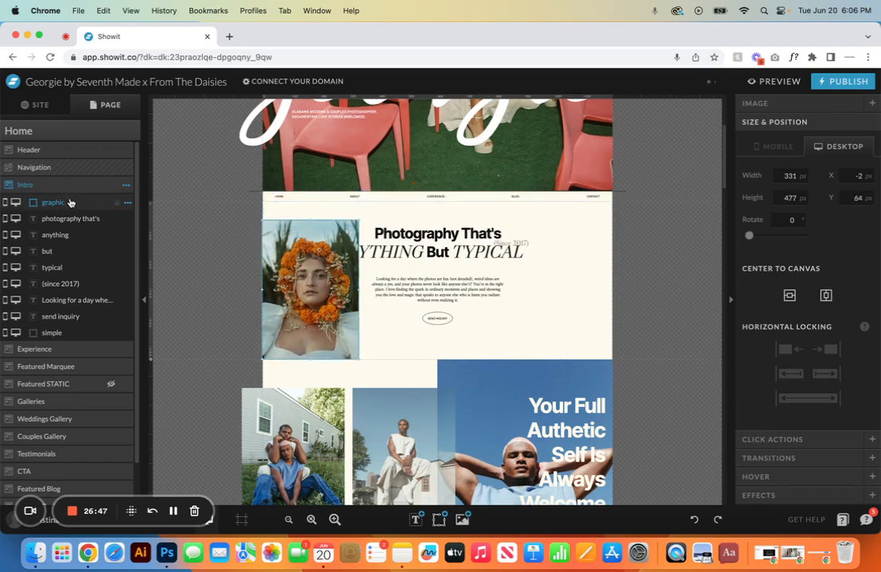
{"action": "left_click_drag", "start_coordinate": [70, 203], "coordinate": [59, 334]}
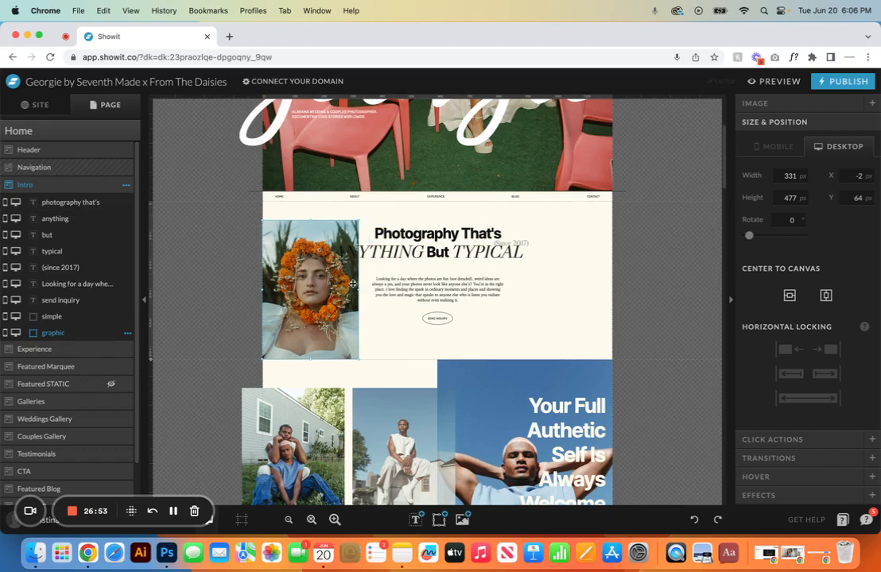
- Lower the Intro image's desktop opacity to about 60% and restore it to 100%
{"action": "left_click", "coordinate": [778, 495]}
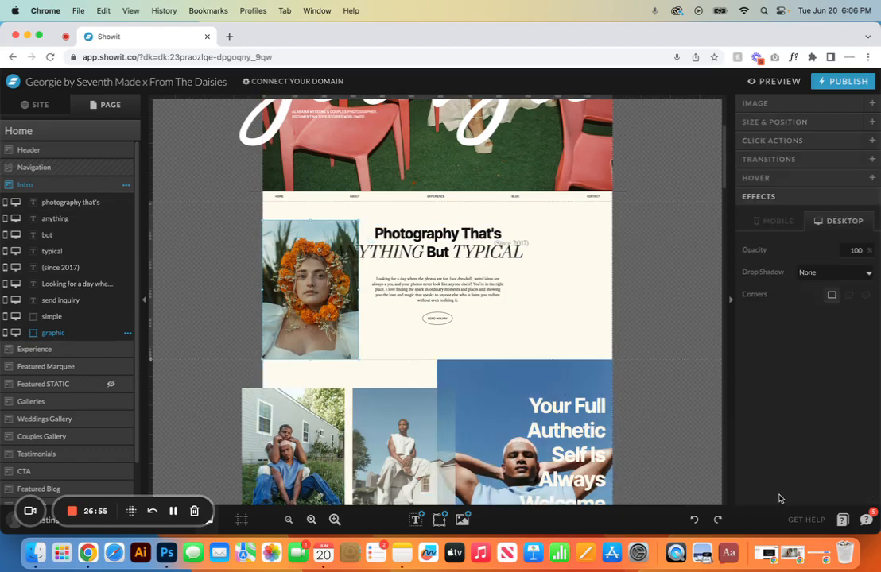
{"action": "left_click", "coordinate": [866, 254]}
{"action": "left_click", "coordinate": [867, 253]}
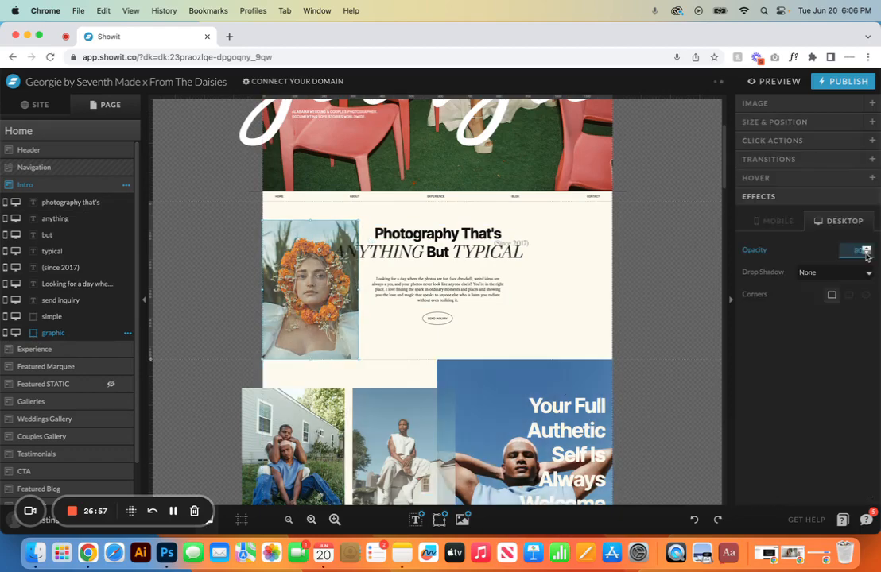
{"action": "left_click", "coordinate": [866, 254]}
{"action": "left_click", "coordinate": [866, 253]}
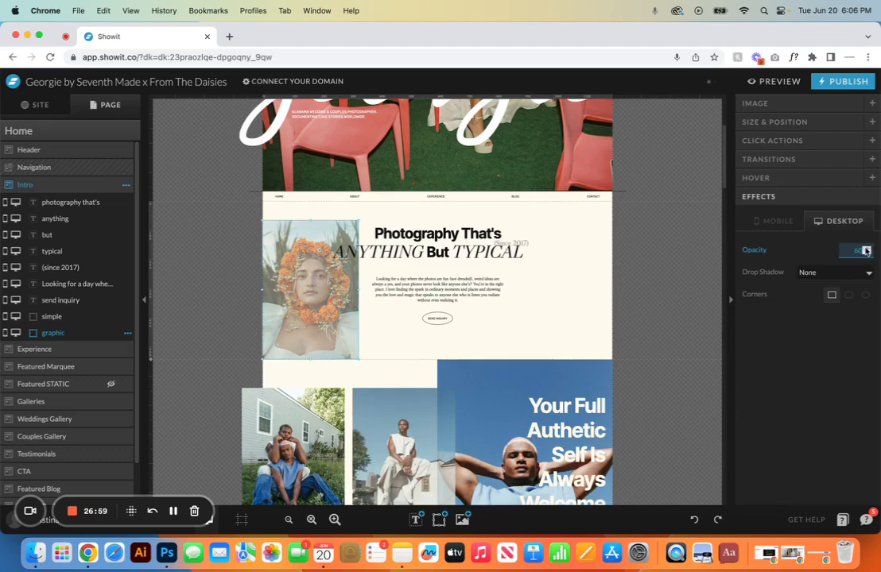
{"action": "left_click", "coordinate": [867, 248]}
{"action": "left_click", "coordinate": [866, 248]}
{"action": "left_click", "coordinate": [866, 249]}
{"action": "left_click", "coordinate": [866, 249]}
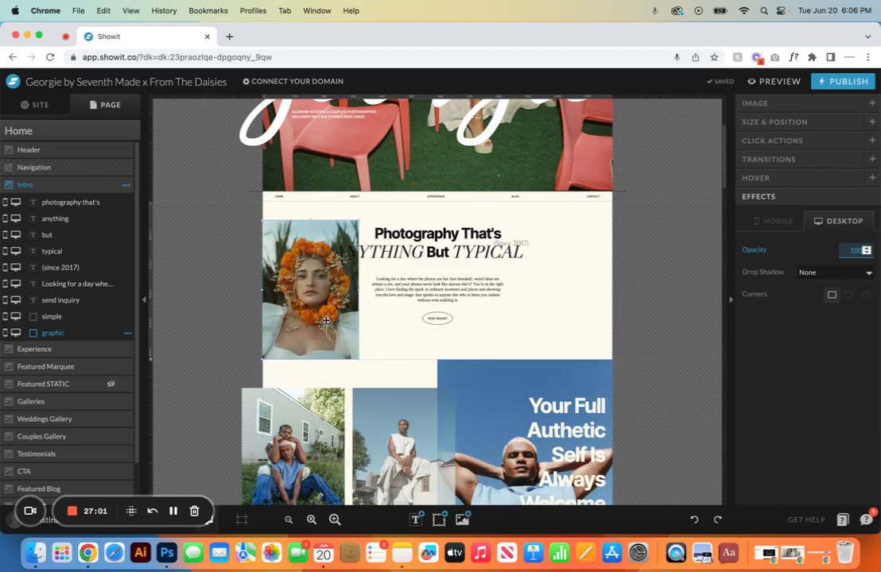
- Shrink the Intro image slightly, raise it off the canvas's bottom edge and give it 10 px rounded corners
{"action": "left_click_drag", "start_coordinate": [359, 221], "coordinate": [343, 232]}
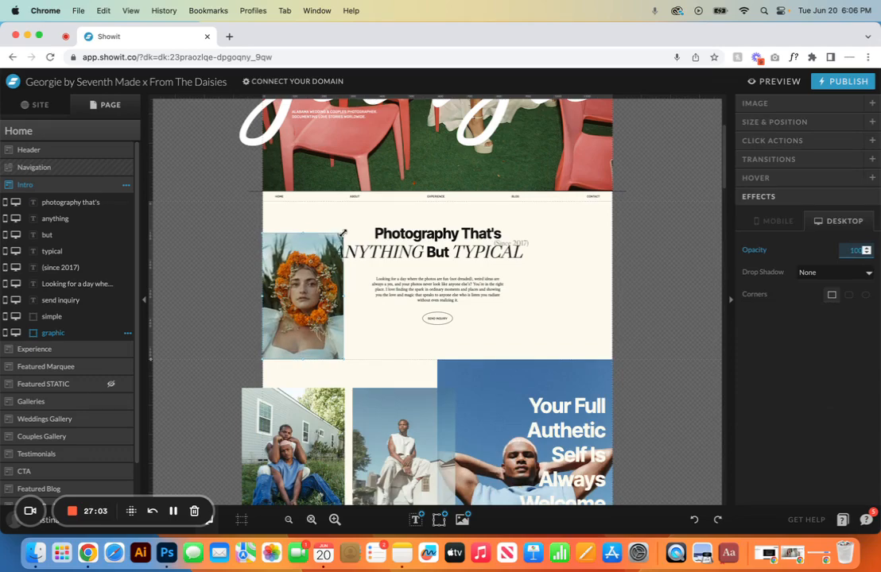
{"action": "left_click", "coordinate": [848, 296]}
{"action": "left_click", "coordinate": [381, 336]}
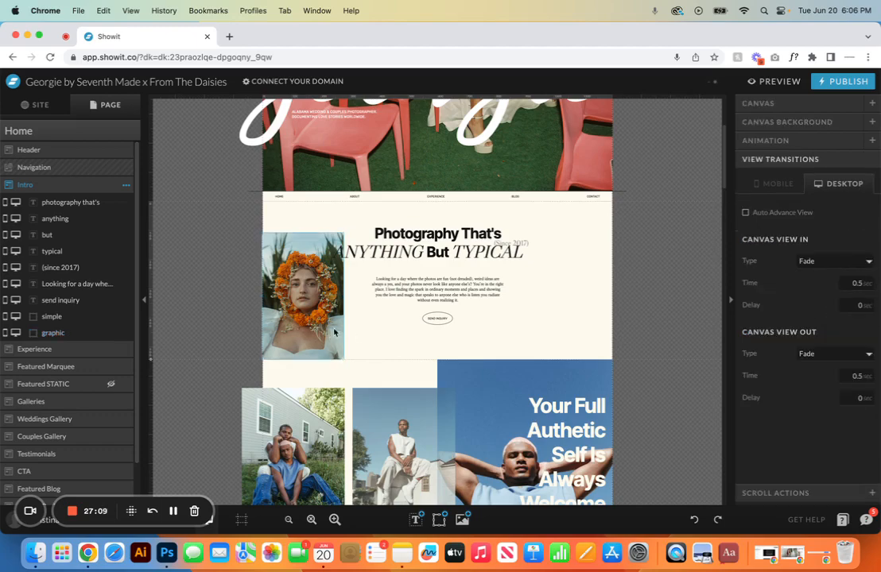
{"action": "left_click_drag", "start_coordinate": [317, 324], "coordinate": [311, 308]}
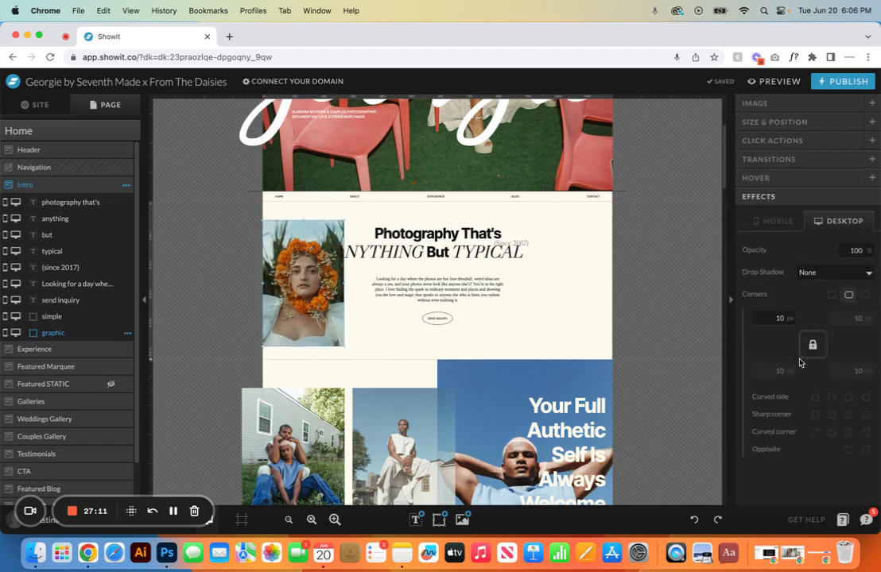
- Increase the Intro image's linked corner radius to 79 px on all four corners
{"action": "left_click", "coordinate": [789, 317]}
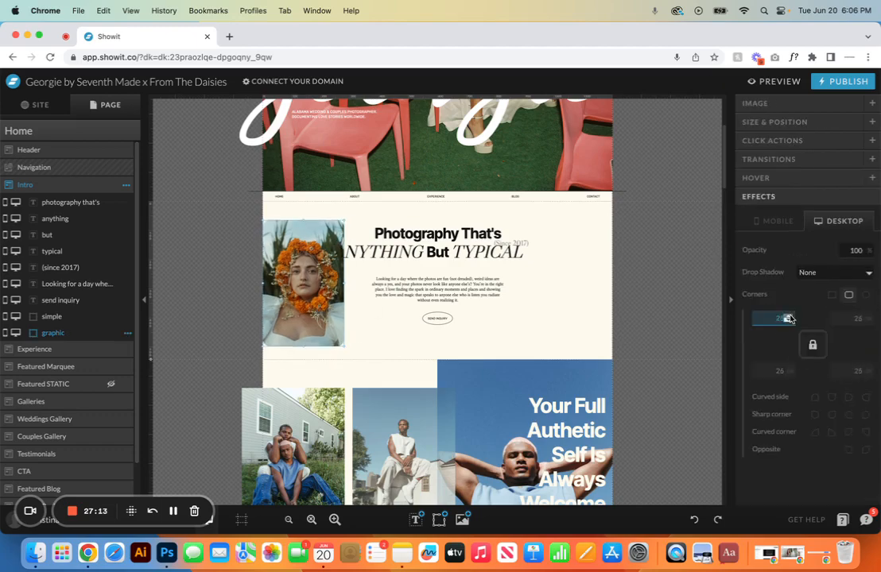
{"action": "left_click_drag", "start_coordinate": [788, 318], "coordinate": [789, 318]}
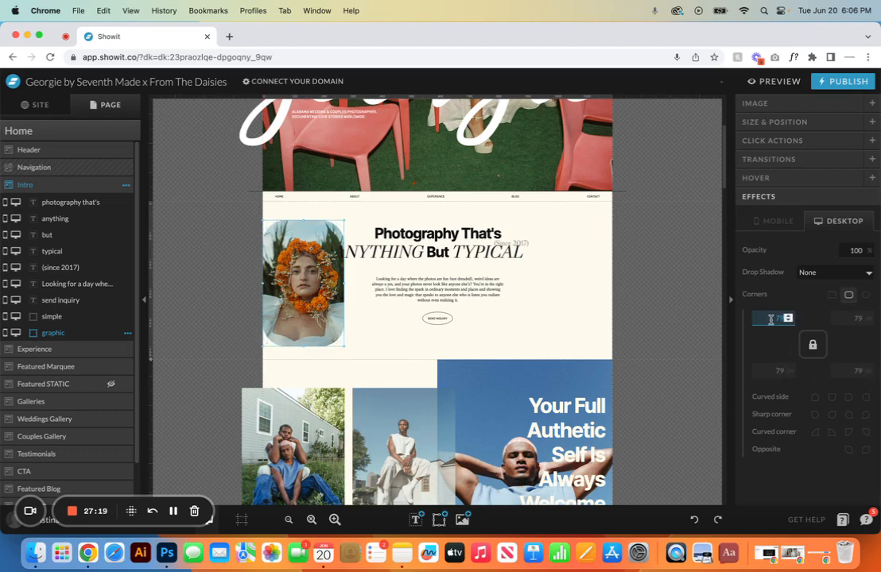
{"action": "left_click", "coordinate": [770, 318]}
- Try the four curved-side corner presets, plus the presets that keep only the image's top-left or top-right corner sharp
{"action": "left_click", "coordinate": [815, 399]}
{"action": "left_click", "coordinate": [832, 398]}
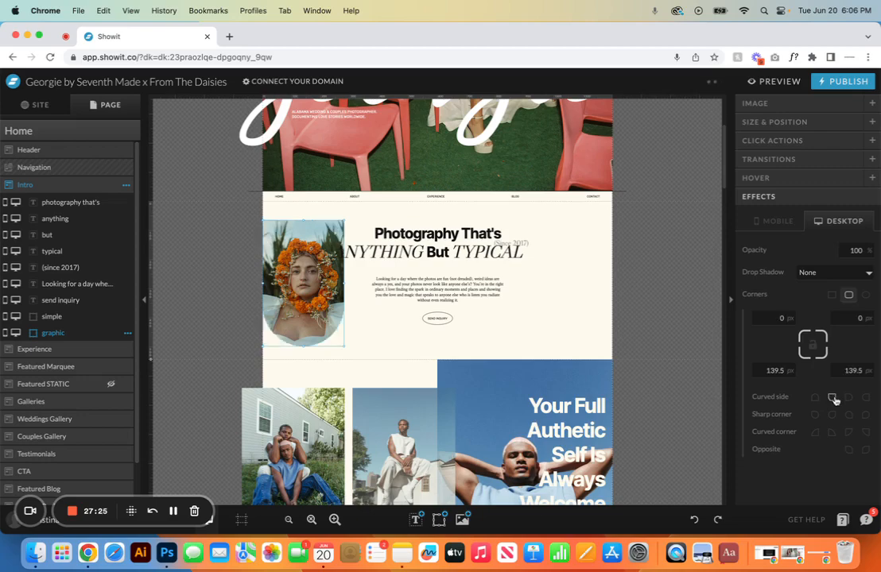
{"action": "left_click", "coordinate": [849, 398]}
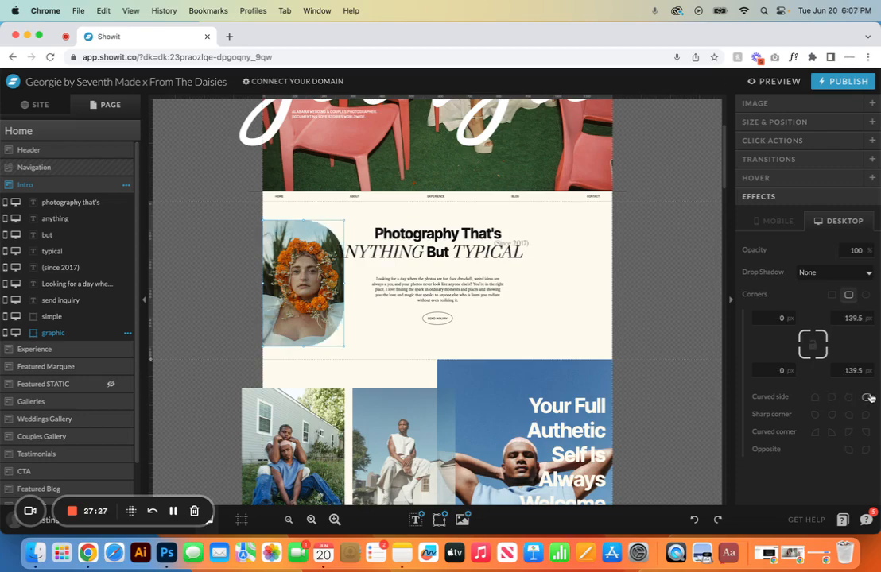
{"action": "left_click", "coordinate": [866, 398]}
{"action": "left_click", "coordinate": [816, 414]}
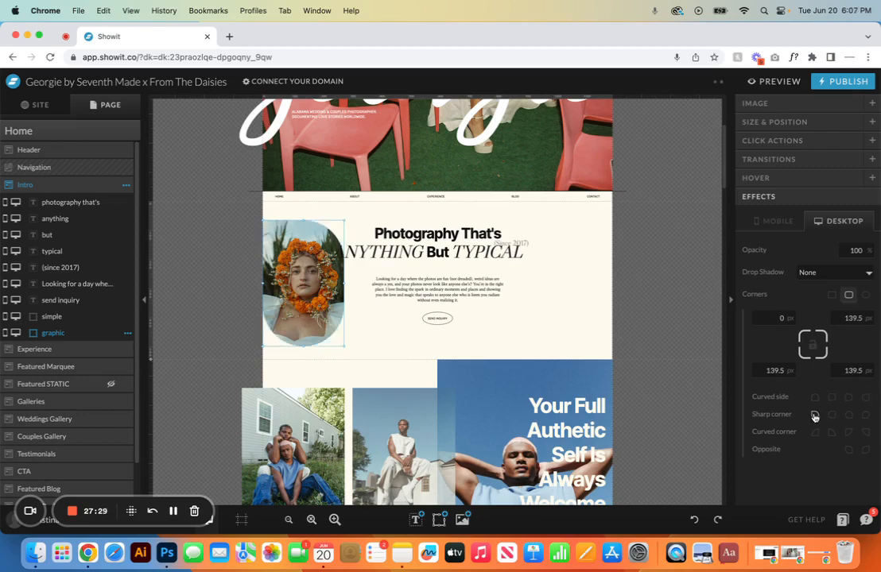
{"action": "left_click", "coordinate": [832, 414]}
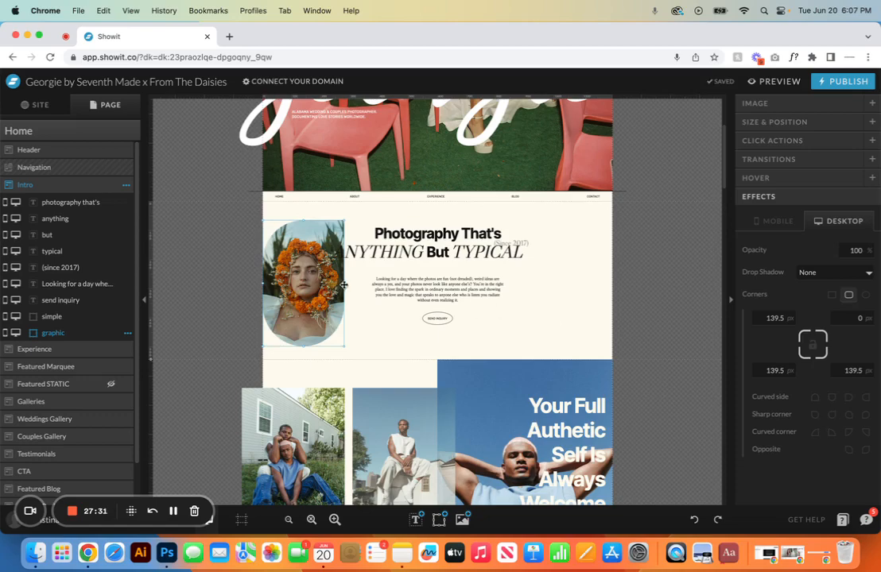
- Shrink the Intro image to a nearly square shape and reduce its bottom-left corner radius
{"action": "mouse_move", "coordinate": [344, 282]}
{"action": "left_mouse_down"}
{"action": "mouse_move", "coordinate": [403, 270]}
{"action": "mouse_move", "coordinate": [448, 125]}
{"action": "mouse_move", "coordinate": [405, 222]}
{"action": "mouse_move", "coordinate": [387, 234]}
{"action": "mouse_move", "coordinate": [337, 237]}
{"action": "mouse_move", "coordinate": [334, 267]}
{"action": "left_mouse_up"}
{"action": "left_click", "coordinate": [361, 310]}
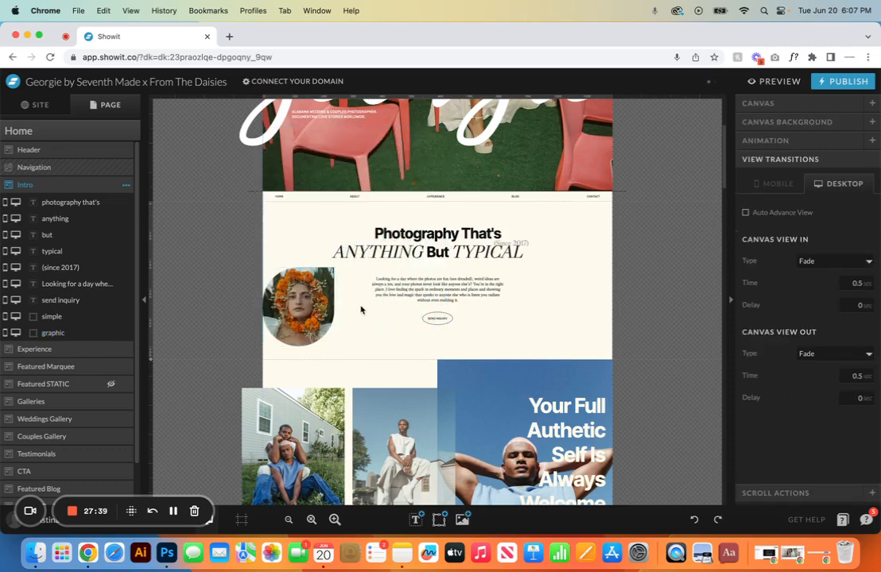
{"action": "left_click", "coordinate": [304, 300]}
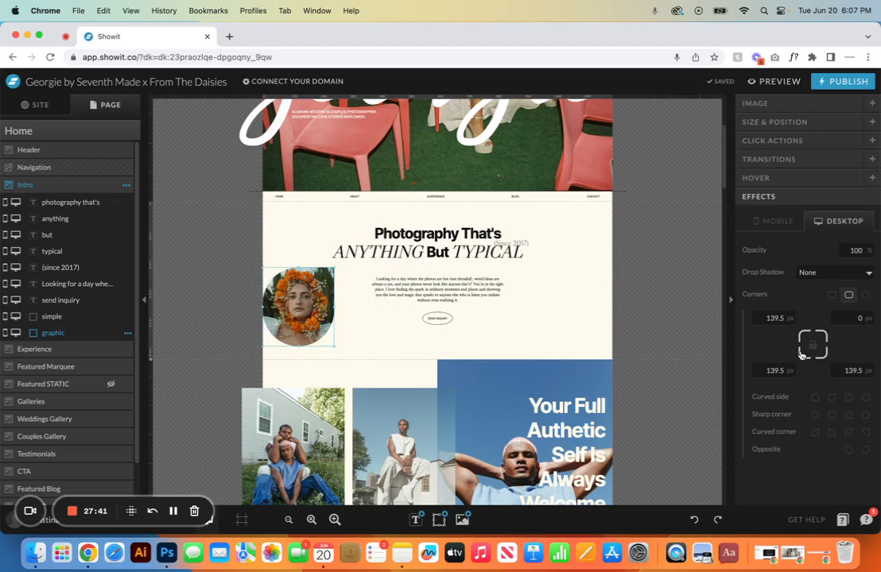
{"action": "left_click", "coordinate": [786, 371]}
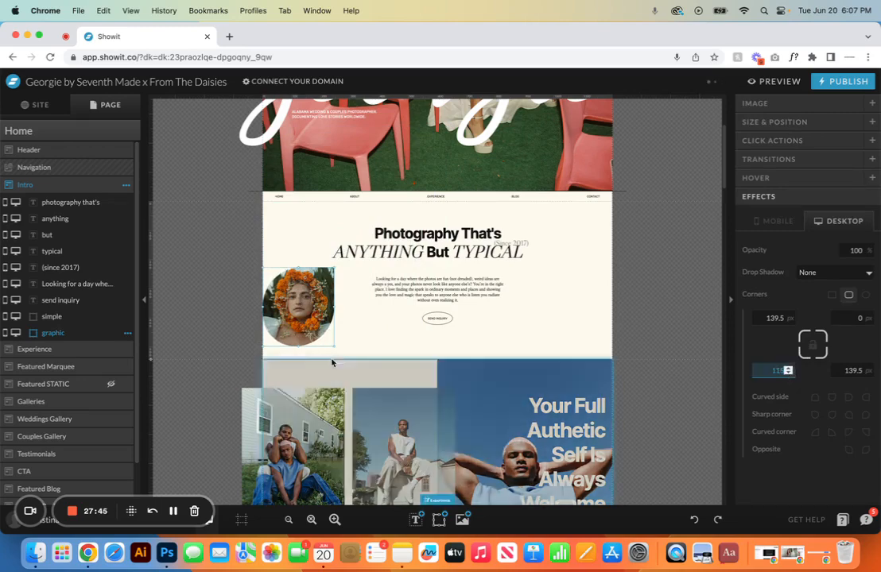
- Apply the curved-corner preset that rounds only the top-right corner to the image, then make it taller and align it with the canvas's bottom
{"action": "left_click", "coordinate": [829, 432]}
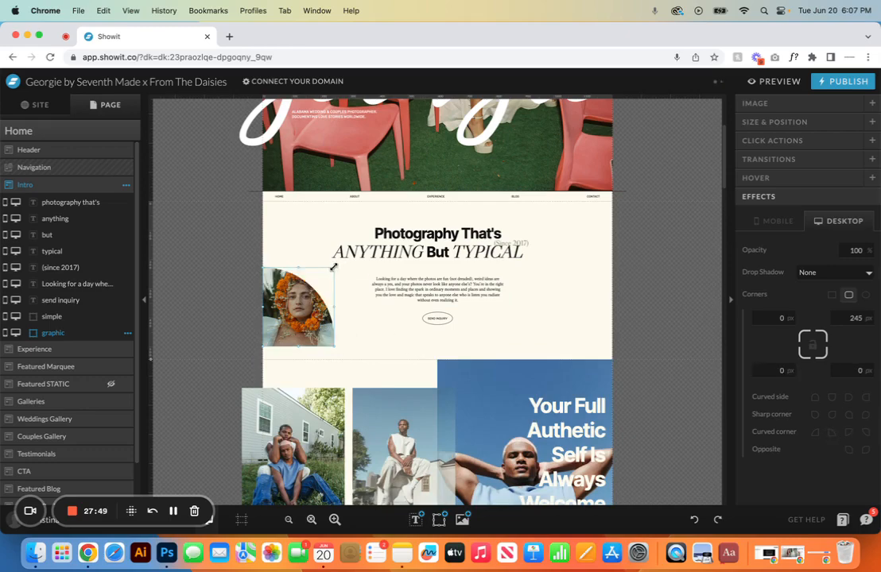
{"action": "left_click_drag", "start_coordinate": [333, 268], "coordinate": [339, 204]}
{"action": "left_click_drag", "start_coordinate": [309, 247], "coordinate": [309, 260]}
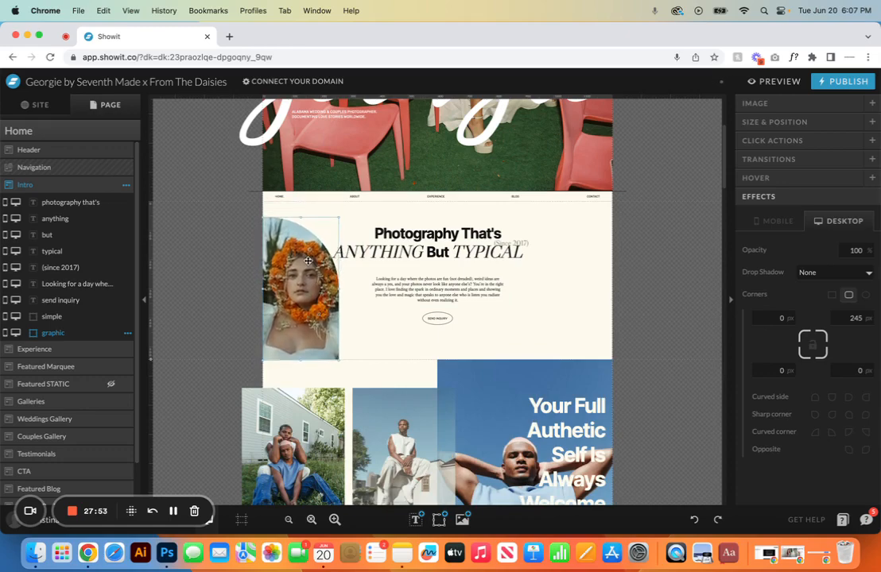
- Delete the curved portrait image from the Intro canvas
{"action": "left_click", "coordinate": [352, 326]}
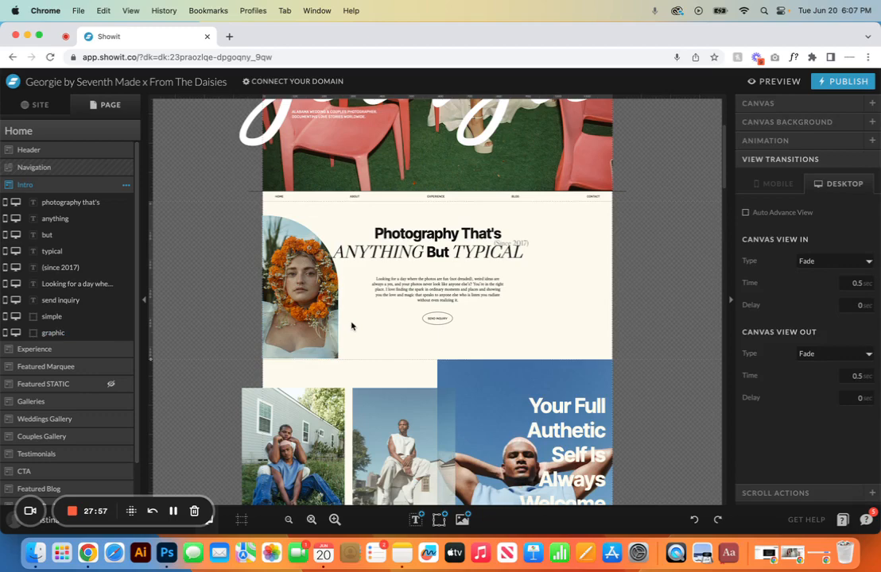
{"action": "left_click", "coordinate": [313, 326]}
{"action": "key", "text": "Delete"}
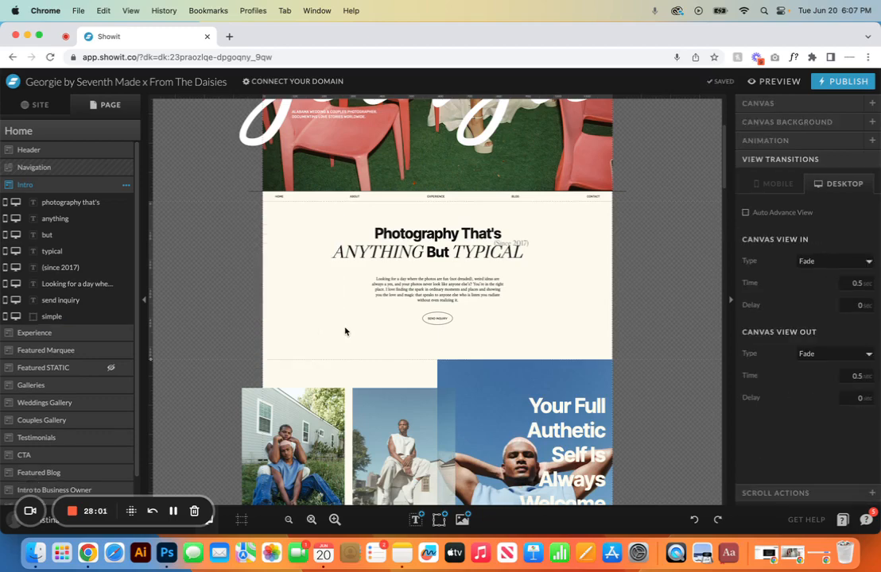
- Add a gallery to the Intro canvas, narrow it to a portrait shape and place it near the canvas's lower-left corner
{"action": "left_click", "coordinate": [439, 519]}
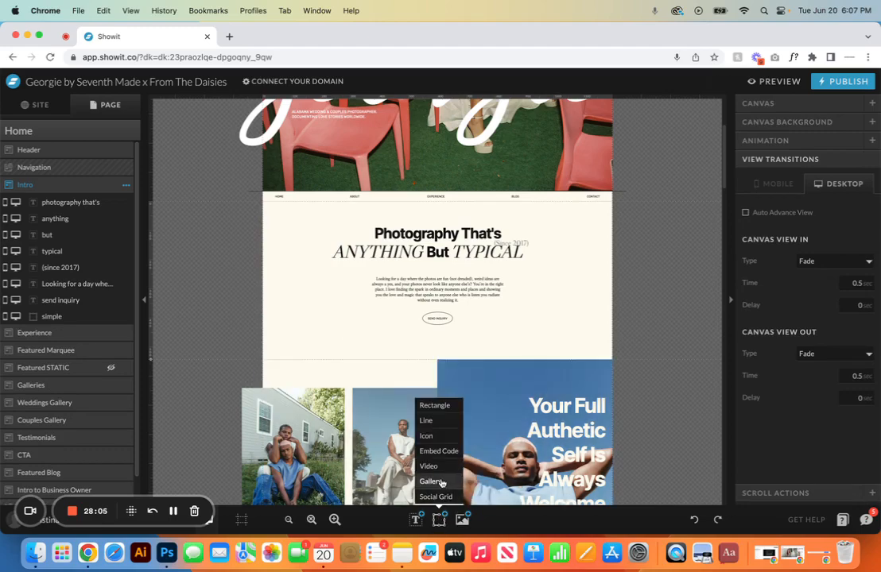
{"action": "left_click", "coordinate": [441, 482]}
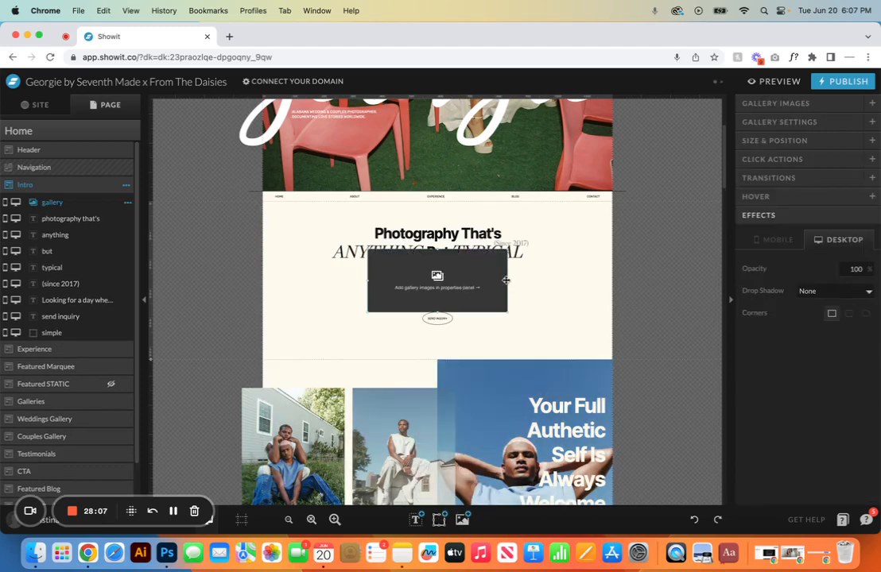
{"action": "left_click_drag", "start_coordinate": [510, 285], "coordinate": [290, 315]}
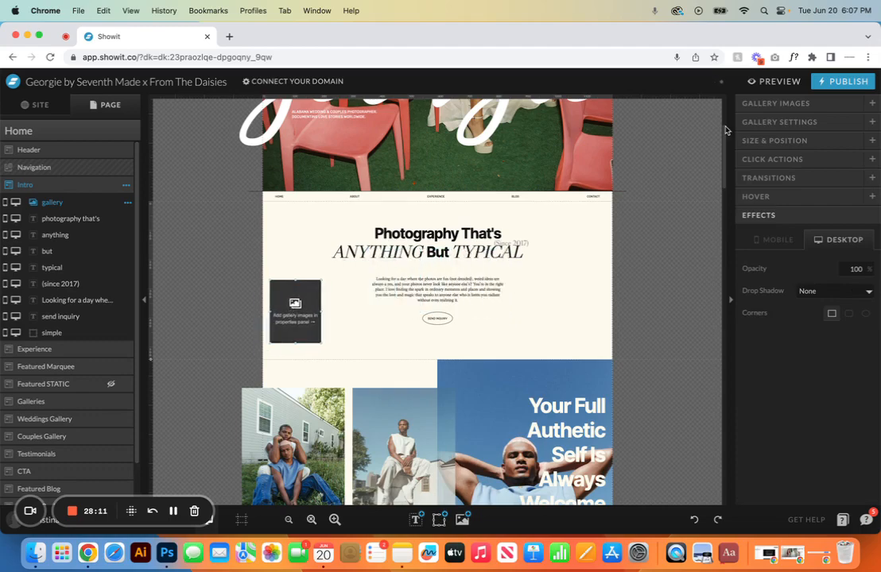
- Add the flower-wreath portrait, fromthedaisies-1_websize.jpg and fromthedaisies 122-15.jpg to the gallery from the Example Georgie folder
{"action": "left_click", "coordinate": [810, 104]}
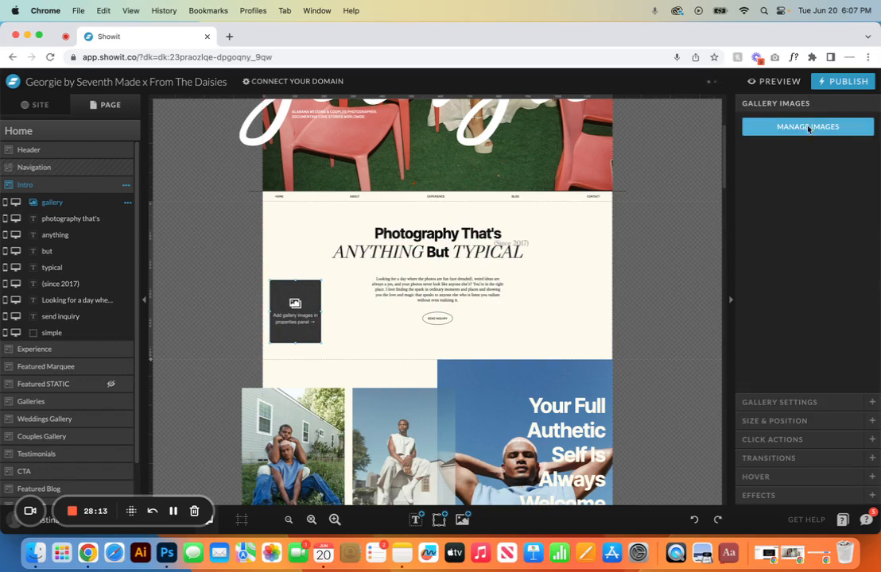
{"action": "left_click", "coordinate": [808, 127]}
{"action": "left_click", "coordinate": [584, 205]}
{"action": "left_click", "coordinate": [695, 317]}
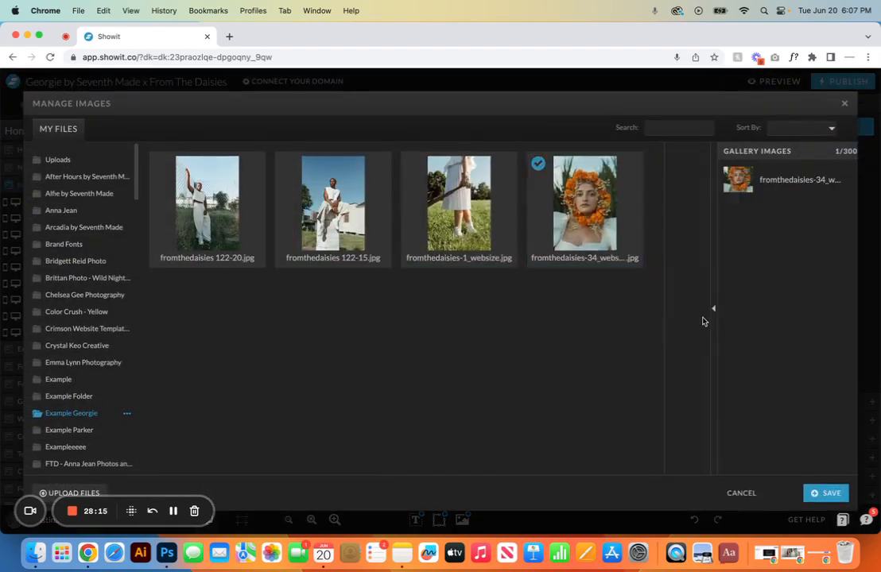
{"action": "left_click", "coordinate": [500, 223]}
{"action": "left_click", "coordinate": [684, 318]}
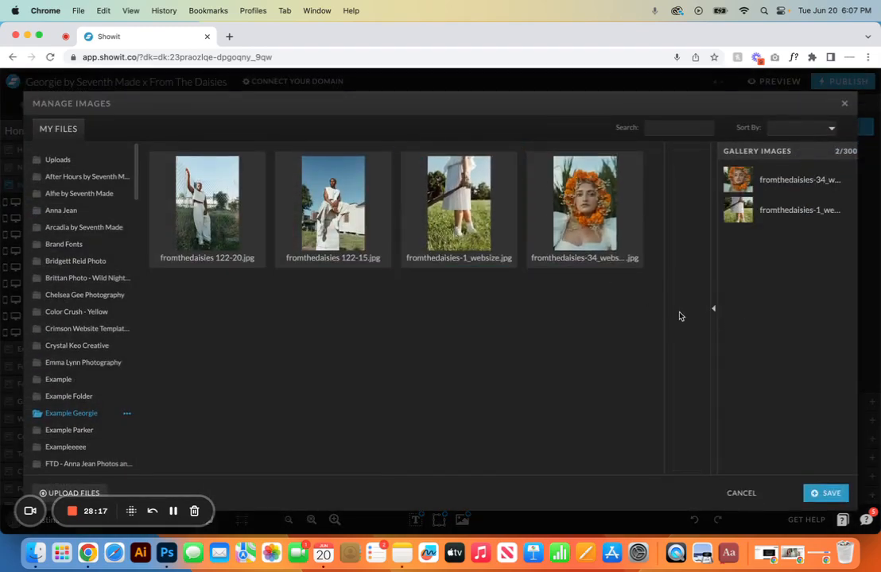
{"action": "left_click", "coordinate": [333, 205]}
{"action": "left_click", "coordinate": [685, 317]}
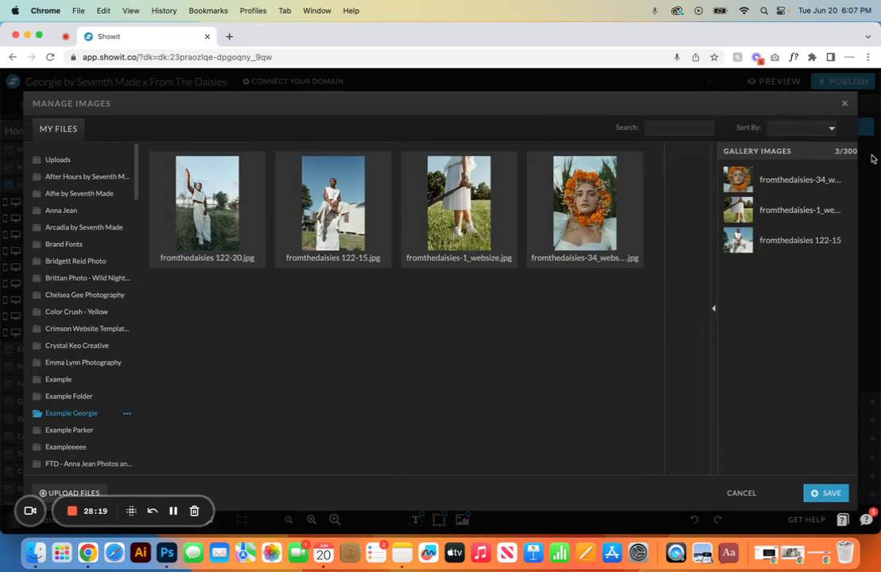
- Reorder the gallery so fromthedaisies 122-15 comes second, then remove the fromthedaisies-1_websize image and save the selection
{"action": "left_click_drag", "start_coordinate": [794, 240], "coordinate": [792, 206]}
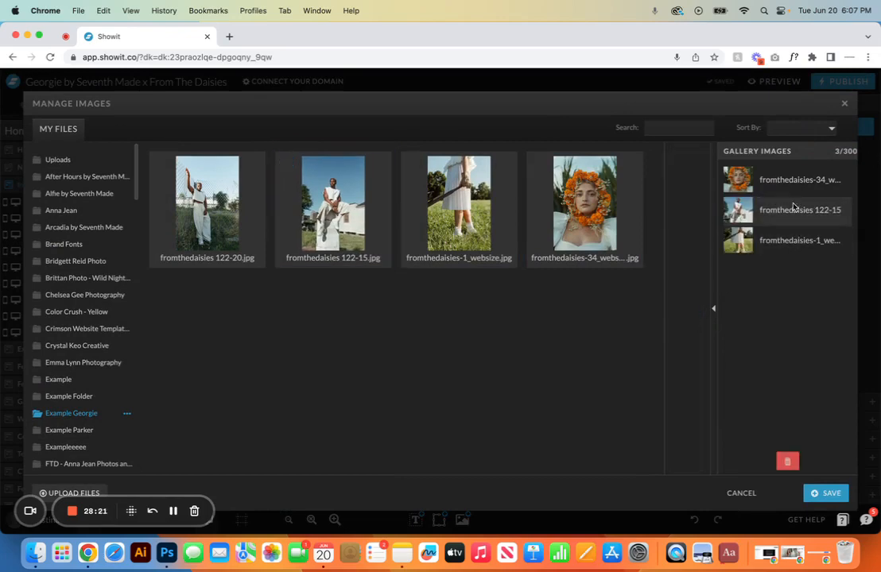
{"action": "left_click", "coordinate": [768, 242]}
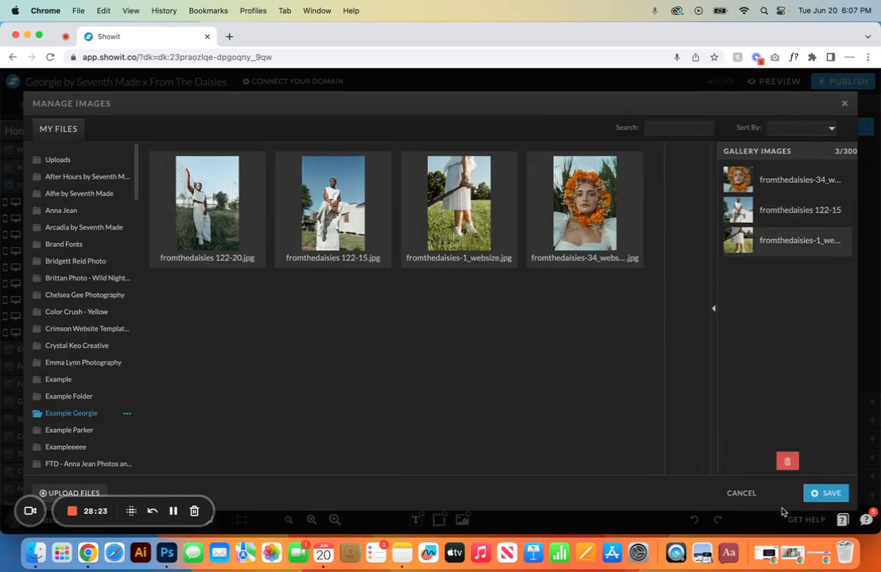
{"action": "left_click", "coordinate": [787, 463]}
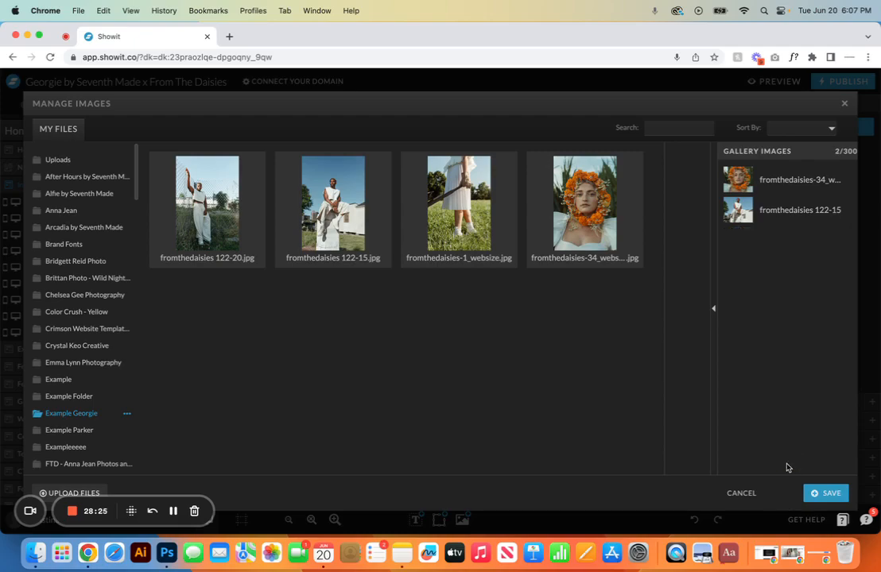
{"action": "left_click", "coordinate": [827, 494]}
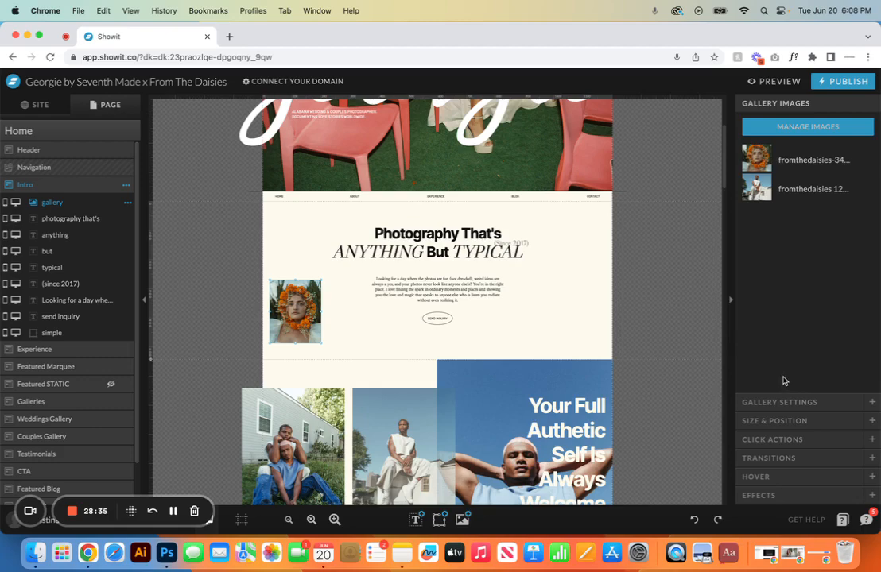
- Try the Tiled Gallery and Sliding Gallery types on the Intro gallery, then return it to Simple Gallery
{"action": "left_click", "coordinate": [783, 402]}
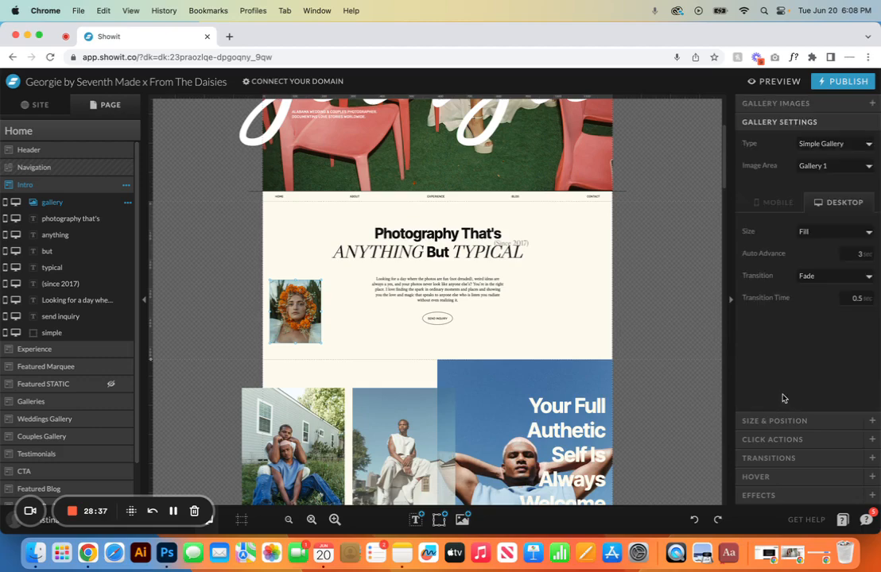
{"action": "left_click", "coordinate": [830, 144]}
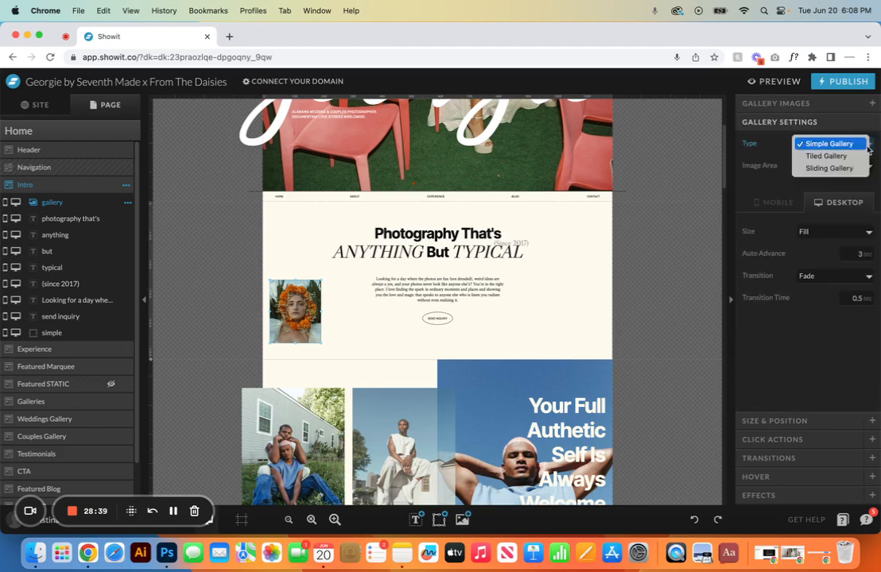
{"action": "left_click", "coordinate": [848, 162]}
{"action": "left_click", "coordinate": [843, 144]}
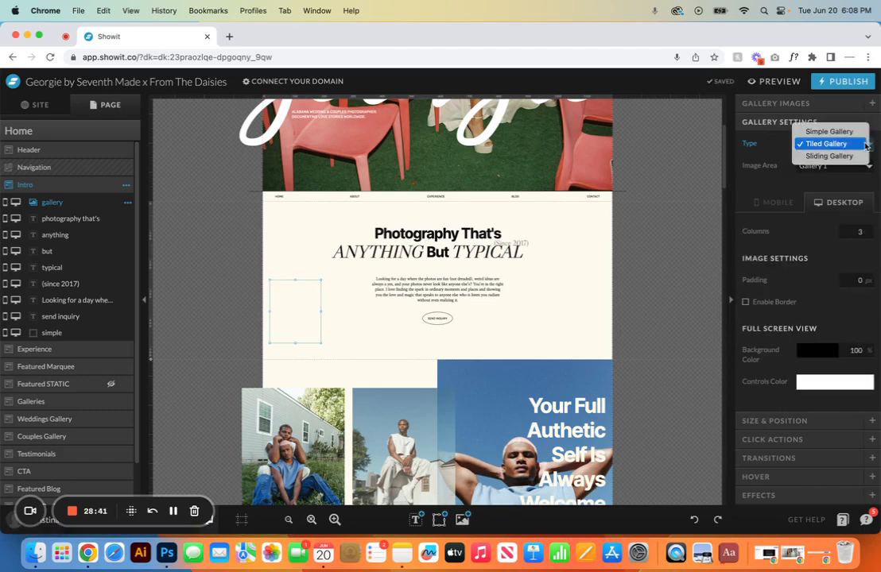
{"action": "left_click", "coordinate": [857, 157]}
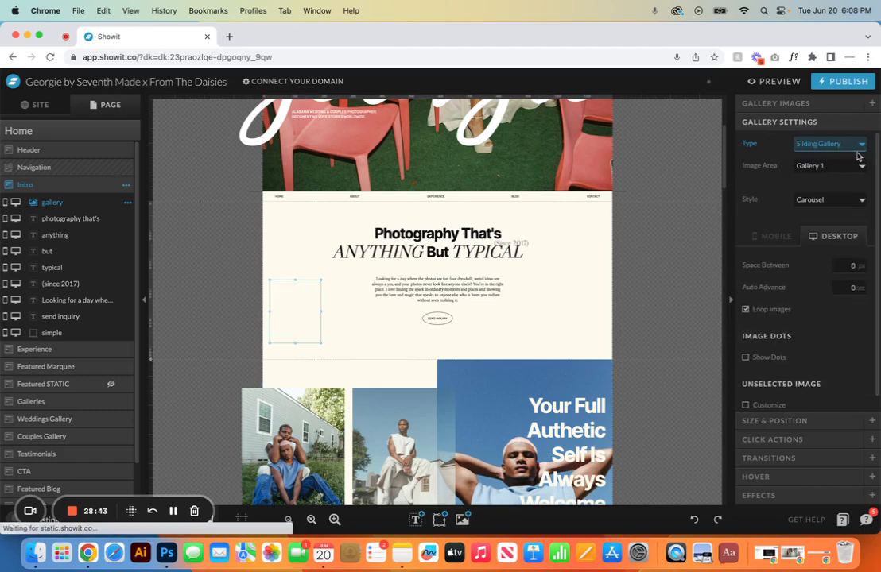
{"action": "left_click", "coordinate": [844, 143]}
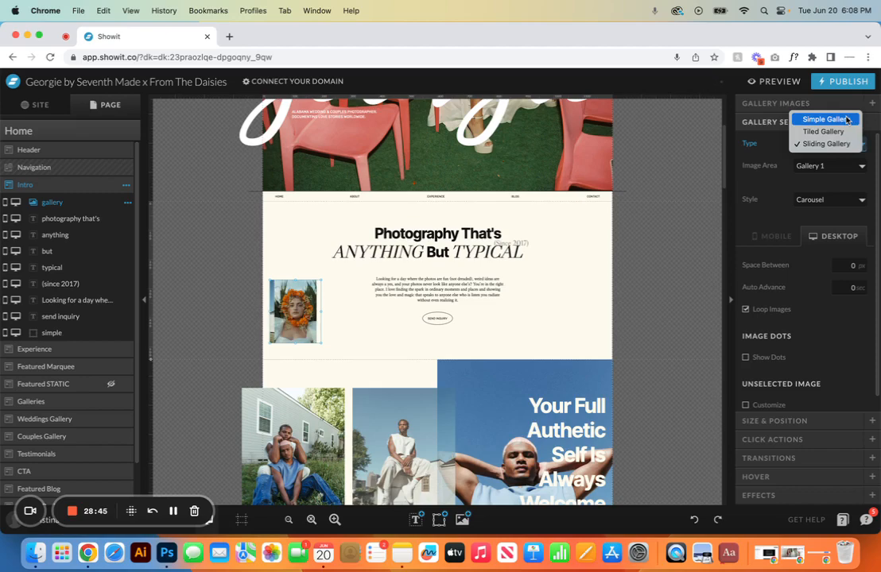
{"action": "left_click", "coordinate": [848, 120]}
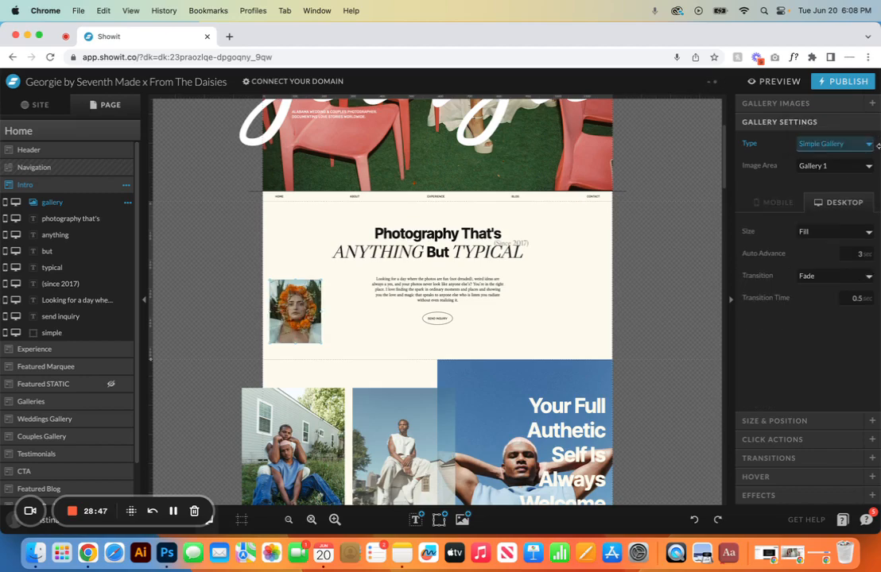
- Compare the Contain and Fill image sizes on the gallery, ending with Fill
{"action": "left_click", "coordinate": [867, 233]}
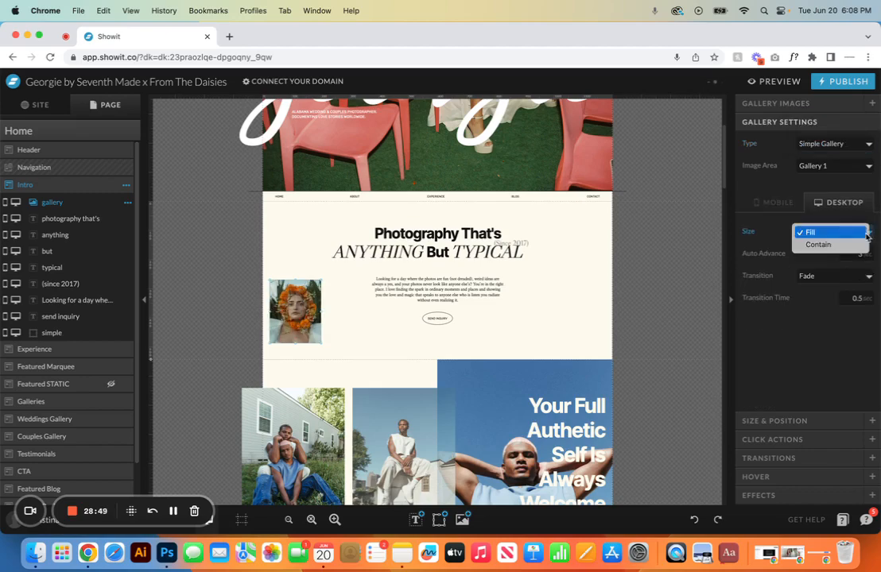
{"action": "left_click", "coordinate": [827, 247]}
{"action": "left_click", "coordinate": [863, 231]}
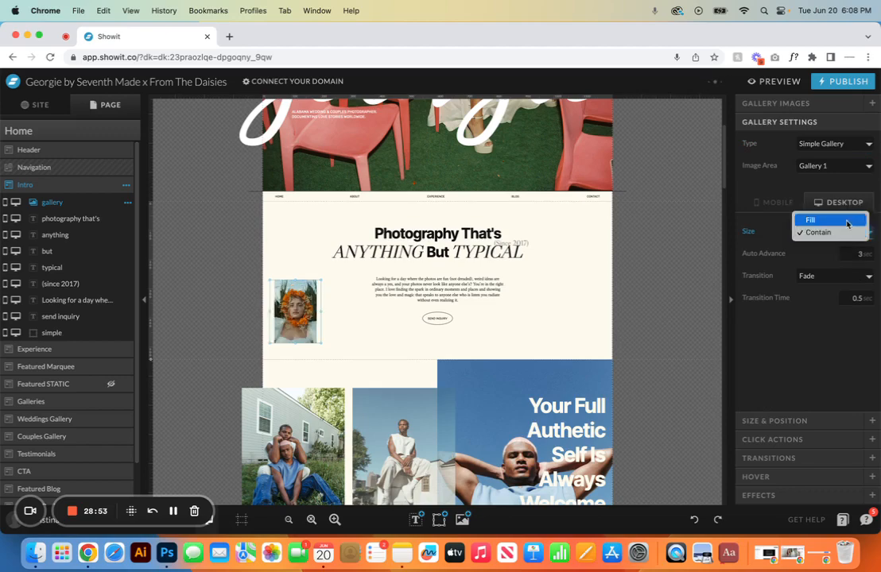
{"action": "left_click", "coordinate": [847, 223]}
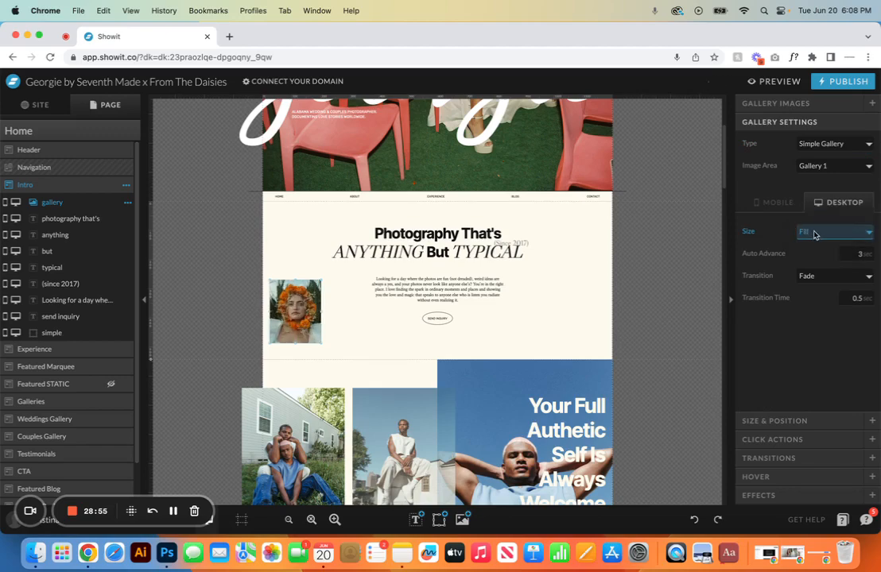
{"action": "left_click", "coordinate": [868, 232]}
{"action": "left_click", "coordinate": [827, 244]}
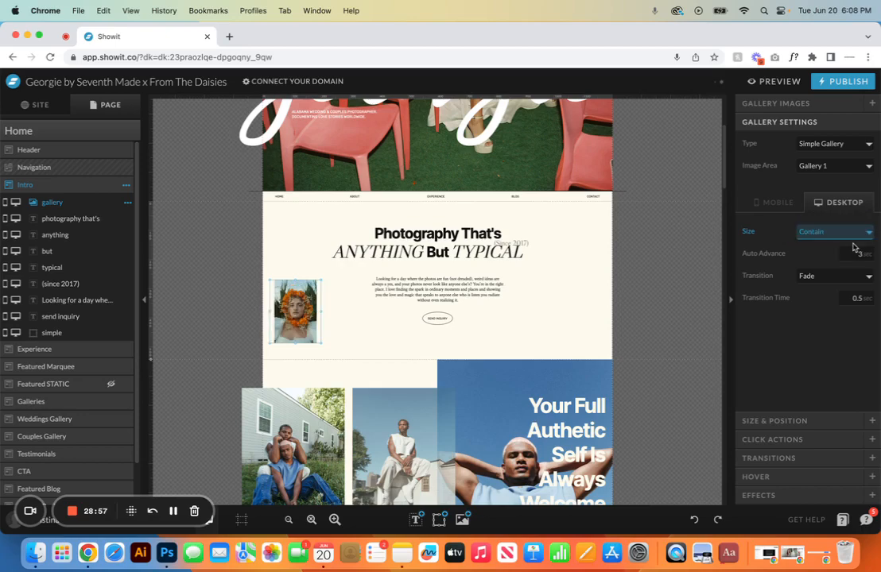
{"action": "left_click", "coordinate": [857, 231]}
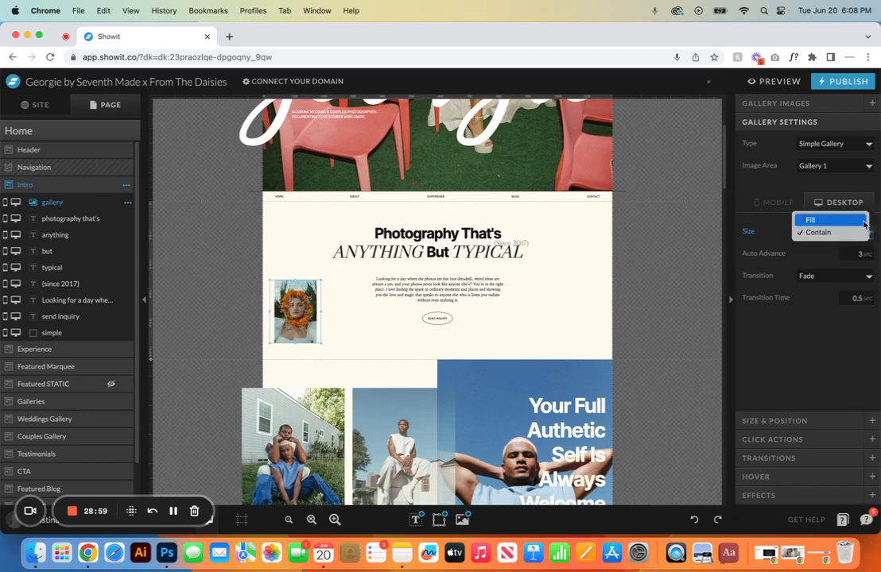
{"action": "left_click", "coordinate": [810, 219]}
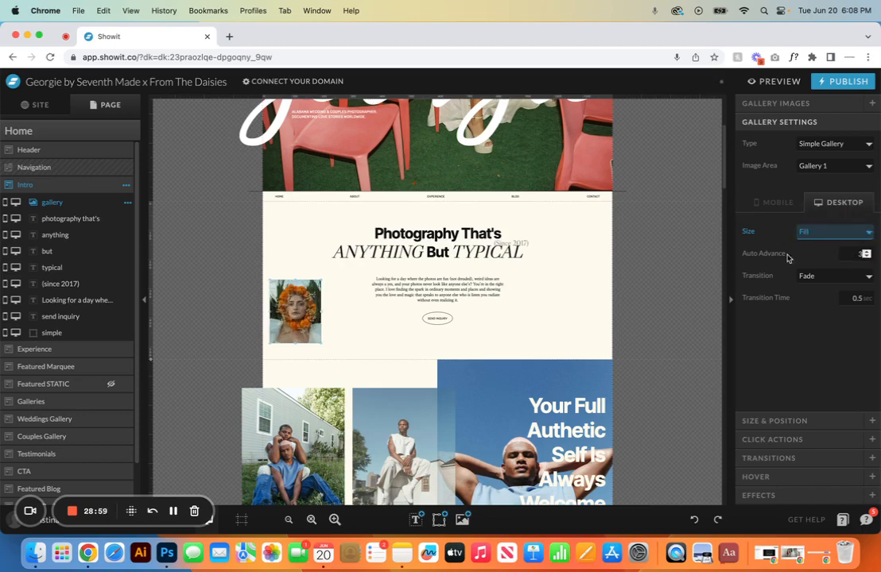
- Set the gallery's desktop transition to None and enlarge the gallery up to the level of the heading
{"action": "left_click", "coordinate": [868, 278]}
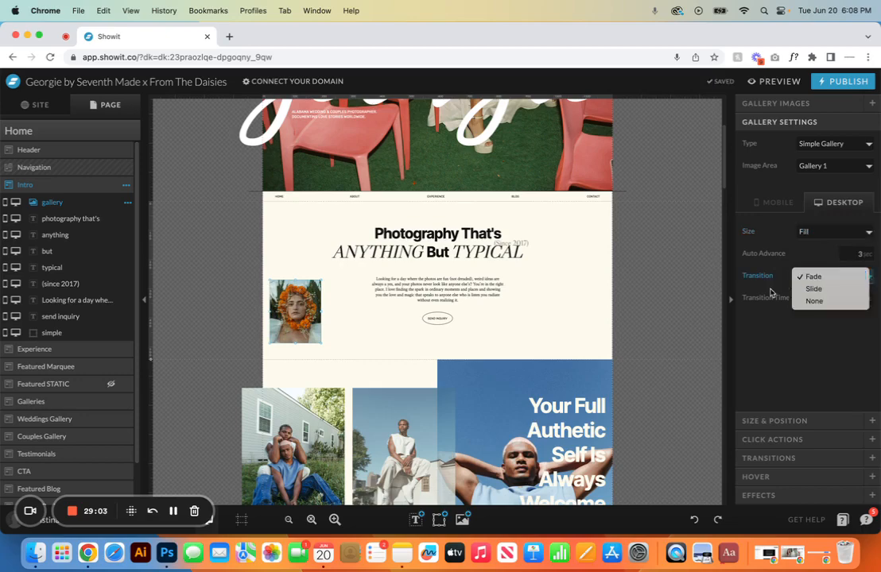
{"action": "left_click", "coordinate": [808, 302]}
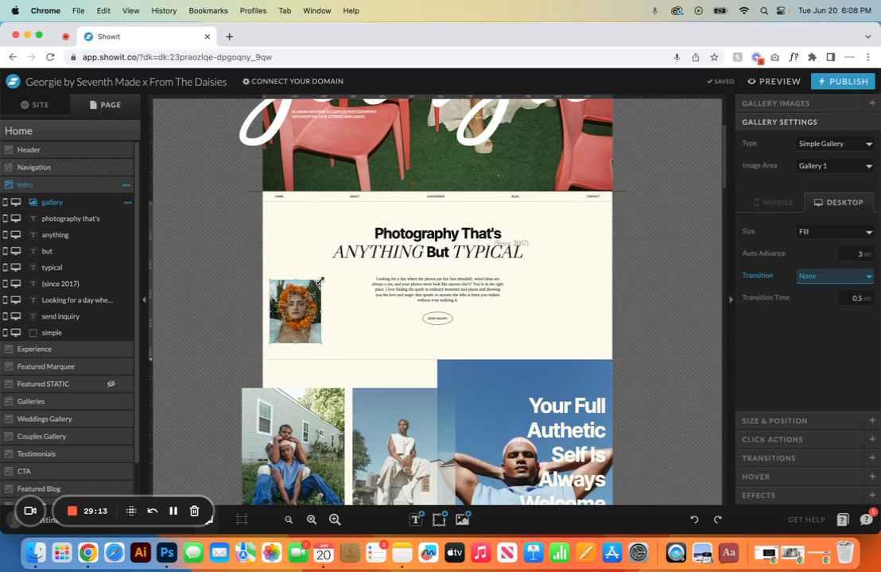
{"action": "left_click_drag", "start_coordinate": [324, 284], "coordinate": [362, 213]}
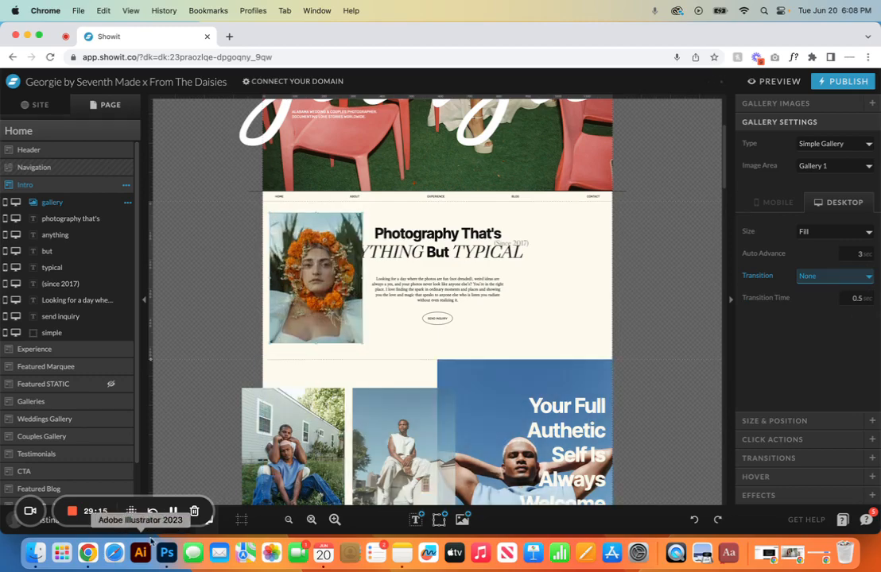
- Show the mobile layout, shrink the gallery there and place it in the Intro's lower-left corner beside the Send Inquiry button
{"action": "left_click", "coordinate": [165, 520]}
{"action": "scroll", "coordinate": [230, 348], "scroll_direction": "down", "scroll_amount": 5}
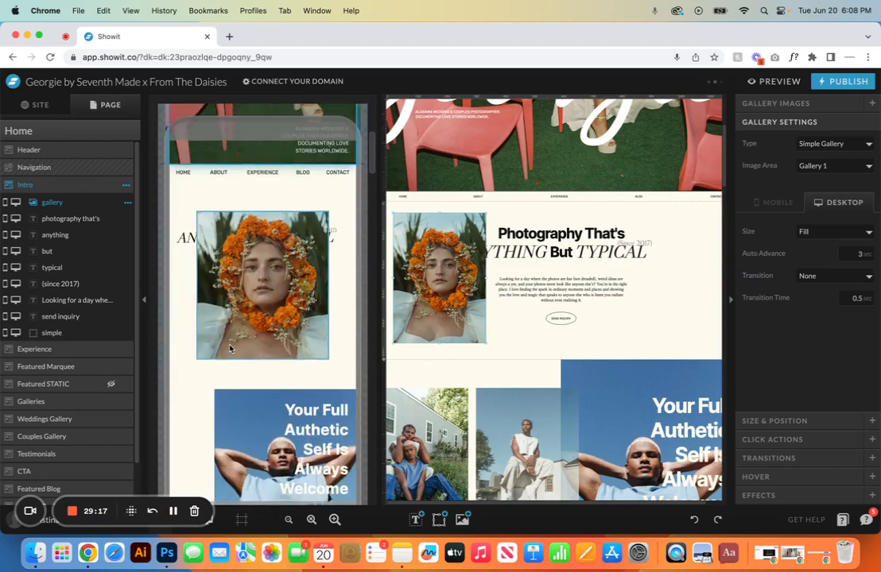
{"action": "left_click", "coordinate": [321, 218]}
{"action": "left_click_drag", "start_coordinate": [326, 212], "coordinate": [235, 295]}
{"action": "left_click_drag", "start_coordinate": [215, 330], "coordinate": [192, 352]}
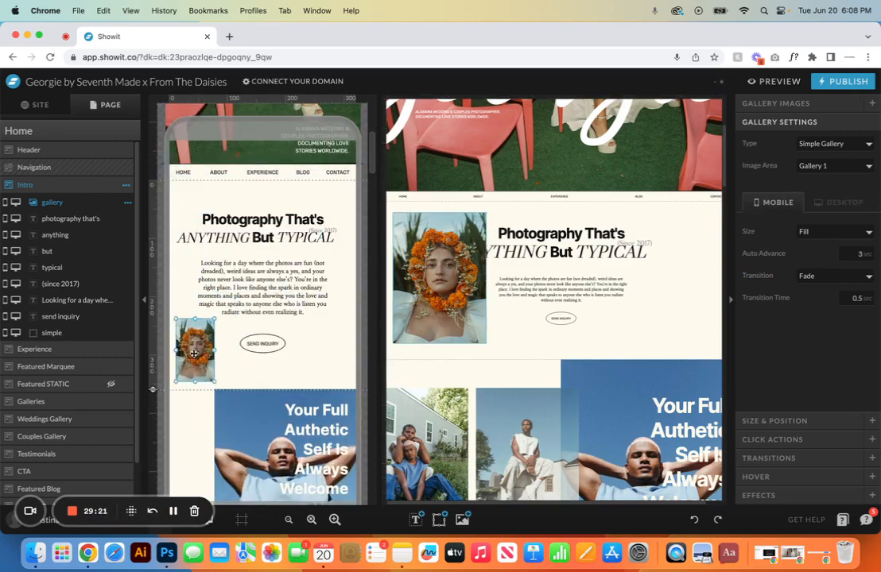
- Move the gallery to the bottom of the Intro canvas's layer order and return to the desktop-only view
{"action": "left_click_drag", "start_coordinate": [79, 202], "coordinate": [80, 338]}
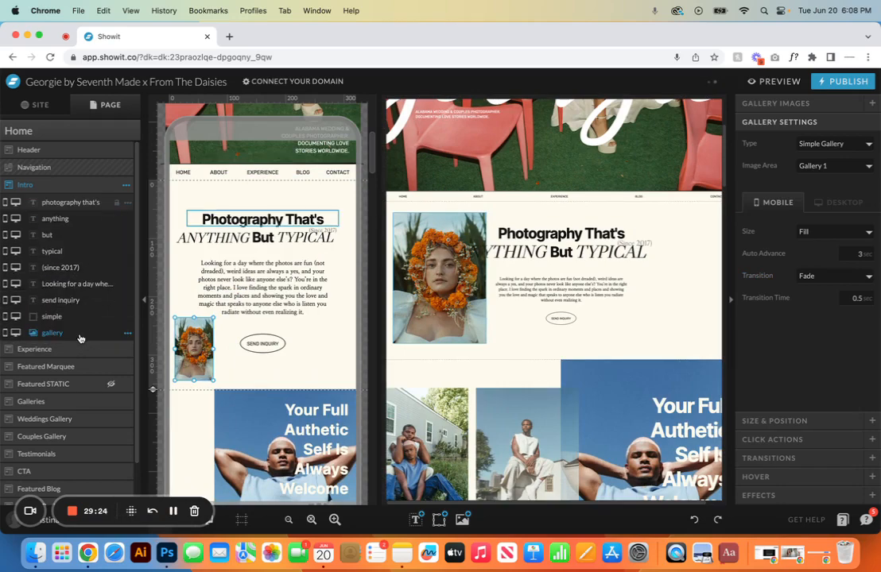
{"action": "left_click", "coordinate": [232, 387]}
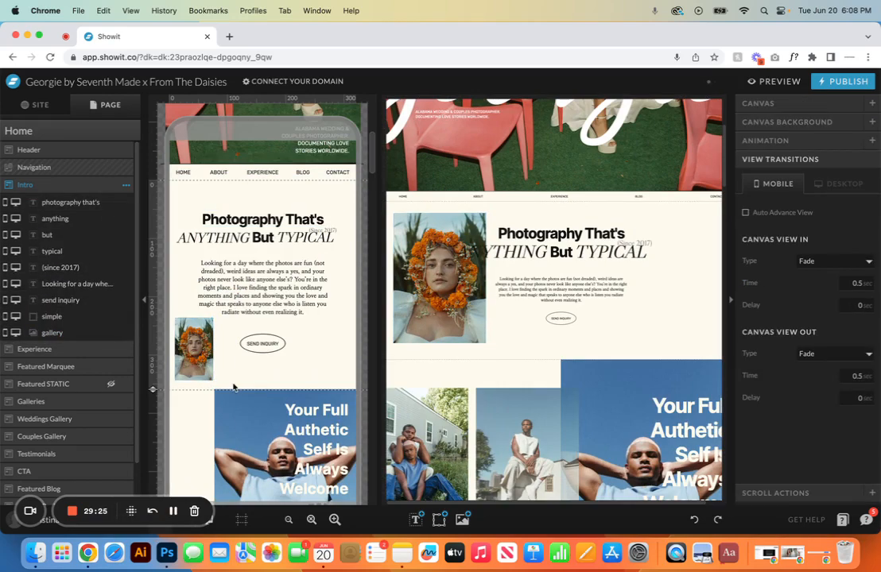
{"action": "left_click", "coordinate": [209, 521]}
- Apply the curved-side corner preset that rounds the top of the gallery into an arch
{"action": "left_click", "coordinate": [270, 273]}
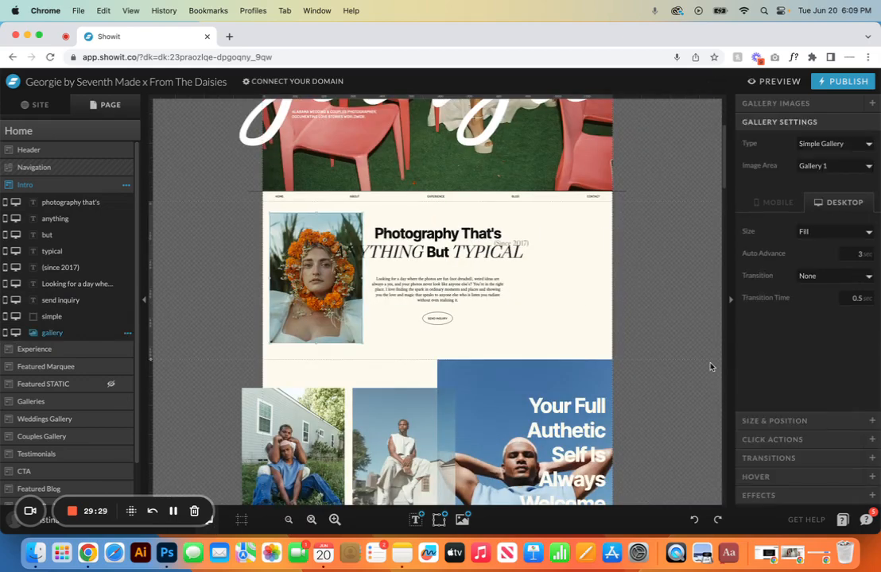
{"action": "left_click", "coordinate": [779, 493]}
{"action": "left_click", "coordinate": [848, 313]}
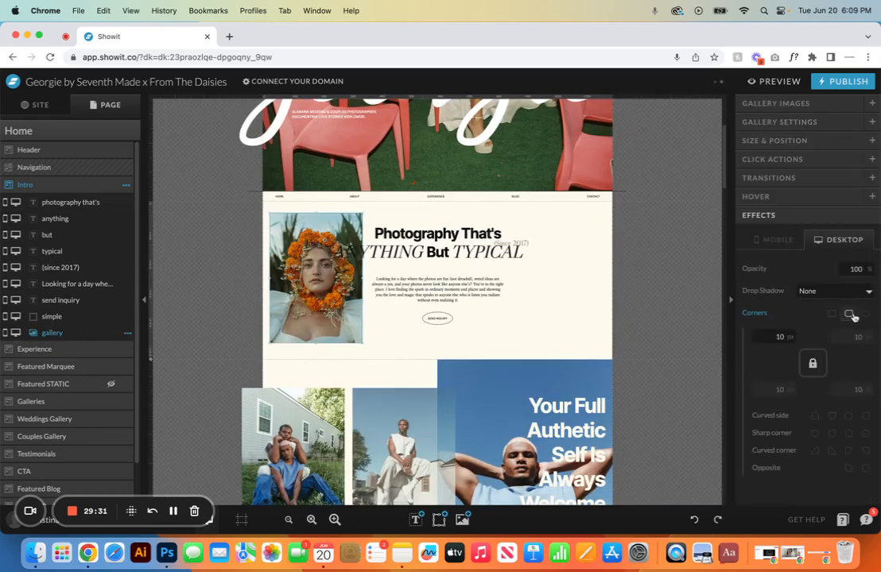
{"action": "left_click", "coordinate": [814, 415]}
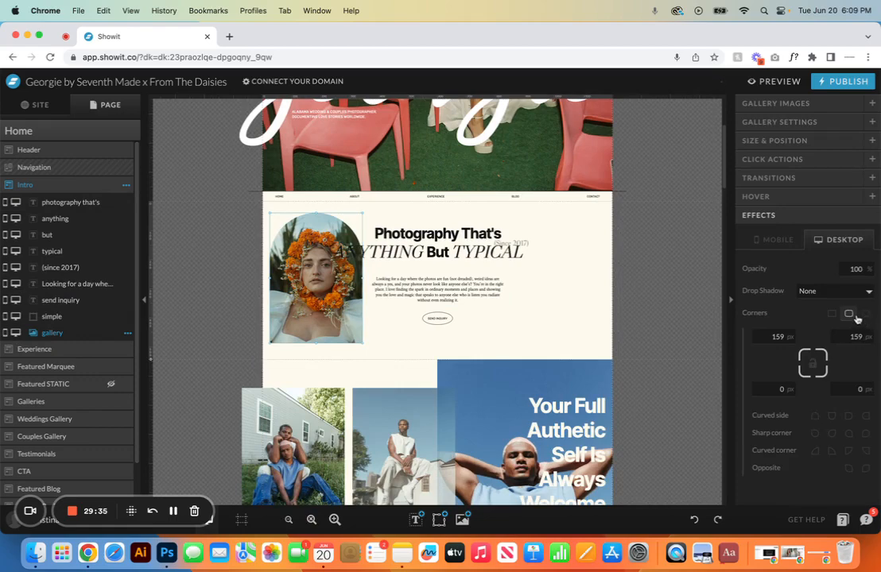
- Delete the arched gallery from the Intro canvas
{"action": "left_click", "coordinate": [573, 337]}
{"action": "left_click", "coordinate": [271, 331]}
{"action": "key", "text": "Delete"}
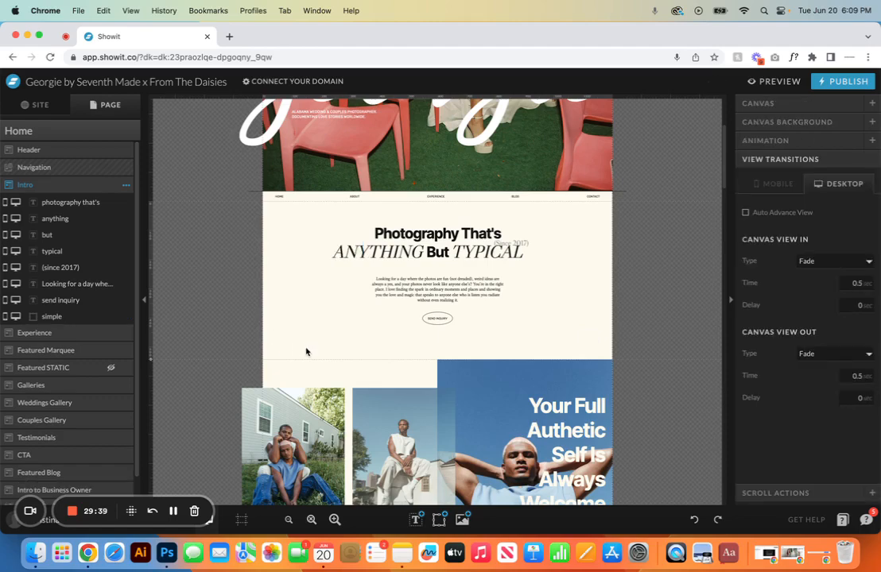
- Add the flower-wreath portrait to the Intro canvas as a single image and place it at the canvas's left edge
{"action": "left_click", "coordinate": [463, 521]}
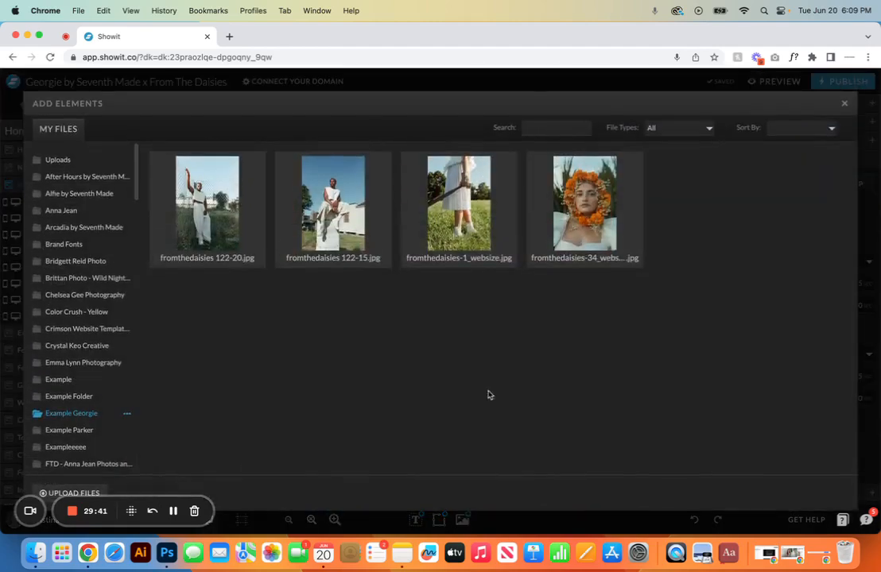
{"action": "left_click", "coordinate": [584, 205]}
{"action": "left_click", "coordinate": [798, 493]}
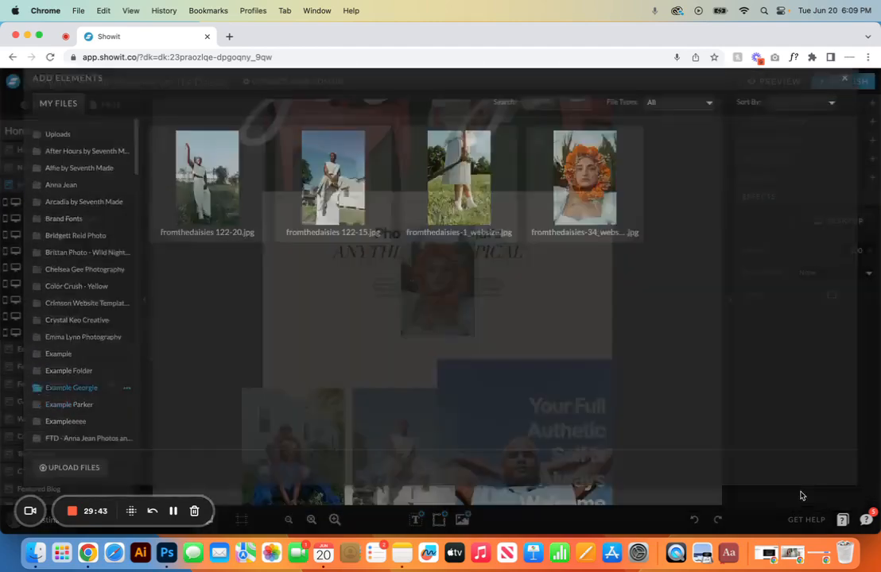
{"action": "left_click_drag", "start_coordinate": [412, 306], "coordinate": [307, 310]}
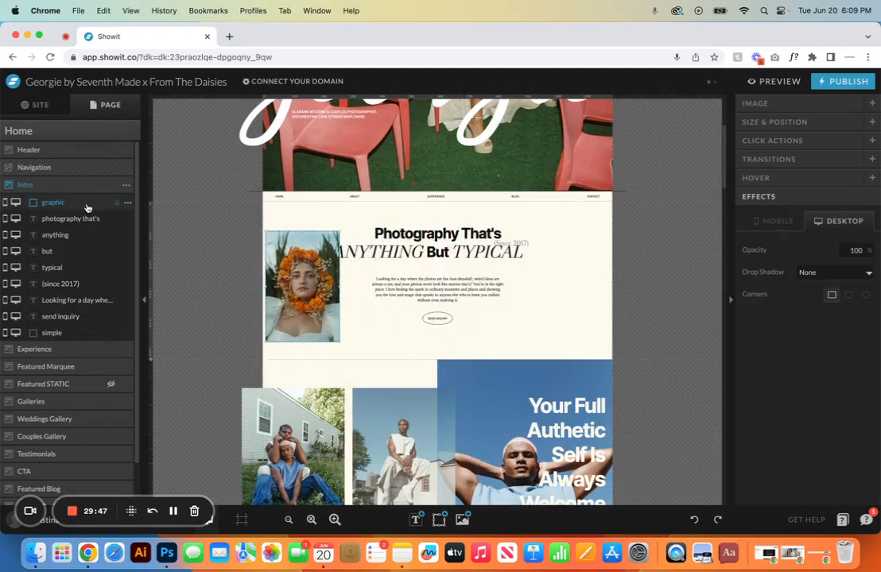
- Hide the Intro canvas's portrait graphic on desktop
{"action": "left_click", "coordinate": [14, 204]}
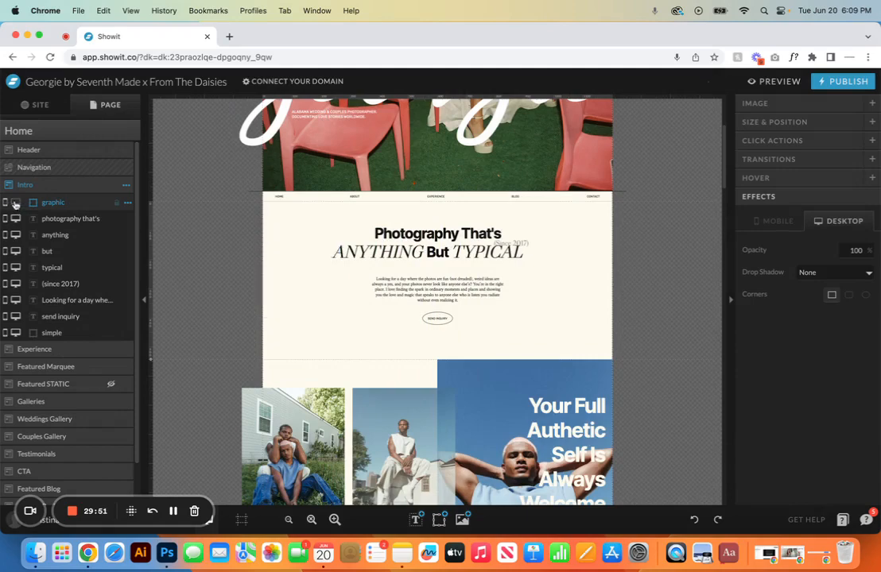
- Display the mobile and desktop layouts side by side and make the Intro canvas's portrait graphic visible on desktop again
{"action": "left_click", "coordinate": [161, 522]}
{"action": "scroll", "coordinate": [278, 302], "scroll_direction": "down", "scroll_amount": 1}
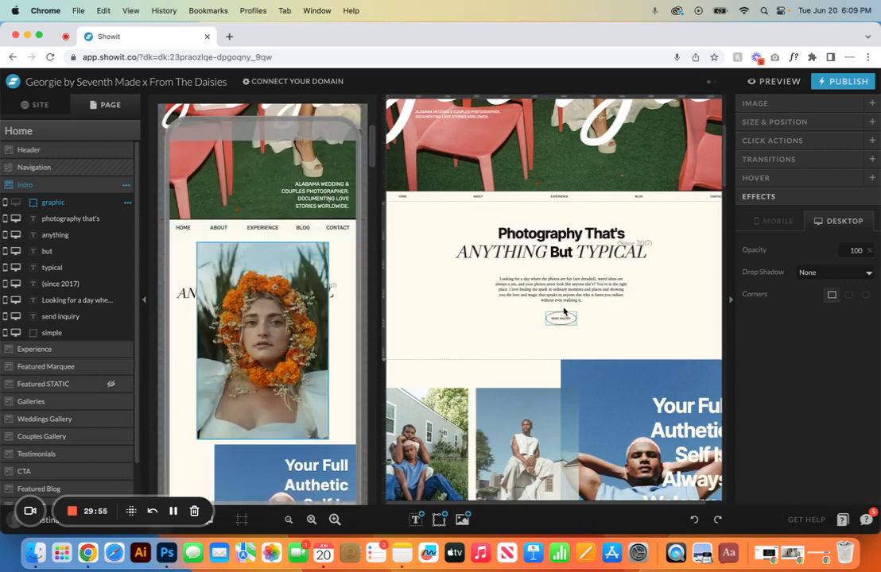
{"action": "left_click", "coordinate": [15, 204]}
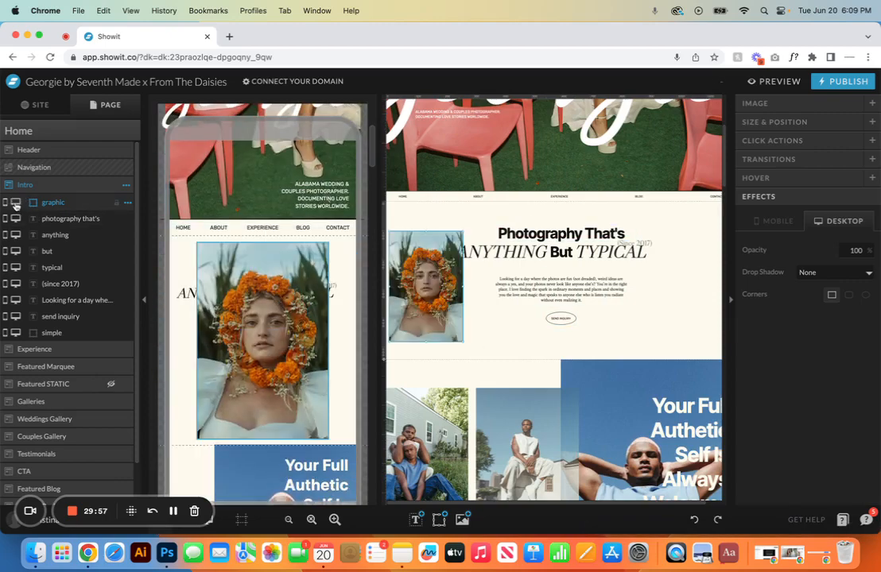
- Hide the Intro canvas's portrait graphic on mobile and make it visible there again
{"action": "left_click", "coordinate": [6, 205]}
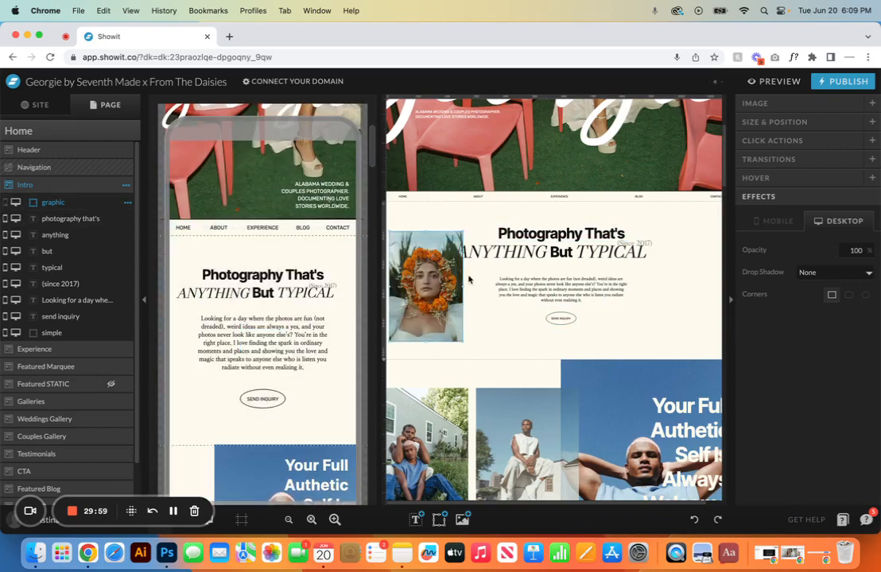
{"action": "left_click", "coordinate": [7, 202]}
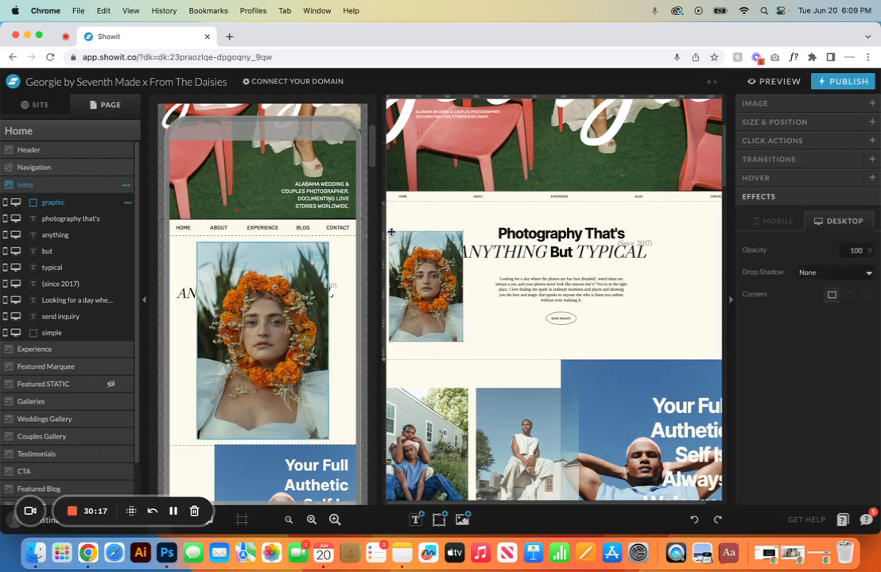
- Duplicate the portrait graphic within the Intro canvas
{"action": "left_click", "coordinate": [117, 205]}
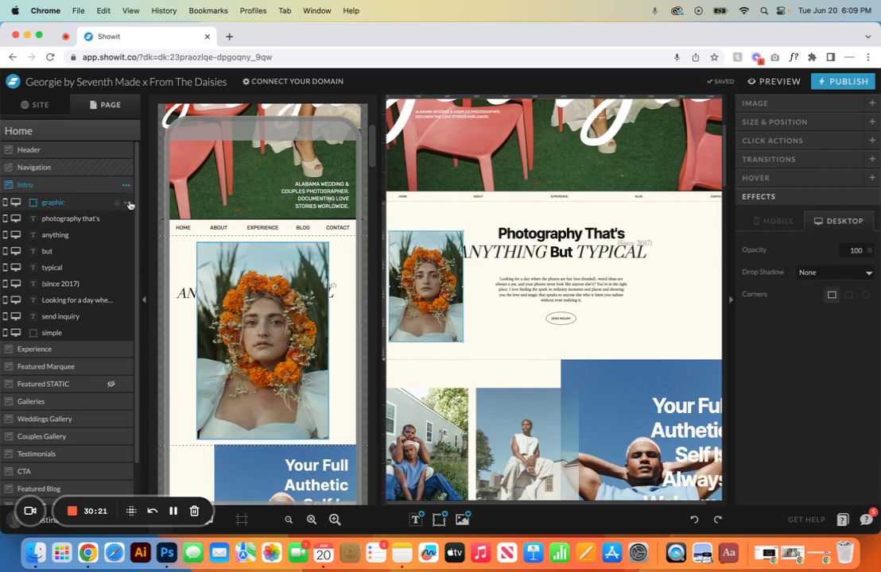
{"action": "left_click", "coordinate": [127, 203]}
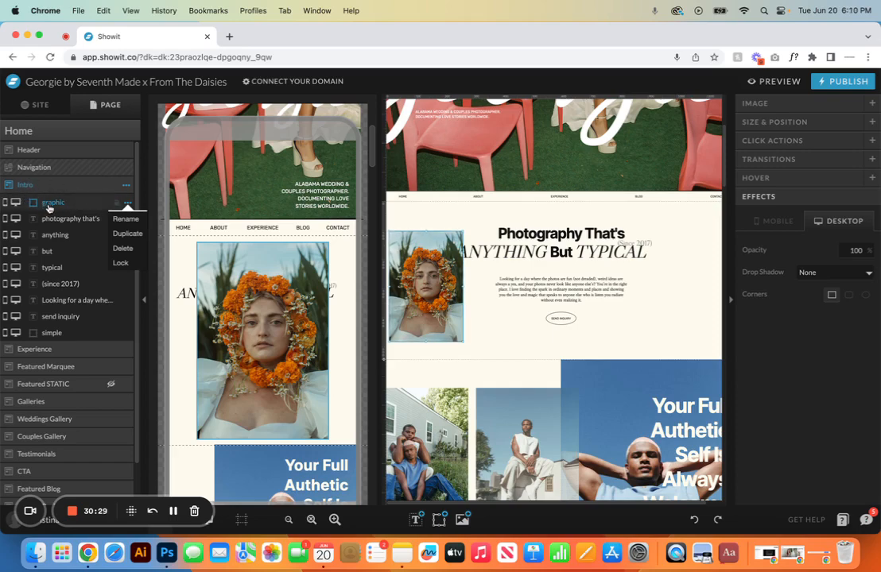
{"action": "left_click", "coordinate": [124, 233]}
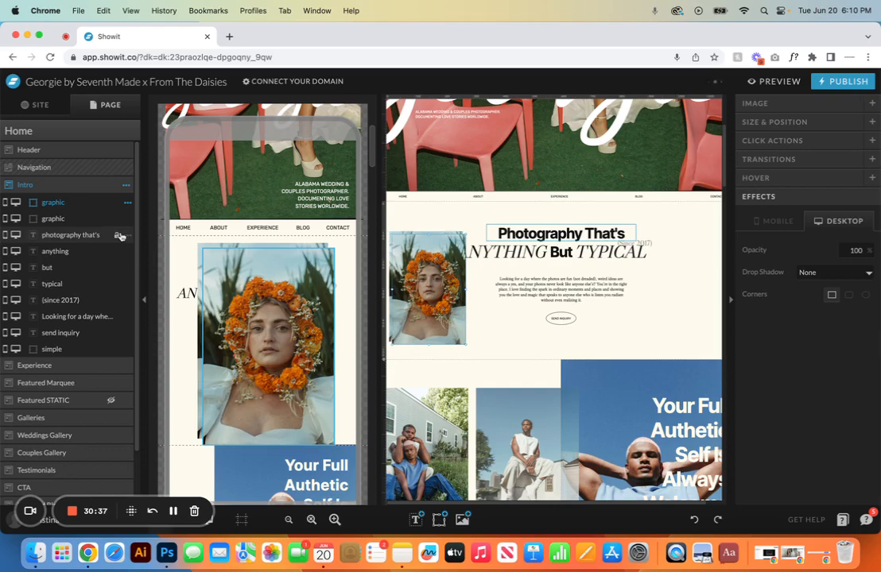
- Delete both copies of the flower-wreath portrait graphic from the Intro canvas
{"action": "left_click", "coordinate": [87, 218]}
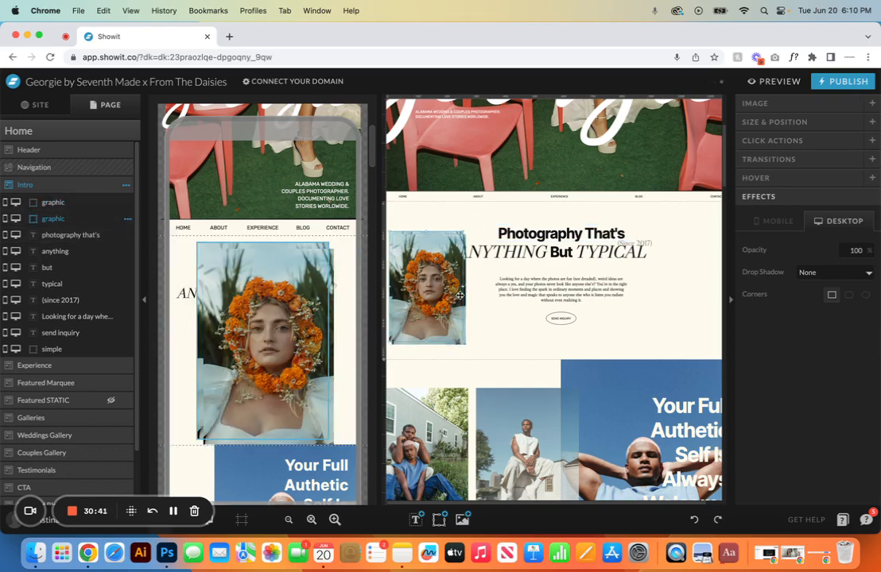
{"action": "left_click", "coordinate": [128, 219]}
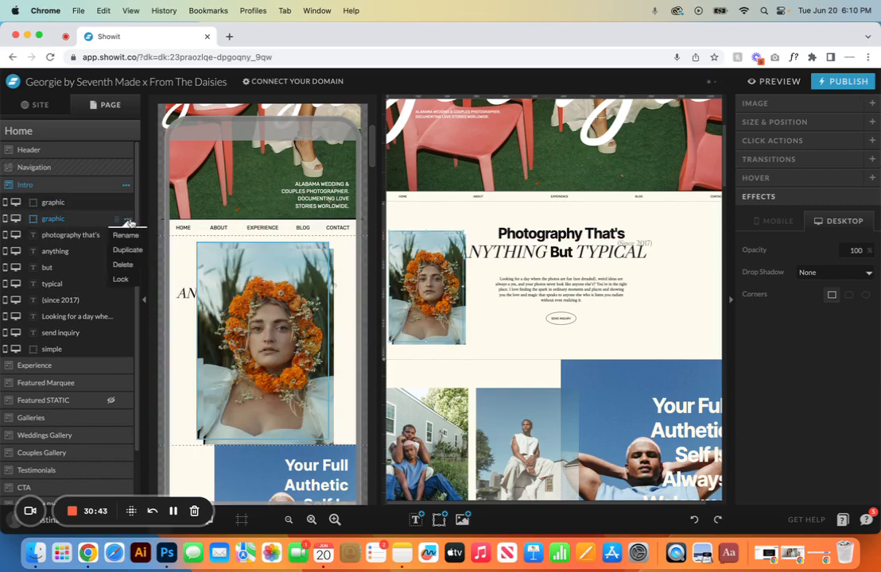
{"action": "left_click", "coordinate": [122, 265]}
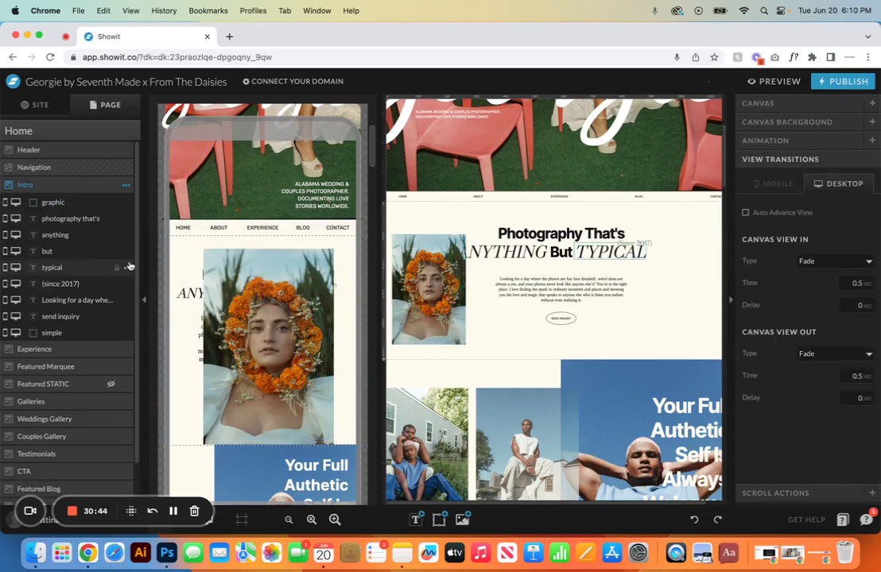
{"action": "left_click", "coordinate": [127, 202]}
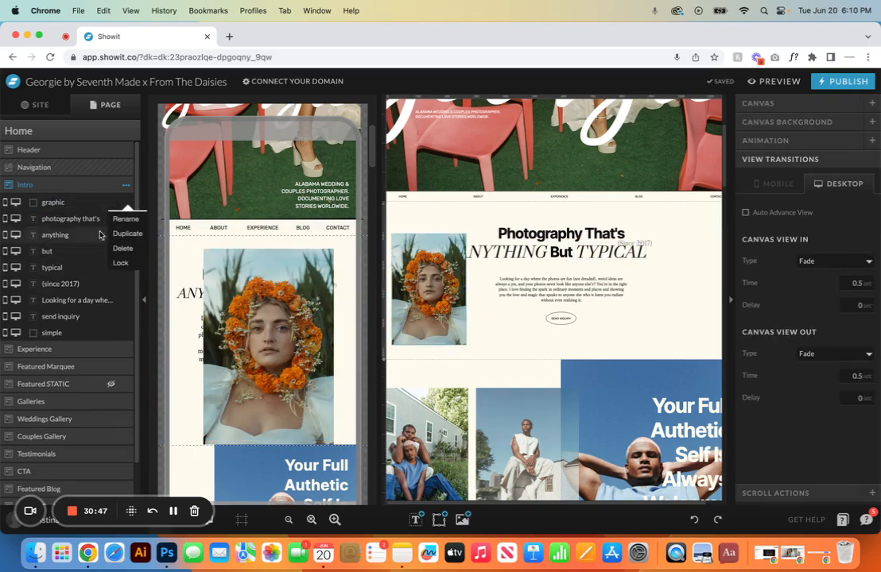
{"action": "left_click", "coordinate": [72, 204]}
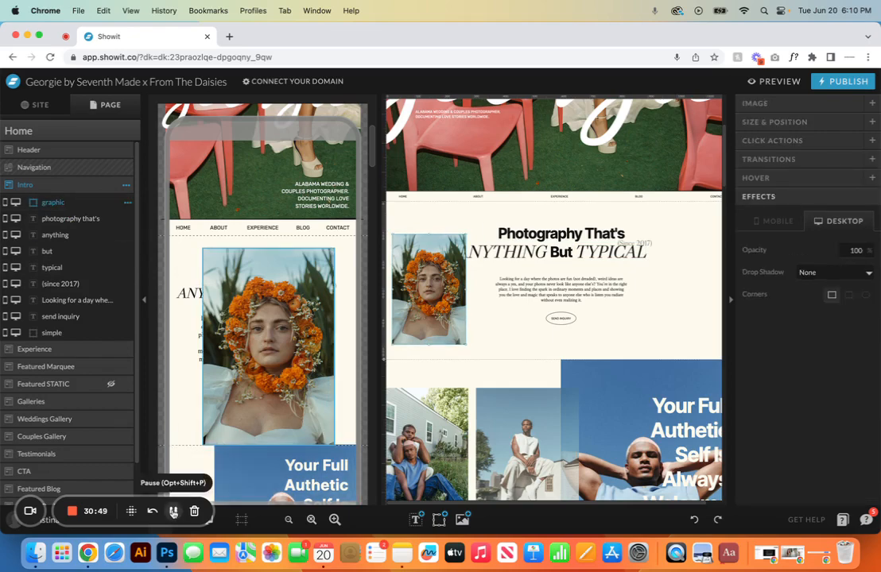
{"action": "key", "text": "Delete"}
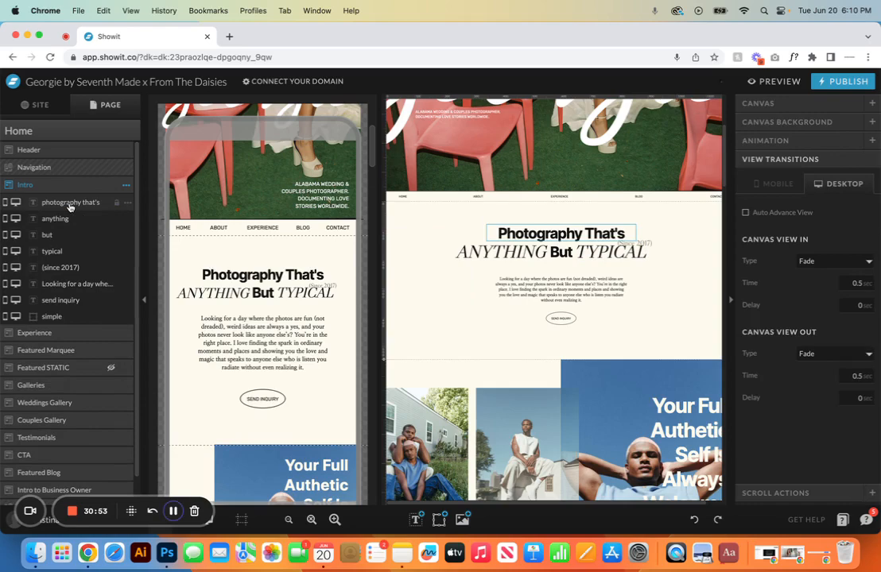
- Open the site's Links page and its 404 page to review their mobile and desktop layouts
{"action": "left_click", "coordinate": [38, 104]}
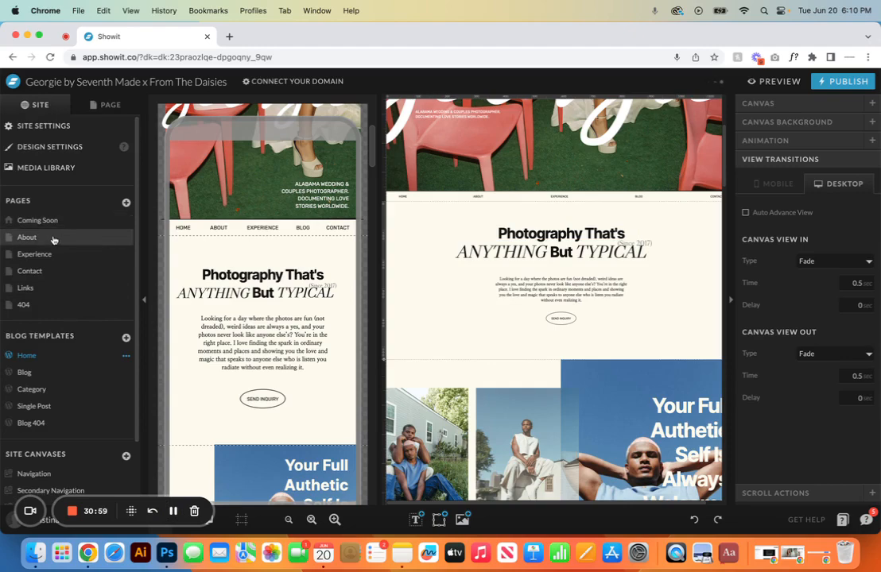
{"action": "left_click", "coordinate": [51, 288]}
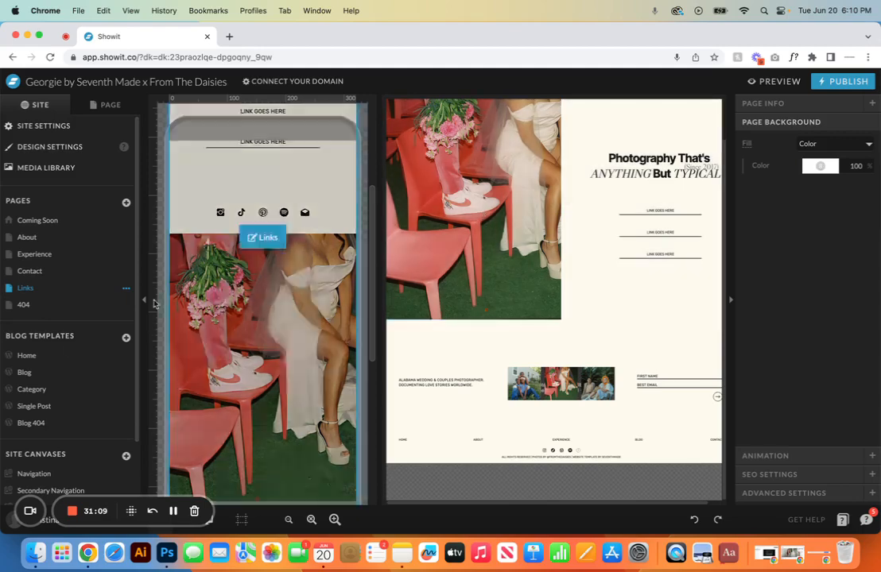
{"action": "left_click", "coordinate": [44, 305]}
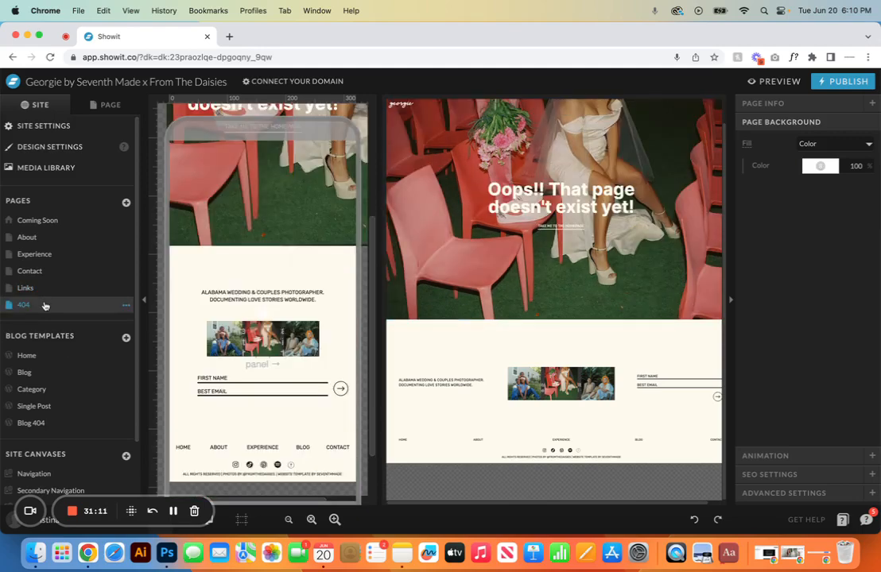
{"action": "scroll", "coordinate": [277, 213], "scroll_direction": "up", "scroll_amount": 5}
{"action": "left_click", "coordinate": [277, 213]}
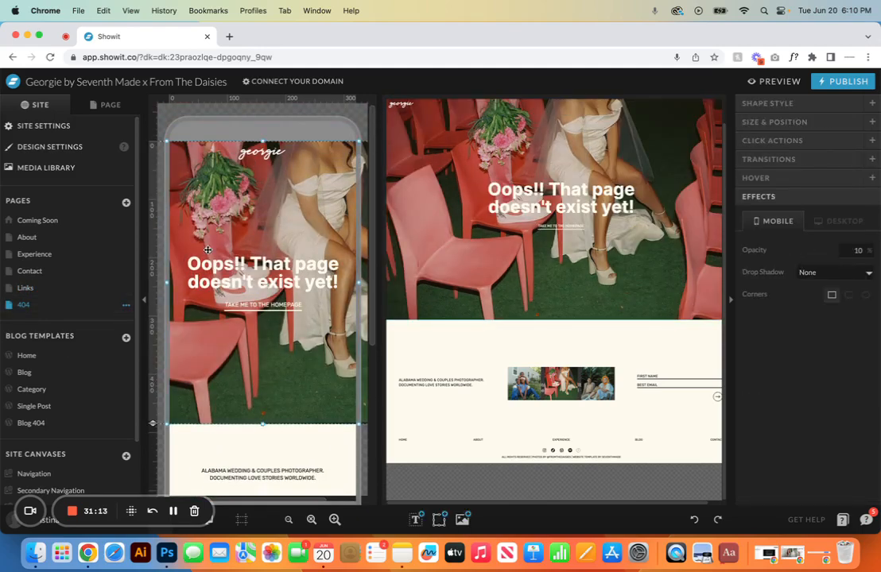
- Swap the 404 canvas's background graphic for the flower-wreath portrait fromthedaisies-34_websize.jpg and undo the swap
{"action": "left_click", "coordinate": [113, 105]}
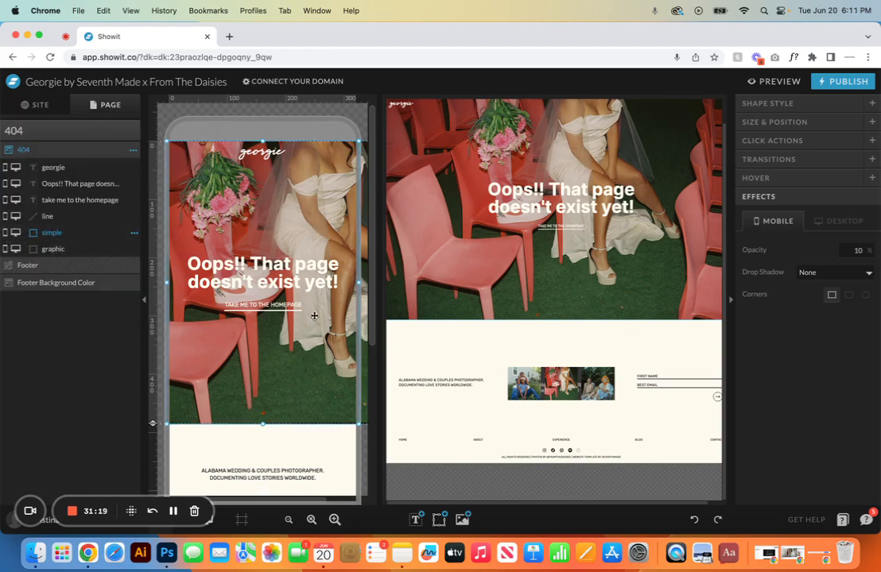
{"action": "left_click", "coordinate": [75, 248]}
{"action": "left_click", "coordinate": [814, 106]}
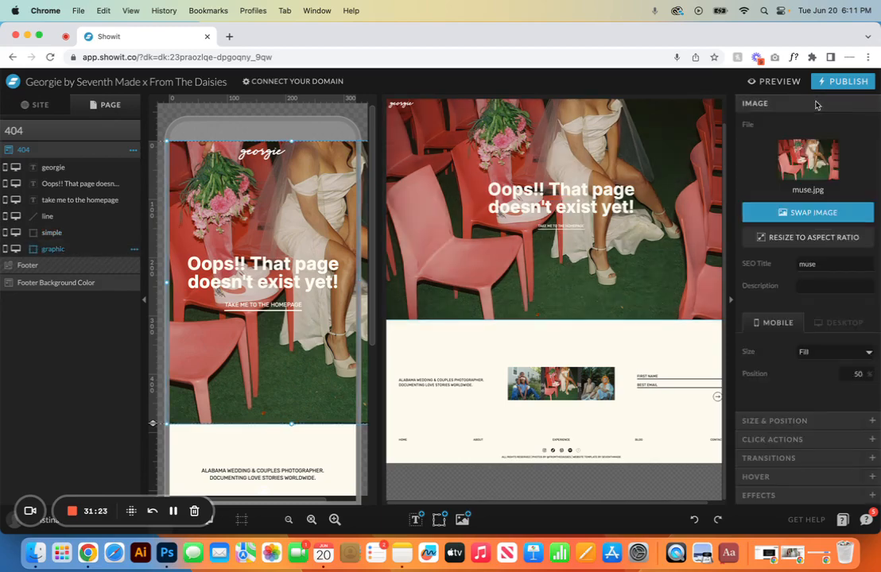
{"action": "left_click", "coordinate": [808, 167]}
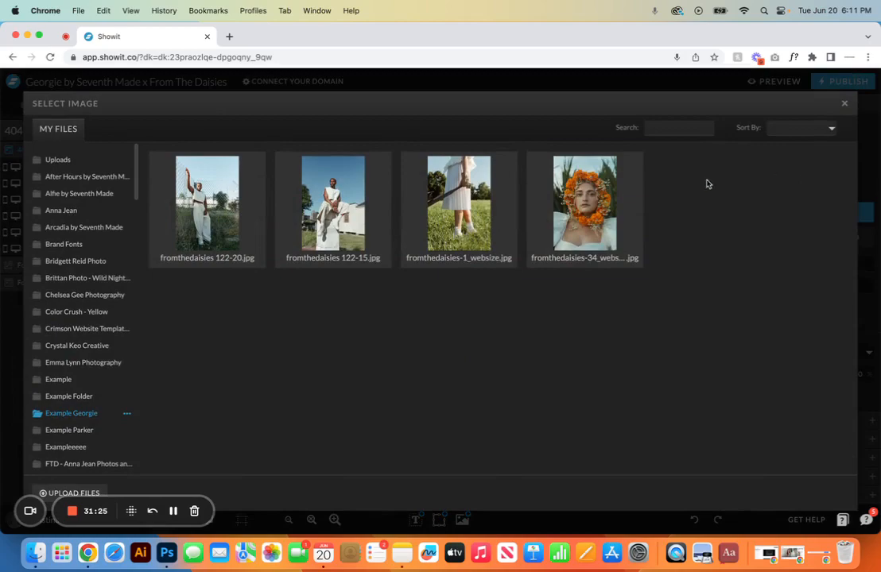
{"action": "left_click", "coordinate": [612, 201]}
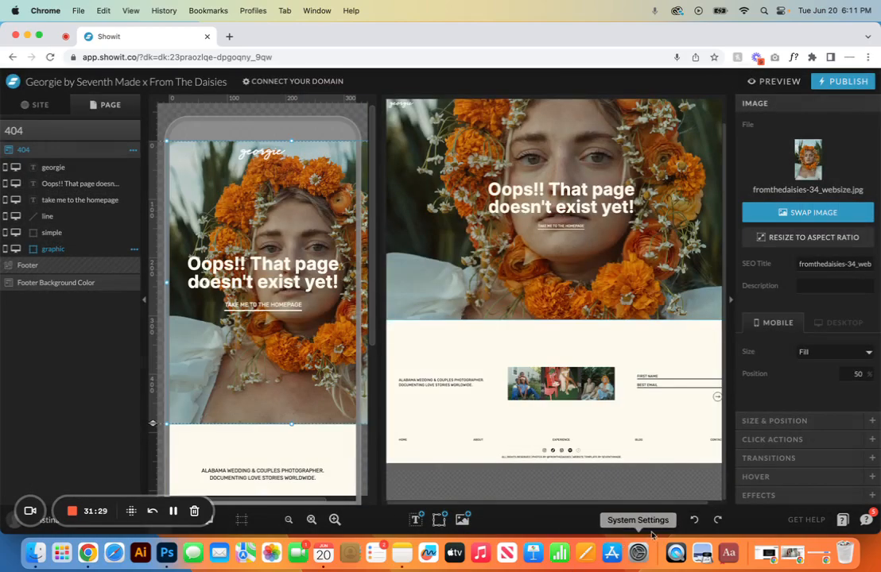
{"action": "left_click", "coordinate": [693, 521]}
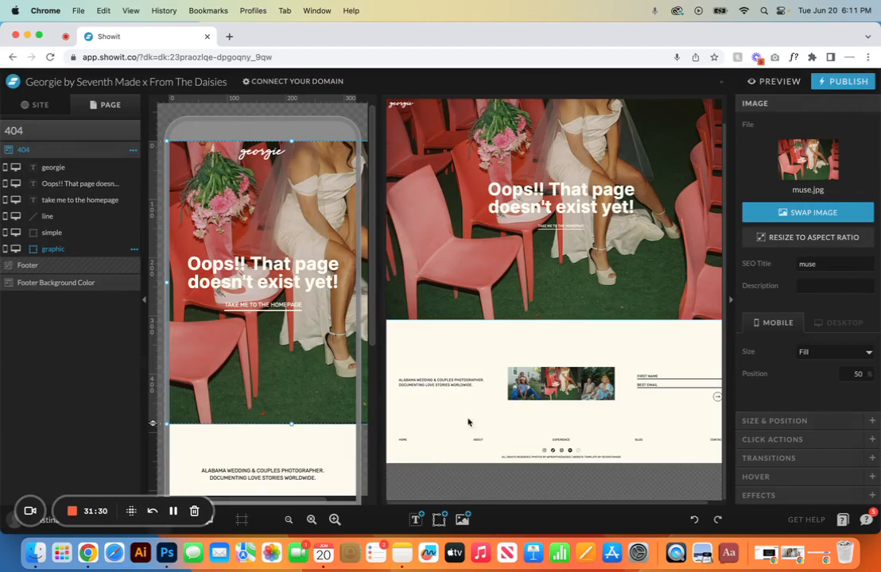
- Open the Home blog template and the Blog template to review their designs
{"action": "left_click", "coordinate": [37, 104]}
{"action": "left_click", "coordinate": [40, 357]}
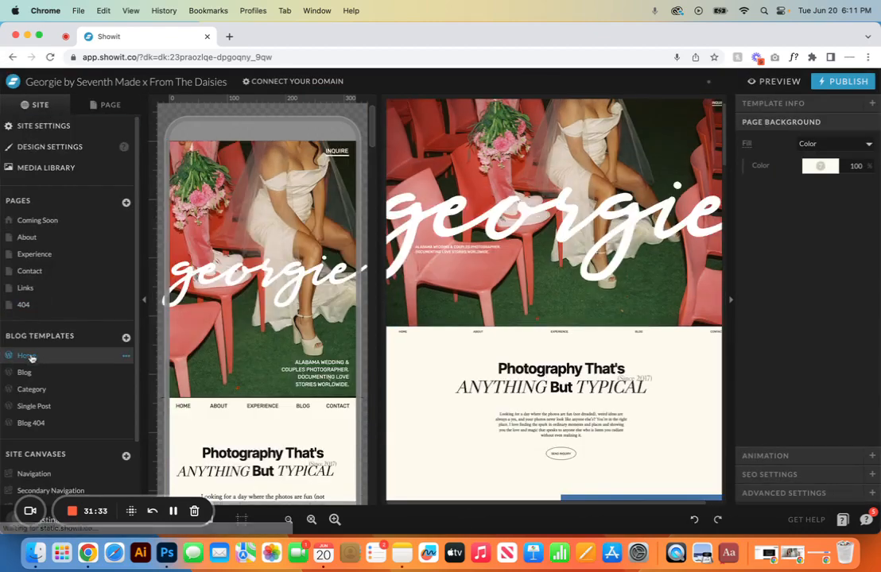
{"action": "left_click", "coordinate": [63, 373]}
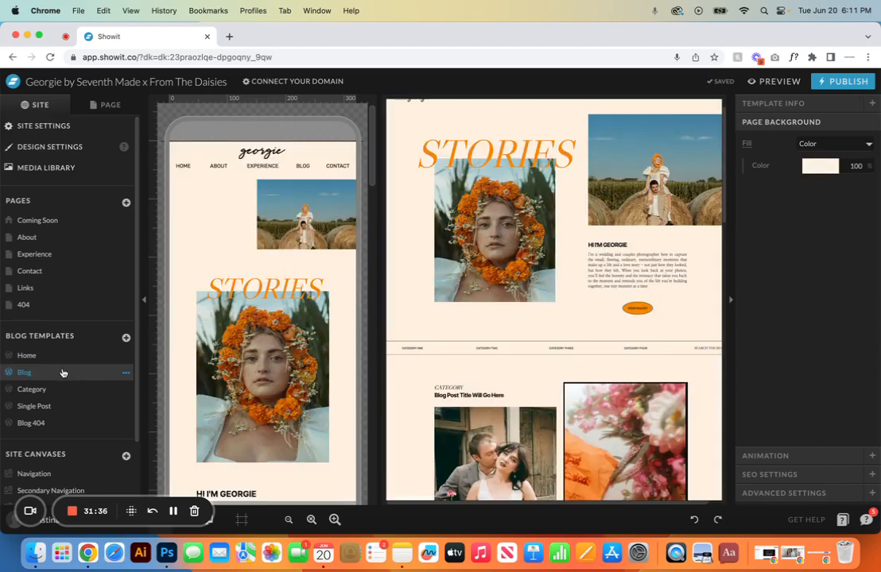
- Open the Blog template's Header site canvas for editing, inspect its landscape and portrait images, and return to the Blog page
{"action": "left_click", "coordinate": [101, 104]}
{"action": "left_click", "coordinate": [75, 168]}
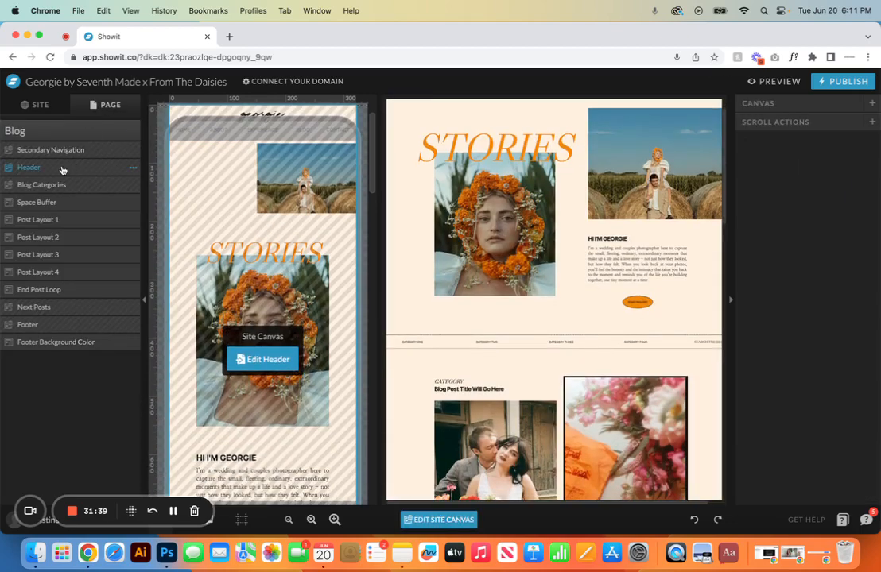
{"action": "left_click", "coordinate": [269, 360]}
{"action": "left_click", "coordinate": [263, 202]}
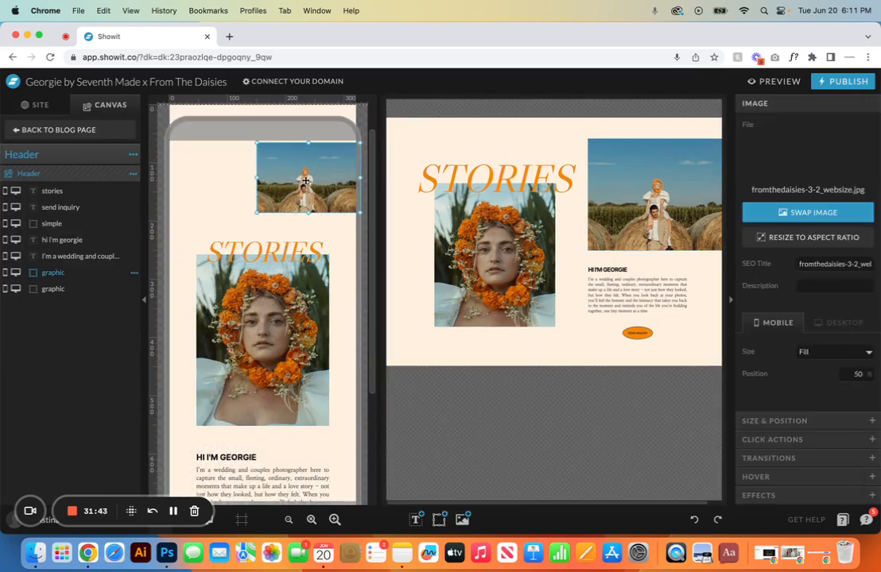
{"action": "left_click", "coordinate": [294, 334]}
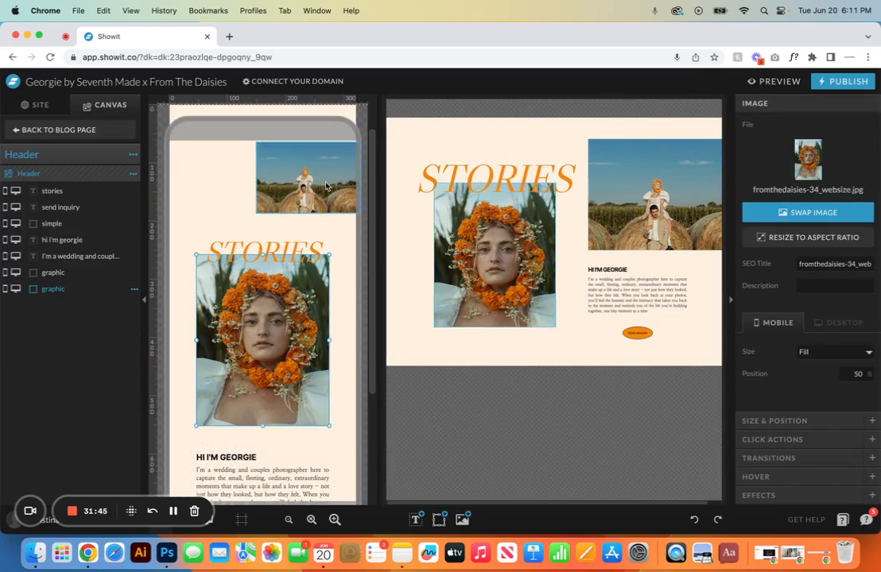
{"action": "left_click", "coordinate": [47, 129]}
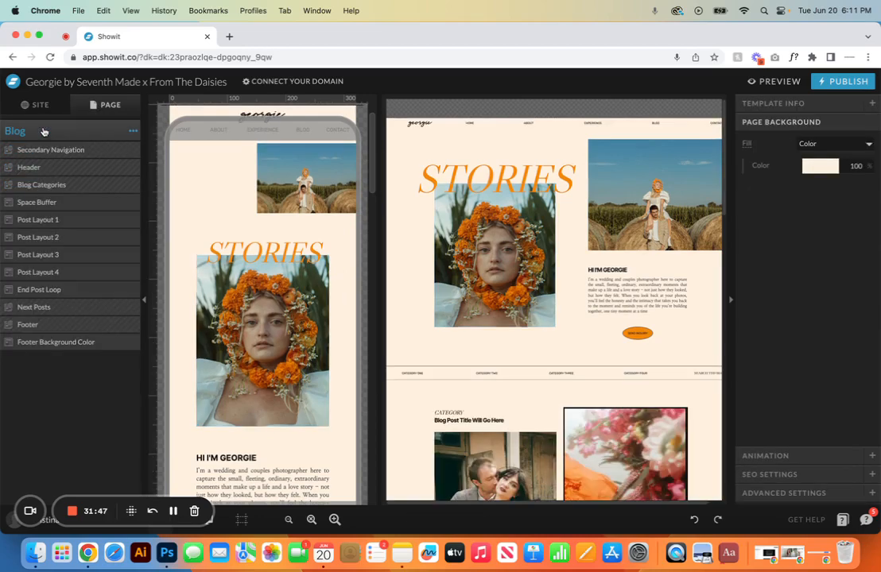
- Review the remaining blog templates, ending with Single Post and Blog 404
{"action": "left_click", "coordinate": [37, 105]}
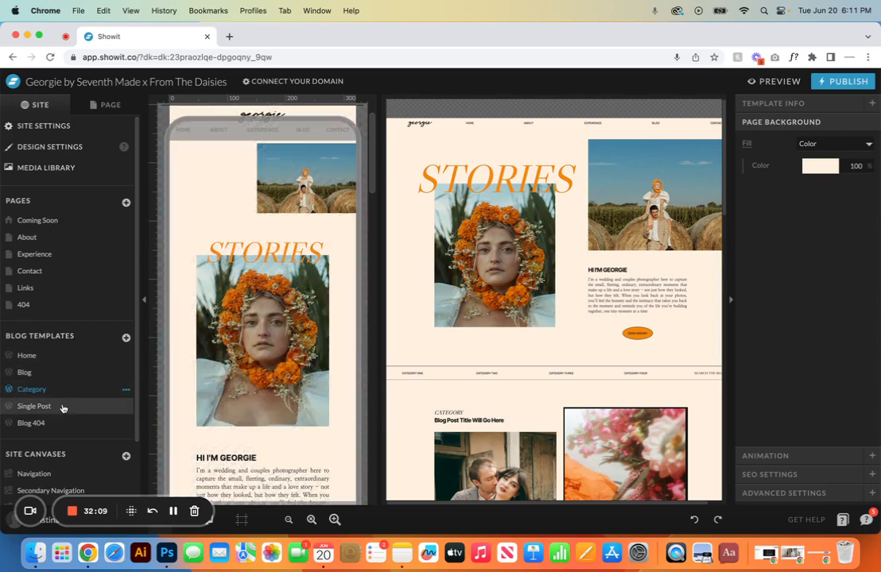
{"action": "left_click", "coordinate": [64, 407]}
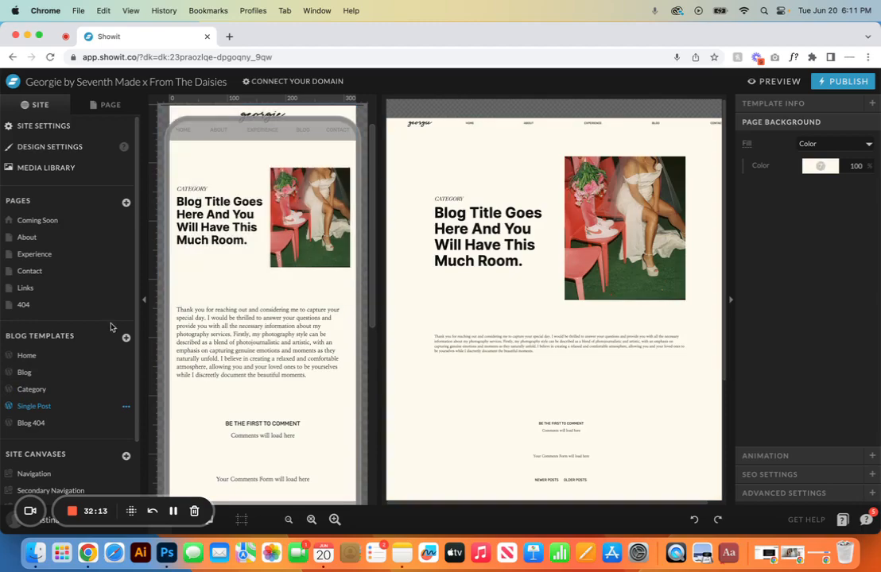
{"action": "left_click", "coordinate": [46, 424]}
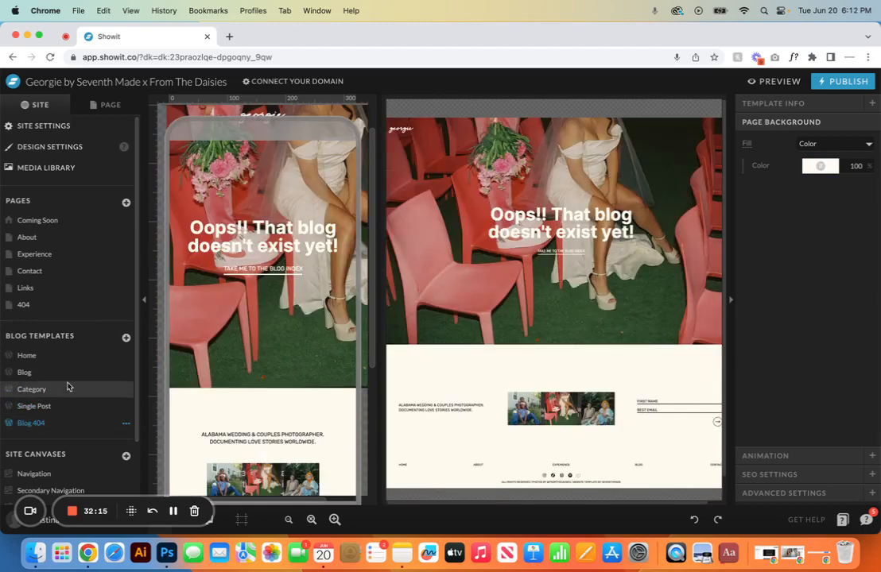
- Inspect the settings of the Blog 404 template's background graphic and its simple overlay shape in the 404 canvas
{"action": "left_click", "coordinate": [109, 105]}
{"action": "left_click", "coordinate": [87, 149]}
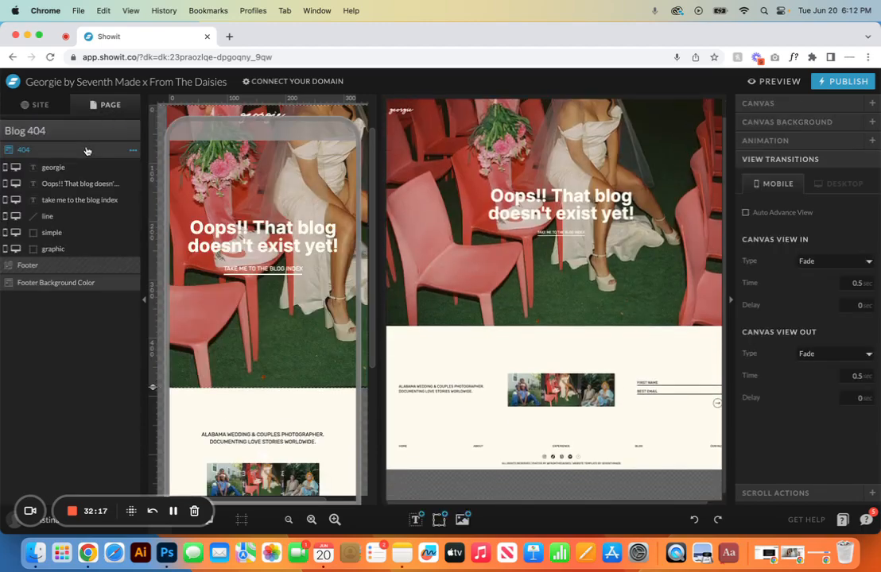
{"action": "left_click", "coordinate": [66, 248]}
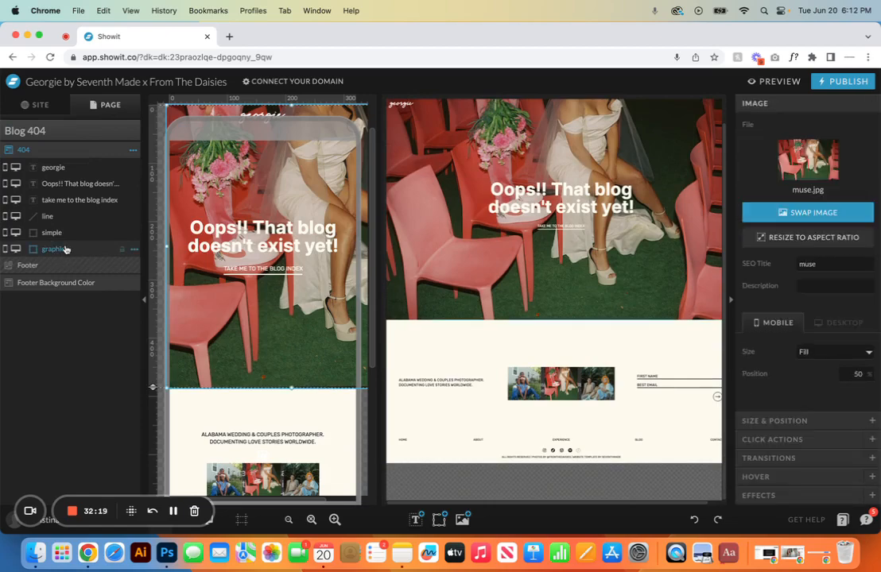
{"action": "left_click", "coordinate": [50, 232]}
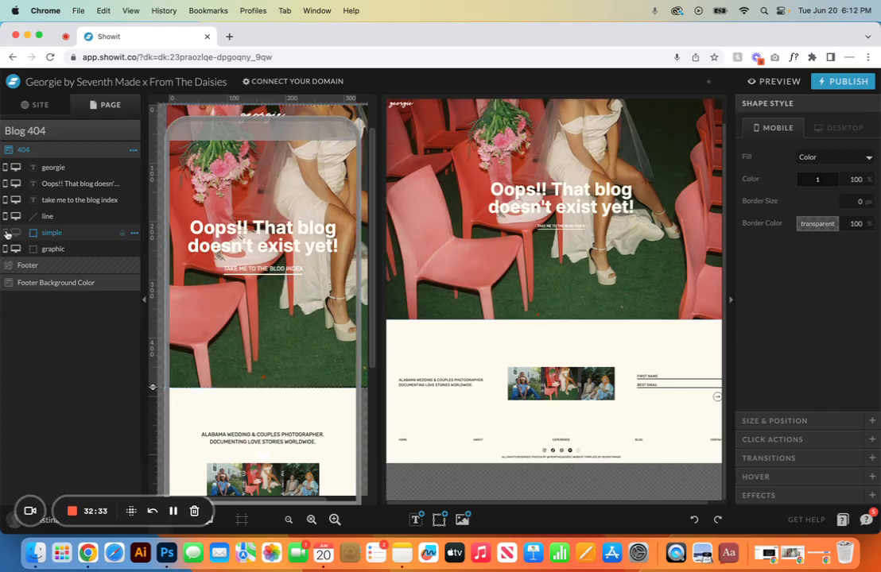
{"action": "left_click", "coordinate": [72, 249]}
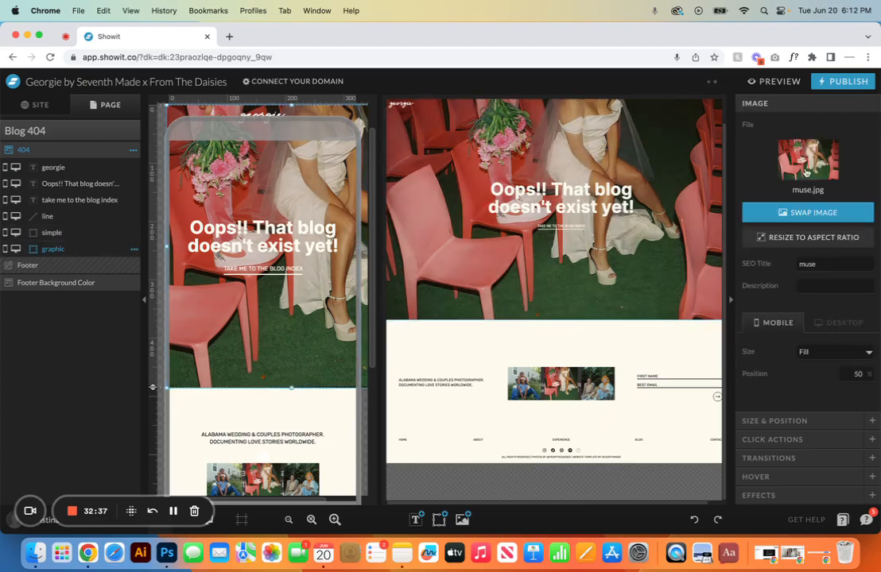
- Try swapping the Blog 404 background graphic for fromthedaisies-34_websize.jpg and undo the swap
{"action": "left_click", "coordinate": [808, 212]}
{"action": "left_click", "coordinate": [578, 200]}
{"action": "left_click", "coordinate": [578, 200]}
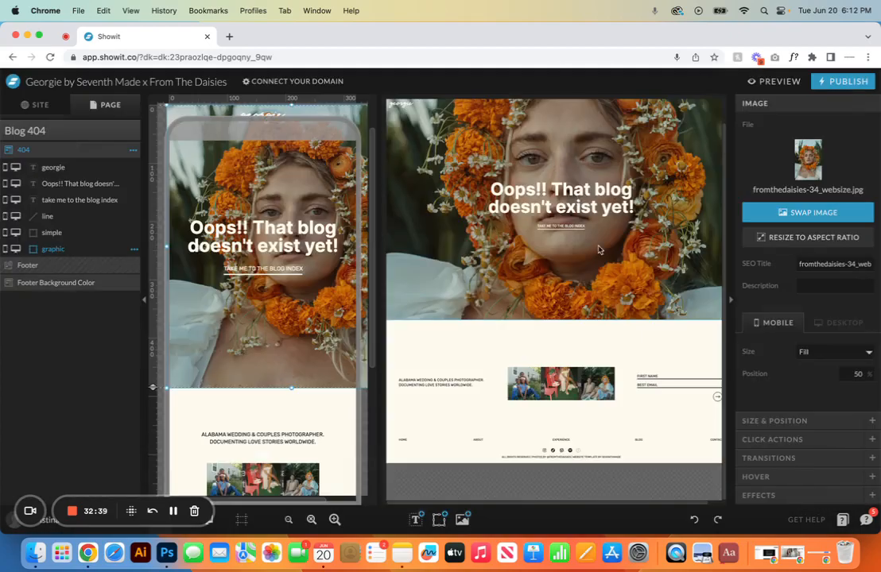
{"action": "left_click", "coordinate": [692, 520]}
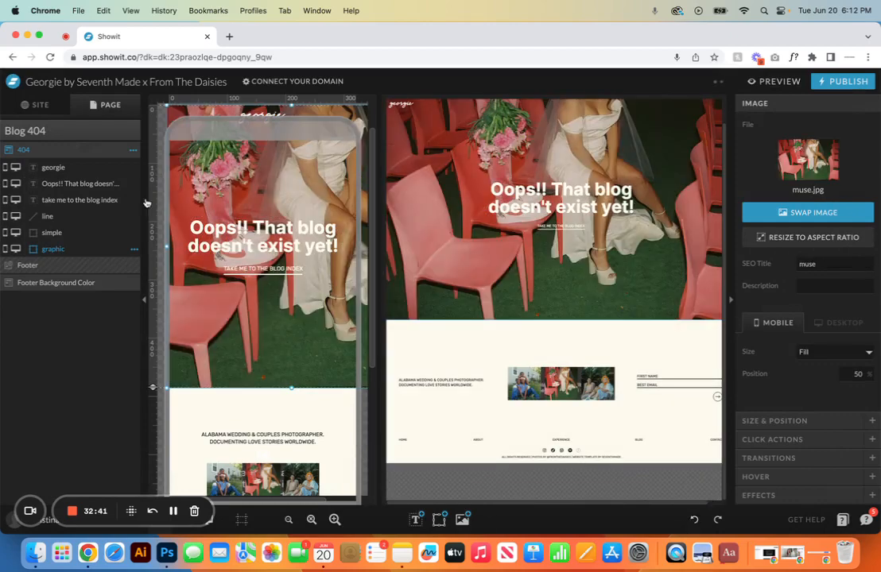
- Open the Home blog template and duplicate its Header canvas
{"action": "left_click", "coordinate": [38, 107]}
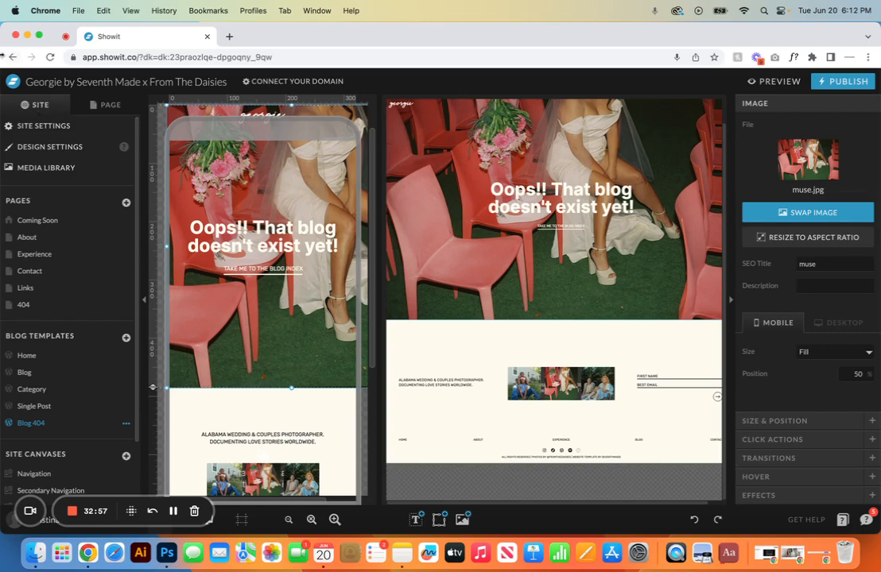
{"action": "left_click", "coordinate": [59, 357]}
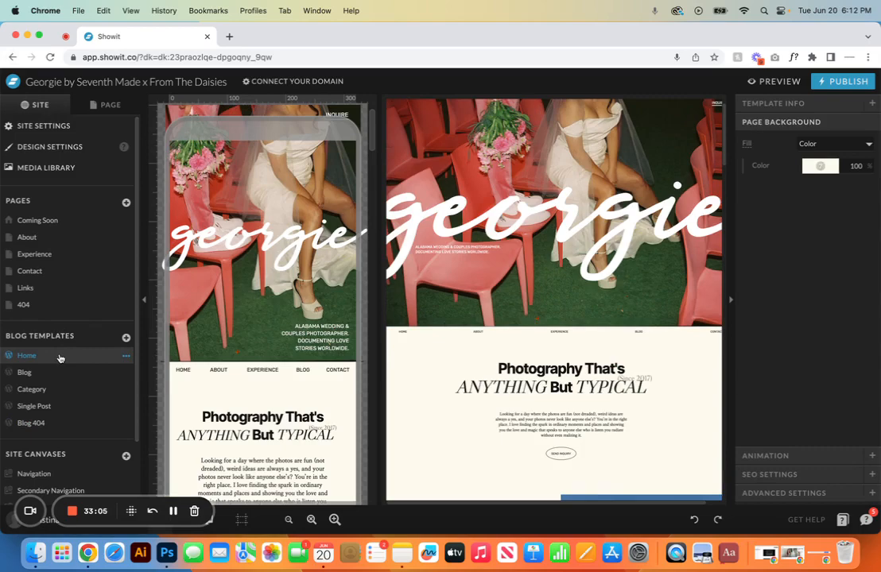
{"action": "left_click", "coordinate": [97, 101]}
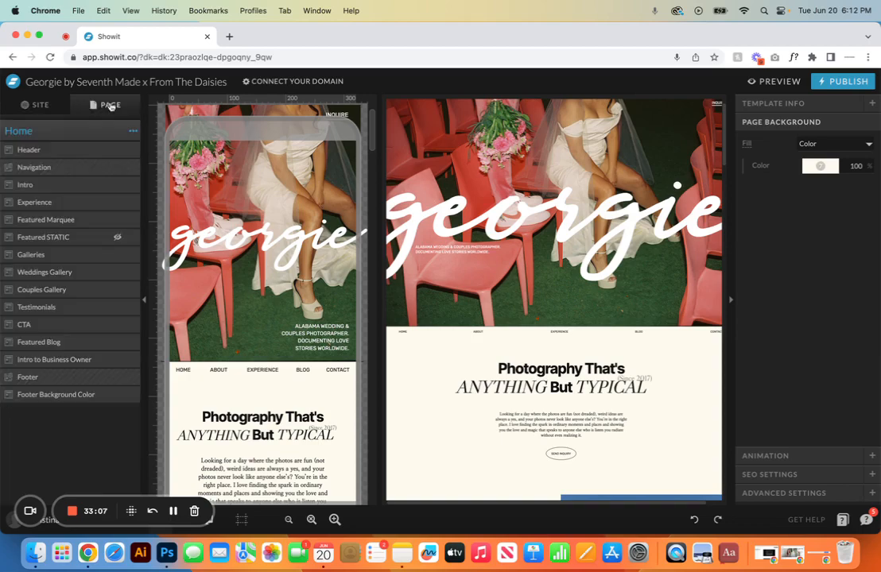
{"action": "left_click", "coordinate": [66, 150]}
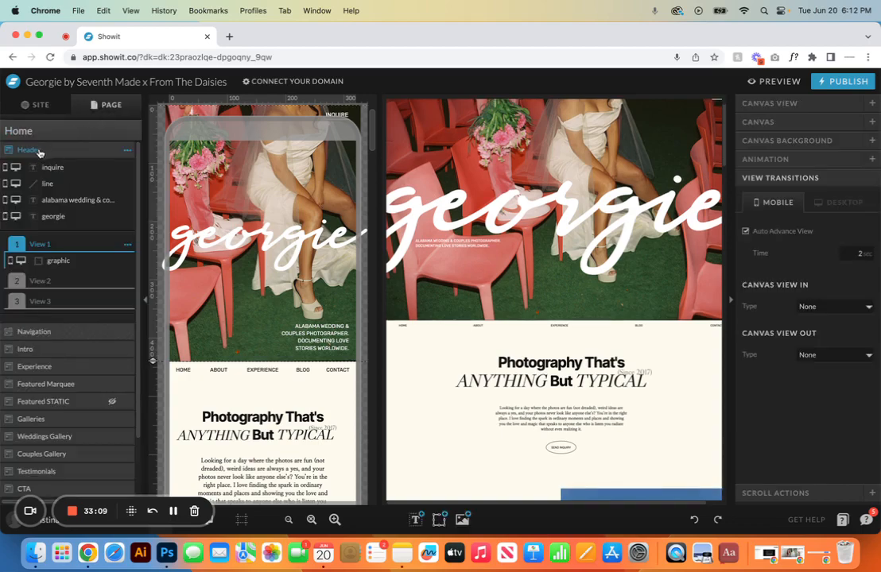
{"action": "left_click", "coordinate": [128, 150]}
{"action": "left_click", "coordinate": [104, 200]}
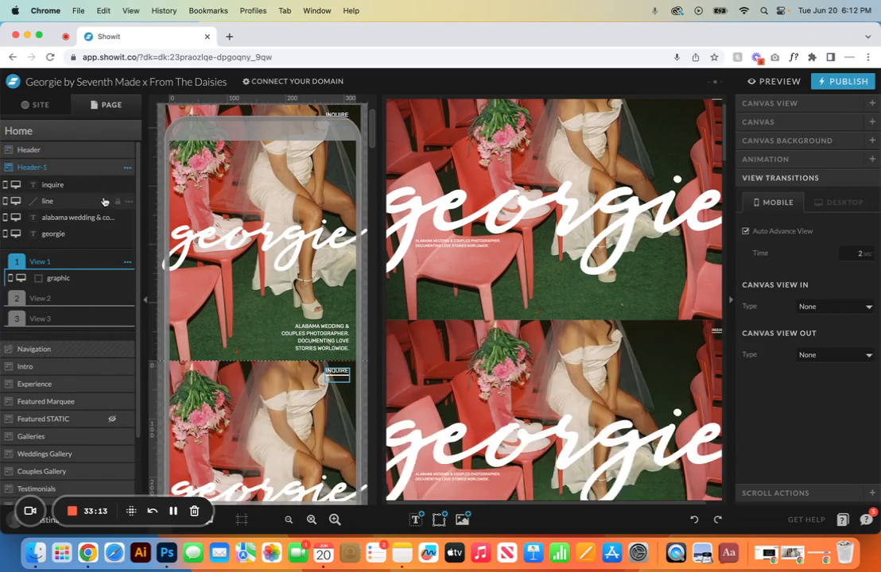
- Rename the original Header canvas to Header OG and hide it on both desktop and mobile
{"action": "left_click", "coordinate": [128, 150]}
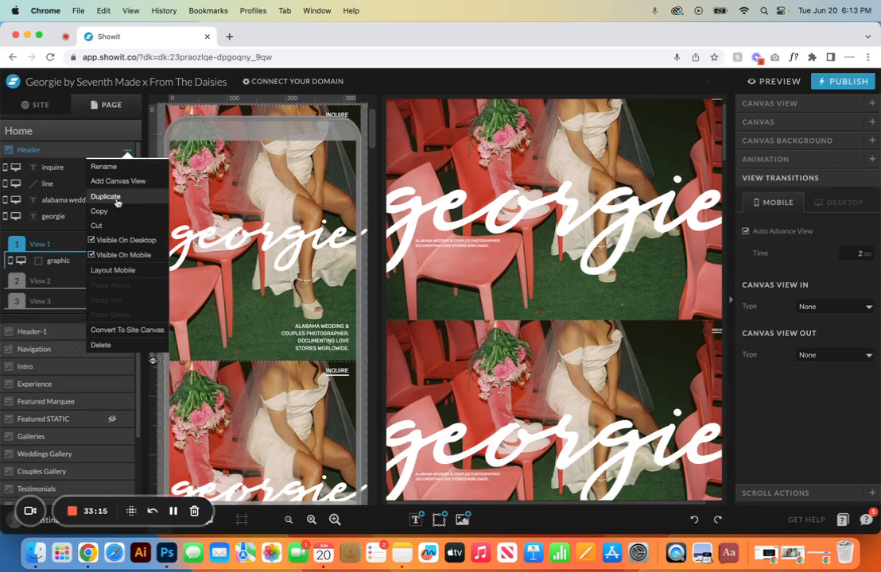
{"action": "left_click", "coordinate": [105, 166]}
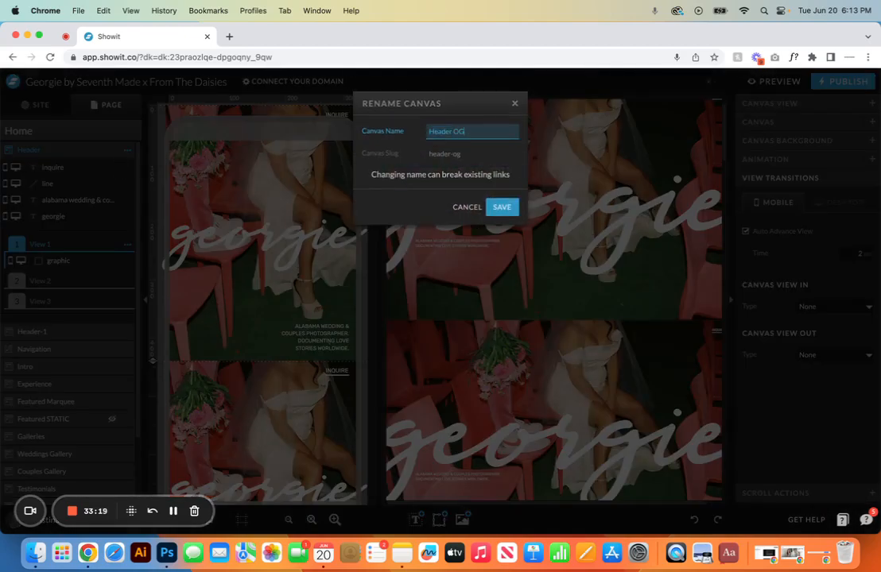
{"action": "key", "text": "Return"}
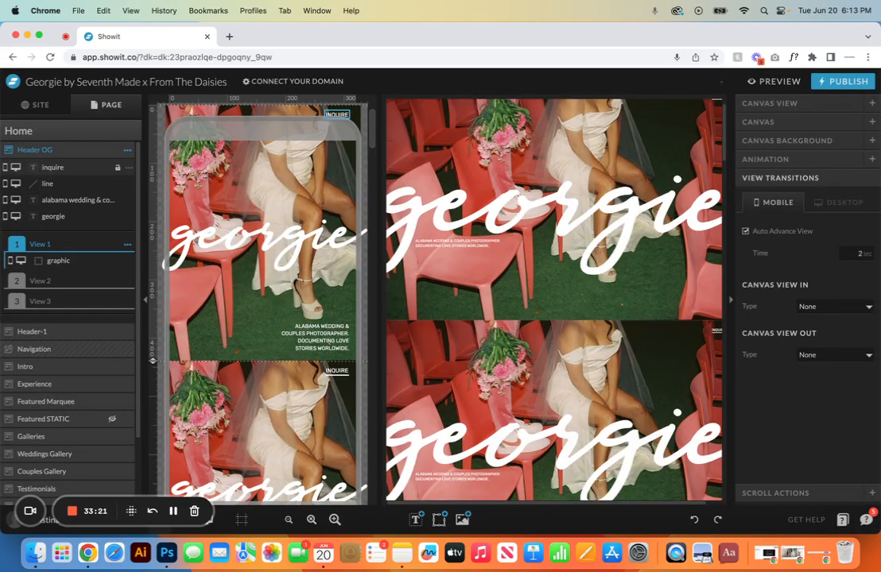
{"action": "left_click", "coordinate": [128, 150]}
{"action": "left_click", "coordinate": [102, 240]}
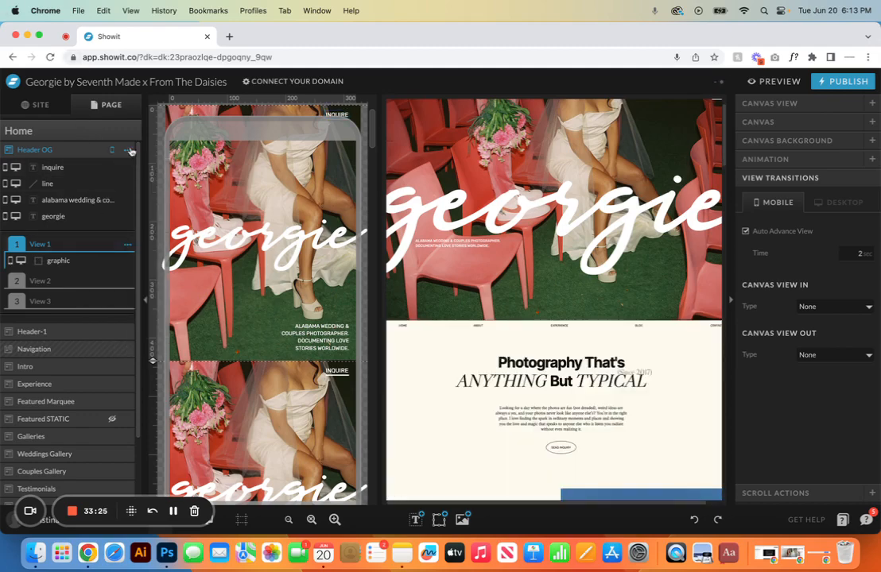
{"action": "left_click", "coordinate": [103, 255]}
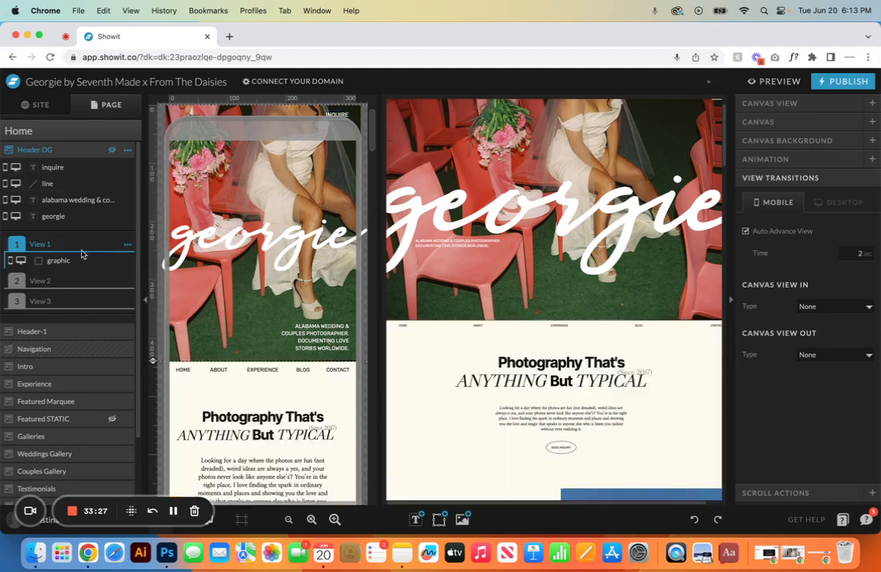
- Delete View 1, View 2 and View 3 from the duplicated Header-1 canvas
{"action": "left_click", "coordinate": [57, 337]}
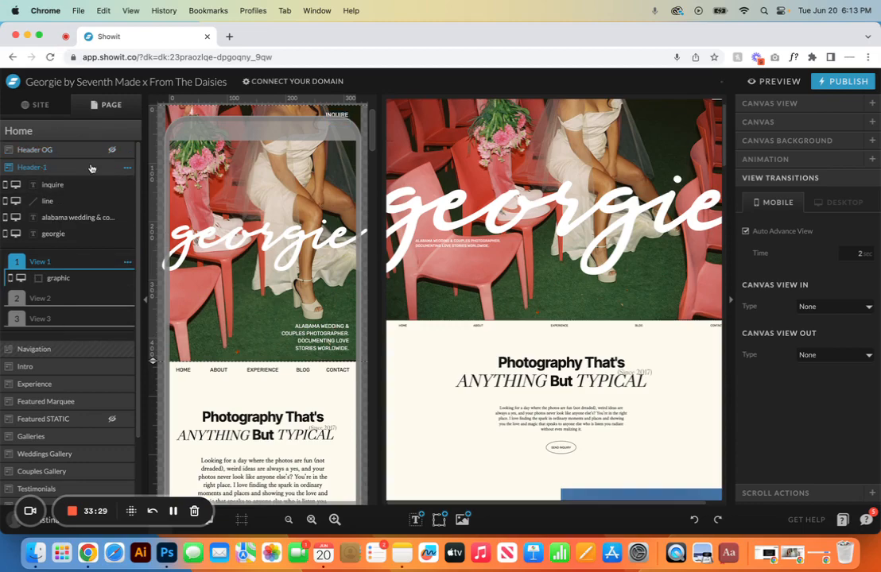
{"action": "left_click", "coordinate": [128, 262]}
{"action": "left_click", "coordinate": [126, 261]}
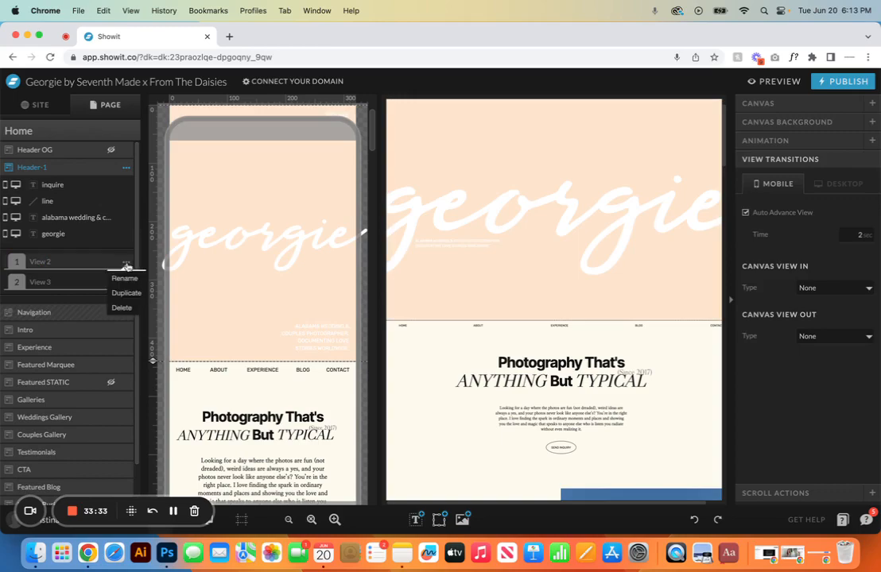
{"action": "left_click", "coordinate": [121, 309]}
{"action": "left_click", "coordinate": [126, 262]}
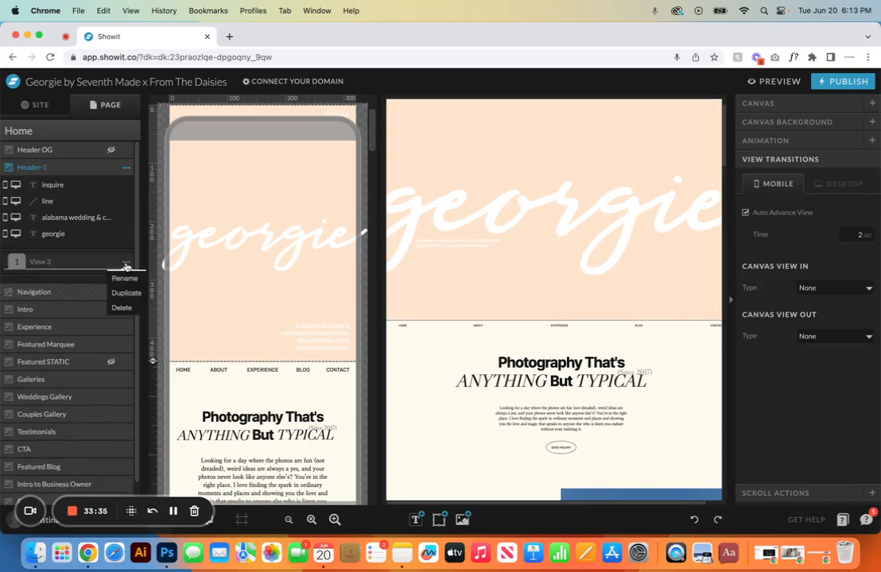
{"action": "left_click", "coordinate": [121, 307]}
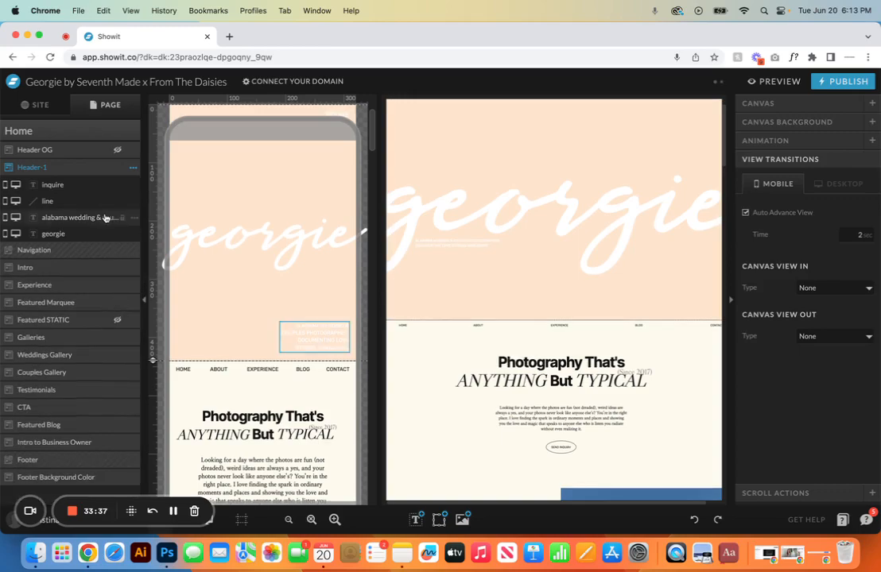
- Show only the desktop layout and upload the pexels 25fps MP4 video from Downloads into the media library's Example Georgie folder
{"action": "left_click", "coordinate": [432, 150]}
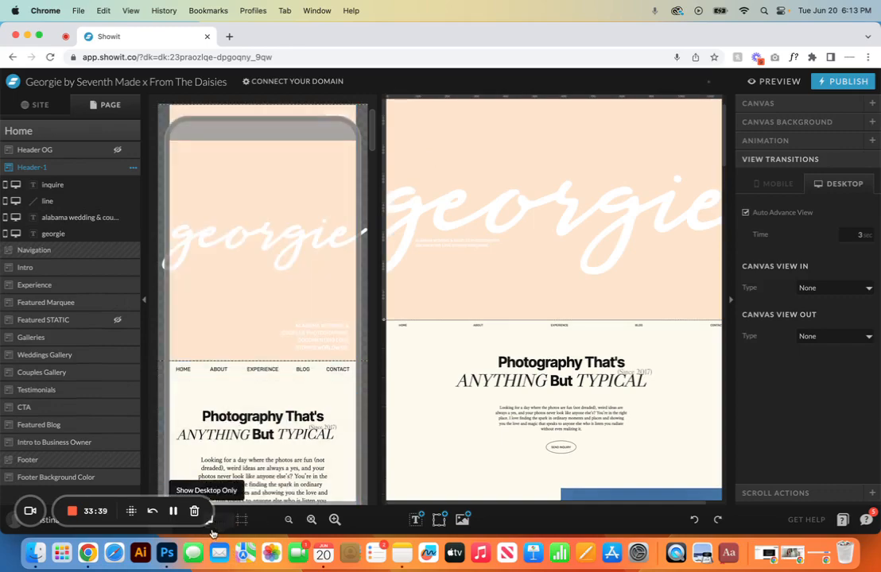
{"action": "left_click", "coordinate": [210, 529]}
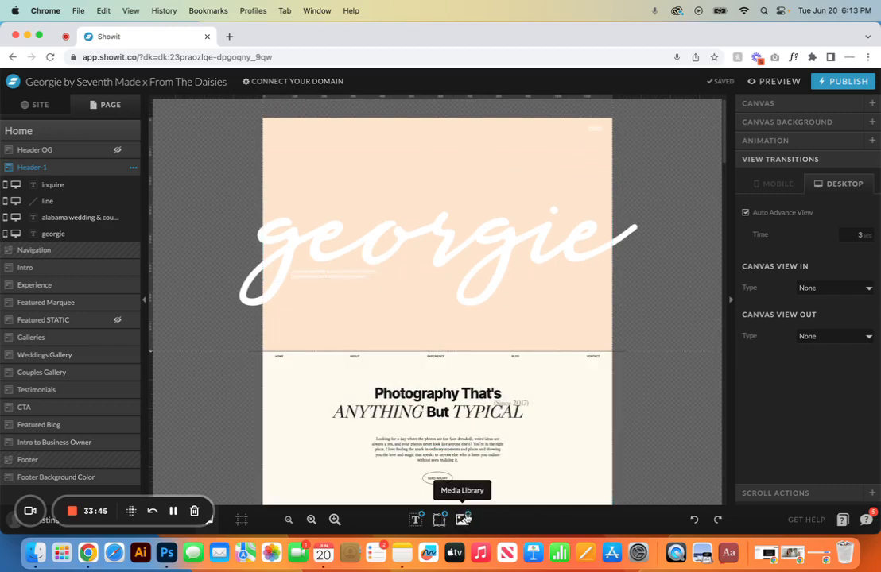
{"action": "left_click", "coordinate": [462, 519]}
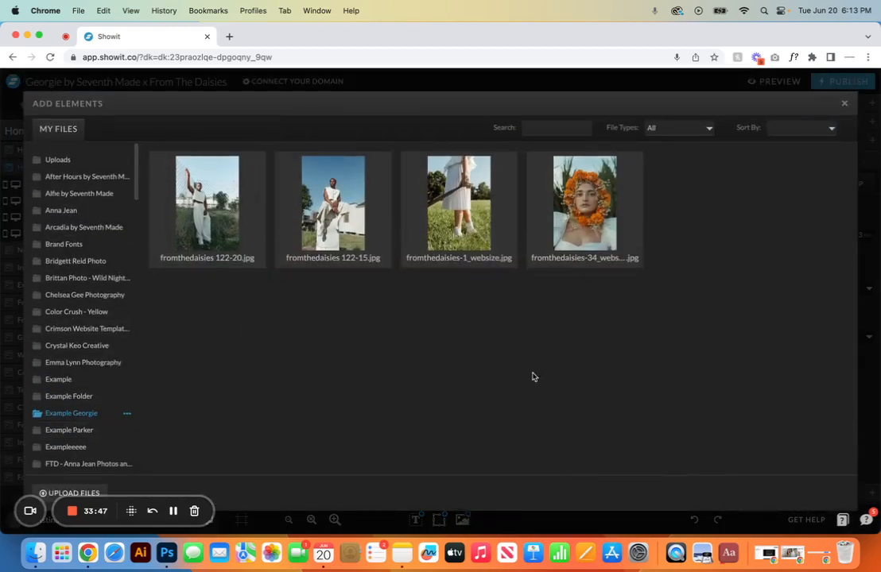
{"action": "left_click", "coordinate": [35, 552]}
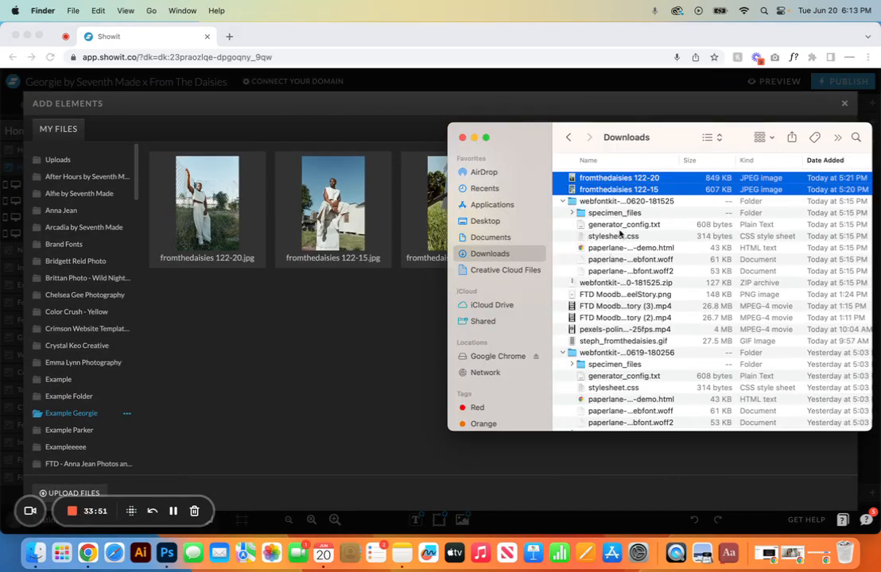
{"action": "scroll", "coordinate": [616, 231], "scroll_direction": "up", "scroll_amount": 2}
{"action": "left_click", "coordinate": [627, 330]}
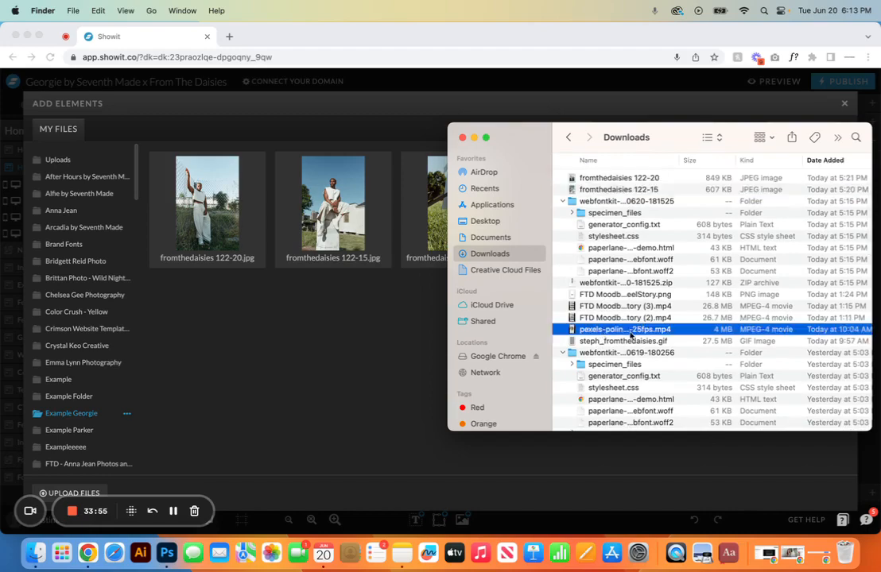
{"action": "left_click_drag", "start_coordinate": [628, 331], "coordinate": [304, 328]}
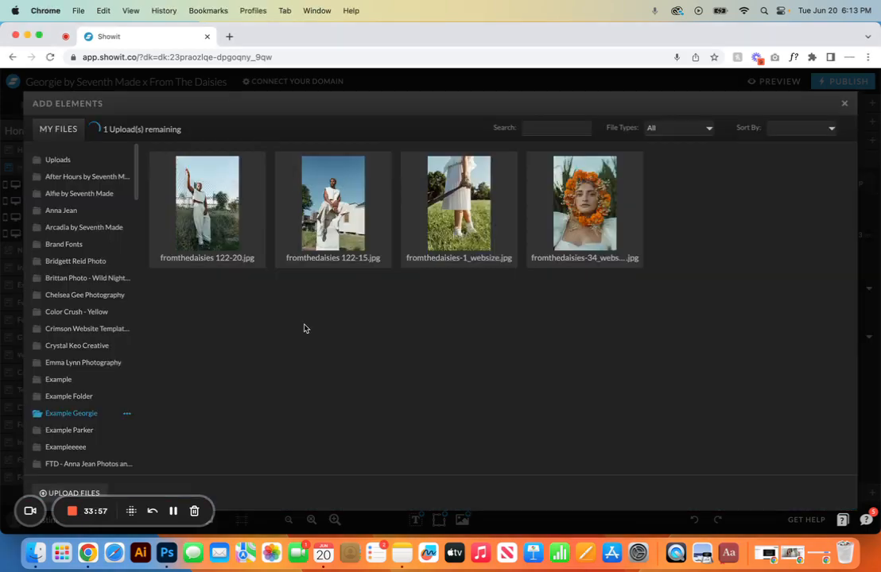
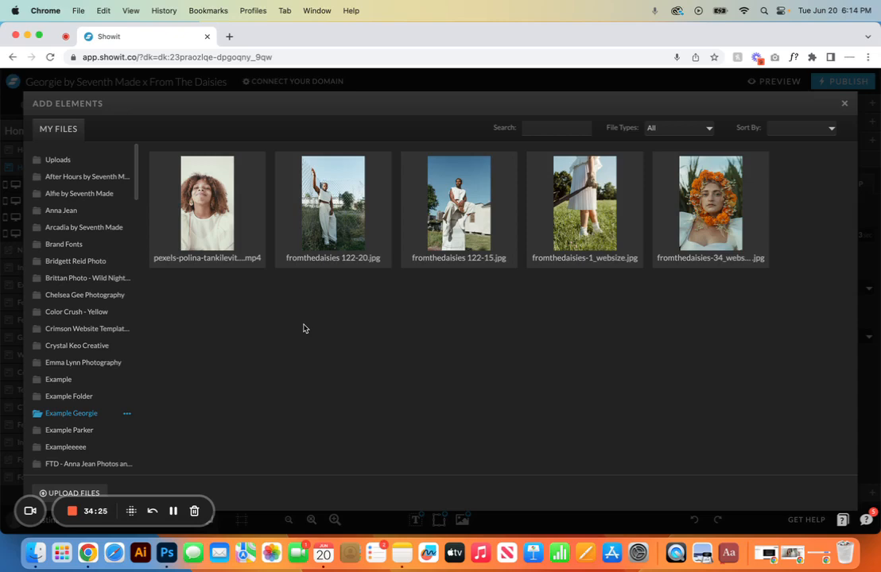
{"action": "mouse_move", "coordinate": [207, 182]}
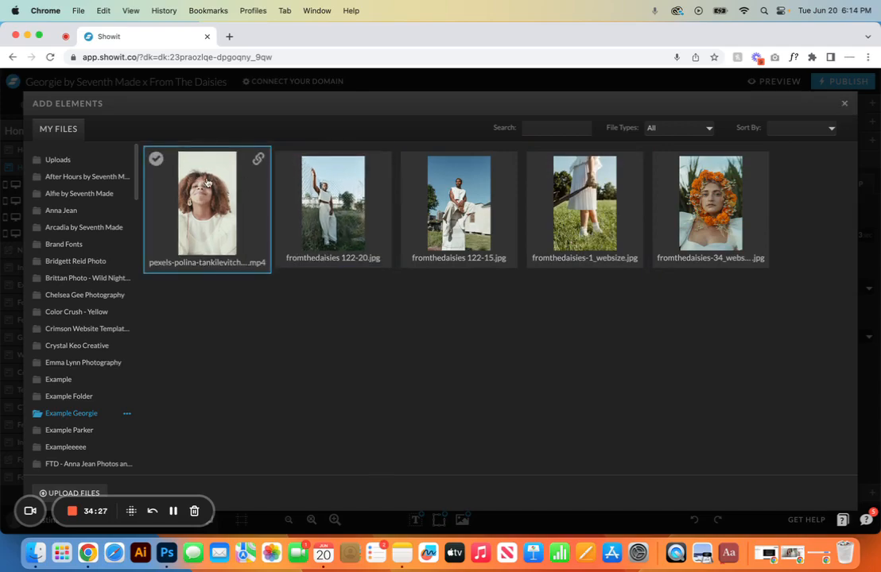
{"action": "left_click", "coordinate": [844, 103]}
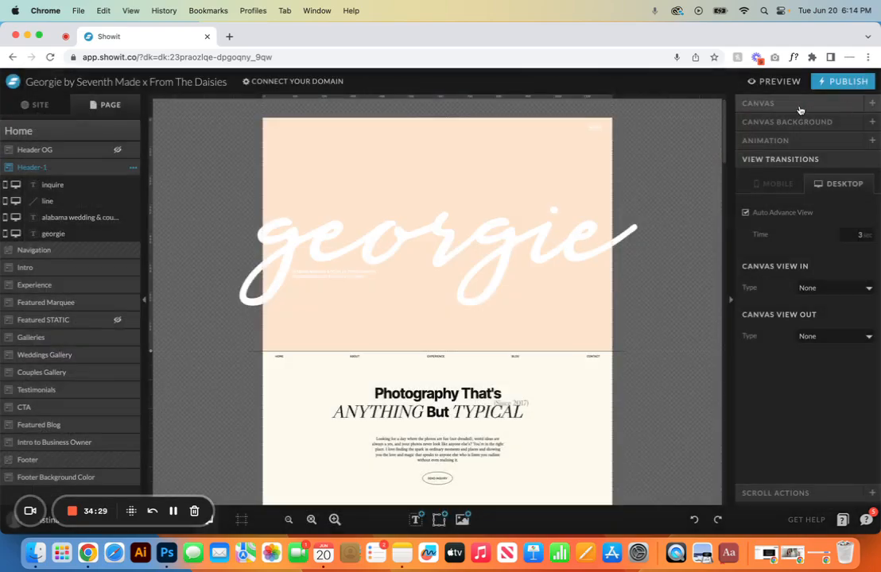
- Set the Header-1 canvas background media type to Video and choose the uploaded pexels MP4
{"action": "left_click", "coordinate": [801, 122]}
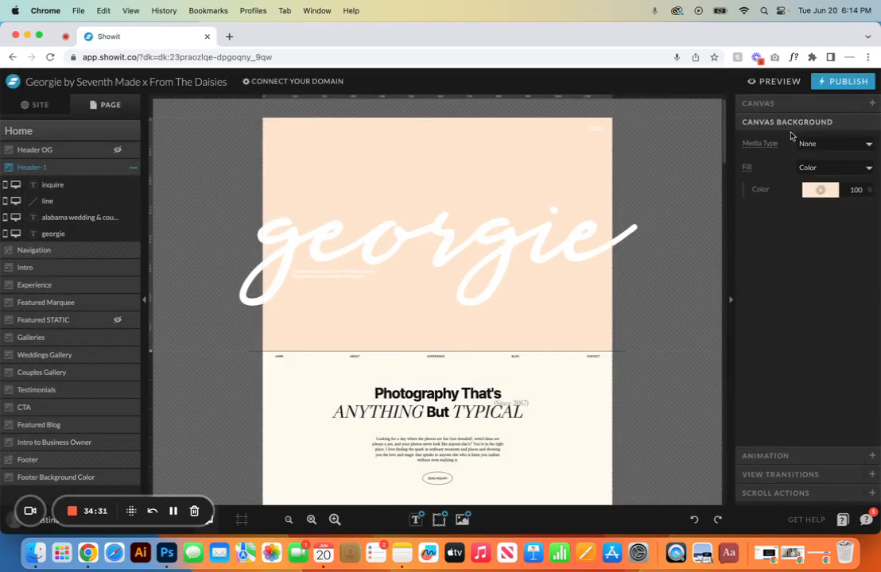
{"action": "left_click", "coordinate": [868, 144]}
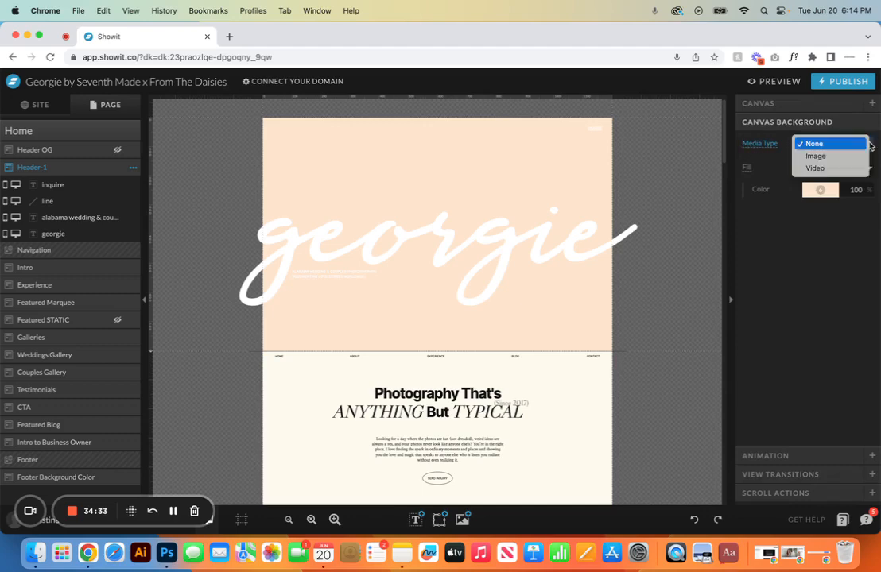
{"action": "left_click", "coordinate": [833, 169]}
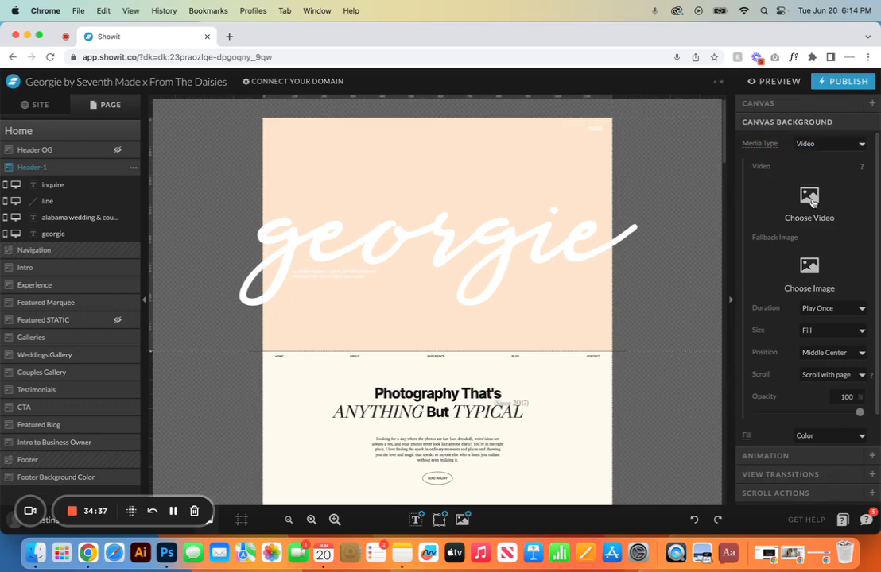
{"action": "left_click", "coordinate": [810, 199]}
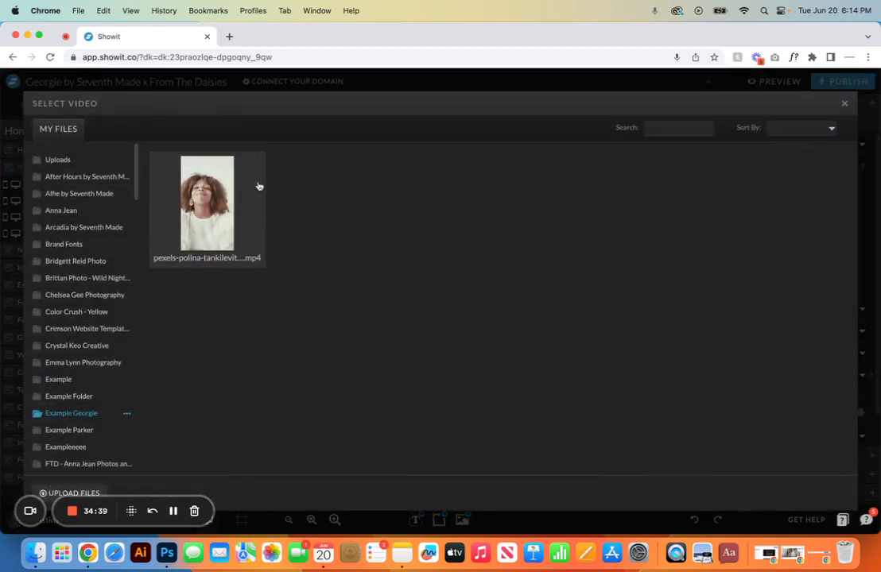
{"action": "left_click", "coordinate": [206, 195]}
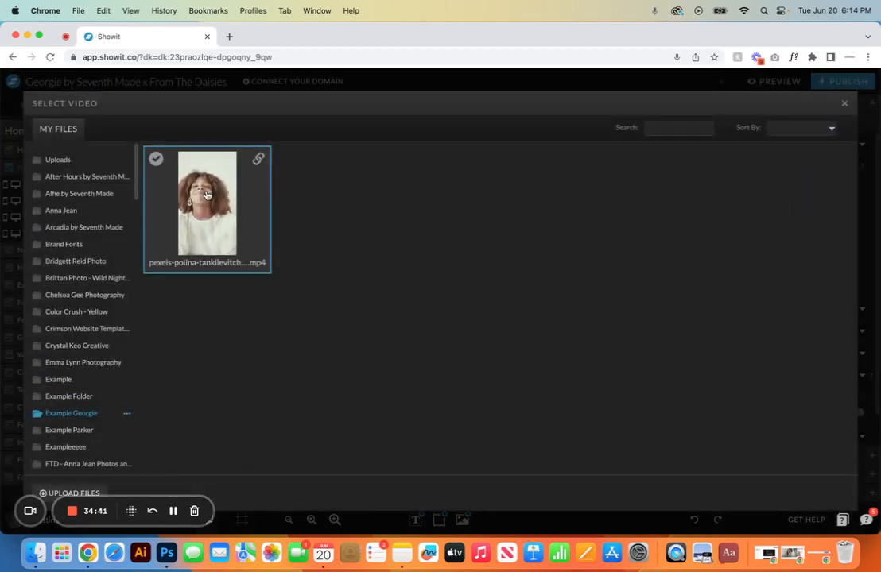
{"action": "left_click", "coordinate": [205, 195]}
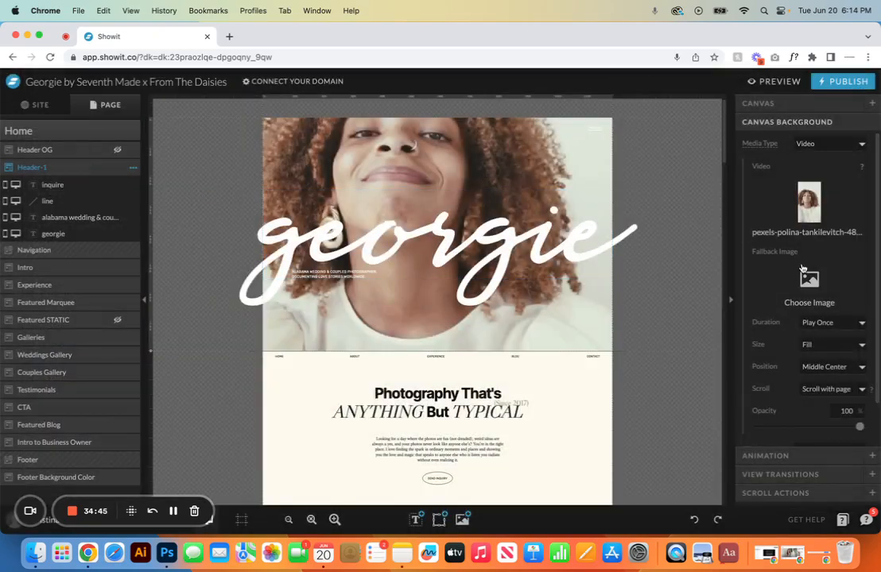
- Set fromthedaisies-34_websize.jpg as the background video's fallback image and its duration to Loop
{"action": "left_click", "coordinate": [808, 303]}
{"action": "double_click", "coordinate": [600, 207]}
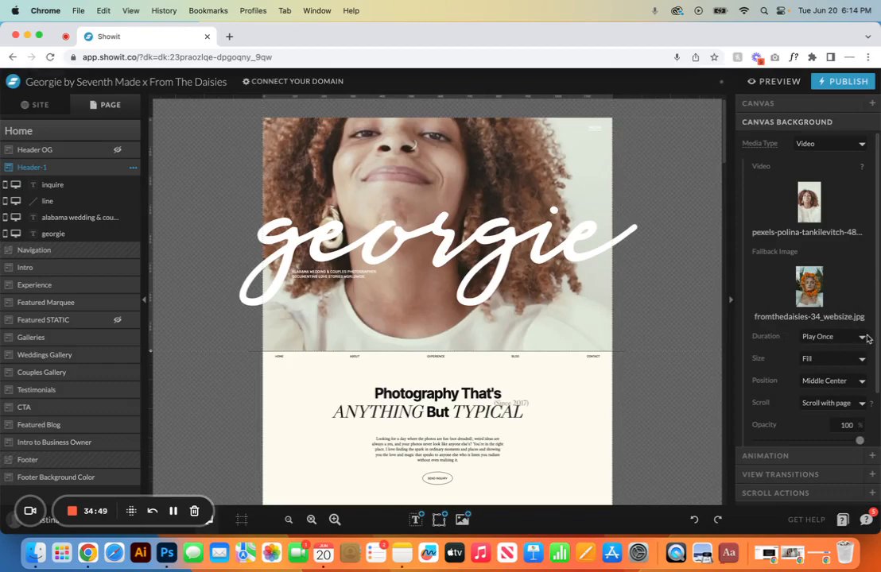
{"action": "left_click", "coordinate": [858, 339]}
{"action": "left_click", "coordinate": [836, 350]}
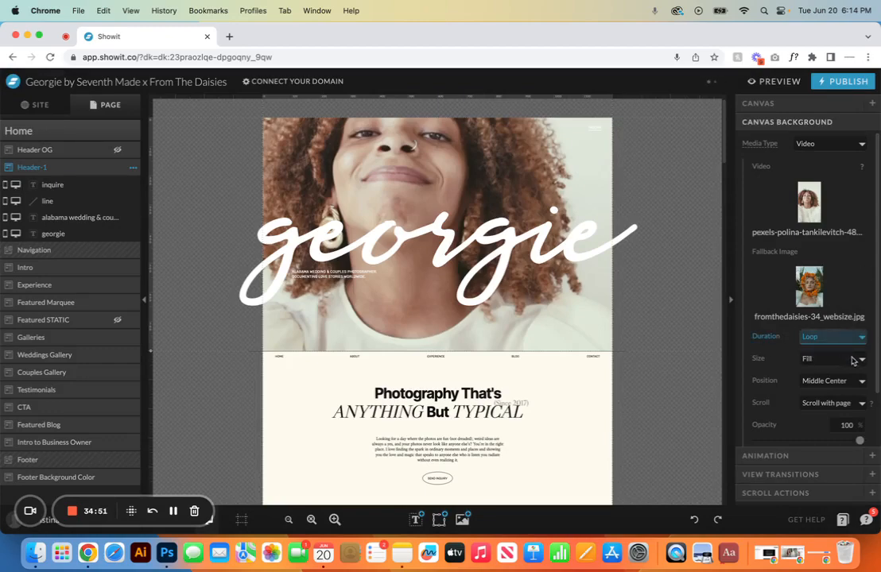
- Try the Contain size for the Header-1 background video and return it to Fill
{"action": "left_click", "coordinate": [855, 361]}
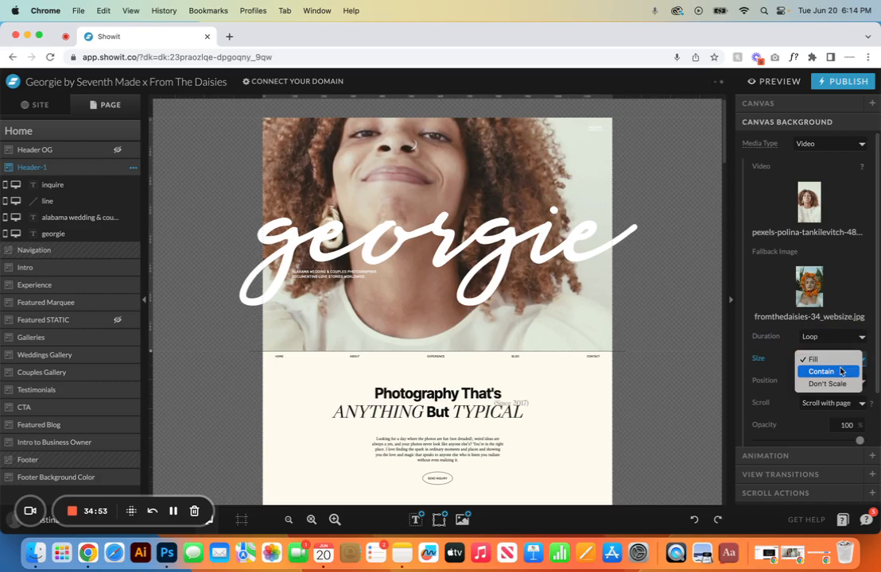
{"action": "left_click", "coordinate": [840, 371]}
{"action": "left_click", "coordinate": [842, 359]}
{"action": "left_click", "coordinate": [845, 346]}
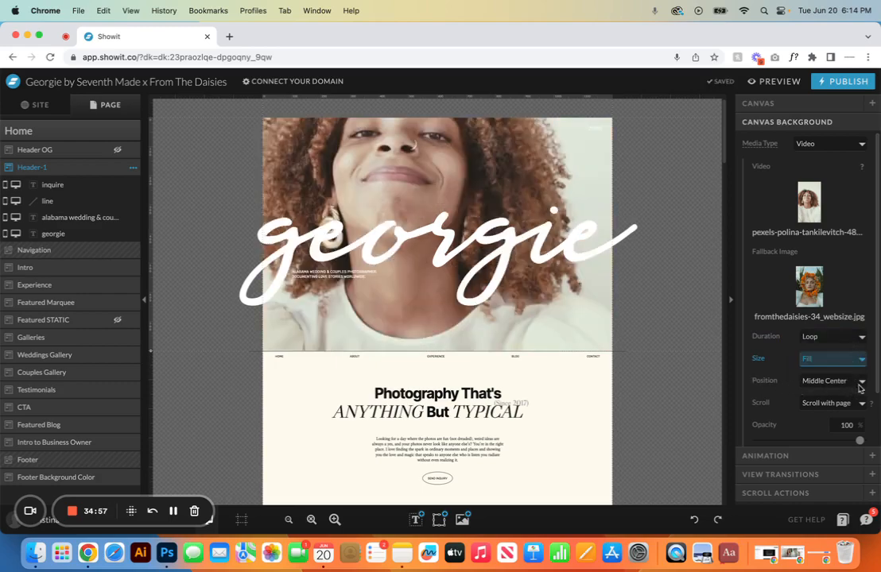
- Try the Top Left, Top Right and Bottom Center positions for the Header-1 background video and return it to Middle Center
{"action": "left_click", "coordinate": [858, 388]}
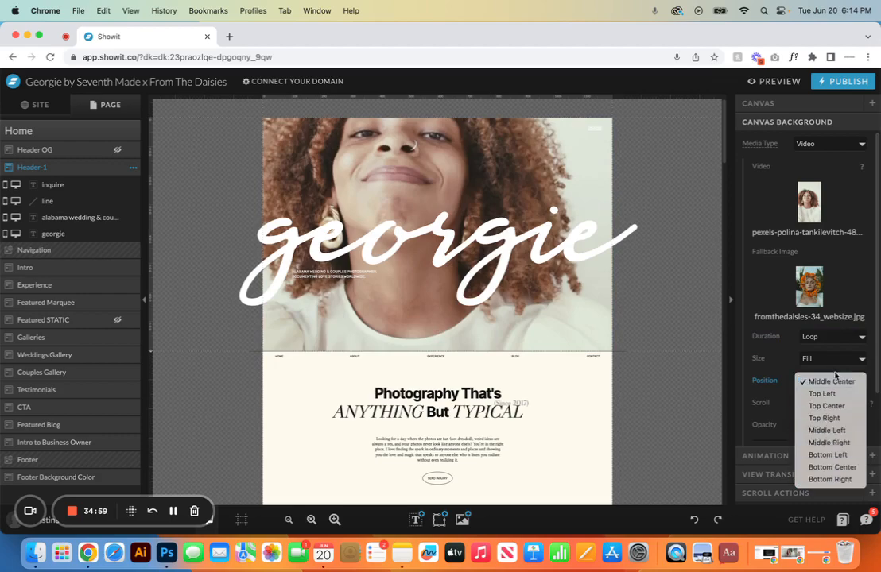
{"action": "left_click", "coordinate": [822, 394]}
{"action": "left_click", "coordinate": [857, 387]}
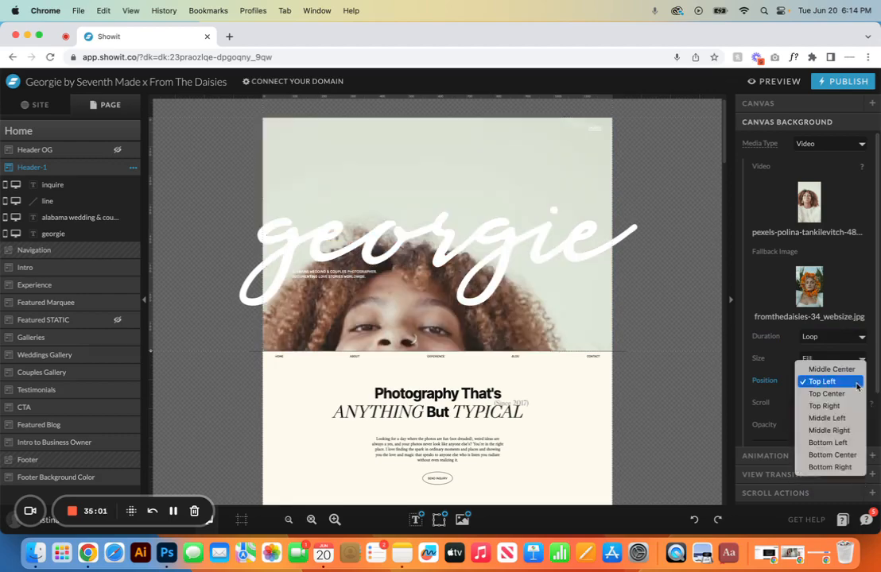
{"action": "left_click", "coordinate": [824, 406]}
{"action": "left_click", "coordinate": [859, 386]}
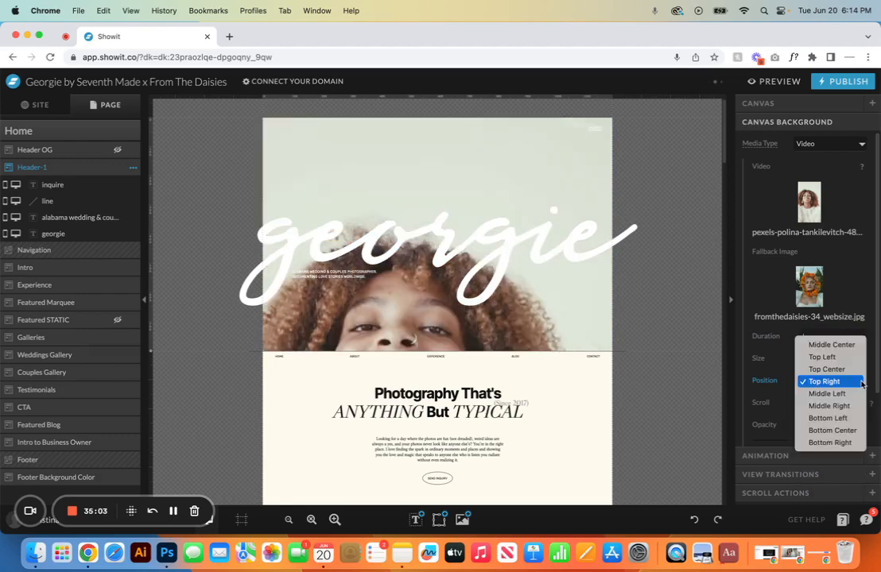
{"action": "left_click", "coordinate": [850, 435]}
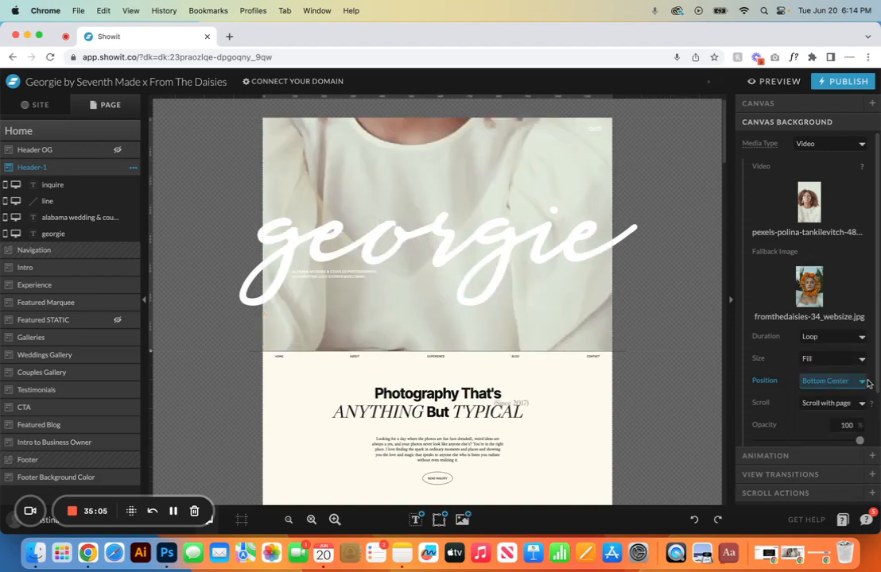
{"action": "left_click", "coordinate": [857, 380]}
{"action": "left_click", "coordinate": [837, 300]}
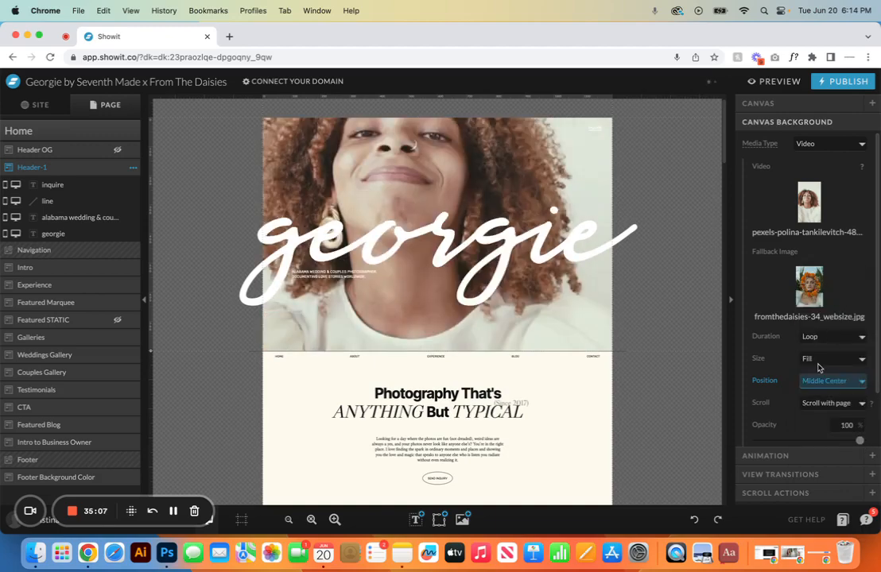
- Review the Header-1 background video's scroll behaviour options and keep Scroll with page
{"action": "scroll", "coordinate": [826, 365], "scroll_direction": "down", "scroll_amount": 2}
{"action": "left_click", "coordinate": [864, 344]}
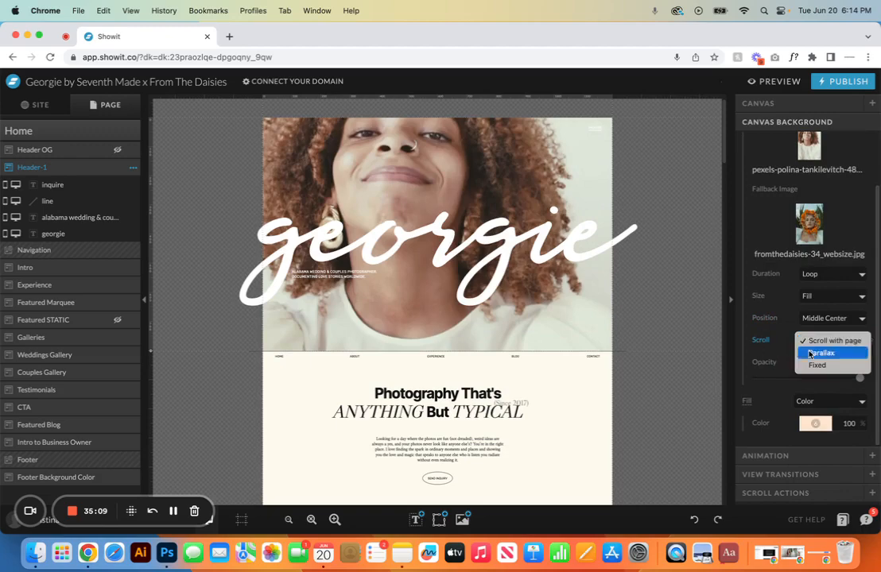
{"action": "left_click", "coordinate": [836, 341]}
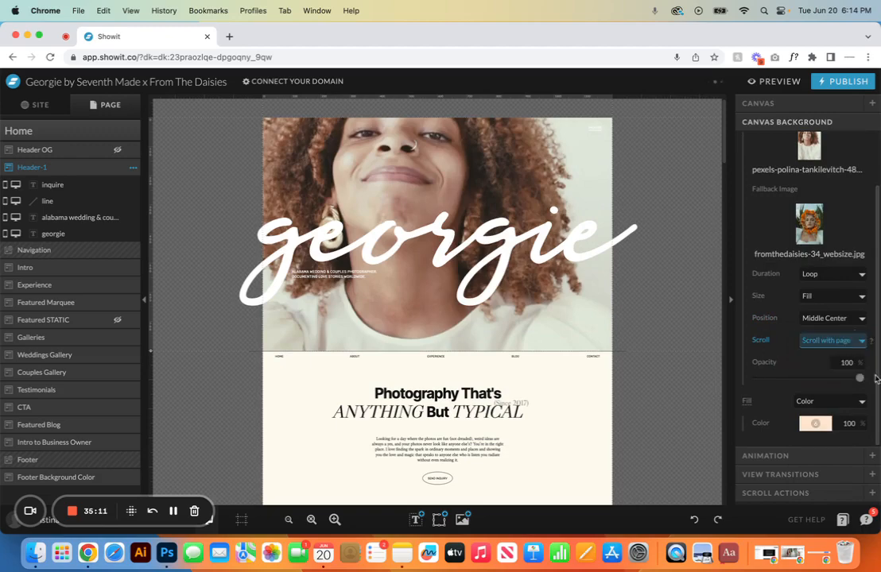
- Lower the background video's opacity to 47%, change the fill color behind it to off-white, and restore the opacity to 100%
{"action": "left_click_drag", "start_coordinate": [861, 380], "coordinate": [806, 378]}
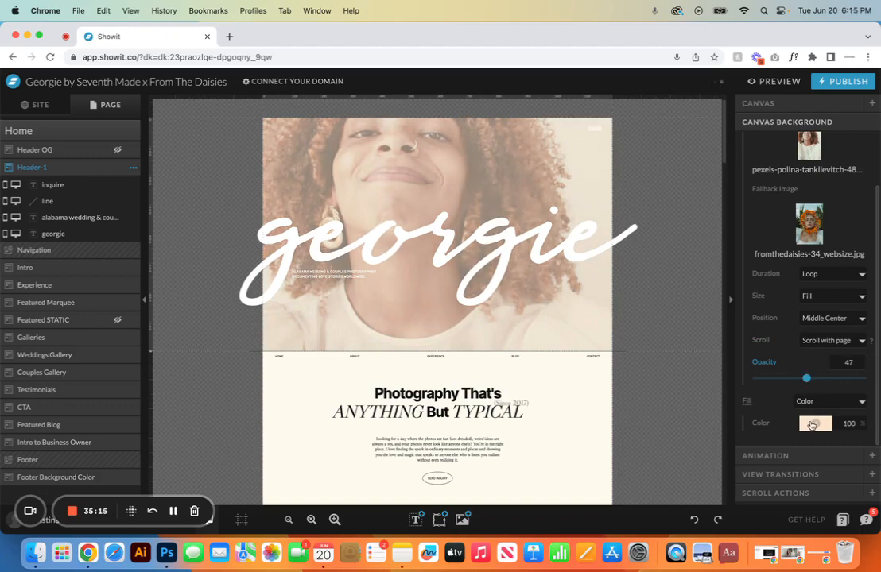
{"action": "left_click", "coordinate": [809, 425]}
{"action": "left_click", "coordinate": [796, 214]}
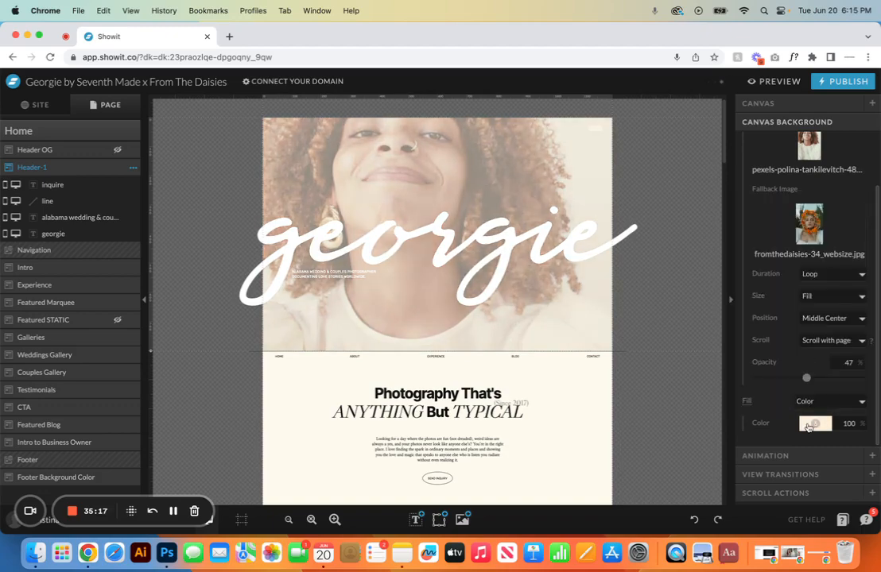
{"action": "left_click", "coordinate": [815, 423]}
{"action": "left_click", "coordinate": [830, 221]}
{"action": "left_click_drag", "start_coordinate": [806, 378], "coordinate": [878, 380]}
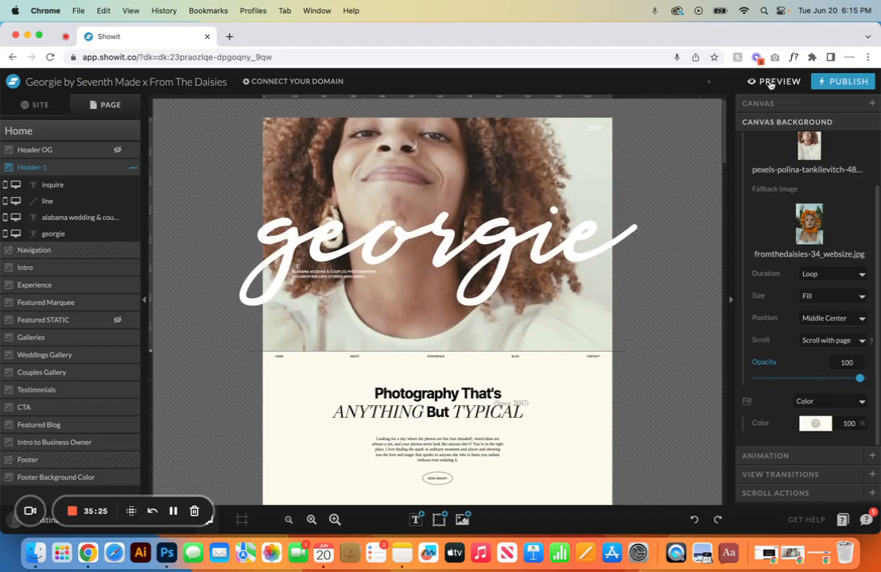
- Preview the Home page's video header in the desktop and mobile versions, and close the preview
{"action": "left_click", "coordinate": [776, 82]}
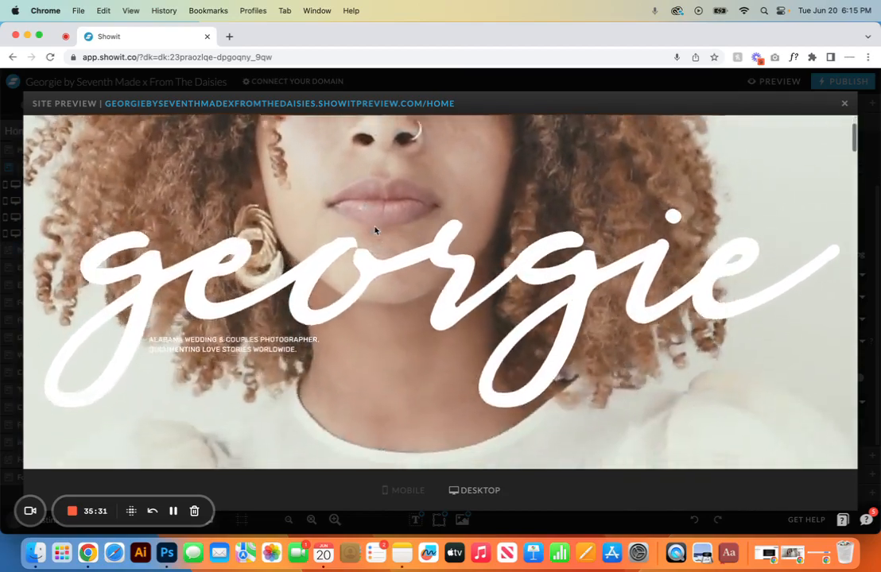
{"action": "scroll", "coordinate": [375, 230], "scroll_direction": "down", "scroll_amount": 3}
{"action": "scroll", "coordinate": [375, 231], "scroll_direction": "down", "scroll_amount": 2}
{"action": "scroll", "coordinate": [375, 231], "scroll_direction": "up", "scroll_amount": 5}
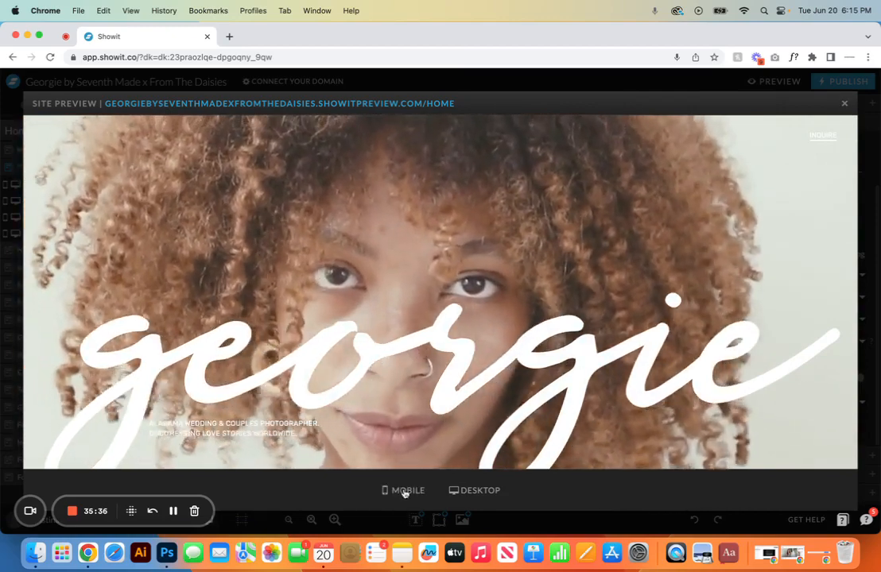
{"action": "left_click", "coordinate": [405, 490]}
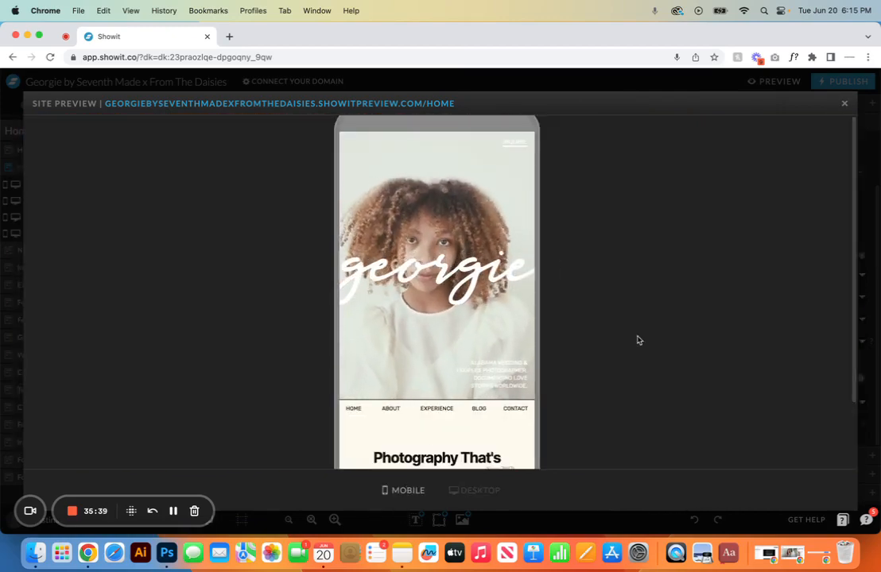
{"action": "left_click", "coordinate": [844, 103]}
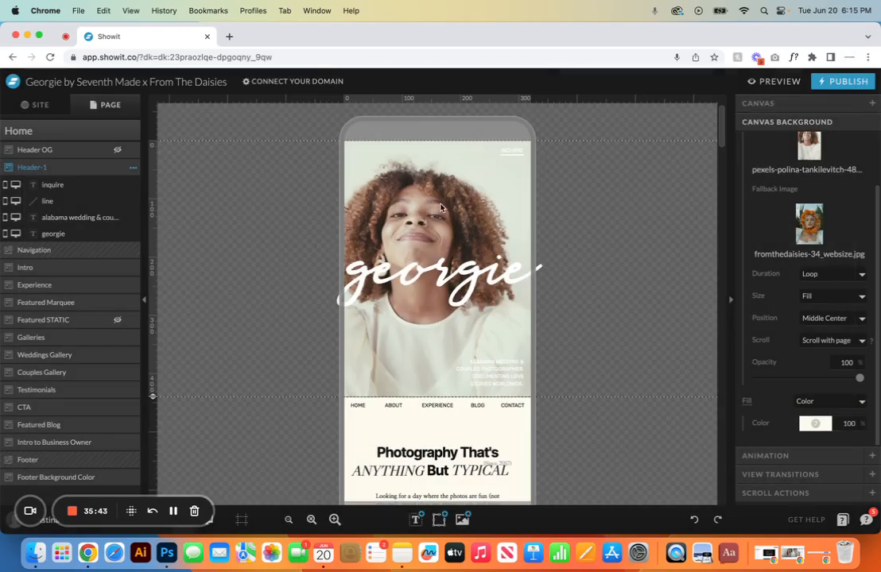
- Show only the desktop layout and make the Header OG canvas visible on desktop and mobile
{"action": "left_click", "coordinate": [211, 522]}
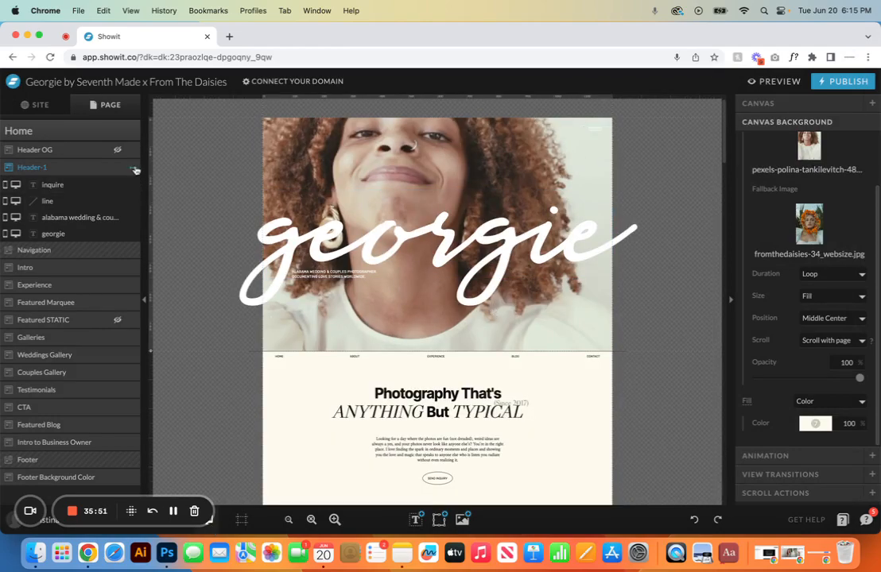
{"action": "left_click", "coordinate": [114, 147]}
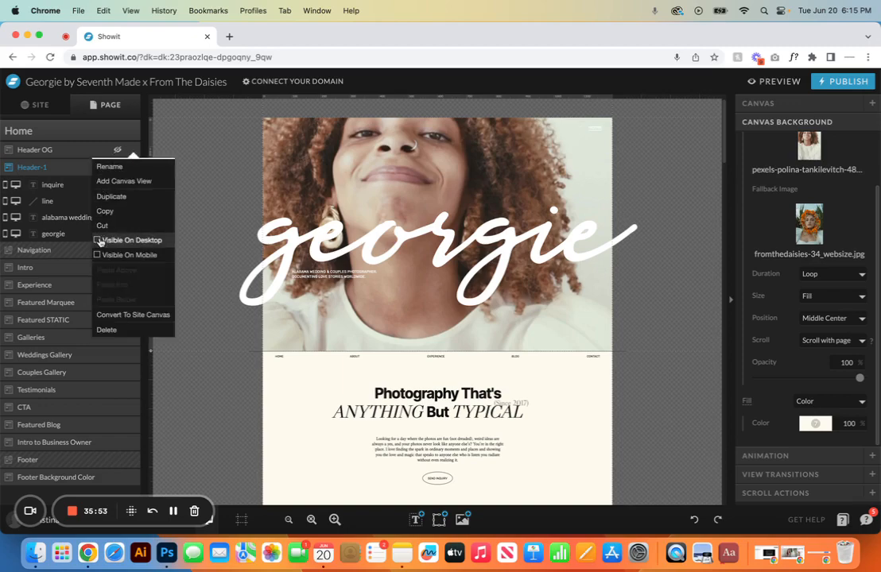
{"action": "left_click", "coordinate": [88, 211]}
{"action": "left_click", "coordinate": [133, 149]}
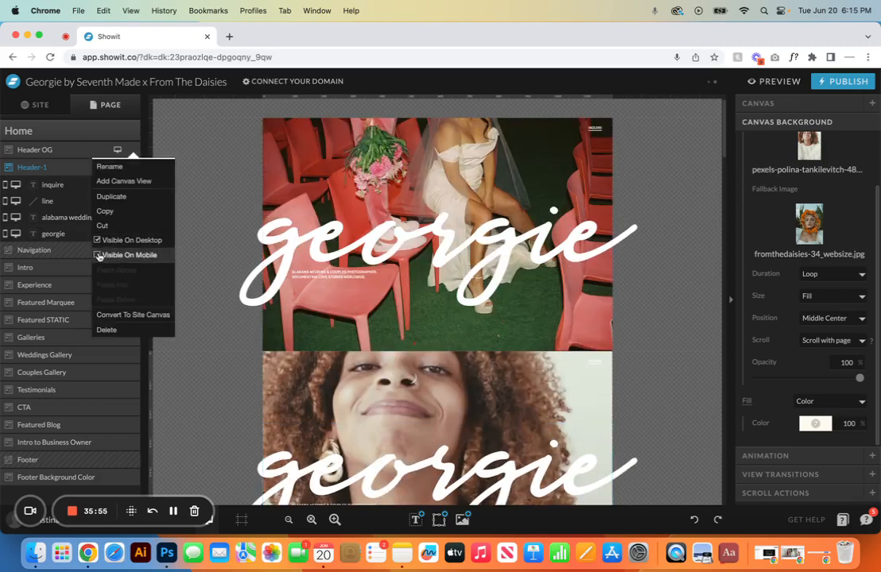
{"action": "left_click", "coordinate": [85, 220]}
- Hide the Header-1 canvas on both desktop and mobile
{"action": "left_click", "coordinate": [132, 167]}
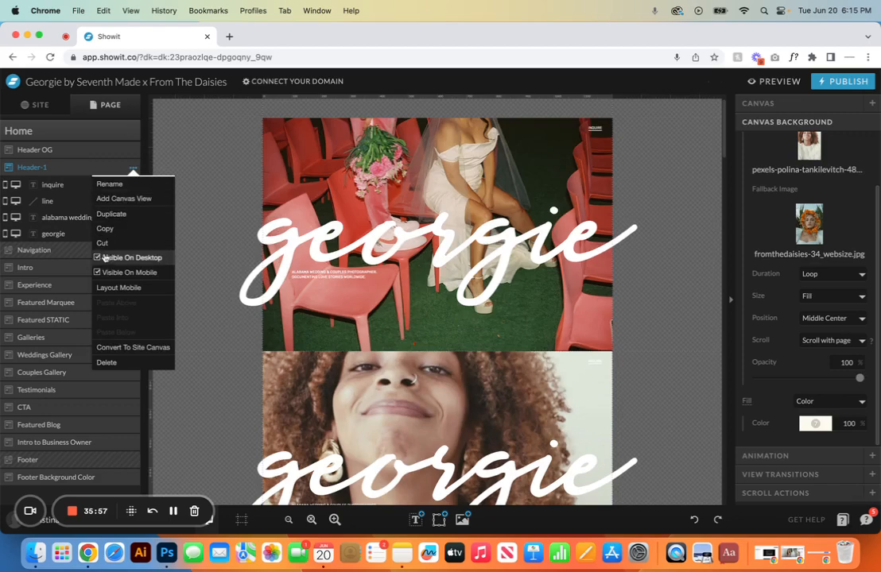
{"action": "left_click", "coordinate": [102, 256]}
{"action": "left_click", "coordinate": [133, 167]}
{"action": "left_click", "coordinate": [103, 272]}
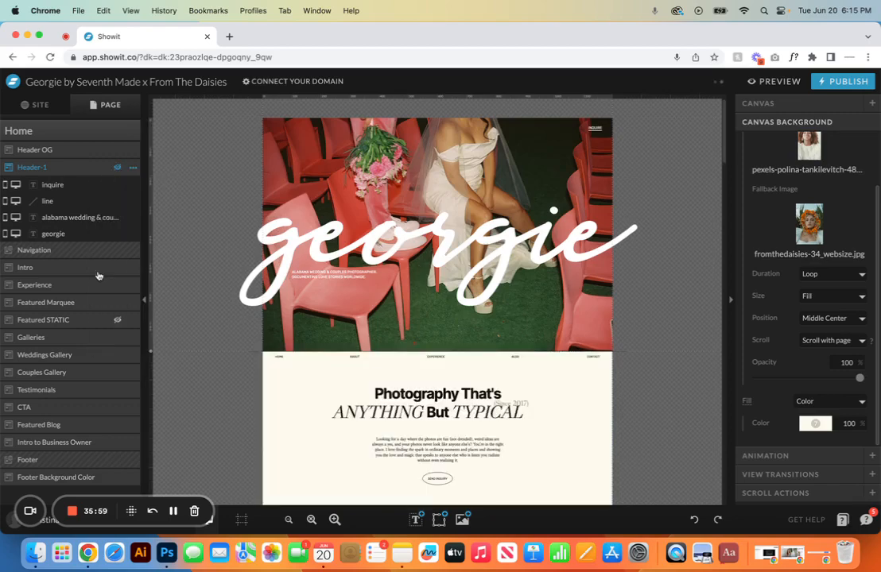
{"action": "scroll", "coordinate": [409, 257], "scroll_direction": "down", "scroll_amount": 4}
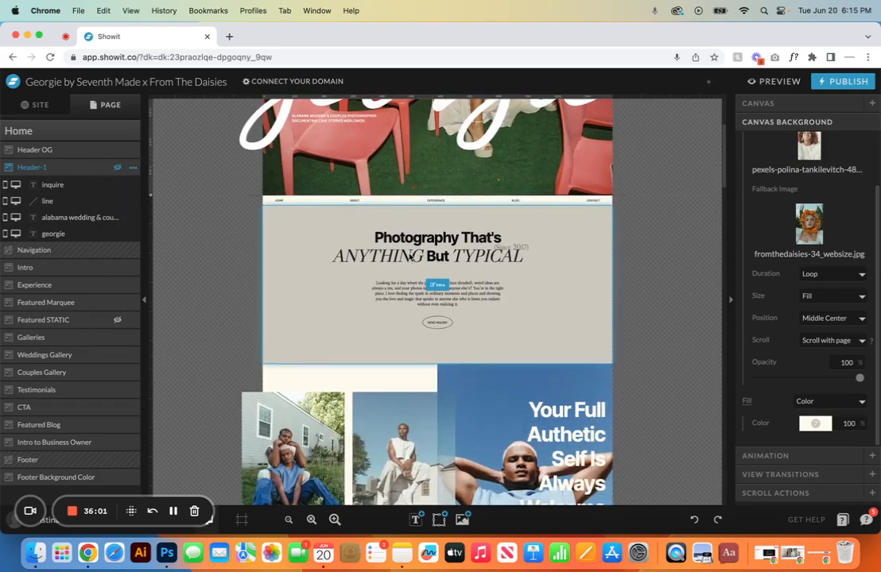
{"action": "scroll", "coordinate": [409, 257], "scroll_direction": "down", "scroll_amount": 6}
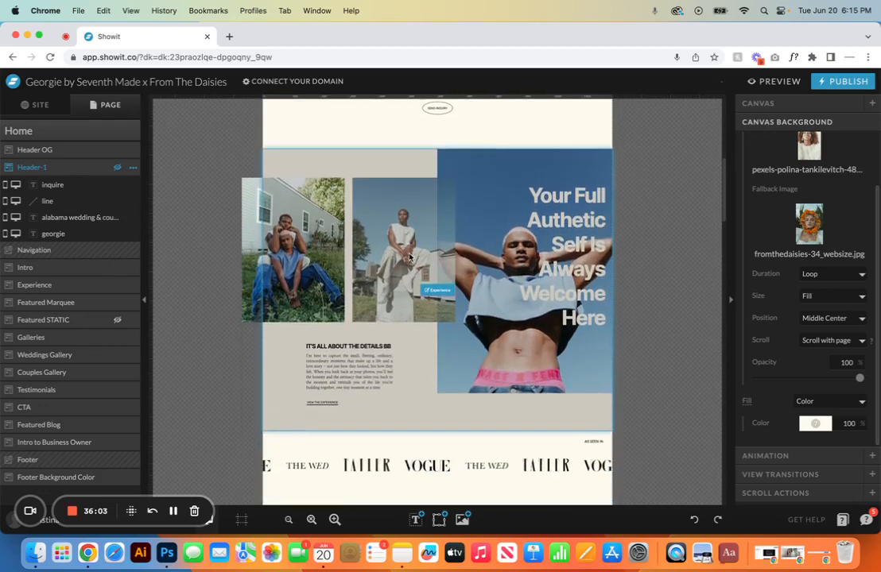
{"action": "left_click", "coordinate": [351, 217]}
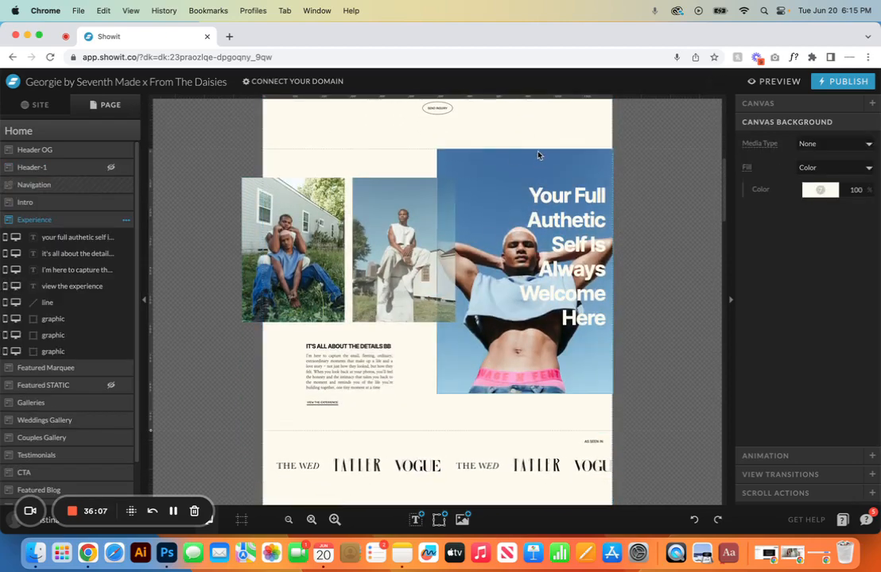
{"action": "left_click", "coordinate": [389, 232]}
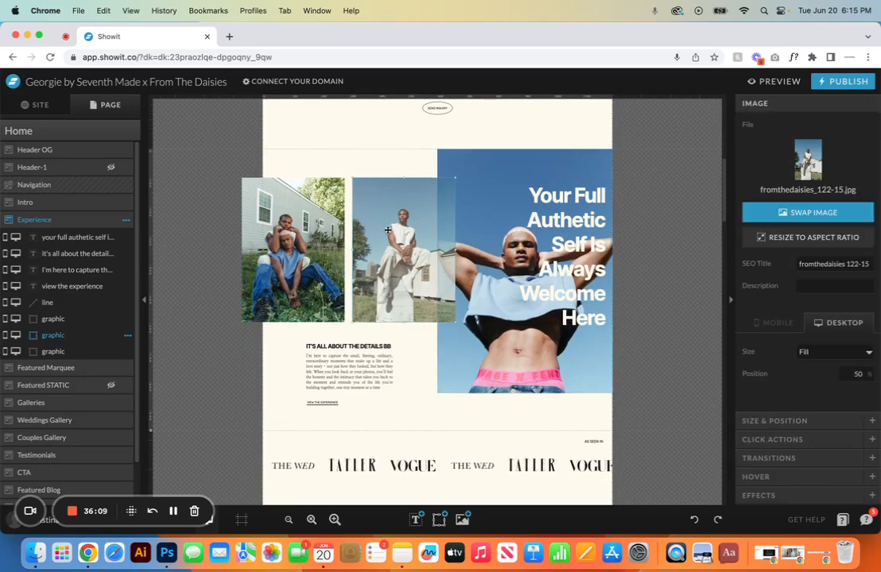
{"action": "double_click", "coordinate": [389, 232]}
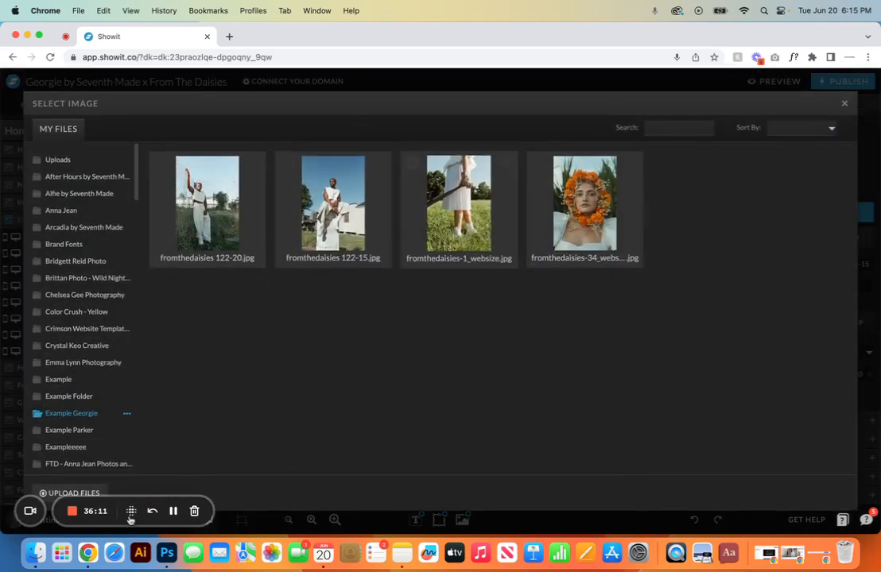
{"action": "left_click", "coordinate": [43, 564]}
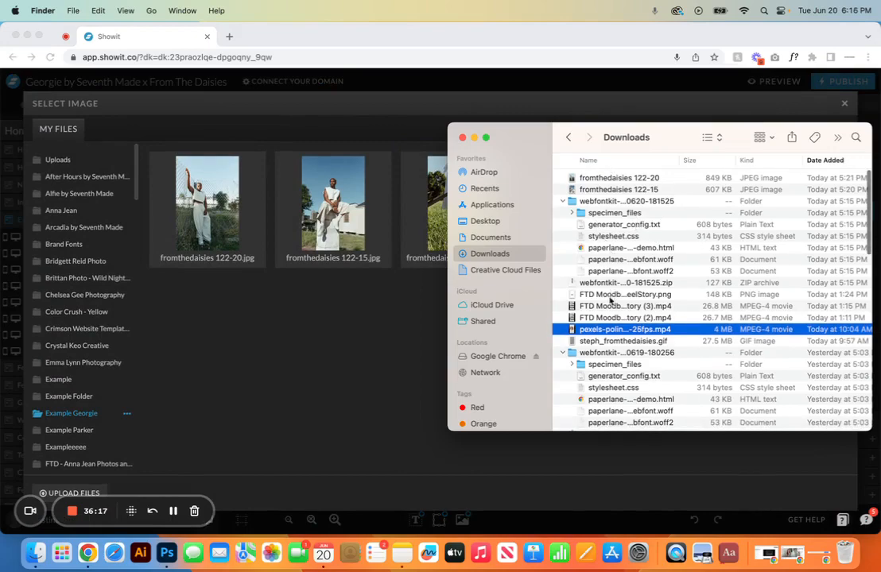
{"action": "left_click", "coordinate": [624, 341]}
{"action": "left_click_drag", "start_coordinate": [624, 341], "coordinate": [317, 337]}
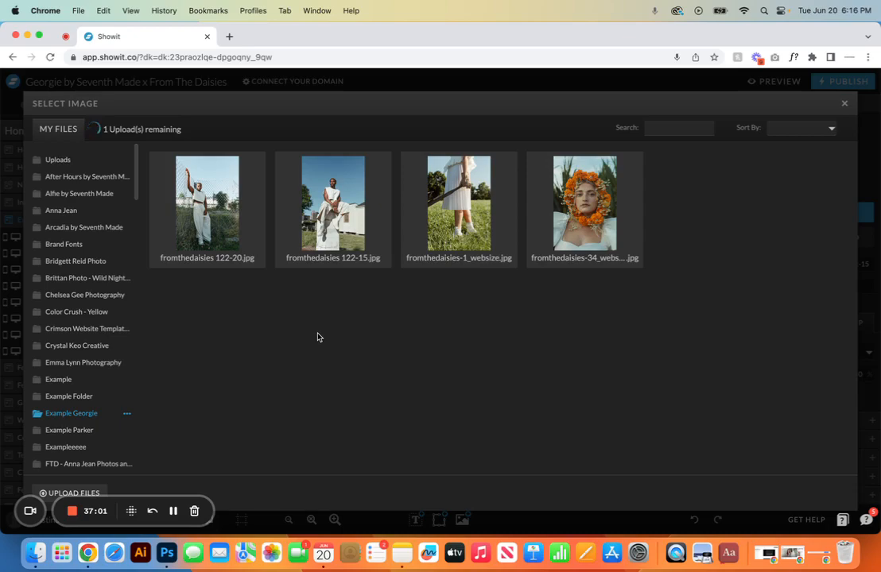
{"action": "left_click", "coordinate": [173, 511]}
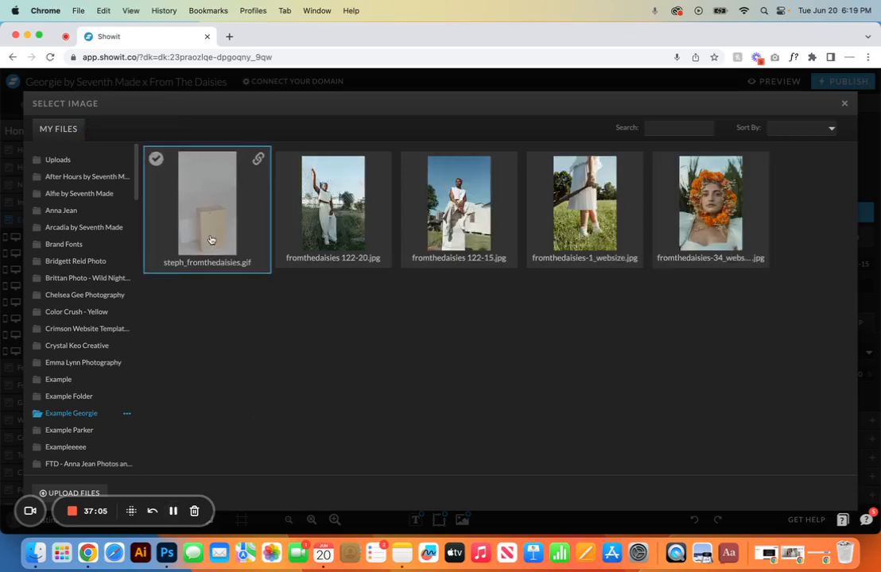
- Swap the middle Experience photo for steph_fromthedaisies.gif, check it in the mobile layout, and return to the desktop-only layout
{"action": "left_click", "coordinate": [210, 240]}
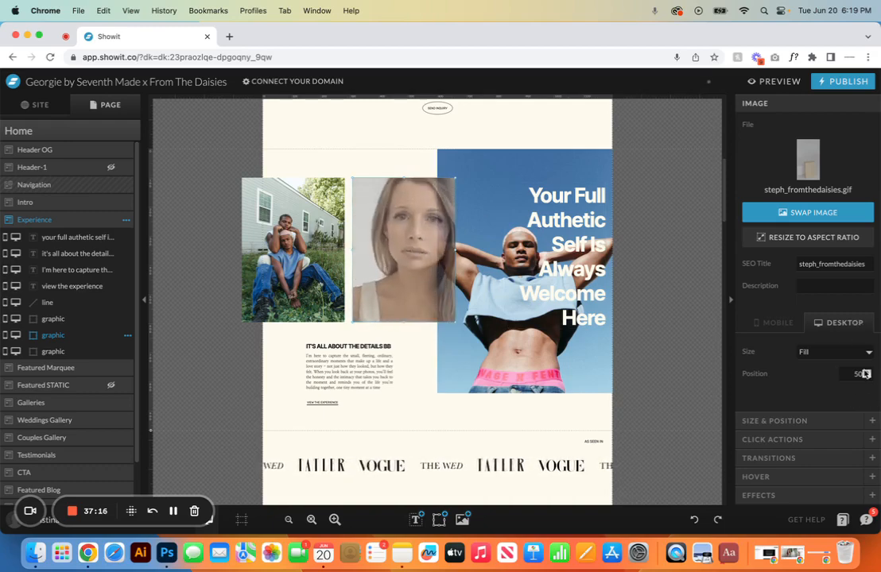
{"action": "left_click", "coordinate": [156, 526]}
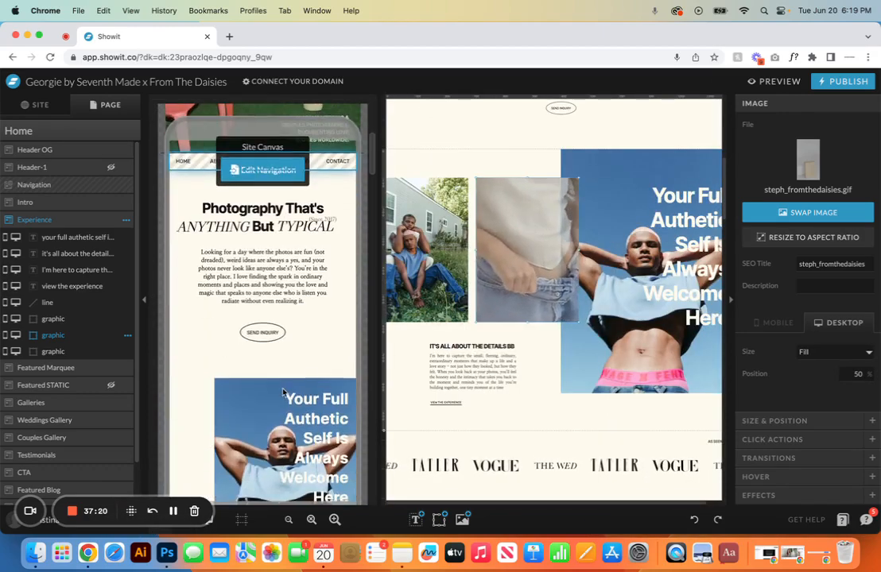
{"action": "scroll", "coordinate": [283, 392], "scroll_direction": "down", "scroll_amount": 5}
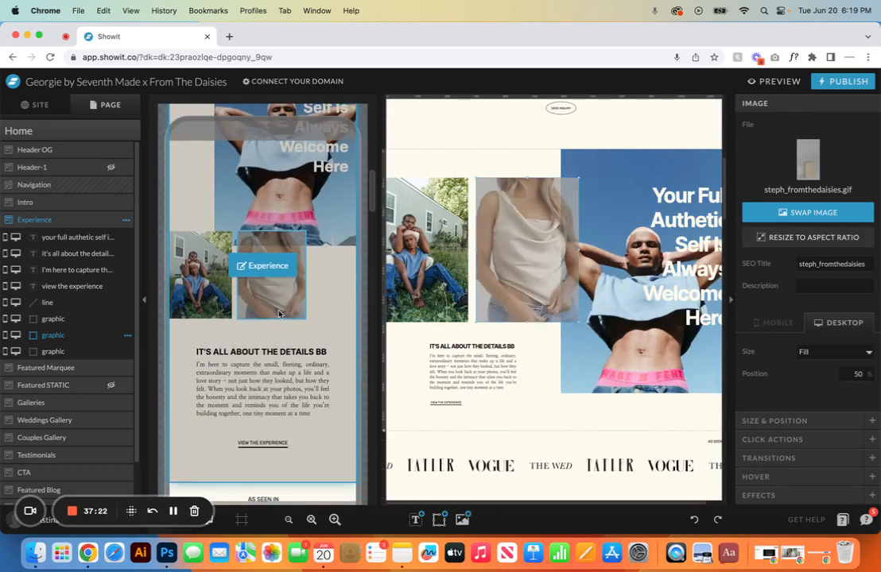
{"action": "left_click", "coordinate": [204, 529]}
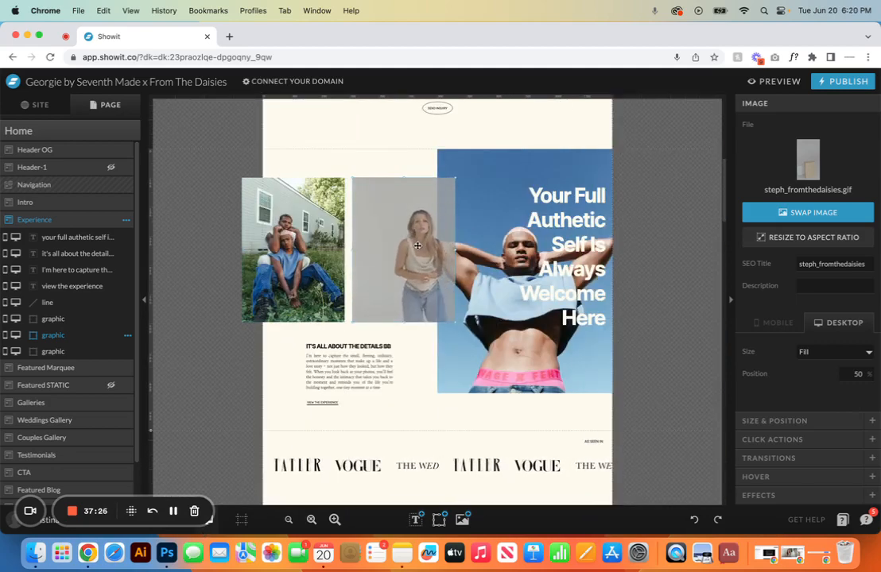
- Try adjusting the GIF's desktop opacity, and undo the image swap to bring back fromthedaisies_122-15.jpg
{"action": "left_click", "coordinate": [795, 494]}
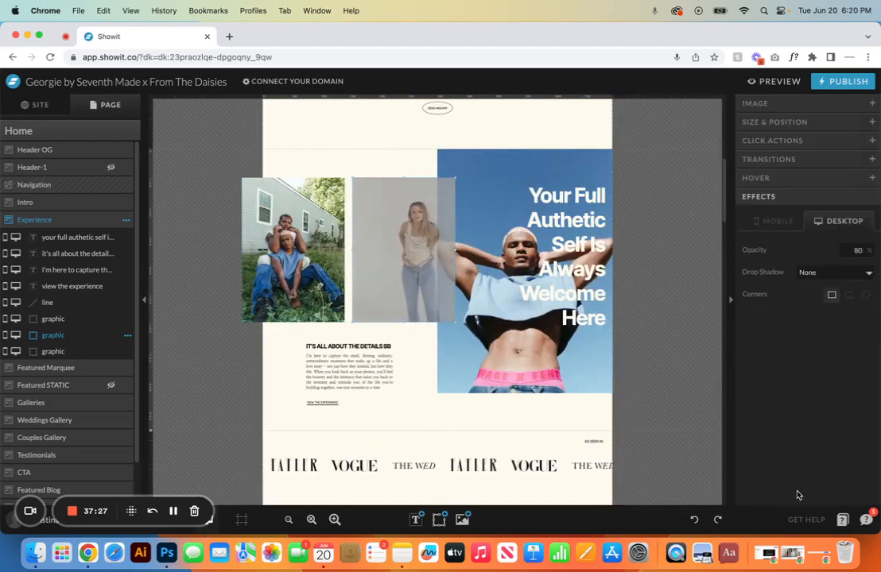
{"action": "left_click", "coordinate": [868, 248]}
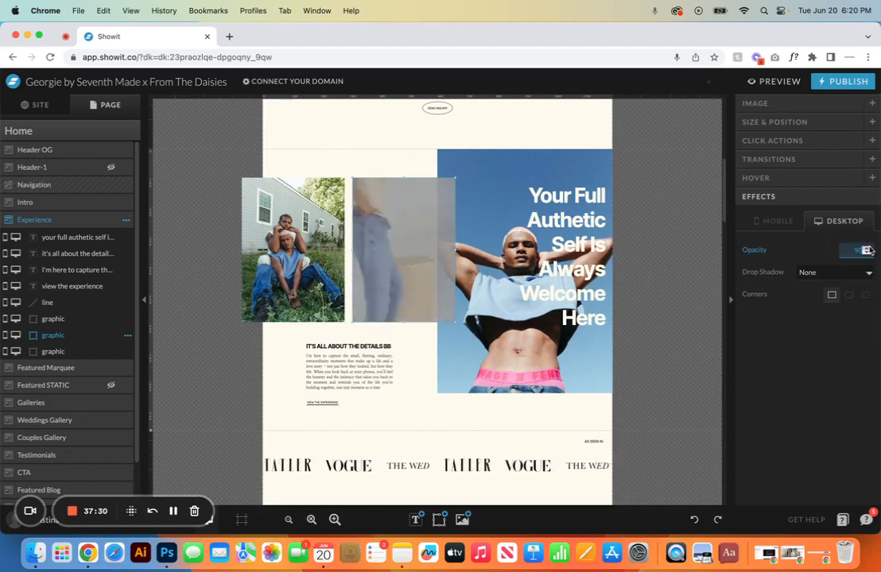
{"action": "left_click", "coordinate": [868, 248]}
{"action": "left_click", "coordinate": [866, 253]}
{"action": "left_click", "coordinate": [867, 253]}
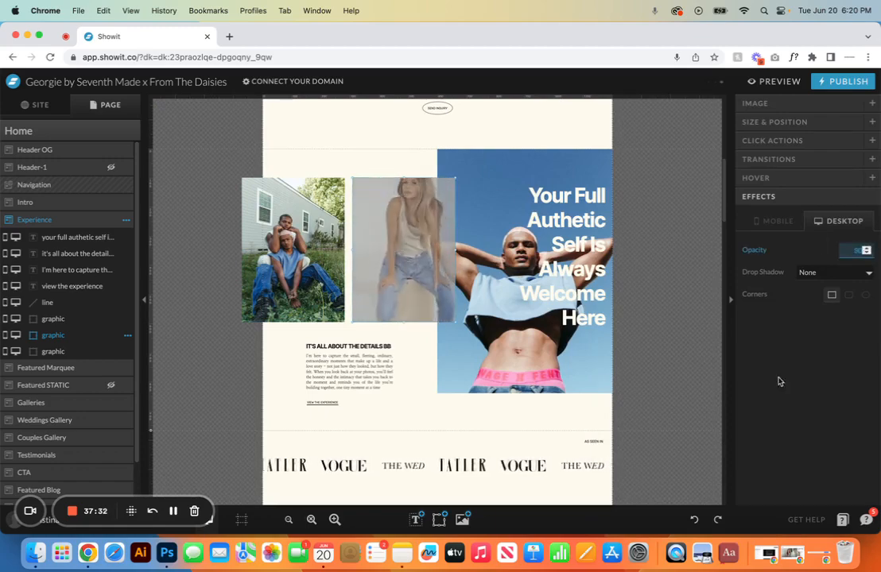
{"action": "left_click", "coordinate": [407, 178]}
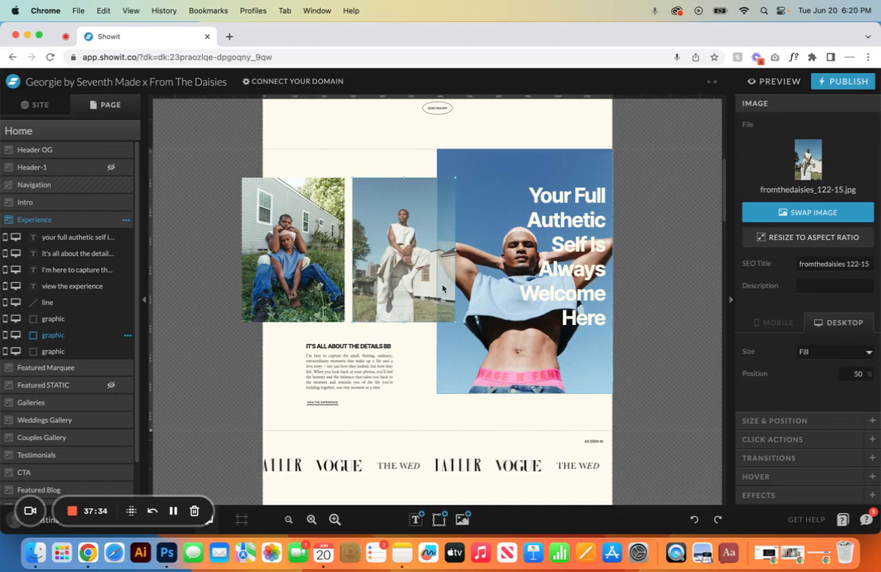
- Add a blank canvas to the Home page, place it between Header-1 and Navigation, and increase its height
{"action": "left_click", "coordinate": [404, 168]}
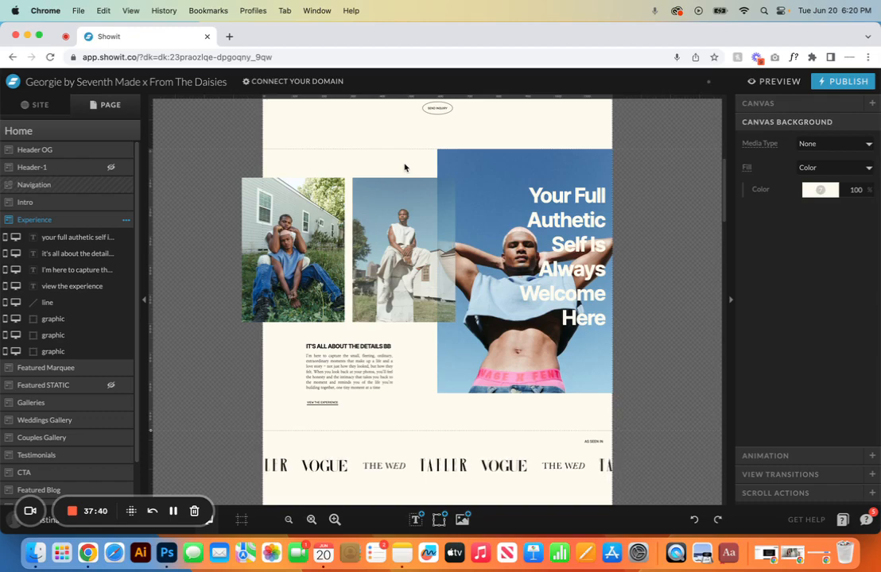
{"action": "left_click", "coordinate": [30, 131]}
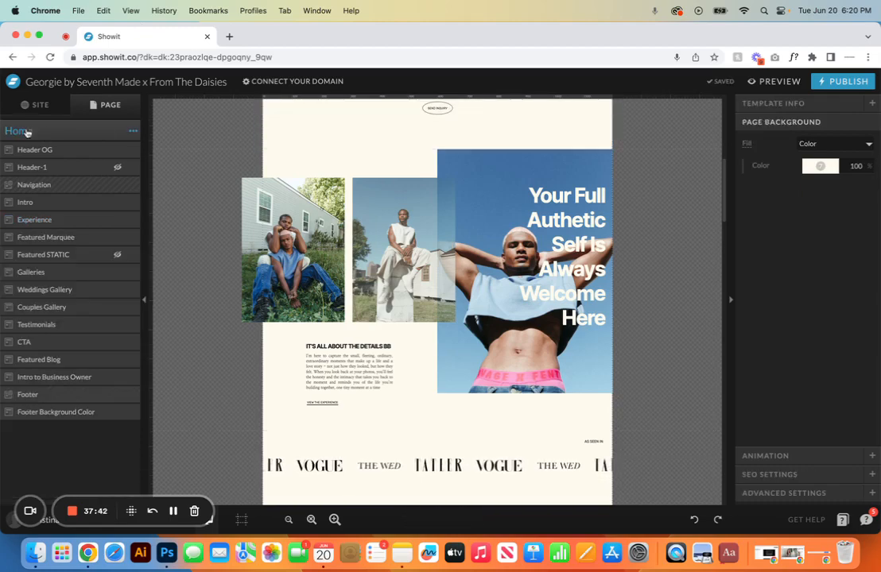
{"action": "left_click", "coordinate": [135, 133]}
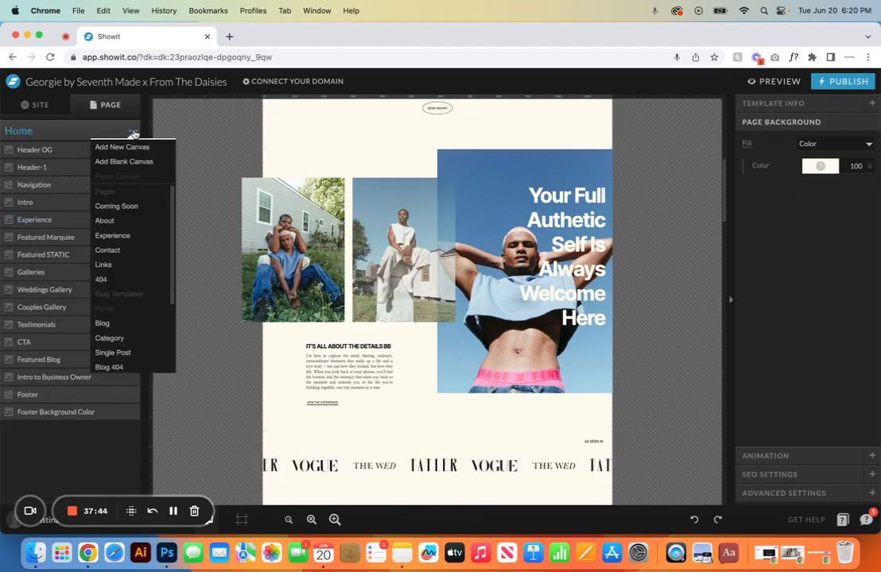
{"action": "left_click", "coordinate": [125, 161]}
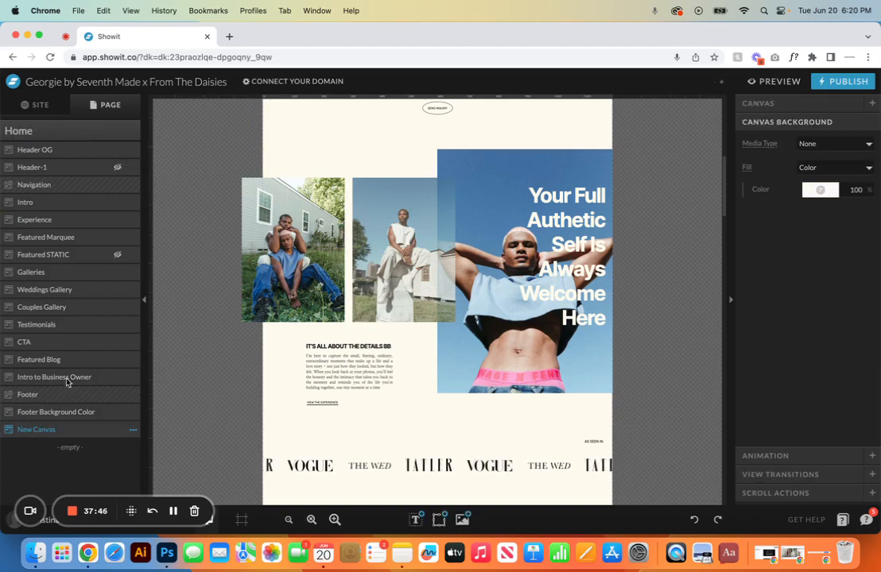
{"action": "left_click_drag", "start_coordinate": [65, 434], "coordinate": [79, 188]}
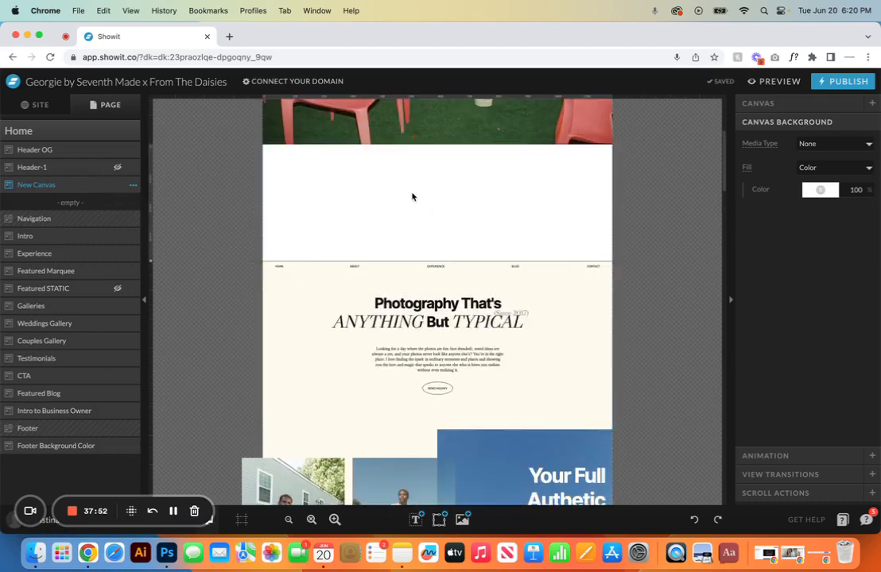
{"action": "left_click_drag", "start_coordinate": [151, 269], "coordinate": [151, 335]}
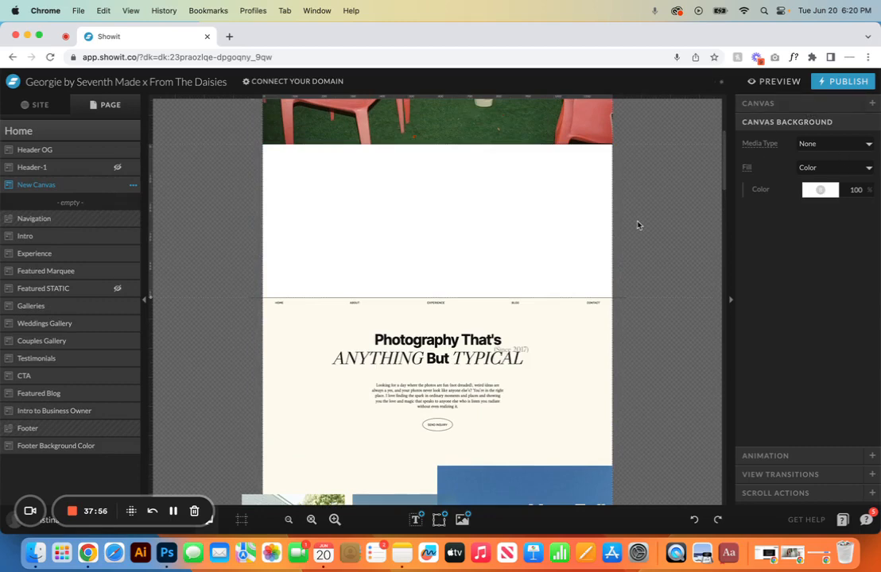
- Add a video element to the new canvas and set its video type to YouTube
{"action": "mouse_move", "coordinate": [420, 515]}
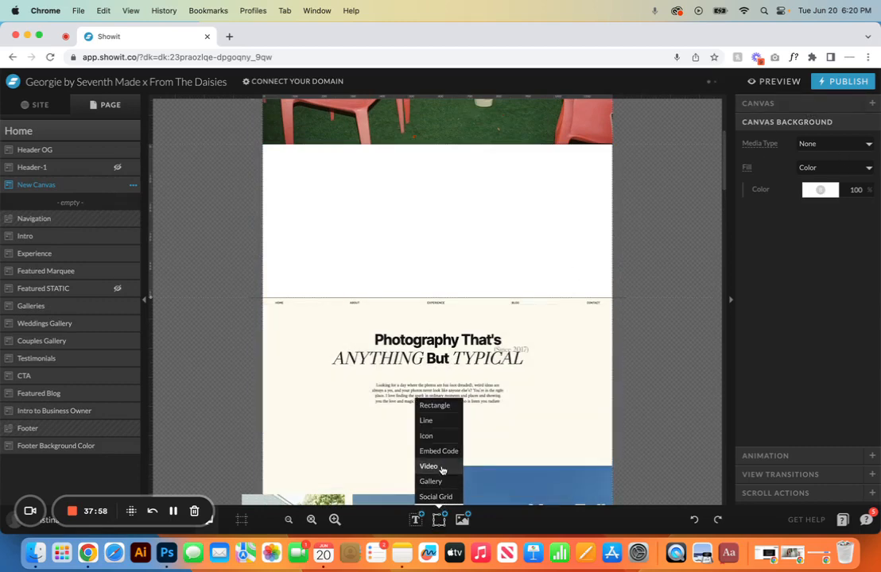
{"action": "left_click", "coordinate": [443, 468]}
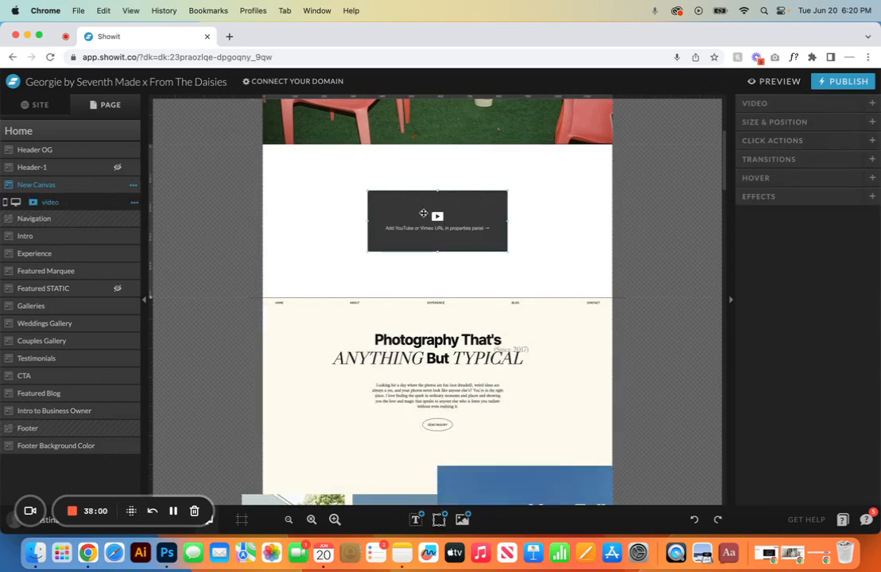
{"action": "left_click", "coordinate": [761, 103]}
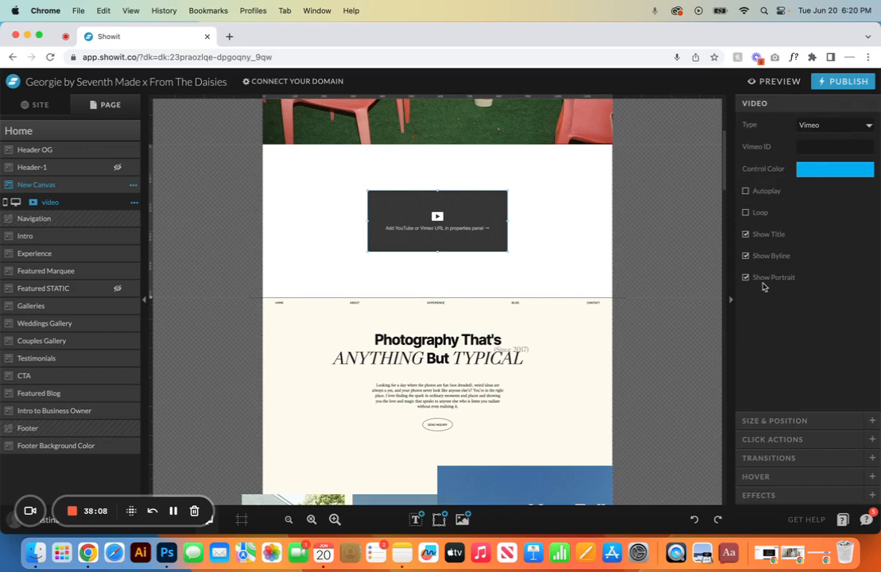
{"action": "left_click", "coordinate": [849, 128]}
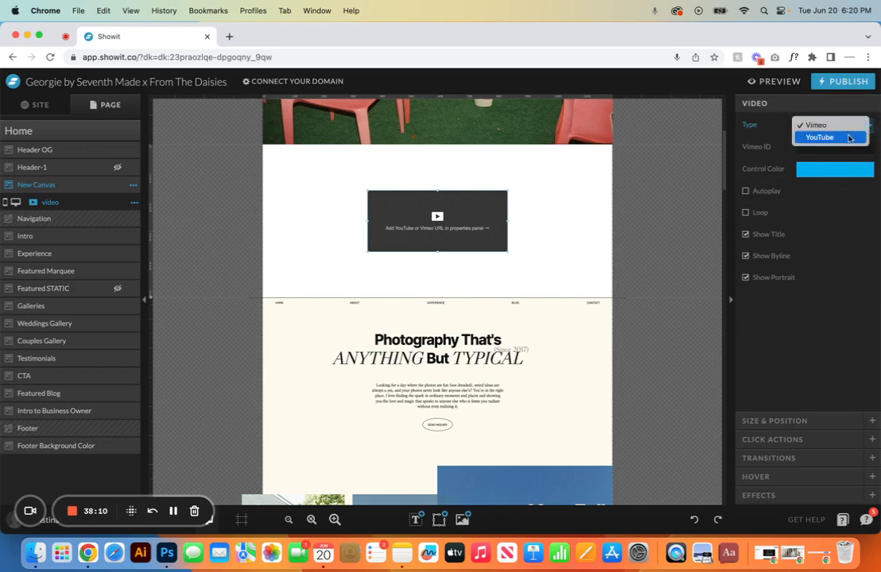
{"action": "left_click", "coordinate": [844, 136]}
{"action": "left_click", "coordinate": [806, 148]}
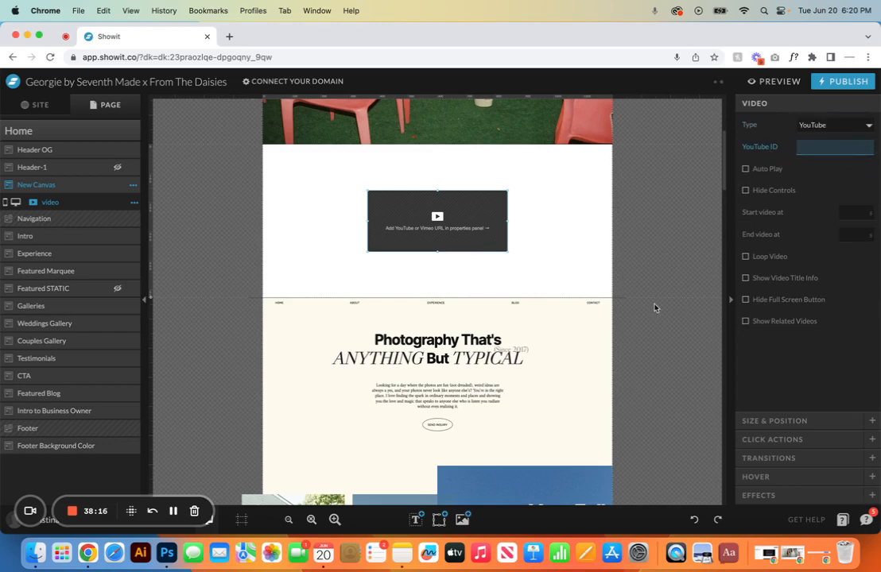
- Shrink the video placeholder and move it to the upper right of the new canvas
{"action": "left_click", "coordinate": [510, 189]}
{"action": "left_click", "coordinate": [505, 196]}
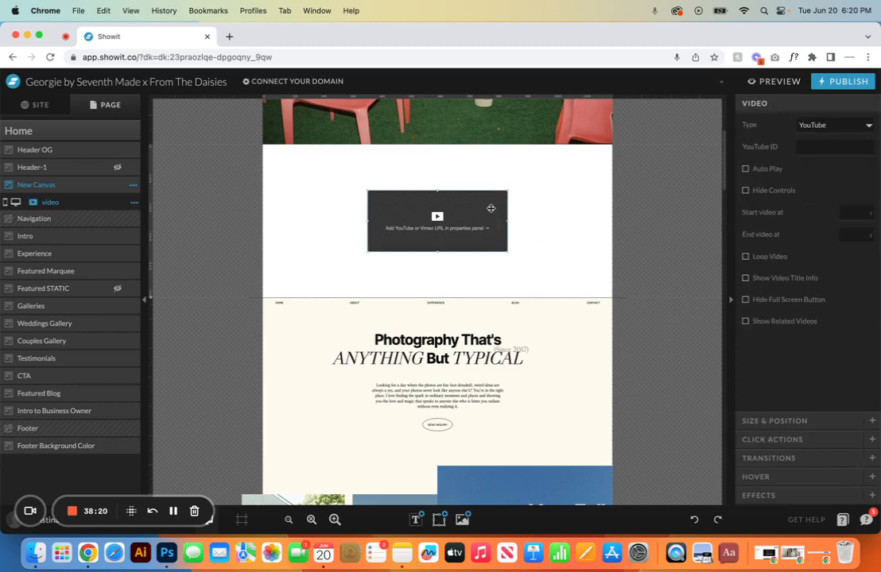
{"action": "left_click_drag", "start_coordinate": [507, 191], "coordinate": [464, 196]}
{"action": "left_click_drag", "start_coordinate": [427, 223], "coordinate": [547, 201]}
{"action": "left_click", "coordinate": [531, 267]}
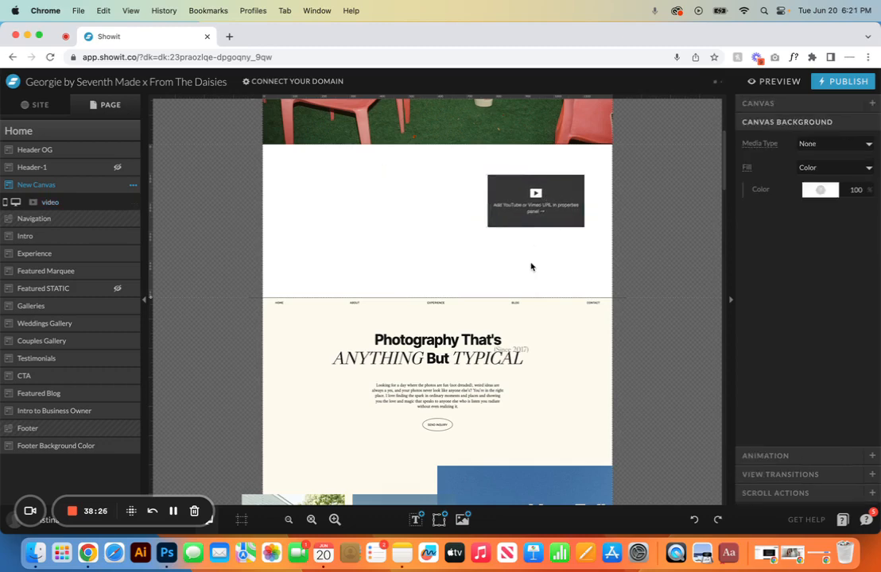
- Set the new canvas's background to colour swatch 7 and add a Title text overlapping the video's upper-left corner
{"action": "left_click", "coordinate": [820, 190]}
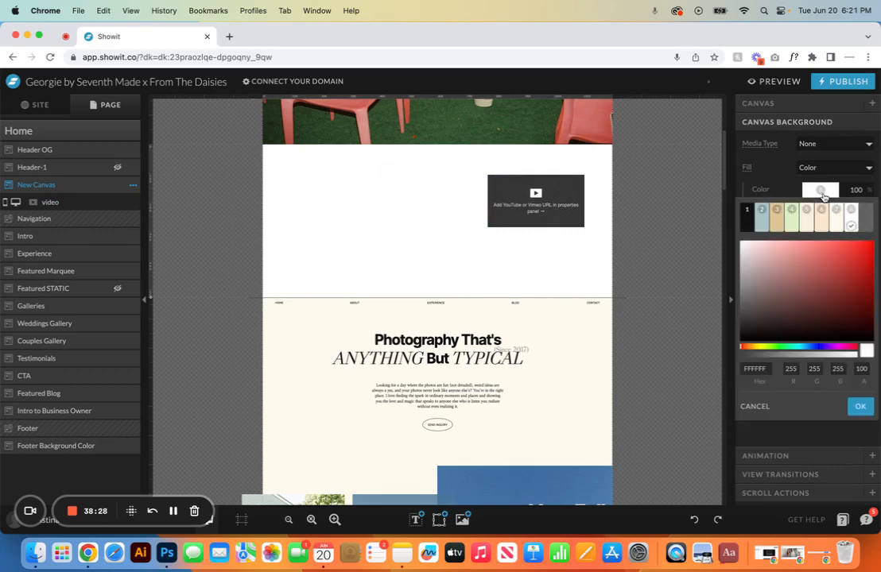
{"action": "left_click", "coordinate": [843, 216]}
{"action": "left_click", "coordinate": [441, 523]}
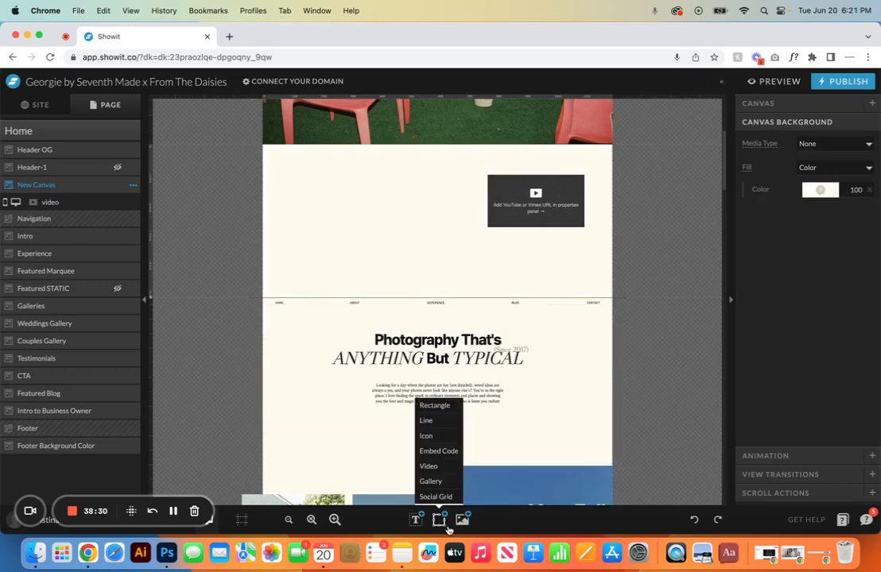
{"action": "left_click", "coordinate": [416, 519]}
{"action": "left_click", "coordinate": [402, 450]}
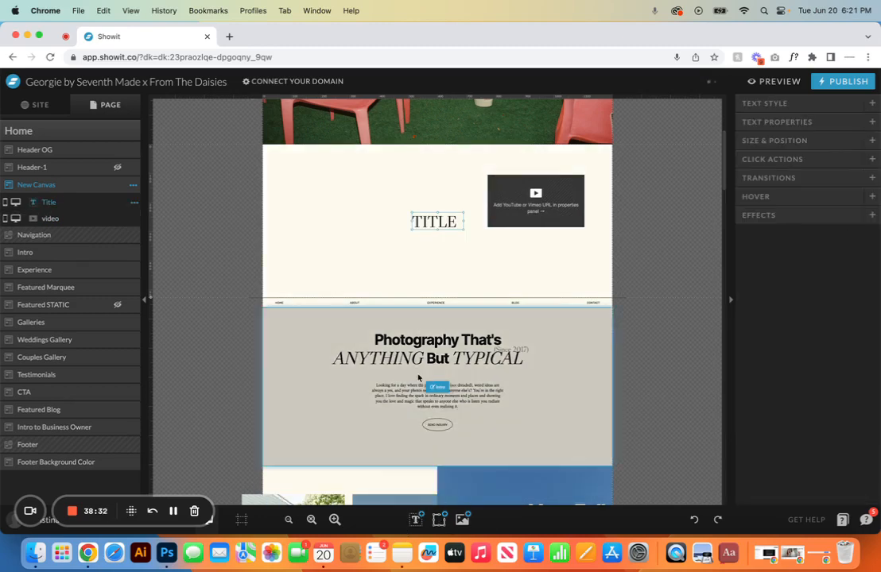
{"action": "left_click_drag", "start_coordinate": [435, 225], "coordinate": [484, 178]}
{"action": "left_click", "coordinate": [427, 248]}
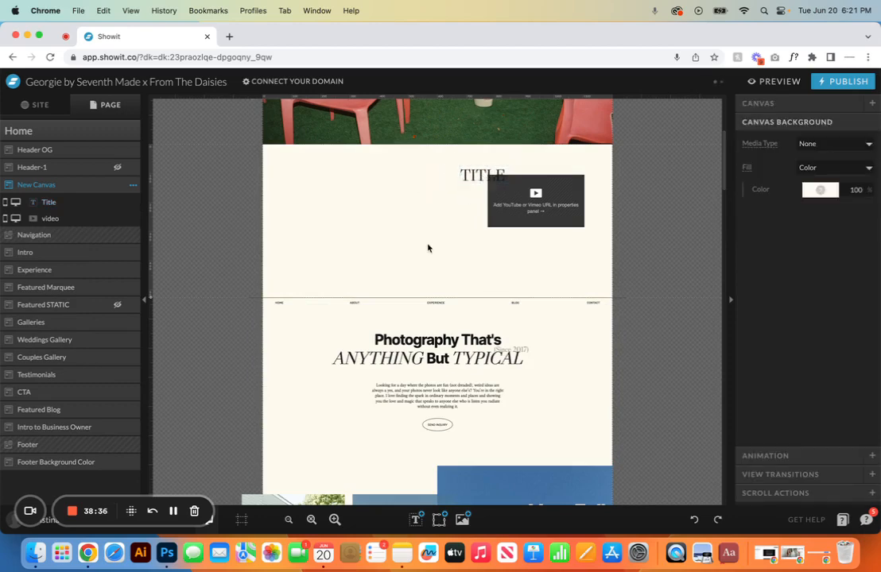
- Delete the new canvas from the Home page
{"action": "left_click", "coordinate": [133, 184]}
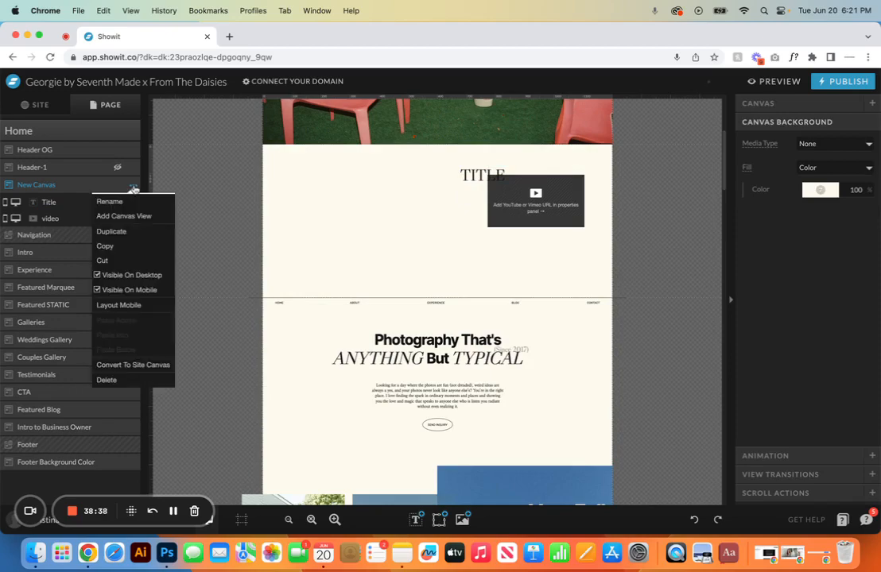
{"action": "left_click", "coordinate": [112, 380]}
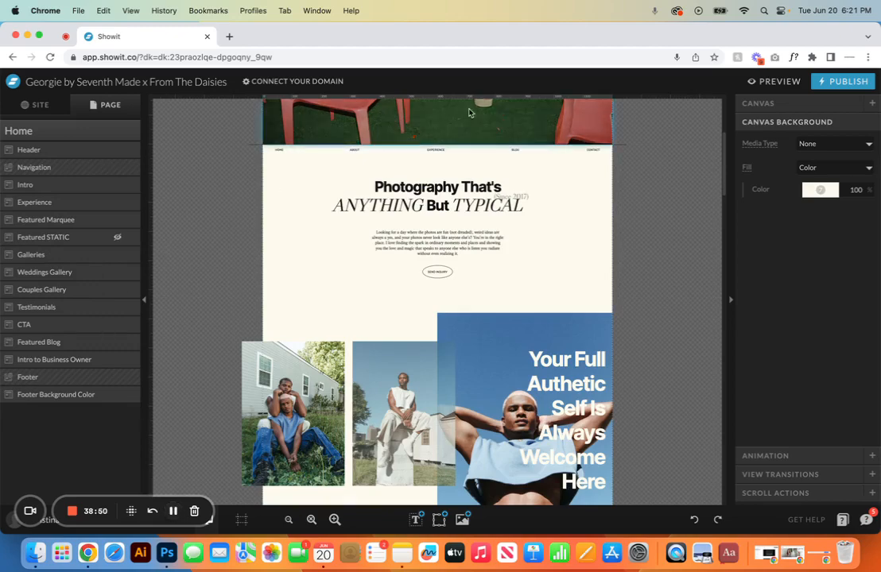
- Try moving the Header tagline to the upper right of the photo, and undo the moves
{"action": "scroll", "coordinate": [469, 113], "scroll_direction": "up", "scroll_amount": 5}
{"action": "left_click", "coordinate": [324, 277]}
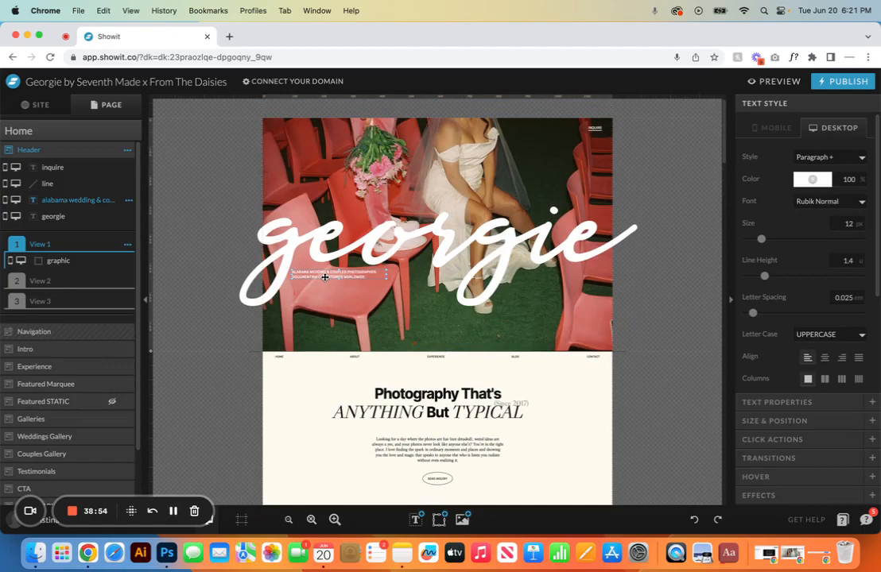
{"action": "left_click_drag", "start_coordinate": [324, 276], "coordinate": [541, 176]}
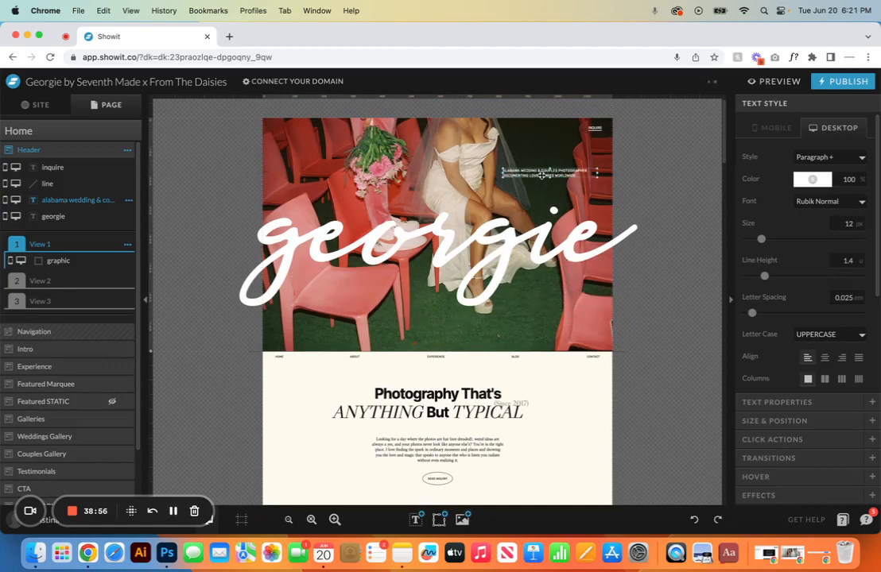
{"action": "left_click", "coordinate": [693, 519]}
{"action": "left_click", "coordinate": [693, 520]}
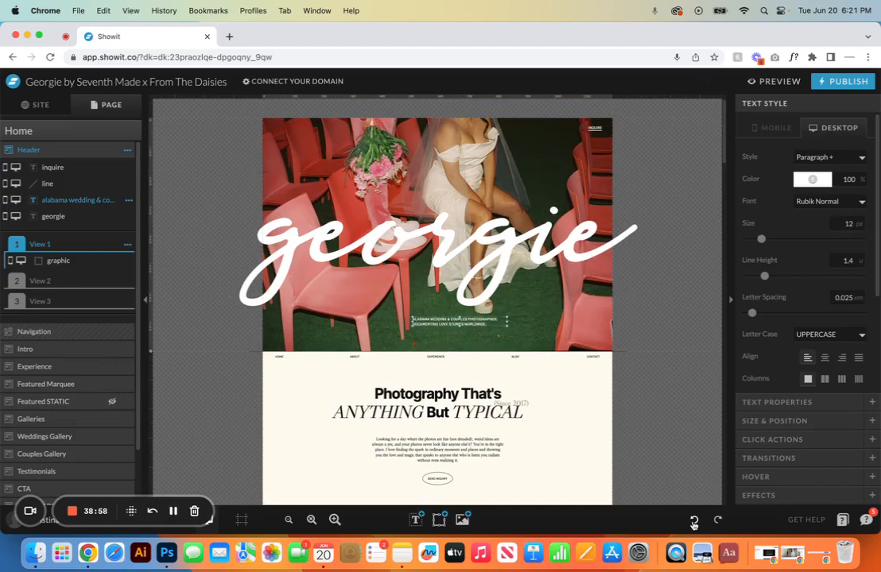
{"action": "left_click", "coordinate": [693, 520]}
- Try colour swatches 3 and 1 on the Header tagline text
{"action": "left_click", "coordinate": [823, 179]}
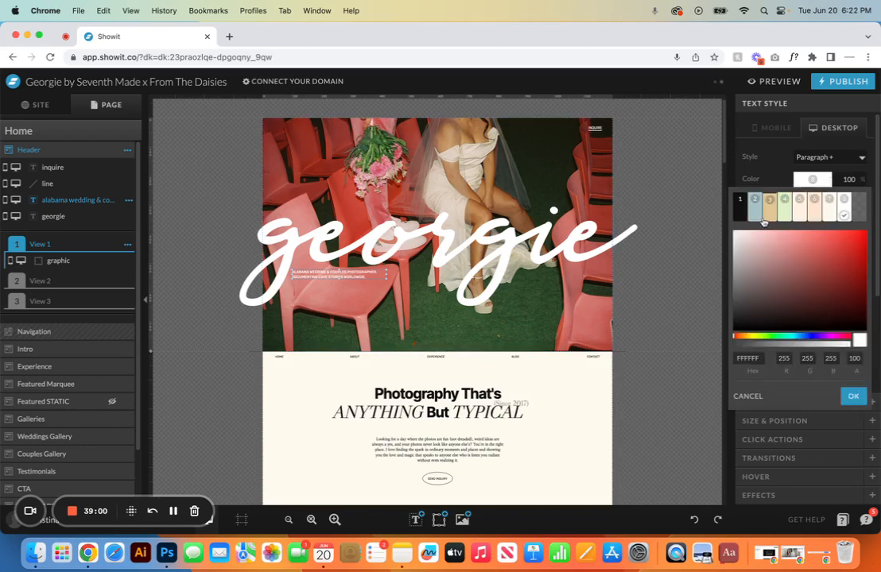
{"action": "left_click", "coordinate": [768, 208]}
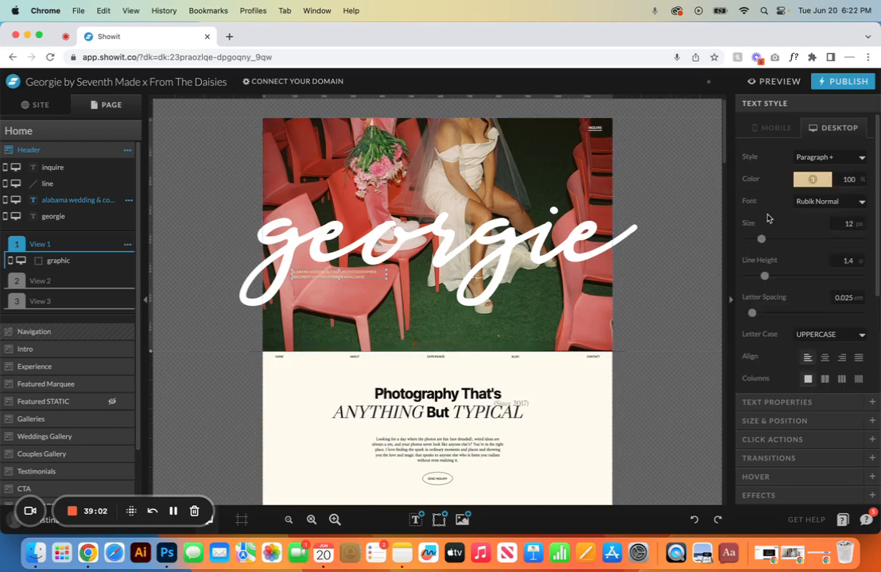
{"action": "left_click", "coordinate": [812, 178]}
{"action": "left_click", "coordinate": [738, 207]}
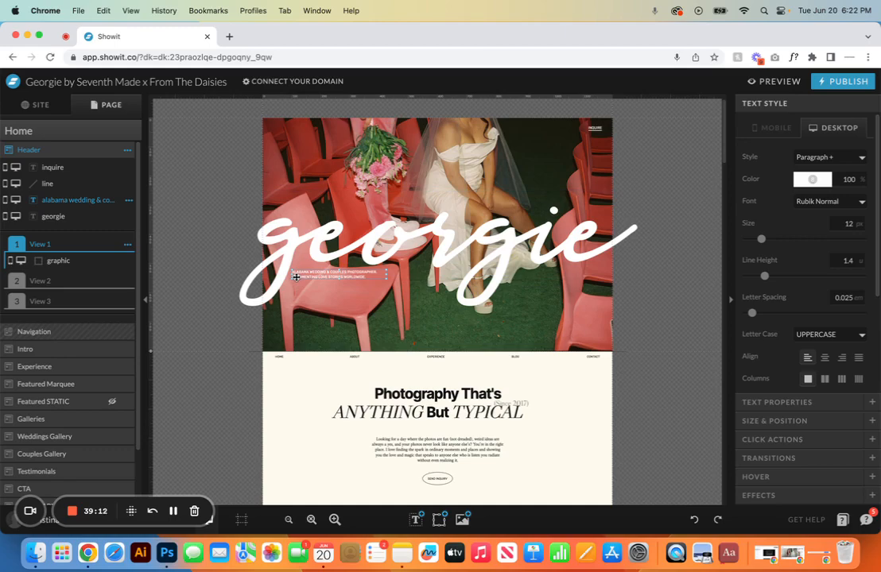
- Try appending "START TYPING" to the end of the Header tagline text
{"action": "double_click", "coordinate": [371, 274]}
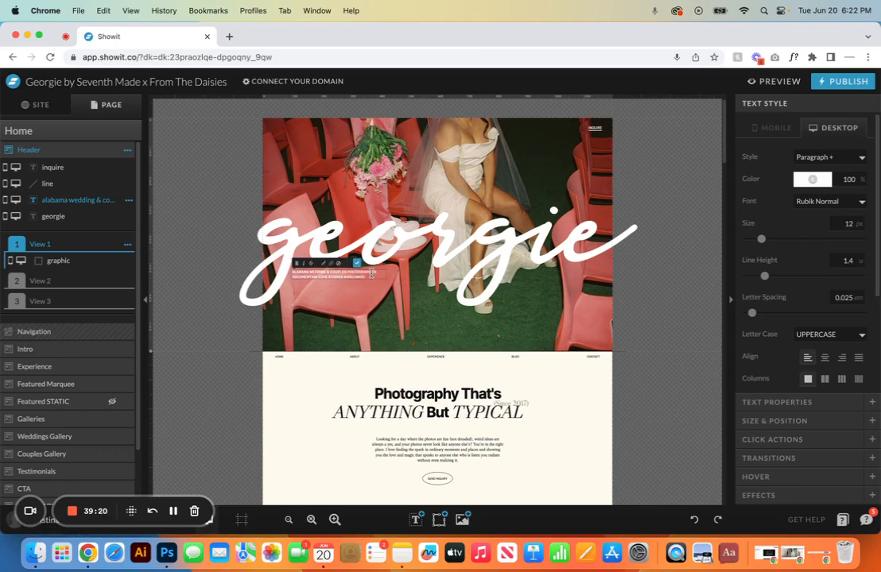
{"action": "key", "text": "super+equal"}
{"action": "key", "text": "super+equal"}
{"action": "key", "text": "super+equal"}
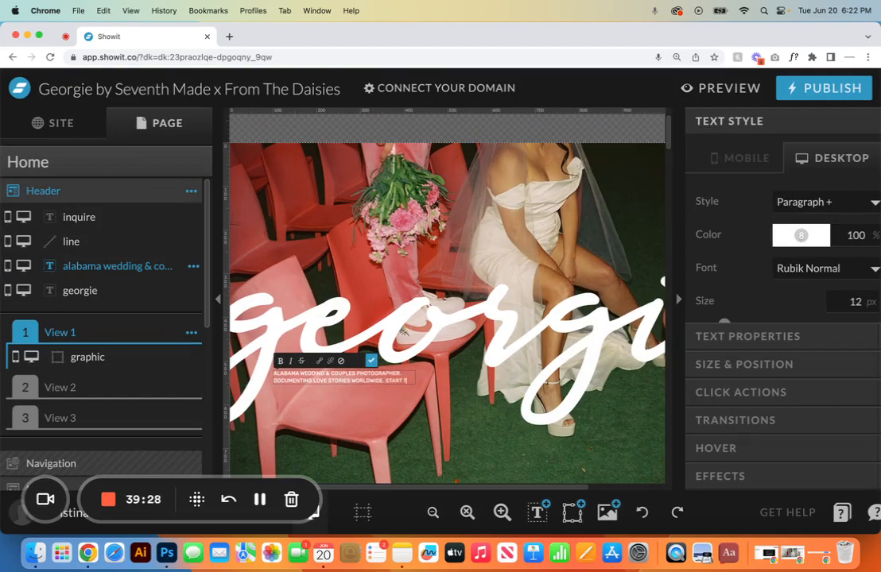
{"action": "type", "text": "START TYPING"}
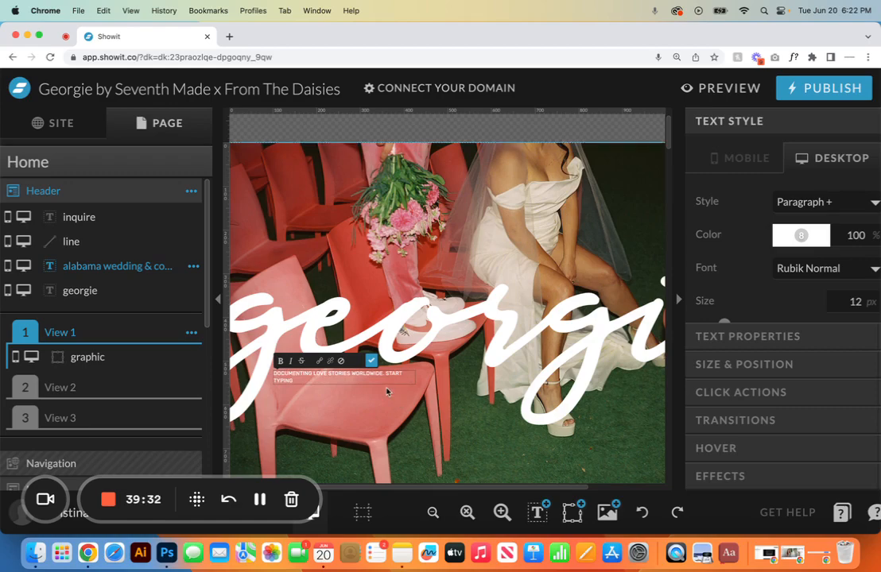
{"action": "left_click", "coordinate": [371, 361]}
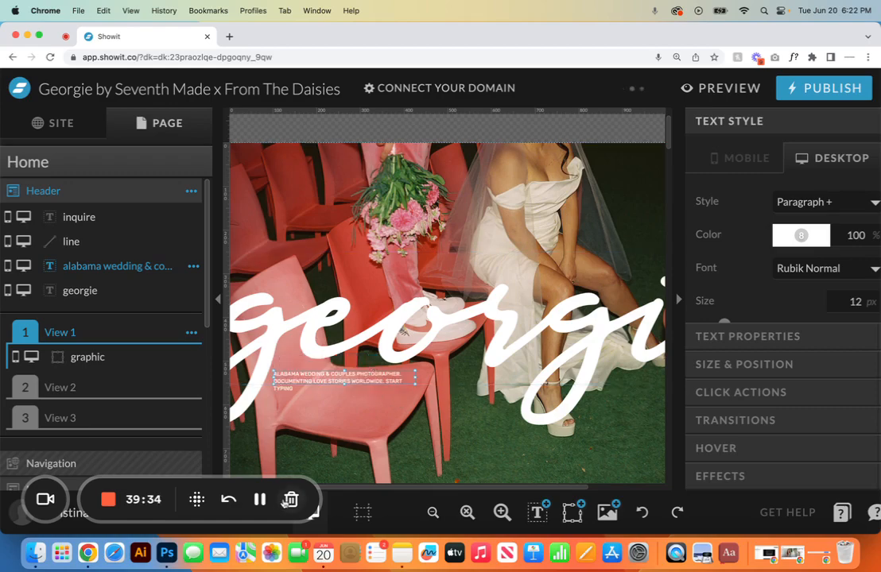
{"action": "key", "text": "super+0"}
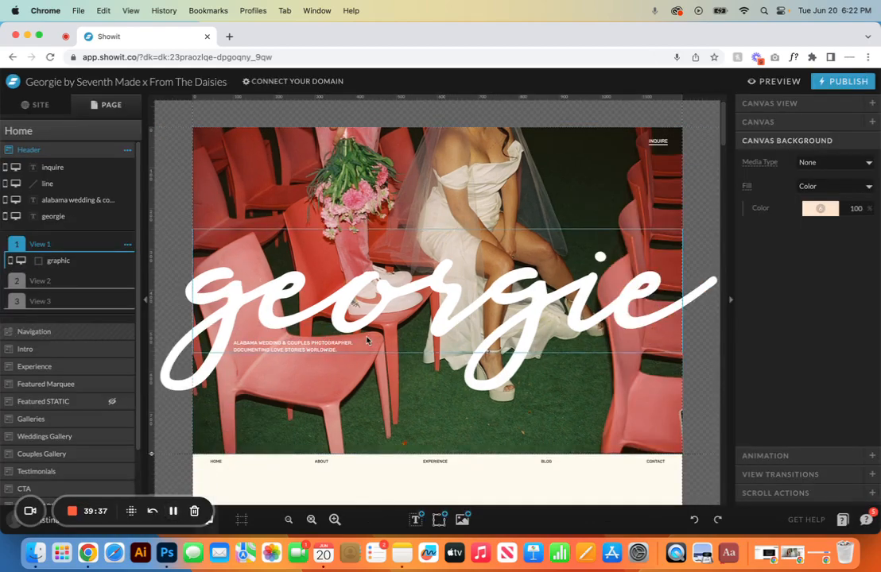
- Move the Intro canvas's body paragraph to the left and slightly up, under the word "Anything"
{"action": "left_click", "coordinate": [323, 350]}
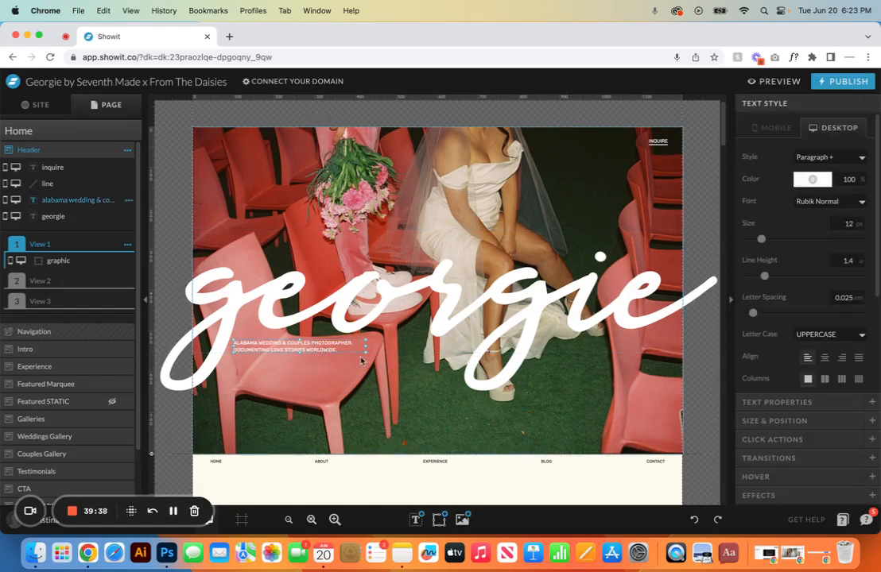
{"action": "scroll", "coordinate": [334, 360], "scroll_direction": "down", "scroll_amount": 5}
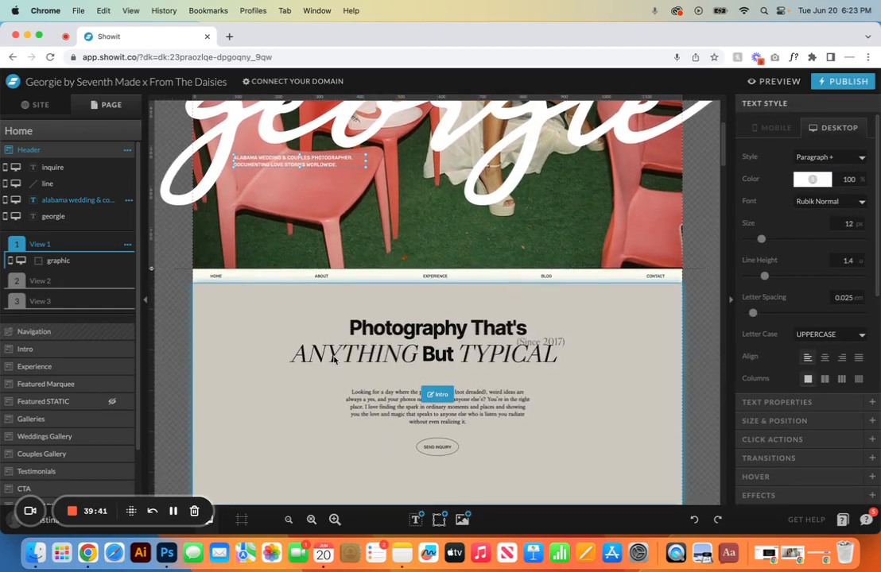
{"action": "left_click", "coordinate": [383, 318]}
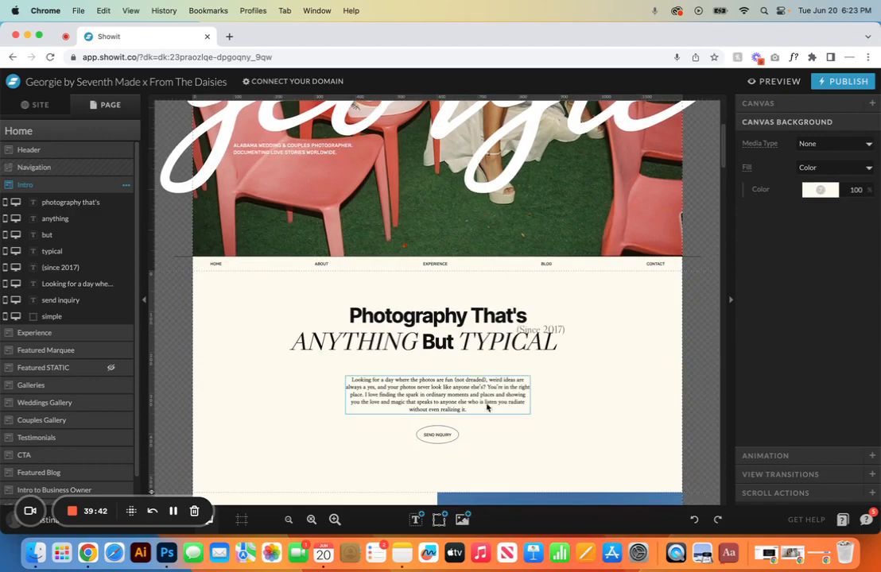
{"action": "left_click", "coordinate": [478, 389]}
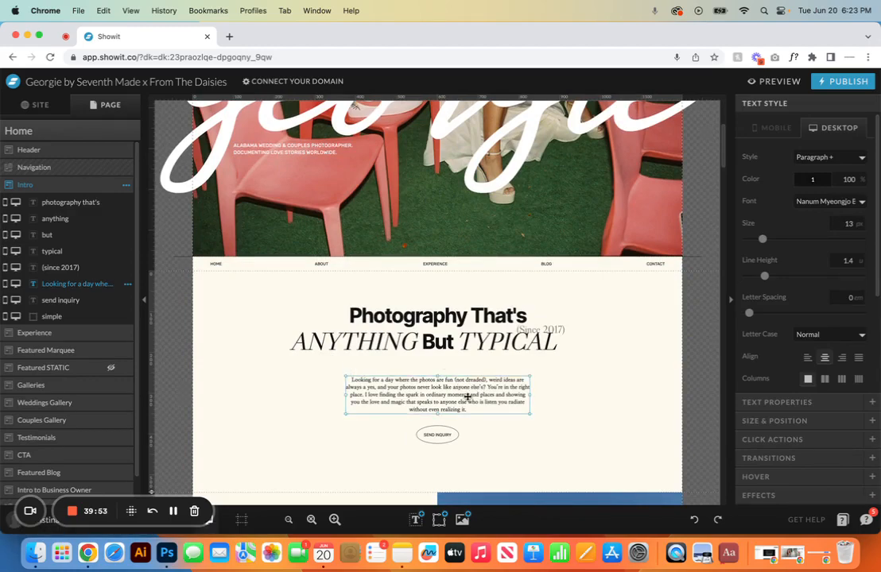
{"action": "left_click_drag", "start_coordinate": [471, 389], "coordinate": [381, 385]}
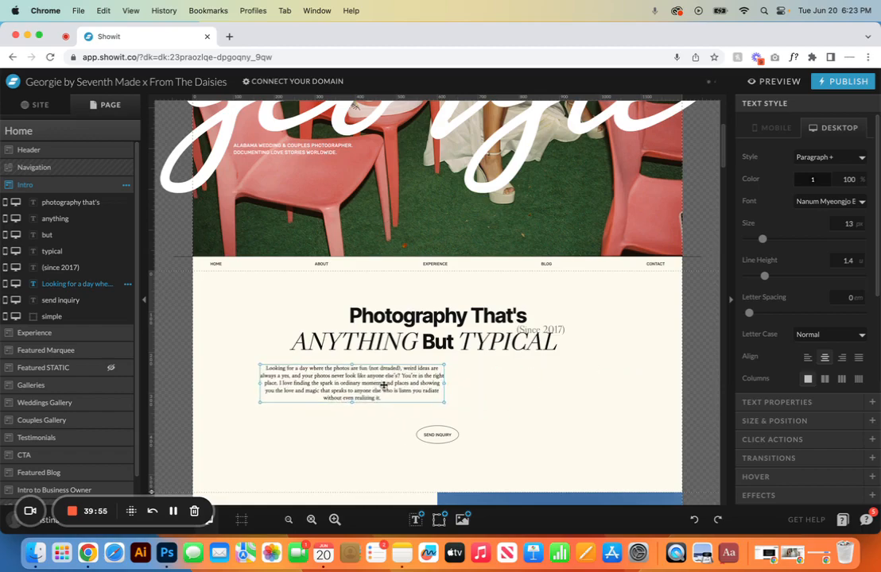
- Undo the last two moves of the Intro canvas's body paragraph
{"action": "left_click", "coordinate": [694, 519]}
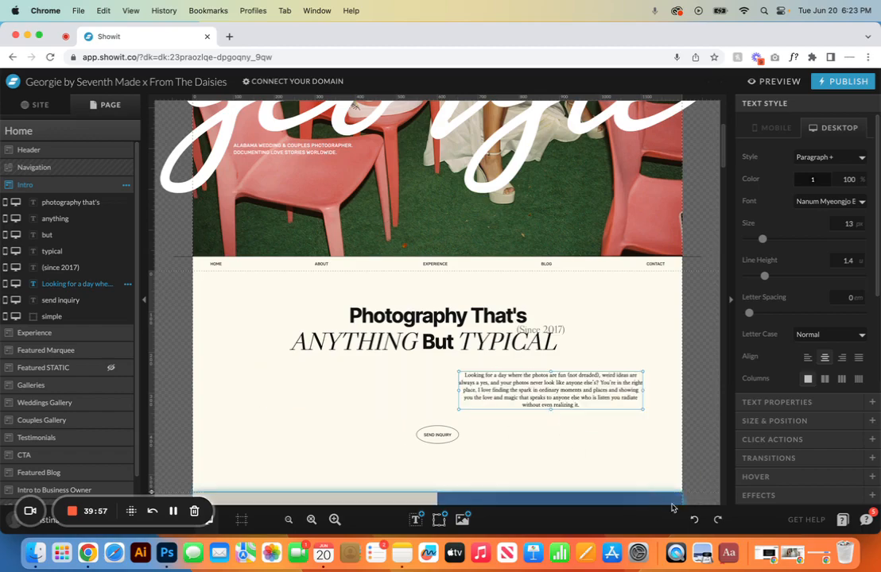
{"action": "left_click", "coordinate": [694, 519]}
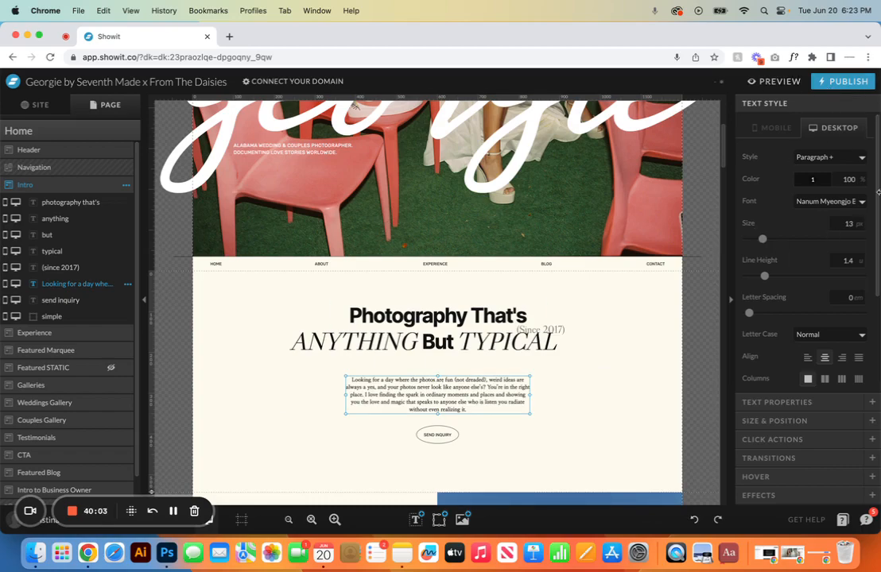
- Try swatch 2 and a custom blue, hex 067B9E, as the Intro body paragraph's text colour, and undo the colour changes
{"action": "left_click", "coordinate": [818, 182]}
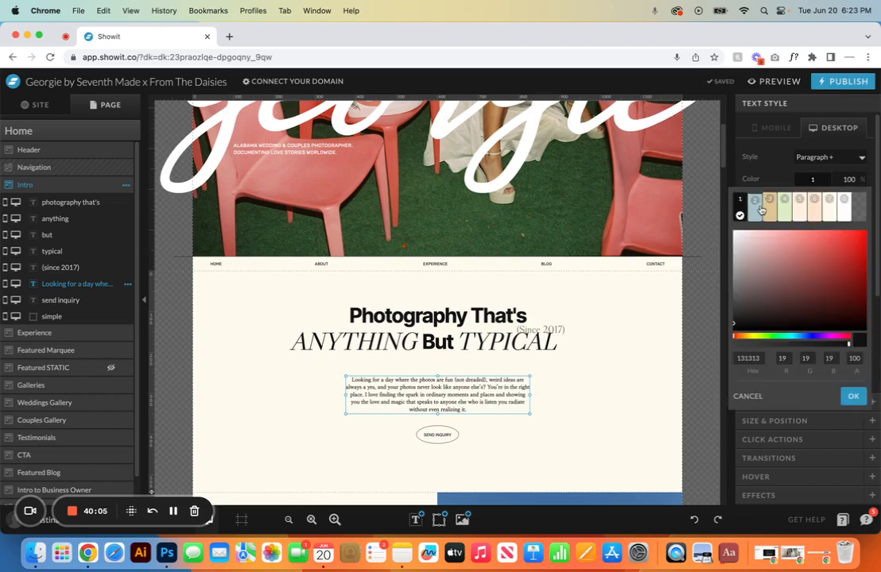
{"action": "left_click", "coordinate": [761, 208]}
{"action": "left_click", "coordinate": [812, 179]}
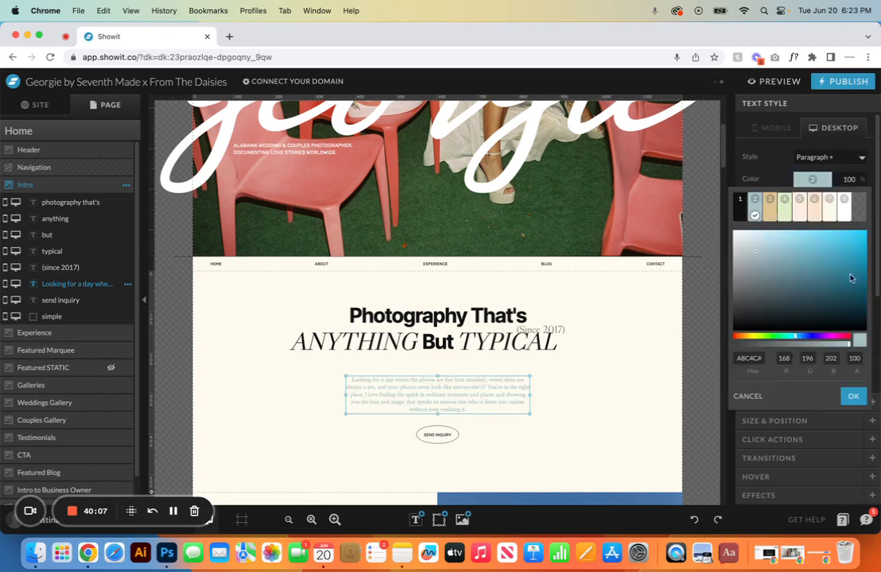
{"action": "mouse_move", "coordinate": [757, 254]}
{"action": "left_mouse_down"}
{"action": "mouse_move", "coordinate": [814, 291]}
{"action": "mouse_move", "coordinate": [840, 289]}
{"action": "mouse_move", "coordinate": [865, 271]}
{"action": "left_mouse_up"}
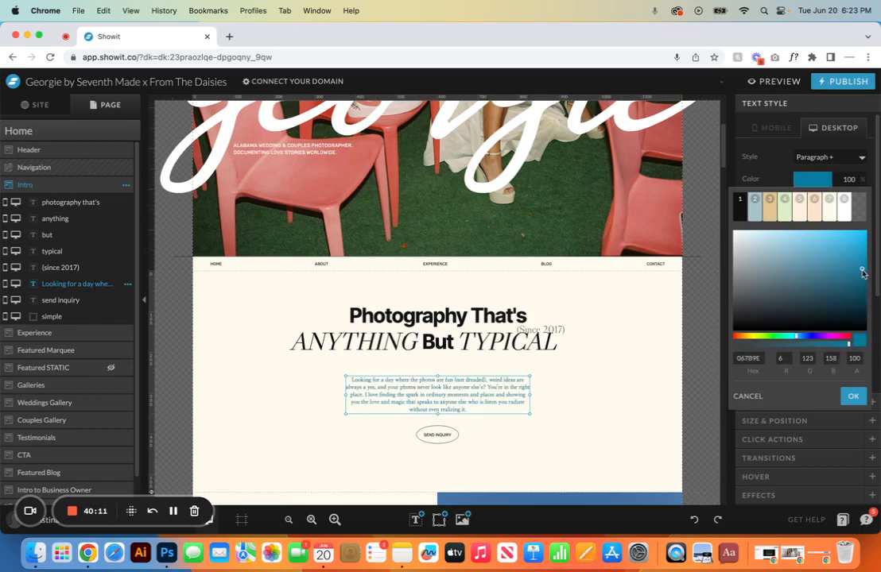
{"action": "left_click", "coordinate": [851, 398]}
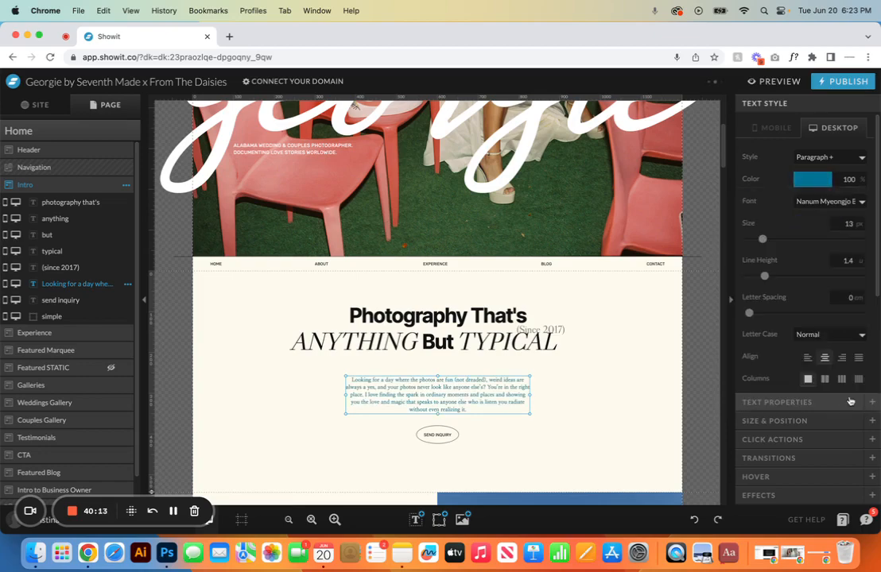
{"action": "left_click", "coordinate": [690, 520]}
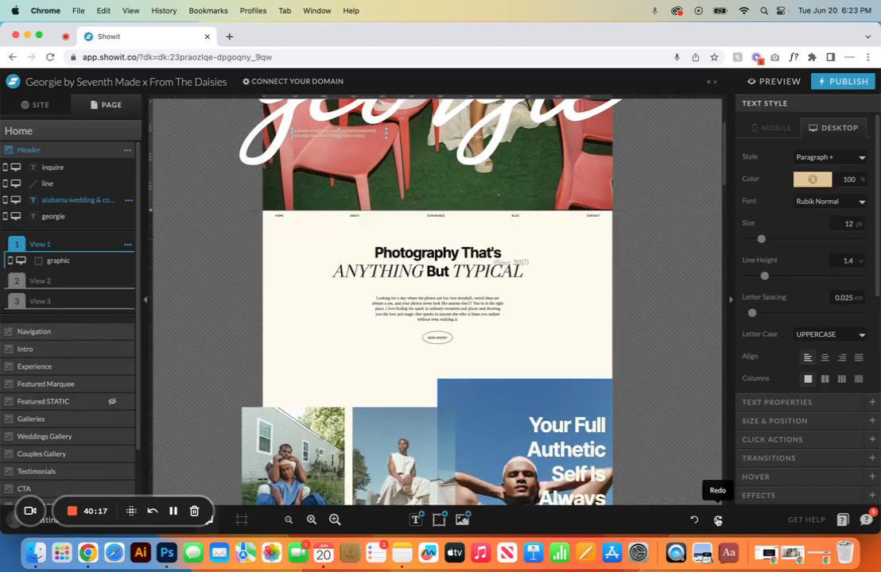
{"action": "left_click", "coordinate": [717, 520]}
- Examine the font choices for the Intro body paragraph and keep Nanum Myeongjo Bold
{"action": "left_click", "coordinate": [581, 406]}
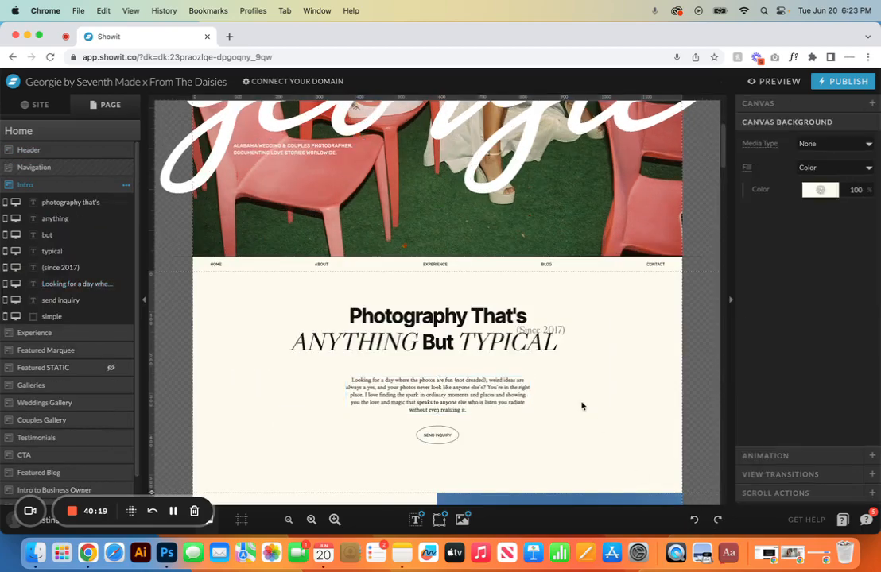
{"action": "left_click", "coordinate": [403, 407]}
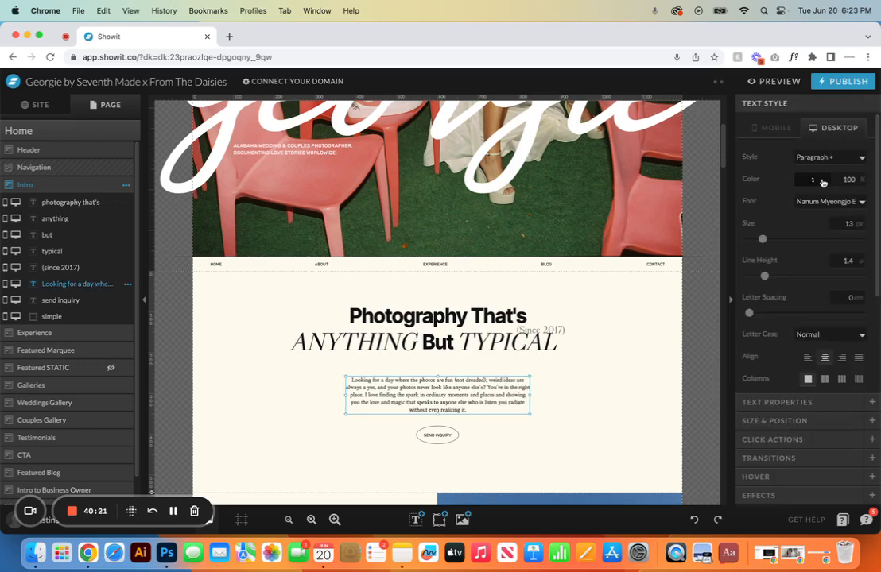
{"action": "left_click", "coordinate": [856, 204]}
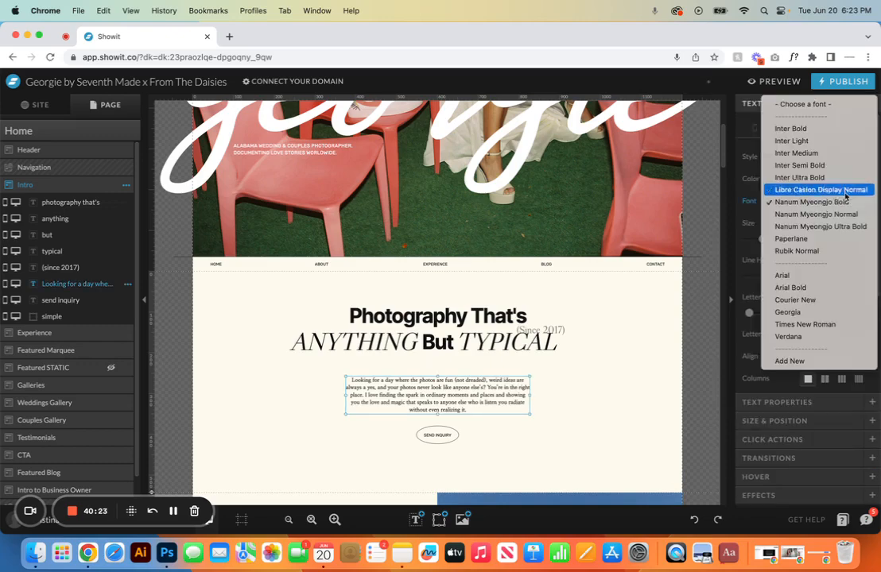
{"action": "left_click", "coordinate": [779, 203]}
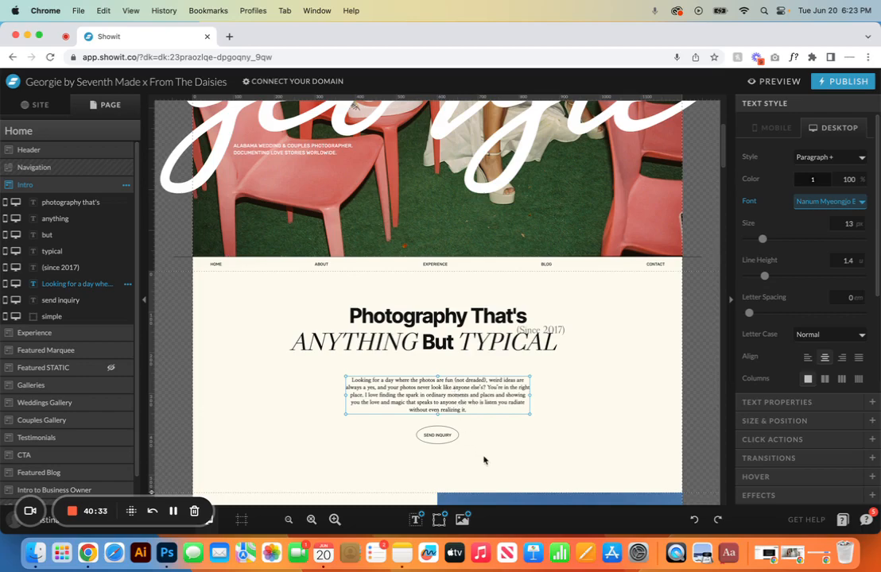
- Try lowering the Send Inquiry button and extending the Intro canvas's height, and undo both changes
{"action": "left_click", "coordinate": [417, 430]}
{"action": "left_click_drag", "start_coordinate": [437, 435], "coordinate": [437, 459]}
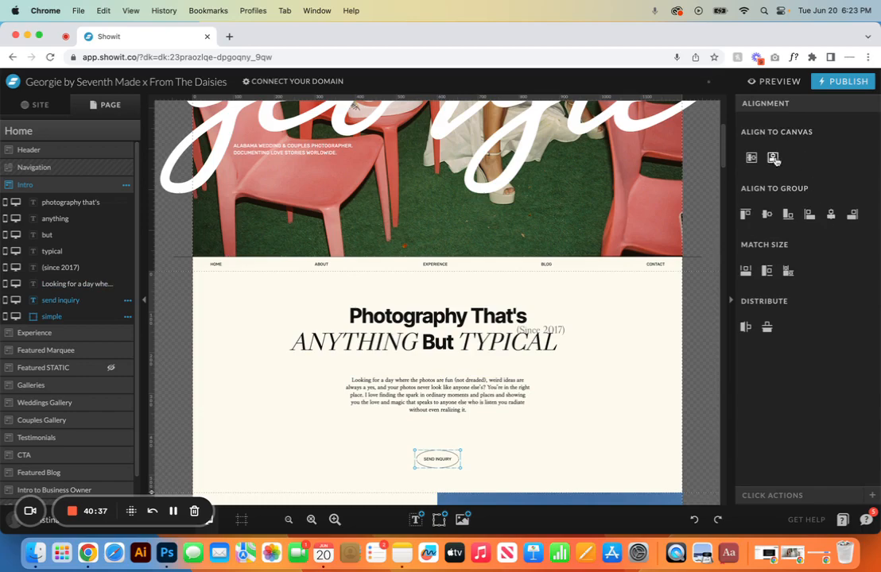
{"action": "left_click", "coordinate": [310, 406]}
{"action": "scroll", "coordinate": [284, 436], "scroll_direction": "down", "scroll_amount": 3}
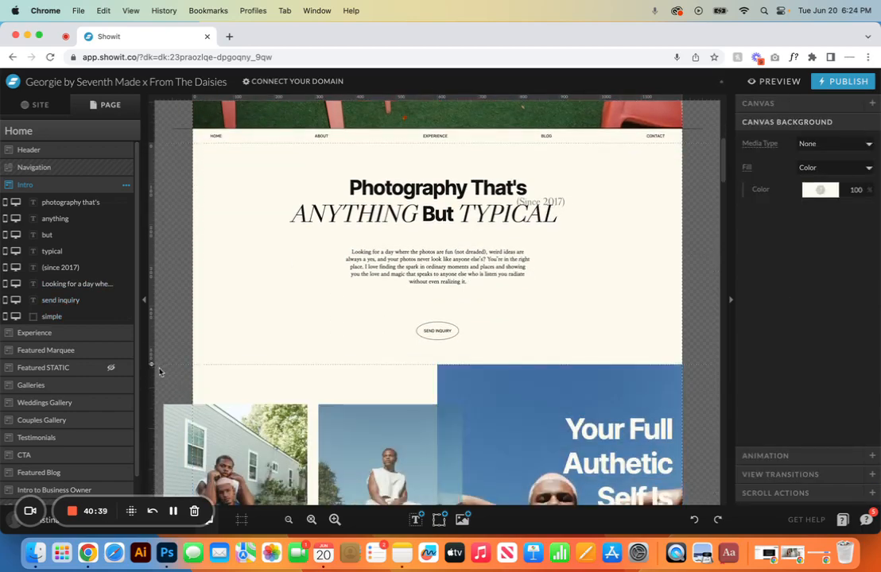
{"action": "left_click_drag", "start_coordinate": [153, 364], "coordinate": [152, 404]}
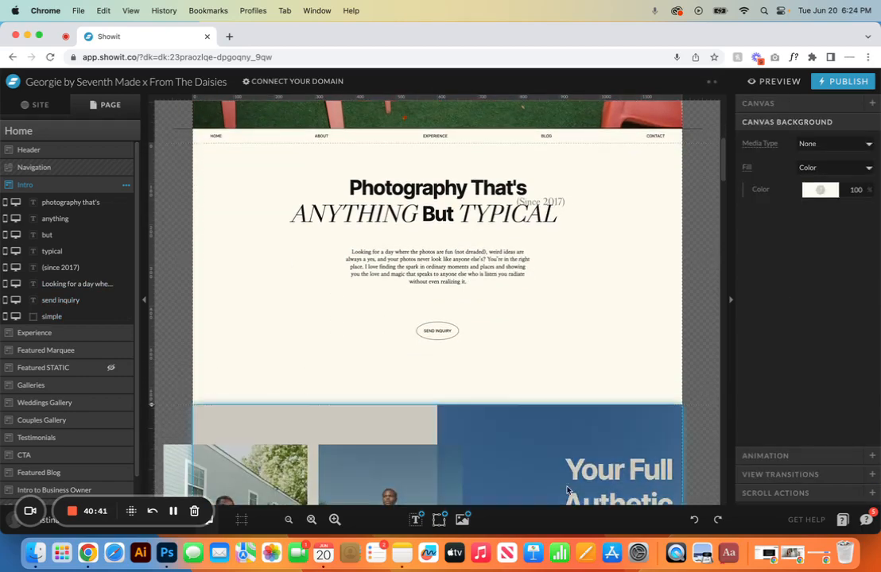
{"action": "left_click", "coordinate": [694, 520]}
{"action": "left_click", "coordinate": [694, 520]}
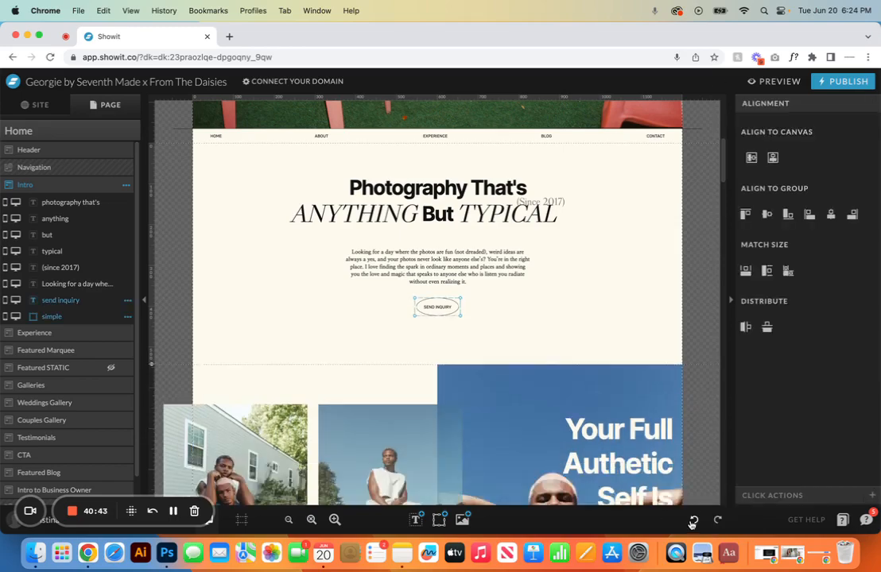
{"action": "left_click", "coordinate": [516, 344]}
- Add a Title text element to the Intro canvas and place it left of the body paragraph, at about X 115, Y 316
{"action": "mouse_move", "coordinate": [406, 525]}
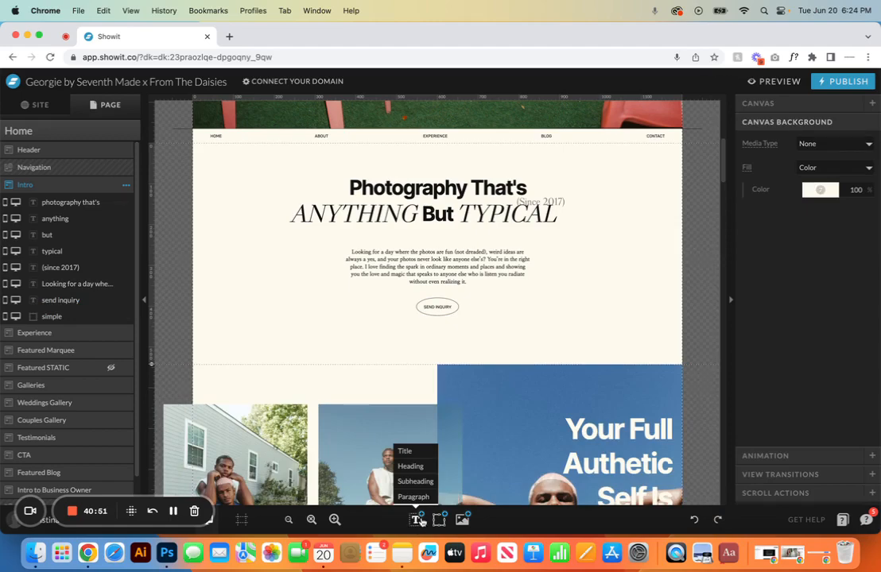
{"action": "left_click", "coordinate": [404, 450]}
{"action": "left_click_drag", "start_coordinate": [436, 253], "coordinate": [279, 286]}
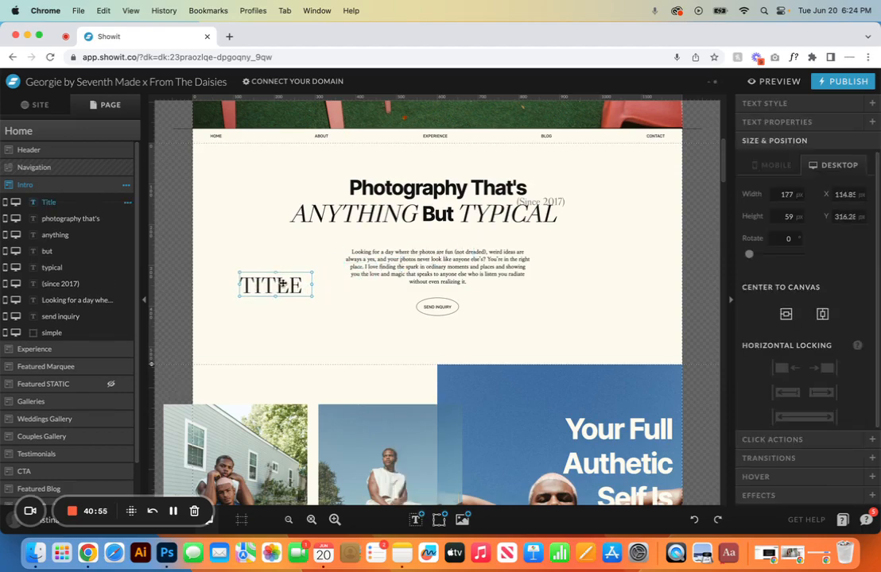
{"action": "left_click", "coordinate": [818, 141]}
{"action": "left_click", "coordinate": [811, 186]}
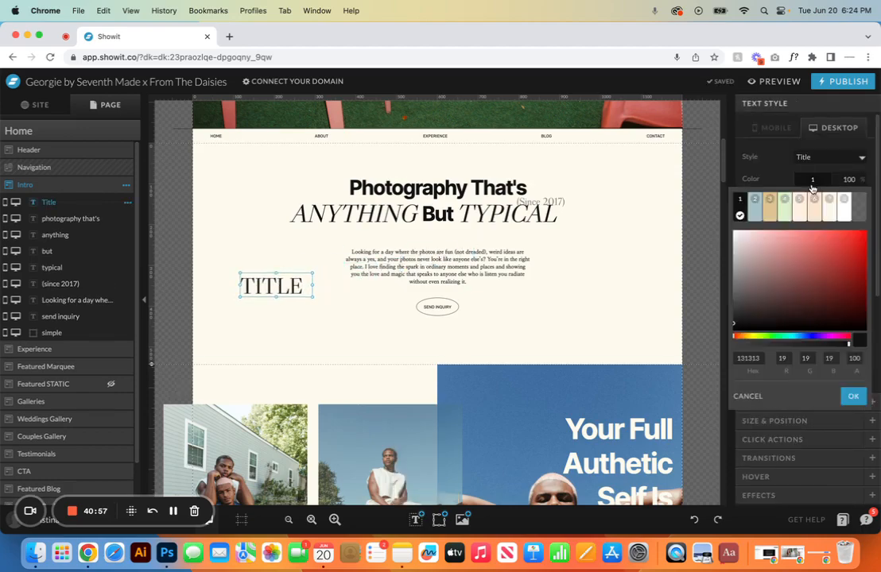
{"action": "left_click", "coordinate": [779, 210]}
{"action": "left_click", "coordinate": [803, 183]}
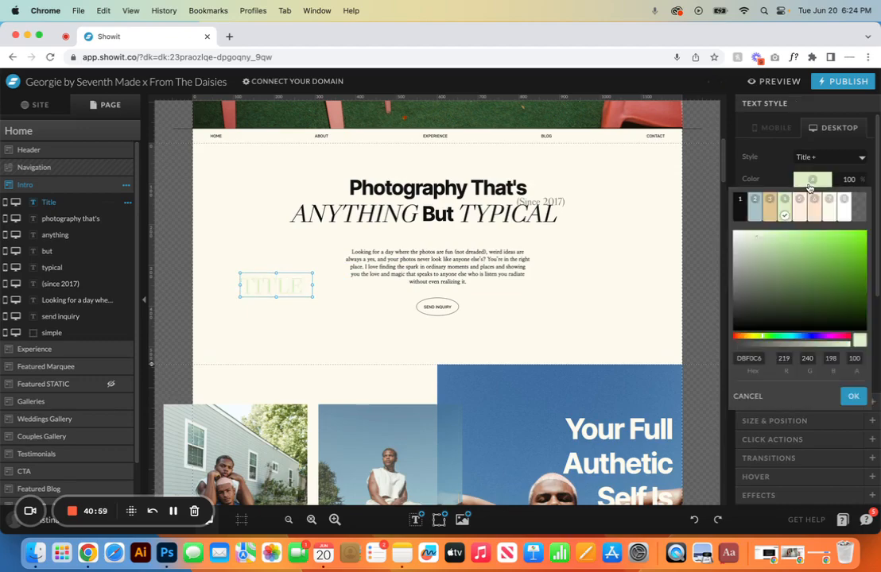
{"action": "left_click", "coordinate": [755, 210]}
{"action": "left_click_drag", "start_coordinate": [265, 288], "coordinate": [224, 267]}
{"action": "left_click", "coordinate": [251, 324]}
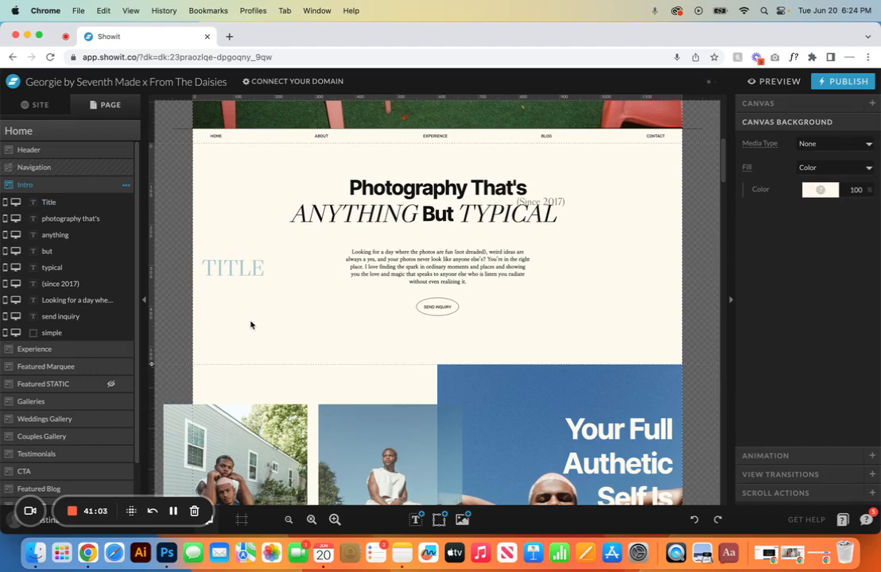
- Show the mobile layout beside the desktop one and move its Title below the body paragraph, at the Intro canvas's lower left
{"action": "left_click", "coordinate": [155, 526]}
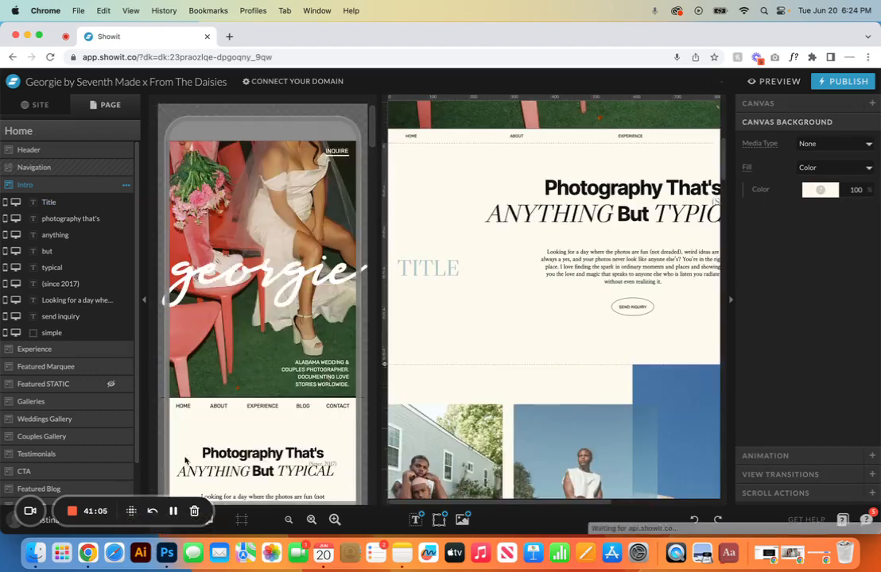
{"action": "scroll", "coordinate": [185, 461], "scroll_direction": "down", "scroll_amount": 8}
{"action": "left_click", "coordinate": [226, 262]}
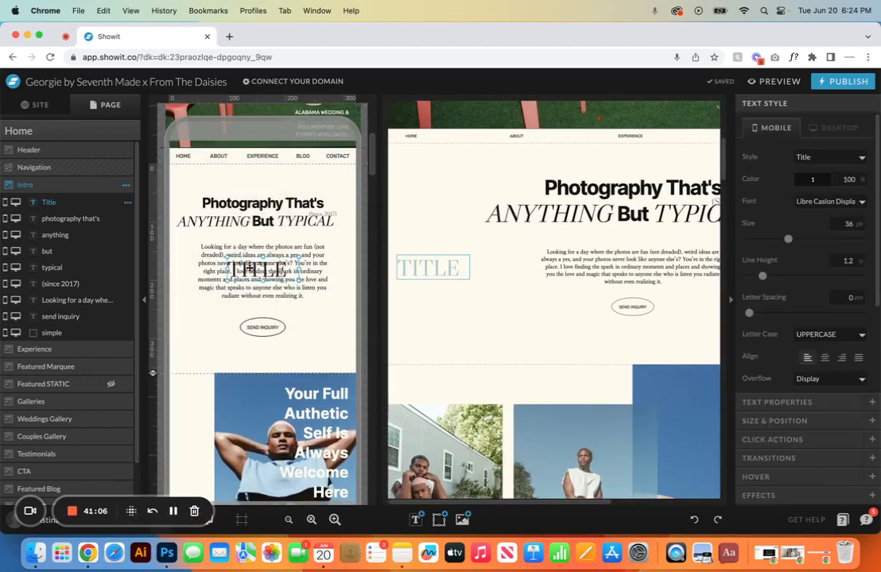
{"action": "left_click_drag", "start_coordinate": [249, 268], "coordinate": [198, 343]}
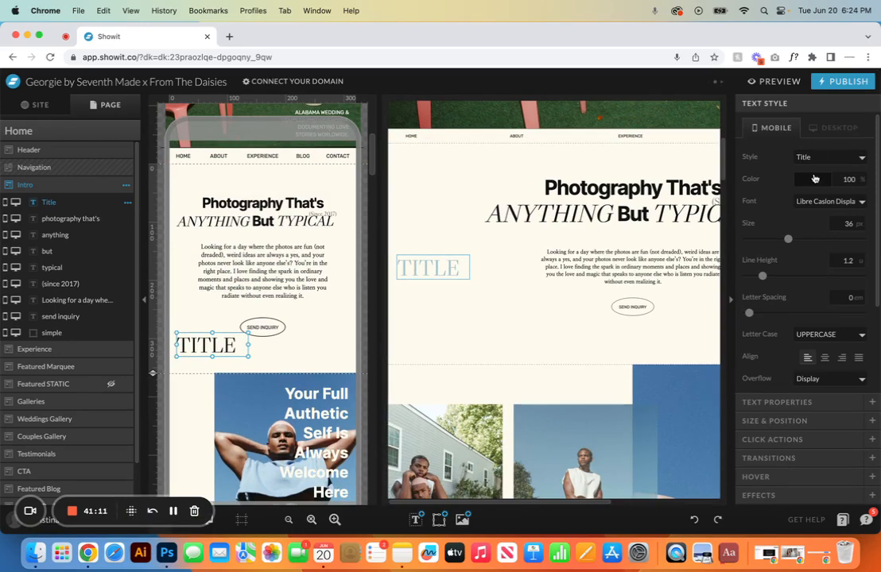
- Set the Title's mobile text colour to swatch 2
{"action": "left_click", "coordinate": [812, 179]}
{"action": "left_click", "coordinate": [759, 209]}
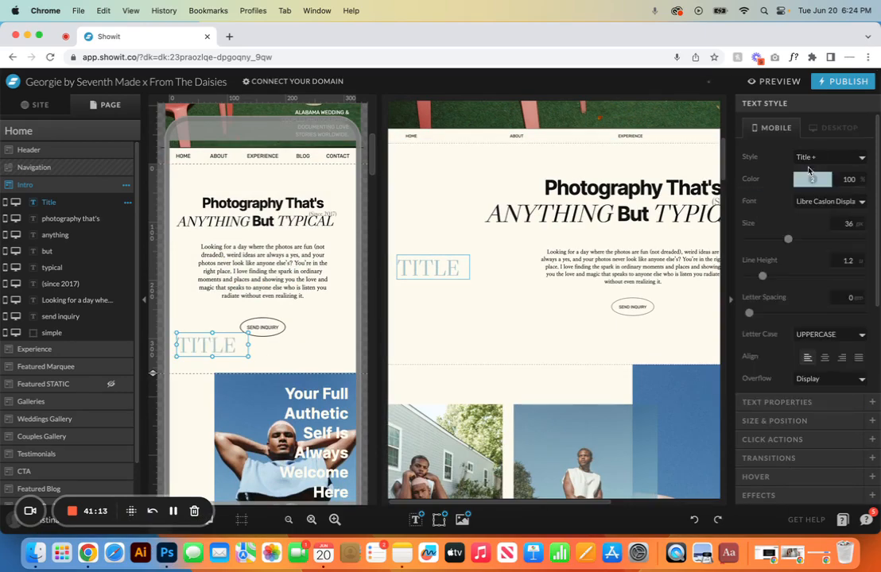
{"action": "left_click", "coordinate": [844, 127]}
{"action": "left_click", "coordinate": [773, 127]}
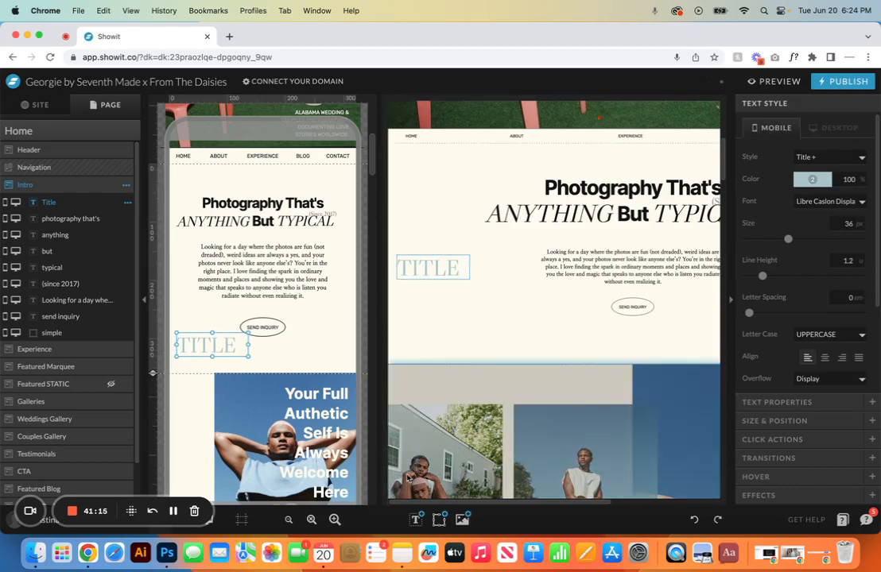
- Add Heading, Subheading and Paragraph text elements to the Intro canvas
{"action": "left_click", "coordinate": [414, 519]}
{"action": "left_click", "coordinate": [413, 468]}
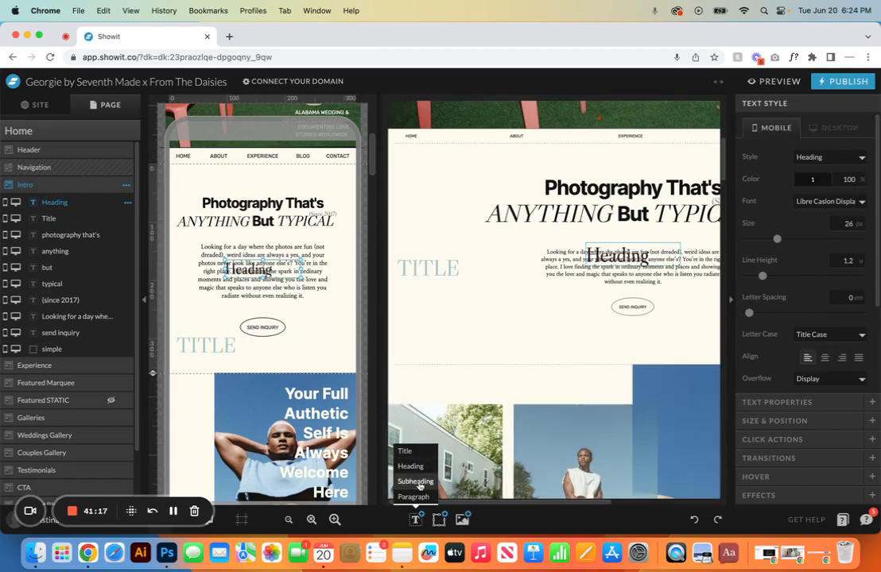
{"action": "left_click", "coordinate": [415, 481]}
{"action": "left_click", "coordinate": [413, 497]}
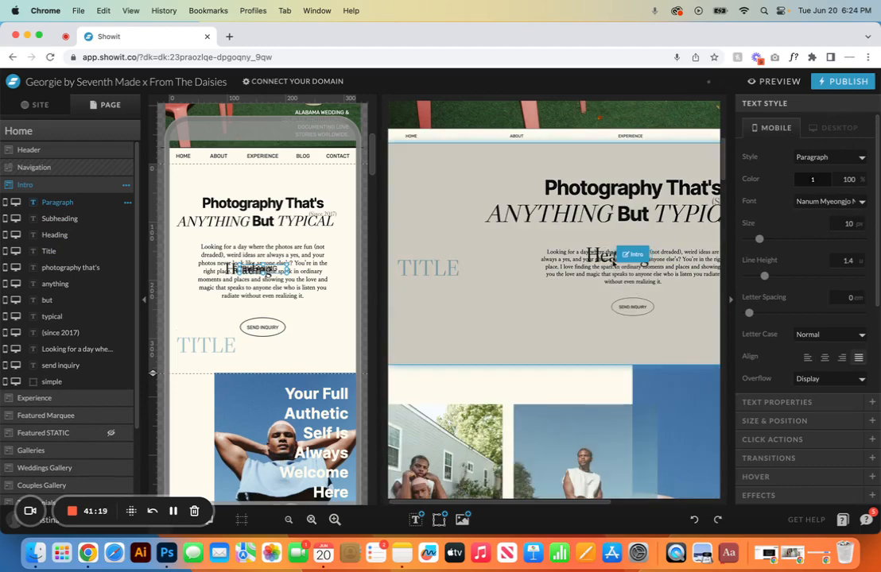
- Arrange the new Heading, Paragraph and Subheading in that order beneath the Title on the desktop layout
{"action": "left_click", "coordinate": [605, 253]}
{"action": "left_click_drag", "start_coordinate": [604, 252], "coordinate": [413, 288]}
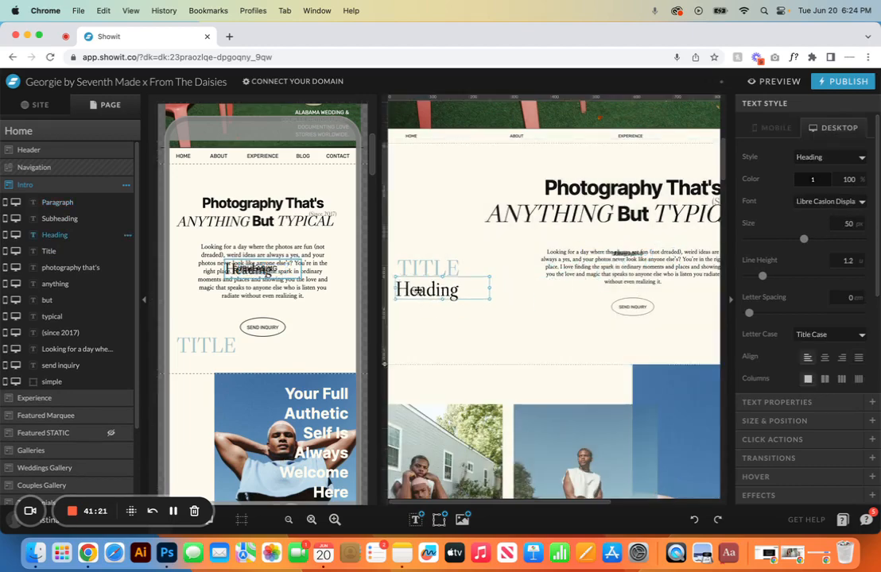
{"action": "left_click_drag", "start_coordinate": [633, 254], "coordinate": [444, 306]}
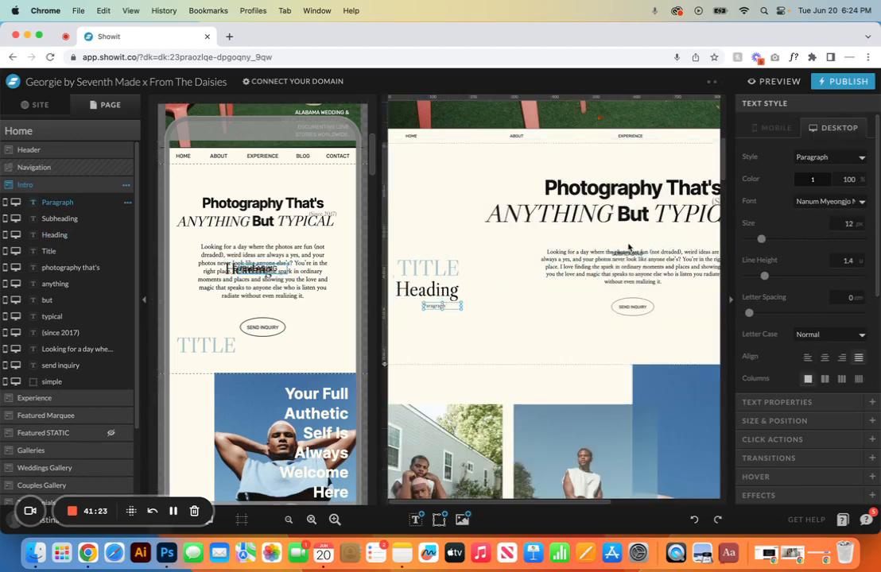
{"action": "left_click", "coordinate": [629, 253]}
{"action": "left_click_drag", "start_coordinate": [629, 253], "coordinate": [425, 343]}
{"action": "left_click", "coordinate": [526, 219]}
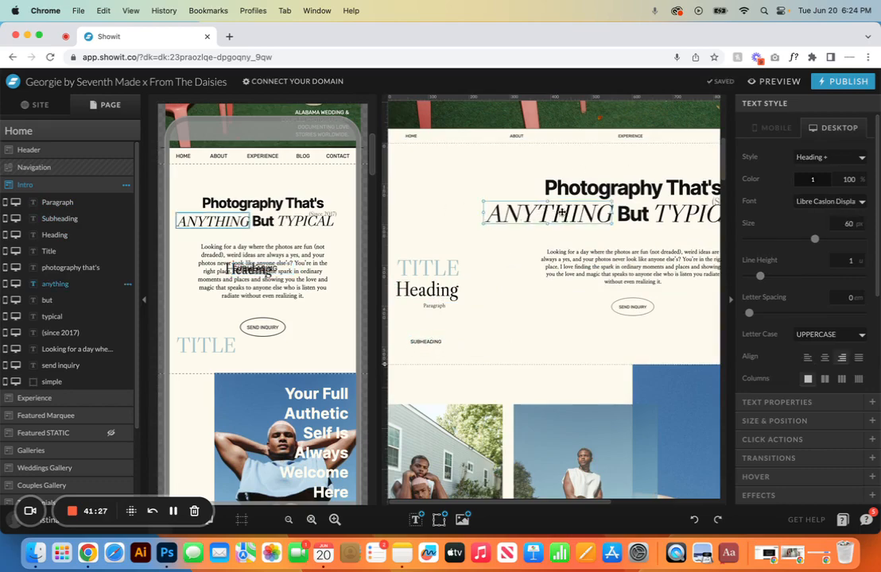
- Apply italic and strikethrough to the Title's text, and review its link types, keeping None
{"action": "left_click", "coordinate": [397, 270]}
{"action": "double_click", "coordinate": [397, 271]}
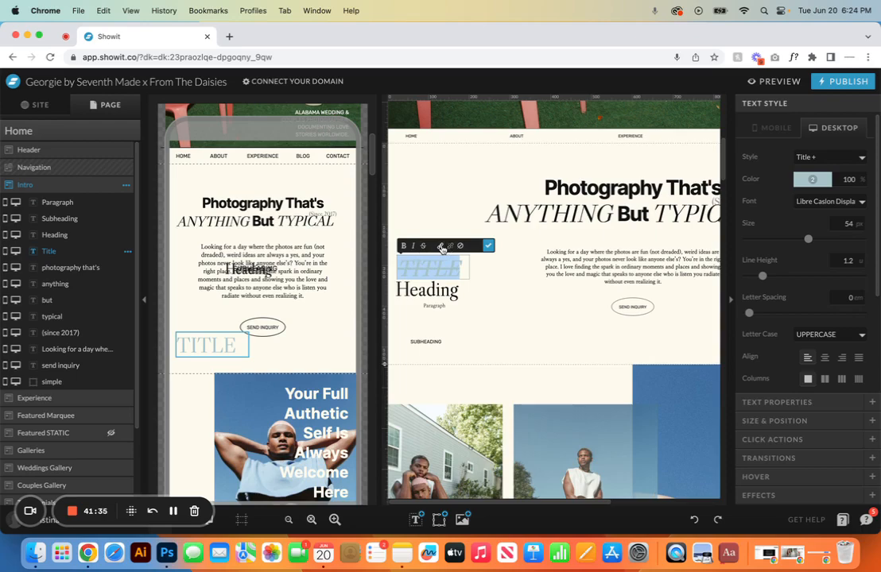
{"action": "left_click", "coordinate": [442, 246]}
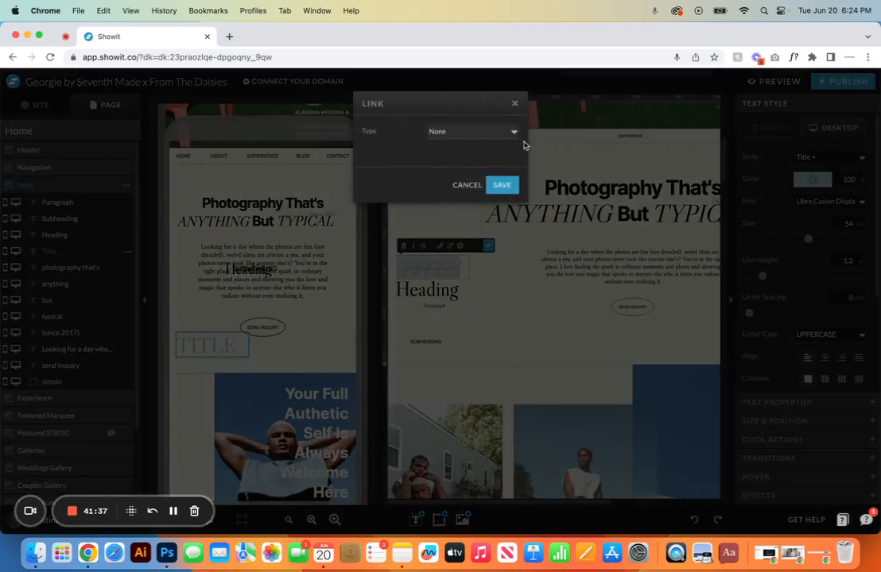
{"action": "left_click", "coordinate": [514, 134]}
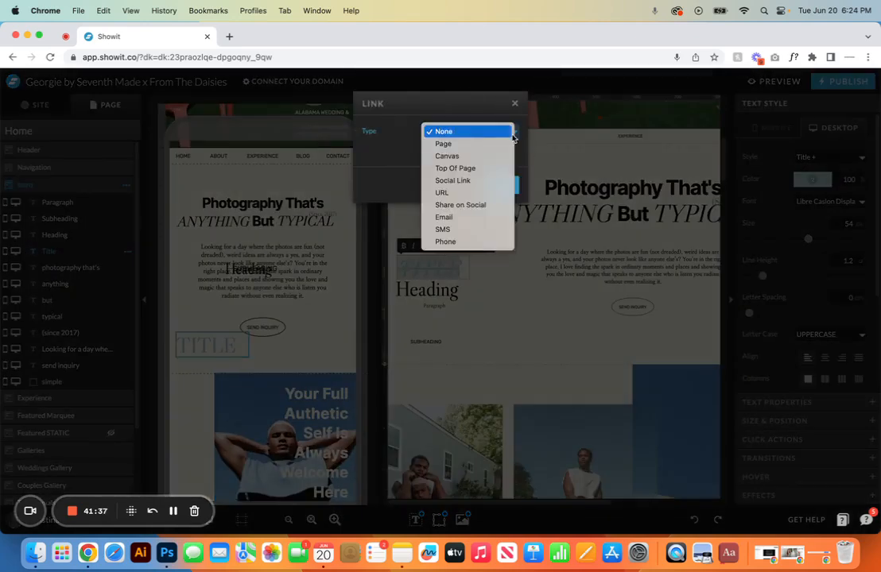
{"action": "left_click", "coordinate": [457, 133]}
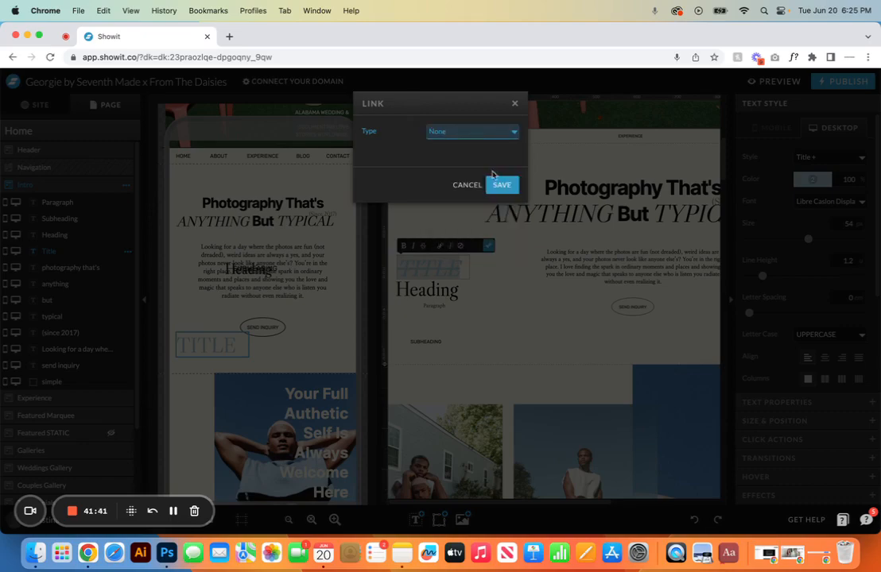
{"action": "left_click", "coordinate": [499, 188]}
{"action": "left_click", "coordinate": [488, 247]}
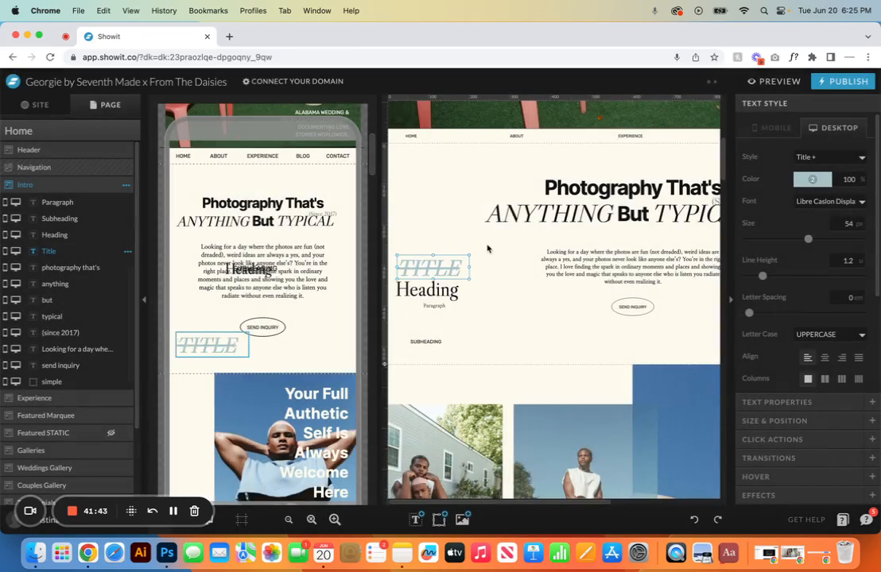
- Delete the added Title, Heading, Paragraph and Subheading text elements from the Intro canvas
{"action": "key", "text": "Delete"}
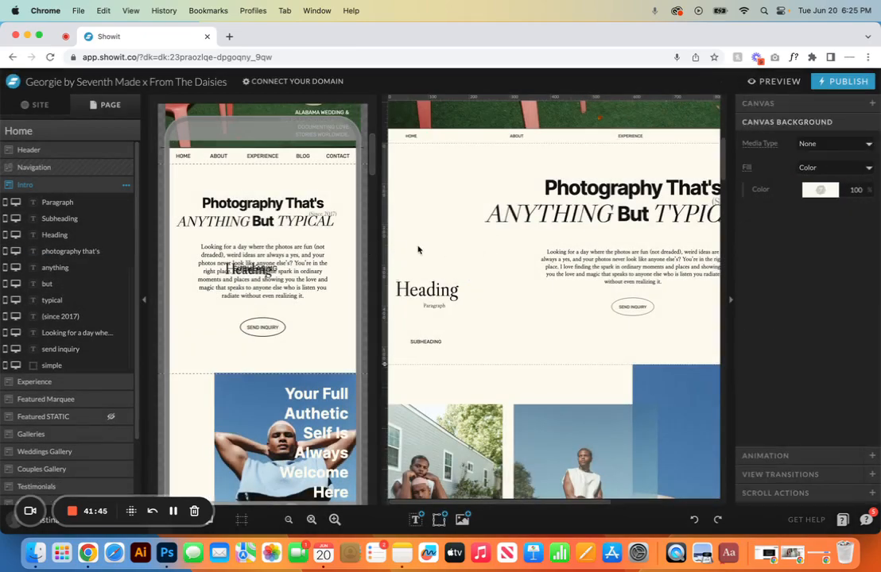
{"action": "left_click_drag", "start_coordinate": [417, 250], "coordinate": [435, 354]}
{"action": "key", "text": "Delete"}
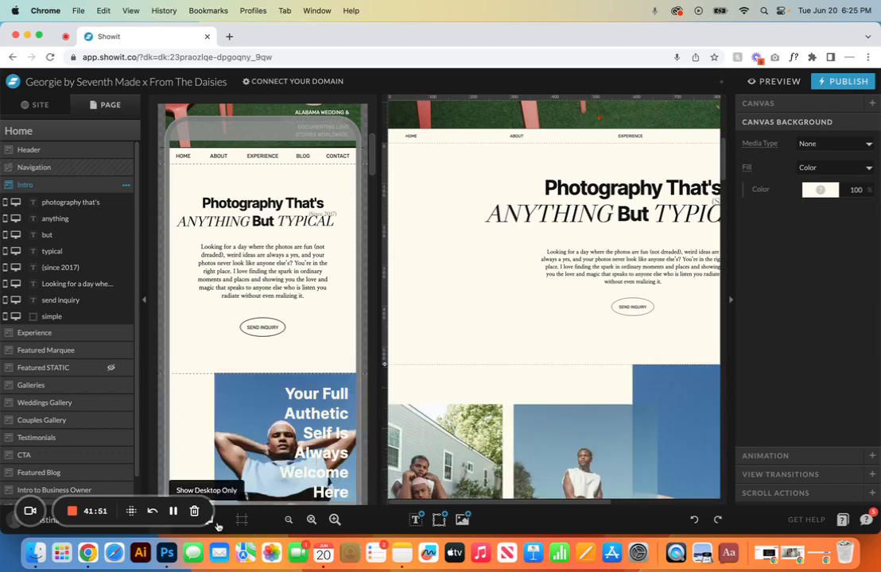
- Show only the desktop layout, try widening the large headline's text box in the Experience canvas to about 645 px, and undo the resizing
{"action": "left_click", "coordinate": [206, 519]}
{"action": "scroll", "coordinate": [440, 246], "scroll_direction": "down", "scroll_amount": 5}
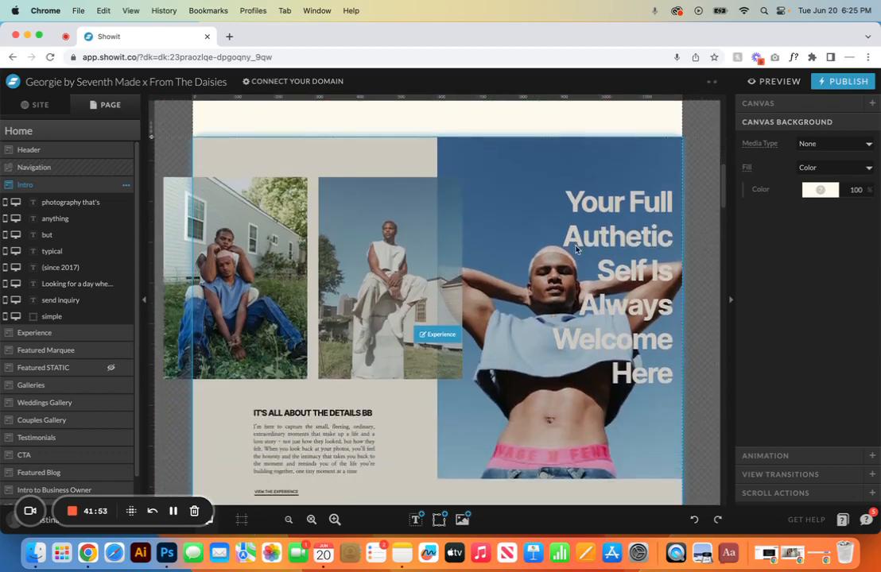
{"action": "left_click", "coordinate": [614, 235]}
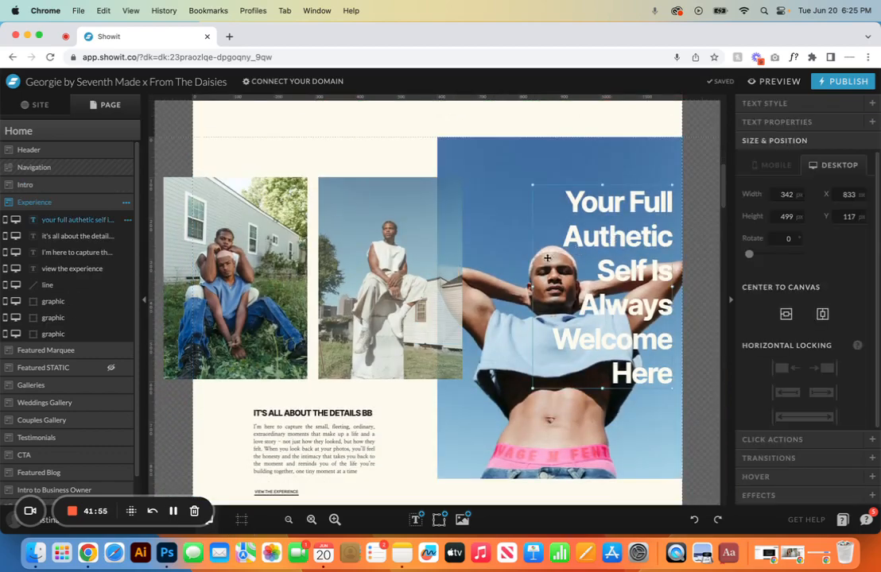
{"action": "left_click_drag", "start_coordinate": [532, 286], "coordinate": [552, 287]}
{"action": "left_click", "coordinate": [693, 520]}
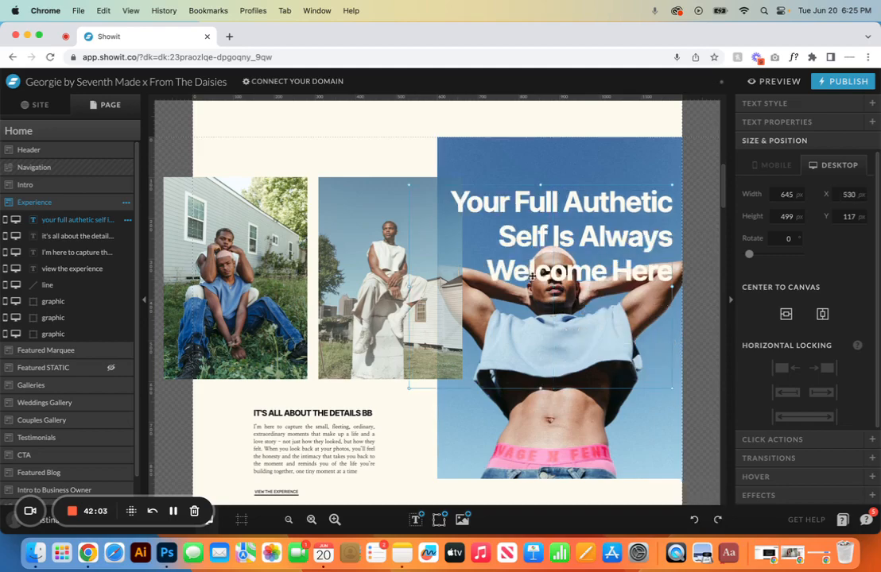
{"action": "left_click", "coordinate": [693, 520]}
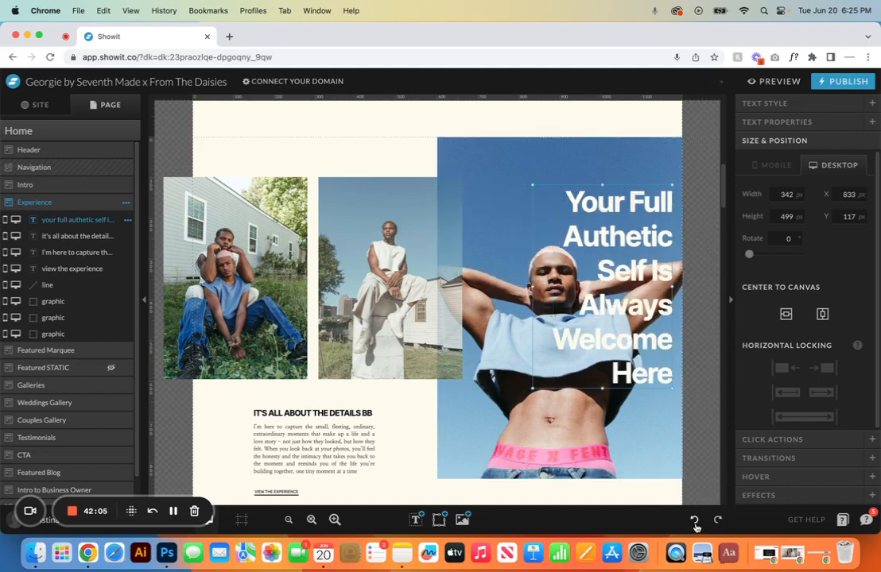
- Toggle the Experience canvas paragraph off and back on for mobile with both layouts shown, and lock and unlock its layer
{"action": "scroll", "coordinate": [399, 360], "scroll_direction": "down", "scroll_amount": 5}
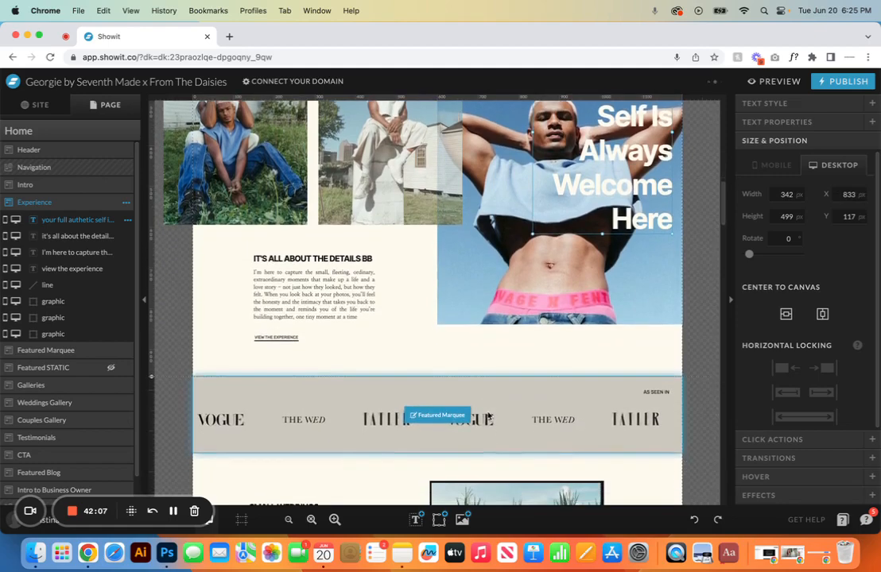
{"action": "left_click", "coordinate": [398, 359]}
{"action": "left_click", "coordinate": [323, 293]}
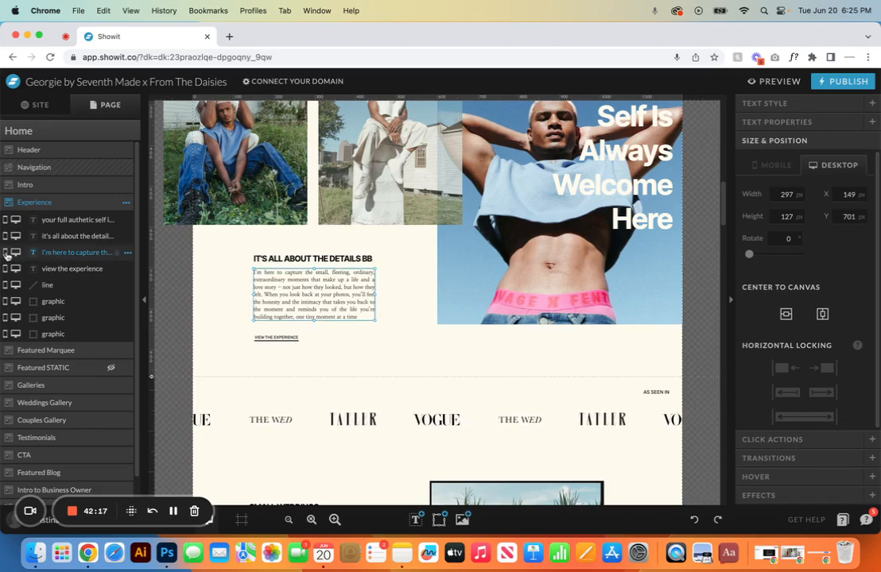
{"action": "left_click", "coordinate": [156, 530]}
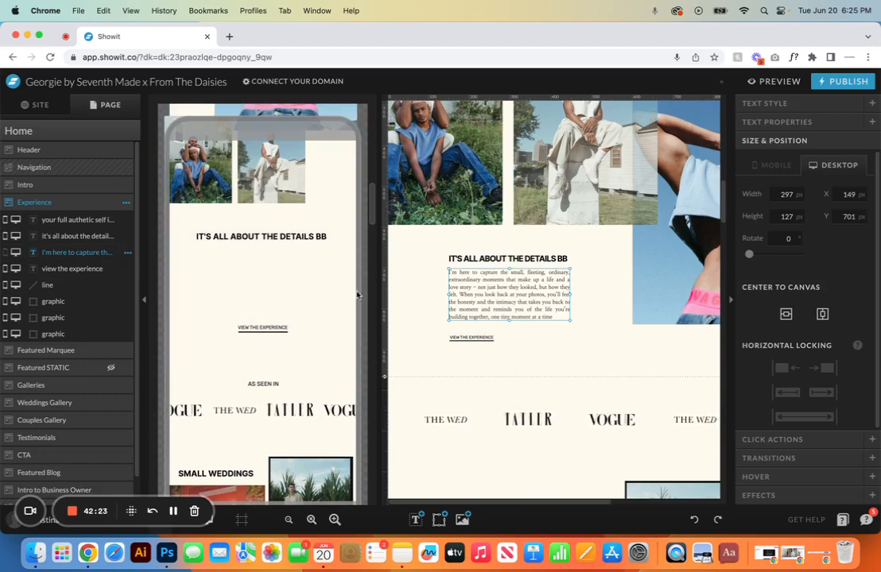
{"action": "left_click", "coordinate": [5, 253]}
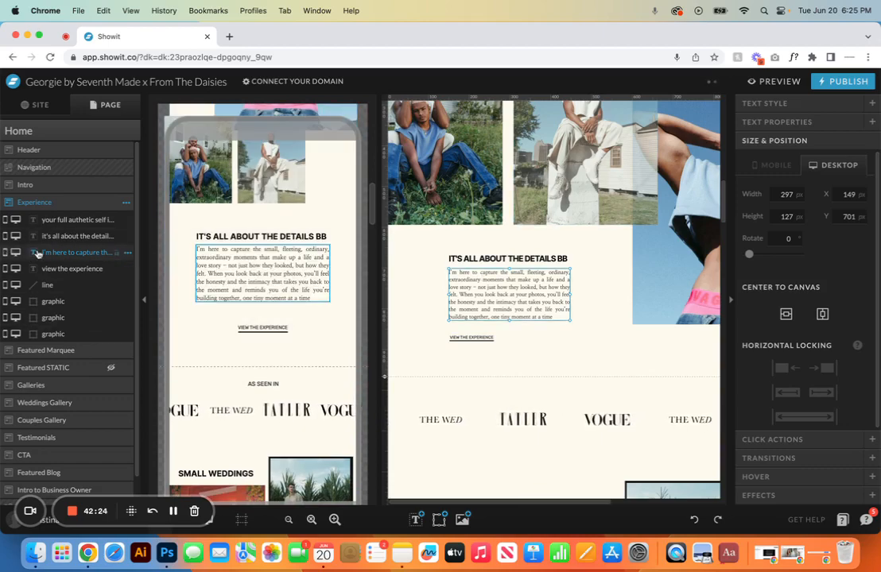
{"action": "left_click", "coordinate": [117, 252]}
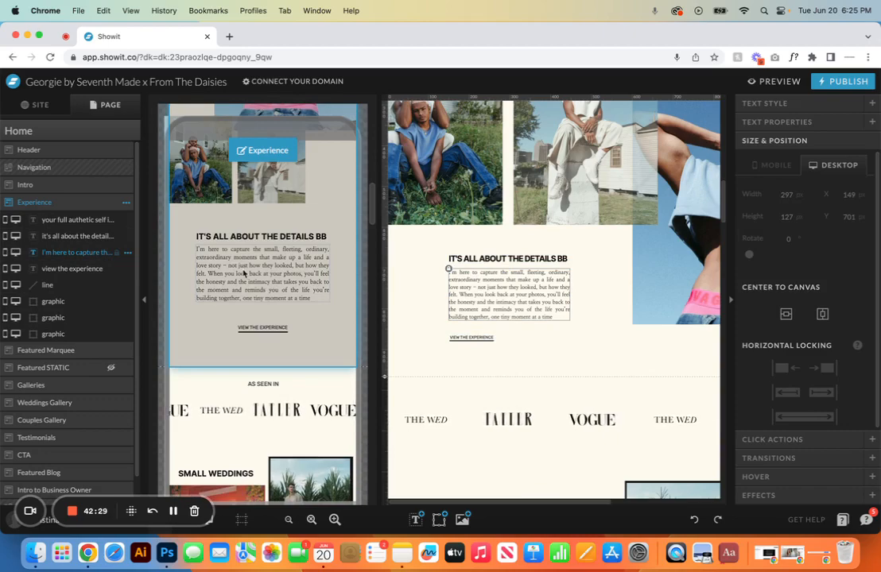
{"action": "left_click", "coordinate": [117, 253]}
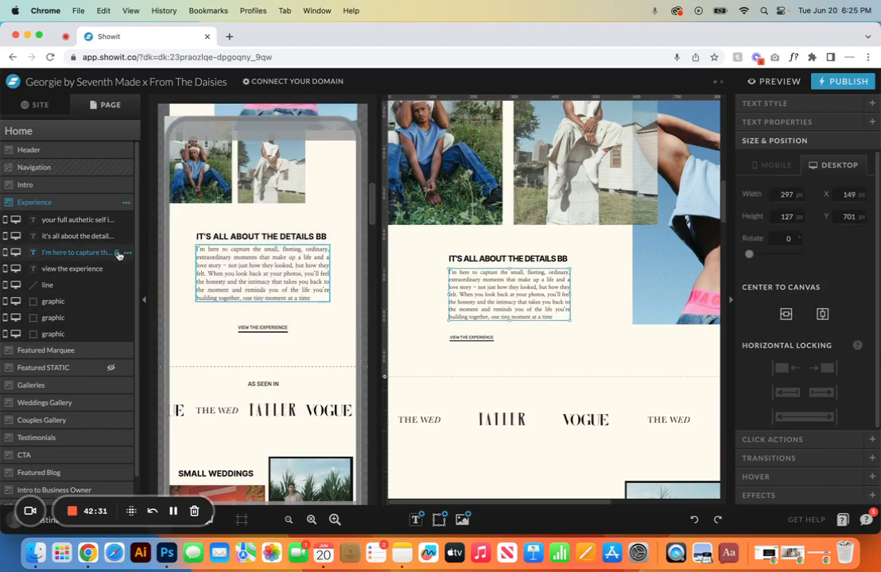
- Duplicate the Experience paragraph, delete the copy, and reopen the paragraph's layer options
{"action": "left_click", "coordinate": [128, 253]}
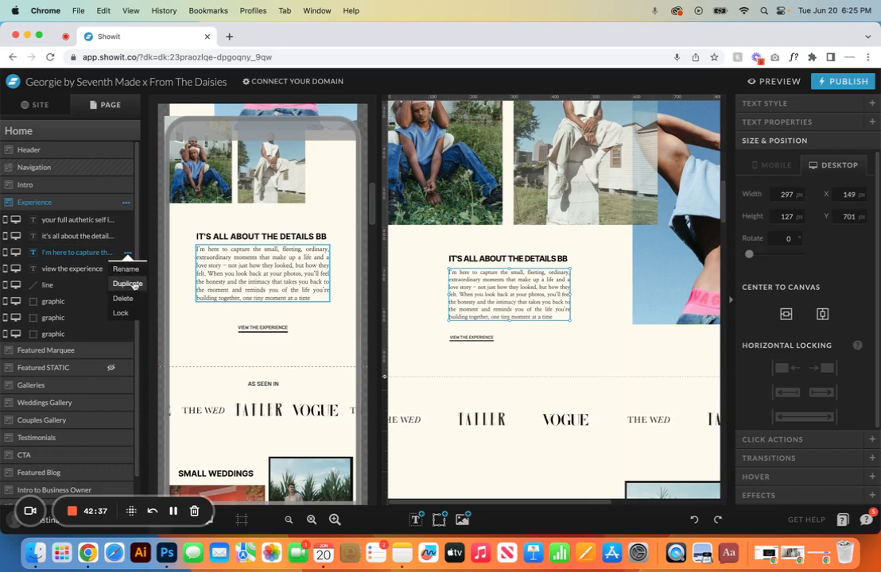
{"action": "left_click", "coordinate": [126, 283]}
{"action": "key", "text": "BackSpace"}
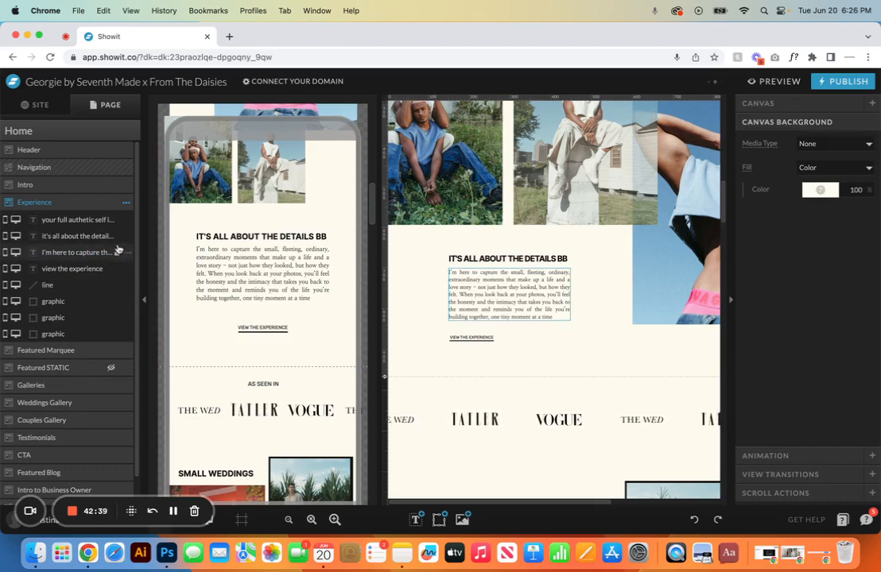
{"action": "left_click", "coordinate": [128, 252]}
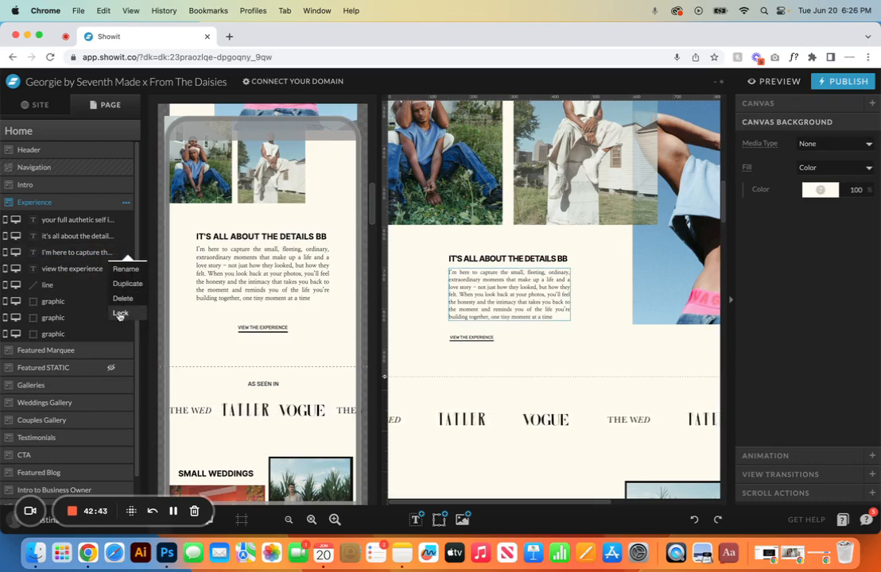
- Try centering the Experience paragraph on the canvas in the mobile and desktop layouts, undoing each change
{"action": "left_click", "coordinate": [246, 275]}
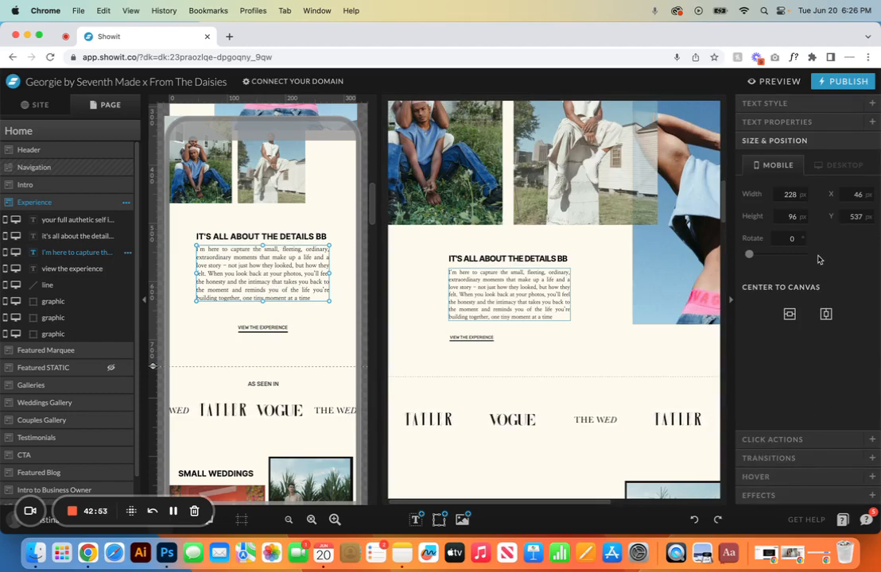
{"action": "left_click", "coordinate": [799, 316]}
{"action": "left_click", "coordinate": [694, 520]}
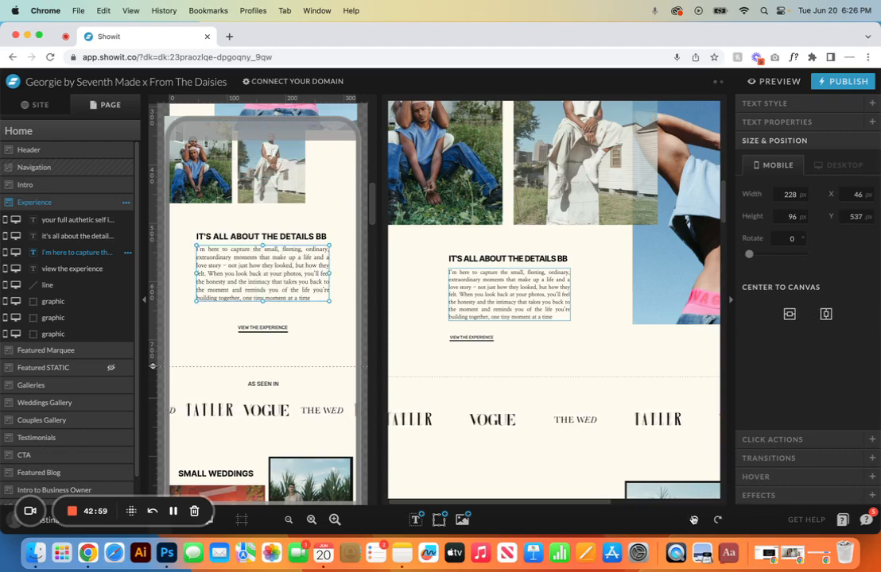
{"action": "left_click", "coordinate": [608, 333]}
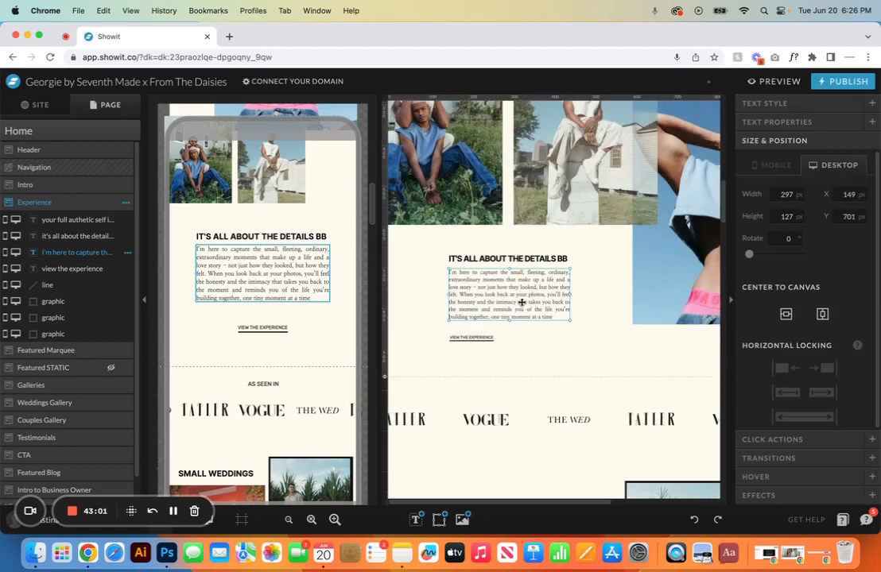
{"action": "left_click", "coordinate": [822, 315]}
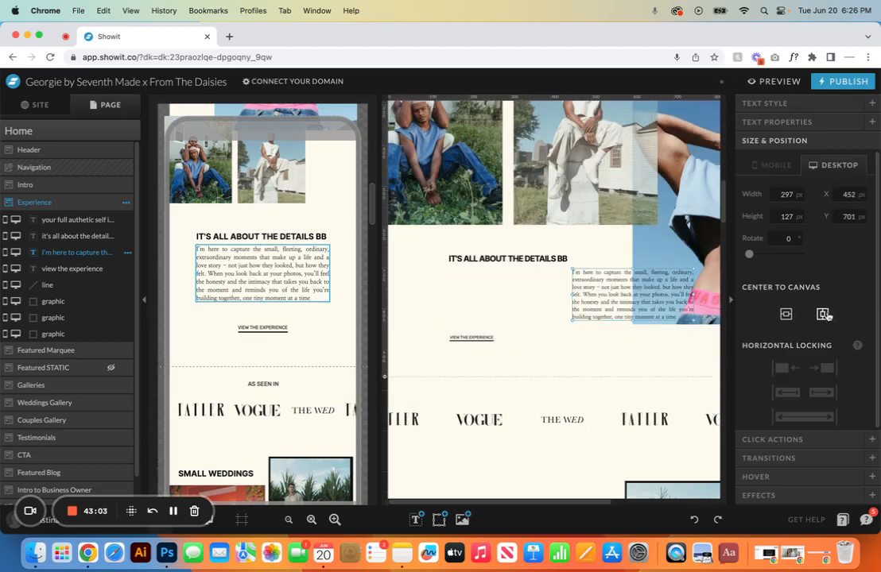
{"action": "key", "text": "super+z"}
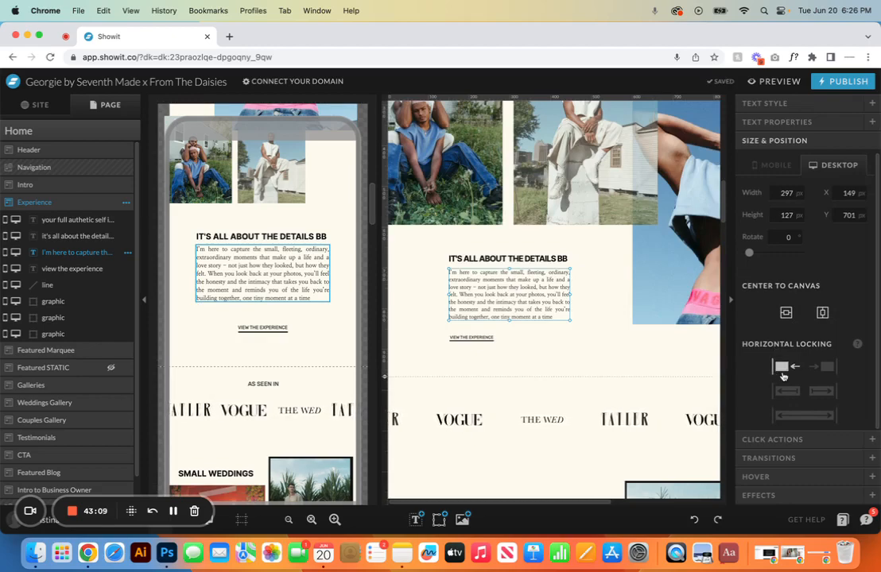
- Show only the desktop layout and examine the horizontal locking of the Featured Marquee's "as seen in" text
{"action": "scroll", "coordinate": [643, 363], "scroll_direction": "down", "scroll_amount": 3}
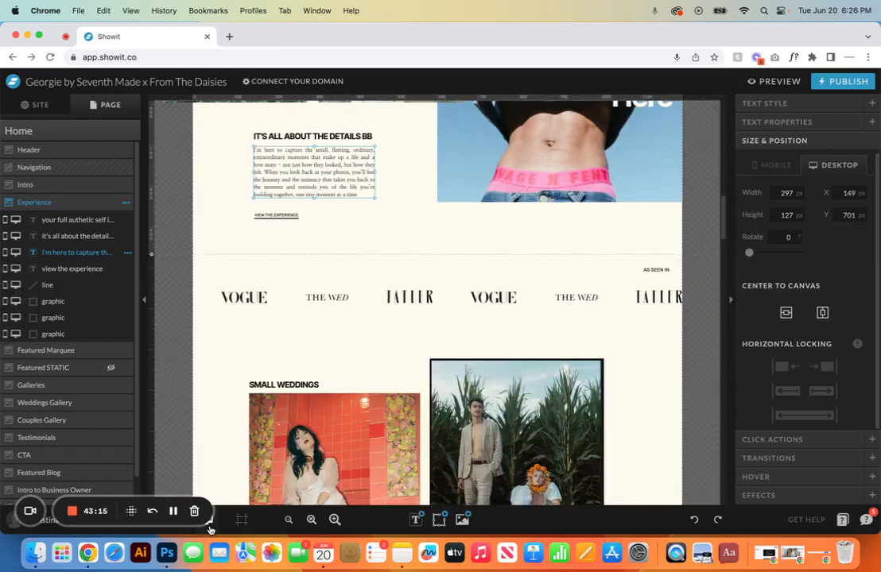
{"action": "left_click", "coordinate": [211, 525]}
{"action": "left_click", "coordinate": [302, 304]}
{"action": "left_click", "coordinate": [651, 269]}
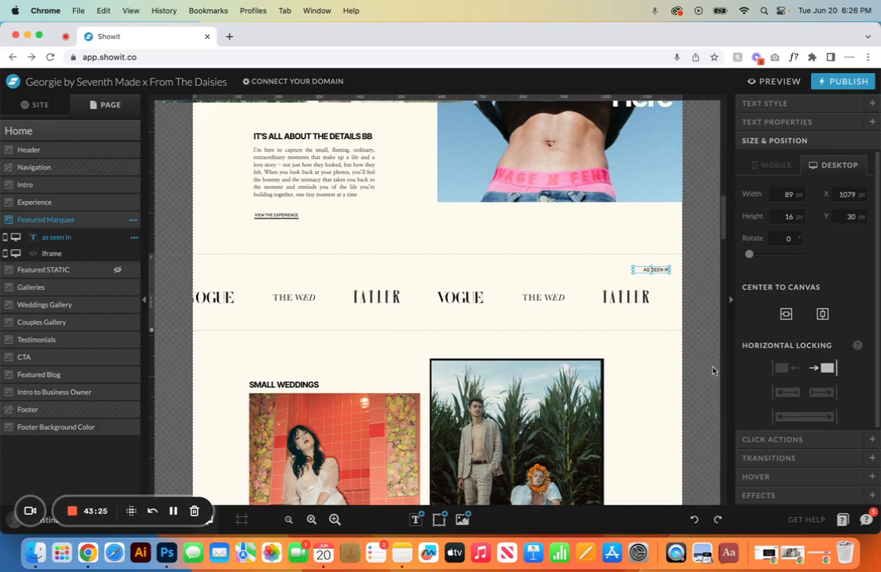
{"action": "left_click", "coordinate": [554, 264]}
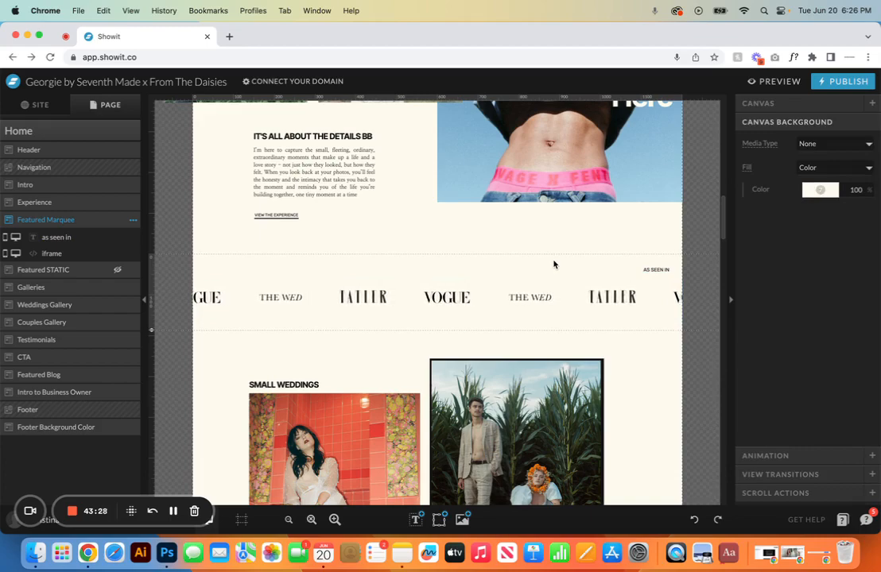
{"action": "left_click", "coordinate": [653, 270]}
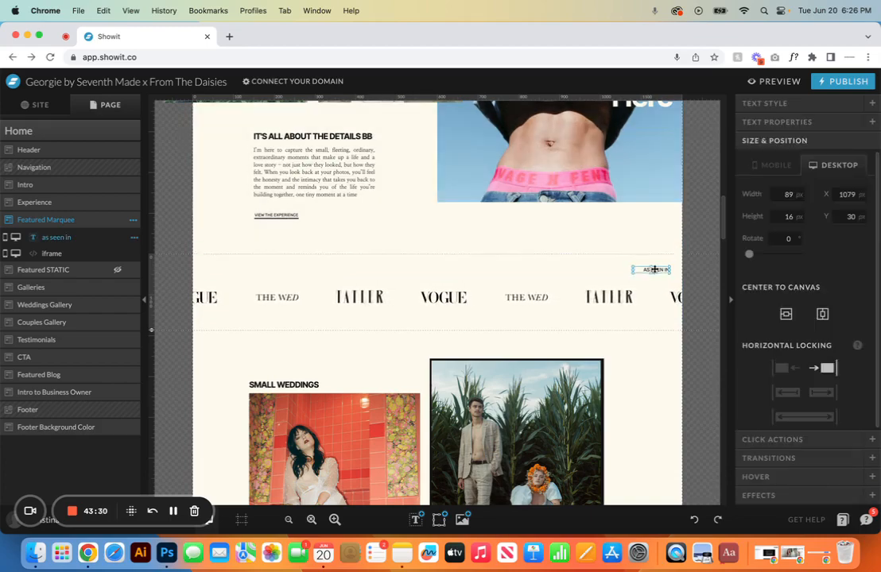
- Examine the link settings of the "as seen in" and "view the experience" texts
{"action": "left_click", "coordinate": [777, 438]}
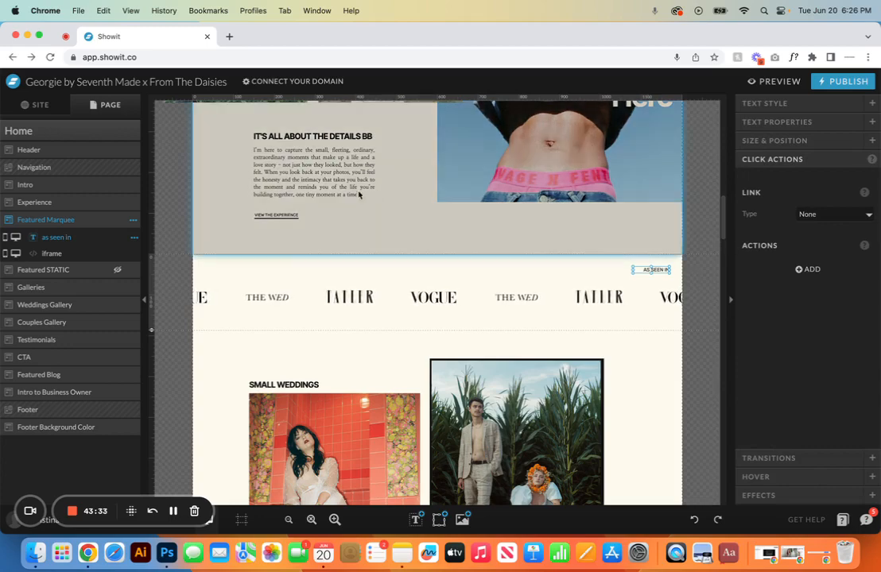
{"action": "left_click", "coordinate": [248, 215]}
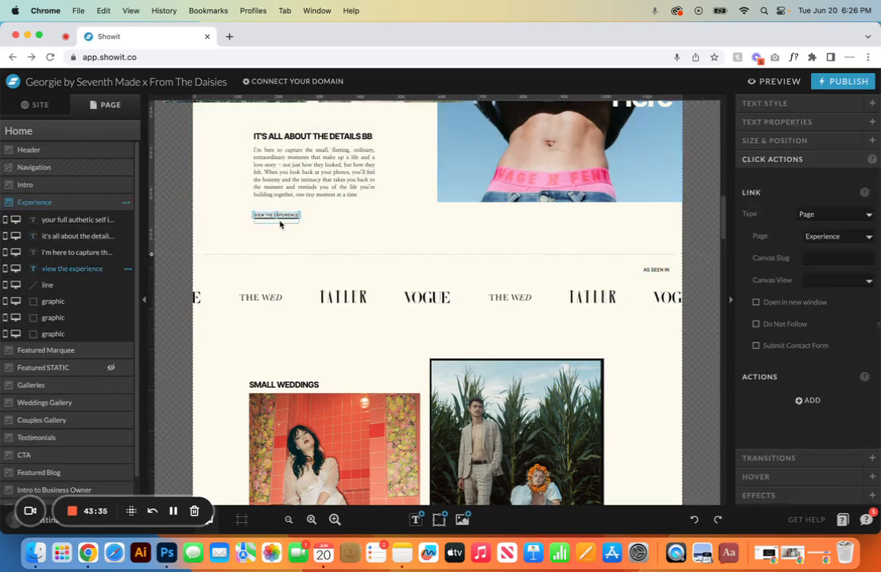
{"action": "left_click", "coordinate": [279, 222]}
- Link the "view the experience" text and its underline together to the Experience page and save the link
{"action": "left_click_drag", "start_coordinate": [318, 237], "coordinate": [225, 216]}
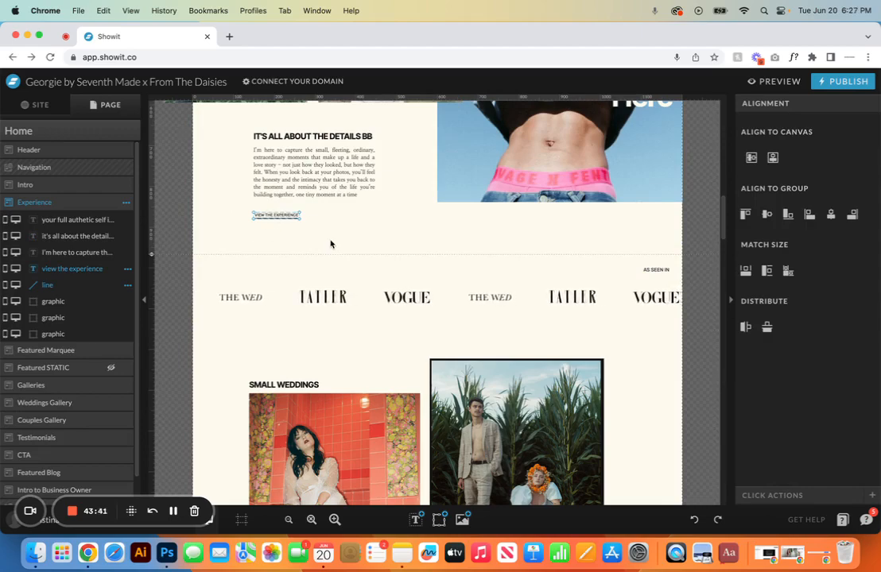
{"action": "left_click_drag", "start_coordinate": [304, 237], "coordinate": [237, 204]}
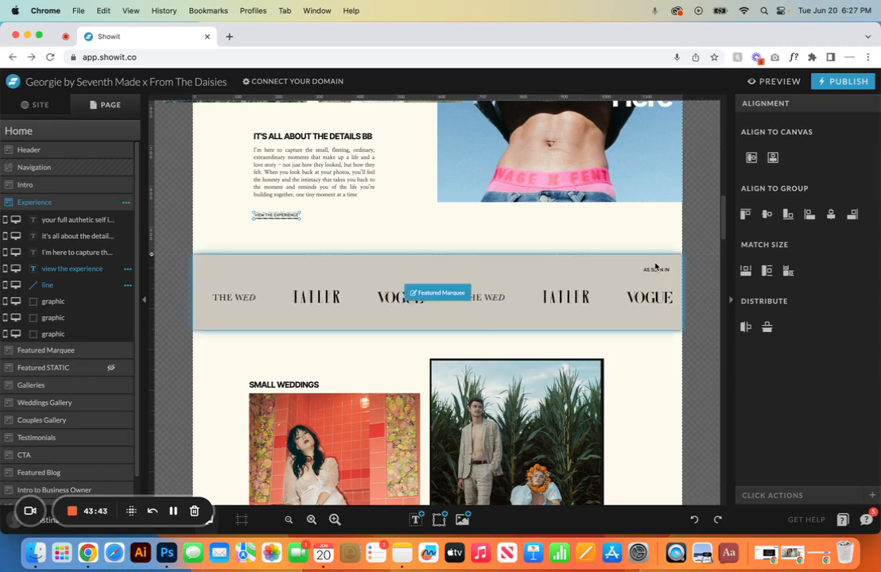
{"action": "left_click", "coordinate": [786, 496]}
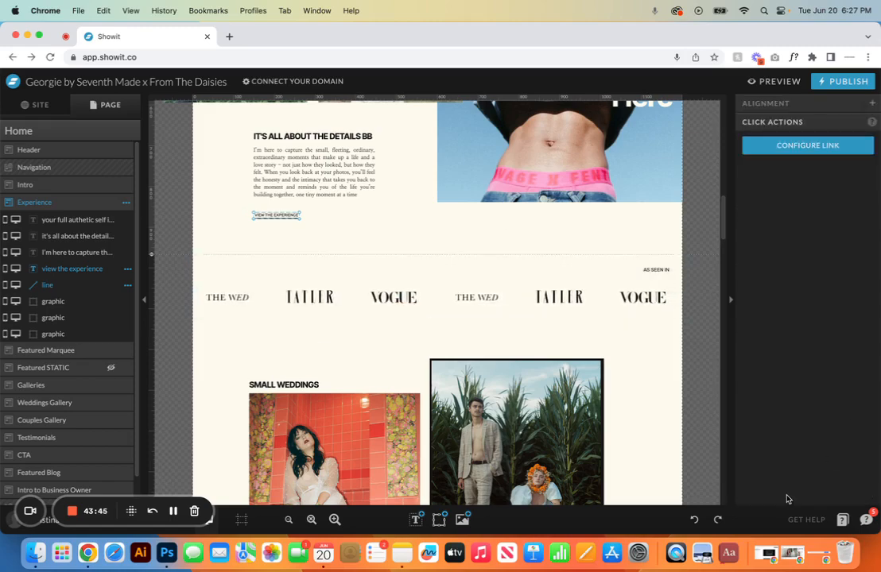
{"action": "left_click", "coordinate": [803, 143]}
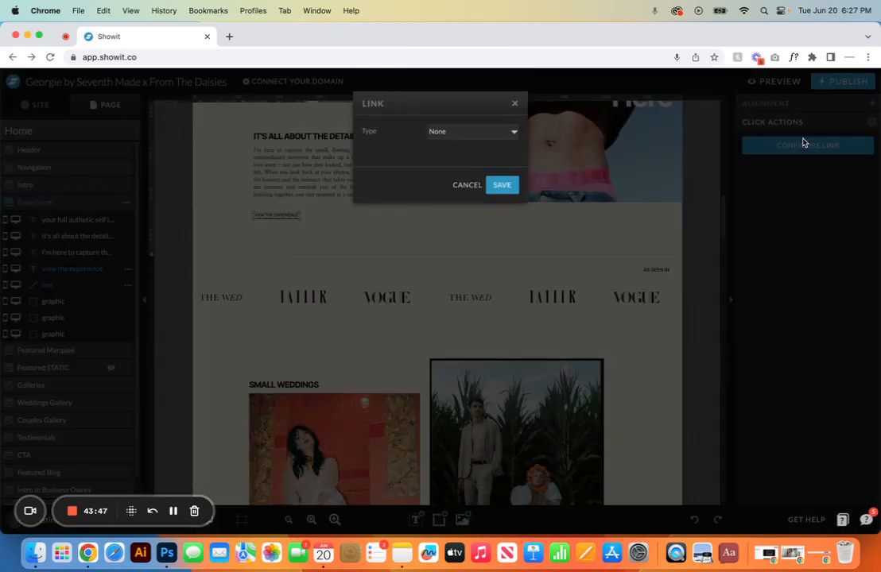
{"action": "left_click", "coordinate": [514, 133]}
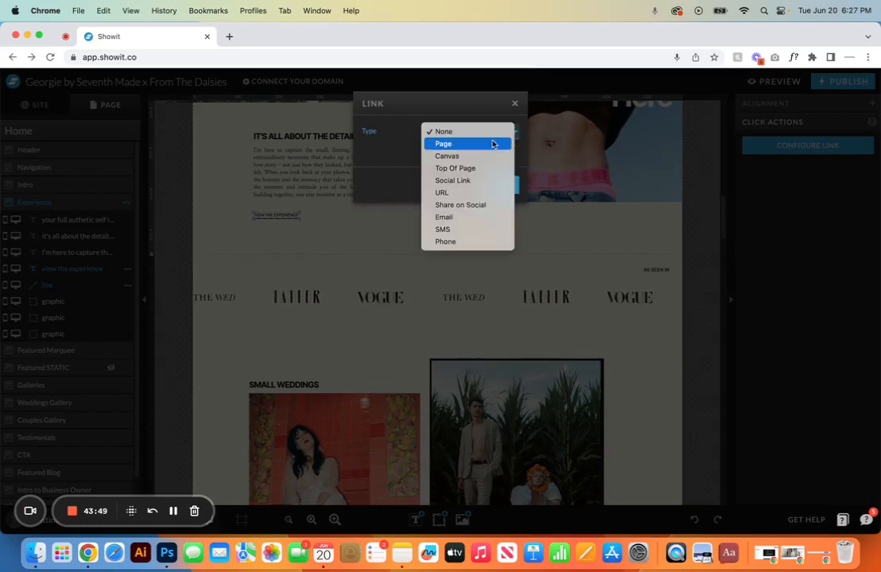
{"action": "left_click", "coordinate": [492, 143]}
{"action": "left_click", "coordinate": [513, 157]}
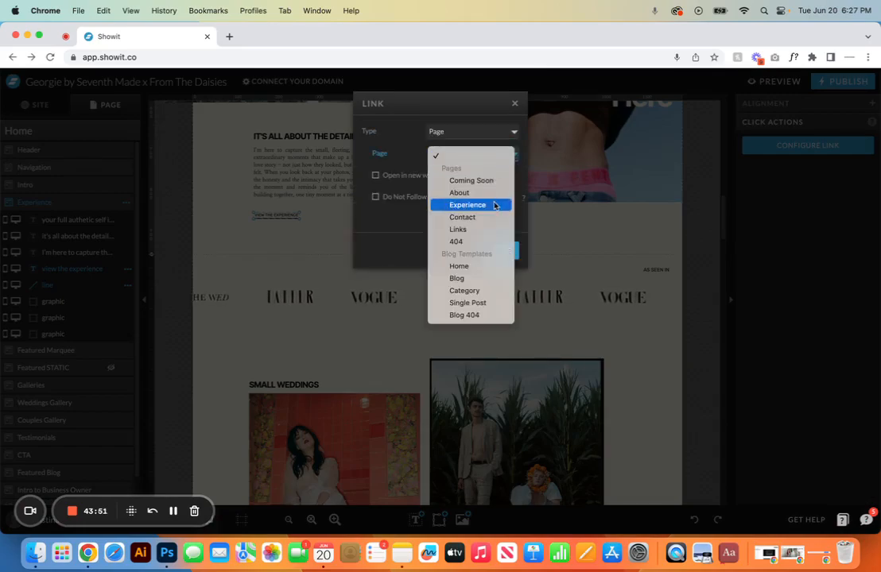
{"action": "left_click", "coordinate": [499, 204]}
{"action": "left_click", "coordinate": [496, 316]}
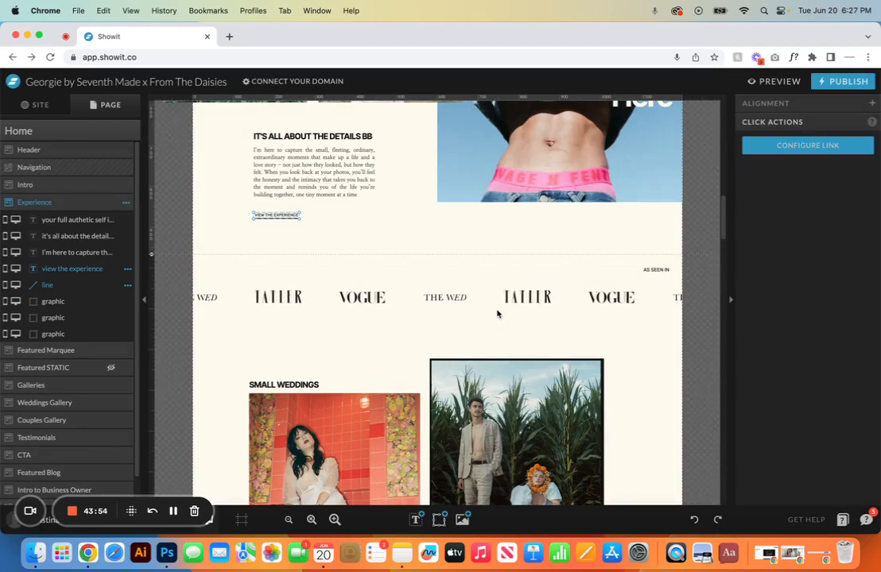
- Check the page link on the "view the experience" text alone and deselect it
{"action": "left_click", "coordinate": [332, 252]}
{"action": "left_click", "coordinate": [283, 216]}
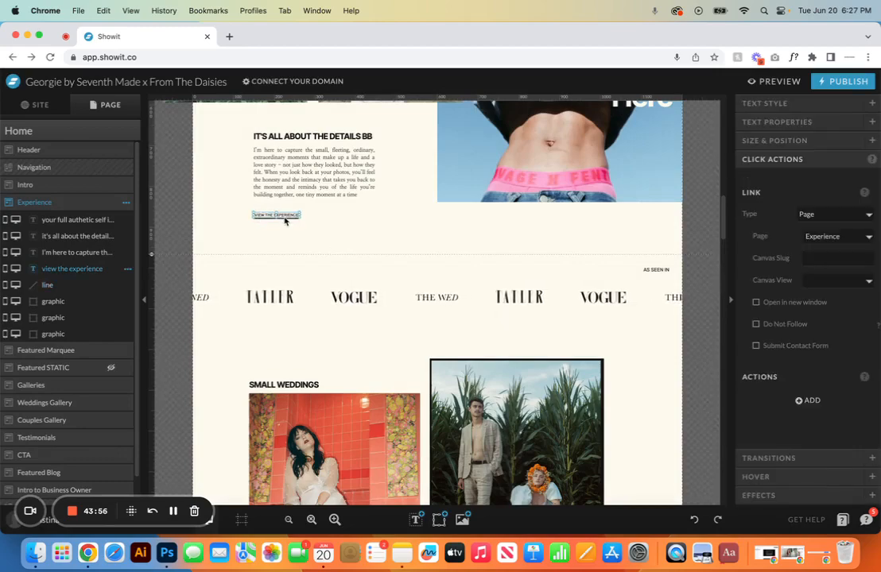
{"action": "left_click", "coordinate": [284, 217]}
{"action": "left_click", "coordinate": [385, 226]}
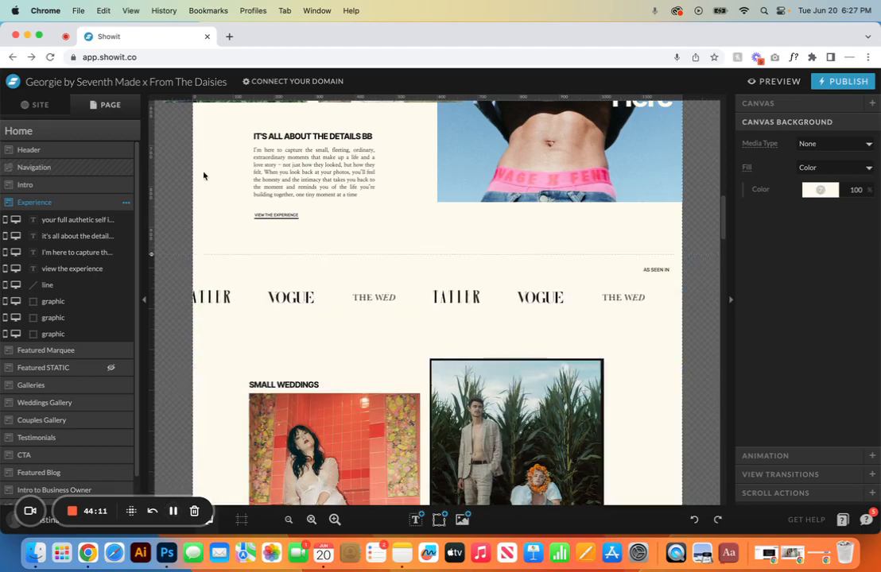
- Look through the Links and 404 pages and the Blog and Blog 404 templates
{"action": "left_click", "coordinate": [48, 105]}
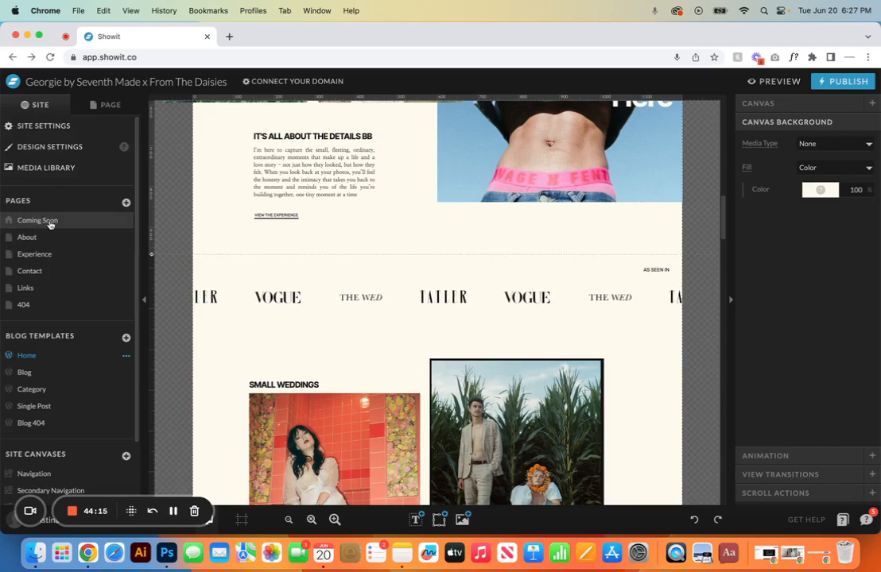
{"action": "left_click", "coordinate": [36, 287]}
{"action": "scroll", "coordinate": [592, 124], "scroll_direction": "up", "scroll_amount": 2}
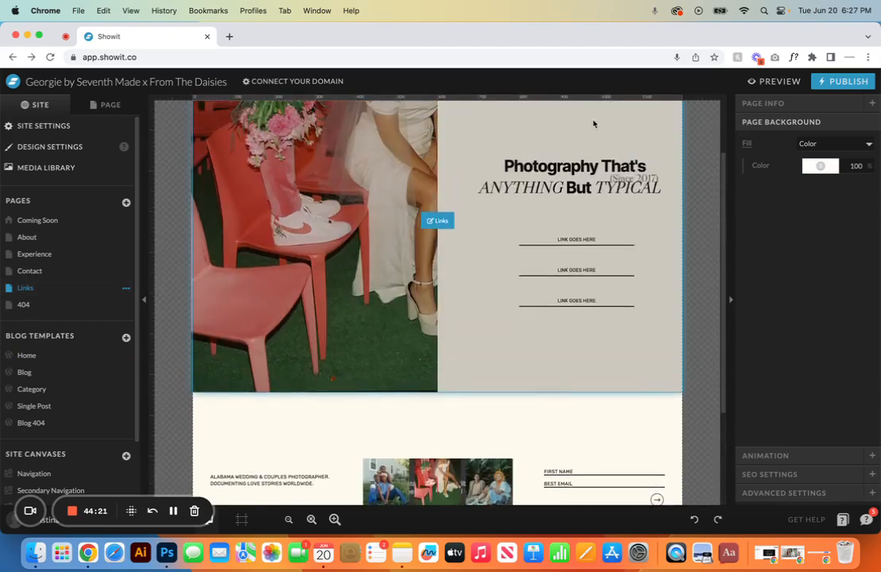
{"action": "left_click", "coordinate": [44, 304]}
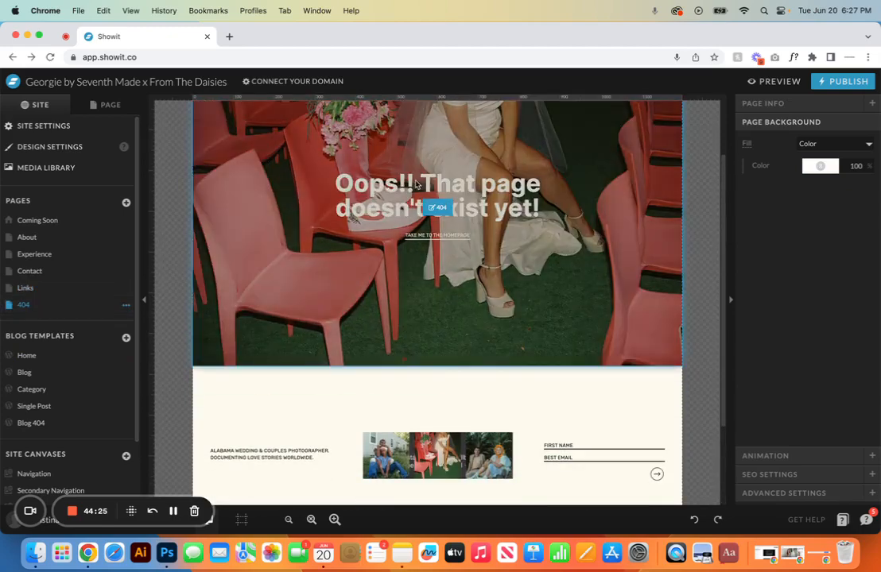
{"action": "left_click", "coordinate": [37, 372]}
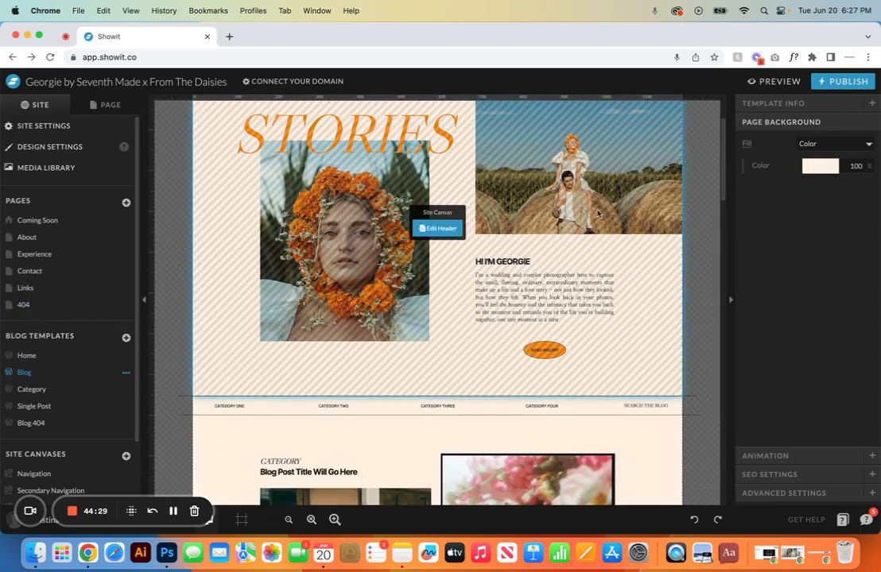
{"action": "scroll", "coordinate": [502, 333], "scroll_direction": "down", "scroll_amount": 3}
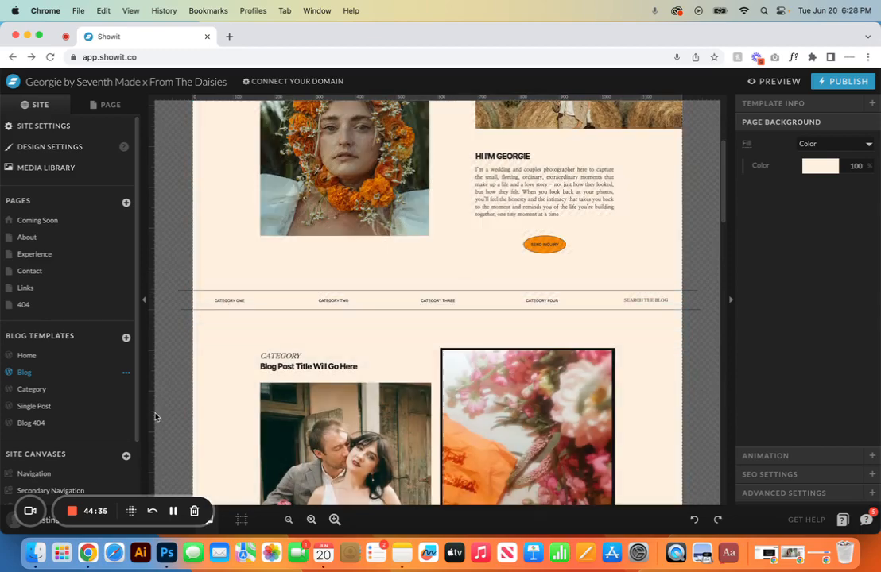
{"action": "left_click", "coordinate": [57, 423]}
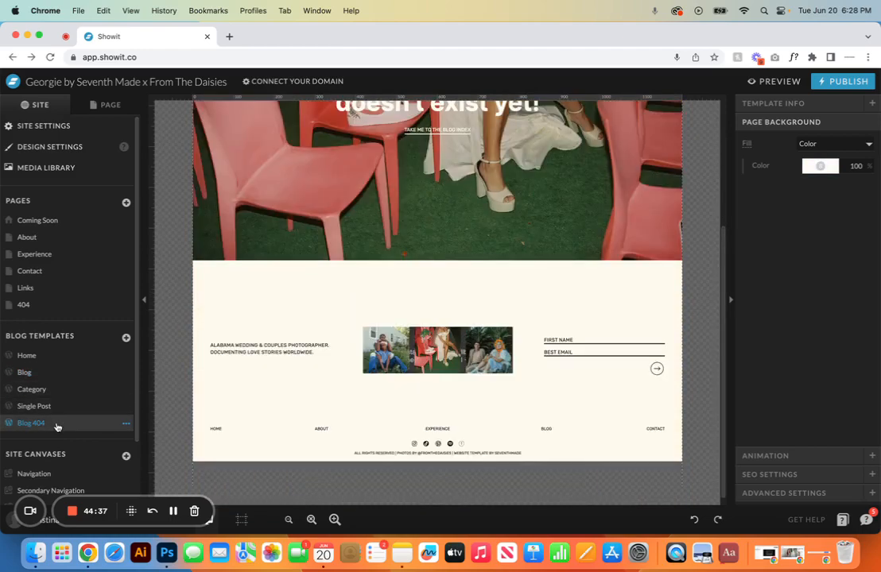
{"action": "scroll", "coordinate": [407, 232], "scroll_direction": "up", "scroll_amount": 3}
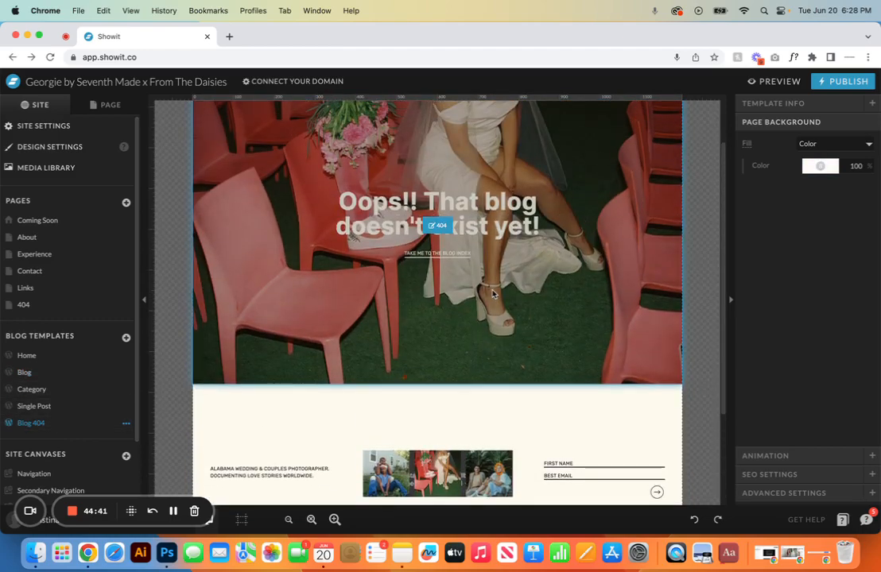
- Reopen the Home blog template and select its Intro canvas for editing
{"action": "left_click", "coordinate": [34, 357]}
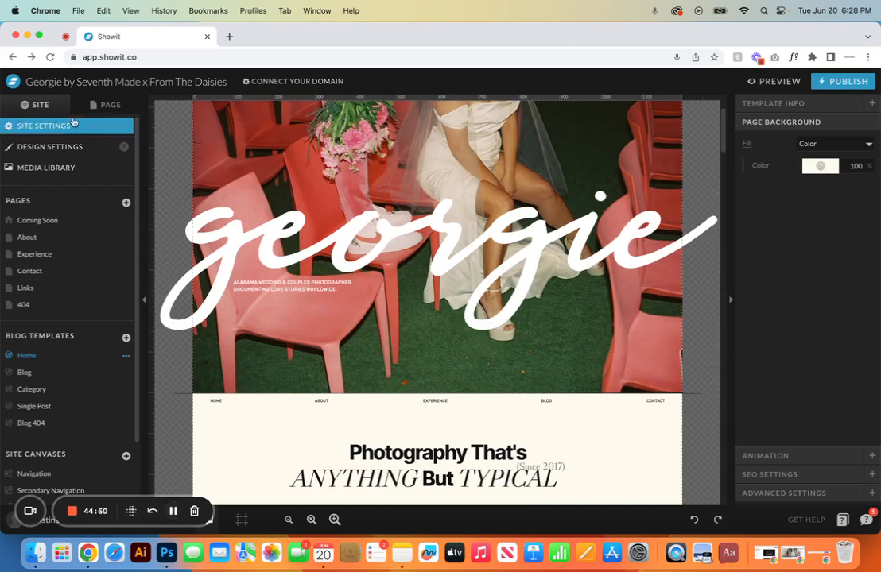
{"action": "left_click", "coordinate": [115, 104]}
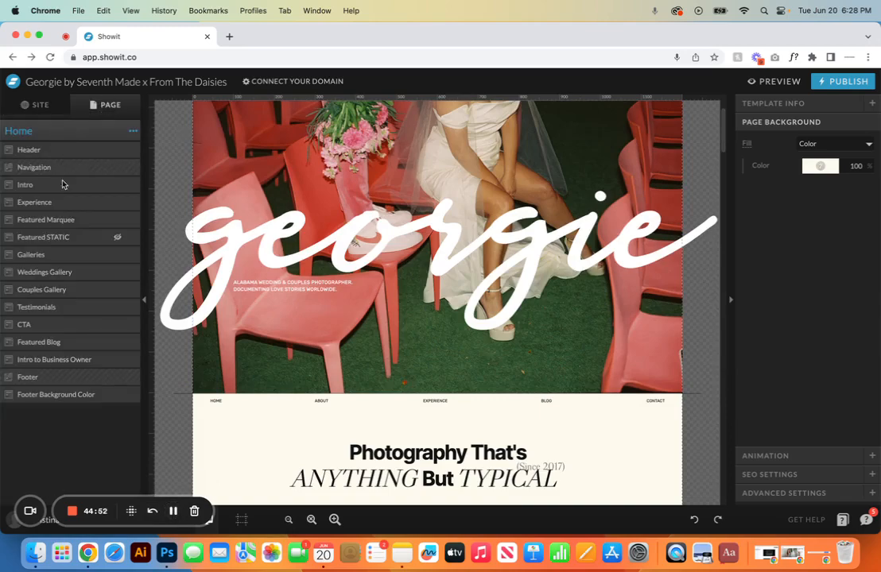
{"action": "scroll", "coordinate": [176, 382], "scroll_direction": "down", "scroll_amount": 5}
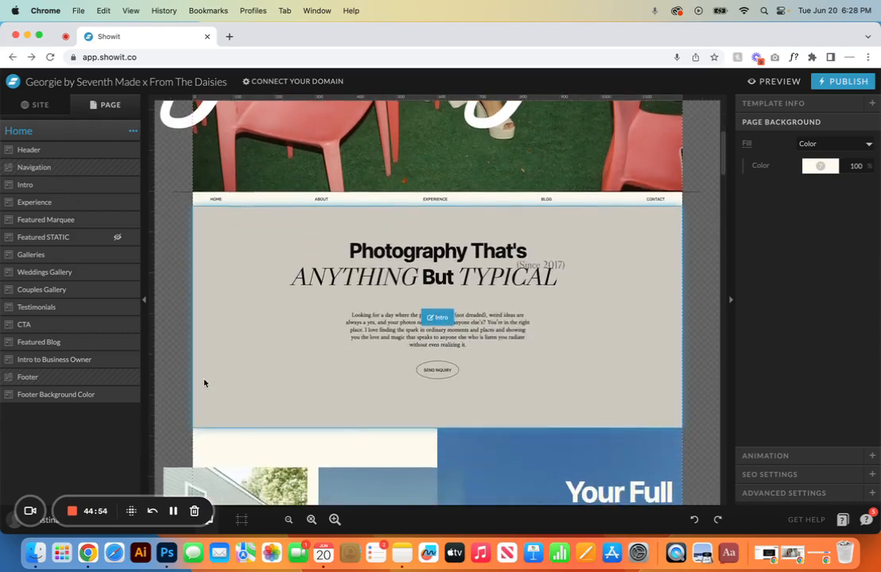
{"action": "left_click", "coordinate": [636, 353]}
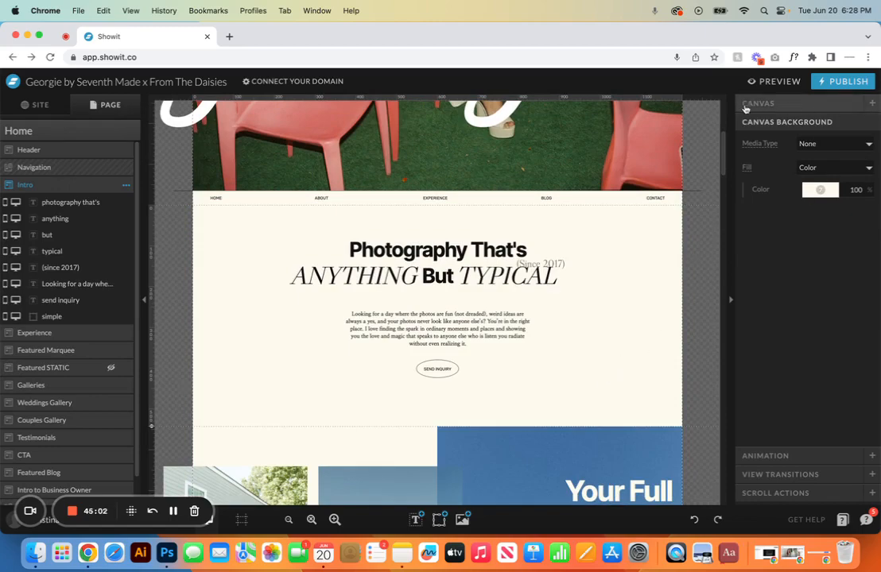
- Try palette colors 2, 3 and 4 as the Intro canvas background and restore the cream color 7
{"action": "left_click", "coordinate": [819, 188]}
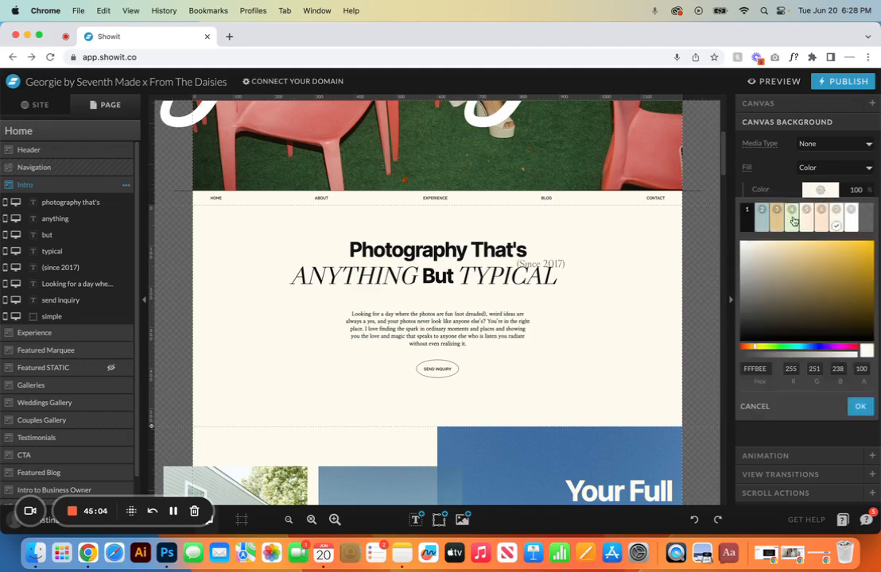
{"action": "left_click", "coordinate": [764, 218]}
{"action": "left_click", "coordinate": [829, 197]}
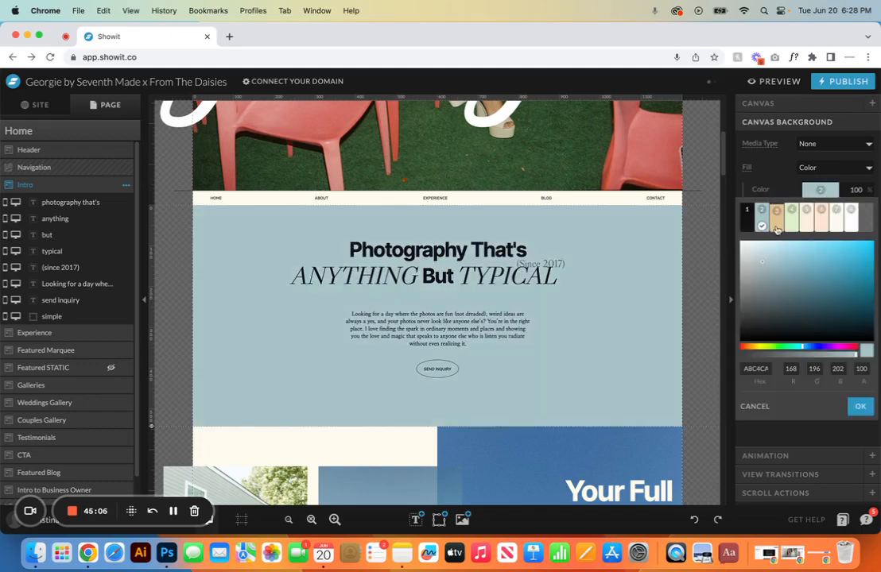
{"action": "left_click", "coordinate": [822, 205]}
{"action": "left_click", "coordinate": [819, 196]}
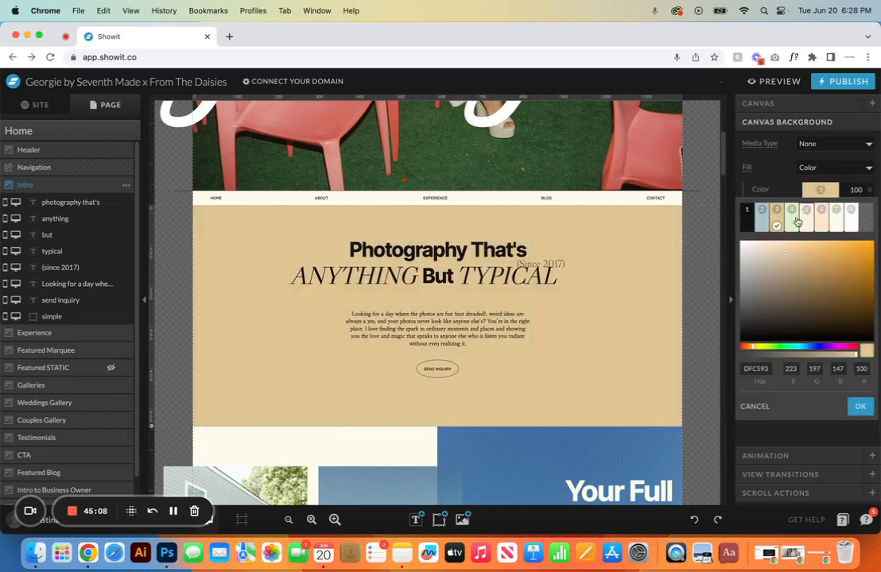
{"action": "left_click", "coordinate": [791, 215]}
{"action": "left_click", "coordinate": [823, 192]}
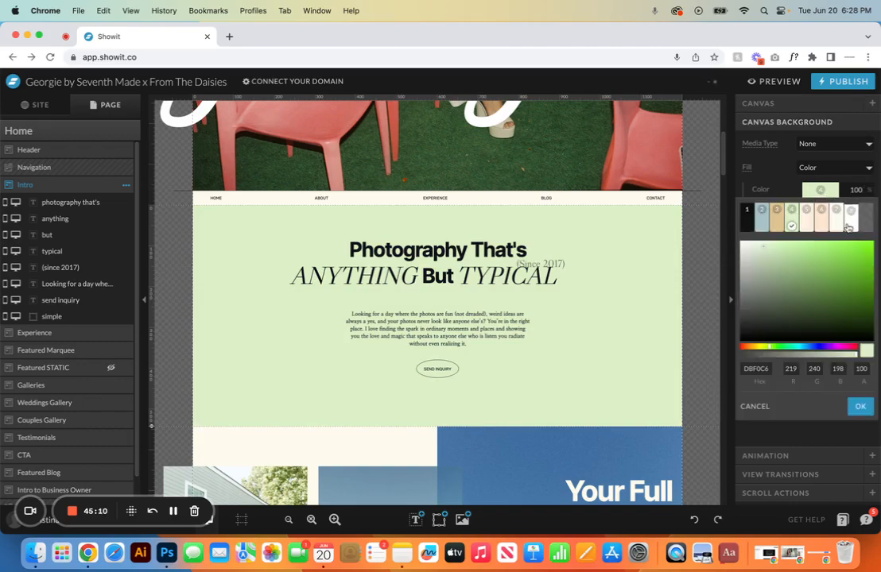
{"action": "left_click", "coordinate": [842, 224]}
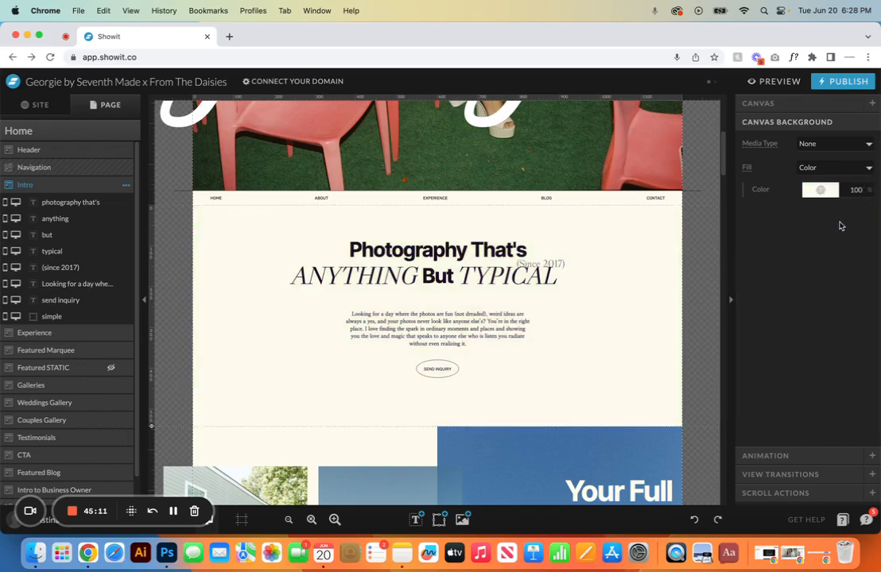
- Set the Intro canvas background media to the image fromthedaisies-34_websize.jpg
{"action": "left_click", "coordinate": [869, 146]}
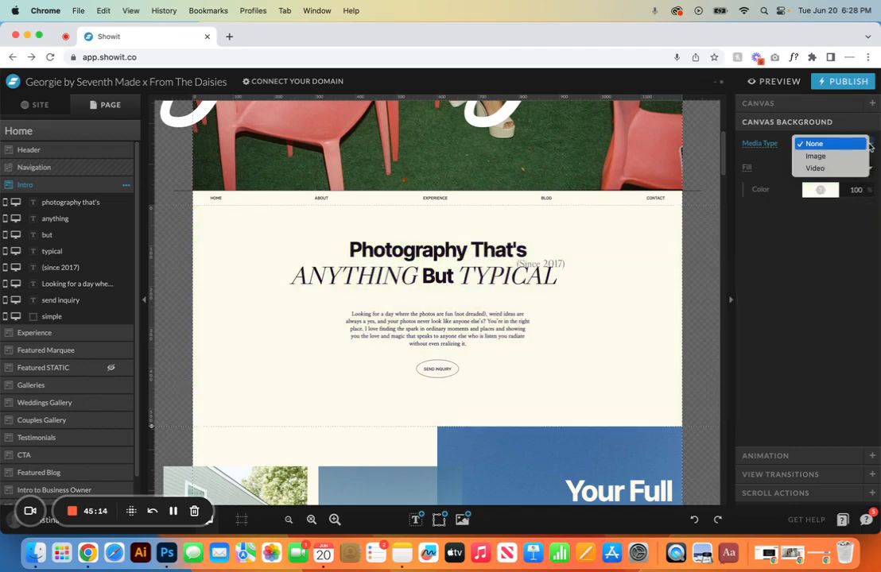
{"action": "left_click", "coordinate": [815, 156]}
{"action": "left_click", "coordinate": [810, 204]}
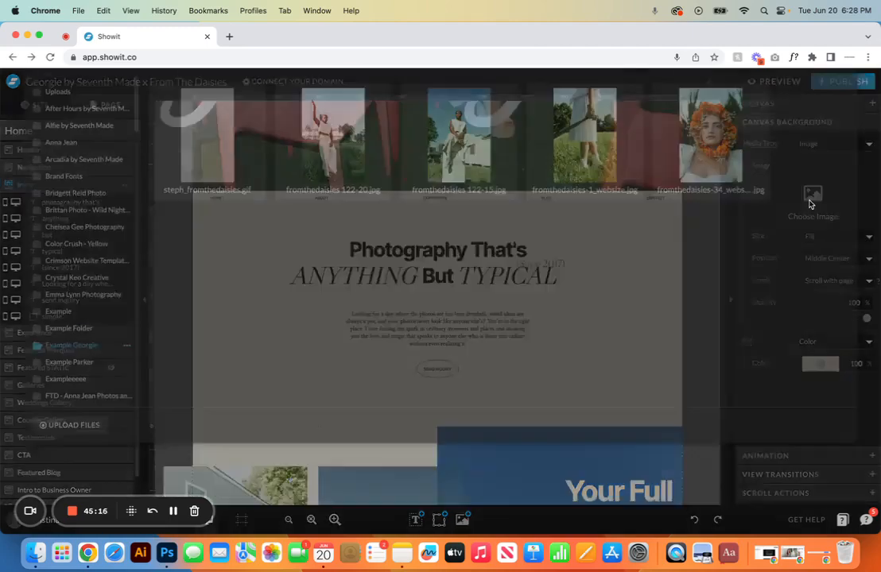
{"action": "left_click", "coordinate": [688, 210]}
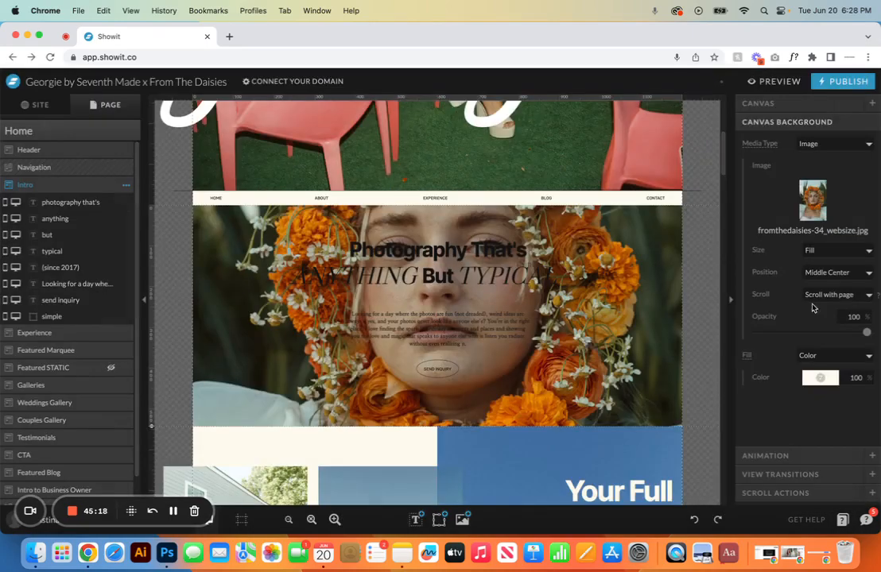
- Try the Contain and Don't Scale sizes on the Intro background image and return it to Fill
{"action": "left_click", "coordinate": [866, 251]}
{"action": "left_click", "coordinate": [855, 264]}
{"action": "left_click", "coordinate": [864, 252]}
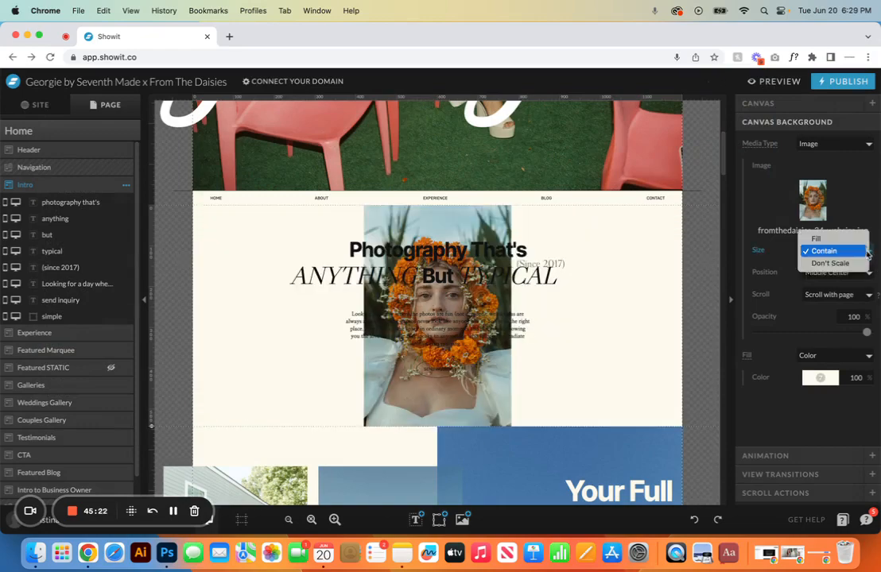
{"action": "left_click", "coordinate": [858, 263]}
{"action": "left_click", "coordinate": [862, 250]}
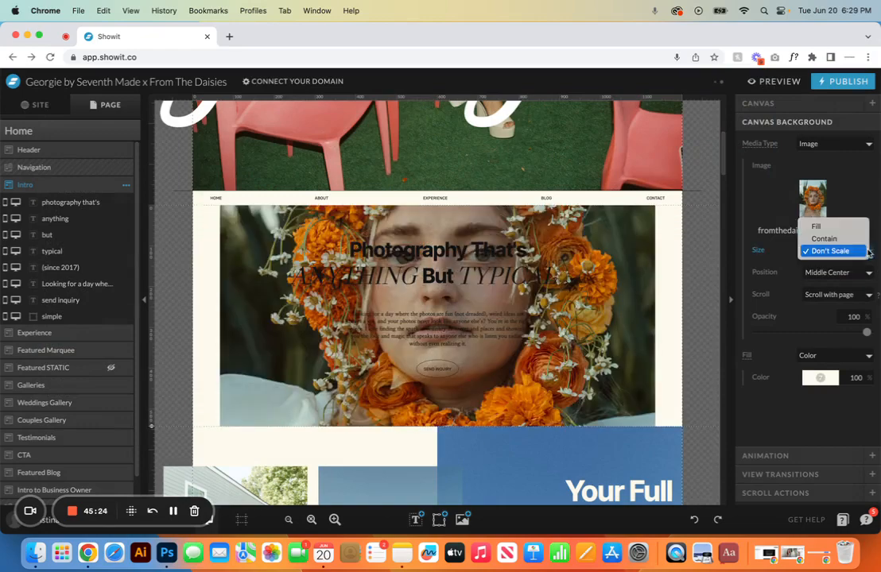
{"action": "left_click", "coordinate": [853, 229]}
- Open the position options of the Intro canvas background image
{"action": "left_click", "coordinate": [865, 272]}
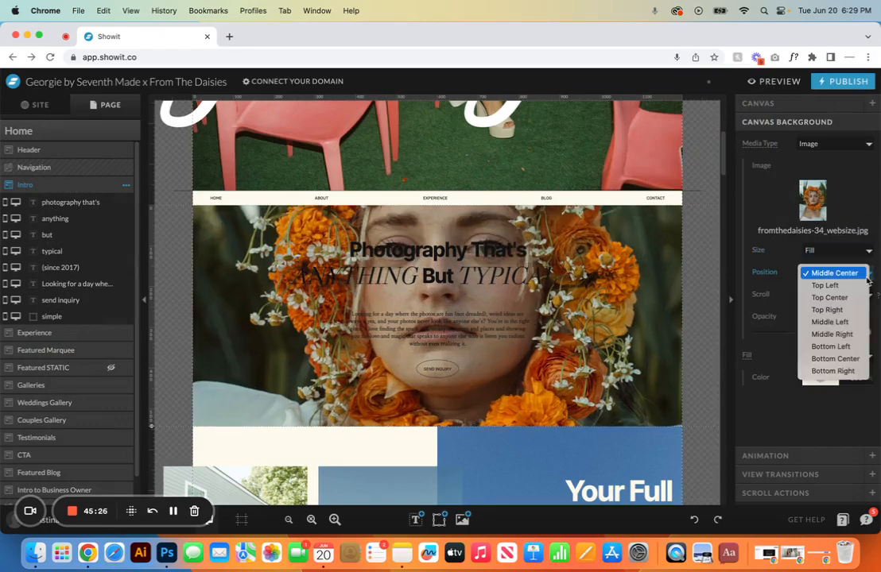
- Position the Intro canvas background image at Bottom Center and set its scroll behavior to Parallax
{"action": "left_click", "coordinate": [850, 358]}
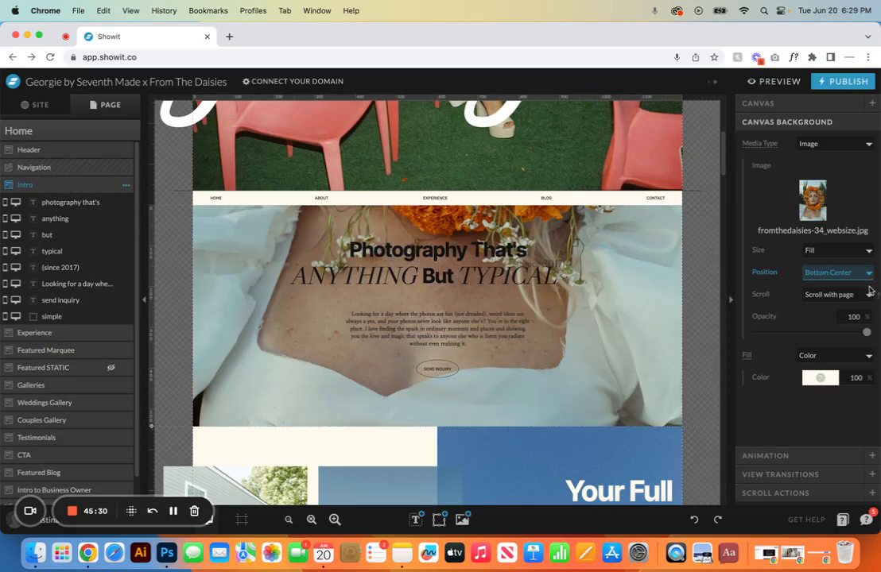
{"action": "left_click", "coordinate": [868, 295]}
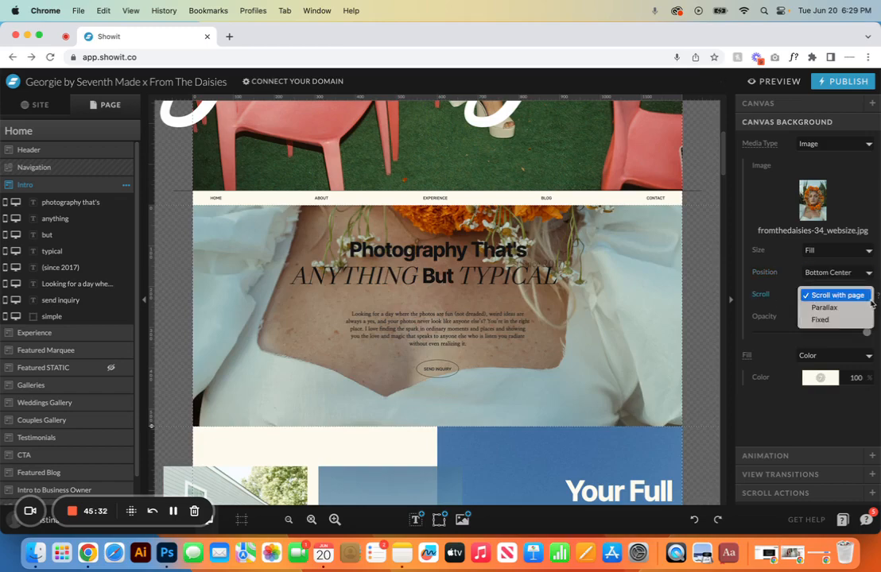
{"action": "left_click", "coordinate": [844, 309]}
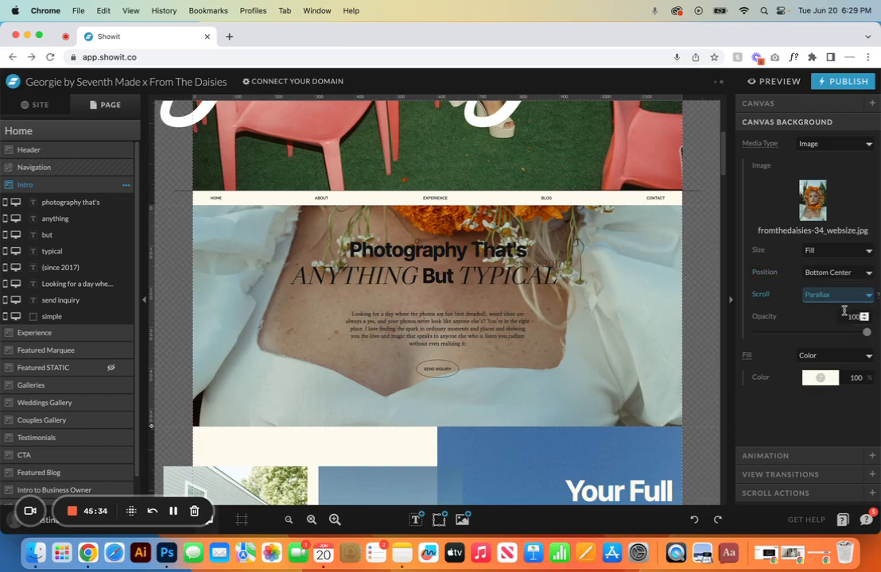
- Preview the home page on desktop and examine how the Intro section's background image moves while scrolling
{"action": "left_click", "coordinate": [772, 81]}
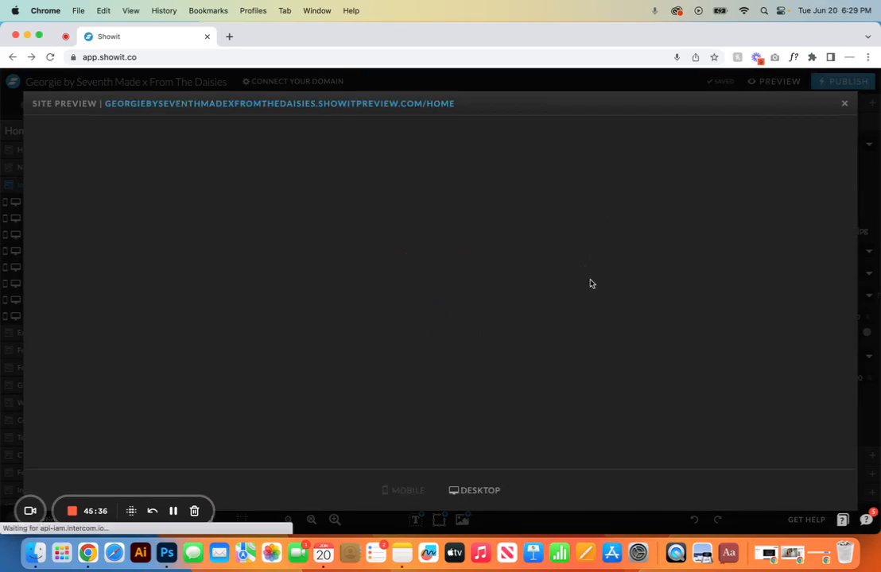
{"action": "scroll", "coordinate": [590, 284], "scroll_direction": "down", "scroll_amount": 5}
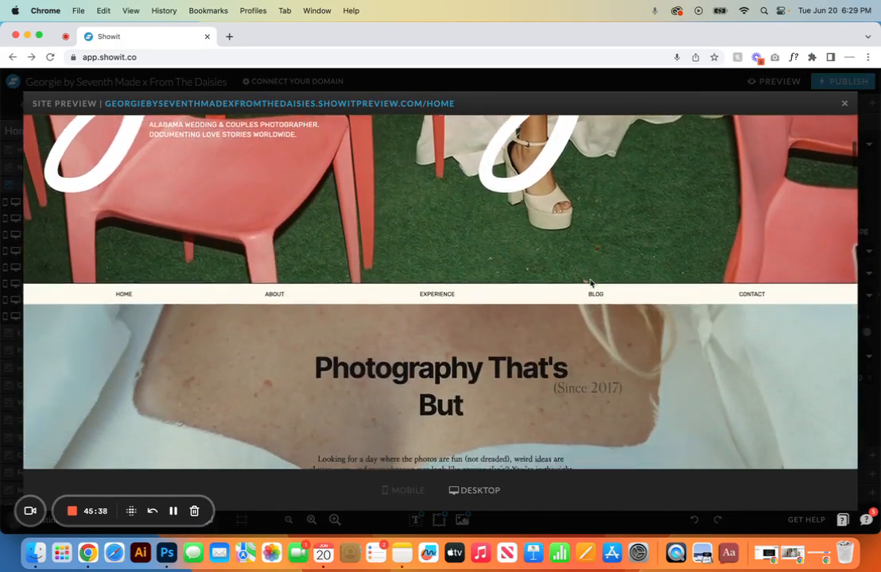
{"action": "scroll", "coordinate": [591, 283], "scroll_direction": "down", "scroll_amount": 3}
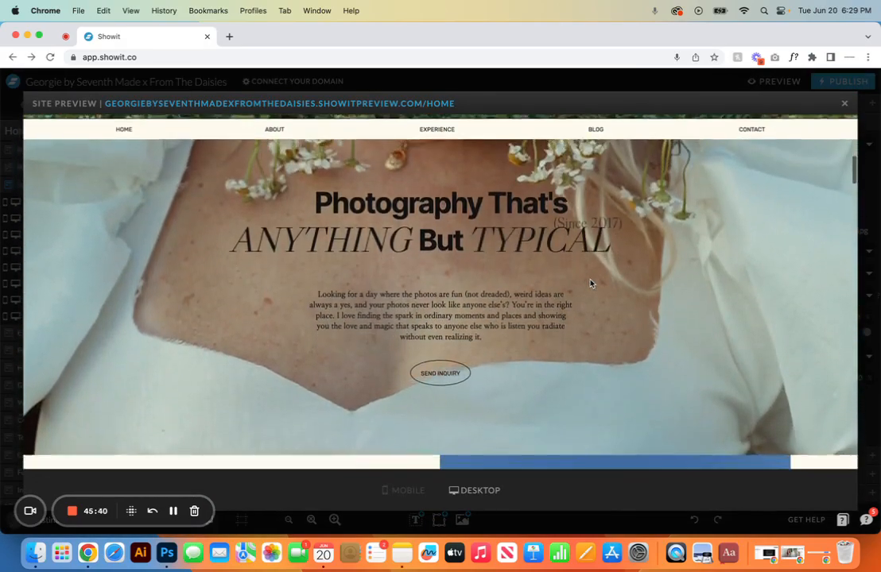
{"action": "scroll", "coordinate": [591, 284], "scroll_direction": "down", "scroll_amount": 3}
{"action": "scroll", "coordinate": [590, 283], "scroll_direction": "up", "scroll_amount": 5}
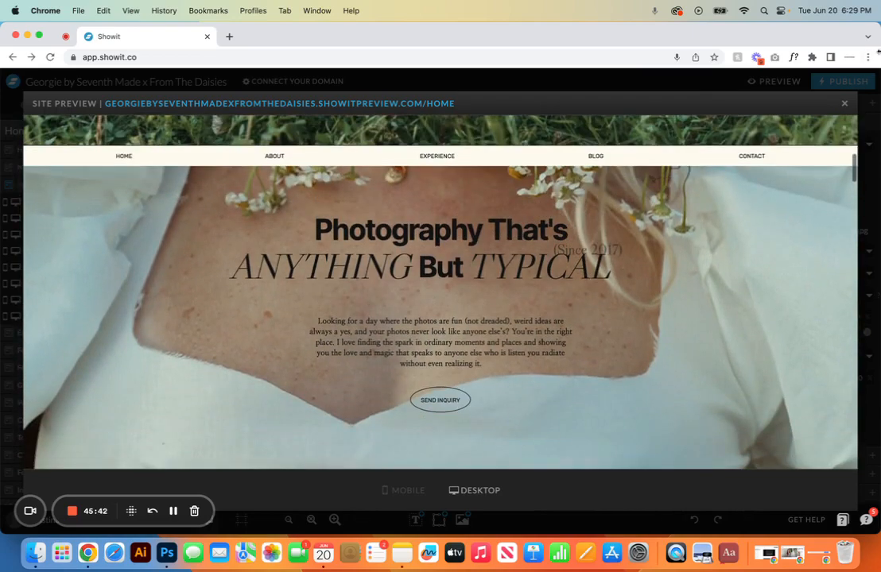
{"action": "left_click", "coordinate": [844, 104]}
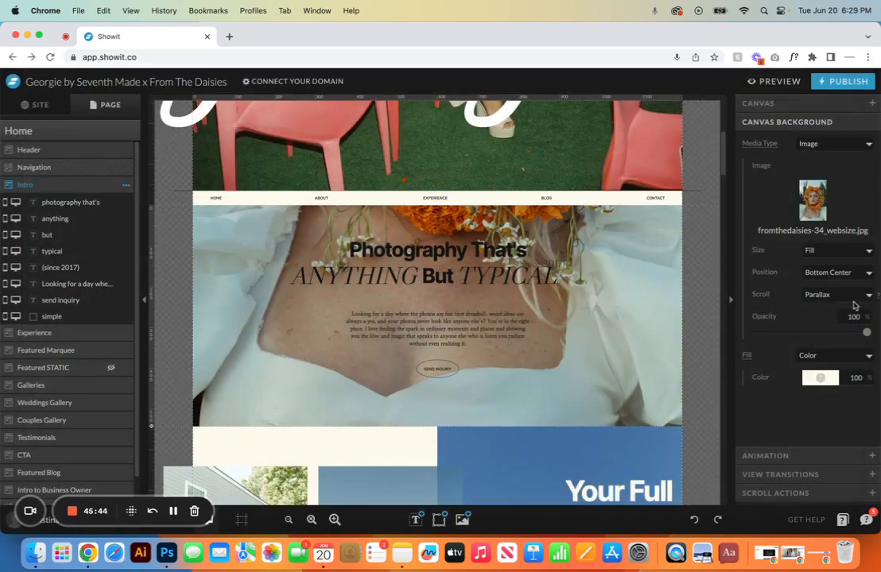
- Try the Fixed scroll setting on the Intro background image, then return it to Scroll with page
{"action": "left_click", "coordinate": [852, 302]}
{"action": "left_click", "coordinate": [841, 308]}
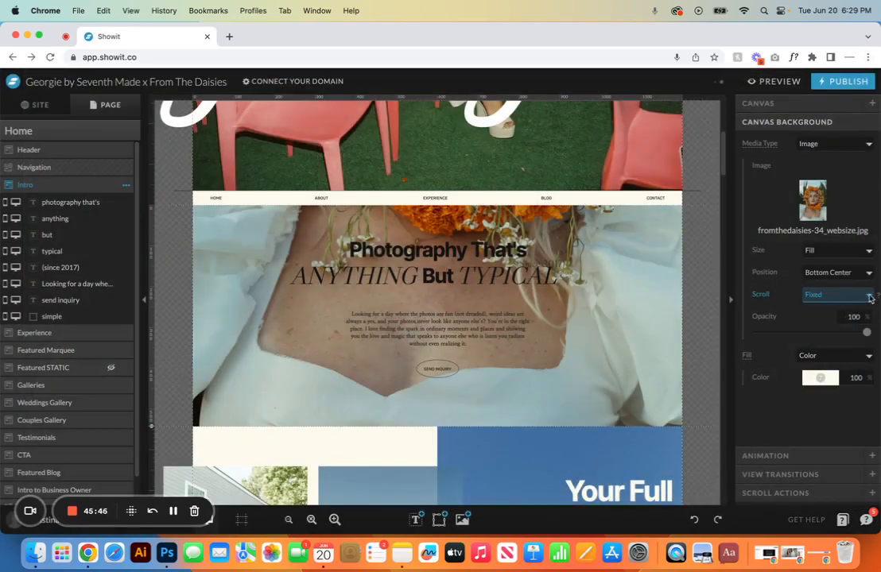
{"action": "left_click", "coordinate": [870, 298]}
{"action": "left_click", "coordinate": [858, 271]}
- Lower the Intro background image's opacity to 34% and try palette colors 2 and 6 as the fill behind it
{"action": "left_click_drag", "start_coordinate": [869, 337], "coordinate": [800, 332]}
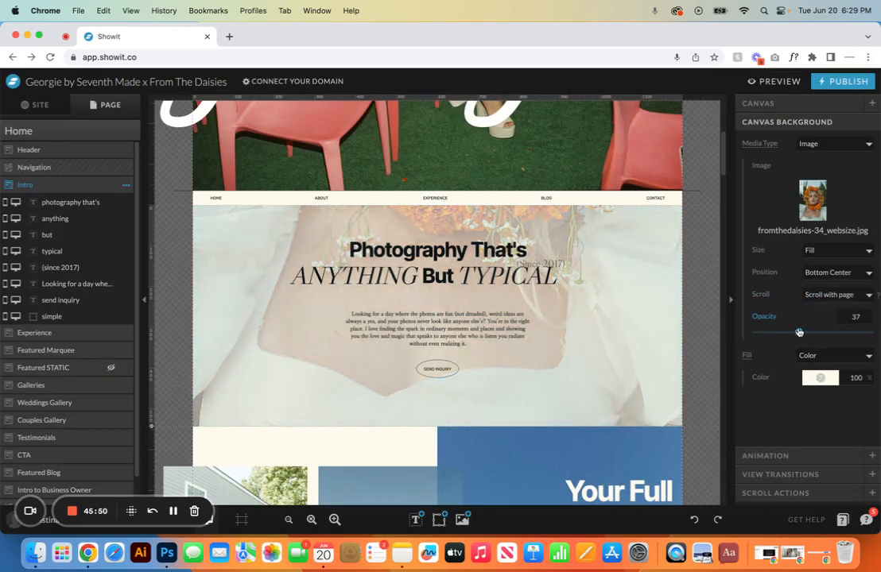
{"action": "left_click", "coordinate": [817, 379]}
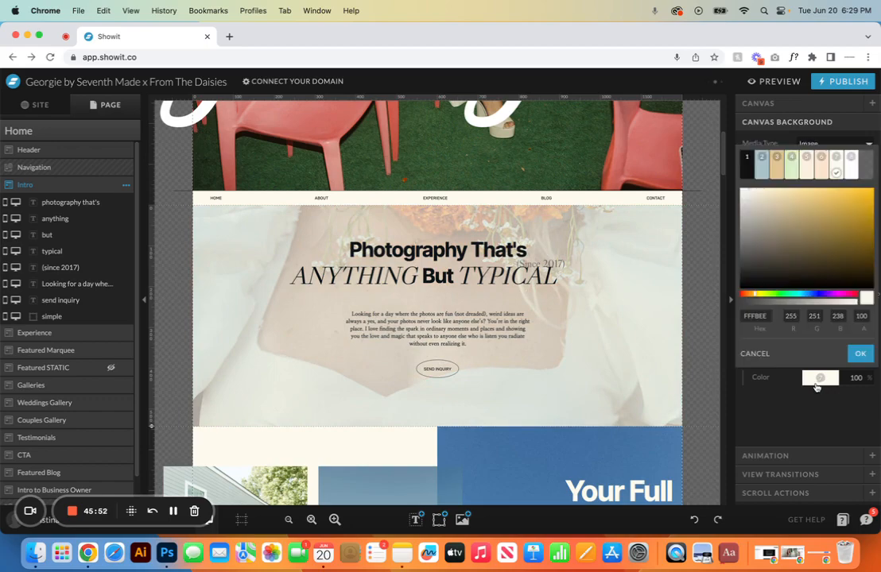
{"action": "left_click", "coordinate": [762, 165]}
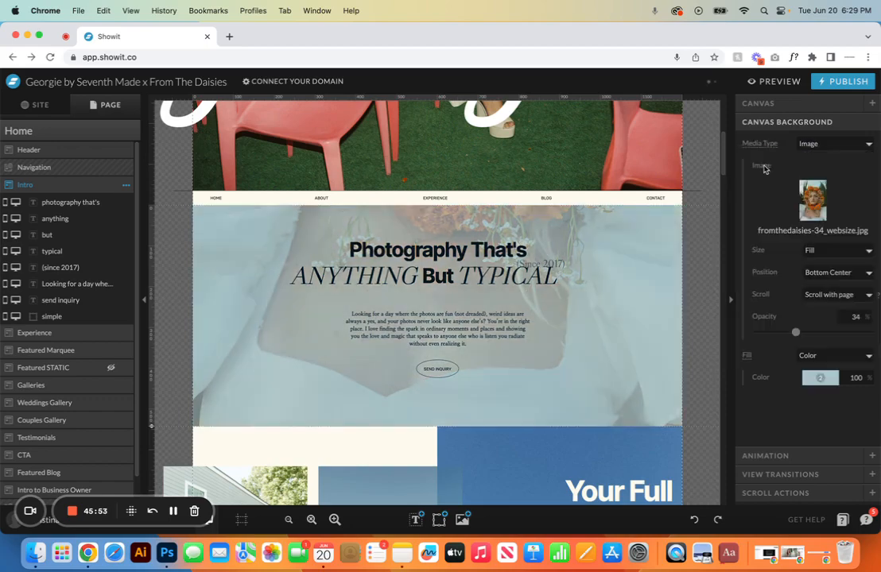
{"action": "left_click", "coordinate": [823, 379]}
{"action": "left_click", "coordinate": [821, 162]}
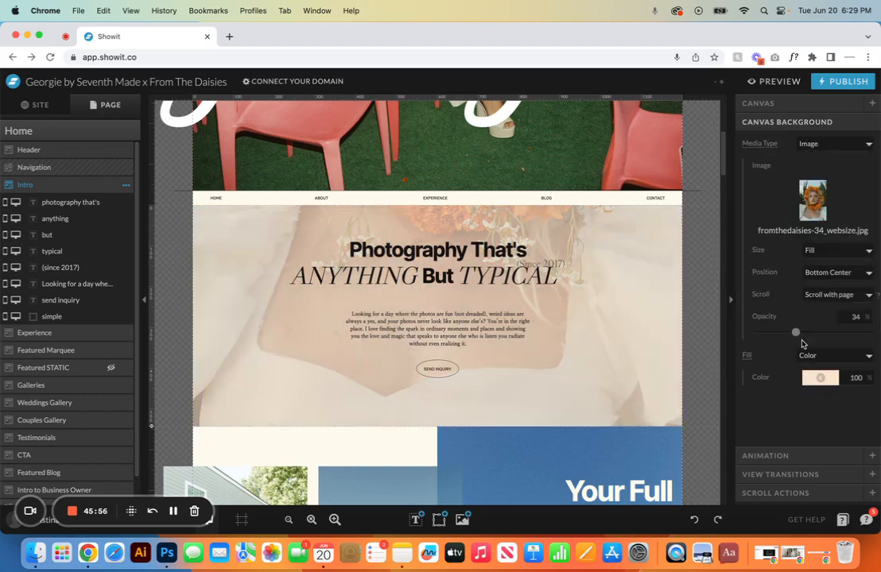
- Restore the background image's opacity to 100% and set the Intro canvas media type to None
{"action": "left_click_drag", "start_coordinate": [798, 334], "coordinate": [877, 330]}
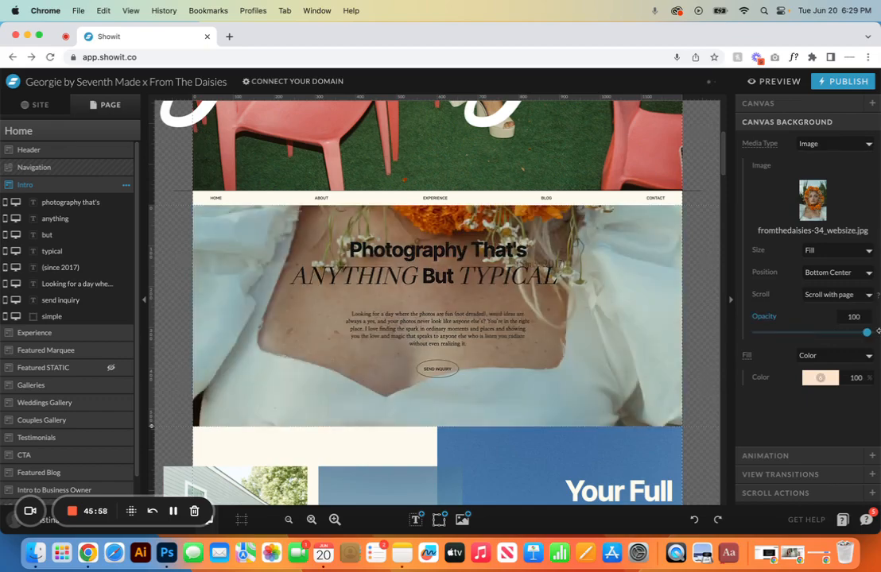
{"action": "left_click", "coordinate": [866, 149]}
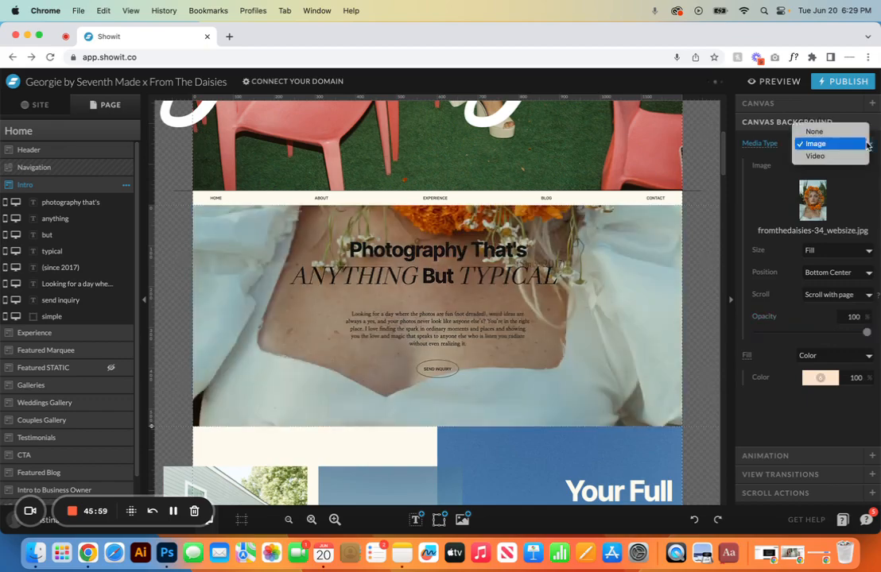
{"action": "left_click", "coordinate": [814, 131]}
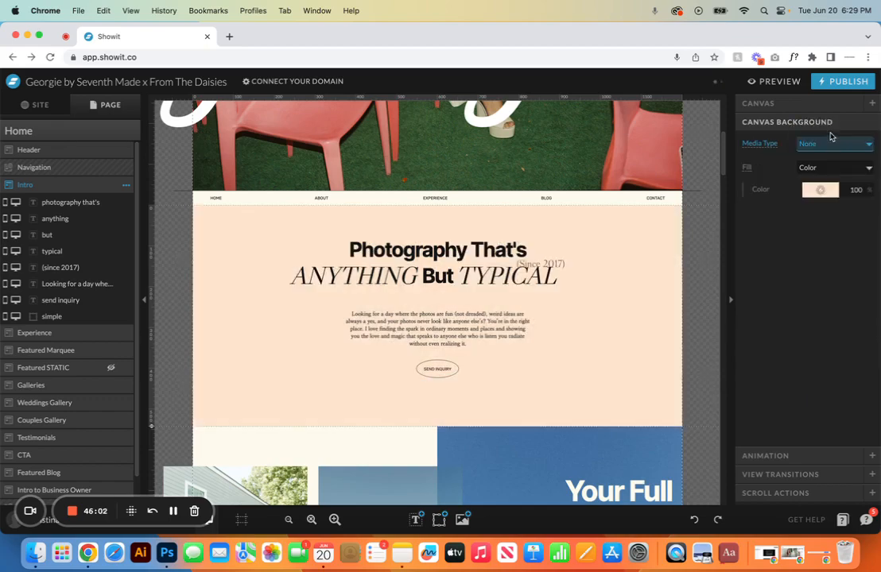
- Give the Intro canvas a gradient fill from palette color 6 to color 7 with 0° rotation, slightly lowering the start color's opacity
{"action": "left_click", "coordinate": [868, 168]}
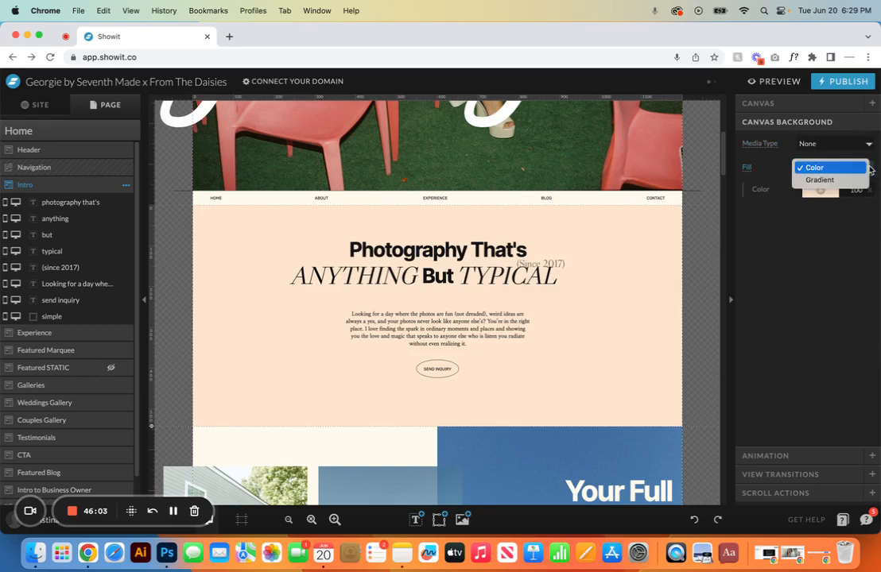
{"action": "left_click", "coordinate": [815, 181]}
{"action": "left_click", "coordinate": [816, 193]}
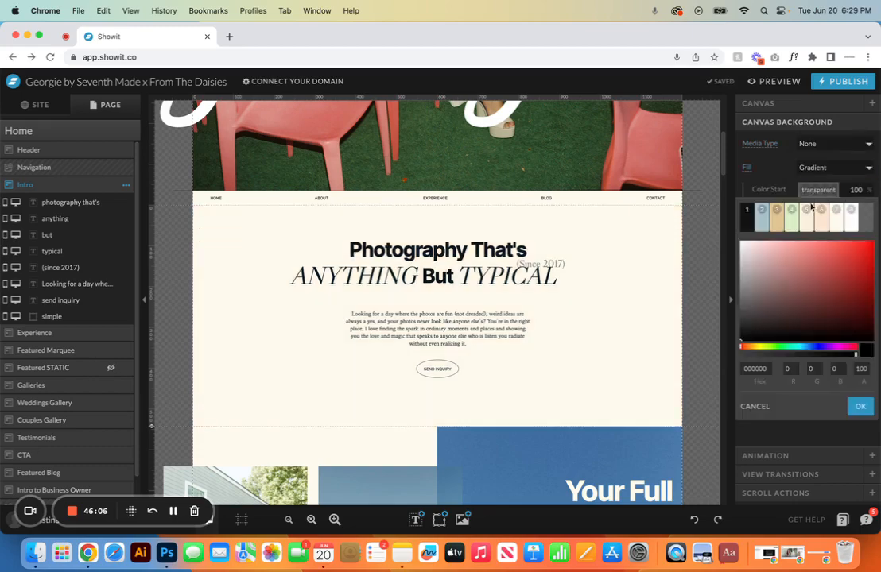
{"action": "left_click", "coordinate": [820, 220]}
{"action": "left_click", "coordinate": [830, 211]}
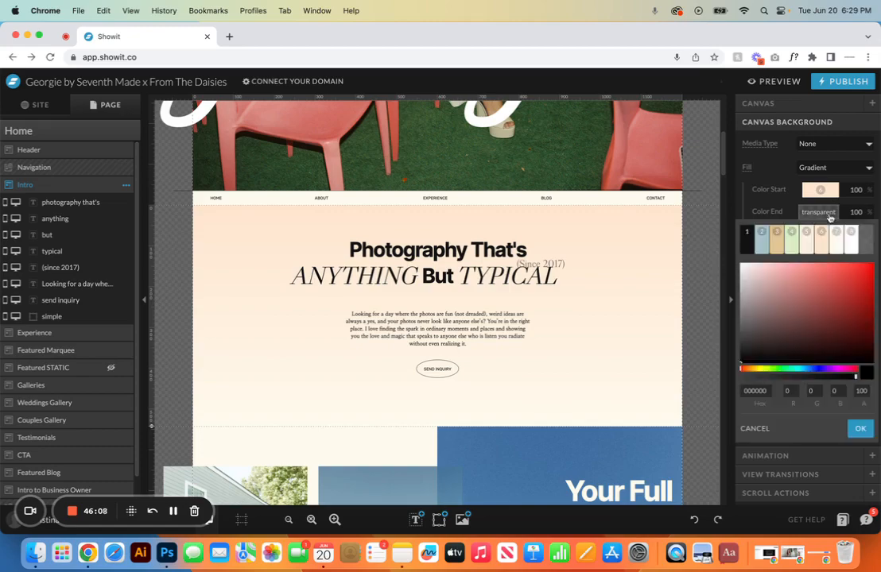
{"action": "left_click", "coordinate": [839, 248]}
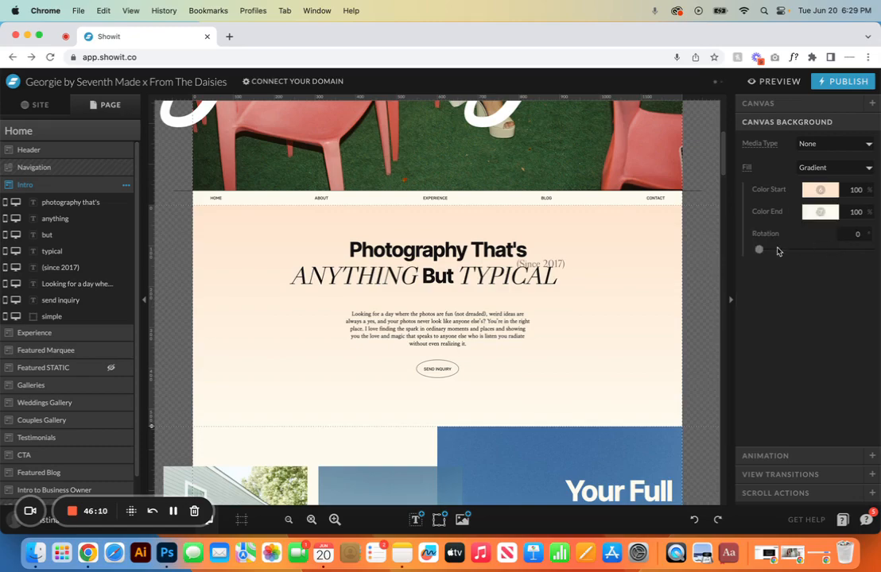
{"action": "mouse_move", "coordinate": [761, 251]}
{"action": "left_mouse_down"}
{"action": "mouse_move", "coordinate": [847, 251]}
{"action": "mouse_move", "coordinate": [759, 261]}
{"action": "left_mouse_up"}
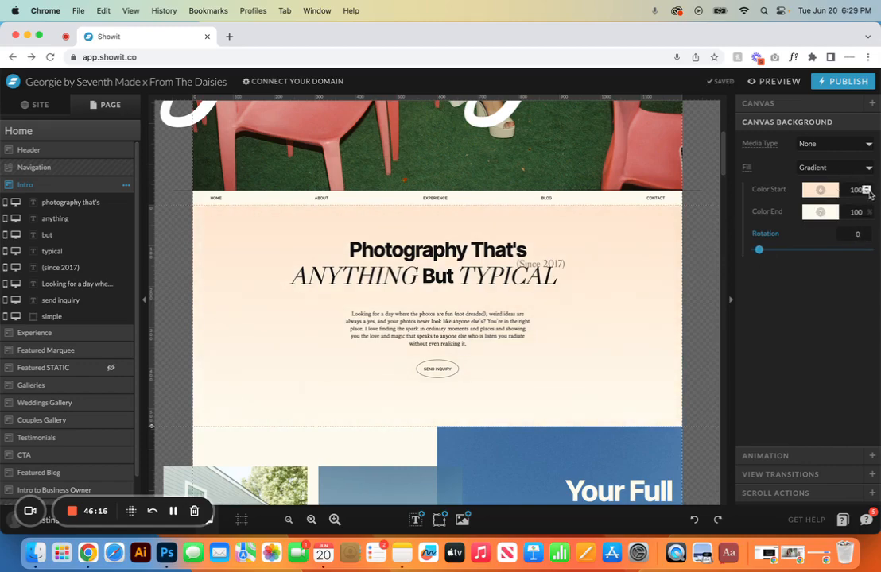
{"action": "left_click", "coordinate": [867, 193]}
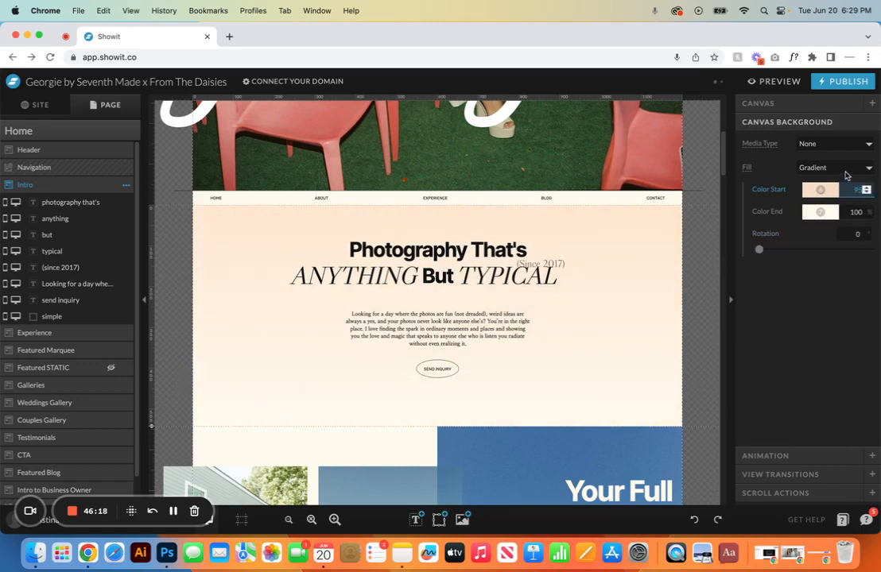
- Switch the Intro canvas to a solid color fill, trying white before choosing the cream palette color 7
{"action": "left_click", "coordinate": [845, 170]}
{"action": "left_click", "coordinate": [853, 161]}
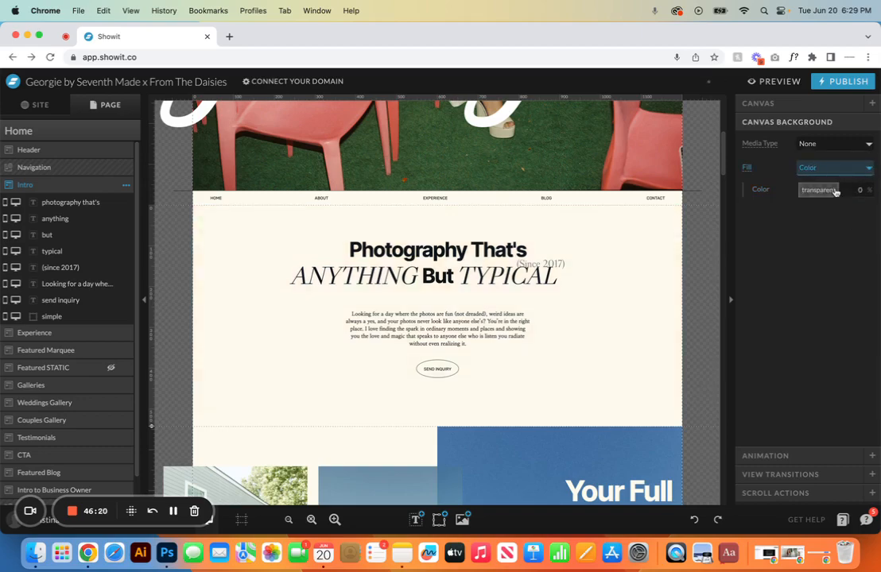
{"action": "left_click", "coordinate": [836, 192]}
{"action": "left_click", "coordinate": [848, 206]}
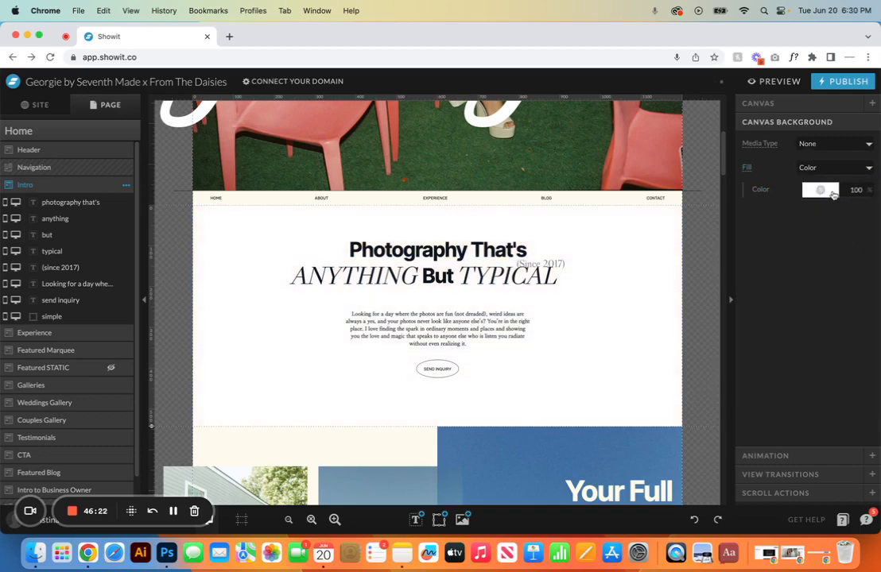
{"action": "left_click", "coordinate": [833, 194]}
{"action": "left_click", "coordinate": [836, 220]}
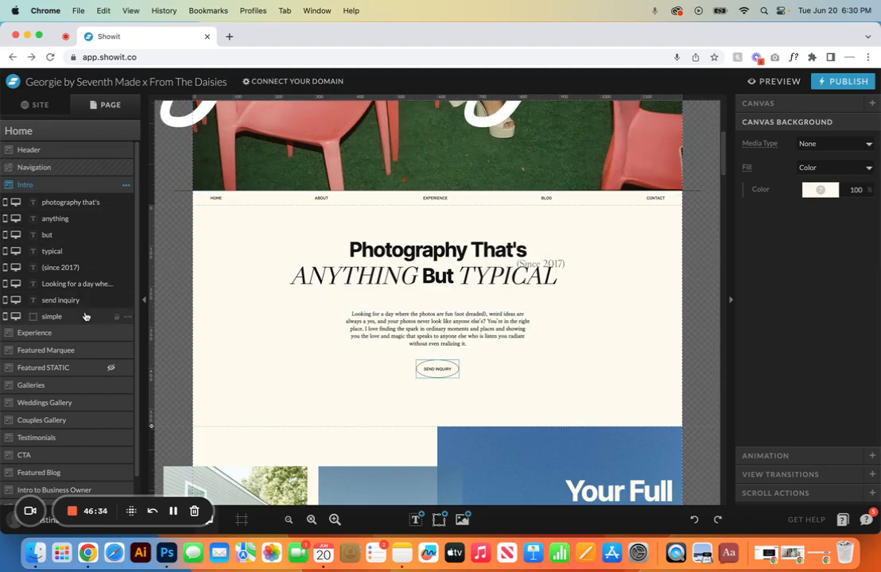
- Select the Experience canvas and hide it on both desktop and mobile
{"action": "scroll", "coordinate": [86, 317], "scroll_direction": "down", "scroll_amount": 1}
{"action": "scroll", "coordinate": [84, 315], "scroll_direction": "up", "scroll_amount": 1}
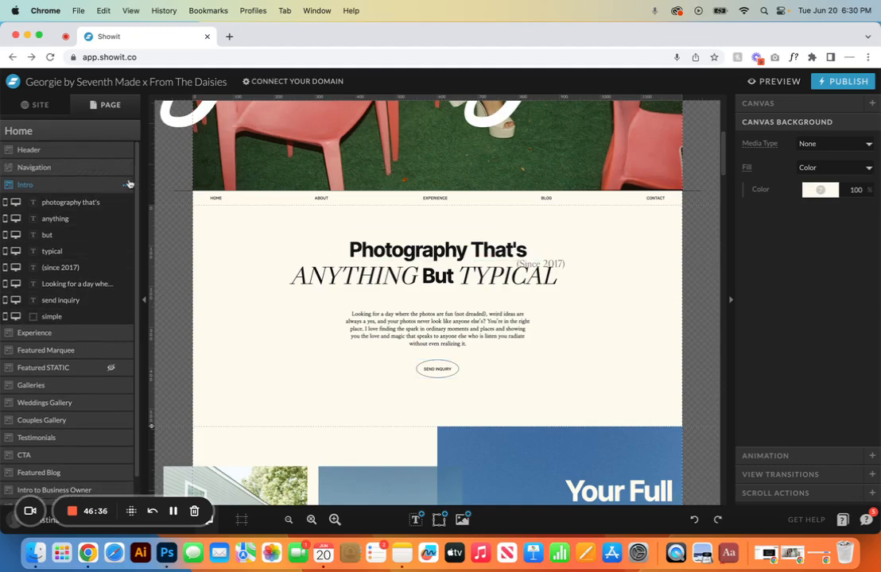
{"action": "left_click", "coordinate": [84, 333]}
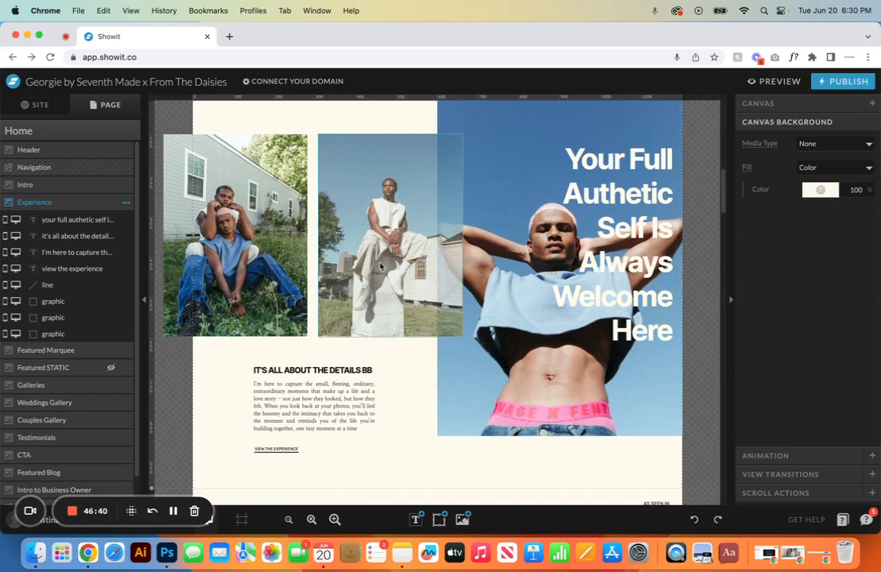
{"action": "left_click", "coordinate": [127, 205]}
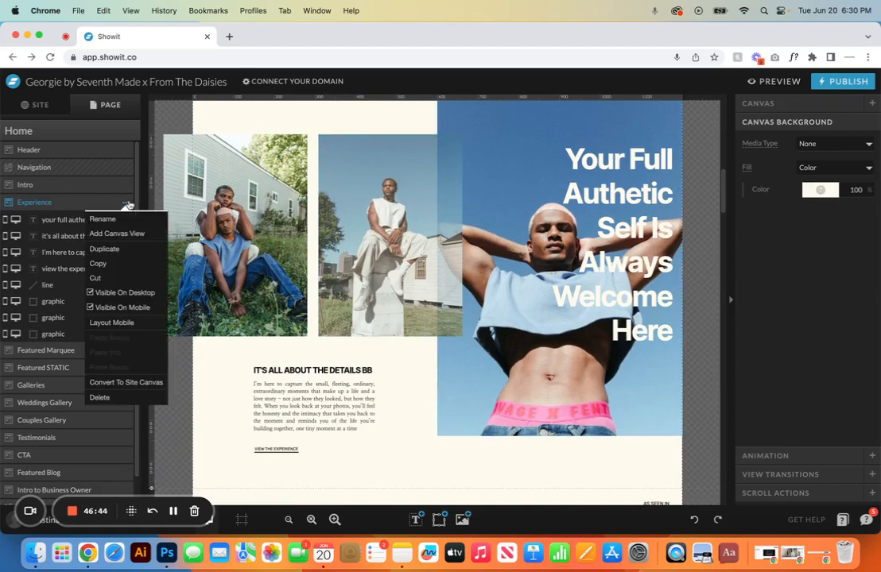
{"action": "left_click", "coordinate": [119, 293]}
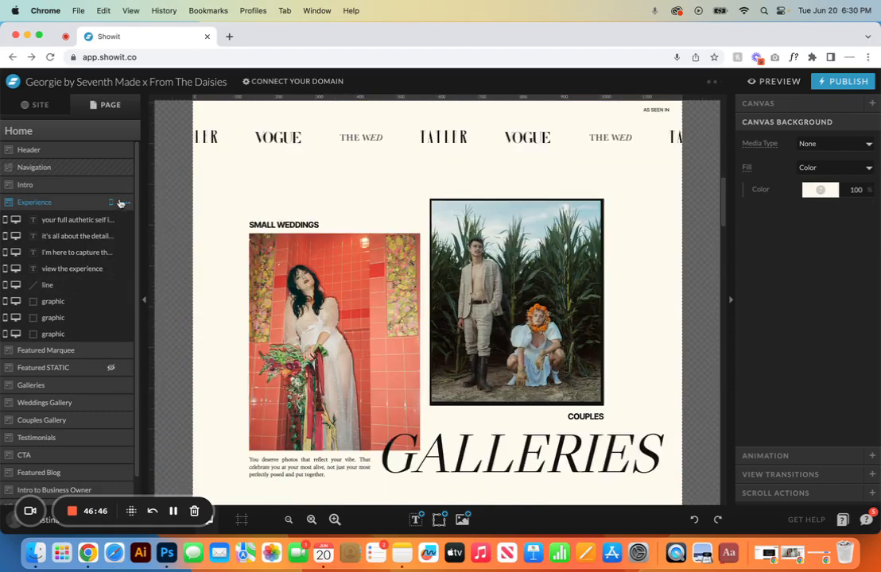
{"action": "left_click", "coordinate": [127, 204]}
{"action": "left_click", "coordinate": [96, 308]}
- Check the page without the Experience canvas, then make that canvas visible on desktop and mobile again
{"action": "scroll", "coordinate": [256, 210], "scroll_direction": "up", "scroll_amount": 5}
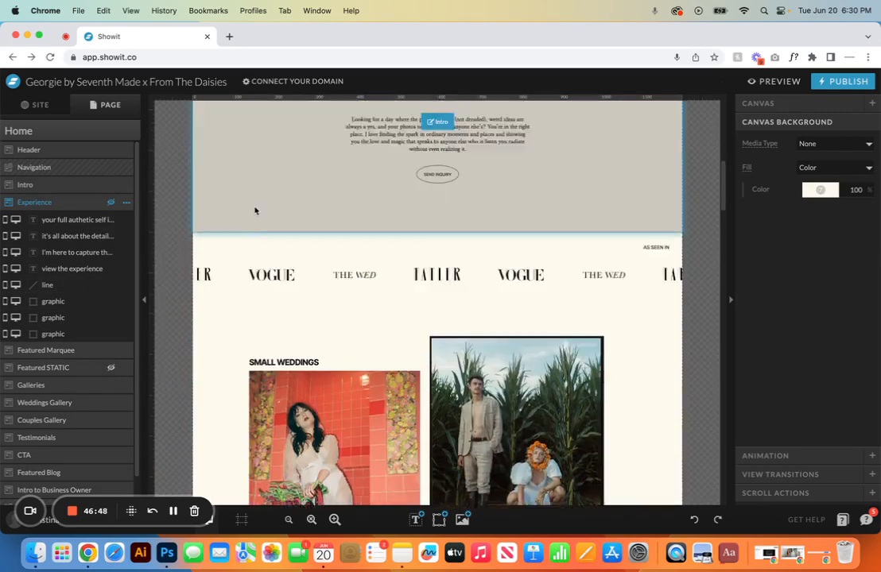
{"action": "scroll", "coordinate": [255, 211], "scroll_direction": "down", "scroll_amount": 5}
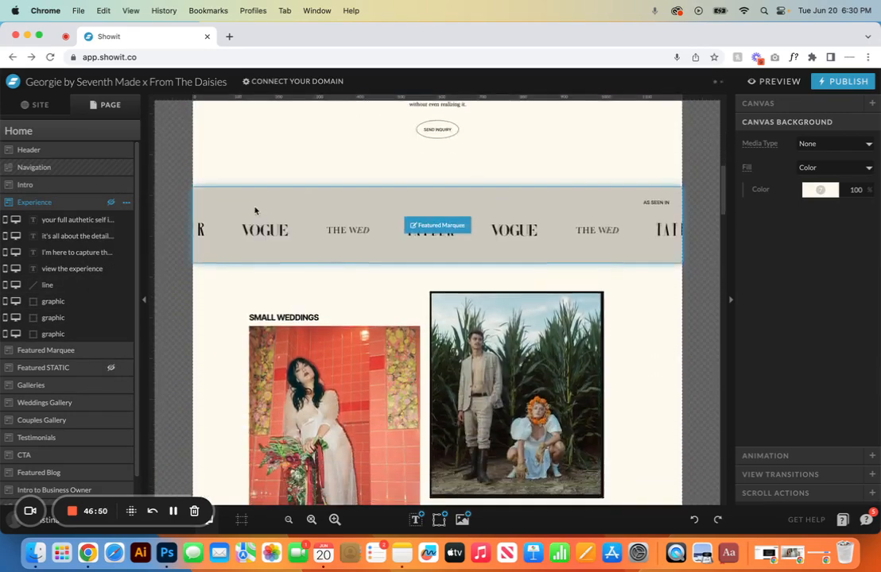
{"action": "scroll", "coordinate": [255, 210], "scroll_direction": "down", "scroll_amount": 3}
{"action": "scroll", "coordinate": [255, 211], "scroll_direction": "up", "scroll_amount": 8}
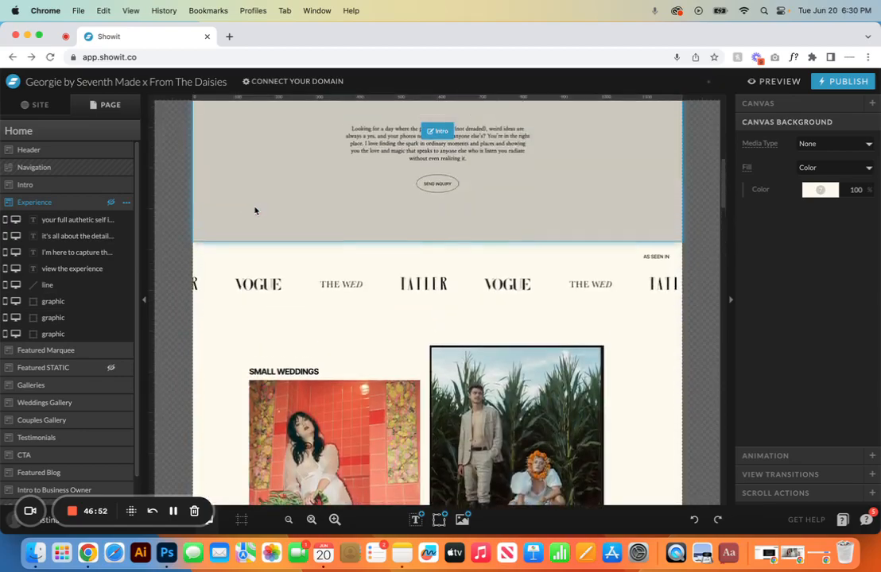
{"action": "scroll", "coordinate": [255, 212], "scroll_direction": "up", "scroll_amount": 3}
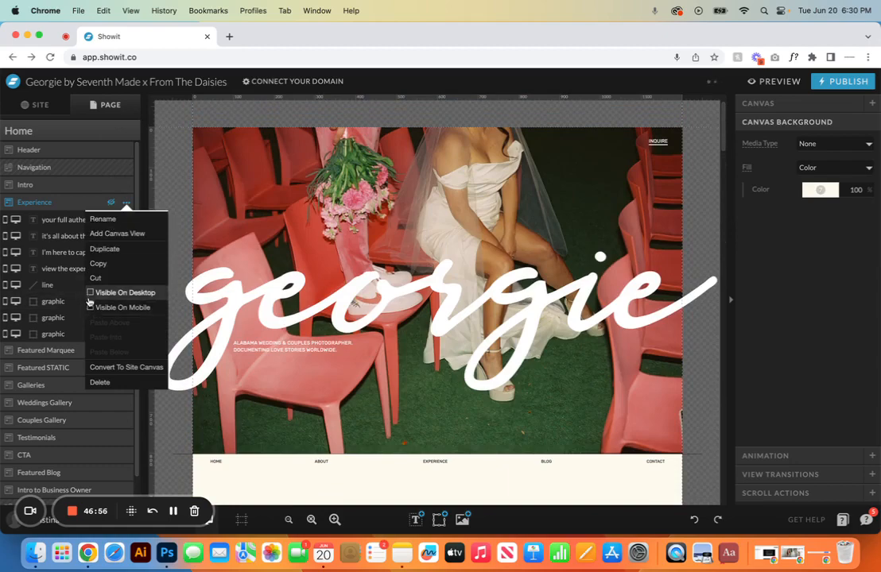
{"action": "left_click", "coordinate": [89, 293]}
{"action": "left_click", "coordinate": [126, 204]}
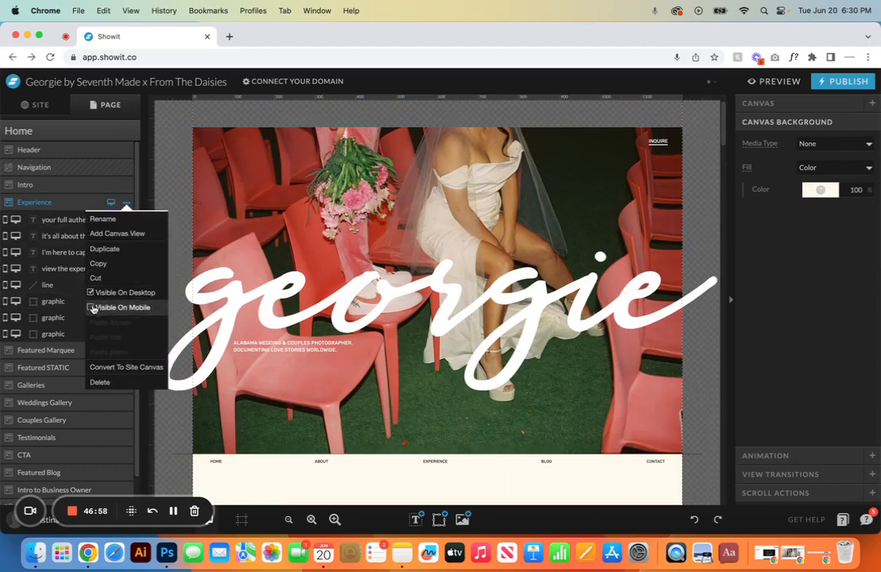
{"action": "left_click", "coordinate": [92, 307]}
{"action": "left_click", "coordinate": [126, 205]}
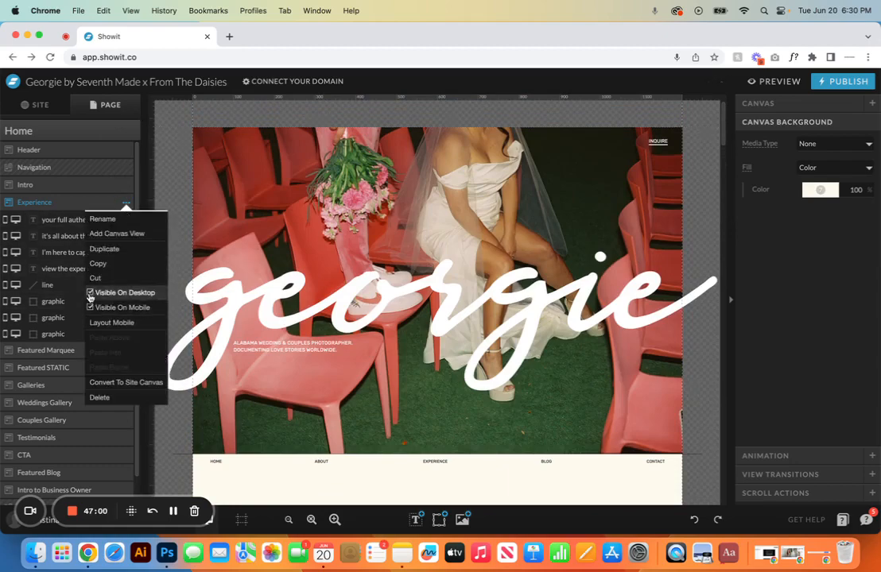
- Hide the Experience canvas on desktop and show it again, and do the same for its mobile visibility
{"action": "left_click", "coordinate": [92, 293]}
{"action": "left_click", "coordinate": [127, 203]}
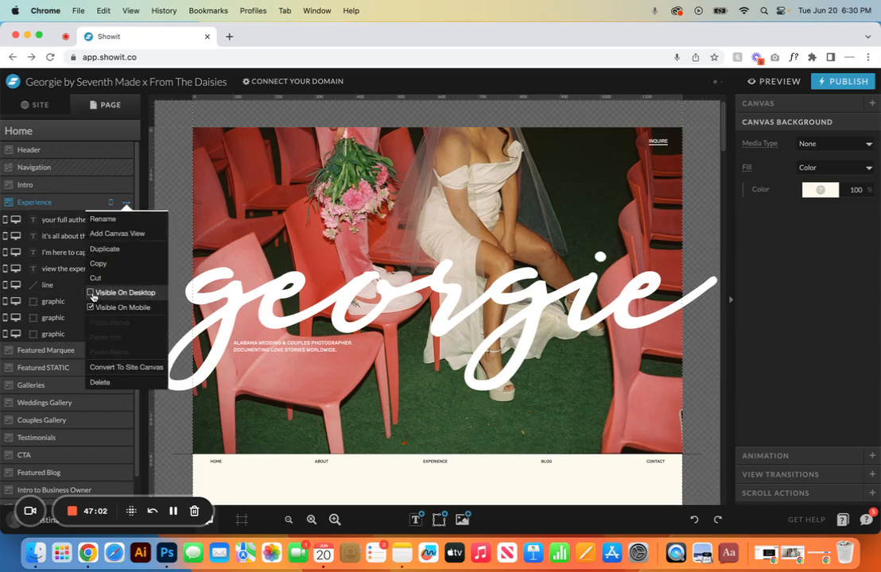
{"action": "left_click", "coordinate": [92, 292]}
{"action": "left_click", "coordinate": [127, 205]}
{"action": "left_click", "coordinate": [91, 311]}
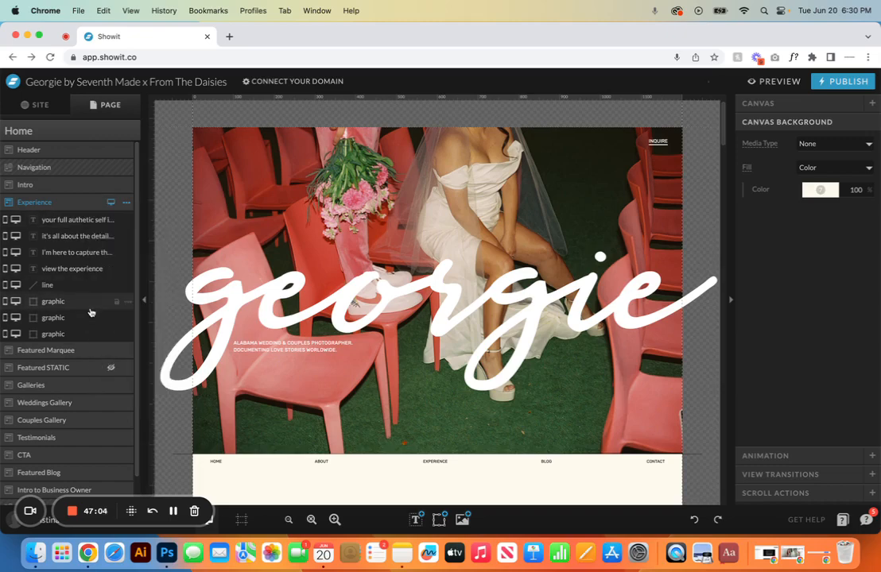
{"action": "left_click", "coordinate": [126, 203]}
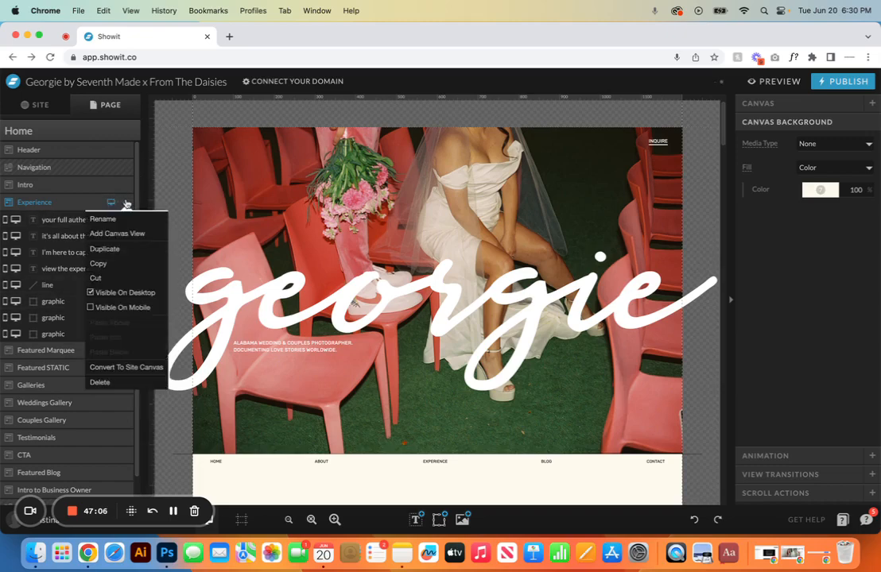
{"action": "left_click", "coordinate": [91, 306]}
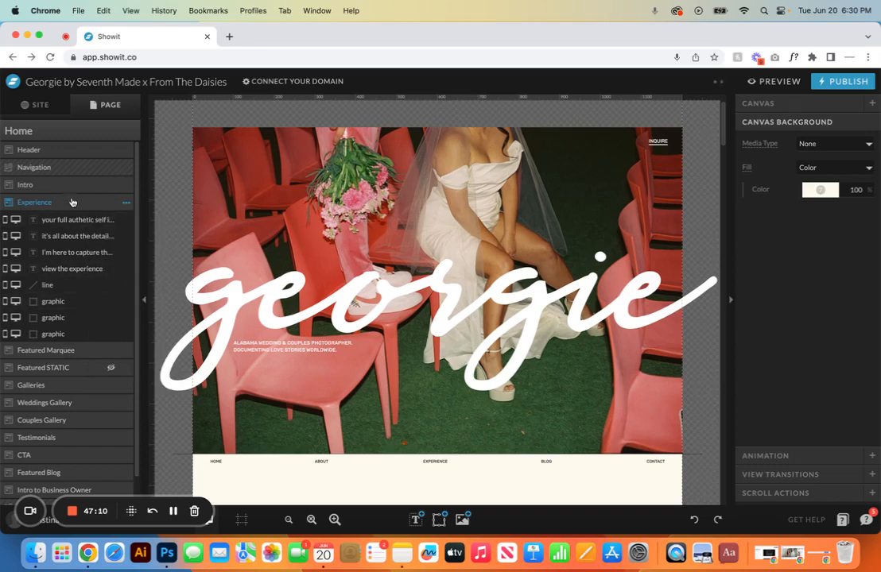
- Move the Experience canvas below Featured Marquee and return it to its place directly below Intro
{"action": "left_click_drag", "start_coordinate": [72, 201], "coordinate": [80, 353]}
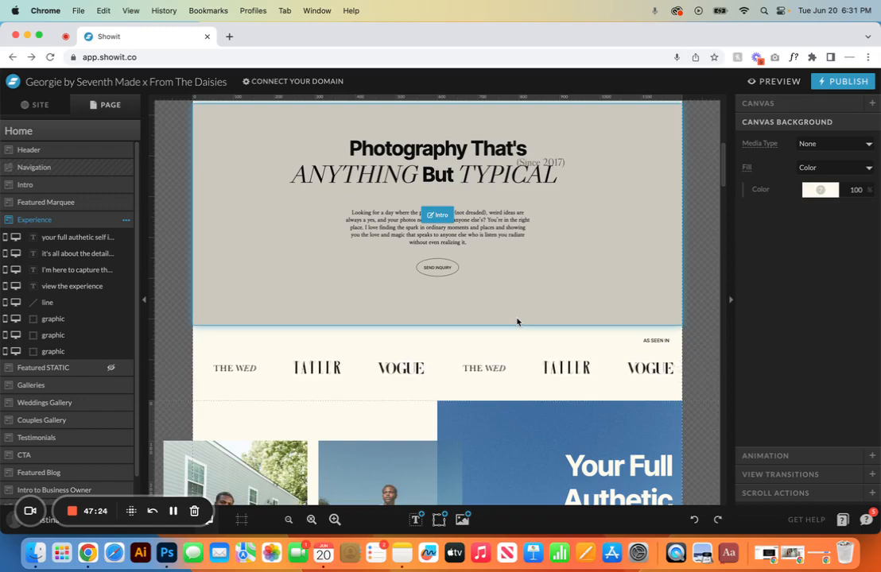
{"action": "left_click_drag", "start_coordinate": [80, 219], "coordinate": [79, 205]}
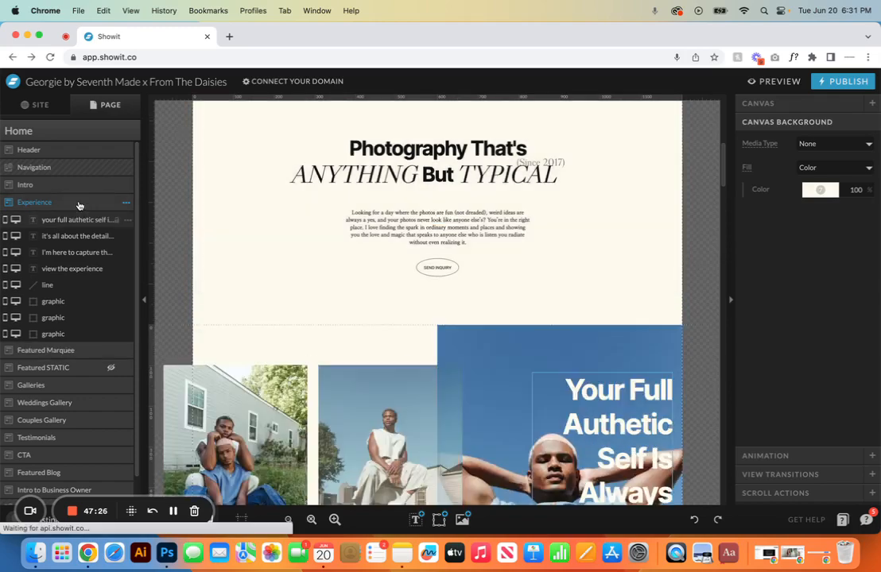
- Add a blank canvas to the Home page and place it between the Experience and Featured Marquee canvases
{"action": "left_click", "coordinate": [66, 131]}
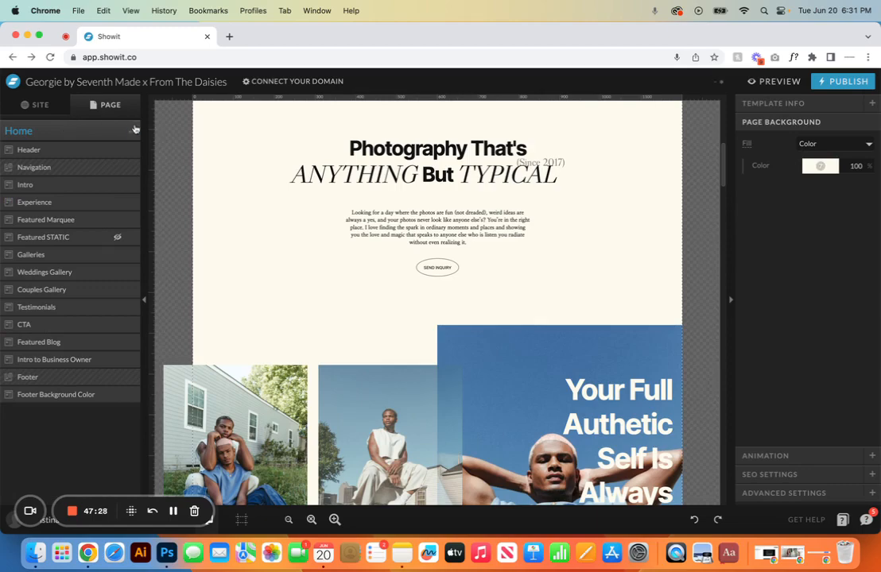
{"action": "left_click", "coordinate": [135, 131]}
{"action": "left_click", "coordinate": [65, 132]}
{"action": "left_click", "coordinate": [134, 132]}
{"action": "left_click", "coordinate": [127, 162]}
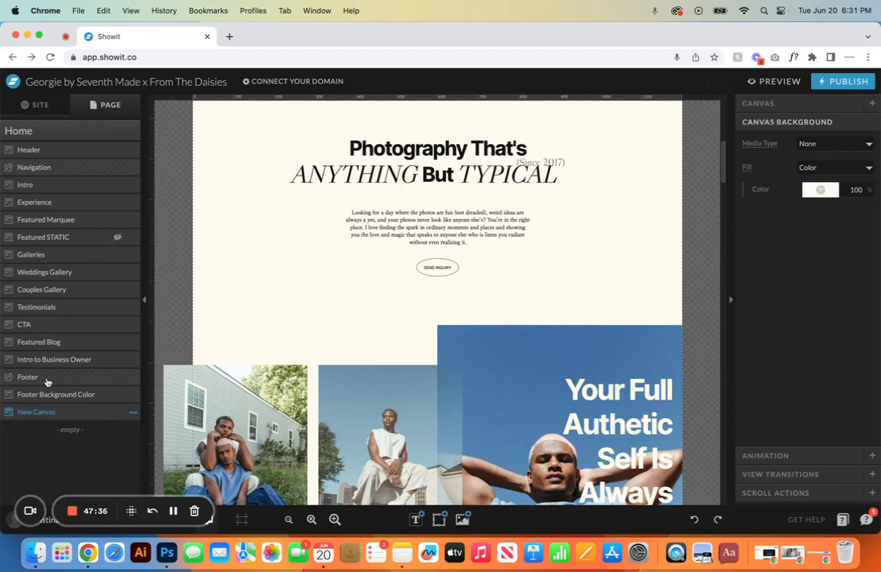
{"action": "left_click", "coordinate": [62, 413]}
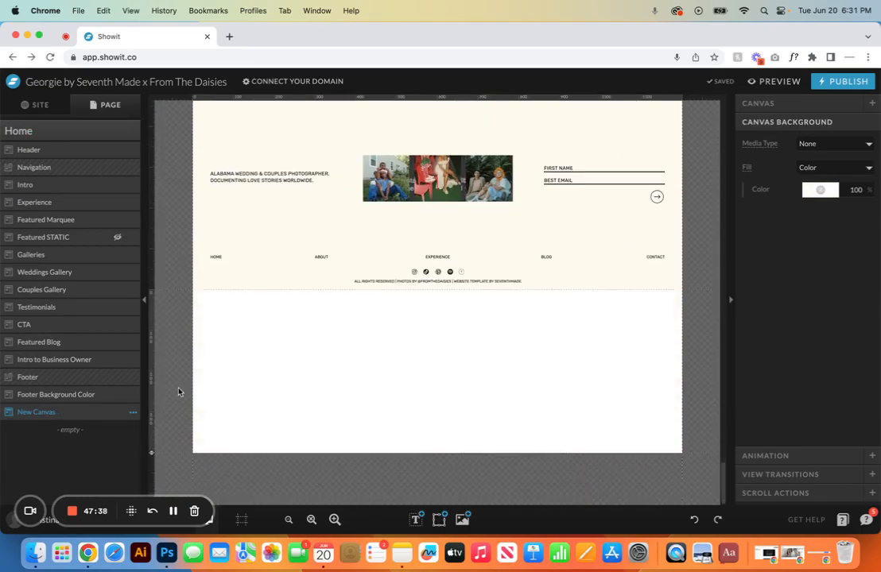
{"action": "left_click_drag", "start_coordinate": [68, 415], "coordinate": [75, 227]}
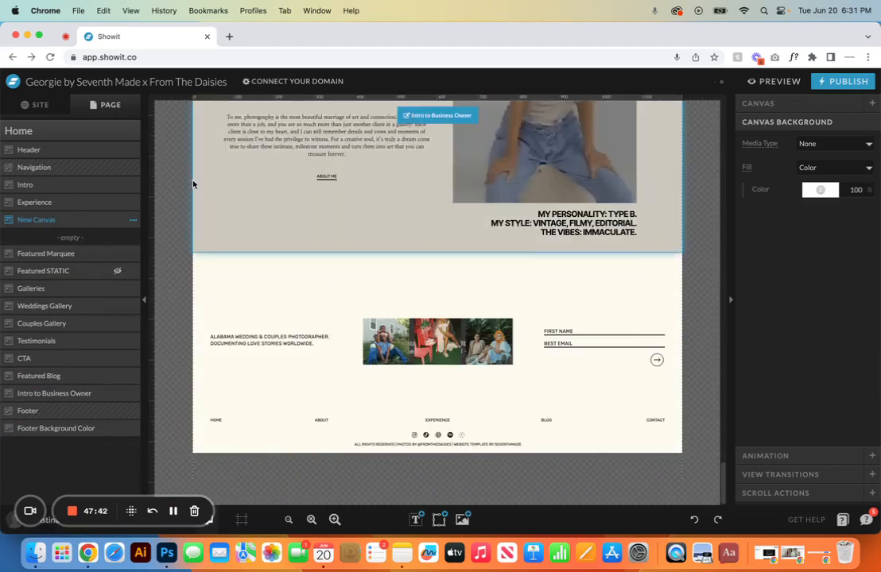
- Look through the page's canvases, examining the Galleries, Weddings Gallery and Couples Gallery sections
{"action": "scroll", "coordinate": [340, 191], "scroll_direction": "up", "scroll_amount": 15}
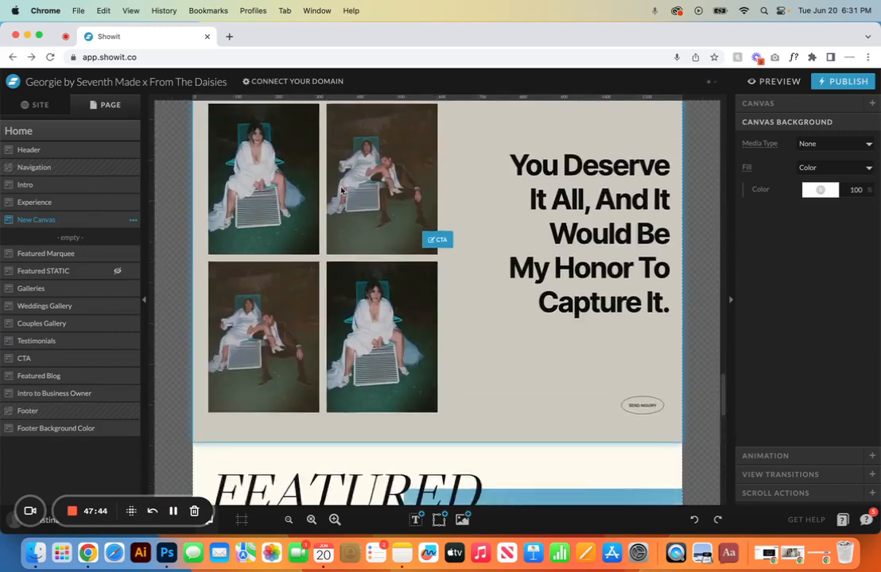
{"action": "scroll", "coordinate": [340, 191], "scroll_direction": "up", "scroll_amount": 15}
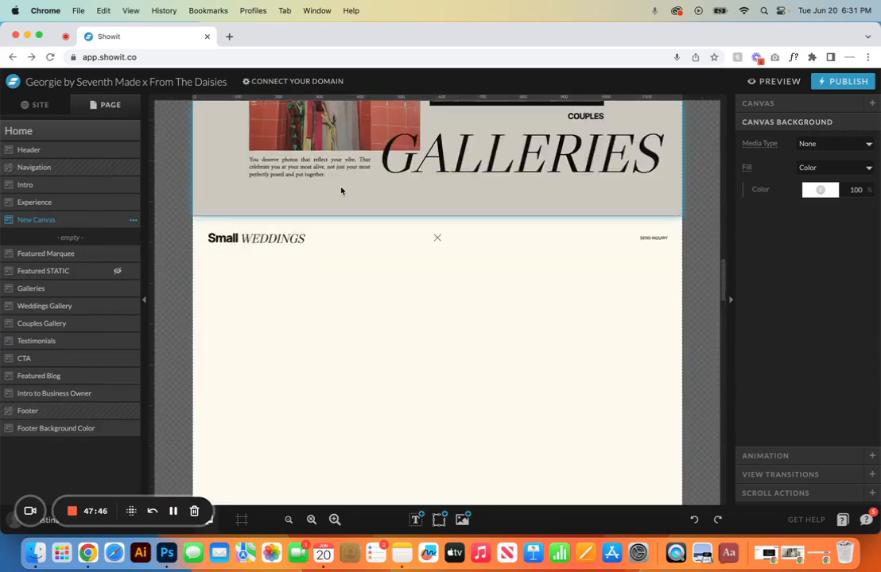
{"action": "scroll", "coordinate": [341, 191], "scroll_direction": "up", "scroll_amount": 3}
{"action": "left_click", "coordinate": [221, 230]}
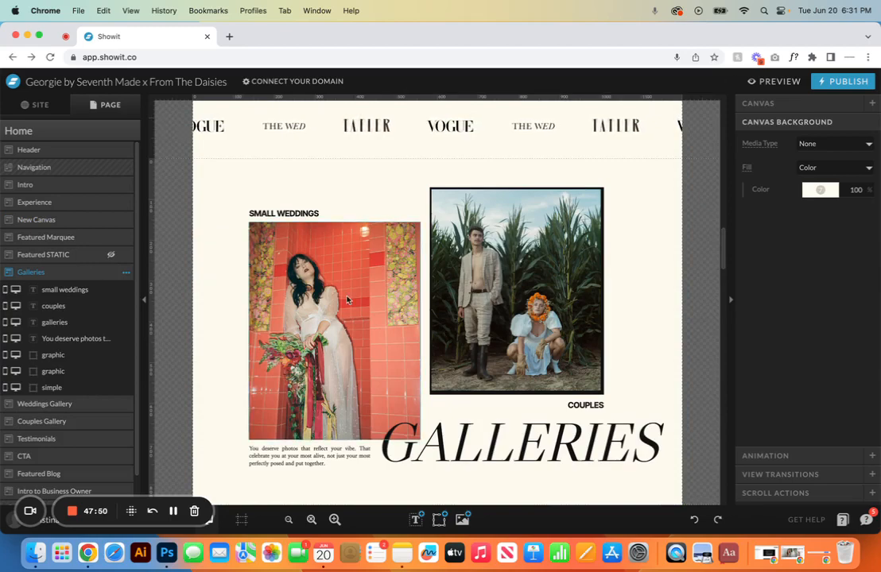
{"action": "scroll", "coordinate": [346, 300], "scroll_direction": "down", "scroll_amount": 3}
{"action": "scroll", "coordinate": [347, 299], "scroll_direction": "down", "scroll_amount": 5}
{"action": "scroll", "coordinate": [348, 298], "scroll_direction": "up", "scroll_amount": 2}
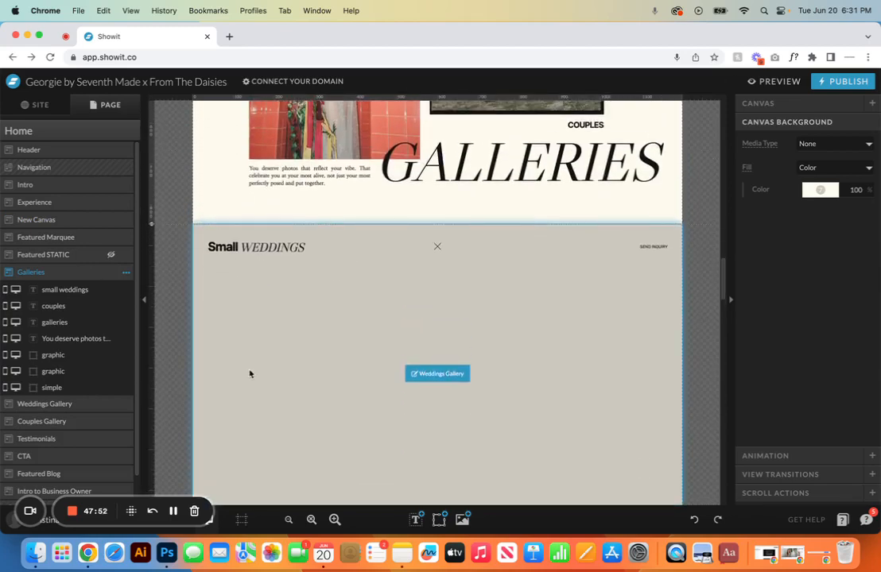
{"action": "scroll", "coordinate": [407, 307], "scroll_direction": "down", "scroll_amount": 5}
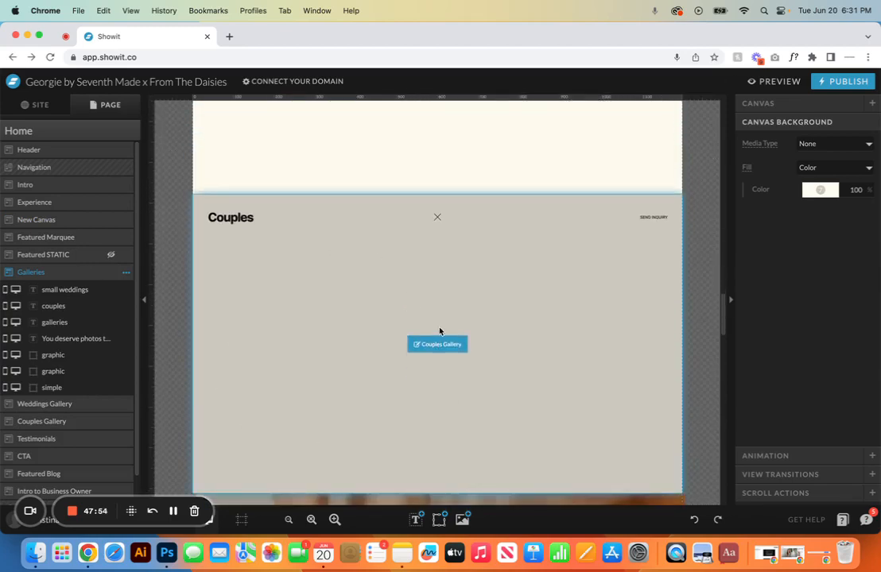
{"action": "scroll", "coordinate": [439, 330], "scroll_direction": "up", "scroll_amount": 10}
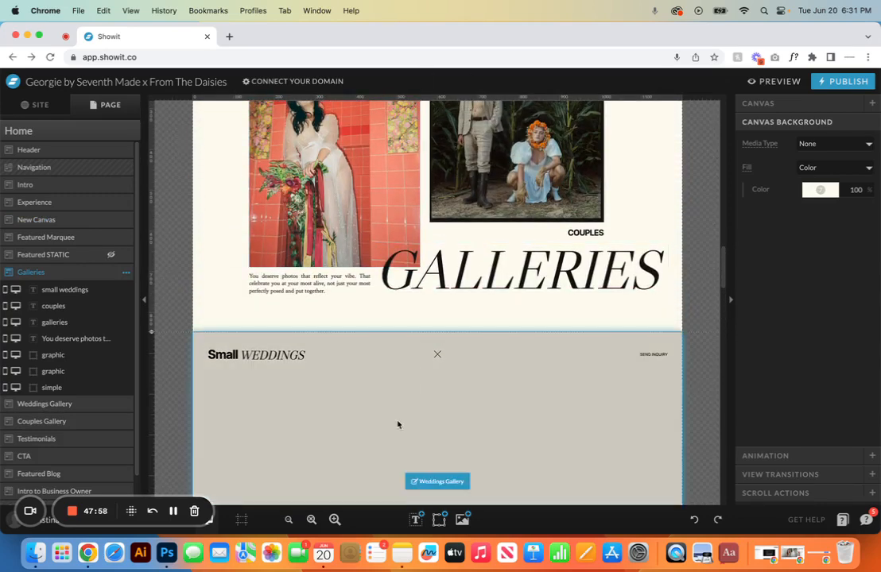
{"action": "scroll", "coordinate": [398, 433], "scroll_direction": "down", "scroll_amount": 5}
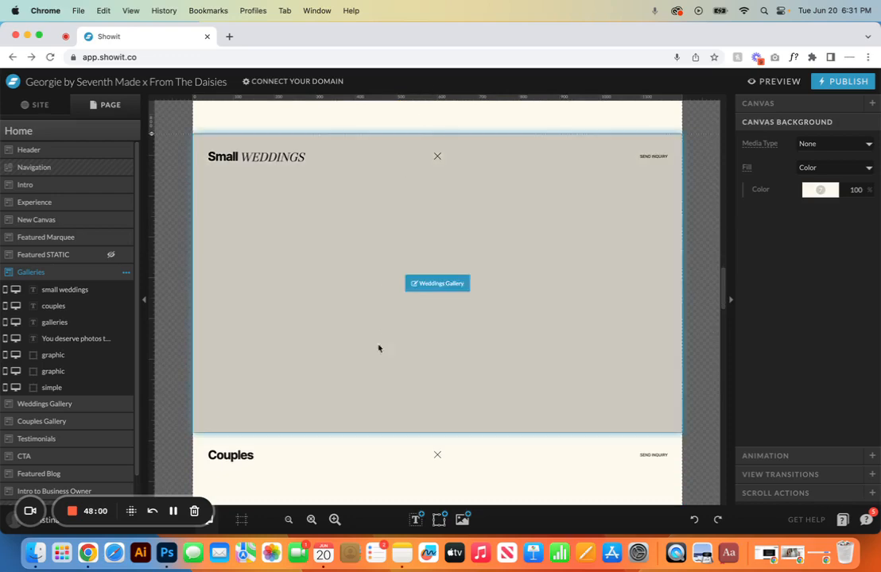
{"action": "scroll", "coordinate": [379, 439], "scroll_direction": "up", "scroll_amount": 4}
{"action": "scroll", "coordinate": [380, 439], "scroll_direction": "up", "scroll_amount": 5}
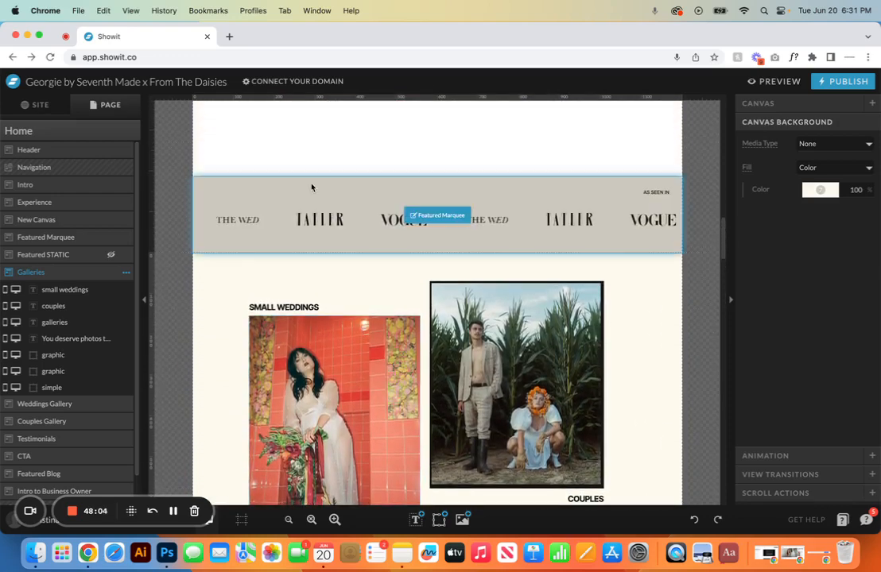
- Select the blank new canvas above Featured Marquee and make it taller by extending its lower edge
{"action": "left_click", "coordinate": [326, 132]}
{"action": "scroll", "coordinate": [325, 132], "scroll_direction": "up", "scroll_amount": 3}
{"action": "left_click", "coordinate": [294, 349]}
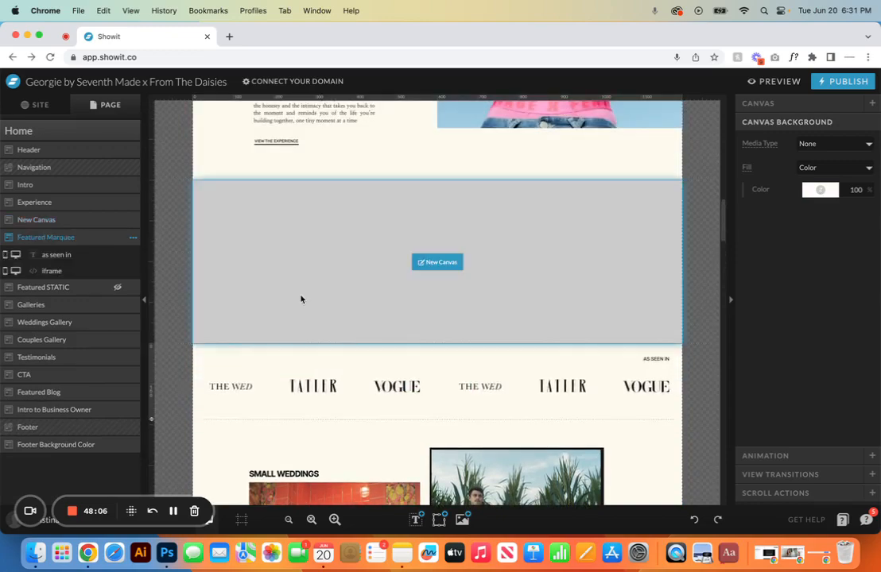
{"action": "left_click", "coordinate": [301, 299]}
{"action": "left_click_drag", "start_coordinate": [151, 378], "coordinate": [151, 463]}
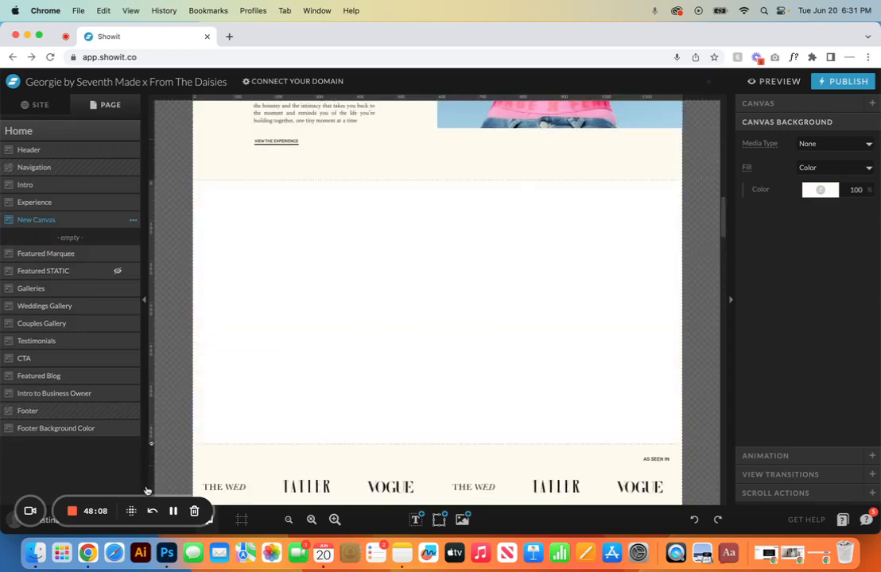
- Add a Title text element to the blank new canvas and delete it again
{"action": "mouse_move", "coordinate": [415, 518]}
{"action": "left_click", "coordinate": [420, 452]}
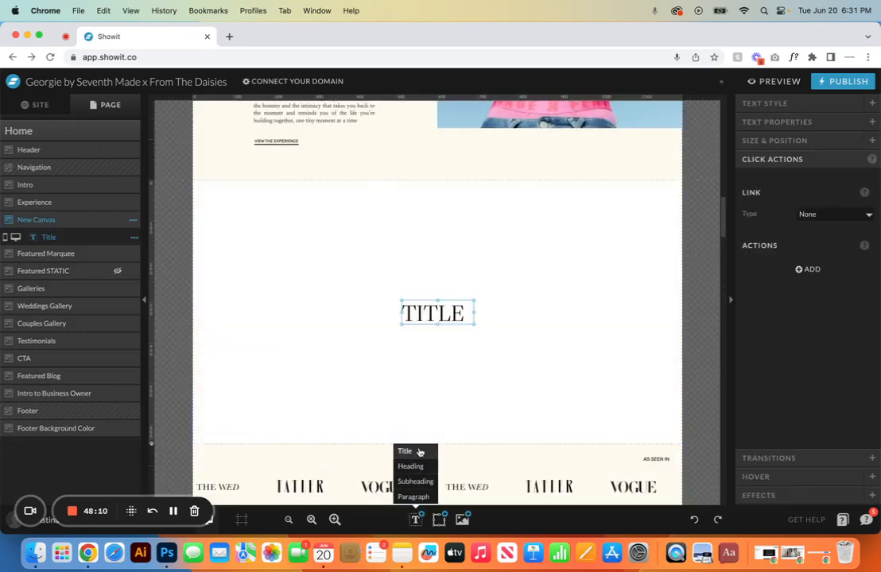
{"action": "key", "text": "Delete"}
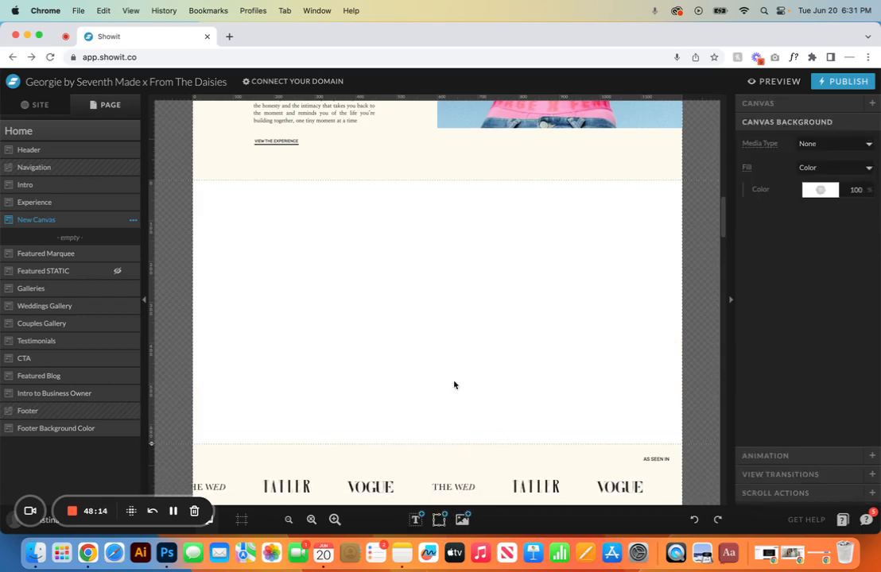
- Insert the image fromthedaisies 122-20.jpg from the Example Georgie folder into the new canvas and delete it again
{"action": "left_click", "coordinate": [461, 520]}
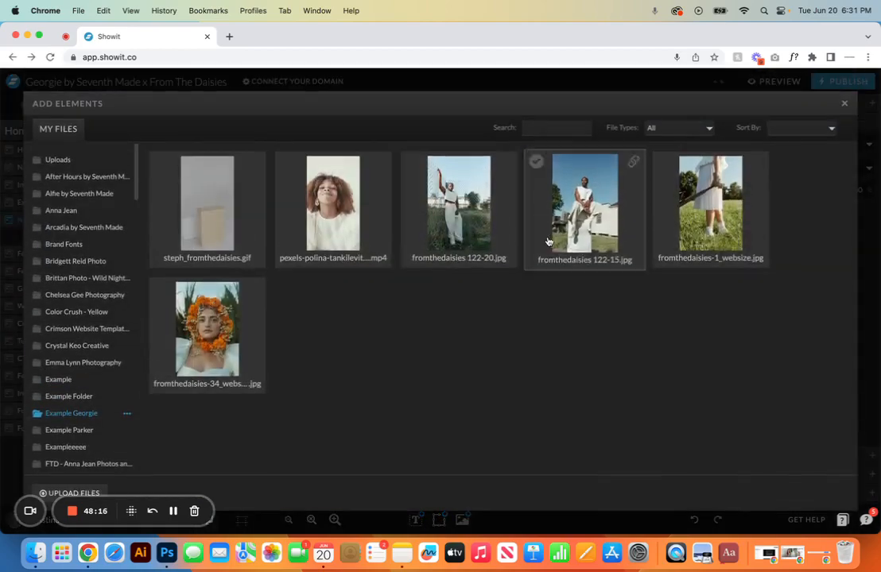
{"action": "left_click", "coordinate": [452, 204]}
{"action": "left_click", "coordinate": [803, 494]}
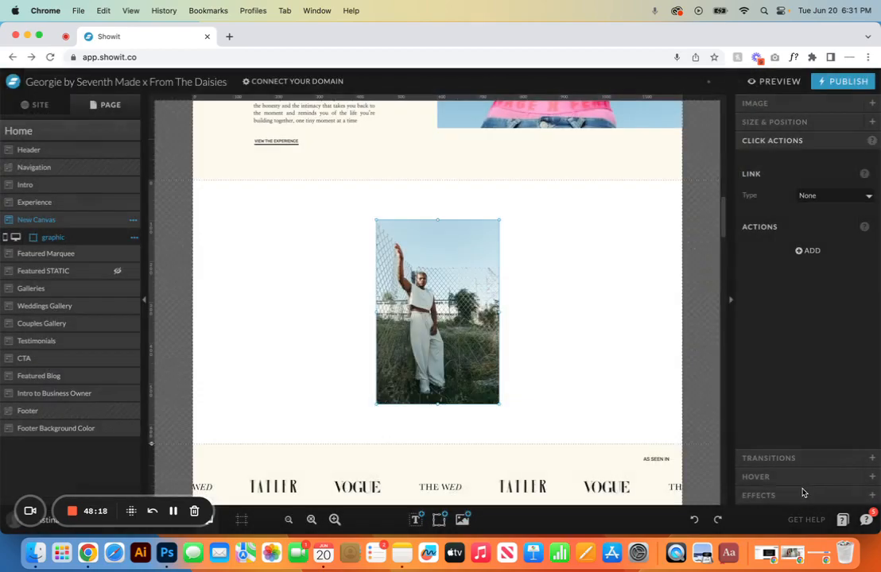
{"action": "key", "text": "Delete"}
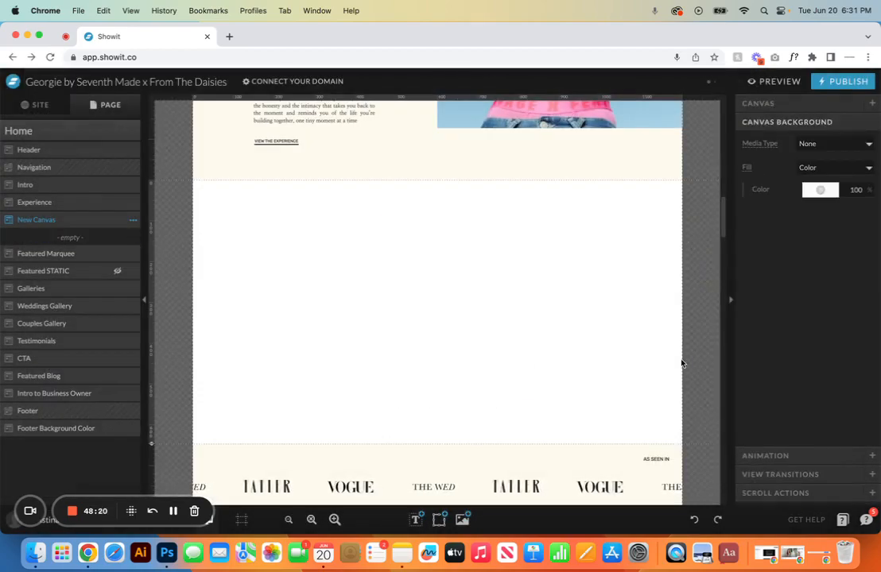
- Delete the blank new canvas from the Home page
{"action": "left_click", "coordinate": [133, 222]}
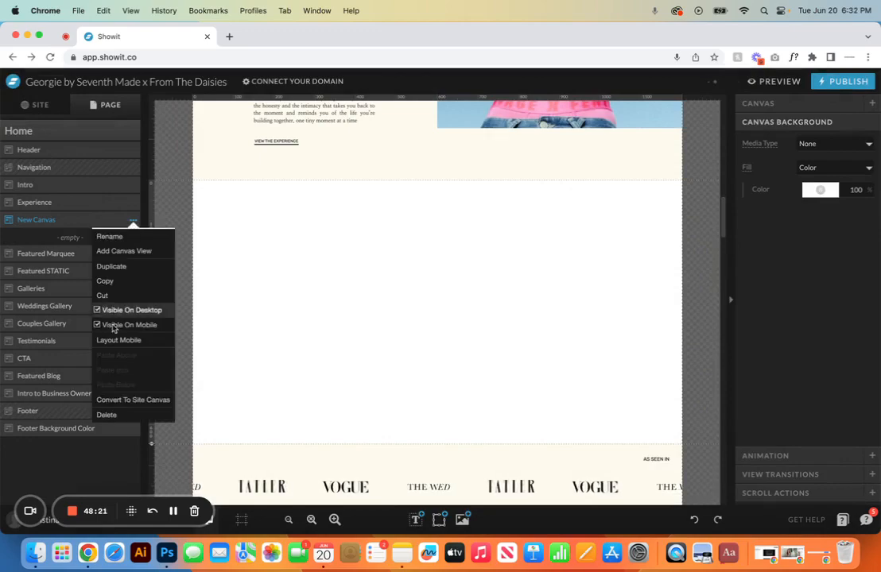
{"action": "left_click", "coordinate": [106, 415]}
- Browse the current site's About page canvases, including Header, Intro and Fun Facts, and add its CTA canvas to the Home page
{"action": "left_click", "coordinate": [80, 130]}
{"action": "left_click", "coordinate": [133, 132]}
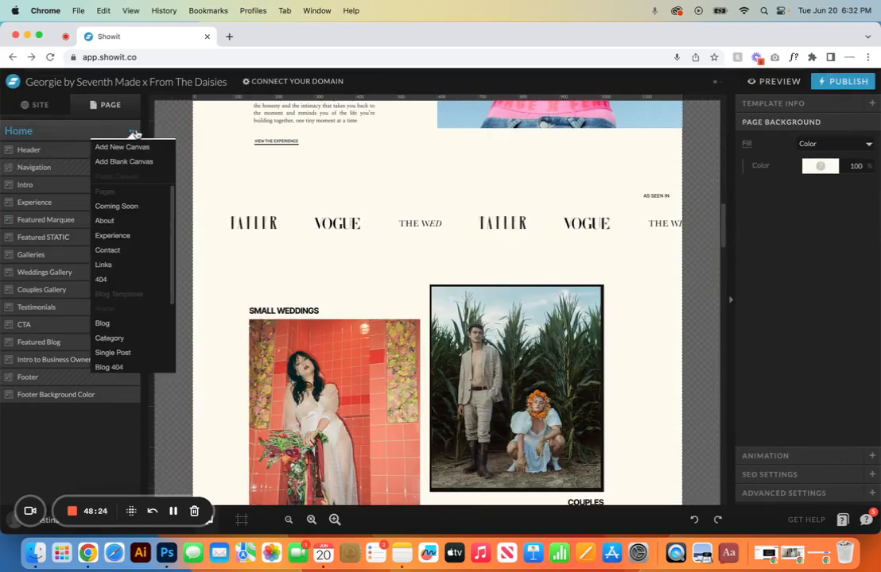
{"action": "left_click", "coordinate": [114, 147]}
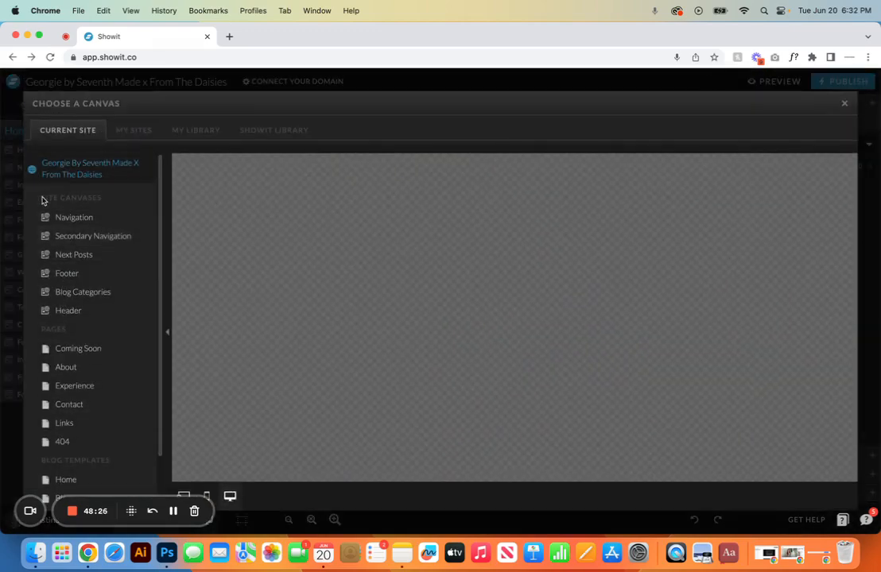
{"action": "scroll", "coordinate": [56, 310], "scroll_direction": "down", "scroll_amount": 3}
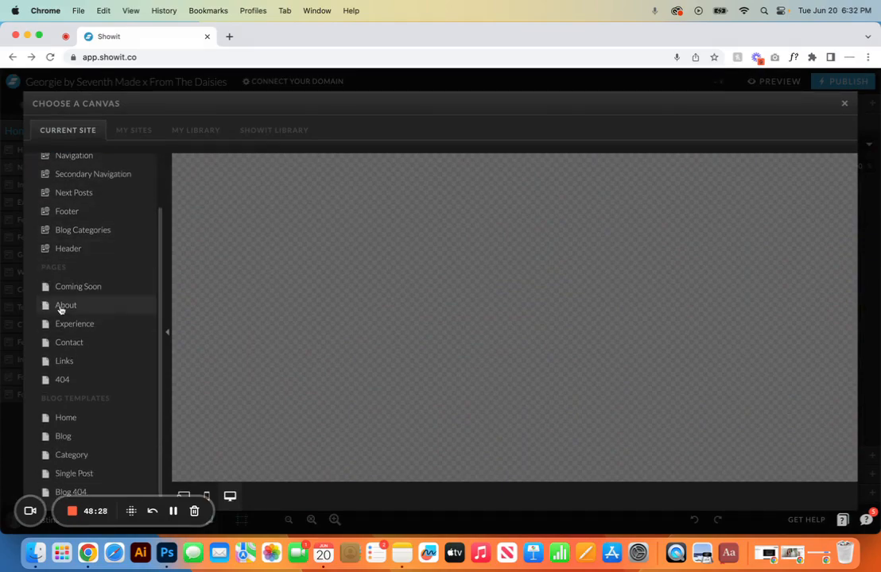
{"action": "left_click", "coordinate": [62, 306]}
{"action": "left_click", "coordinate": [80, 375]}
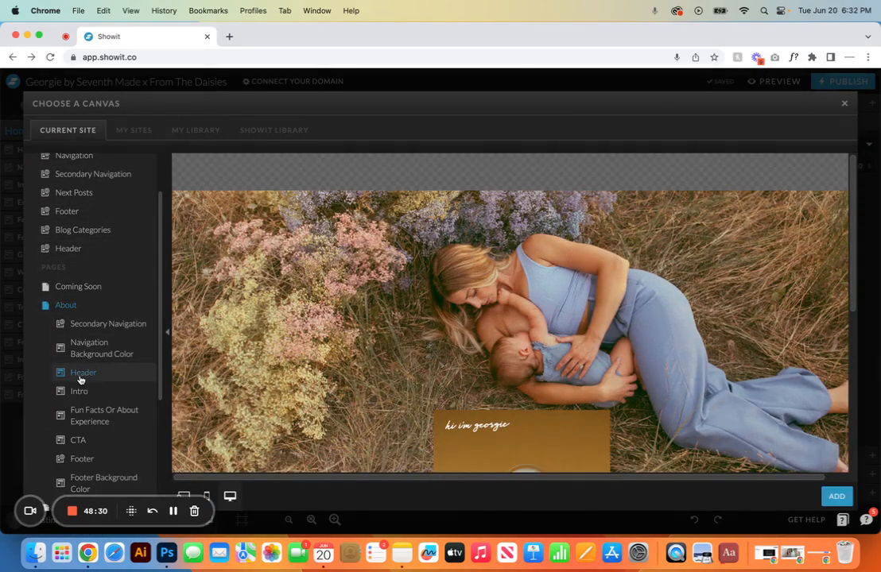
{"action": "left_click", "coordinate": [78, 391]}
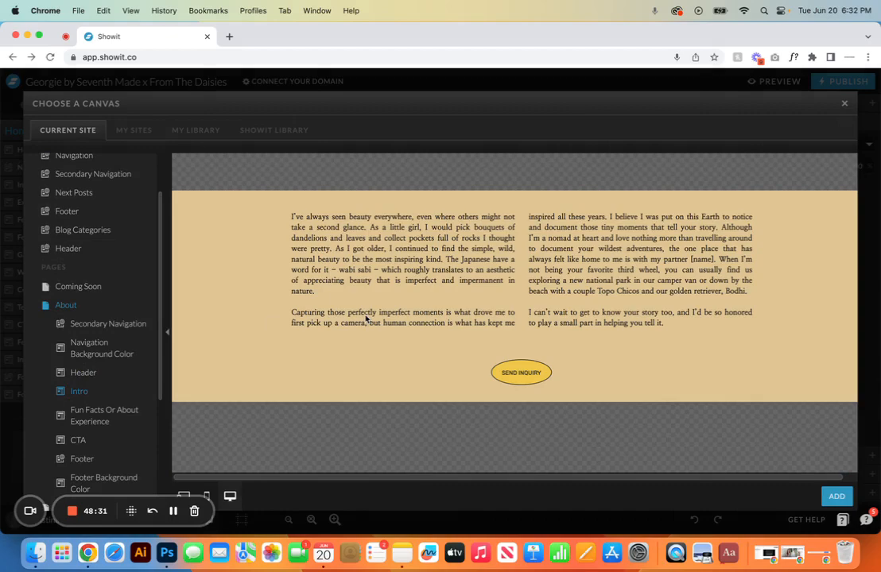
{"action": "left_click", "coordinate": [120, 411]}
{"action": "left_click", "coordinate": [87, 441]}
{"action": "scroll", "coordinate": [499, 281], "scroll_direction": "down", "scroll_amount": 5}
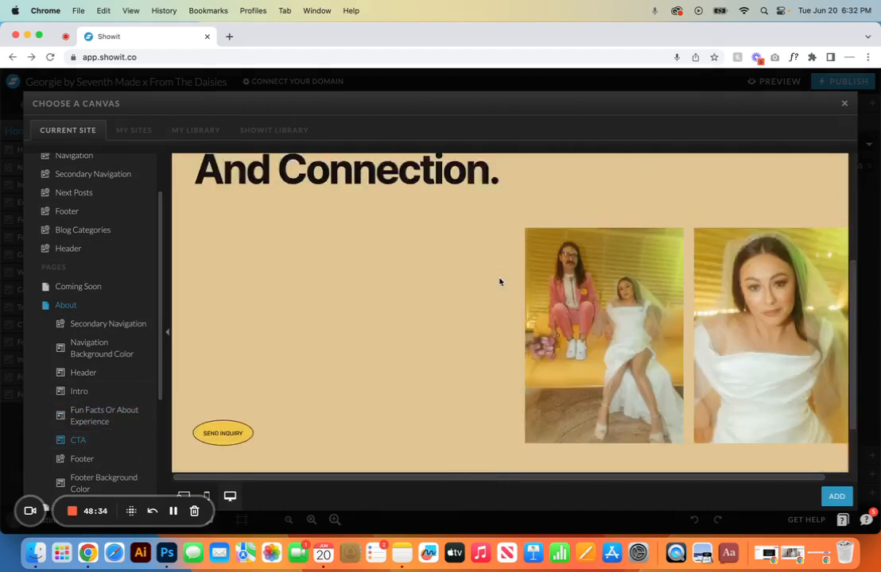
{"action": "left_click", "coordinate": [836, 496]}
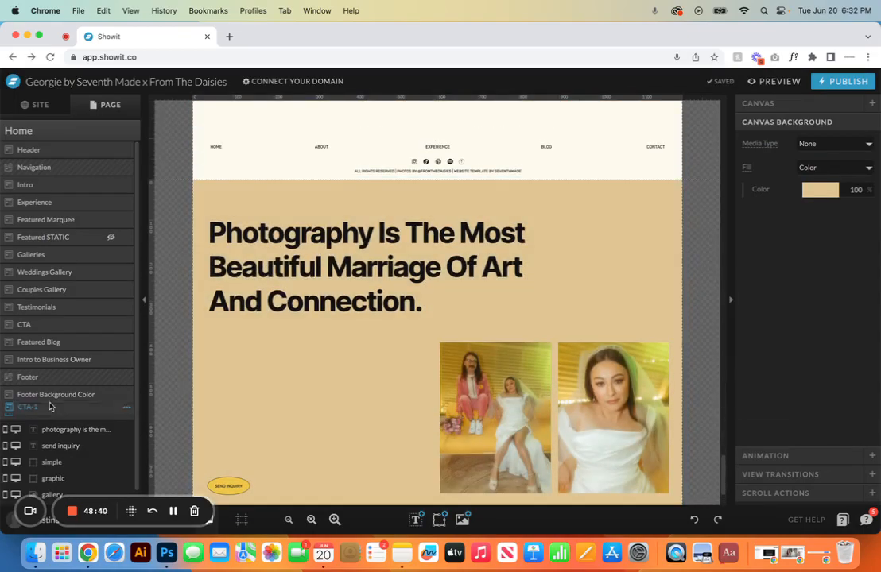
- Move the added CTA canvas between Intro to Business Owner and Footer, and set its background to the cream palette color 7
{"action": "left_click_drag", "start_coordinate": [49, 406], "coordinate": [47, 369]}
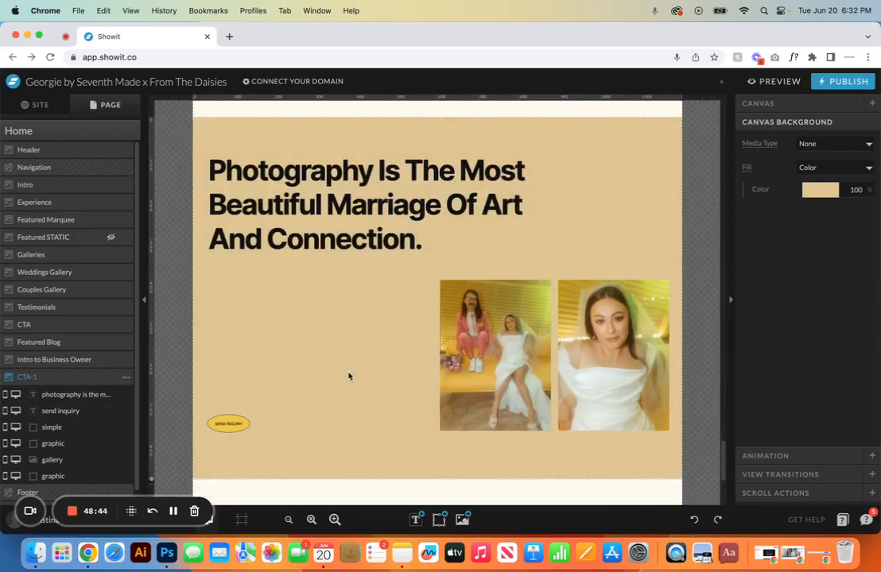
{"action": "left_click", "coordinate": [817, 190]}
{"action": "left_click", "coordinate": [839, 227]}
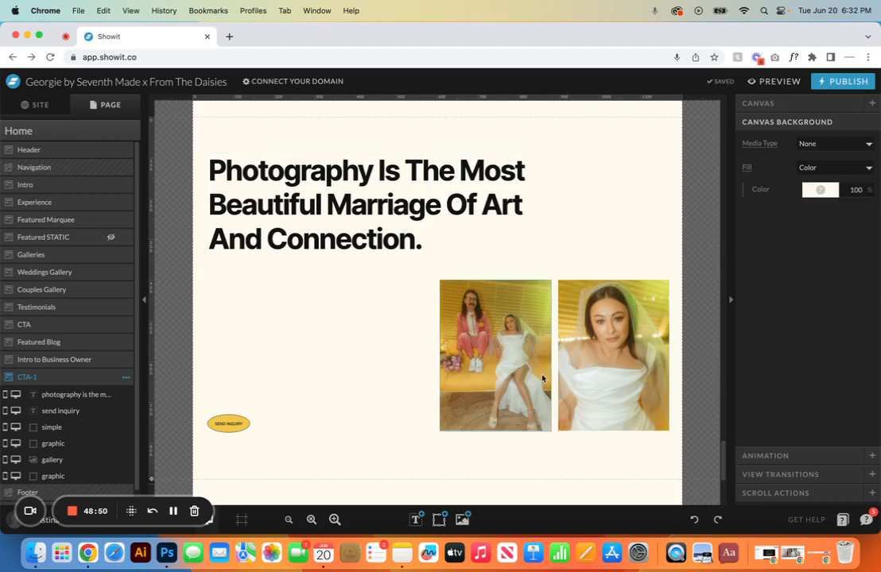
- Delete the reused CTA-1 canvas from the Home page
{"action": "left_click", "coordinate": [125, 381]}
{"action": "left_click", "coordinate": [119, 360]}
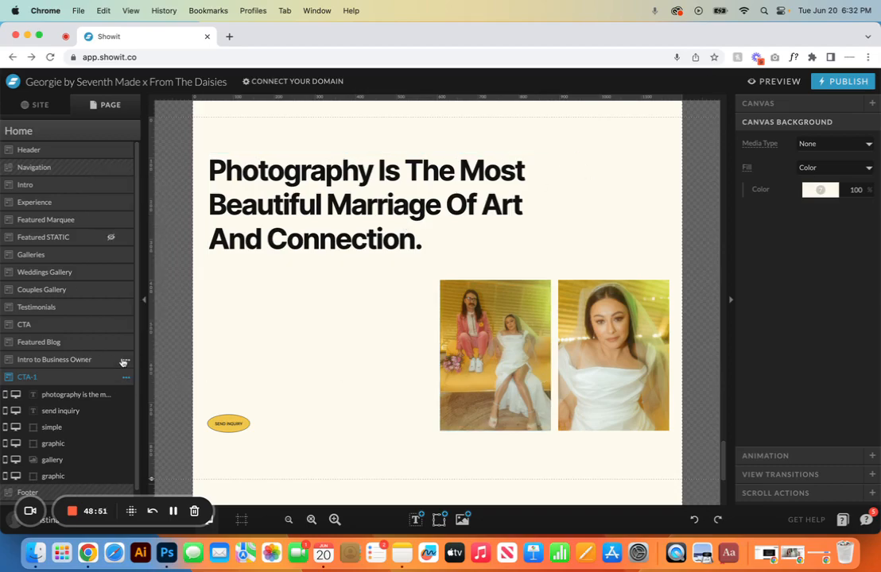
- Start adding a new canvas to the Home page and browse the other owned sites to the Anna Jean By Seventh Made site's pages
{"action": "left_click", "coordinate": [134, 131]}
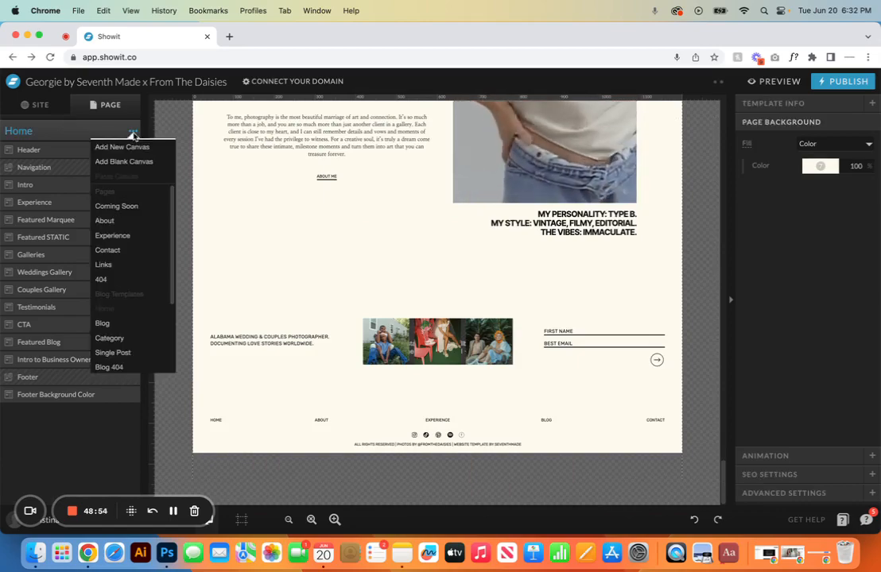
{"action": "left_click", "coordinate": [128, 147]}
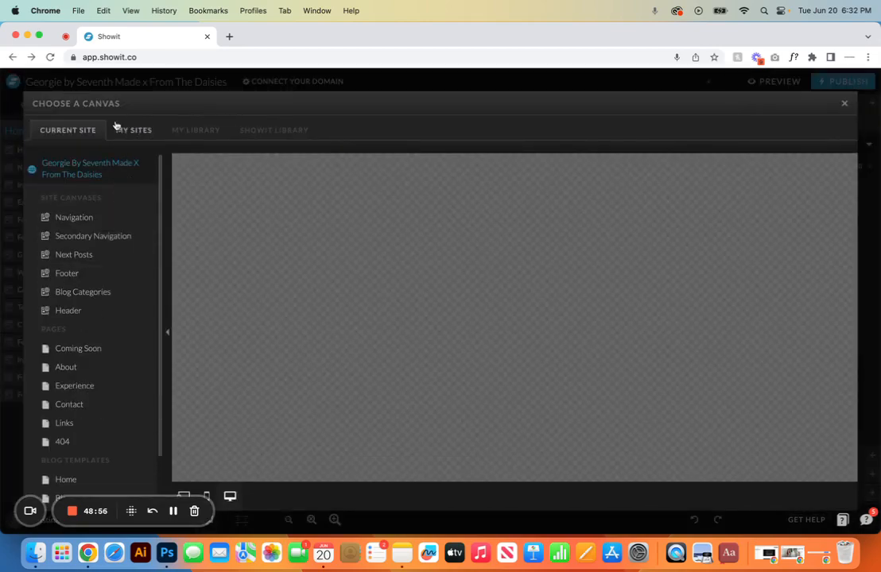
{"action": "left_click", "coordinate": [137, 130]}
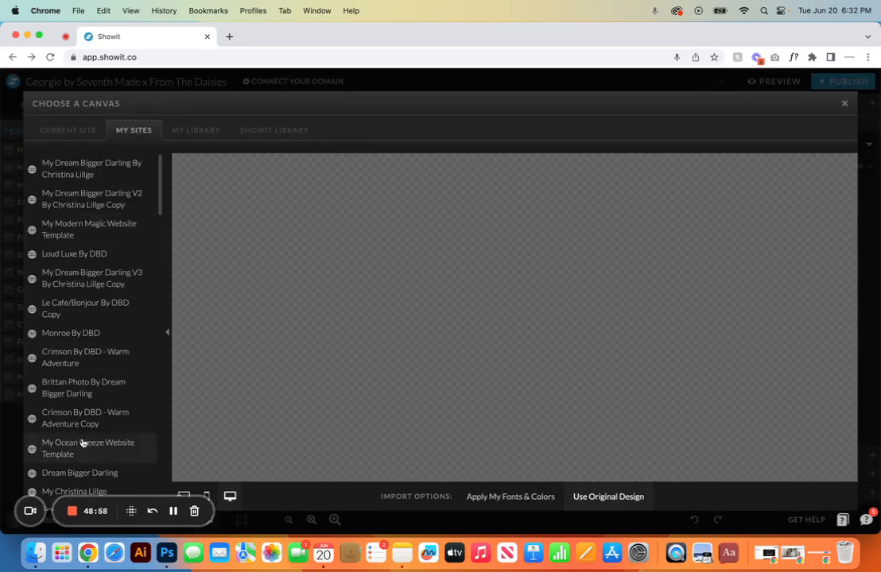
{"action": "scroll", "coordinate": [81, 435], "scroll_direction": "down", "scroll_amount": 5}
{"action": "scroll", "coordinate": [79, 429], "scroll_direction": "down", "scroll_amount": 10}
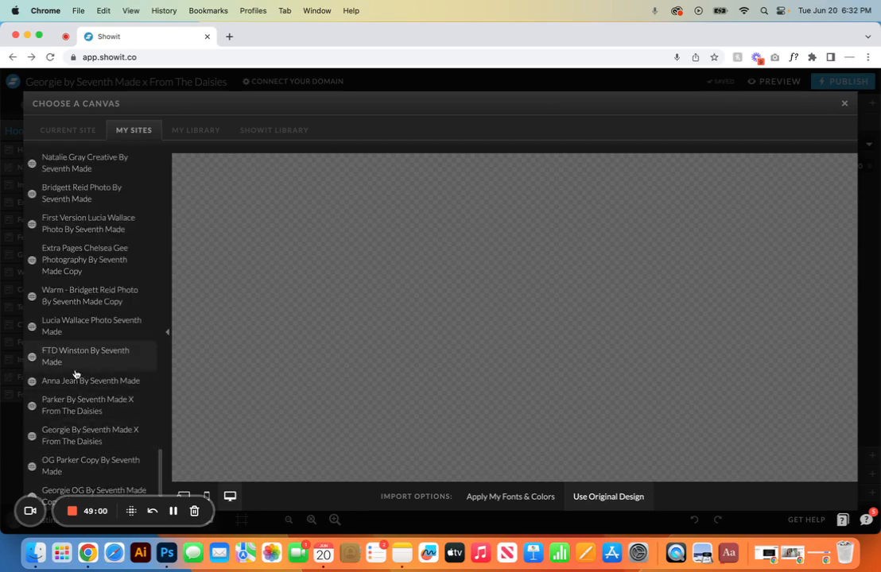
{"action": "left_click", "coordinate": [77, 382]}
{"action": "scroll", "coordinate": [77, 382], "scroll_direction": "down", "scroll_amount": 3}
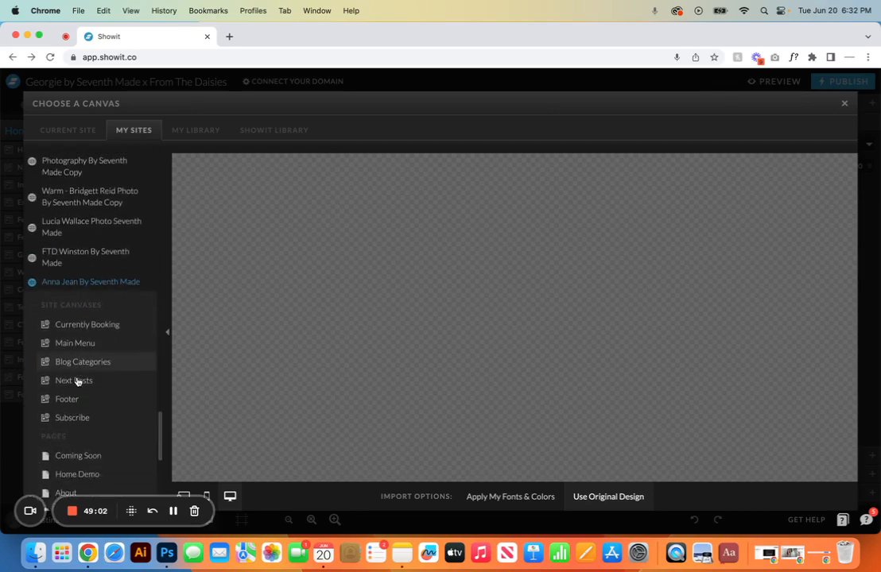
{"action": "scroll", "coordinate": [77, 381], "scroll_direction": "down", "scroll_amount": 3}
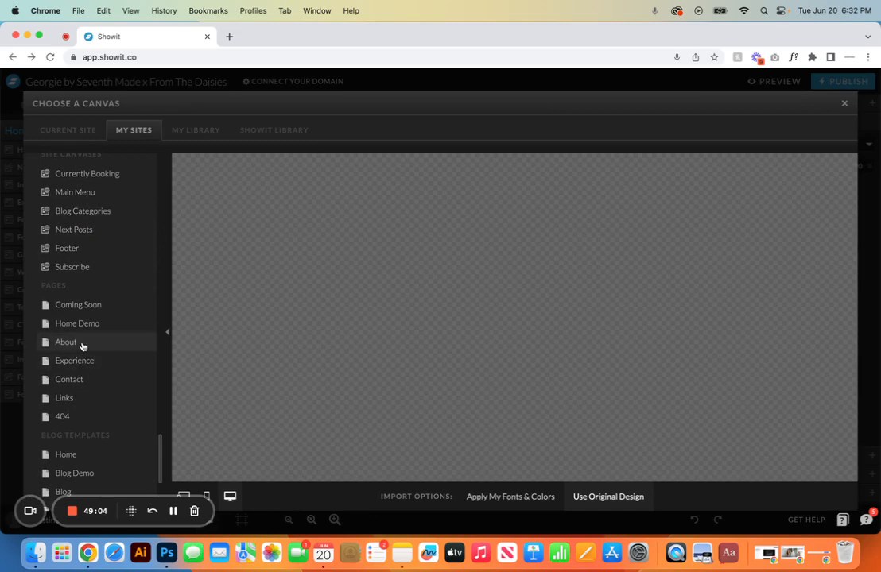
- Add the Header canvas from Anna Jean's blog template Home page, importing it with the Apply My Fonts & Colors option
{"action": "left_click", "coordinate": [79, 325]}
{"action": "scroll", "coordinate": [78, 417], "scroll_direction": "down", "scroll_amount": 5}
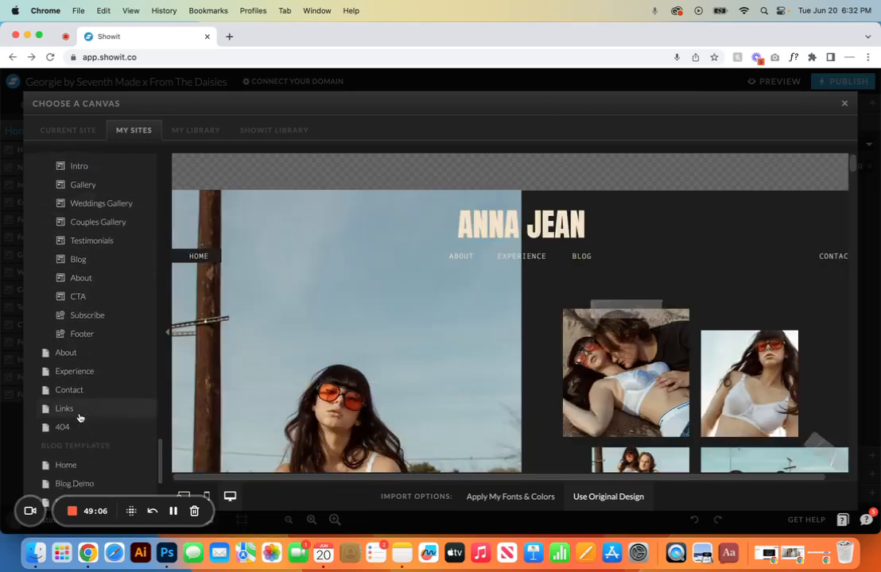
{"action": "left_click", "coordinate": [84, 448]}
{"action": "scroll", "coordinate": [86, 448], "scroll_direction": "down", "scroll_amount": 3}
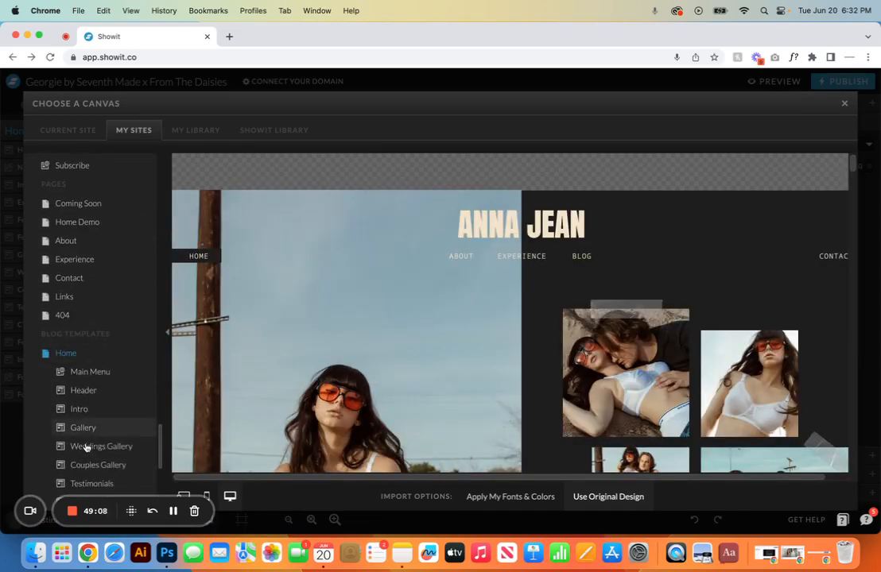
{"action": "left_click", "coordinate": [94, 390]}
{"action": "scroll", "coordinate": [732, 339], "scroll_direction": "down", "scroll_amount": 4}
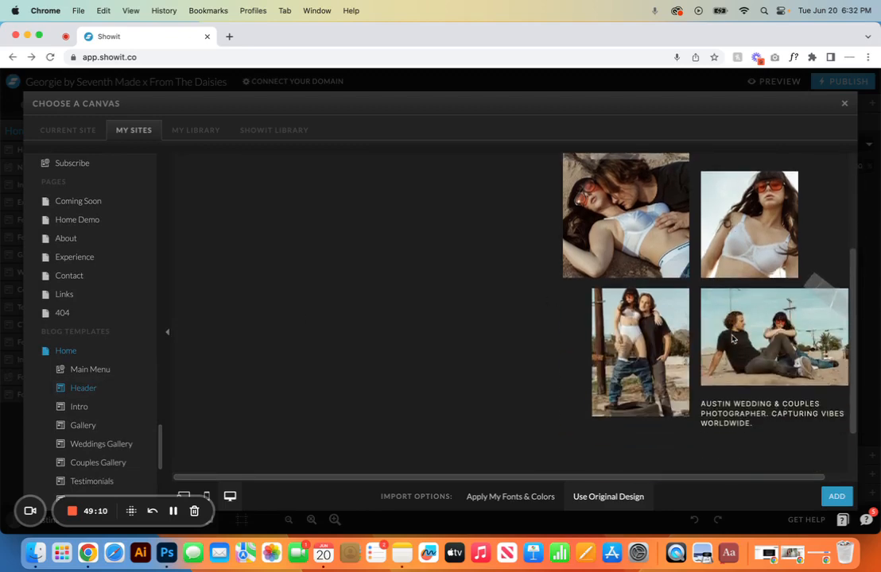
{"action": "left_click", "coordinate": [512, 493]}
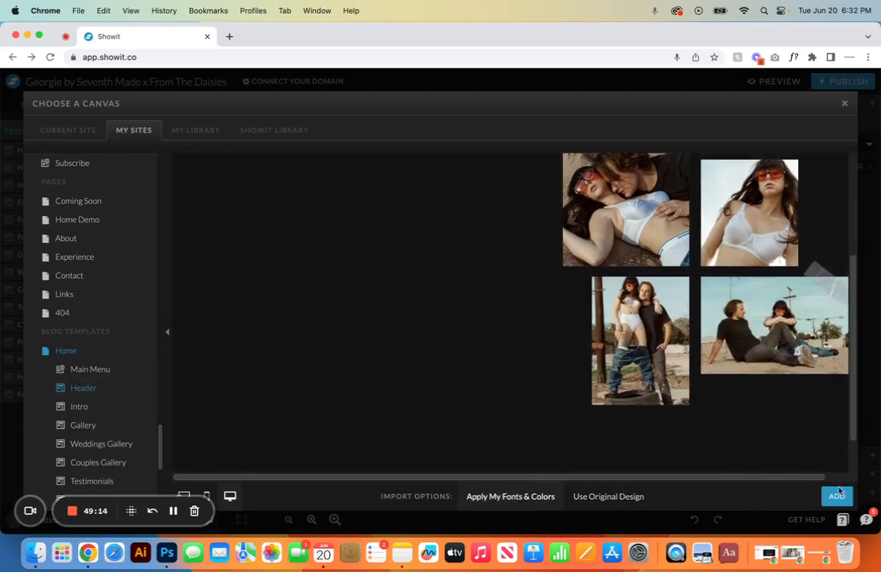
{"action": "left_click", "coordinate": [837, 496]}
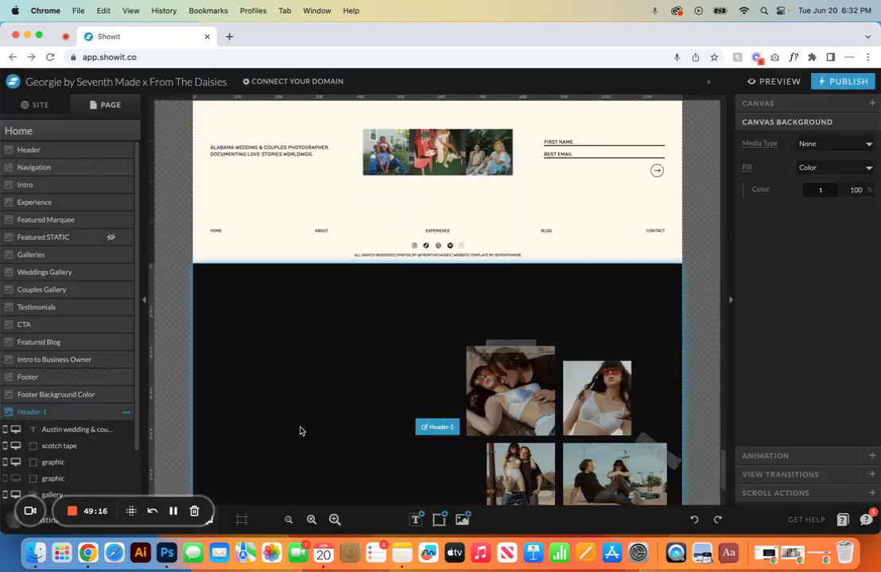
- Set the imported Header-1 canvas's background to the cream palette color
{"action": "scroll", "coordinate": [301, 431], "scroll_direction": "down", "scroll_amount": 3}
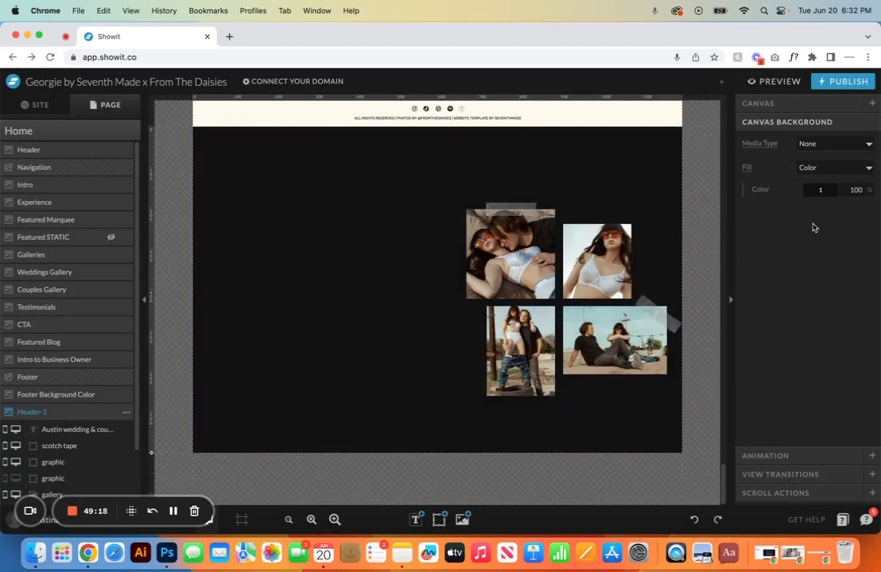
{"action": "left_click", "coordinate": [827, 189]}
{"action": "left_click", "coordinate": [842, 224]}
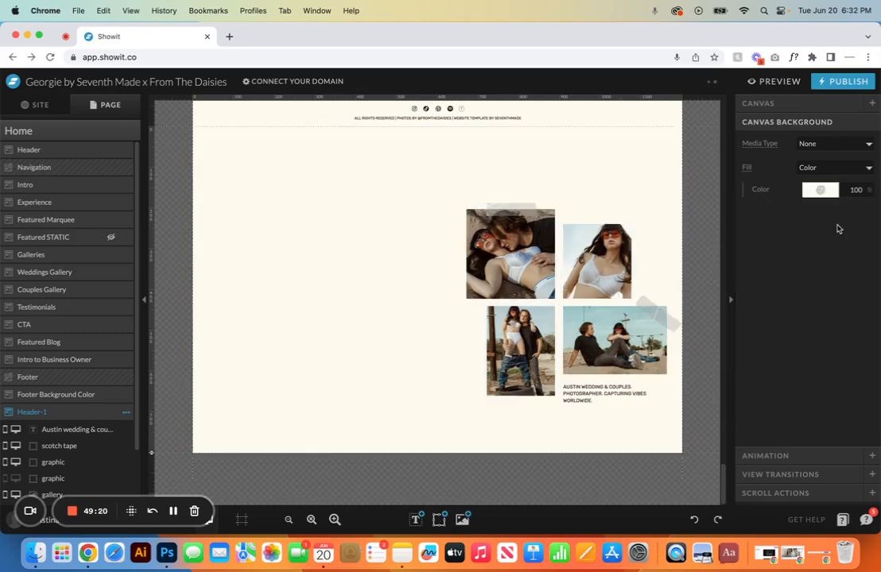
- Try Rubik Normal and Inter Bold on the "Austin wedding & couples photographer" text, and settle on the Inter Medium font
{"action": "left_click", "coordinate": [581, 402]}
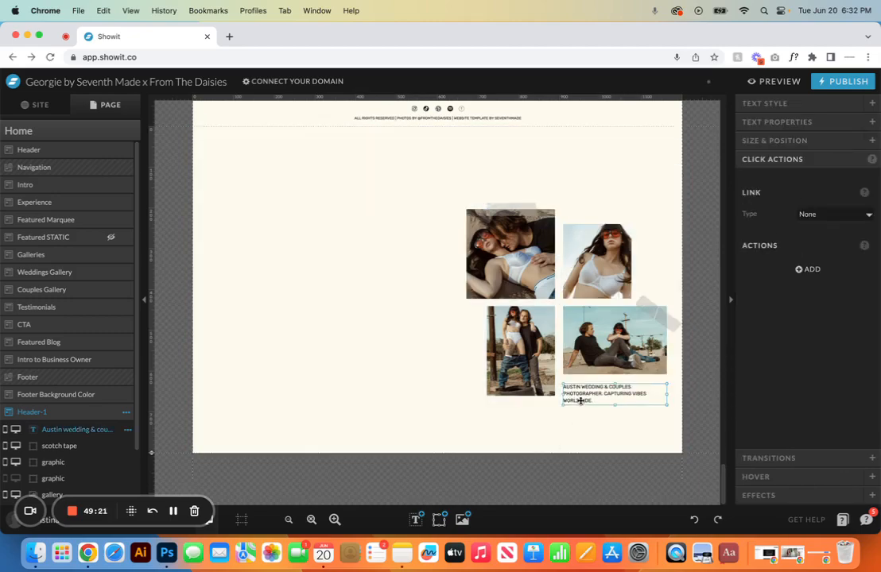
{"action": "left_click", "coordinate": [814, 106]}
{"action": "left_click", "coordinate": [854, 206]}
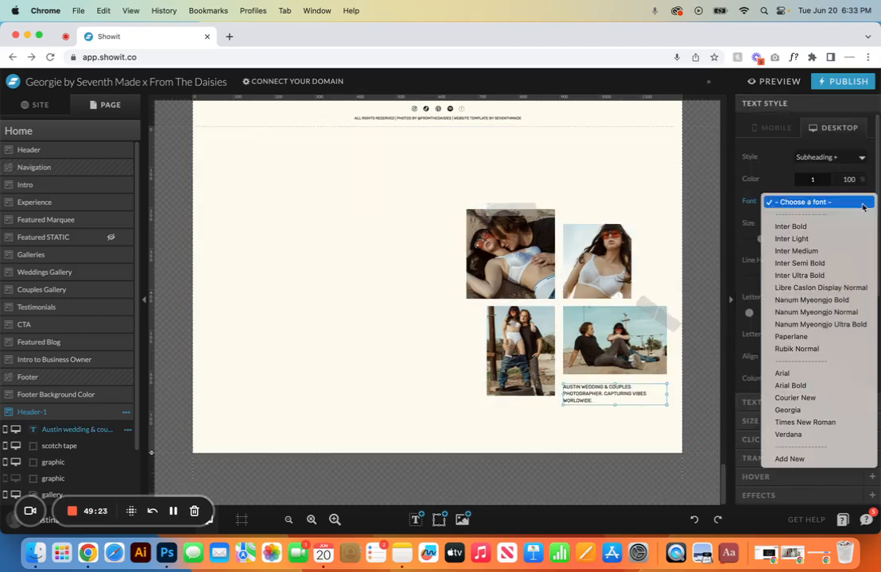
{"action": "left_click", "coordinate": [809, 347]}
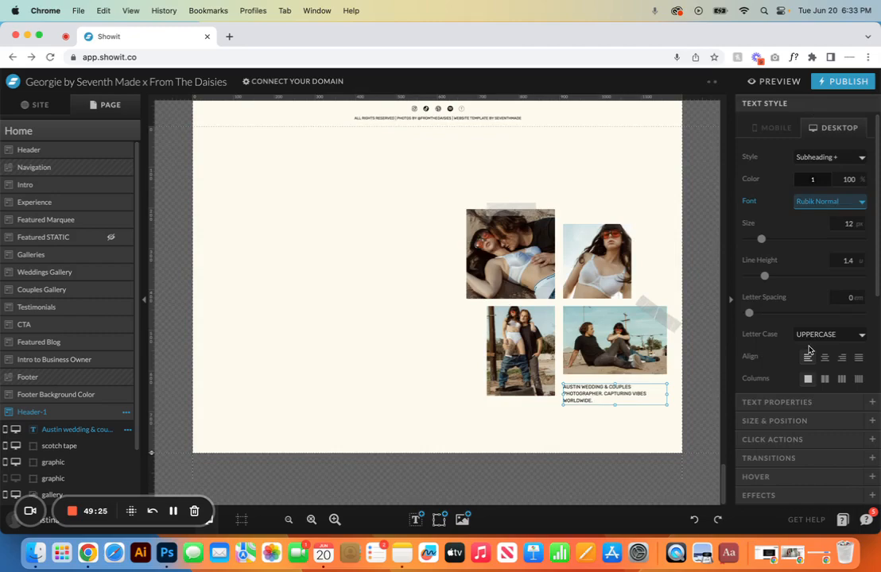
{"action": "left_click", "coordinate": [863, 200]}
{"action": "left_click", "coordinate": [837, 81]}
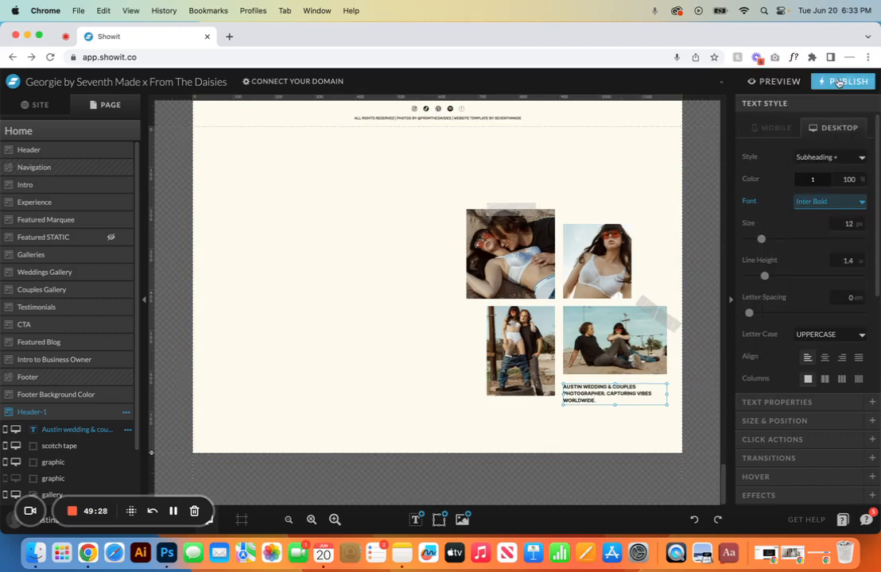
{"action": "left_click", "coordinate": [863, 202]}
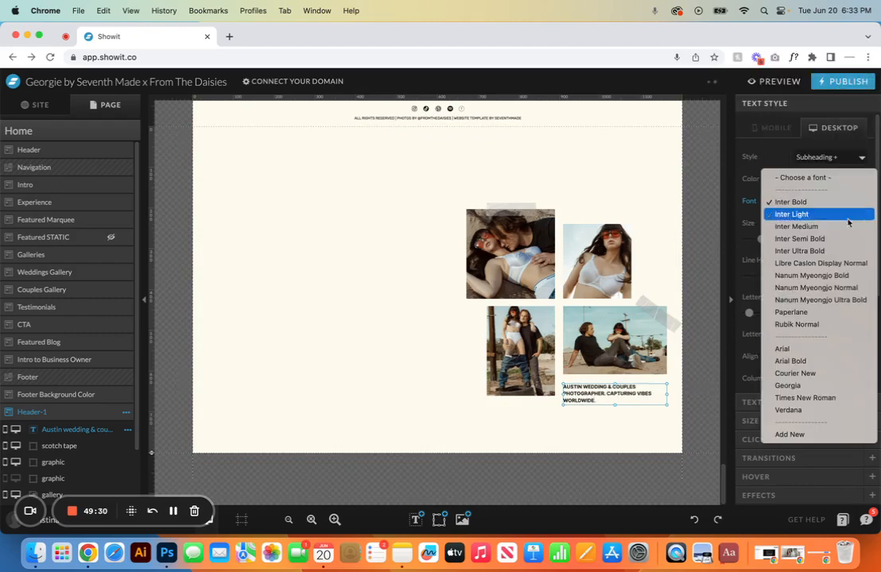
{"action": "left_click", "coordinate": [845, 226]}
{"action": "left_click", "coordinate": [591, 430]}
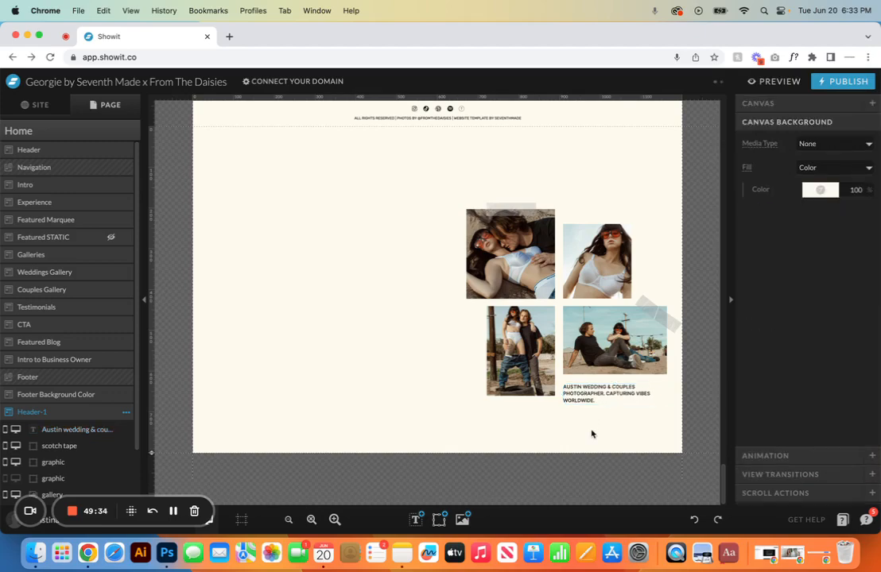
- Move the Header-1 canvas between Testimonials and CTA, and check how it sits on the page
{"action": "scroll", "coordinate": [592, 434], "scroll_direction": "up", "scroll_amount": 2}
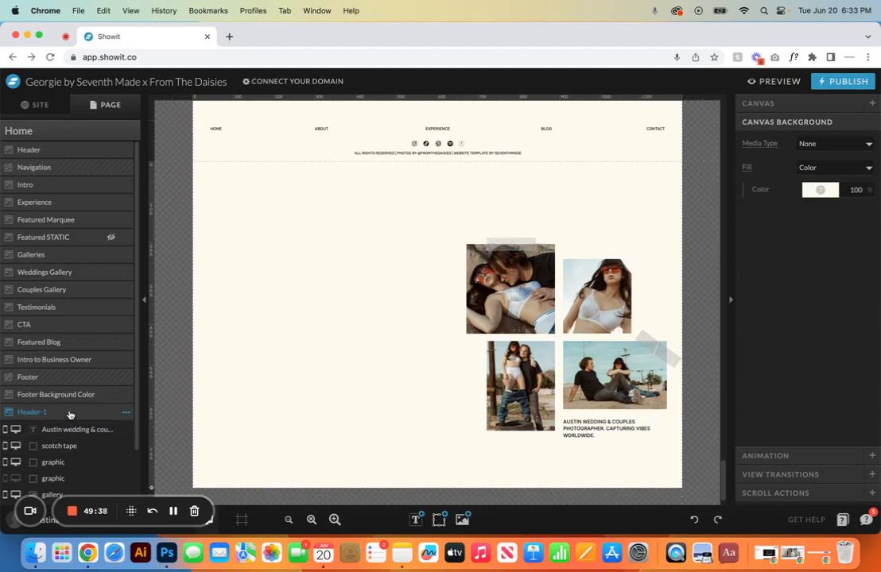
{"action": "left_click_drag", "start_coordinate": [71, 322], "coordinate": [72, 324]}
{"action": "scroll", "coordinate": [304, 219], "scroll_direction": "up", "scroll_amount": 10}
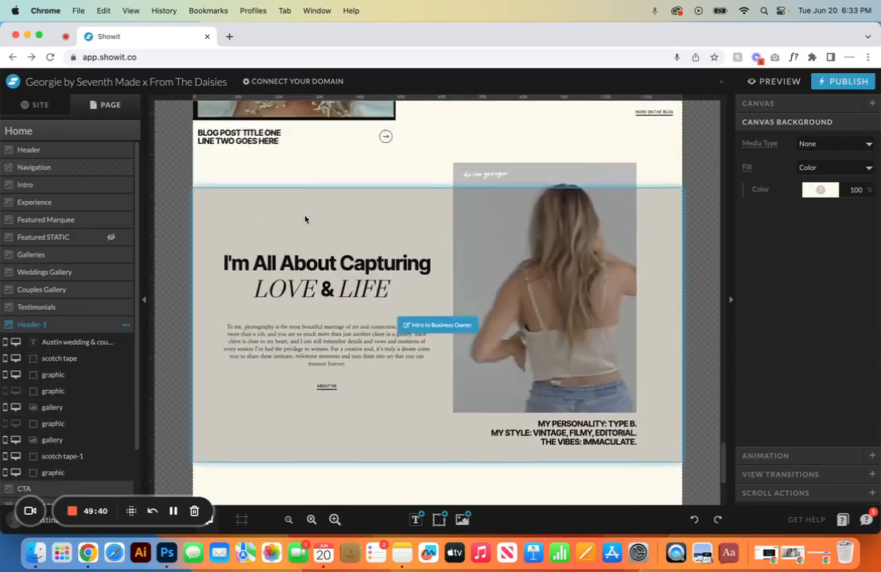
{"action": "scroll", "coordinate": [304, 220], "scroll_direction": "up", "scroll_amount": 10}
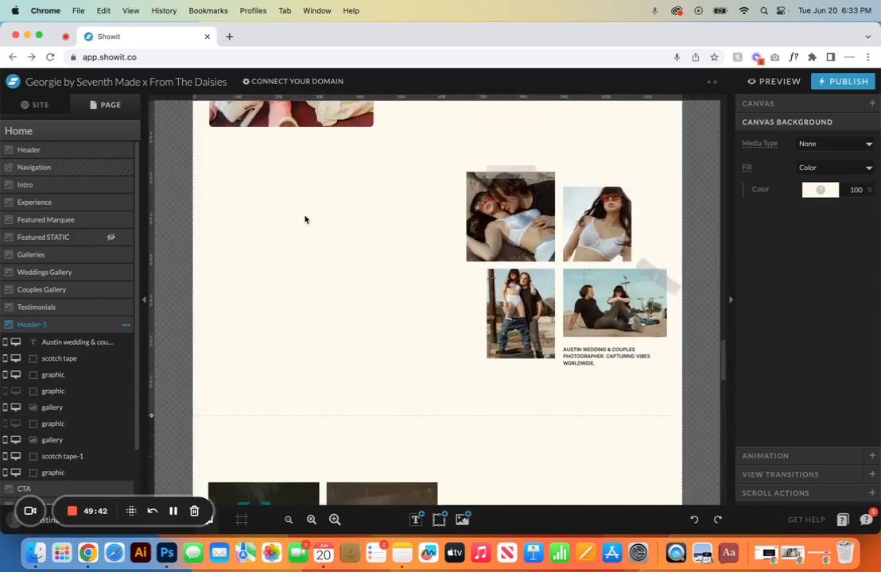
{"action": "scroll", "coordinate": [298, 227], "scroll_direction": "up", "scroll_amount": 4}
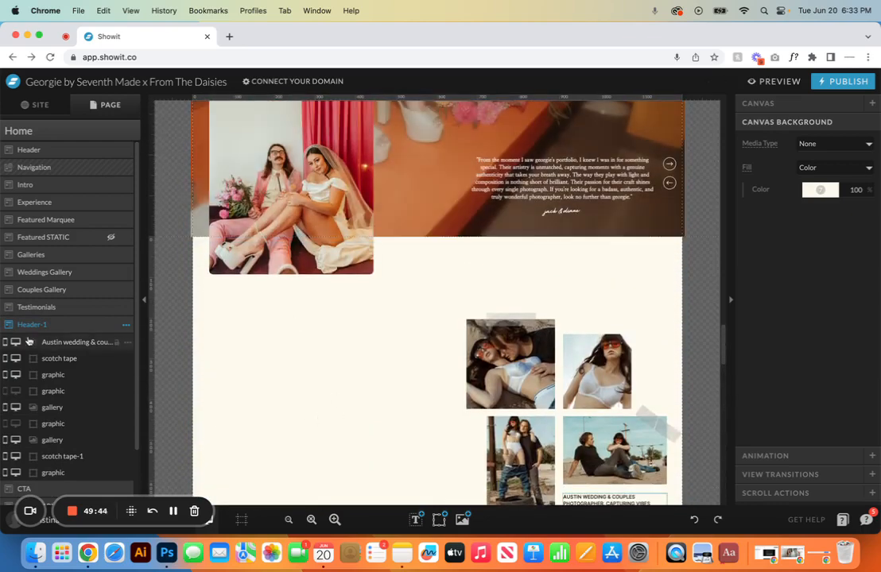
- Move the Header-1 canvas directly below Galleries and delete it from the Home page
{"action": "right_click", "coordinate": [127, 327]}
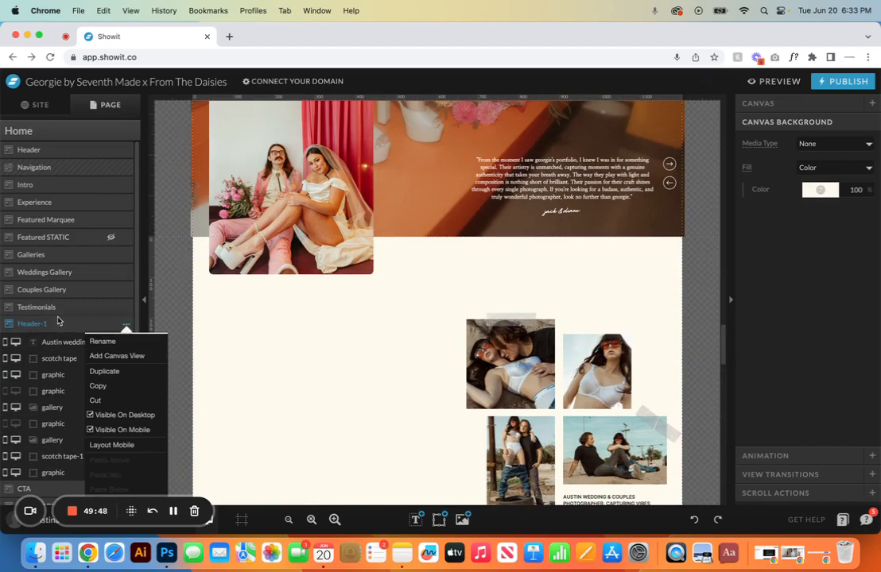
{"action": "left_click_drag", "start_coordinate": [57, 321], "coordinate": [59, 279]}
{"action": "left_click", "coordinate": [128, 274]}
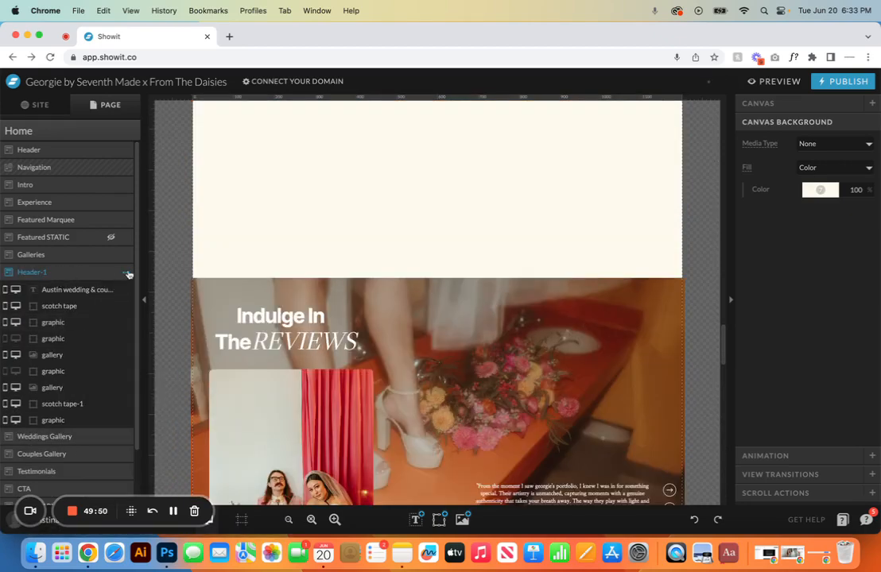
{"action": "right_click", "coordinate": [127, 274]}
{"action": "left_click", "coordinate": [118, 471]}
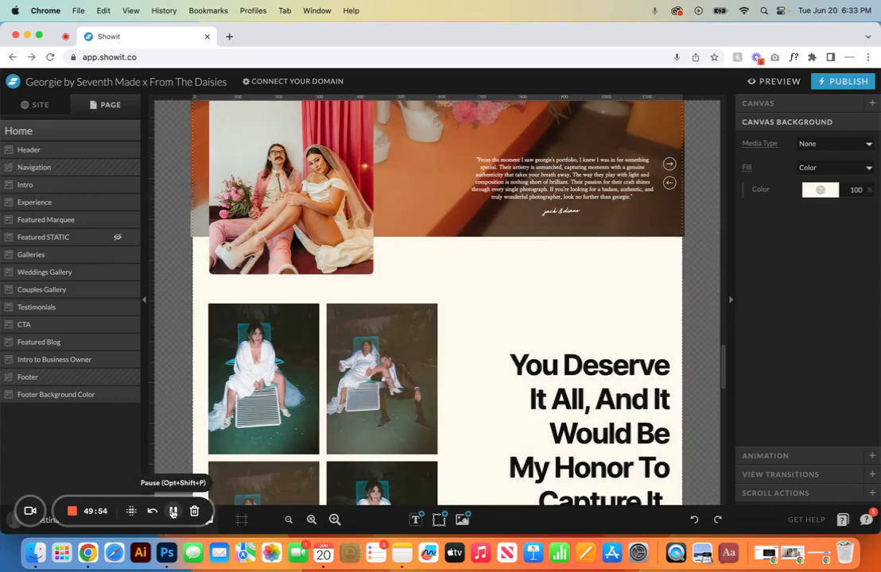
- Try a Slide transition with direction Up on the "anything" text in the Intro canvas for desktop
{"action": "scroll", "coordinate": [290, 331], "scroll_direction": "up", "scroll_amount": 10}
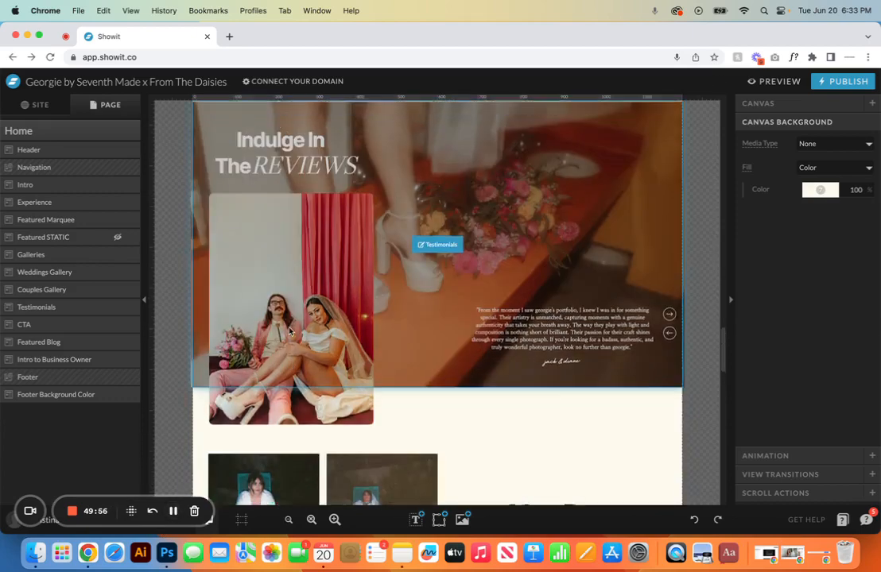
{"action": "scroll", "coordinate": [289, 331], "scroll_direction": "up", "scroll_amount": 15}
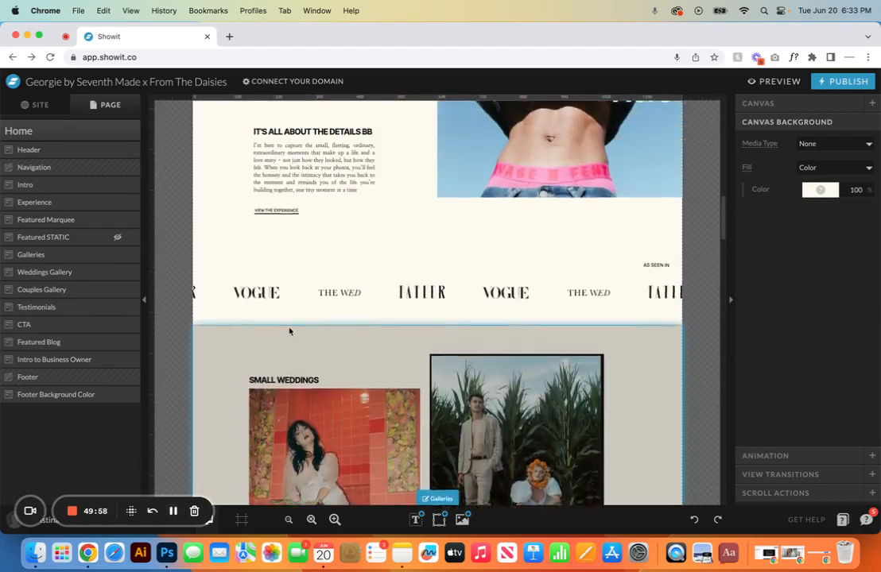
{"action": "scroll", "coordinate": [348, 252], "scroll_direction": "up", "scroll_amount": 5}
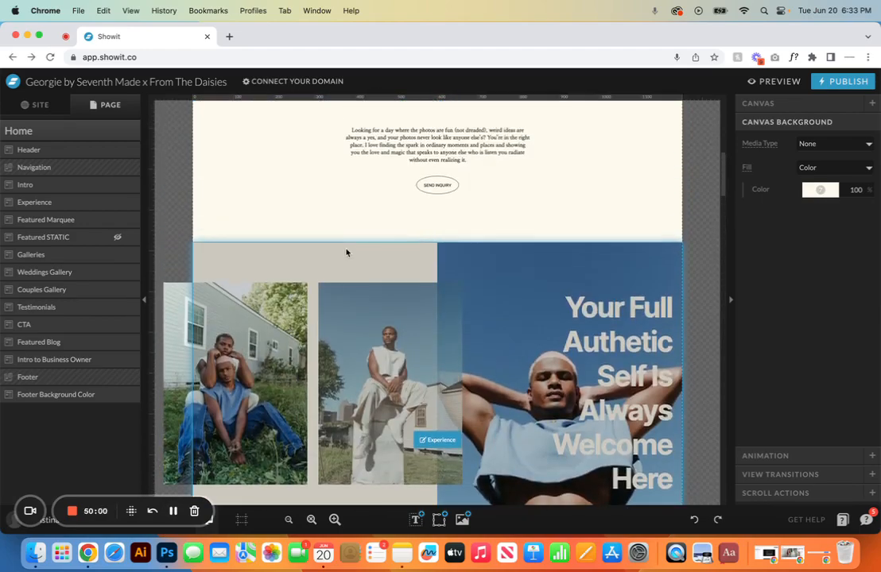
{"action": "left_click", "coordinate": [362, 256]}
{"action": "left_click", "coordinate": [362, 258]}
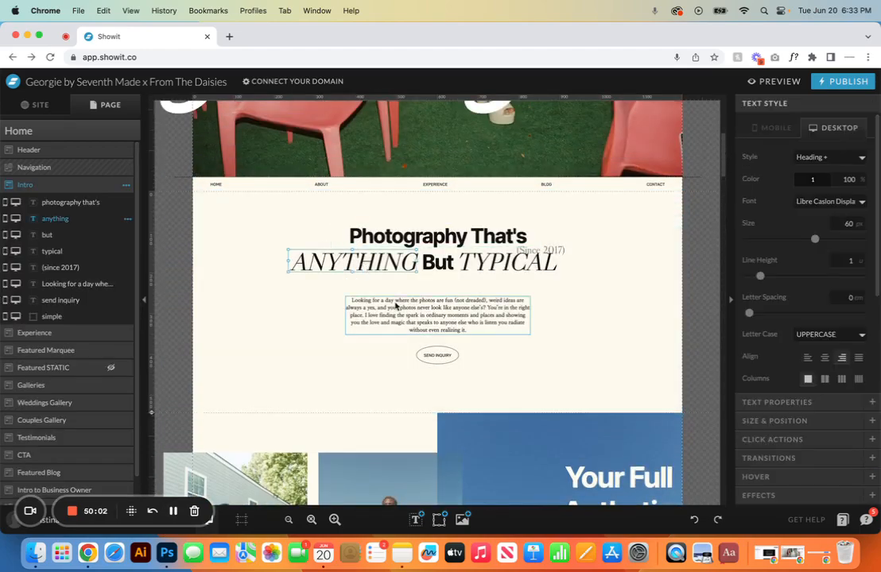
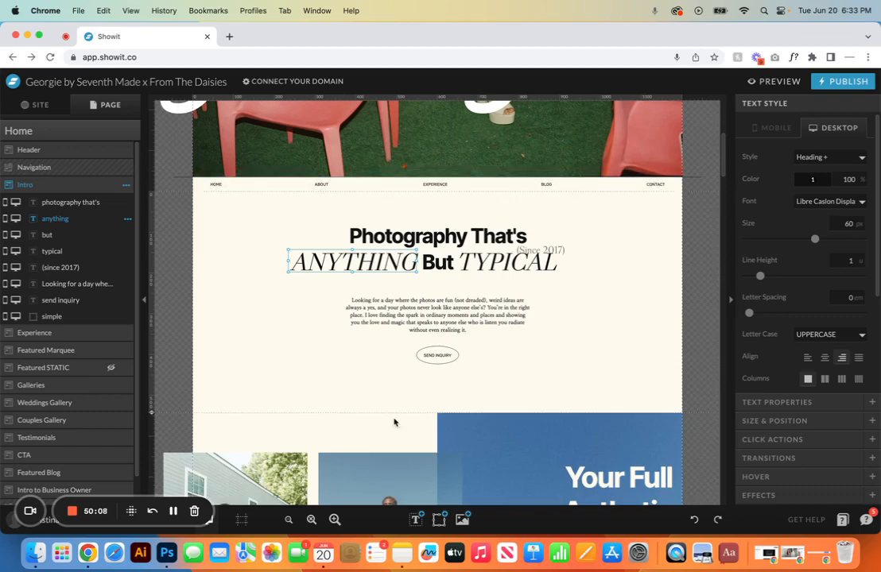
{"action": "left_click", "coordinate": [798, 459]}
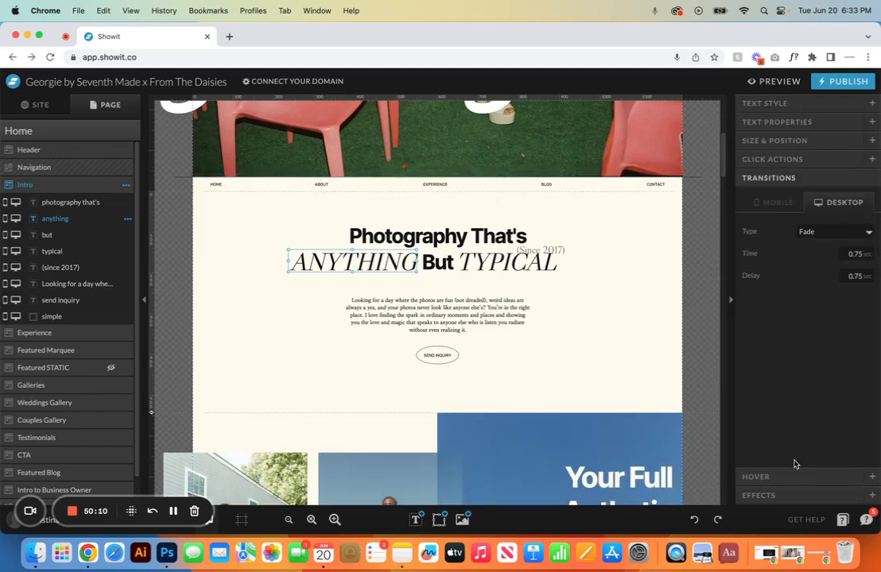
{"action": "left_click", "coordinate": [868, 232]}
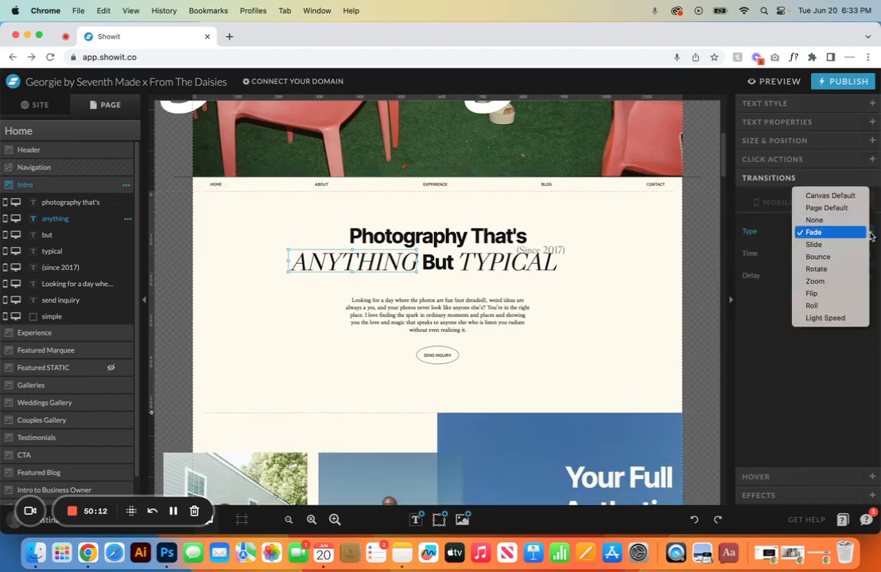
{"action": "left_click", "coordinate": [811, 245]}
{"action": "left_click", "coordinate": [873, 298]}
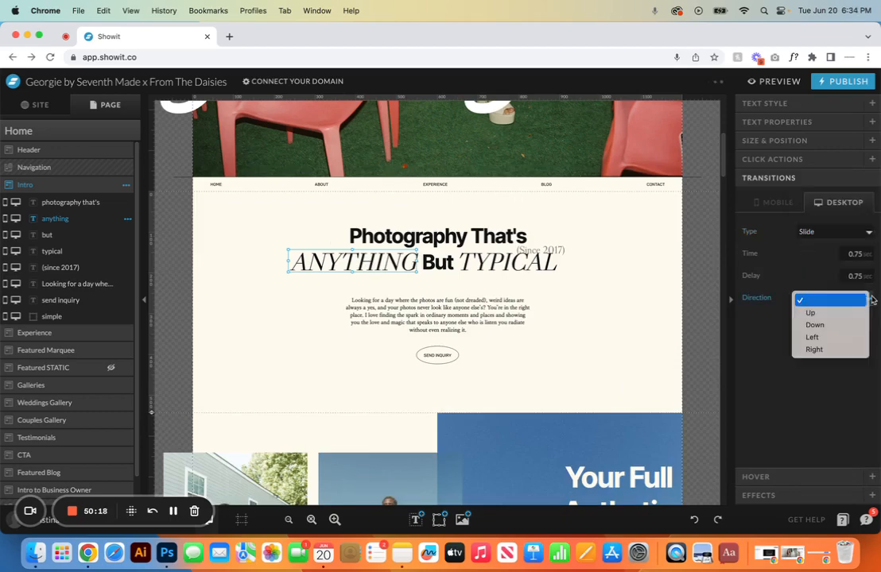
{"action": "left_click", "coordinate": [836, 311]}
- Preview the desktop site to watch how the "anything" text slides into the Intro heading, and close the preview
{"action": "left_click", "coordinate": [777, 82]}
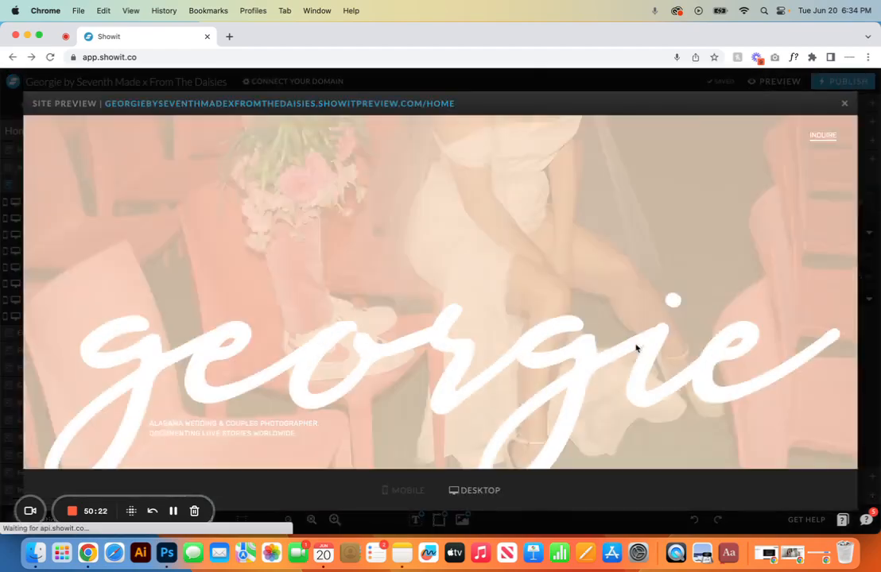
{"action": "scroll", "coordinate": [636, 348], "scroll_direction": "down", "scroll_amount": 5}
{"action": "scroll", "coordinate": [636, 348], "scroll_direction": "down", "scroll_amount": 2}
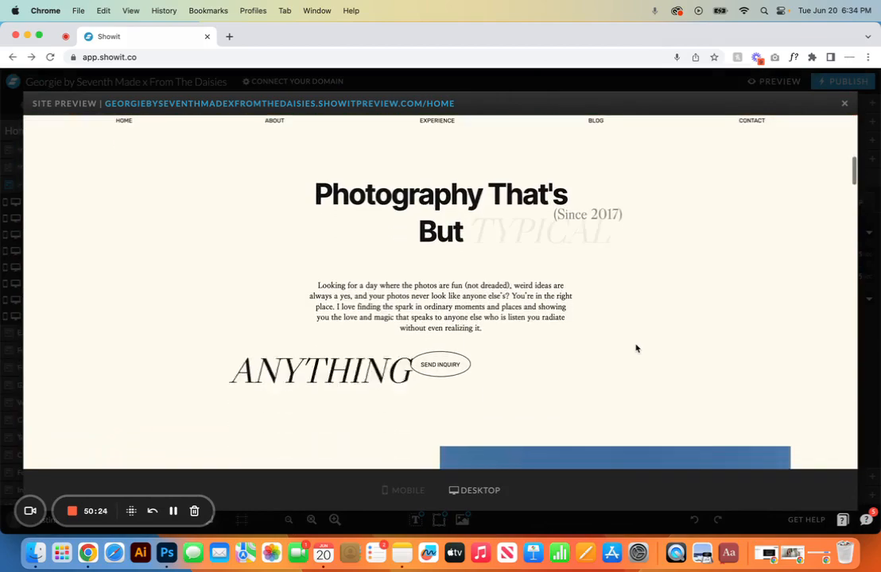
{"action": "left_click", "coordinate": [844, 104]}
- Return the "anything" text's desktop transition to Fade, and compare its mobile and desktop transition settings
{"action": "left_click", "coordinate": [869, 231]}
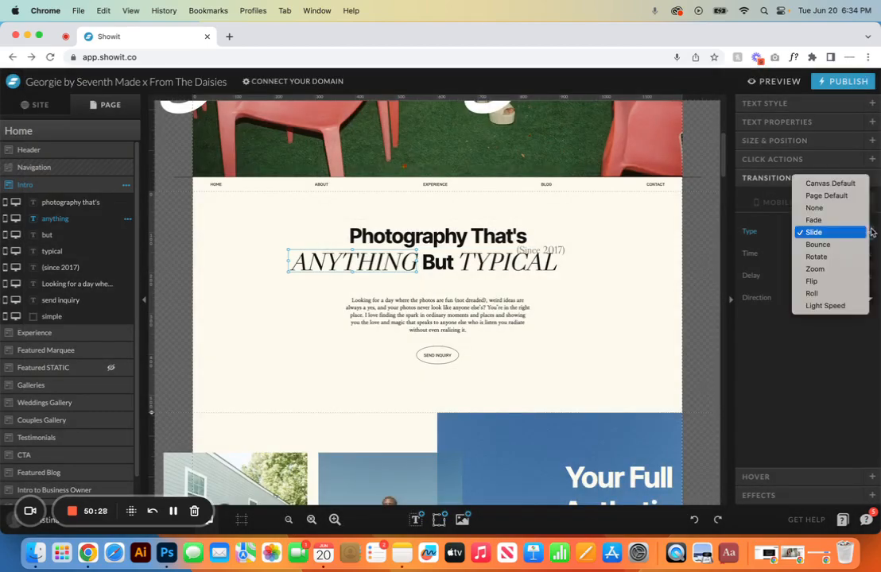
{"action": "left_click", "coordinate": [857, 221]}
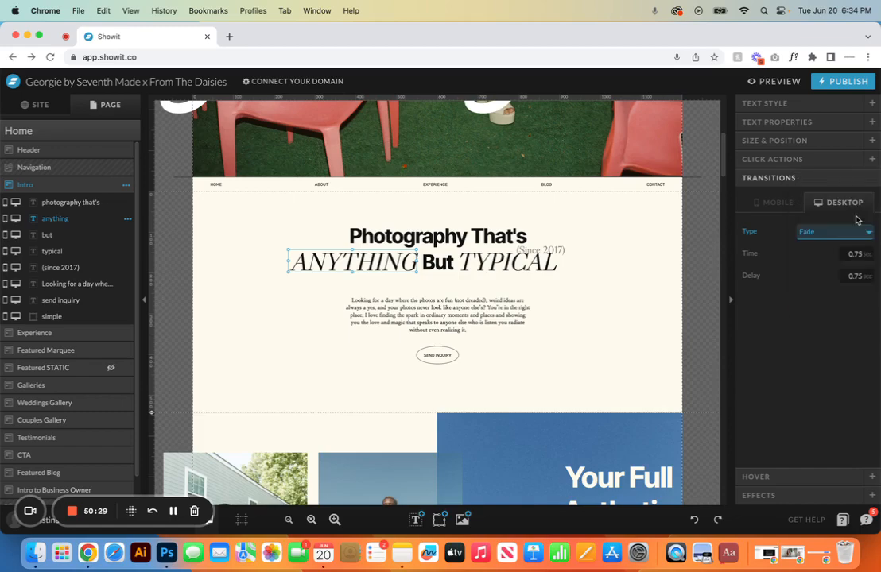
{"action": "left_click", "coordinate": [837, 340]}
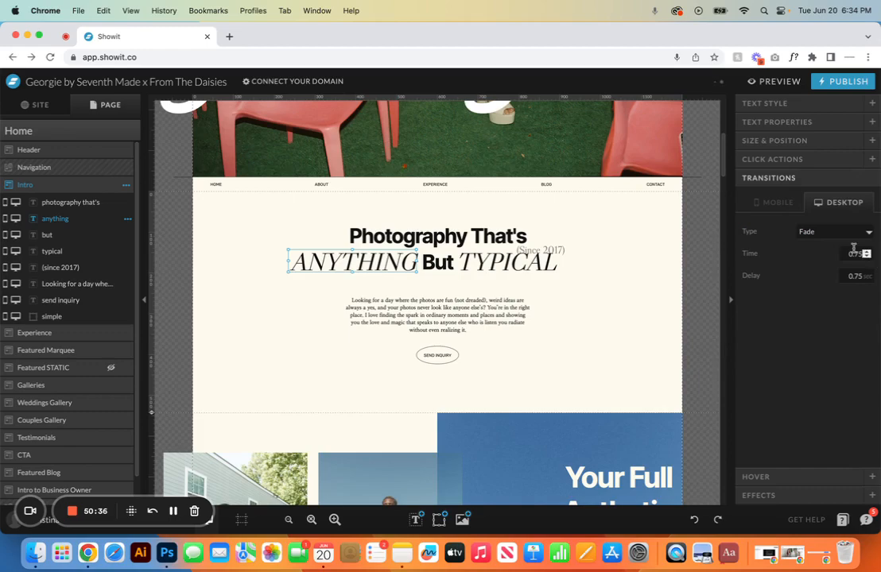
{"action": "left_click", "coordinate": [779, 202]}
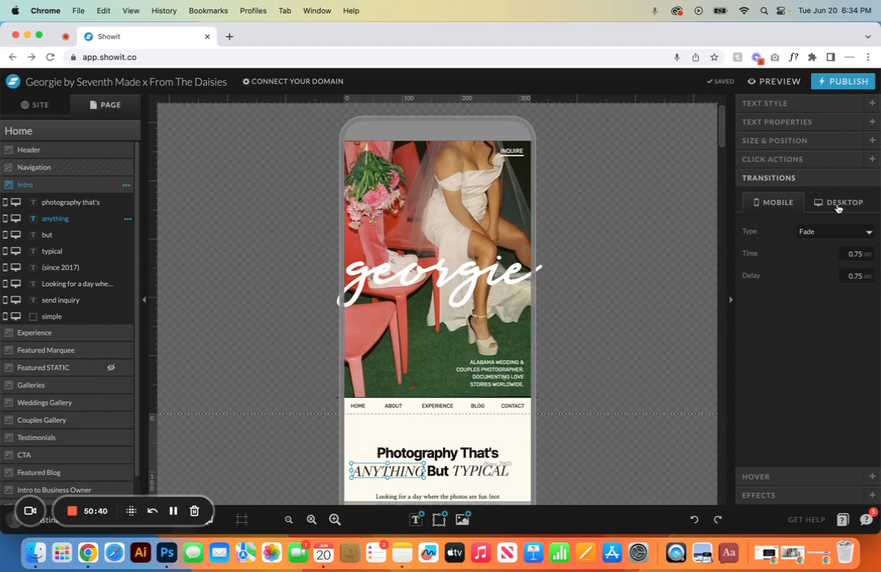
{"action": "left_click", "coordinate": [836, 206]}
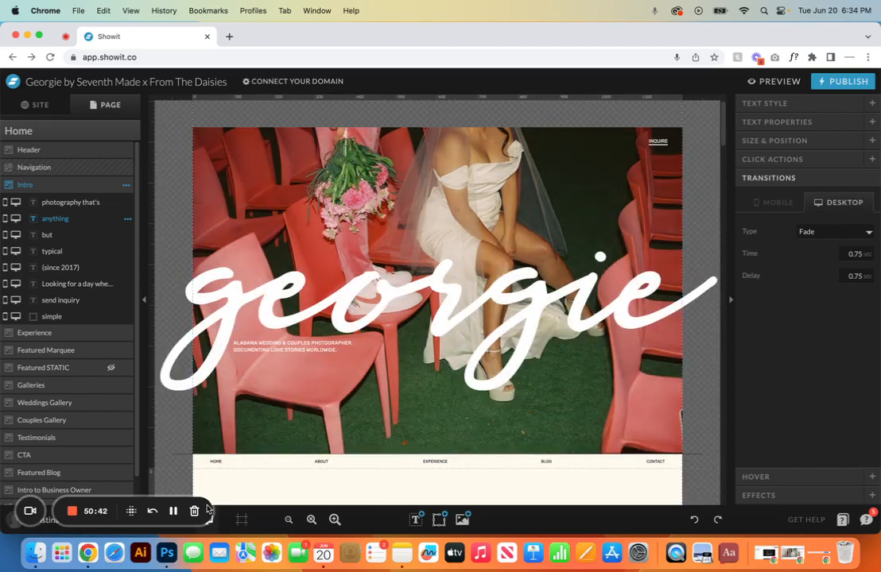
- Add a rectangle to the Intro canvas and move it off the heading to the lower right of the intro paragraph
{"action": "scroll", "coordinate": [436, 289], "scroll_direction": "down", "scroll_amount": 5}
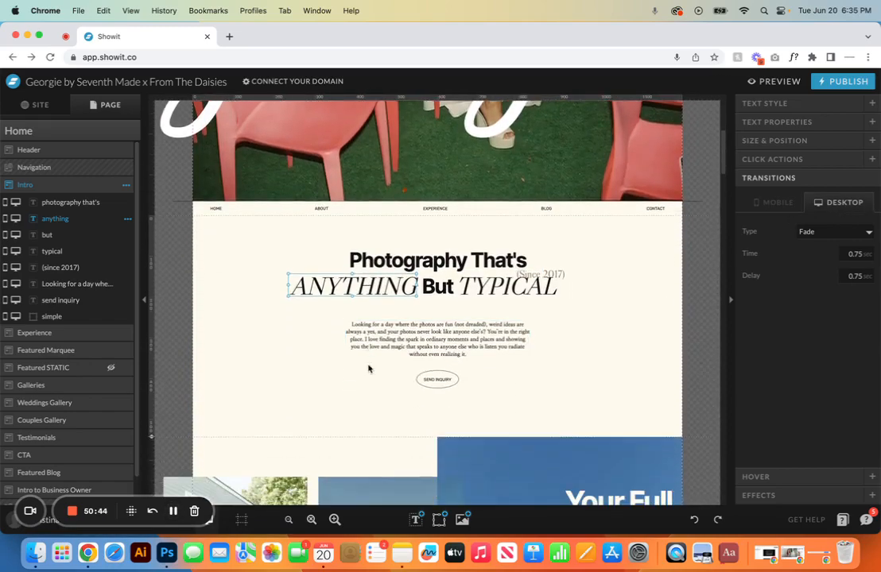
{"action": "left_click", "coordinate": [489, 391]}
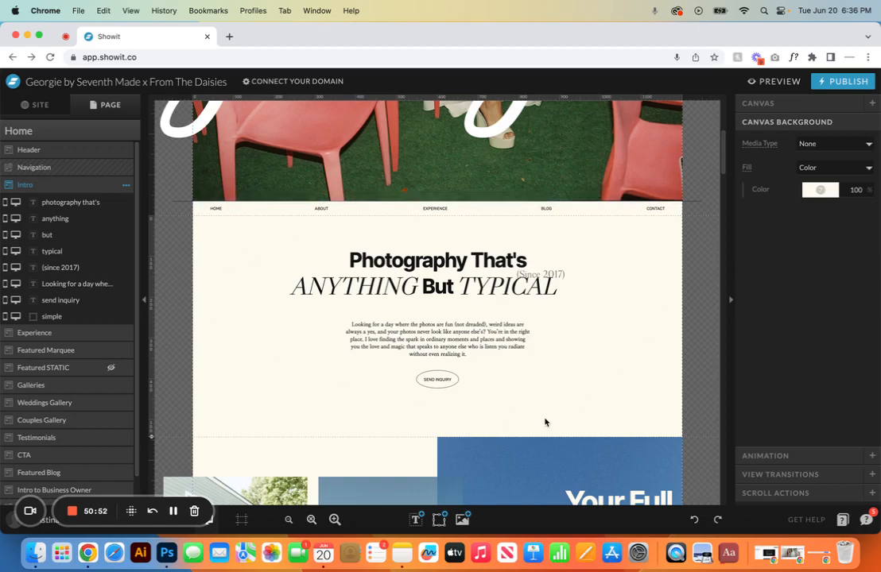
{"action": "left_click", "coordinate": [438, 520]}
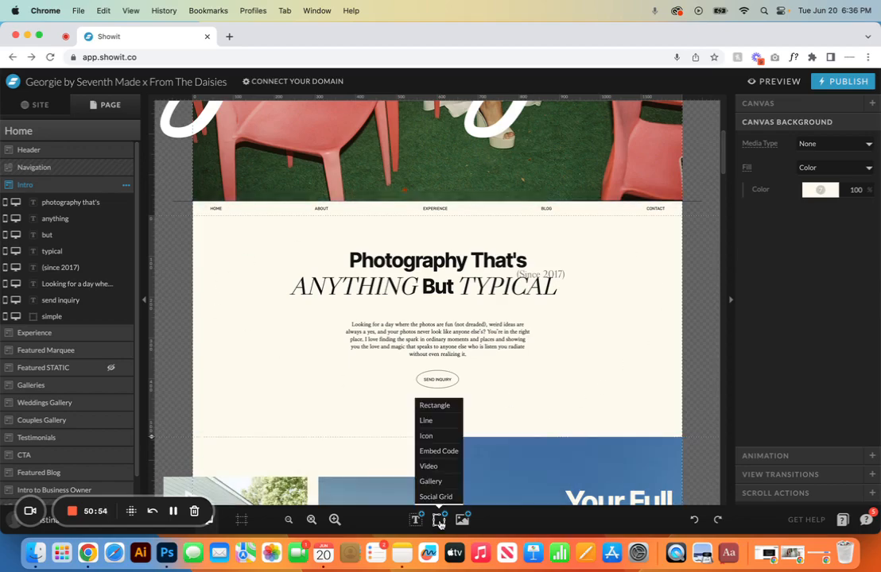
{"action": "left_click", "coordinate": [442, 407]}
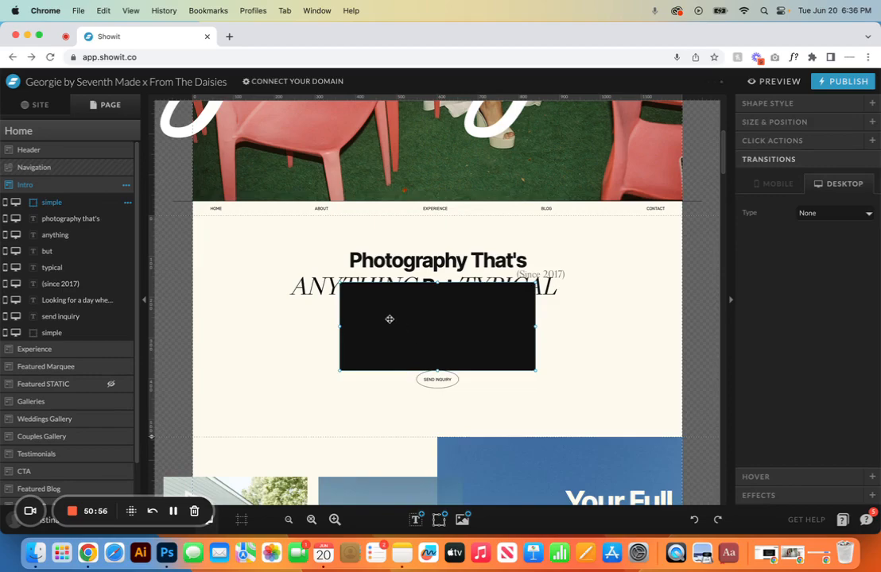
{"action": "left_click_drag", "start_coordinate": [390, 319], "coordinate": [562, 363]}
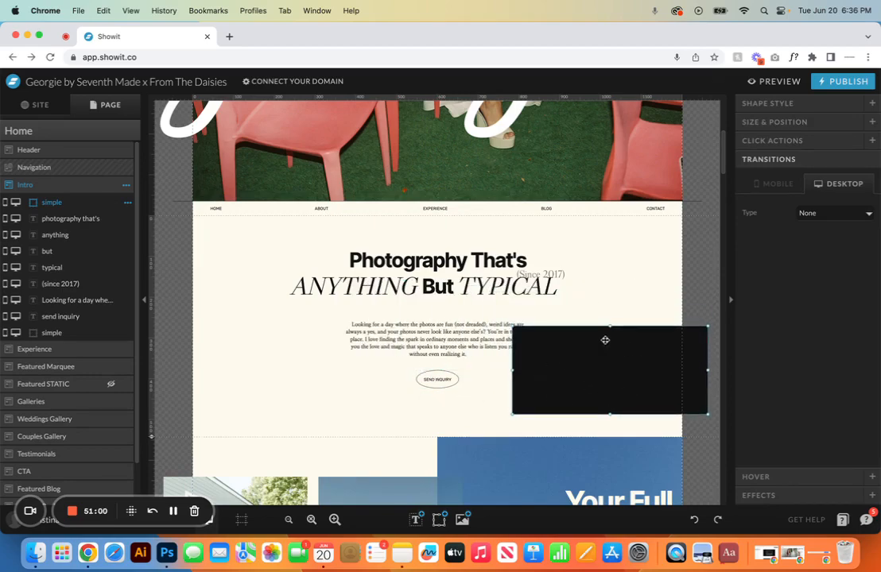
- Style the new rectangle as an outline, with a thin border in palette color 1 and a transparent fill
{"action": "left_click", "coordinate": [794, 106]}
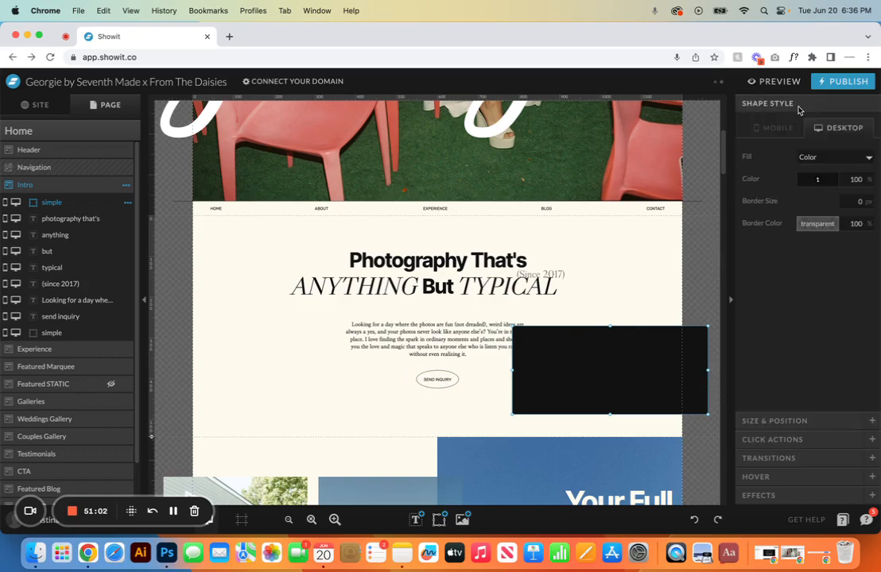
{"action": "left_click", "coordinate": [827, 224]}
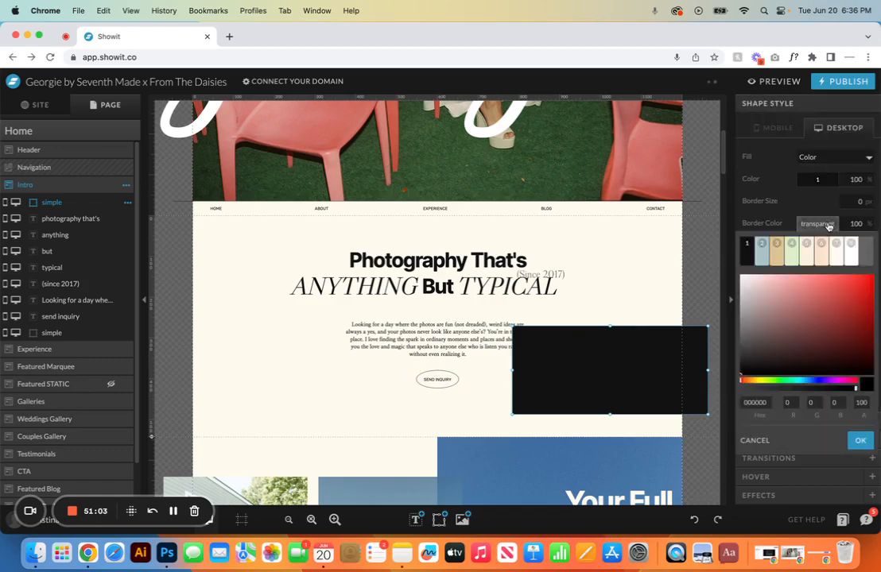
{"action": "left_click", "coordinate": [747, 255]}
{"action": "left_click", "coordinate": [827, 179]}
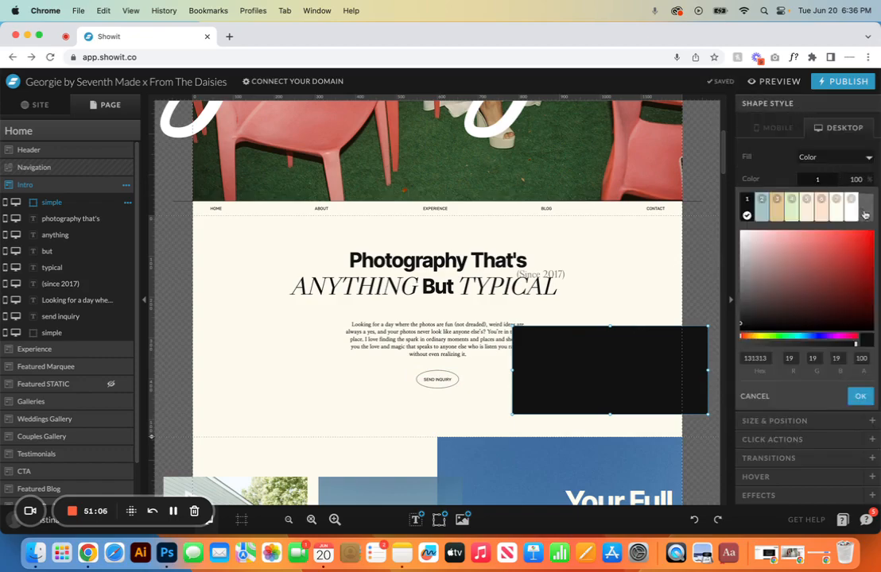
{"action": "left_click", "coordinate": [798, 196]}
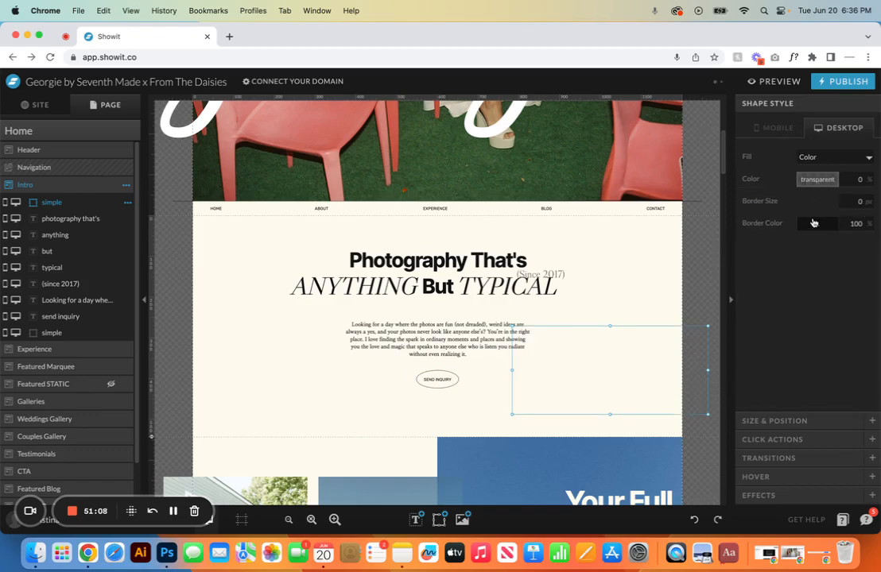
{"action": "left_click", "coordinate": [864, 201]}
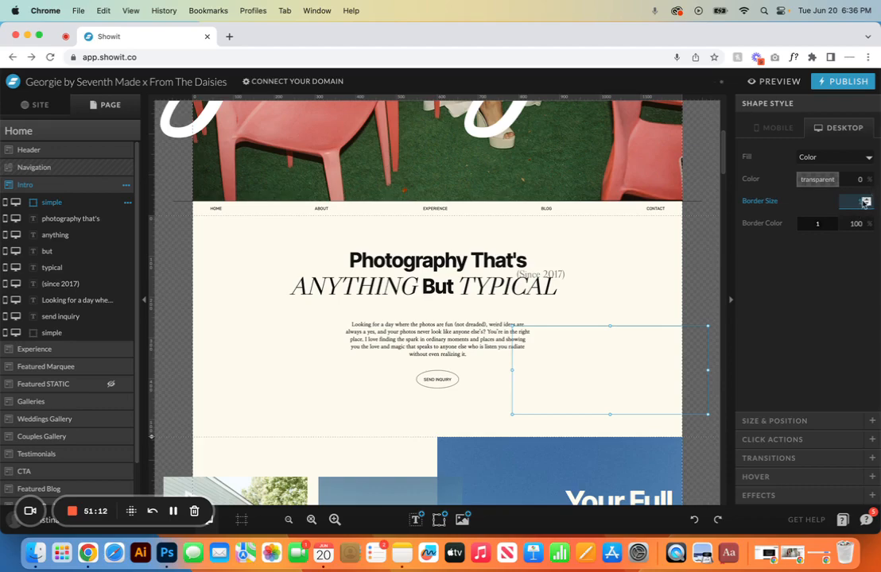
{"action": "left_click", "coordinate": [867, 201]}
{"action": "left_click", "coordinate": [867, 205]}
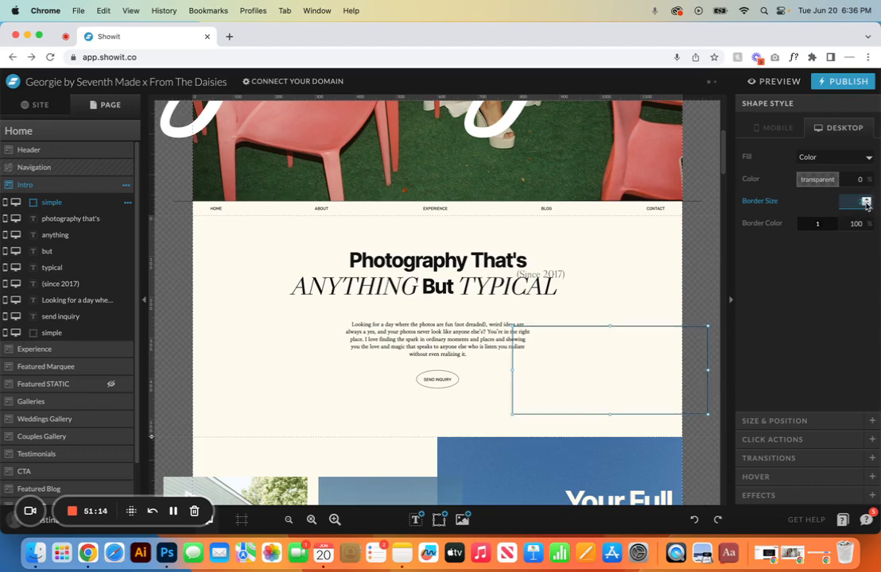
- Round the rectangle's corners fully into an oval and shrink it to roughly button size, placed just right of the Send Inquiry button
{"action": "left_click", "coordinate": [789, 495]}
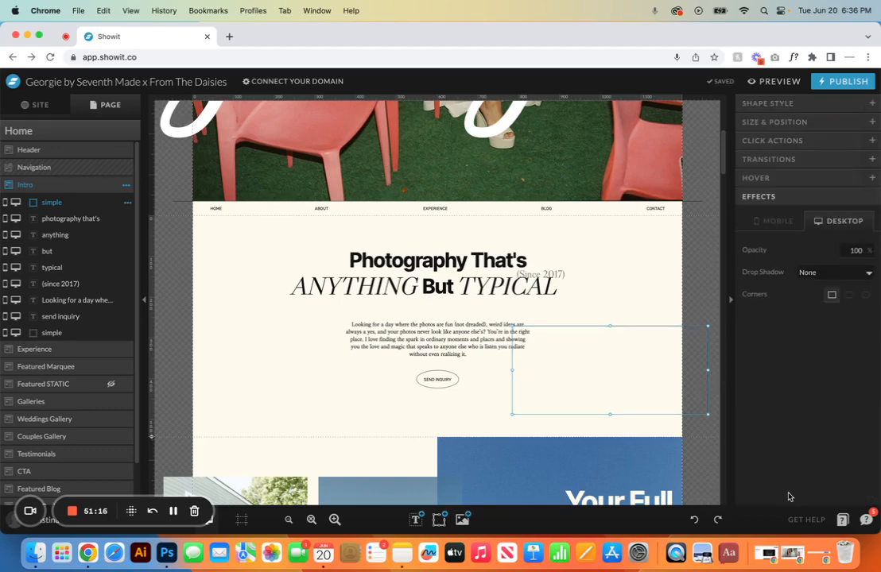
{"action": "left_click", "coordinate": [865, 295]}
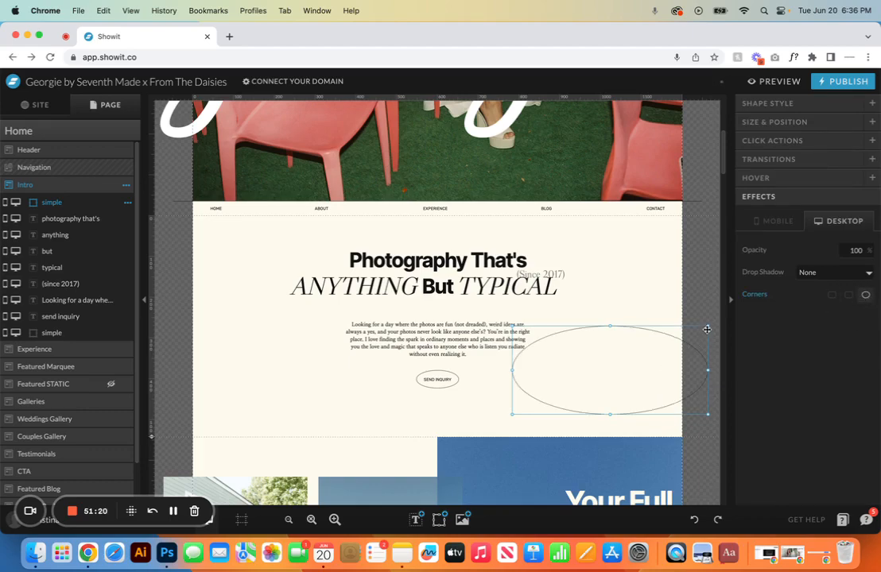
{"action": "left_click_drag", "start_coordinate": [707, 325], "coordinate": [562, 410]}
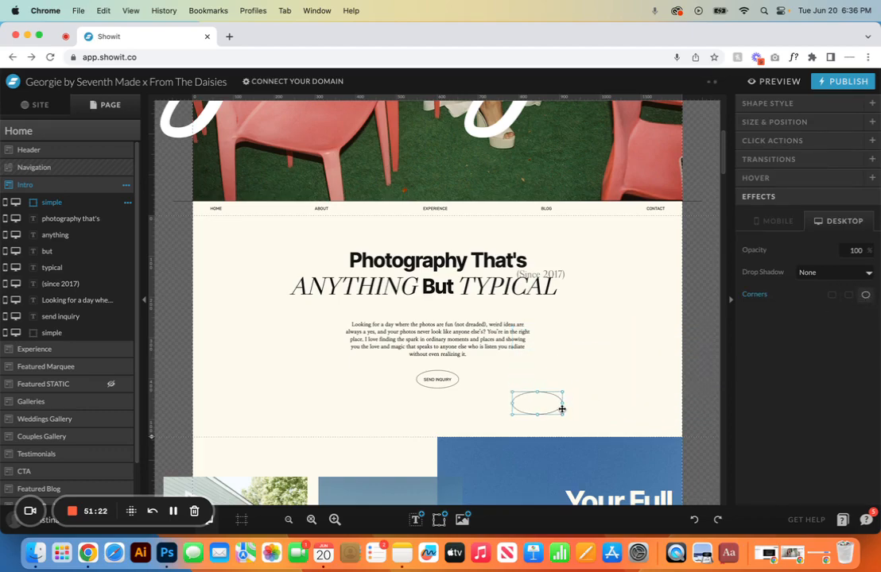
{"action": "left_click", "coordinate": [601, 408]}
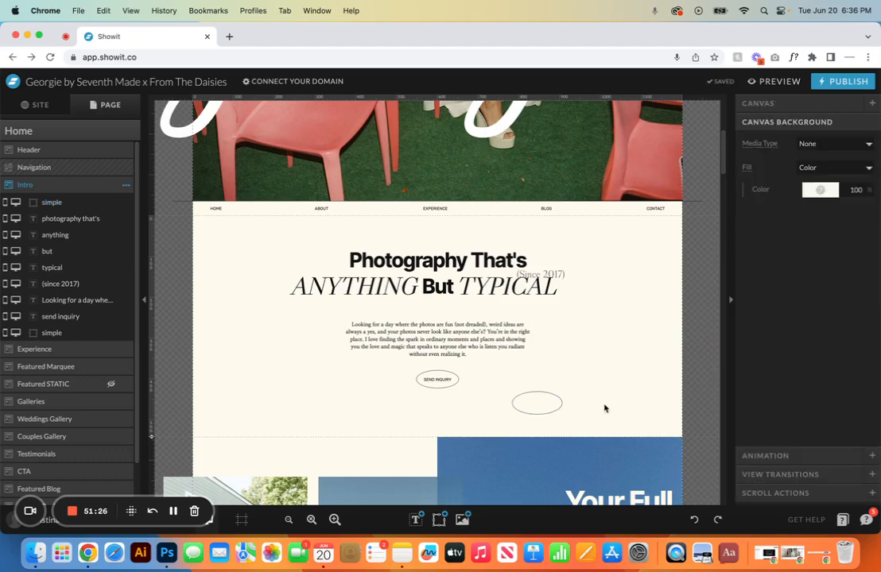
{"action": "left_click", "coordinate": [547, 402]}
{"action": "left_click_drag", "start_coordinate": [547, 402], "coordinate": [507, 380]}
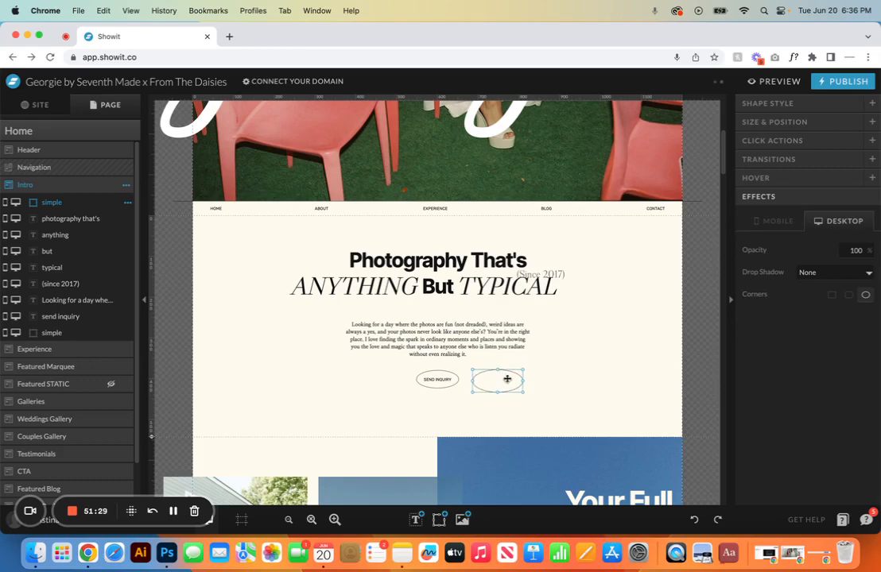
- Bring up the mobile view and give the new rectangle's mobile version a 1 px border in palette color 1 and a transparent fill
{"action": "left_click", "coordinate": [163, 519]}
{"action": "left_click", "coordinate": [267, 354]}
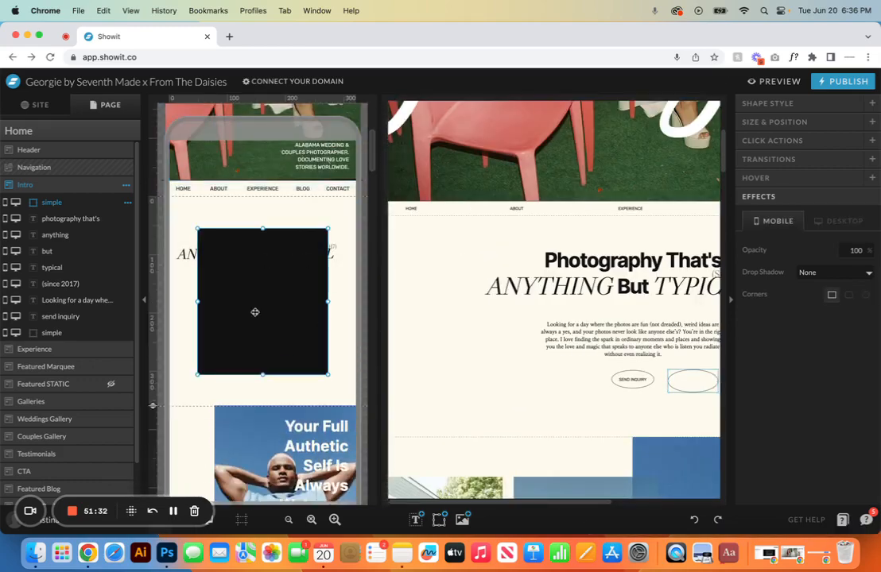
{"action": "left_click", "coordinate": [783, 104]}
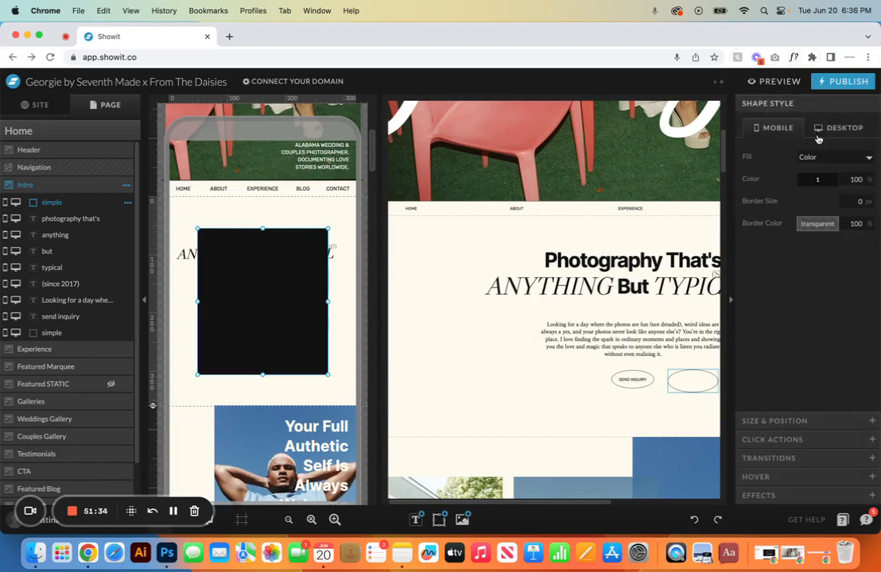
{"action": "left_click", "coordinate": [827, 224]}
{"action": "left_click", "coordinate": [749, 249]}
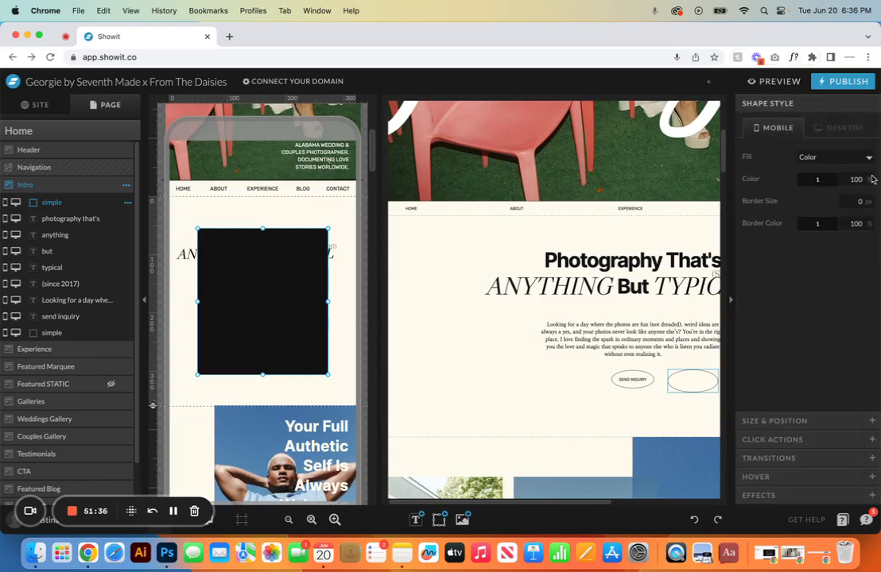
{"action": "left_click", "coordinate": [816, 182]}
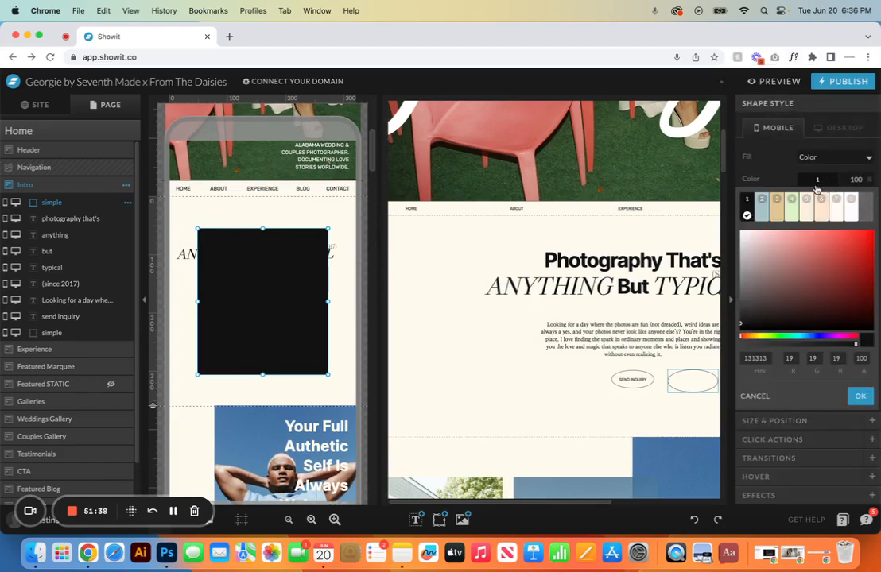
{"action": "left_click", "coordinate": [866, 208]}
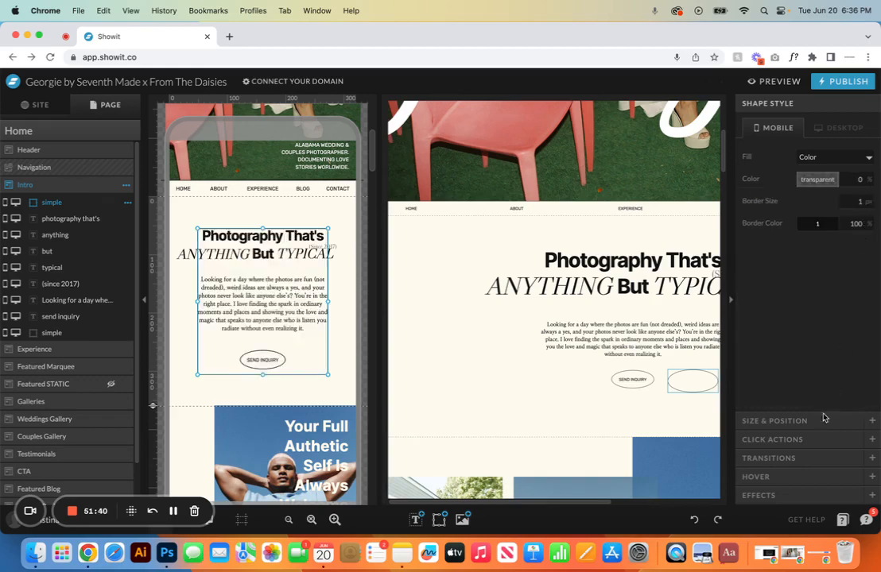
- Round the mobile rectangle's corners fully into an oval and shrink it to a small shape just below and right of Send Inquiry
{"action": "left_click", "coordinate": [782, 495]}
{"action": "left_click", "coordinate": [864, 295]}
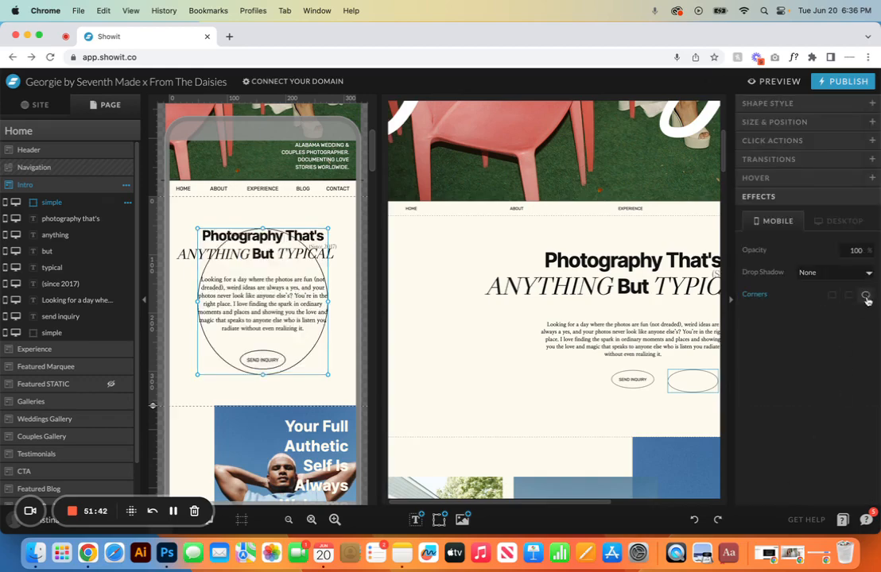
{"action": "left_click_drag", "start_coordinate": [328, 230], "coordinate": [302, 381]}
{"action": "left_click", "coordinate": [263, 376]}
{"action": "left_click", "coordinate": [263, 383]}
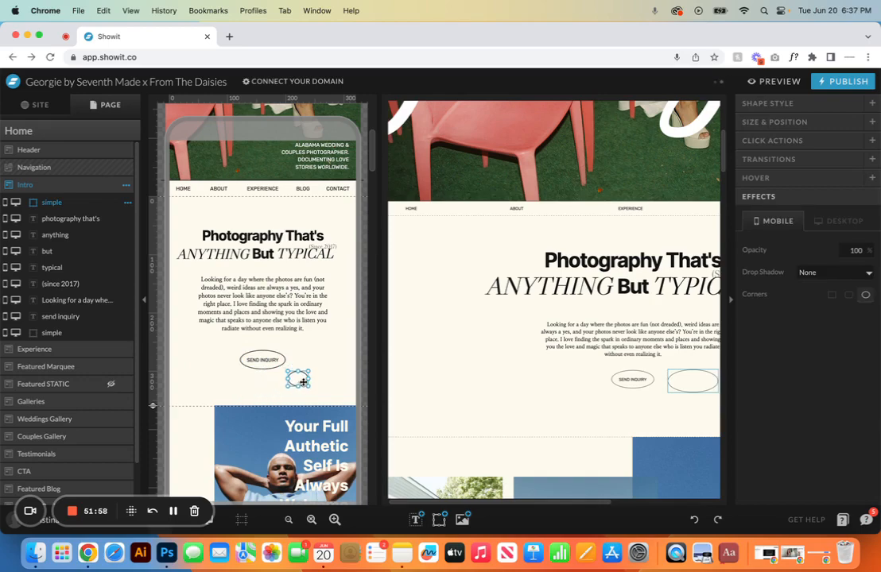
- Match the small mobile oval's width and height to the outline around Send Inquiry
{"action": "left_click", "coordinate": [263, 368], "text": "shift"}
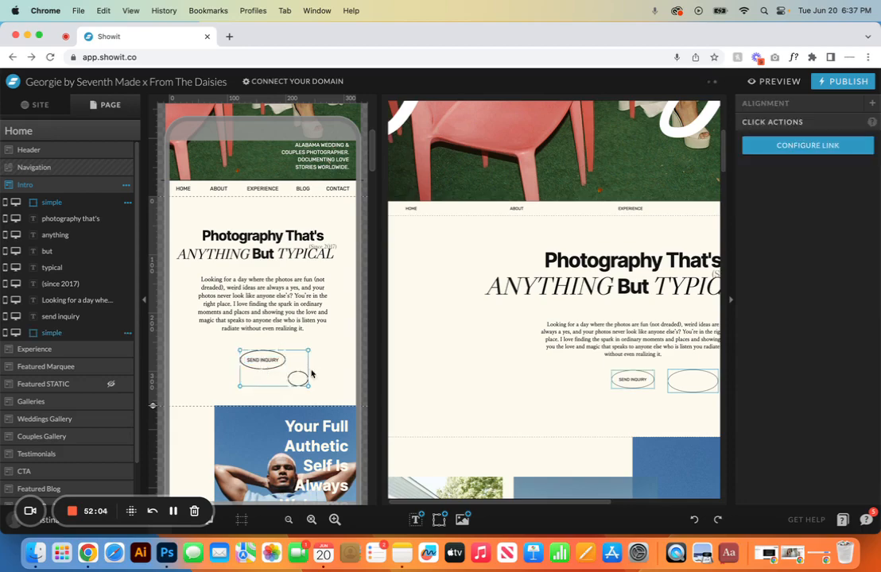
{"action": "left_click", "coordinate": [775, 101]}
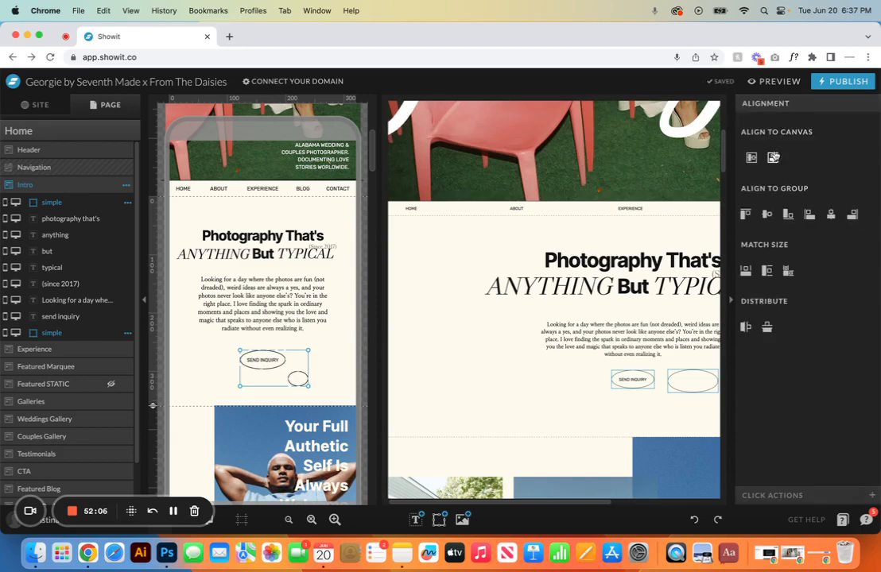
{"action": "left_click", "coordinate": [787, 272]}
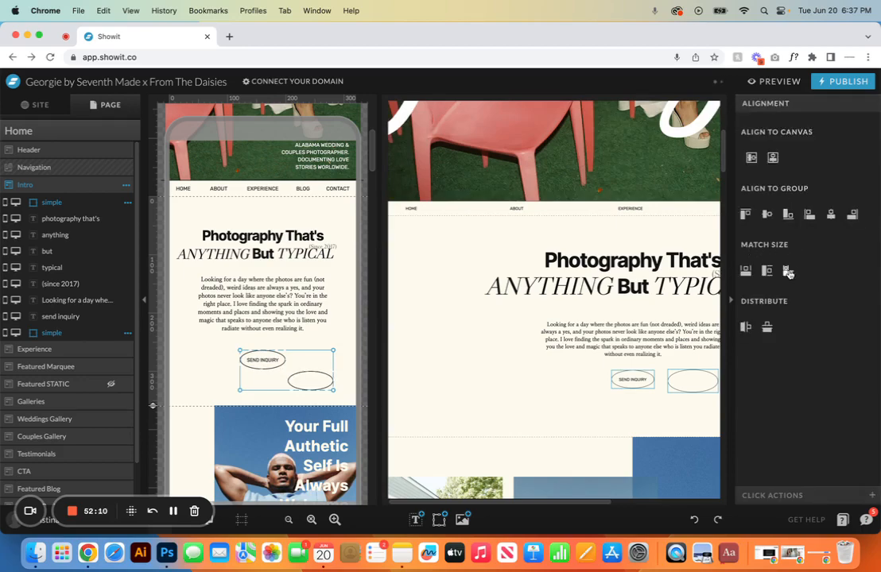
- Try square, 10 px rounded and top-curved corners on the mobile oval, ending with its right side curved at 16.5 px
{"action": "left_click", "coordinate": [308, 380]}
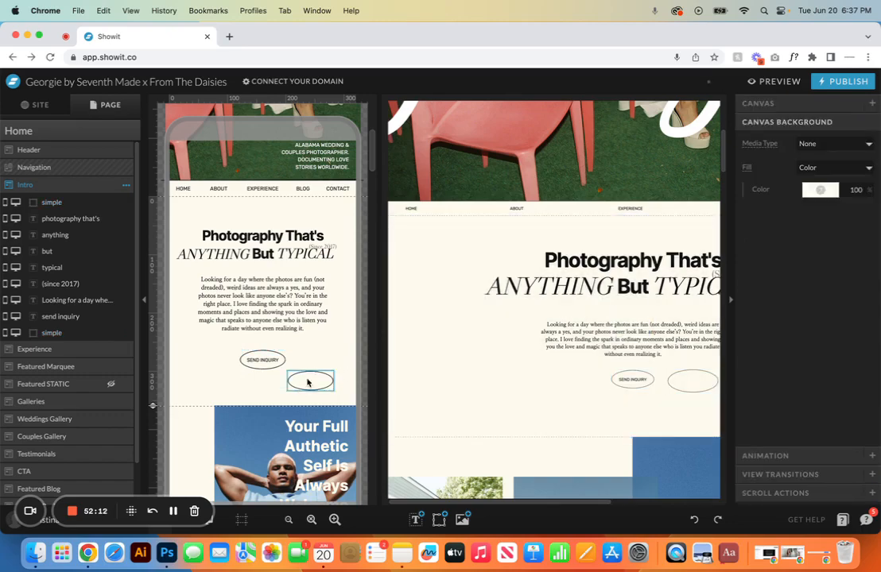
{"action": "left_click", "coordinate": [310, 382]}
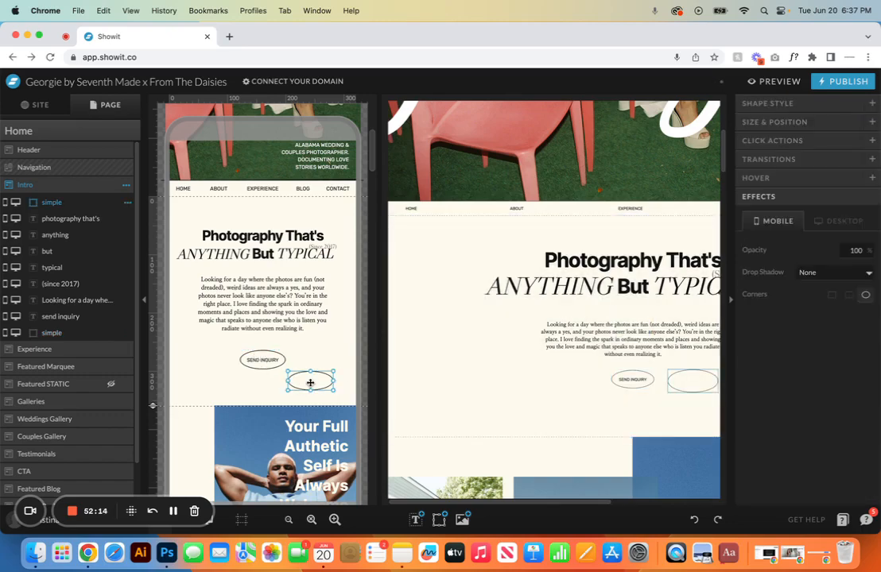
{"action": "left_click", "coordinate": [831, 296]}
{"action": "left_click", "coordinate": [847, 295]}
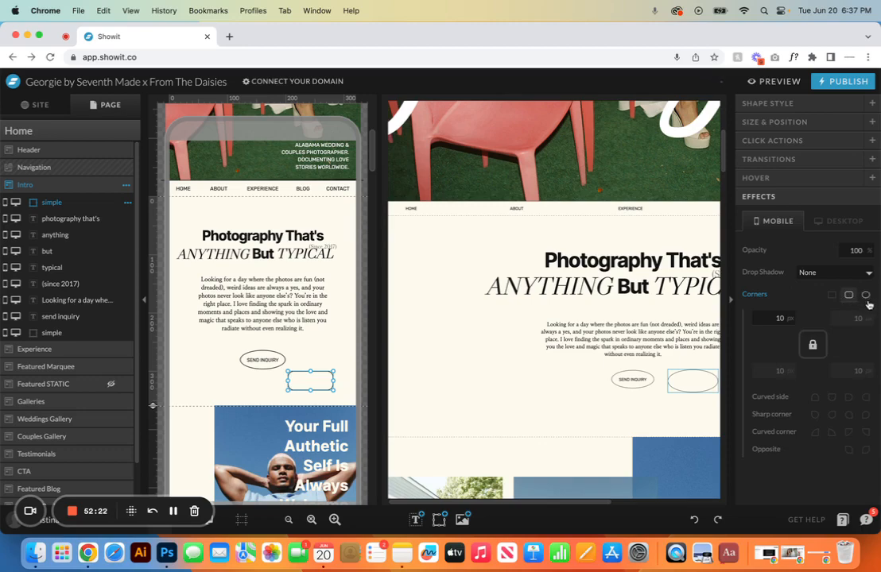
{"action": "left_click", "coordinate": [817, 397]}
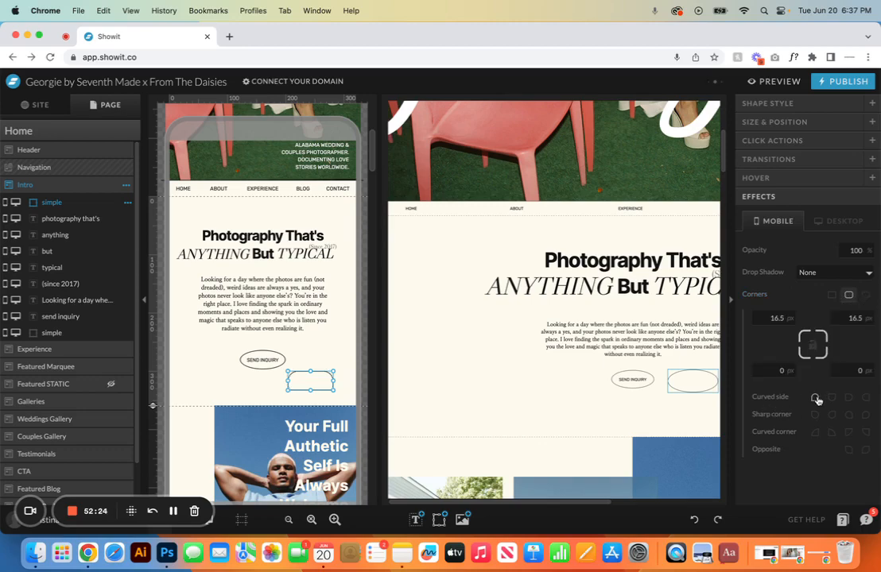
{"action": "left_click", "coordinate": [833, 398]}
- Rotate and enlarge the mobile shape into an upright arch of about 78 by 63 px at the Intro canvas's lower edge, filled light green
{"action": "left_click_drag", "start_coordinate": [310, 371], "coordinate": [299, 417]}
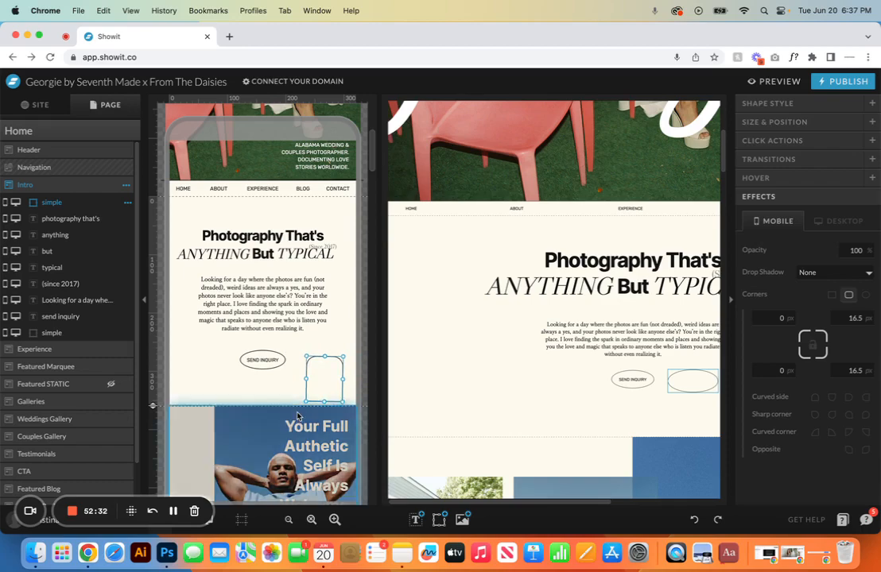
{"action": "left_click_drag", "start_coordinate": [327, 362], "coordinate": [326, 365]}
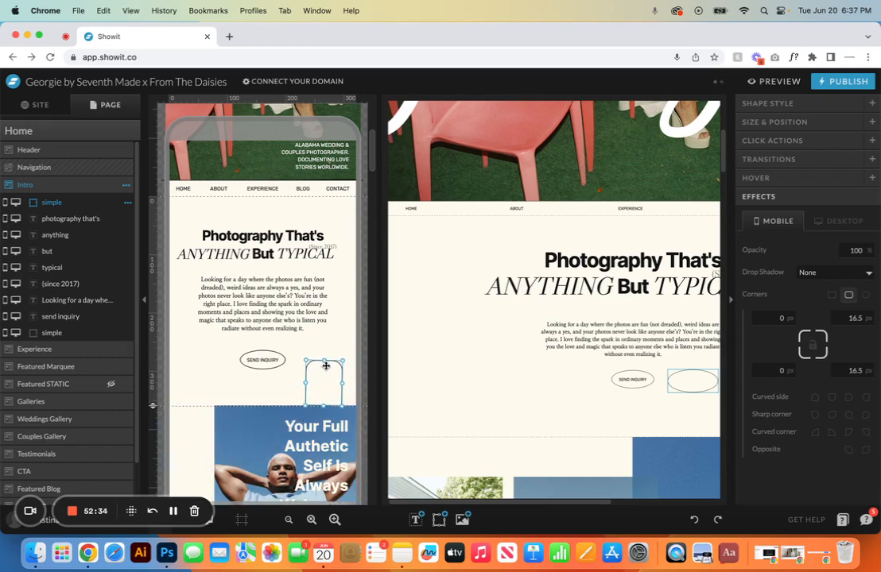
{"action": "left_click", "coordinate": [804, 104]}
{"action": "left_click", "coordinate": [817, 178]}
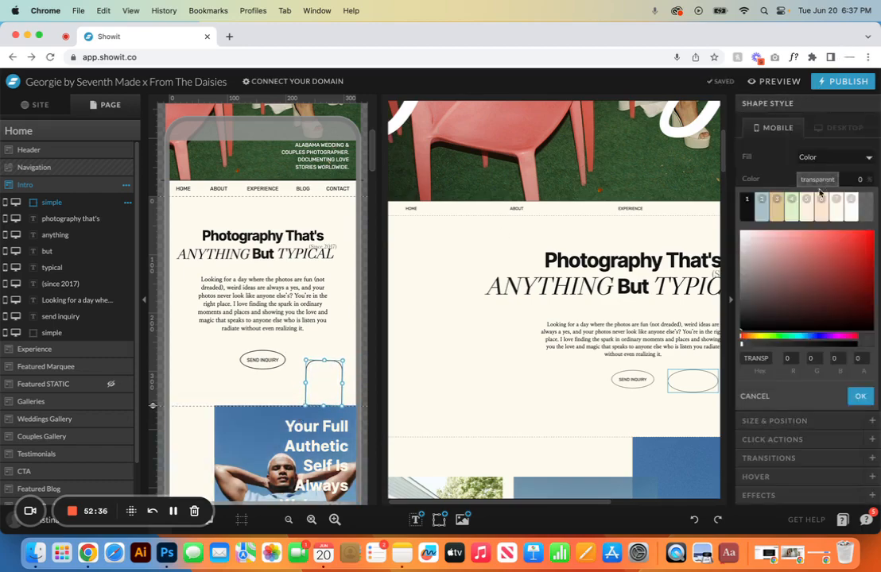
{"action": "left_click", "coordinate": [814, 202]}
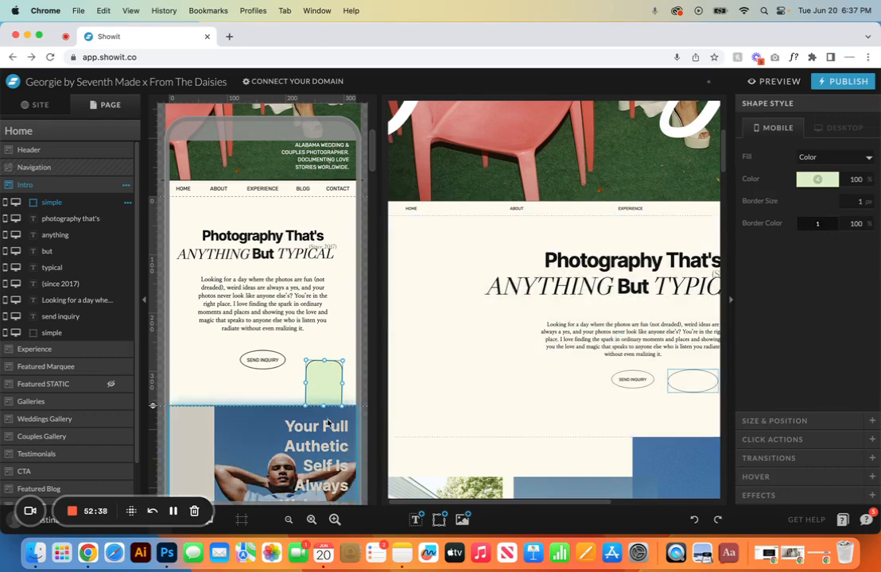
- Set the green arch's rotation to exactly 270°, and turn it freehand to about 181° so it lies on its side
{"action": "left_click", "coordinate": [789, 420]}
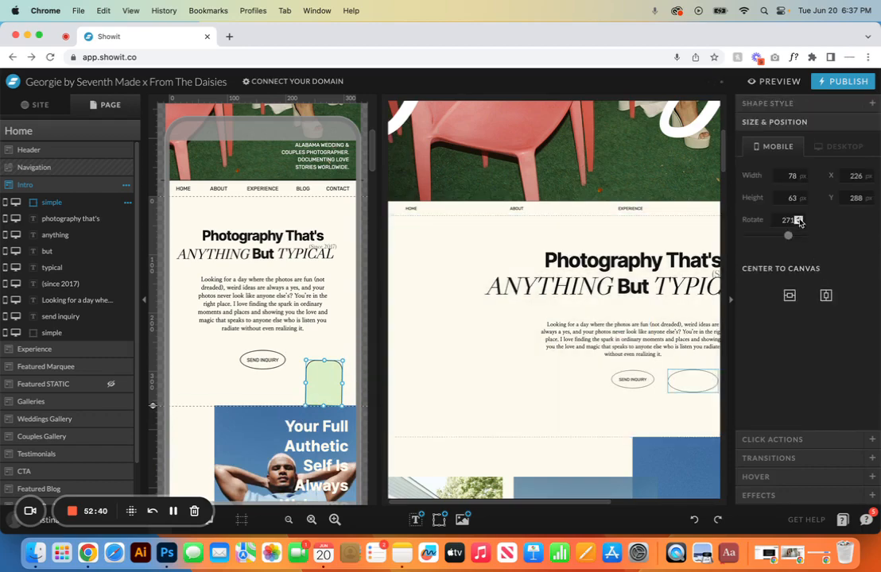
{"action": "left_click", "coordinate": [799, 223]}
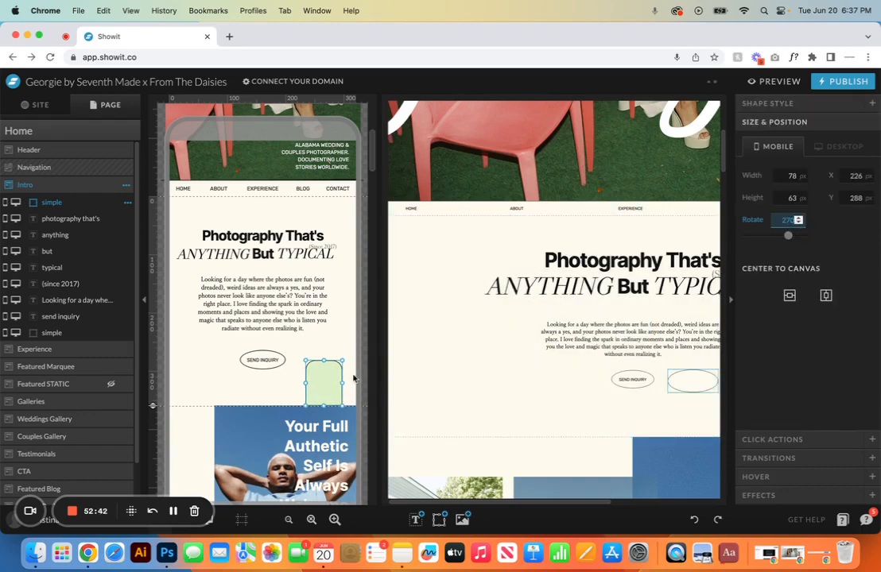
{"action": "left_click", "coordinate": [311, 326]}
{"action": "left_click", "coordinate": [327, 373]}
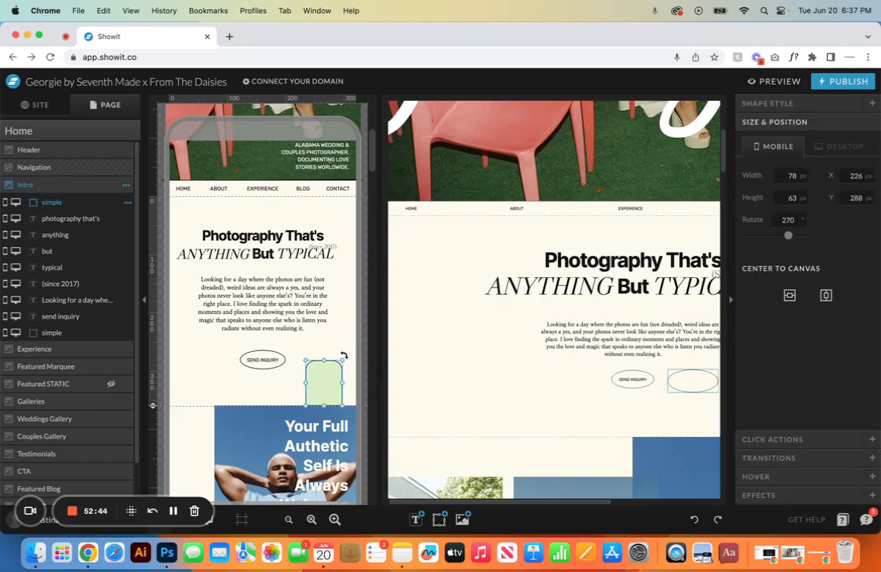
{"action": "mouse_move", "coordinate": [344, 355]}
{"action": "left_mouse_down"}
{"action": "mouse_move", "coordinate": [320, 350]}
{"action": "mouse_move", "coordinate": [294, 359]}
{"action": "mouse_move", "coordinate": [328, 360]}
{"action": "left_mouse_up"}
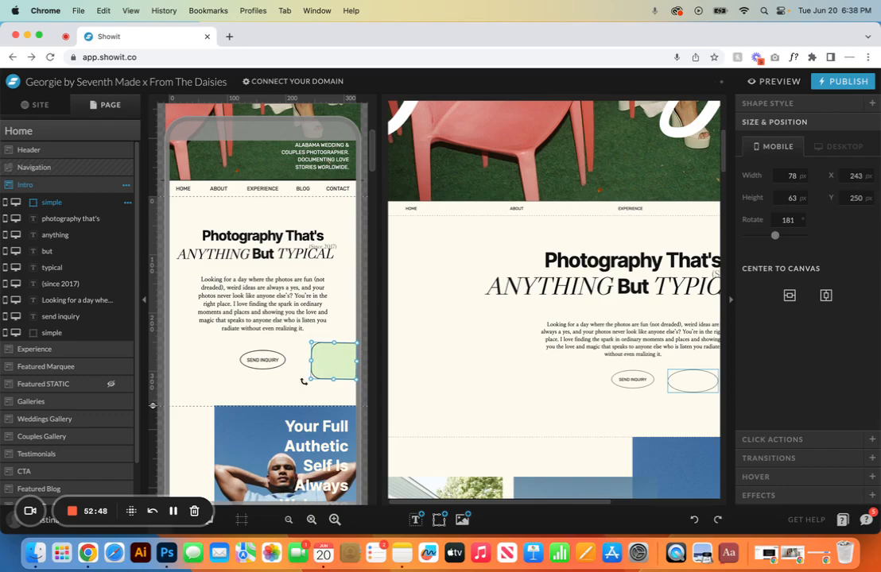
- Delete the green shape from the Intro canvas
{"action": "left_click", "coordinate": [281, 397]}
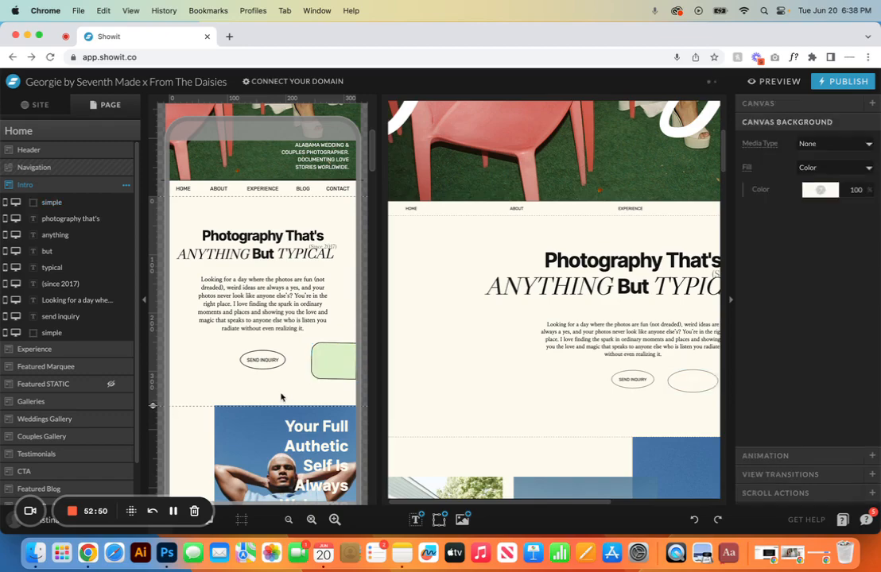
{"action": "left_click", "coordinate": [334, 354]}
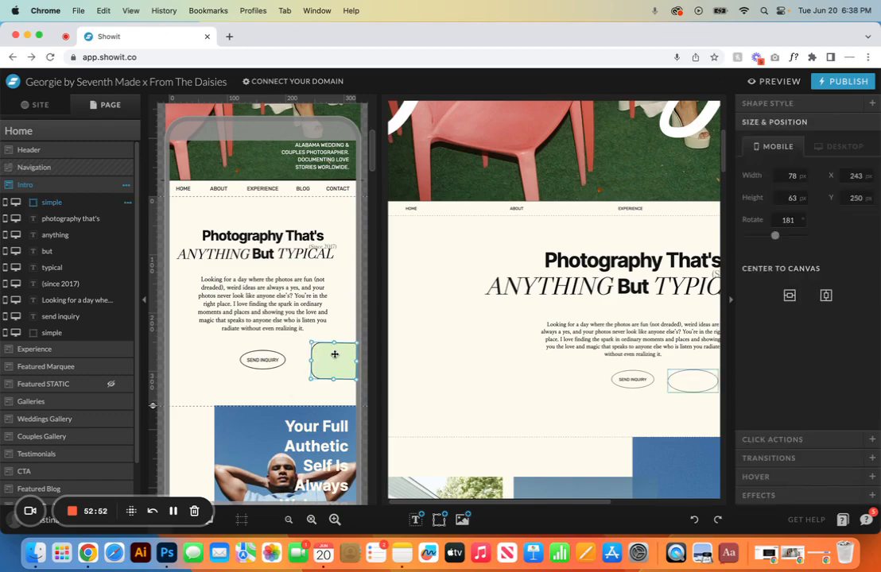
{"action": "key", "text": "Delete"}
- Add a line to the Intro canvas and move it below the Send Inquiry button in the desktop layout
{"action": "mouse_move", "coordinate": [439, 519]}
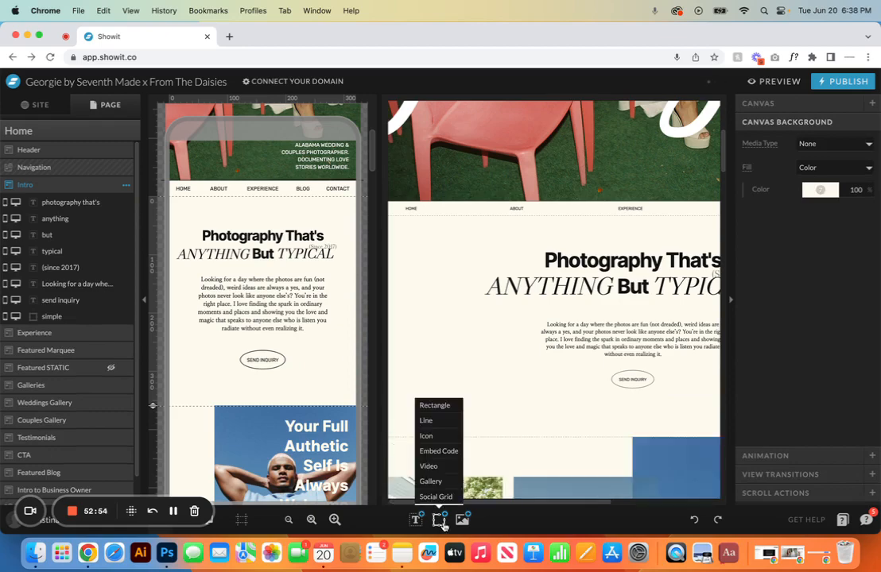
{"action": "left_click", "coordinate": [439, 428]}
{"action": "left_click", "coordinate": [597, 326]}
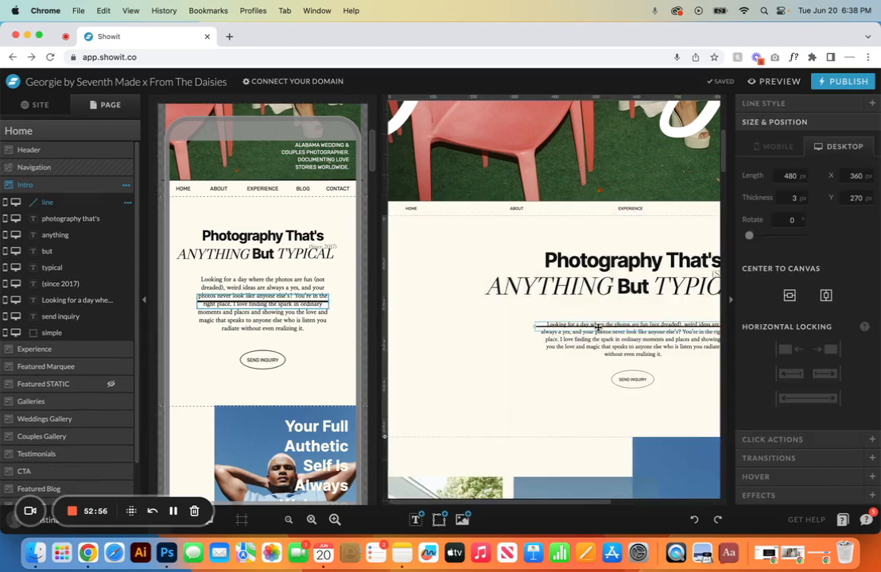
{"action": "left_click_drag", "start_coordinate": [597, 327], "coordinate": [543, 405]}
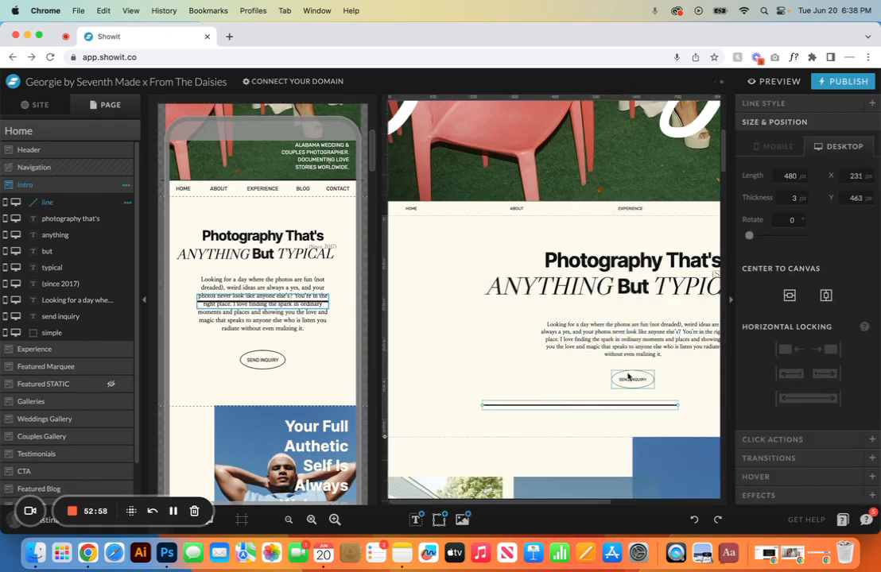
- Hide the oval outline around Send Inquiry on mobile and desktop, and fit the desktop line under the text at about 66 px long
{"action": "left_click", "coordinate": [644, 380]}
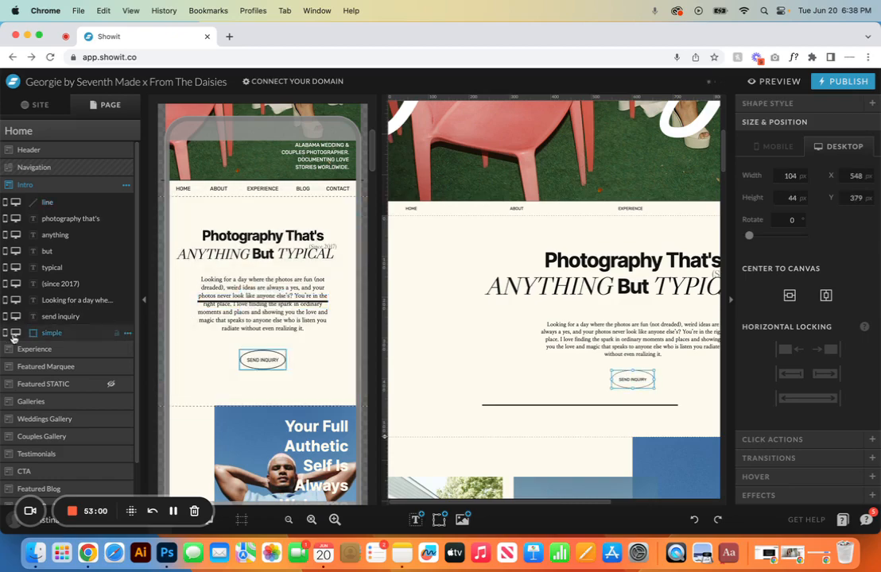
{"action": "left_click_drag", "start_coordinate": [658, 405], "coordinate": [653, 383]}
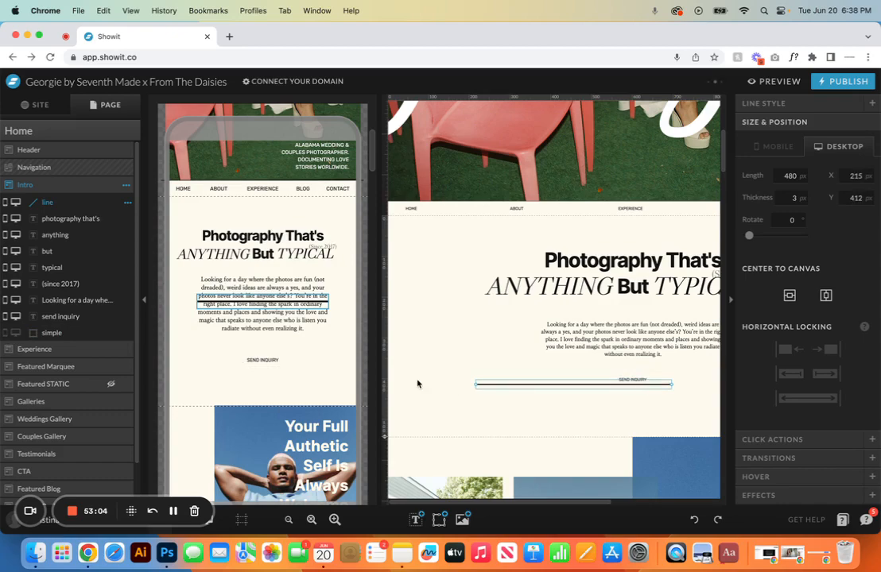
{"action": "left_click_drag", "start_coordinate": [475, 384], "coordinate": [619, 384]}
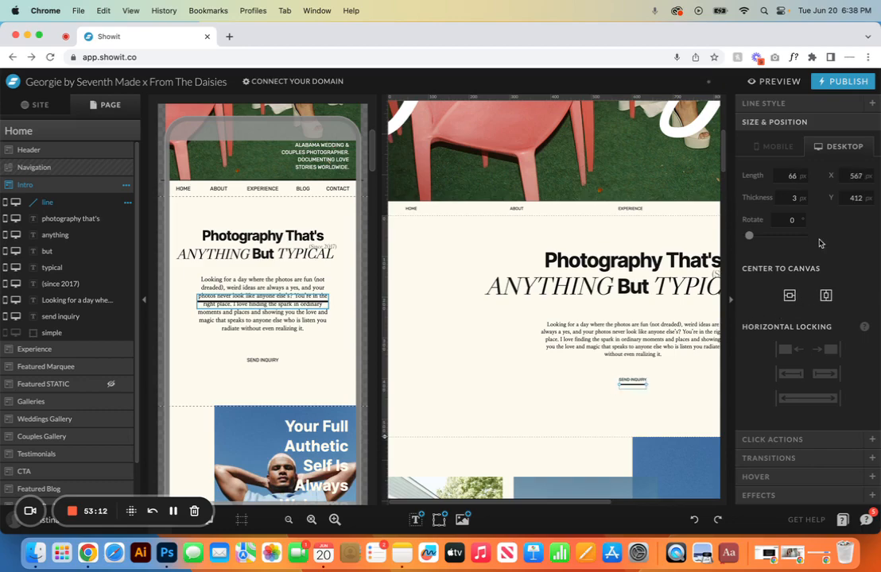
- Set the desktop line's thickness to 1 px
{"action": "left_click", "coordinate": [800, 198]}
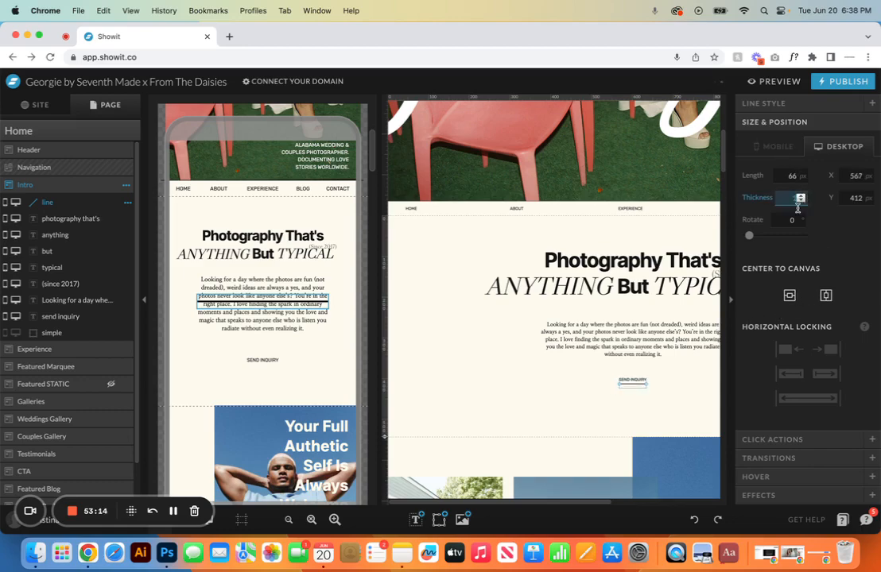
{"action": "type", "text": "1"}
{"action": "left_click", "coordinate": [662, 403]}
{"action": "left_click", "coordinate": [633, 386]}
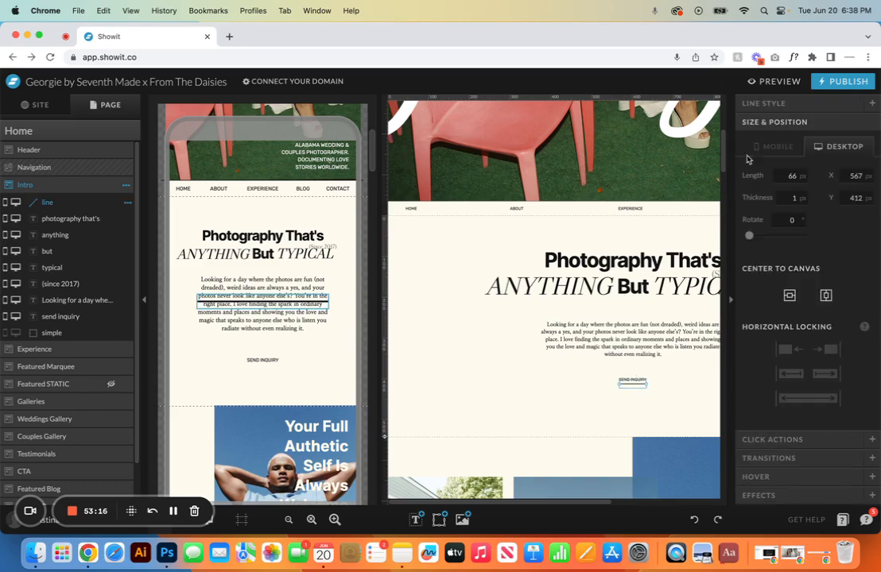
- Try light green as the desktop line's color, return it to palette color 1, and reopen the line's size and position settings
{"action": "left_click", "coordinate": [789, 104]}
{"action": "left_click", "coordinate": [806, 185]}
{"action": "left_click", "coordinate": [793, 215]}
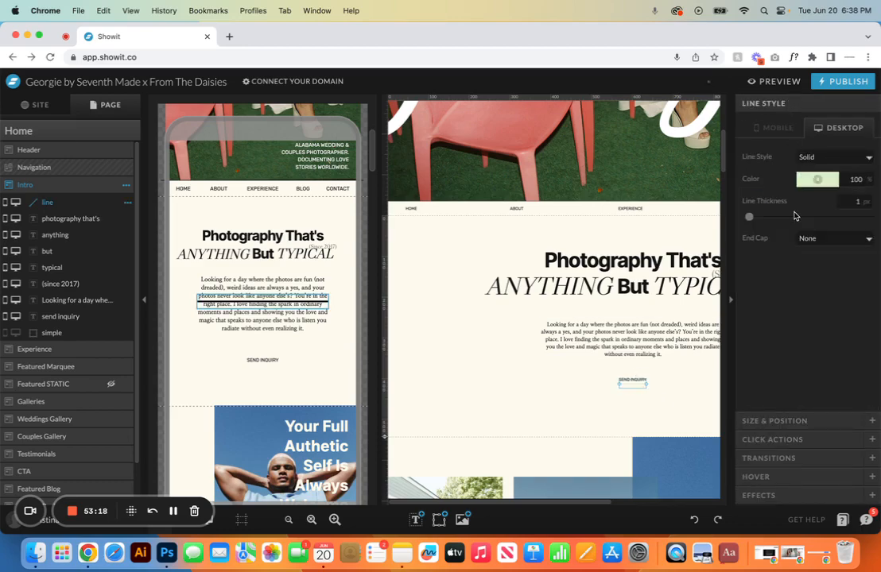
{"action": "left_click", "coordinate": [809, 182]}
{"action": "left_click", "coordinate": [747, 210]}
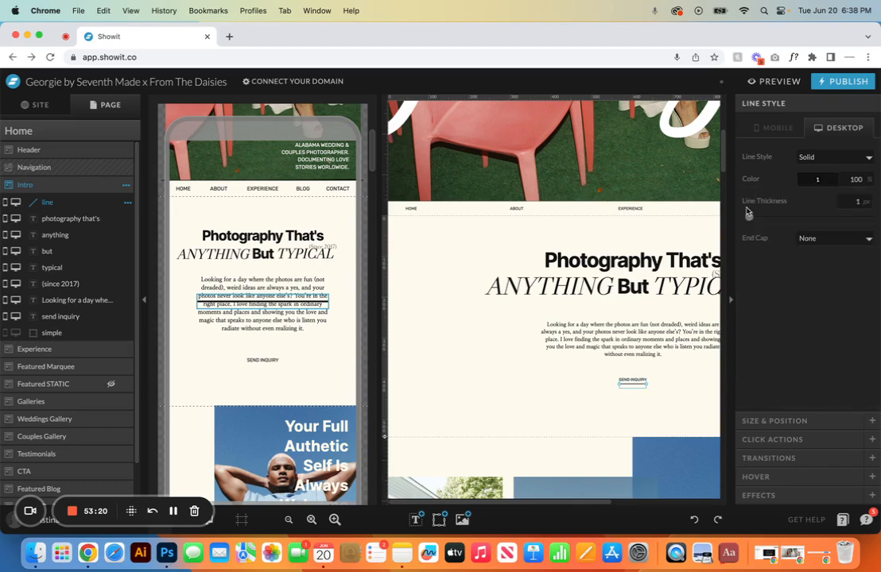
{"action": "left_click", "coordinate": [772, 422]}
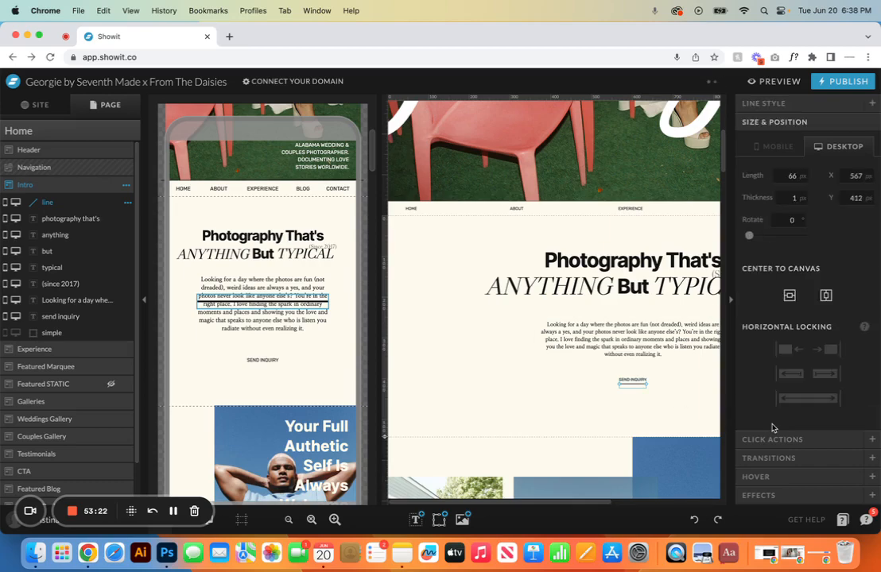
- Link the line under Send Inquiry to the Contact page
{"action": "left_click", "coordinate": [791, 439]}
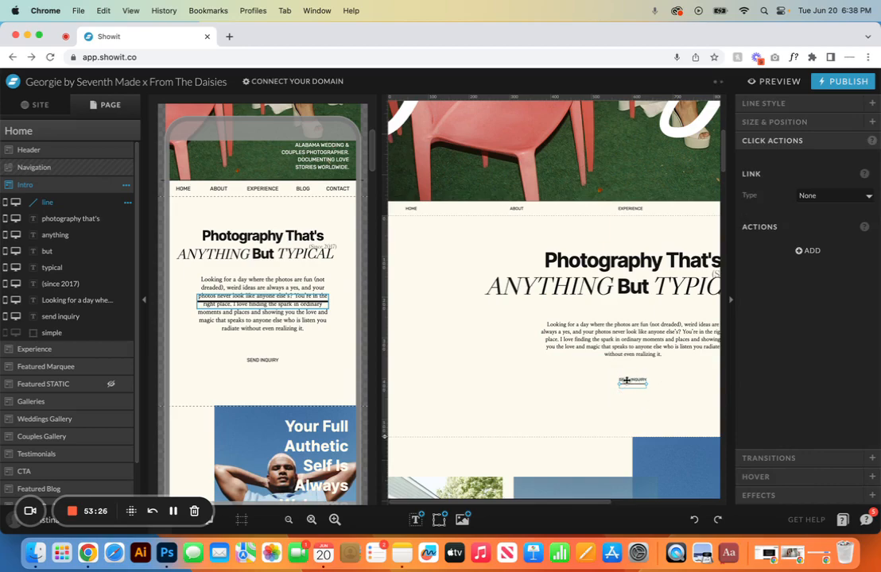
{"action": "left_click", "coordinate": [856, 196]}
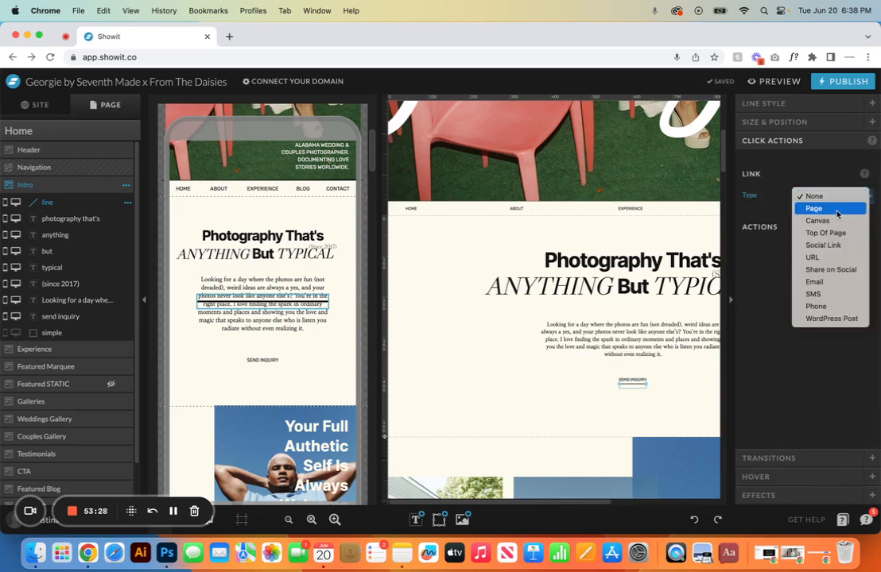
{"action": "left_click", "coordinate": [854, 208]}
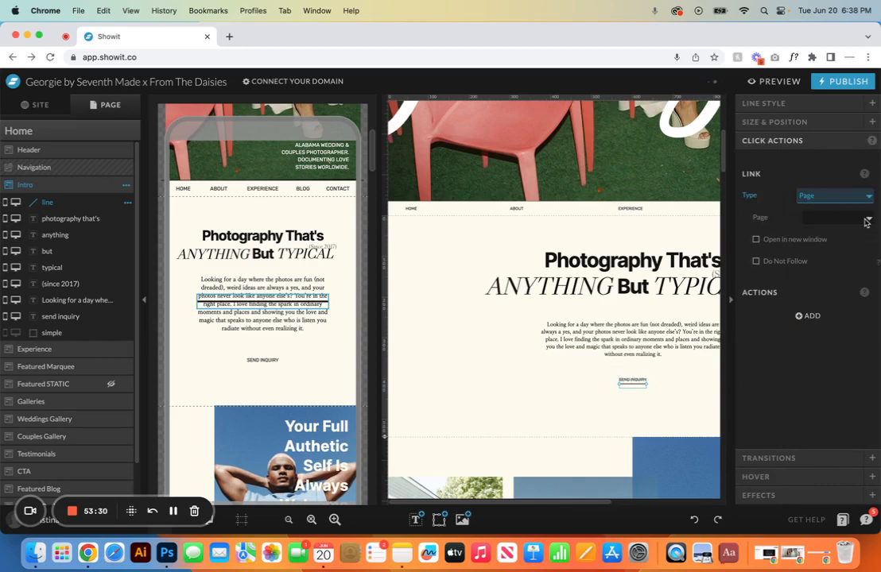
{"action": "left_click", "coordinate": [867, 220]}
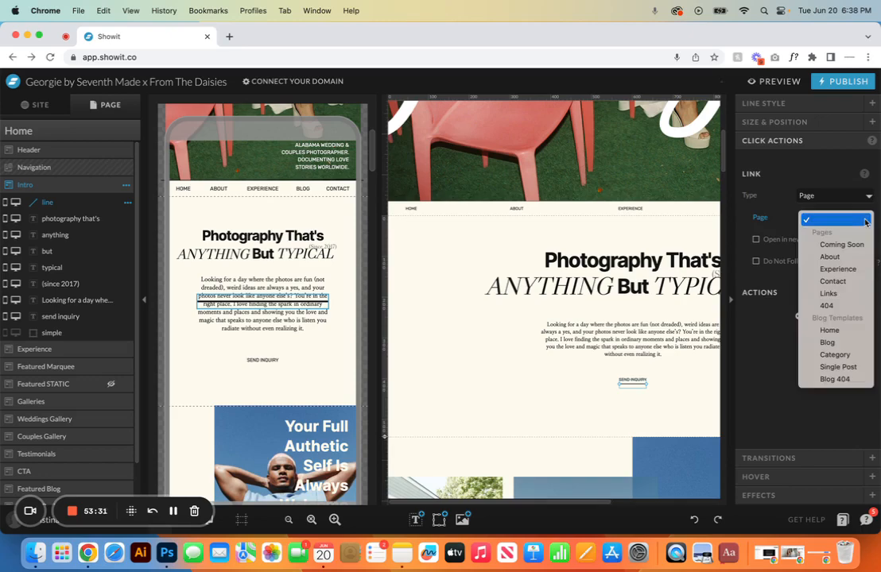
{"action": "left_click", "coordinate": [846, 283]}
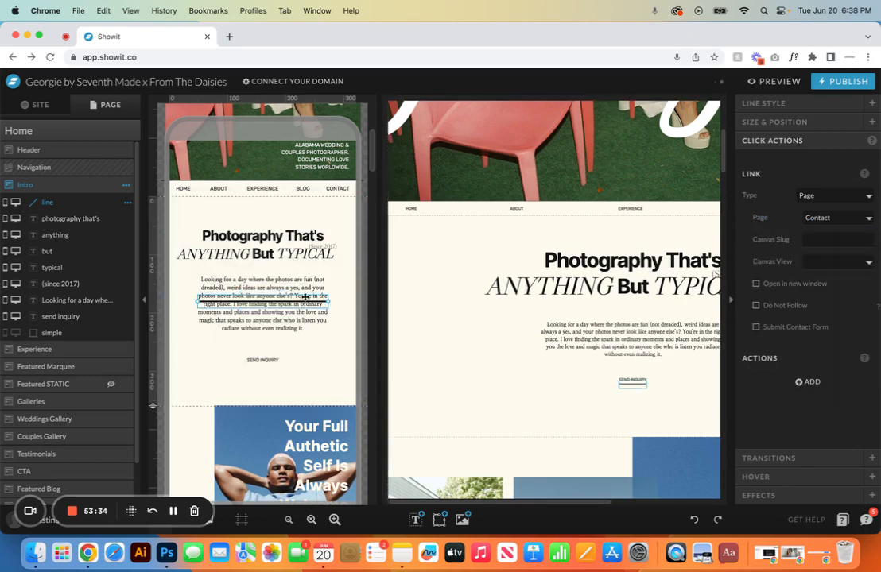
- Fit the mobile line under Send Inquiry at about 53 px long and set its thickness to 1 px
{"action": "left_click_drag", "start_coordinate": [304, 301], "coordinate": [303, 355]}
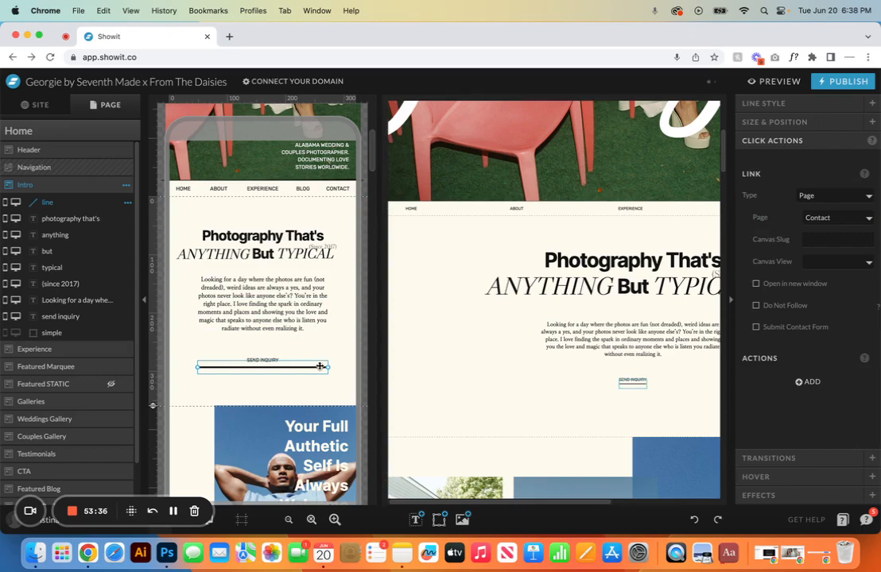
{"action": "left_click_drag", "start_coordinate": [328, 367], "coordinate": [279, 369]}
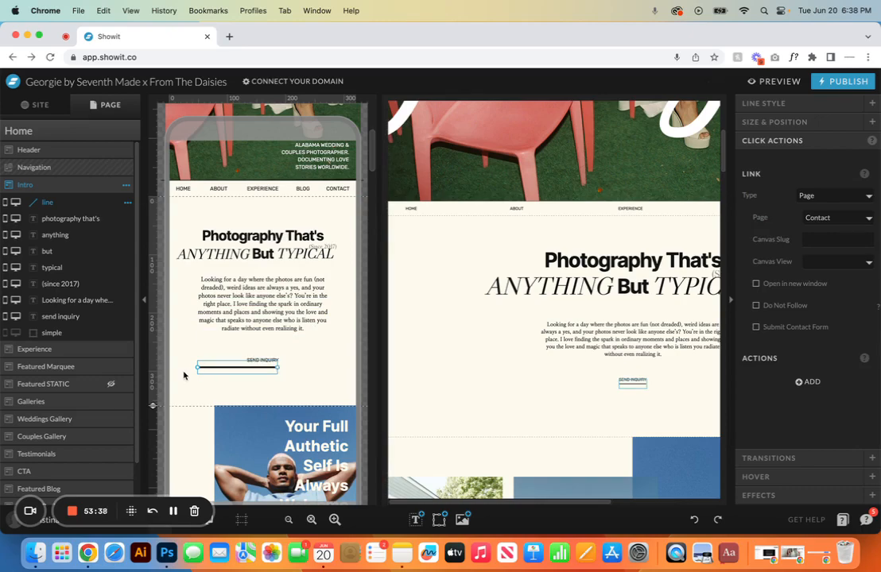
{"action": "left_click_drag", "start_coordinate": [198, 366], "coordinate": [246, 367]}
{"action": "left_click", "coordinate": [763, 103]}
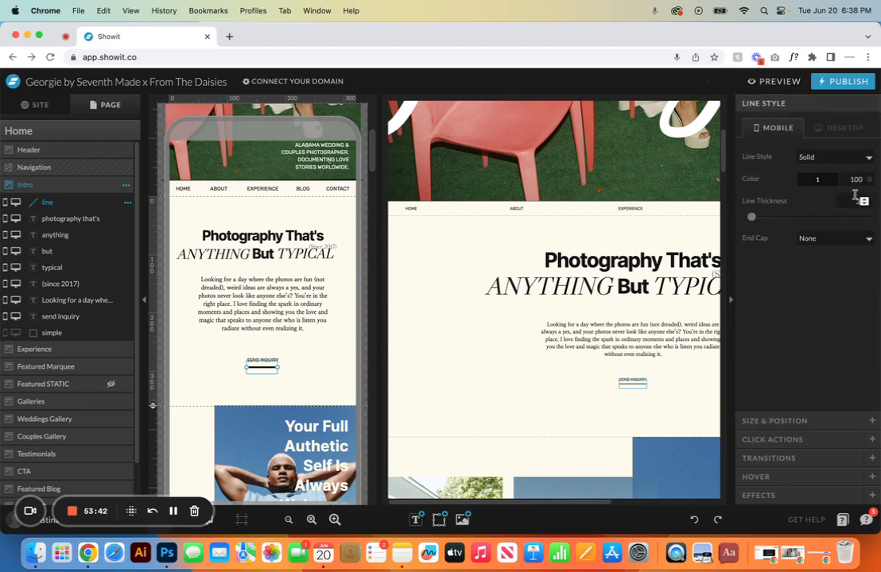
{"action": "left_click", "coordinate": [863, 204]}
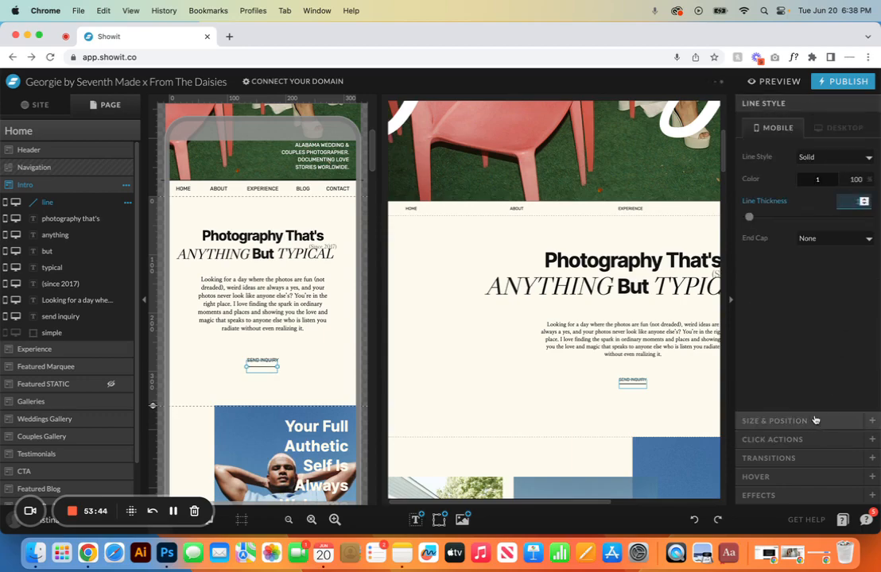
{"action": "left_click", "coordinate": [848, 420]}
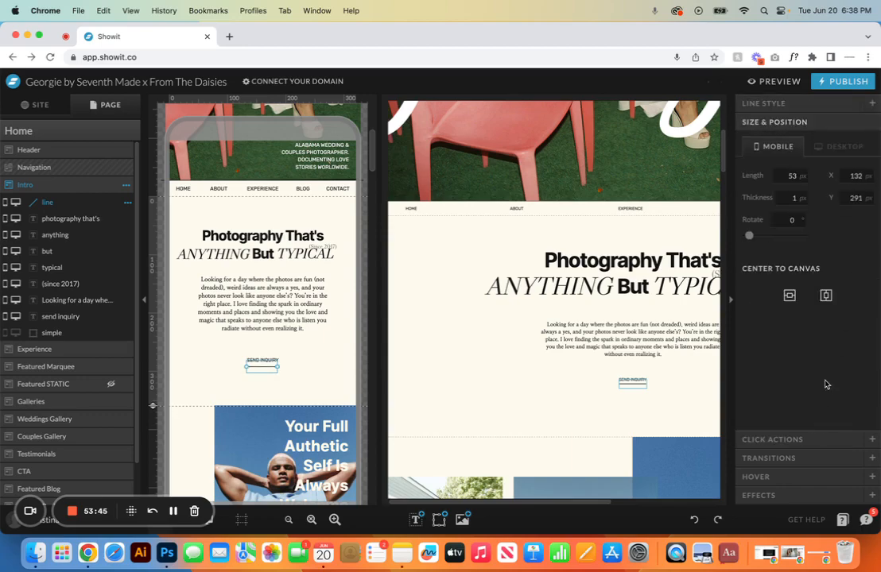
{"action": "left_click", "coordinate": [298, 392]}
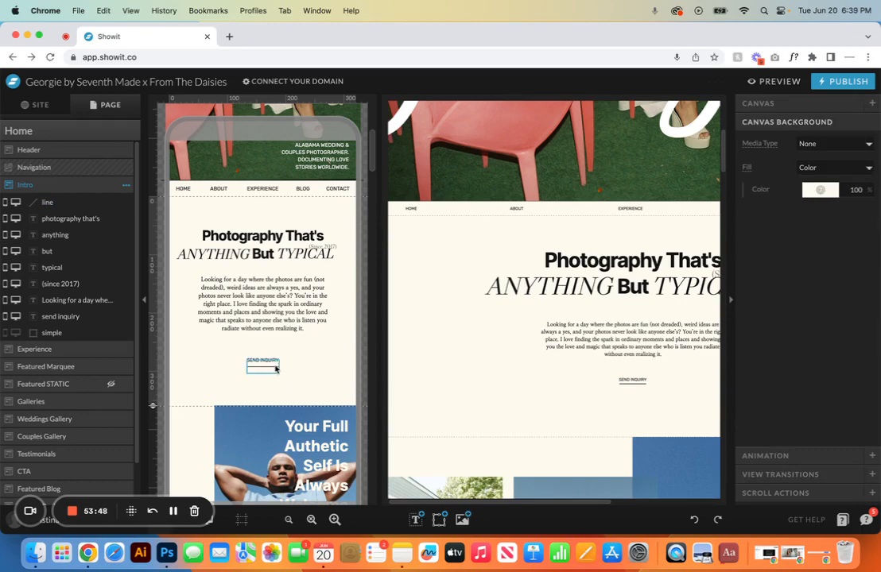
- Move the mobile line left of Send Inquiry, rotate it to about 54° and lengthen it to about 224 px
{"action": "left_click", "coordinate": [270, 366]}
{"action": "left_click_drag", "start_coordinate": [269, 366], "coordinate": [215, 365]}
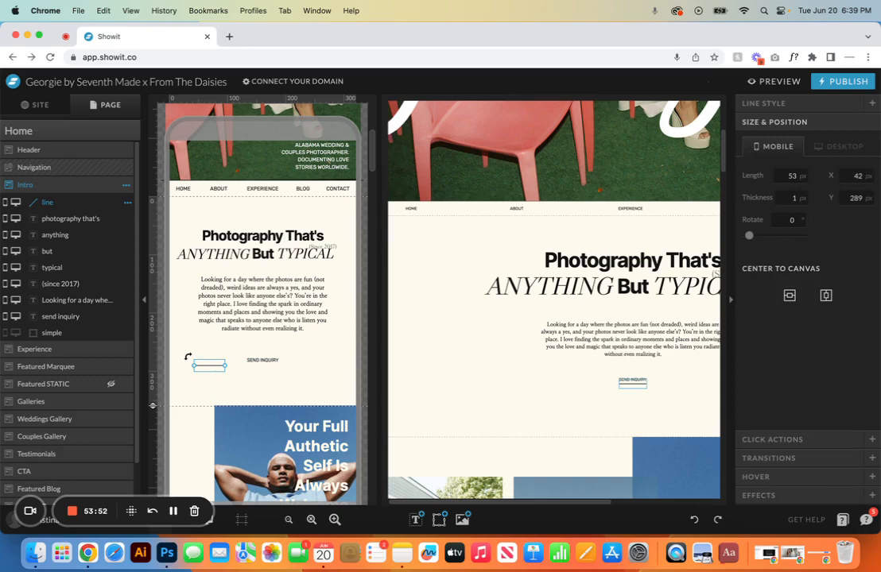
{"action": "left_click_drag", "start_coordinate": [187, 357], "coordinate": [192, 291]}
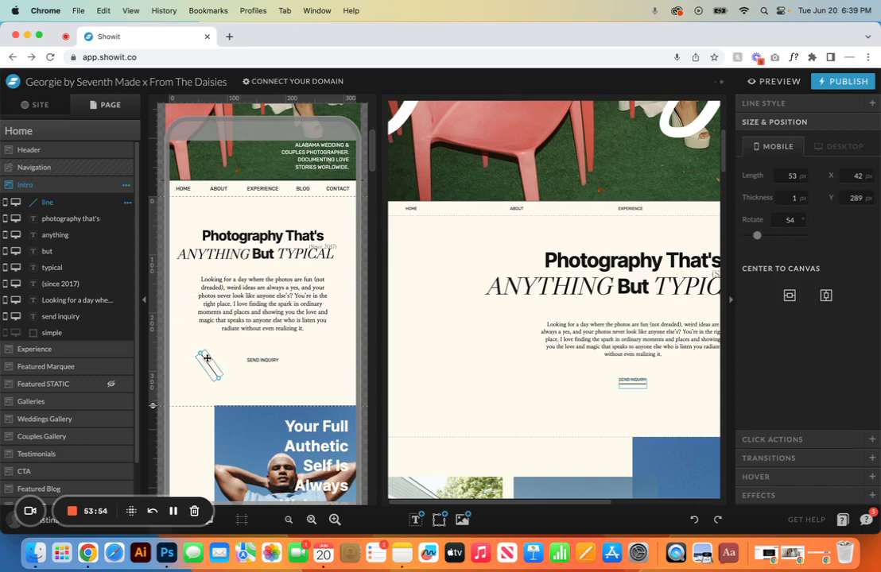
{"action": "left_click_drag", "start_coordinate": [206, 358], "coordinate": [157, 305]}
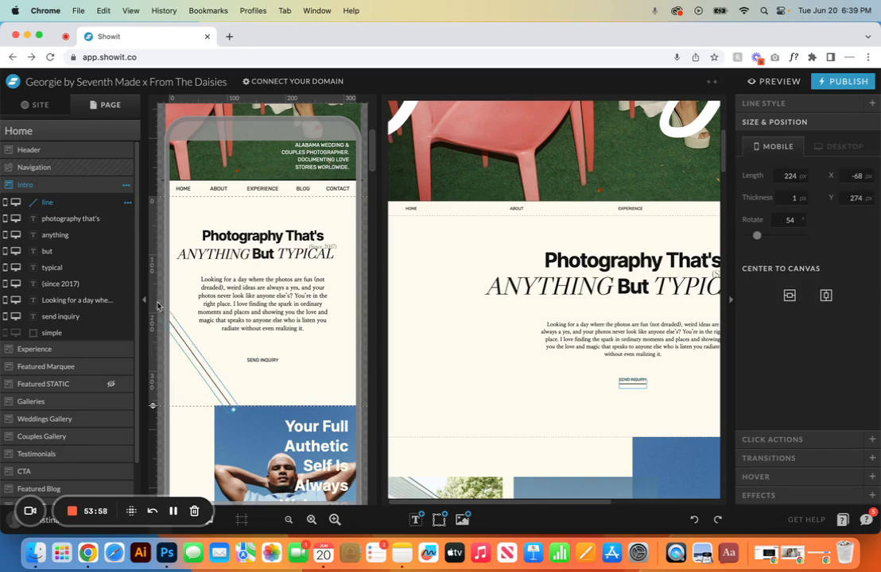
{"action": "left_click", "coordinate": [289, 395]}
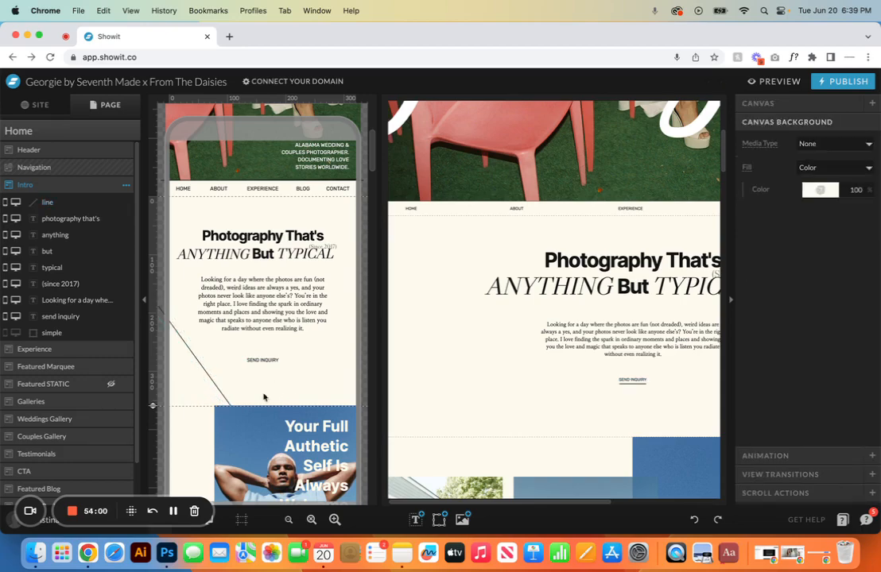
- Reset the line's link type to None and delete the line from the Intro canvas
{"action": "left_click", "coordinate": [212, 386]}
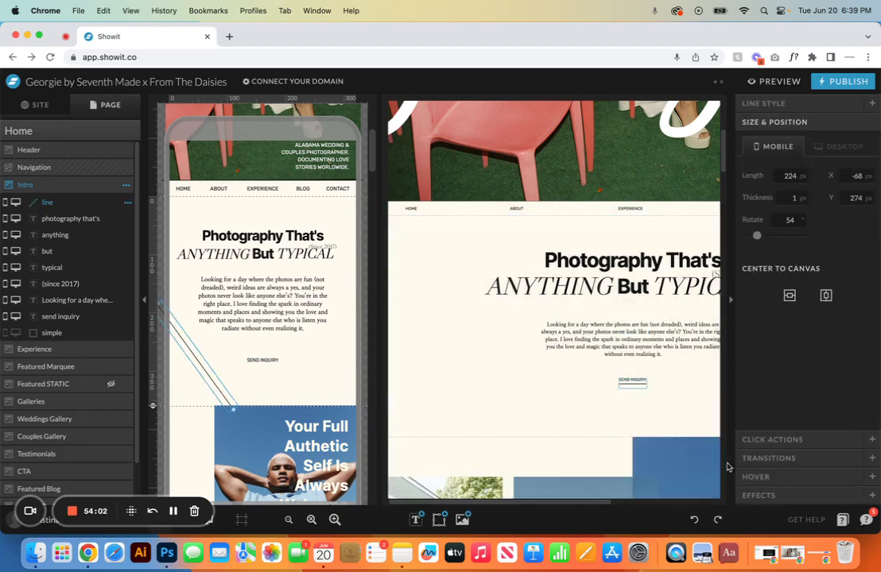
{"action": "left_click", "coordinate": [773, 440]}
{"action": "left_click", "coordinate": [868, 195]}
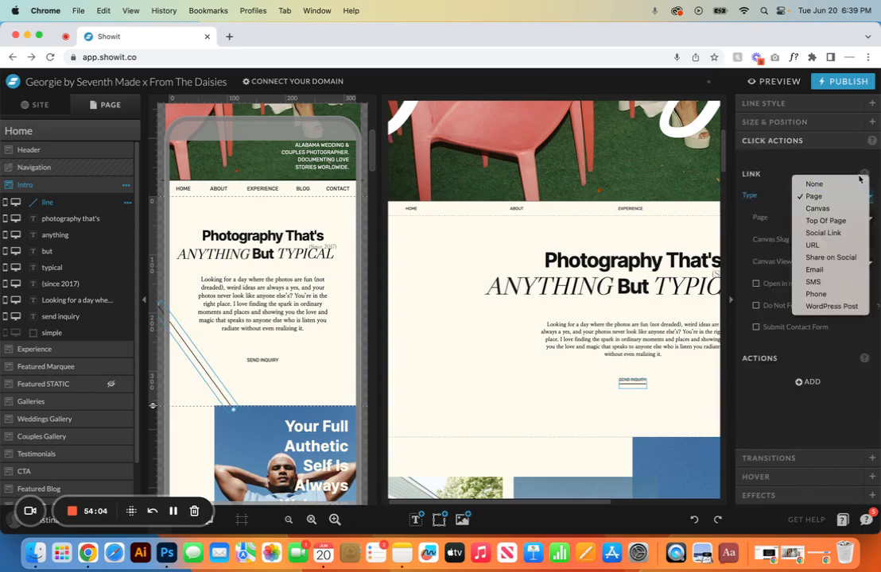
{"action": "left_click", "coordinate": [809, 182]}
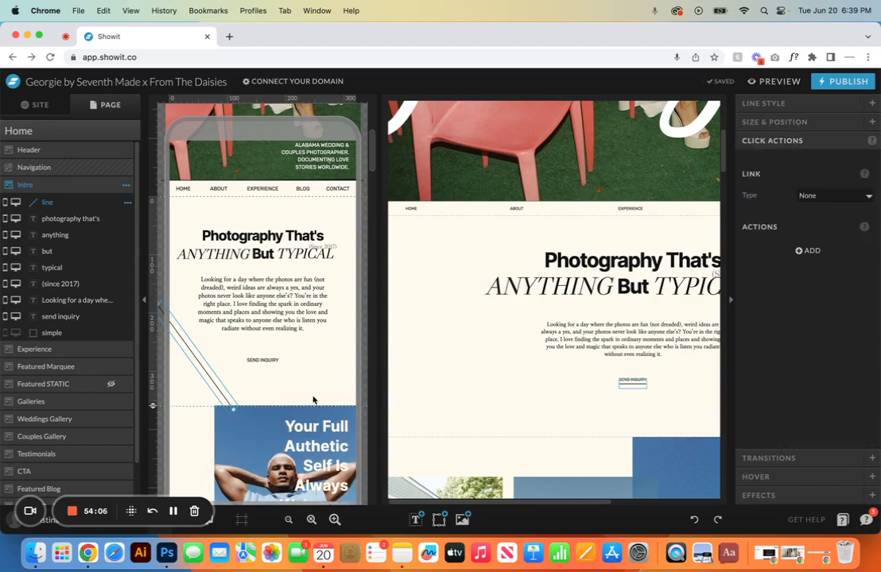
{"action": "key", "text": "Delete"}
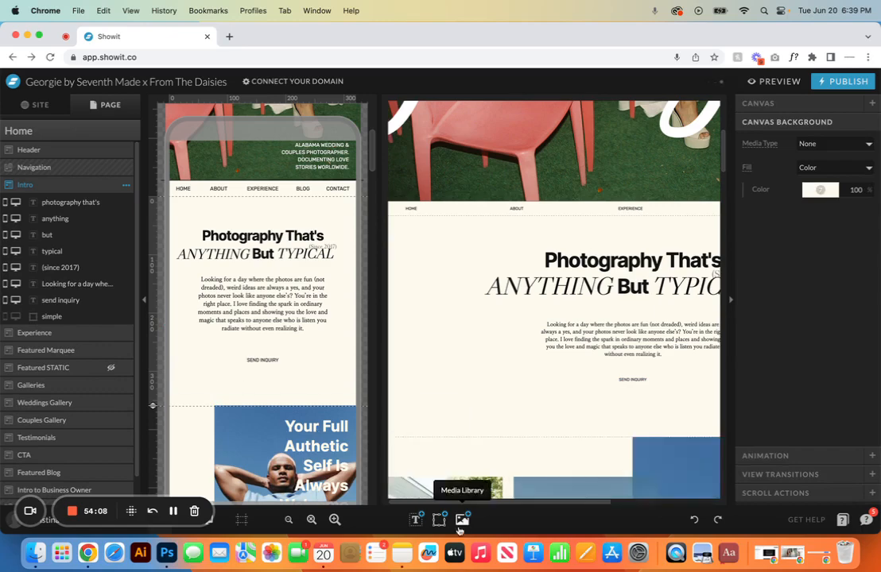
- Add an icon to the Intro canvas and place it in the empty area left of the paragraph on desktop
{"action": "mouse_move", "coordinate": [440, 518]}
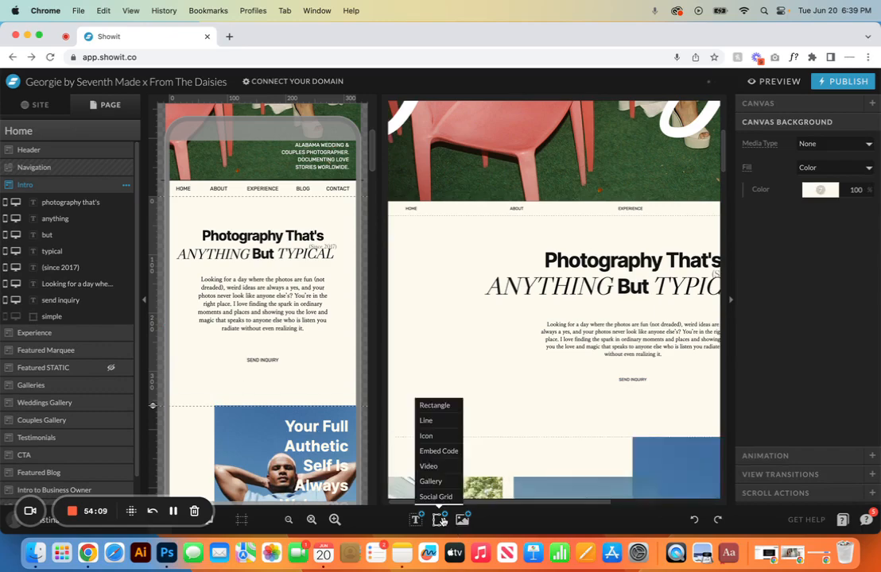
{"action": "left_click", "coordinate": [435, 436]}
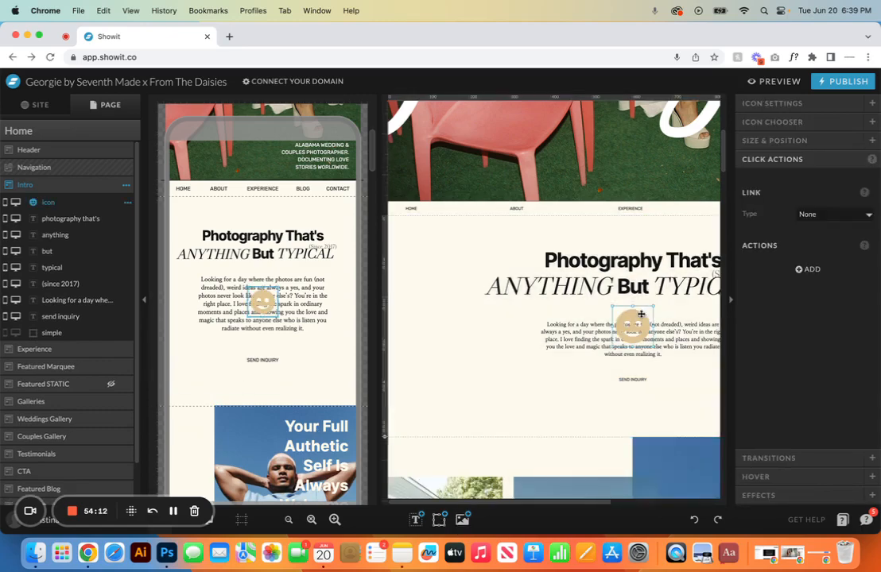
{"action": "left_click_drag", "start_coordinate": [640, 314], "coordinate": [486, 328]}
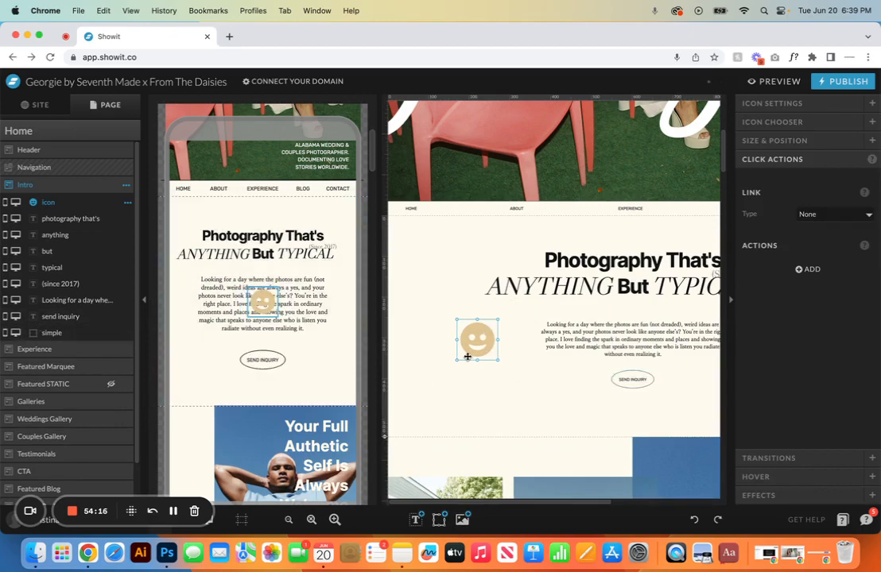
{"action": "left_click", "coordinate": [531, 391]}
{"action": "left_click", "coordinate": [480, 347]}
{"action": "left_click_drag", "start_coordinate": [480, 326], "coordinate": [481, 344]}
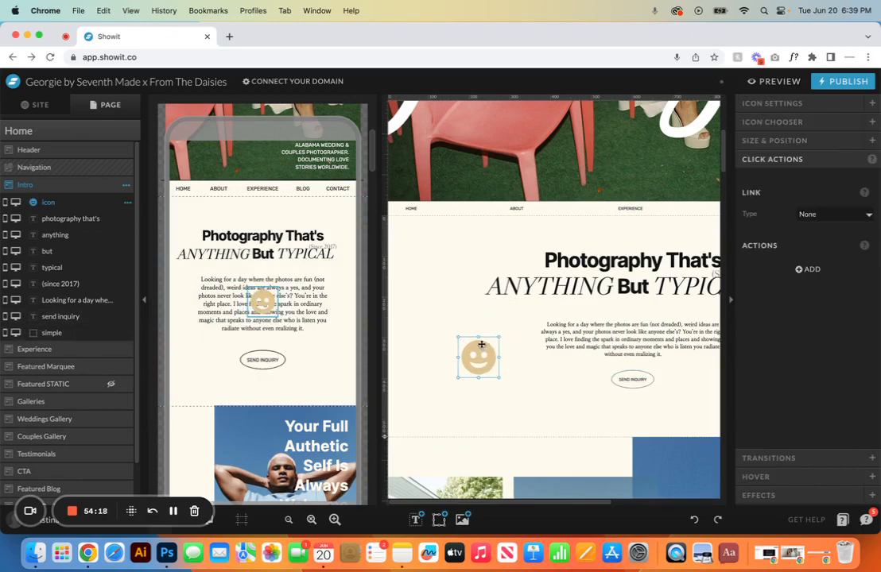
- Try light green as the desktop icon's color, then change it to pale peach from the palette
{"action": "left_click", "coordinate": [767, 103]}
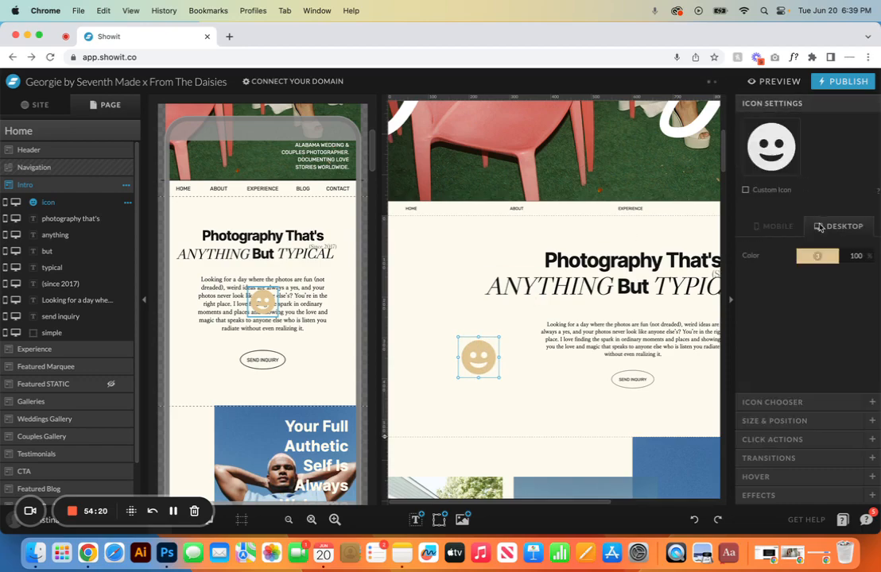
{"action": "left_click", "coordinate": [817, 255]}
{"action": "left_click", "coordinate": [791, 282]}
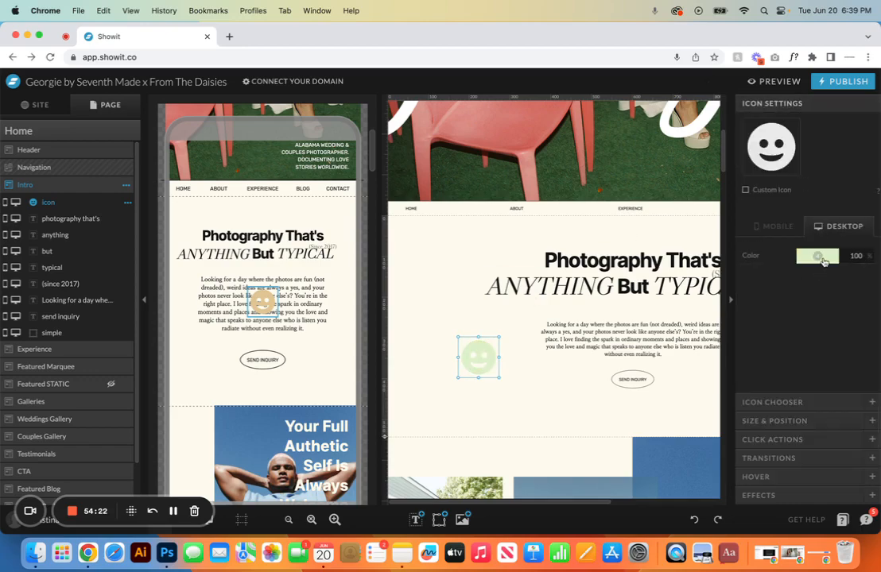
{"action": "left_click", "coordinate": [823, 260]}
{"action": "left_click", "coordinate": [823, 286]}
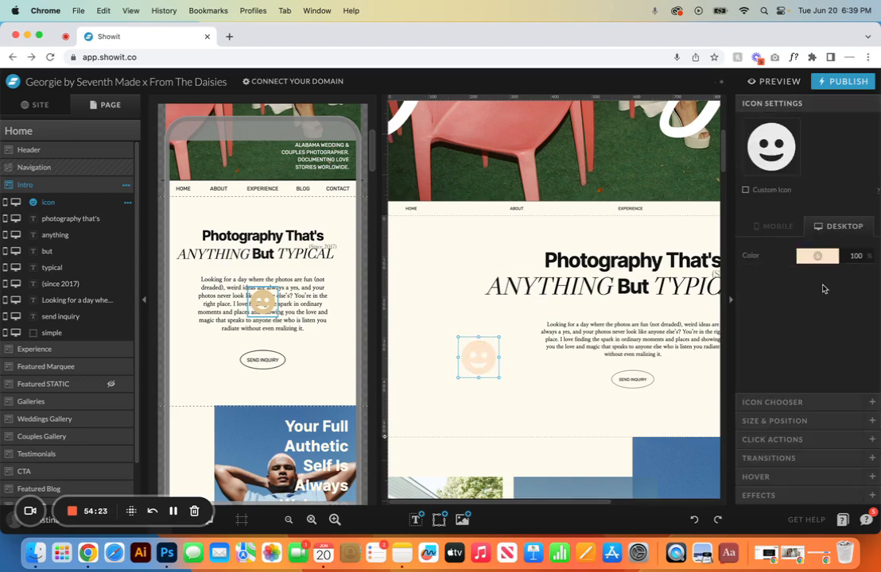
- Try the Twitter bird, solid envelope, picture, outlined camera and solid camera designs for the icon
{"action": "left_click", "coordinate": [805, 403]}
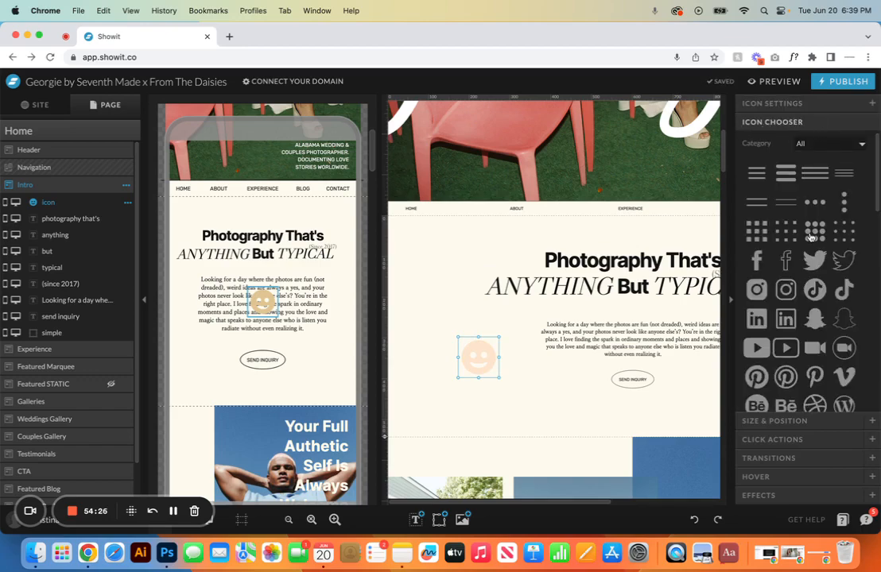
{"action": "left_click", "coordinate": [814, 259]}
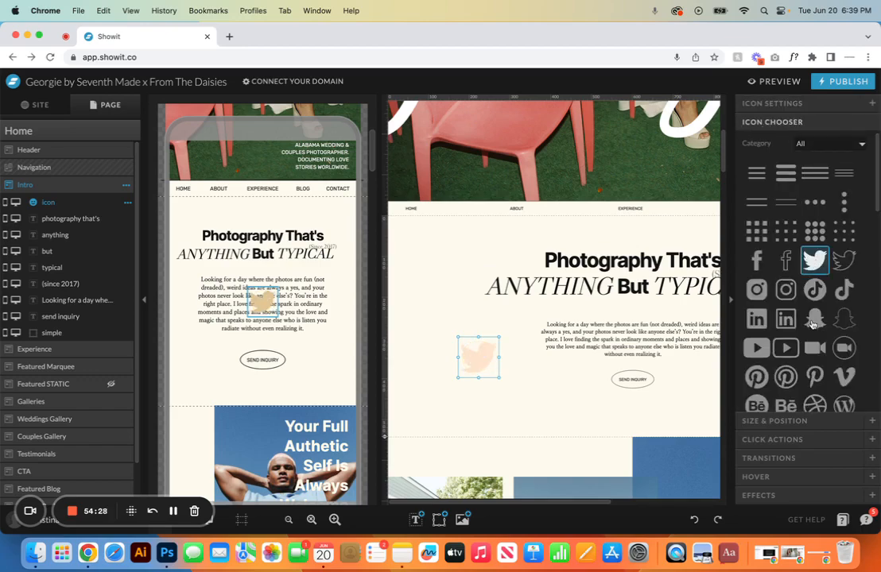
{"action": "scroll", "coordinate": [812, 323], "scroll_direction": "down", "scroll_amount": 10}
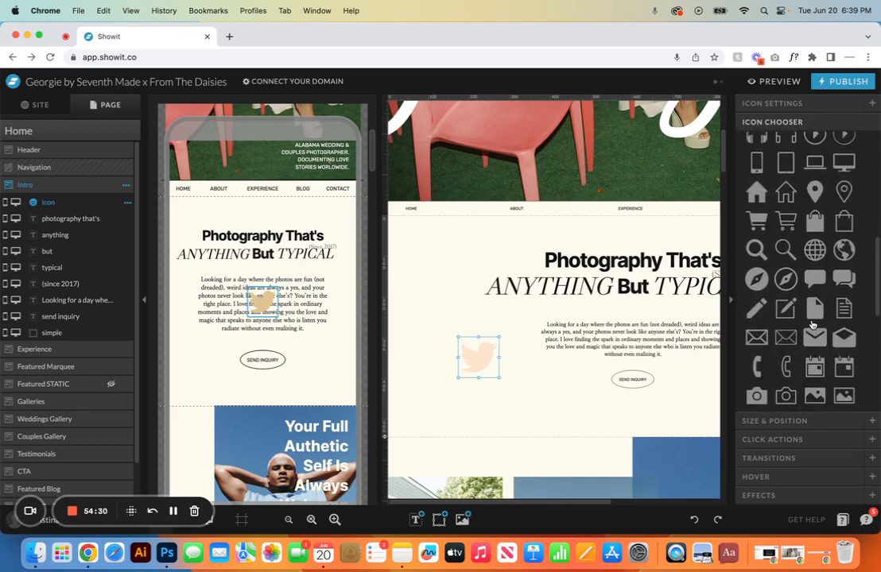
{"action": "left_click", "coordinate": [814, 339]}
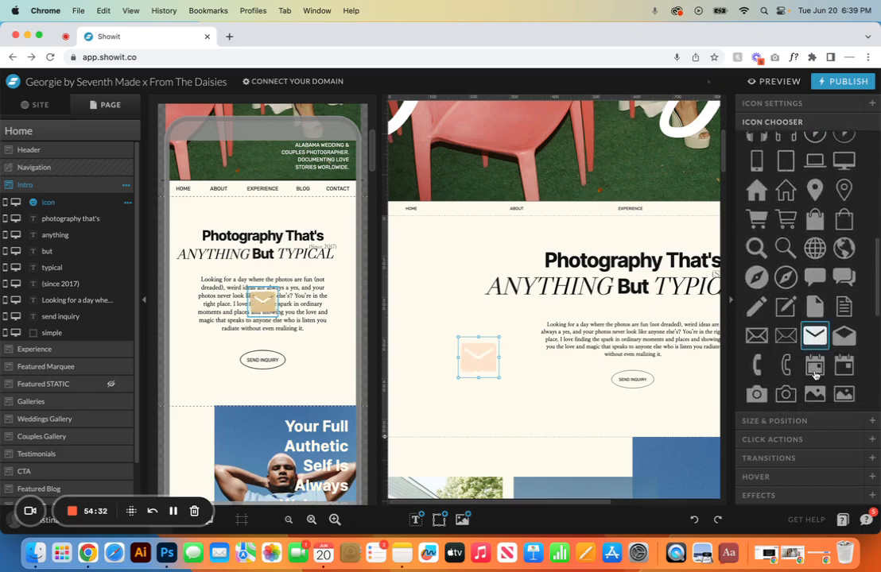
{"action": "left_click", "coordinate": [814, 392]}
{"action": "left_click", "coordinate": [785, 394]}
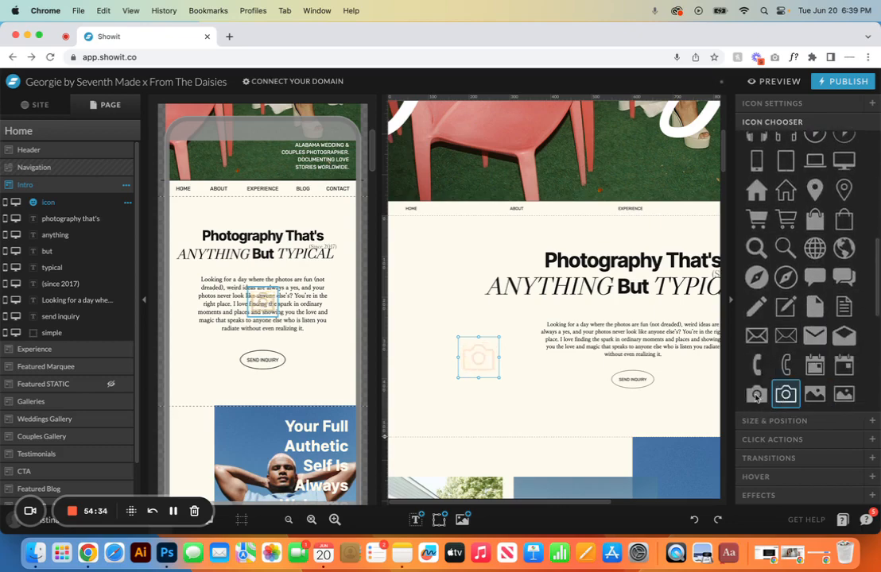
{"action": "left_click", "coordinate": [756, 395]}
- Change the icon to the outlined winking face and reselect it in the desktop layout
{"action": "scroll", "coordinate": [795, 333], "scroll_direction": "down", "scroll_amount": 5}
{"action": "scroll", "coordinate": [843, 342], "scroll_direction": "down", "scroll_amount": 1}
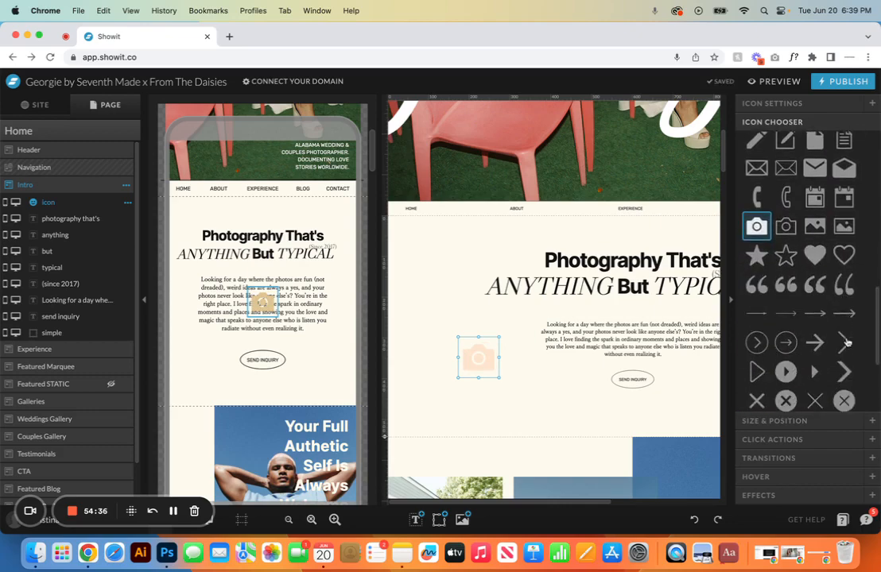
{"action": "scroll", "coordinate": [844, 342], "scroll_direction": "down", "scroll_amount": 2}
{"action": "scroll", "coordinate": [830, 270], "scroll_direction": "down", "scroll_amount": 3}
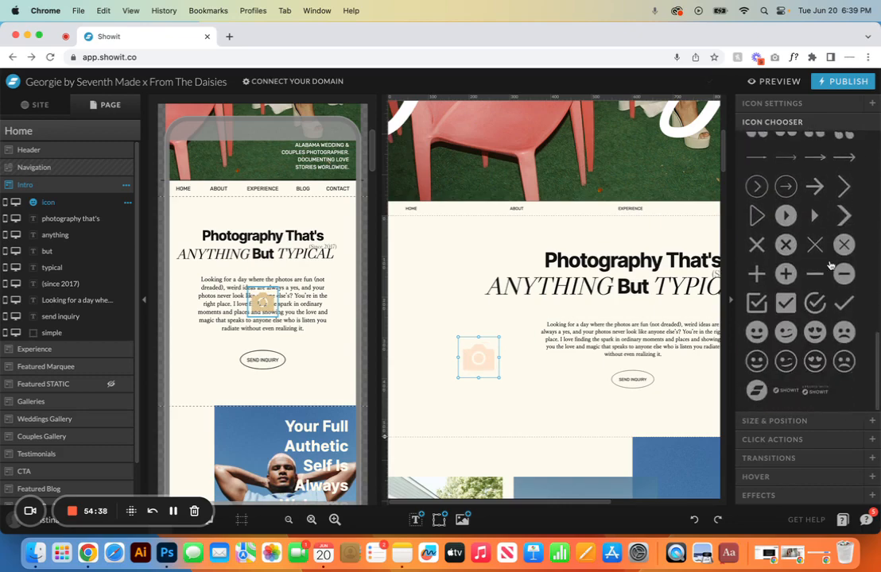
{"action": "left_click", "coordinate": [788, 362]}
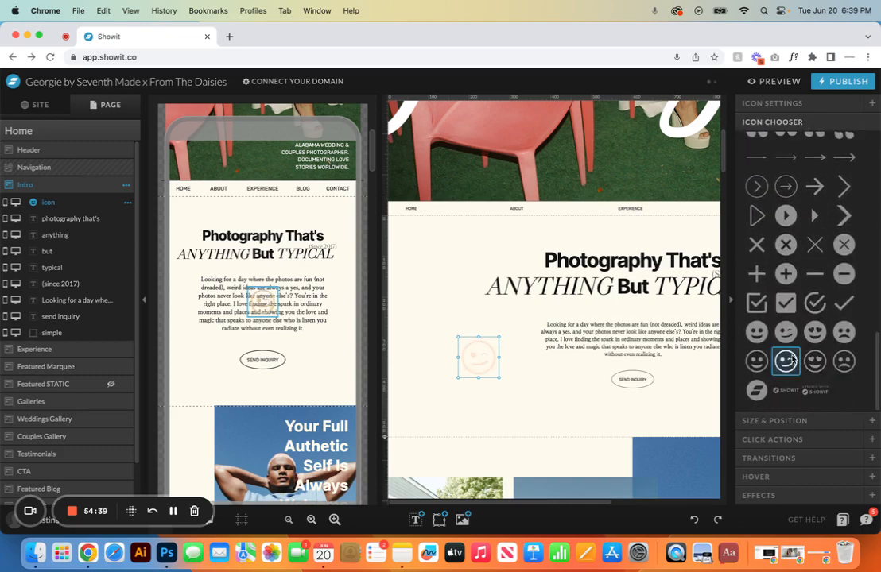
{"action": "left_click", "coordinate": [517, 403]}
{"action": "left_click", "coordinate": [476, 358]}
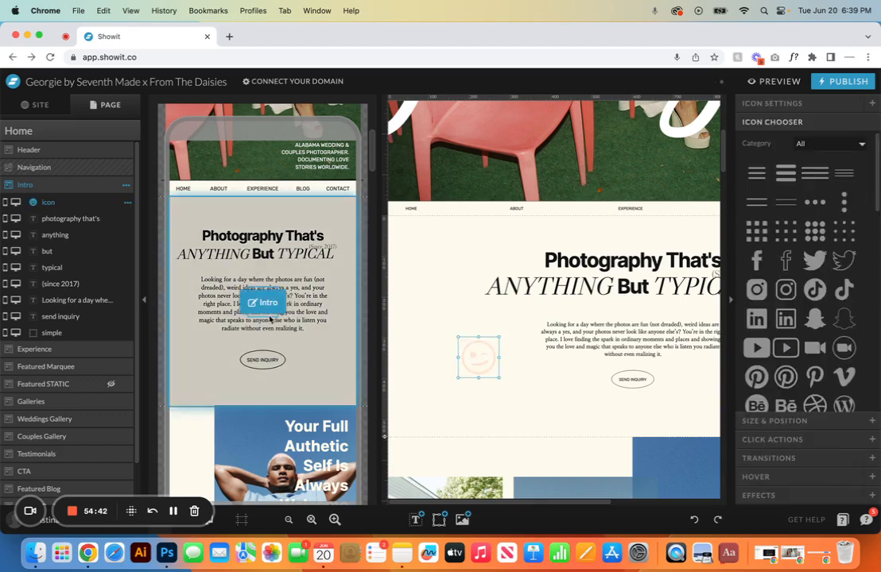
- Move the mobile icon to the empty area left of the Send Inquiry button and color it pale peach from the palette
{"action": "left_click", "coordinate": [268, 316]}
{"action": "left_click_drag", "start_coordinate": [266, 315], "coordinate": [210, 375]}
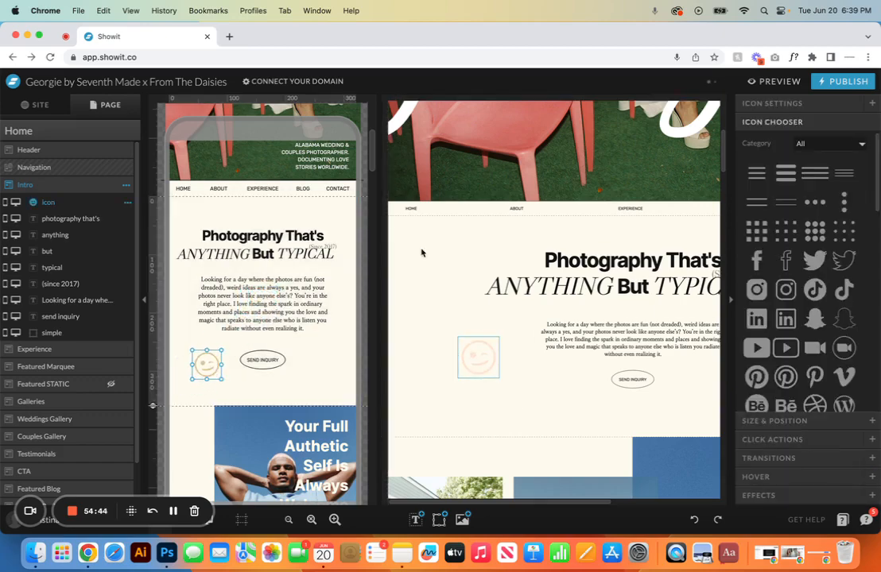
{"action": "left_click", "coordinate": [759, 104]}
{"action": "left_click", "coordinate": [817, 255]}
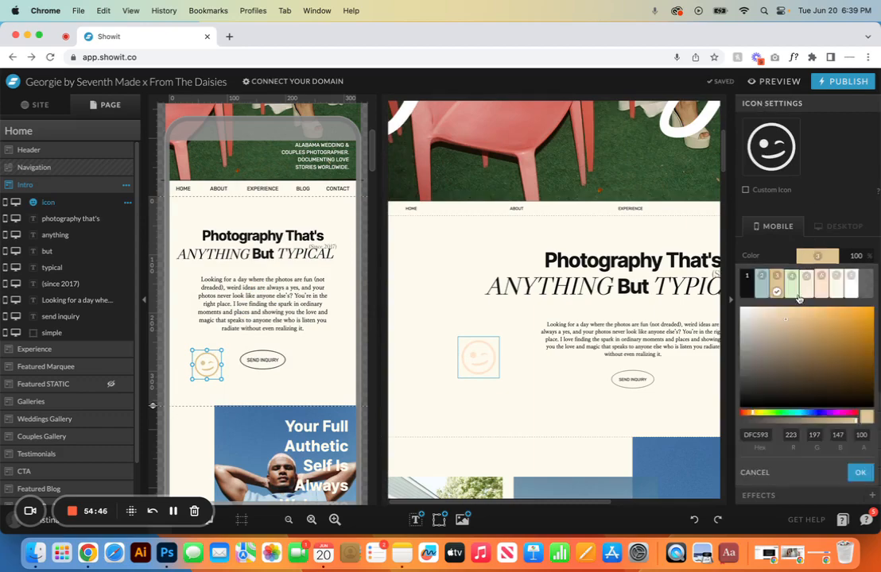
{"action": "left_click", "coordinate": [827, 293]}
- Link the desktop icon to the About page using the Page link type
{"action": "left_click", "coordinate": [498, 428]}
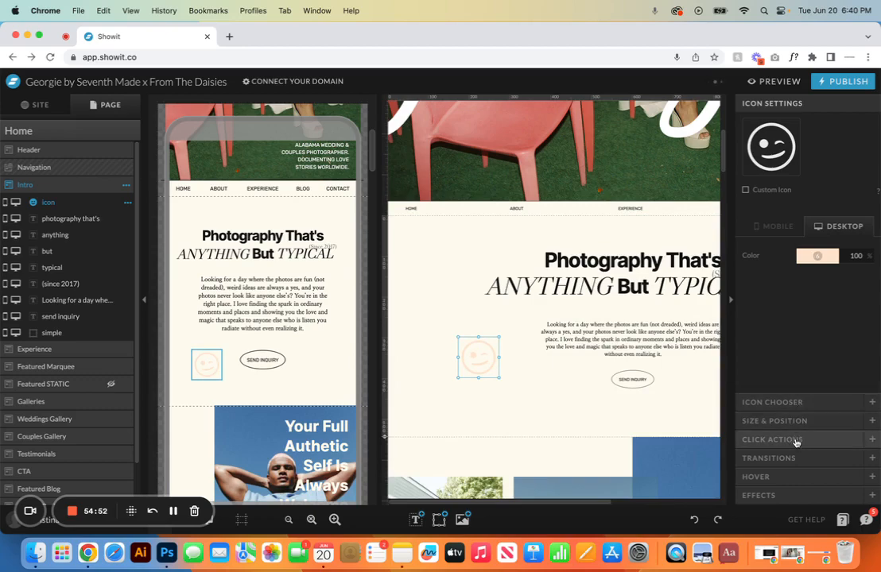
{"action": "left_click", "coordinate": [796, 439]}
{"action": "left_click", "coordinate": [846, 216]}
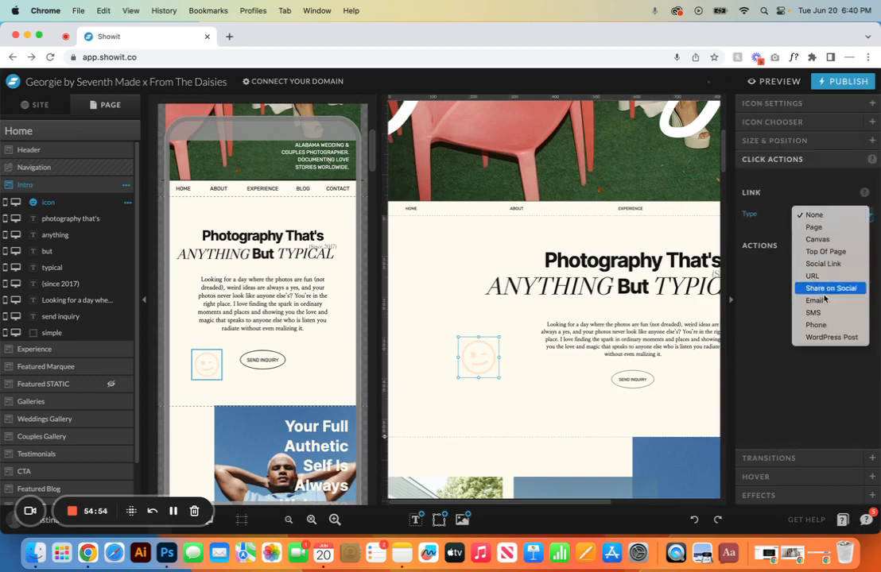
{"action": "left_click", "coordinate": [830, 229]}
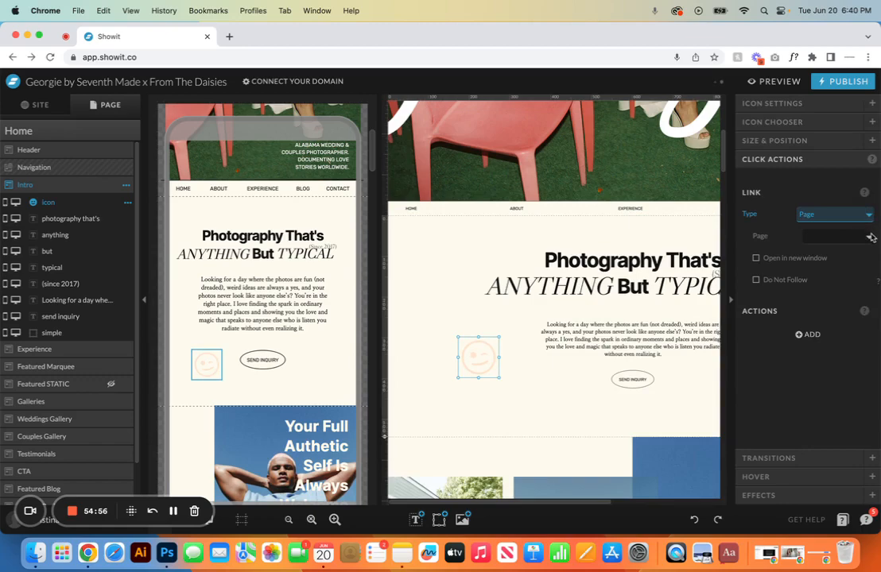
{"action": "left_click", "coordinate": [835, 236]}
{"action": "left_click", "coordinate": [854, 278]}
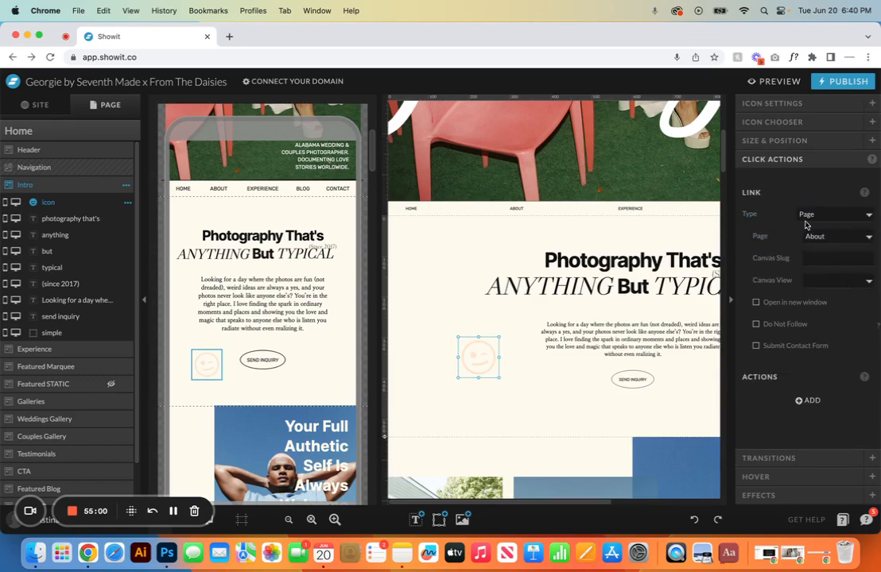
- Try centering the desktop icon on the canvas horizontally and vertically, then move it back to the empty area left of the paragraph
{"action": "left_click", "coordinate": [799, 142]}
{"action": "left_click", "coordinate": [825, 314]}
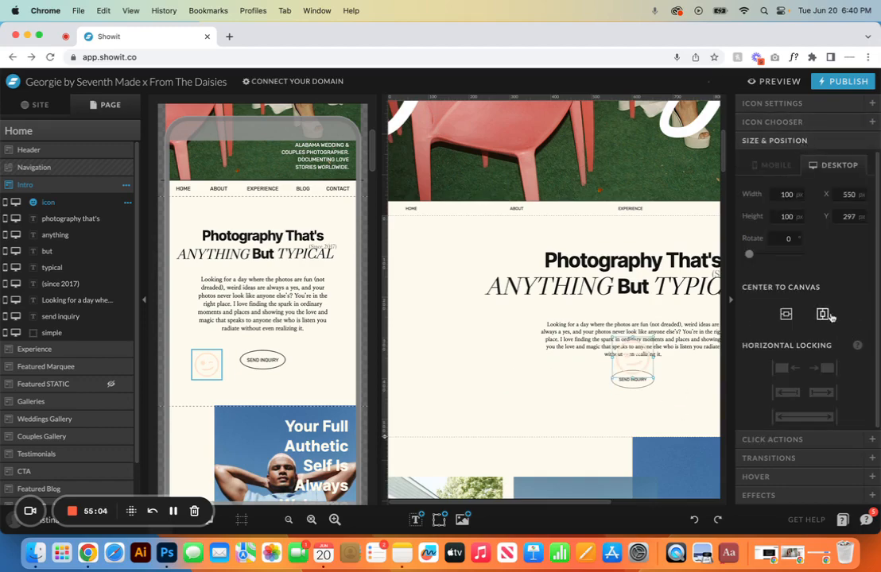
{"action": "left_click", "coordinate": [784, 315]}
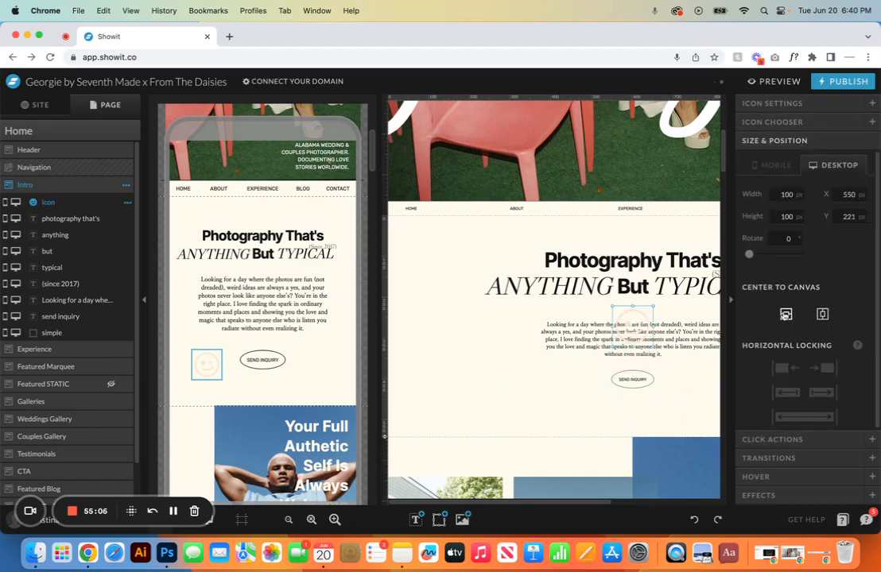
{"action": "left_click_drag", "start_coordinate": [632, 327], "coordinate": [476, 358]}
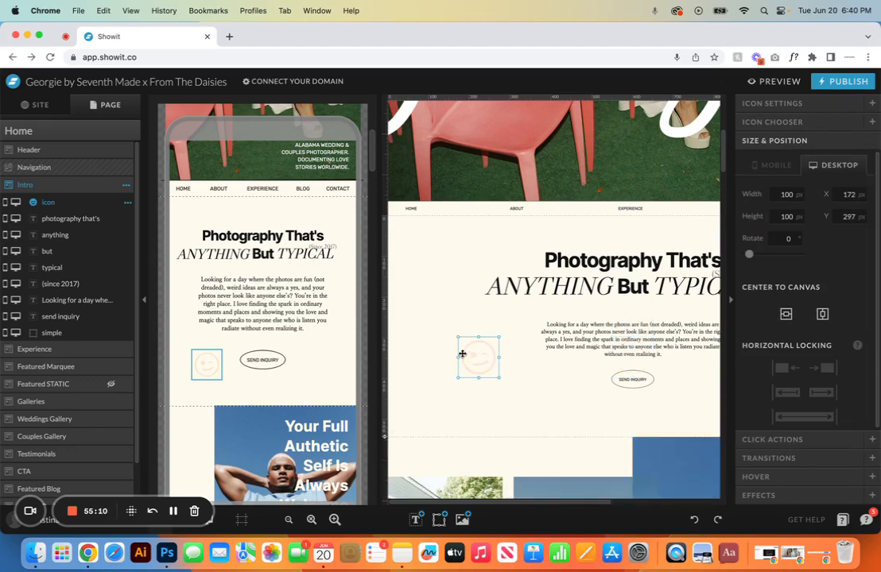
- Delete the winking-face icon from the Intro canvas and display only the desktop layout
{"action": "key", "text": "BackSpace"}
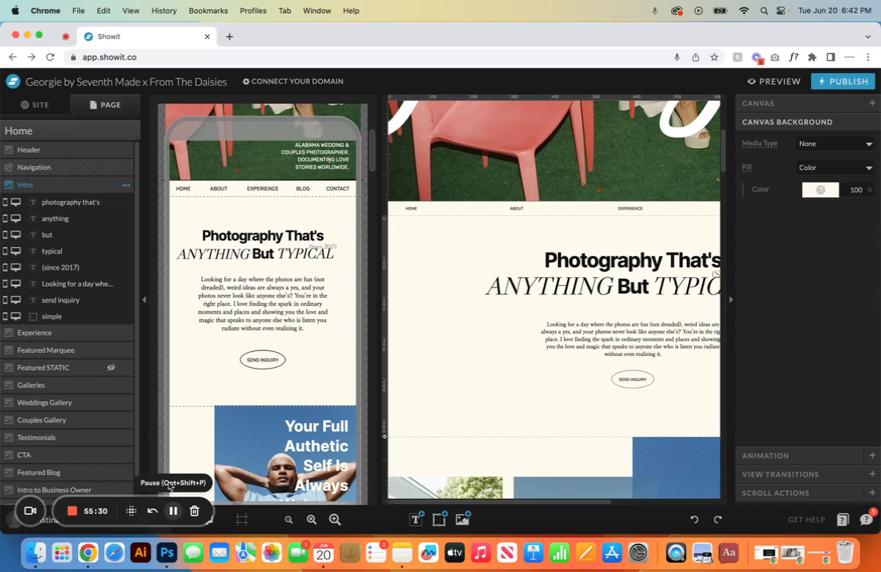
{"action": "left_click", "coordinate": [206, 525]}
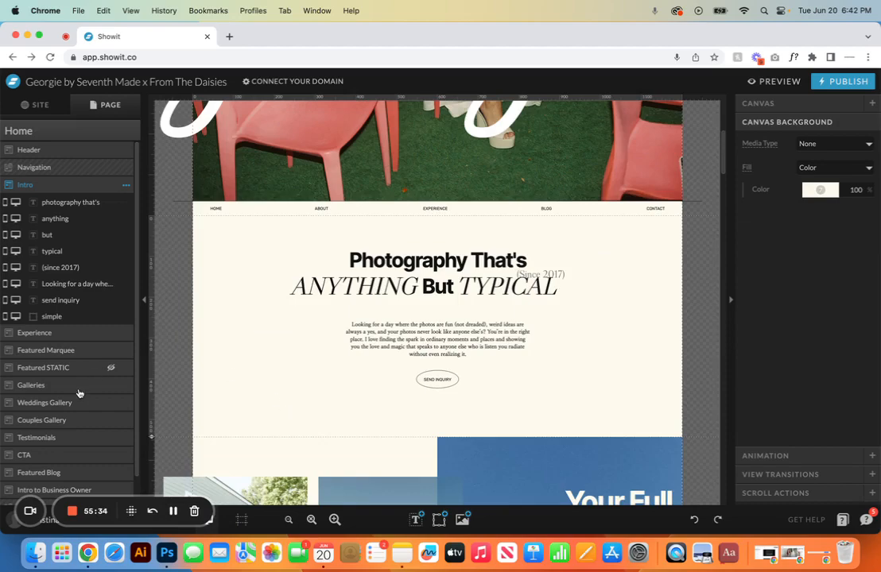
- Examine the link and the show and hide canvas actions on the Small Weddings image in the Galleries canvas
{"action": "left_click", "coordinate": [35, 384]}
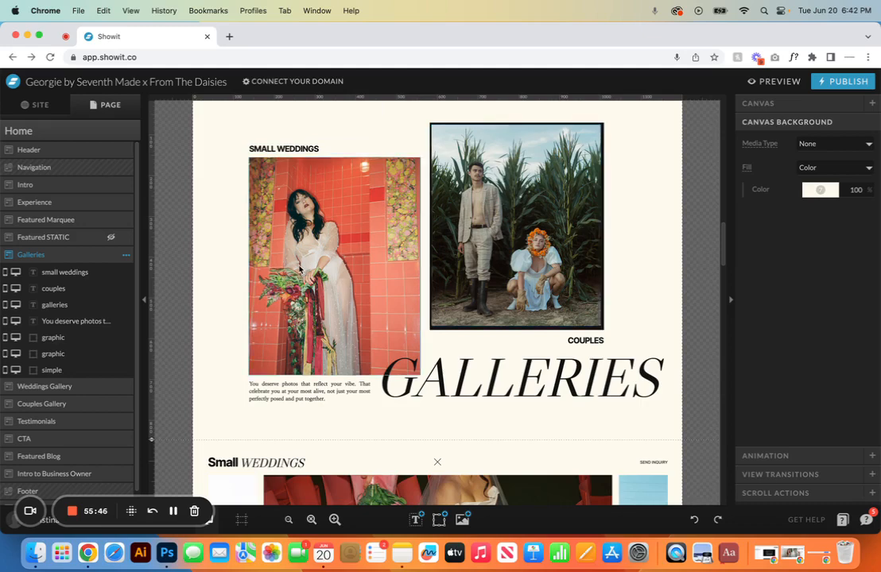
{"action": "left_click", "coordinate": [318, 237]}
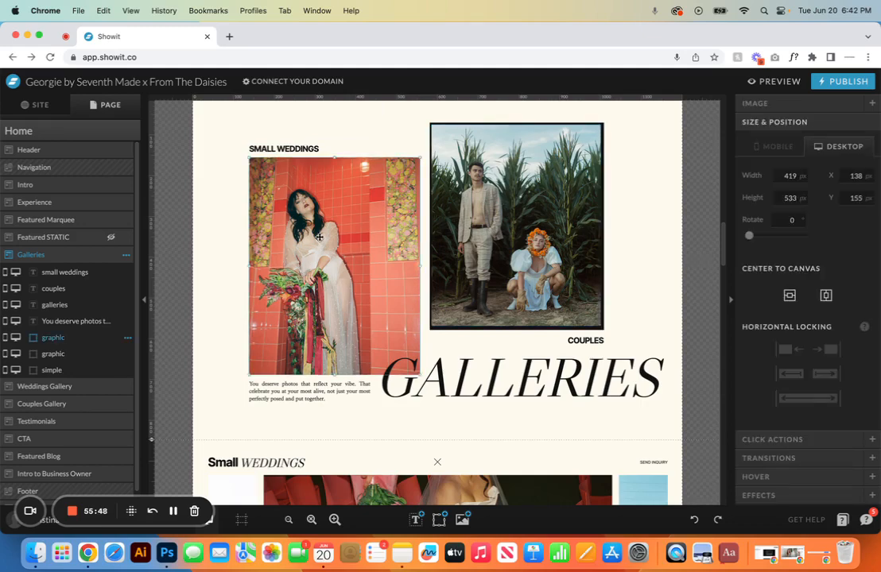
{"action": "left_click", "coordinate": [775, 439]}
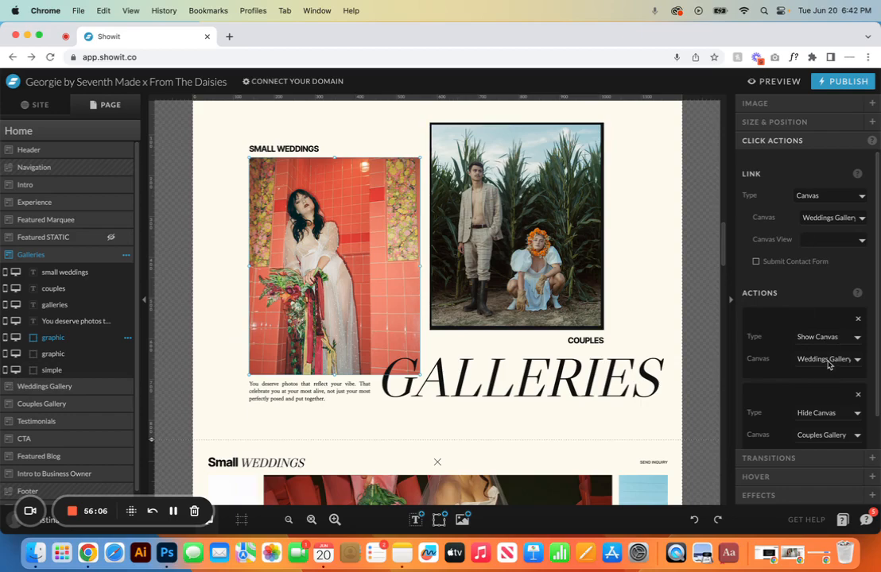
{"action": "scroll", "coordinate": [827, 364], "scroll_direction": "down", "scroll_amount": 2}
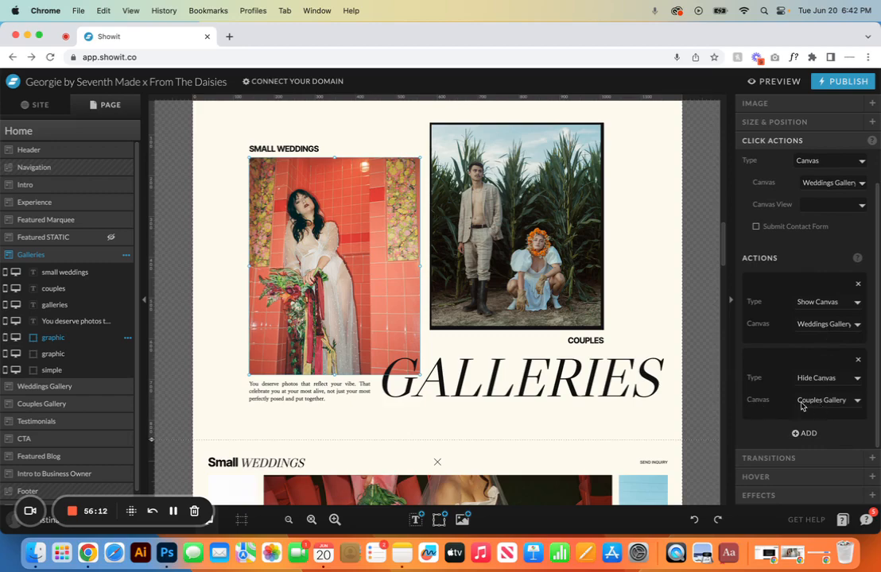
- Check the Hidden to start setting of the Weddings Gallery and Couples Gallery canvases for both mobile and desktop
{"action": "left_click", "coordinate": [71, 391]}
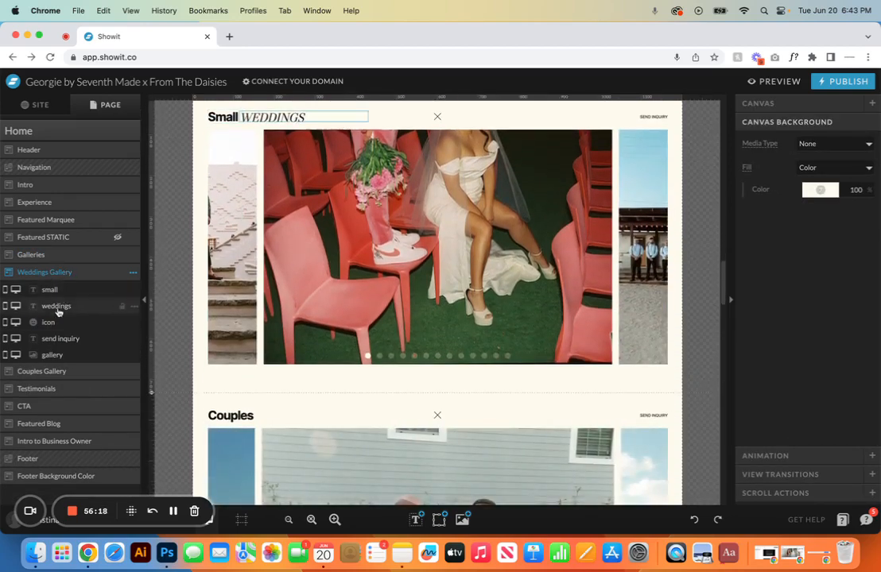
{"action": "left_click", "coordinate": [795, 103]}
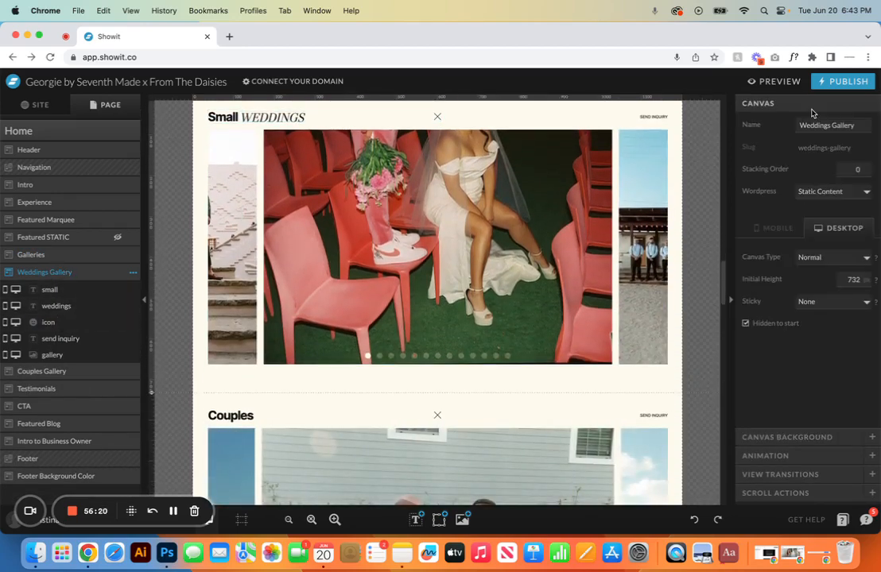
{"action": "left_click", "coordinate": [769, 230]}
{"action": "left_click", "coordinate": [838, 228]}
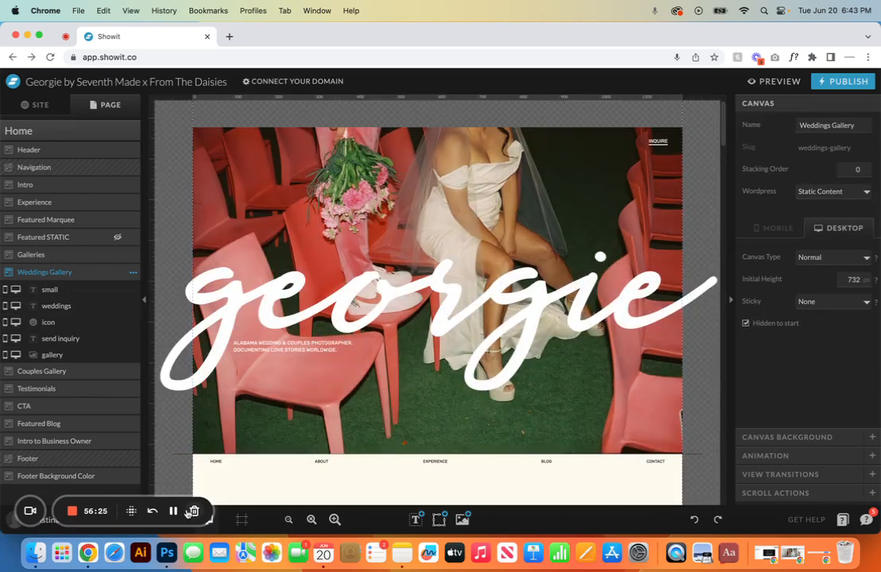
{"action": "left_click", "coordinate": [92, 370]}
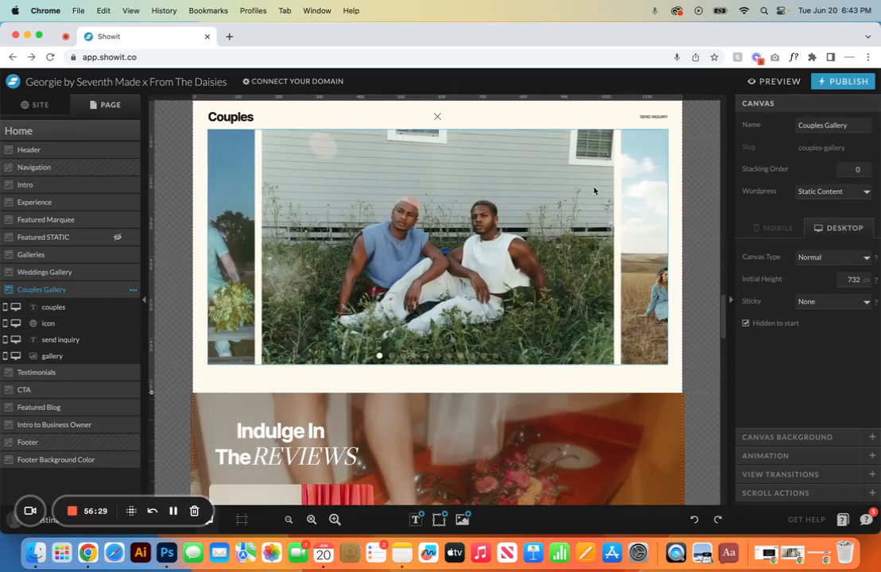
{"action": "left_click", "coordinate": [777, 229]}
{"action": "left_click", "coordinate": [844, 228]}
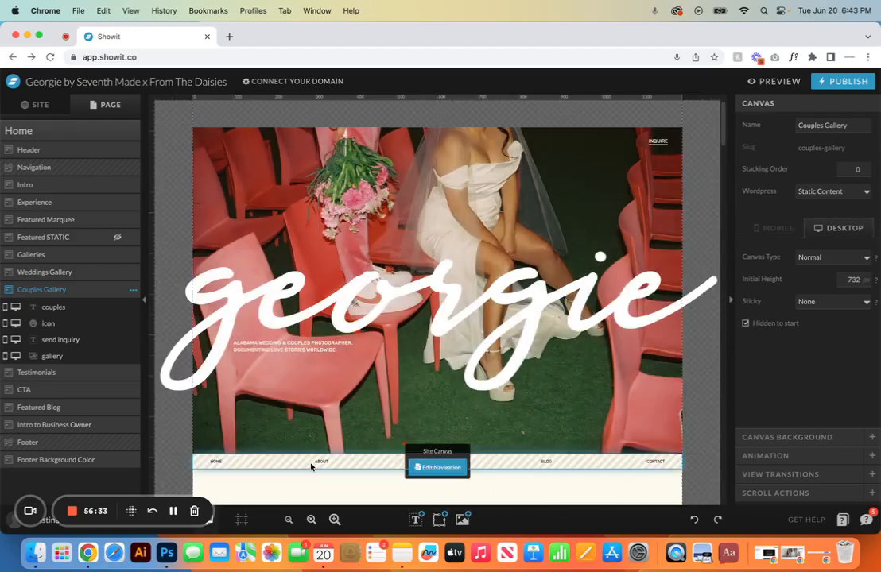
- Compare the click actions of the Small Weddings and Couples titles and images in the Galleries canvas
{"action": "scroll", "coordinate": [308, 449], "scroll_direction": "down", "scroll_amount": 15}
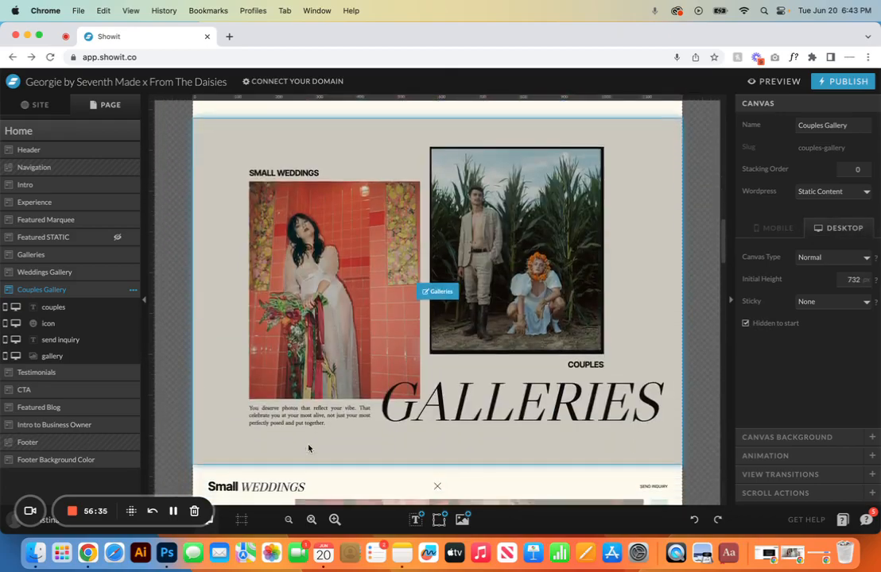
{"action": "left_click", "coordinate": [300, 172]}
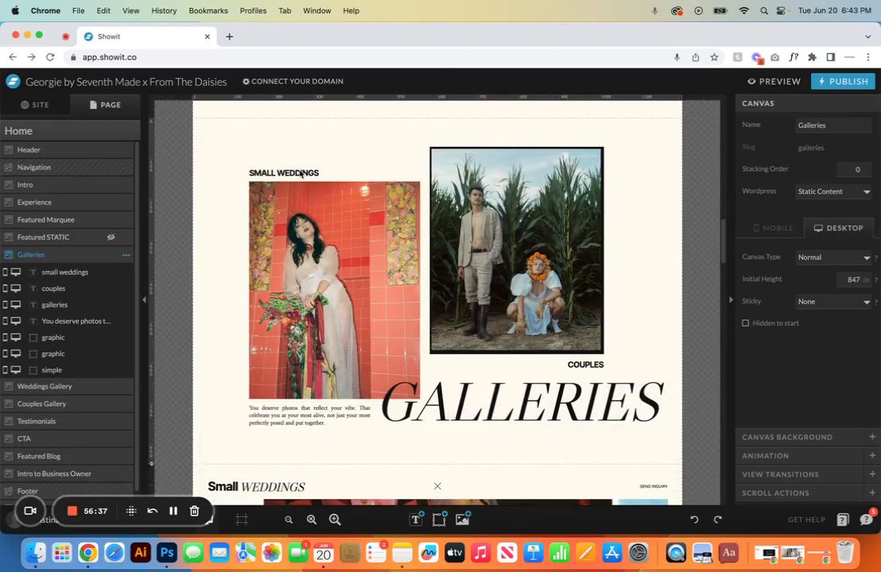
{"action": "left_click", "coordinate": [301, 172]}
{"action": "left_click", "coordinate": [270, 235]}
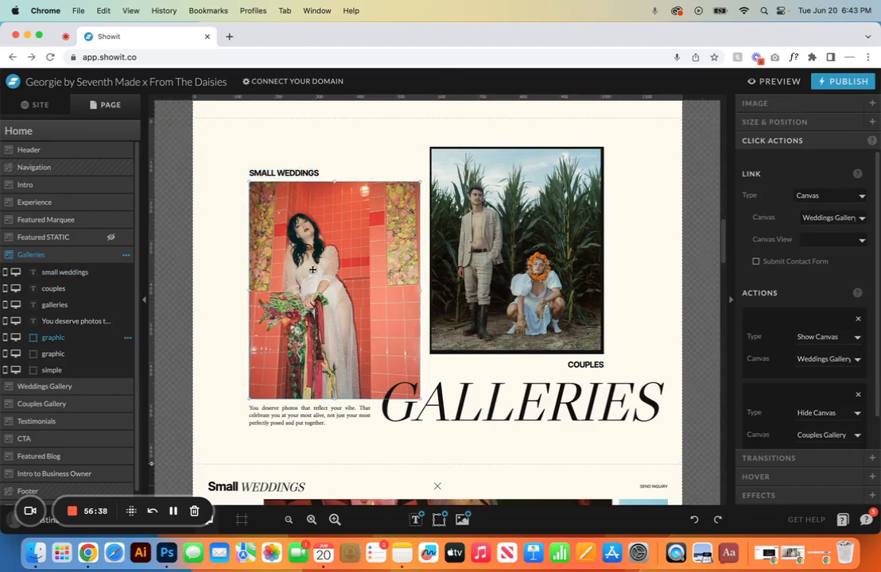
{"action": "left_click", "coordinate": [528, 218]}
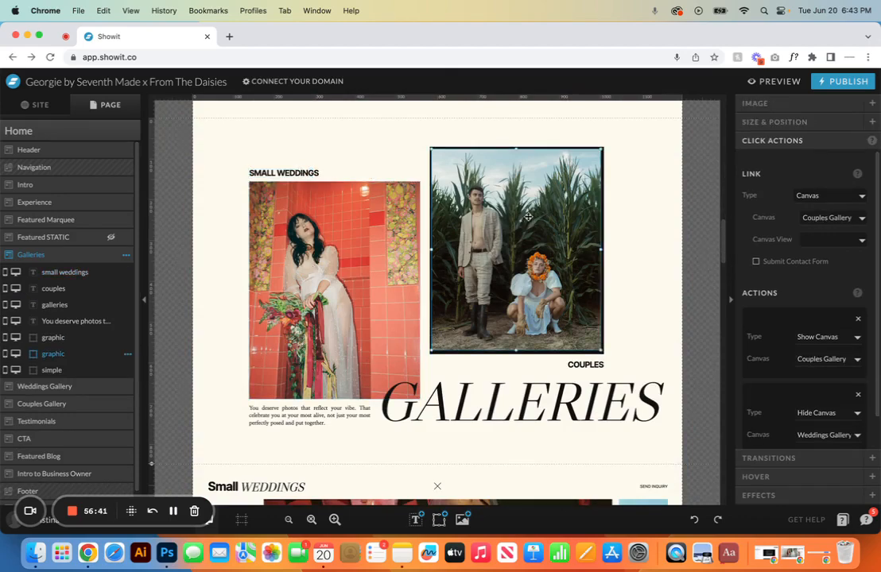
{"action": "left_click", "coordinate": [587, 365]}
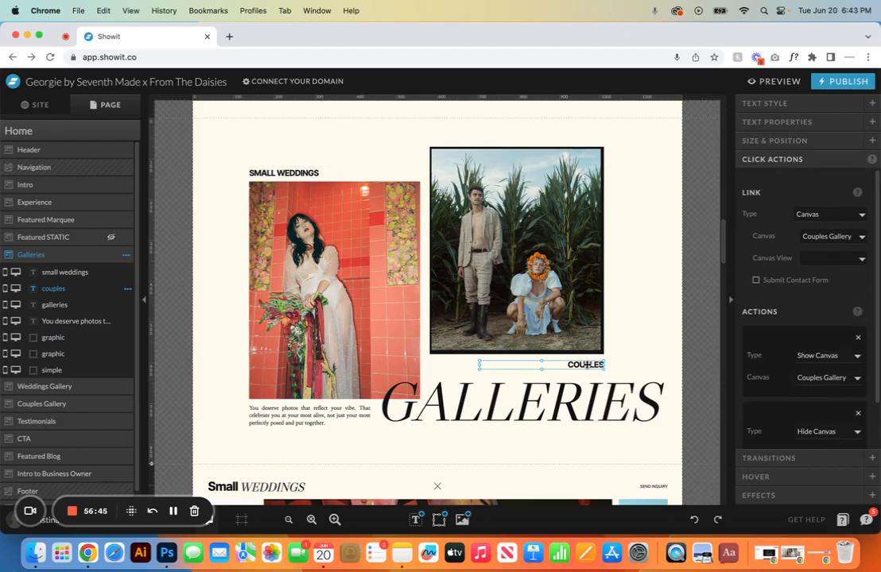
- Try fromthedaisies 122-20.jpg as the Small Weddings image and BRANDS as its title, then undo both changes
{"action": "left_click", "coordinate": [395, 365]}
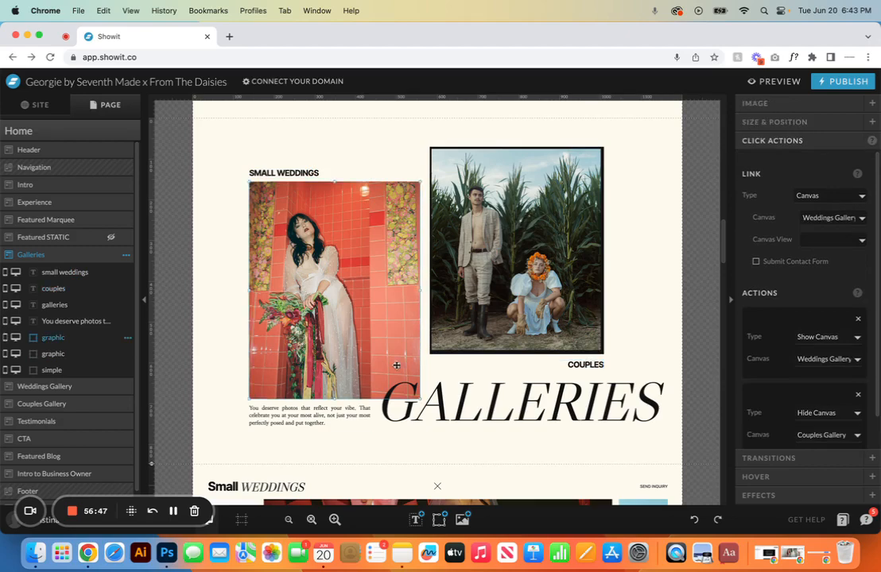
{"action": "double_click", "coordinate": [339, 269]}
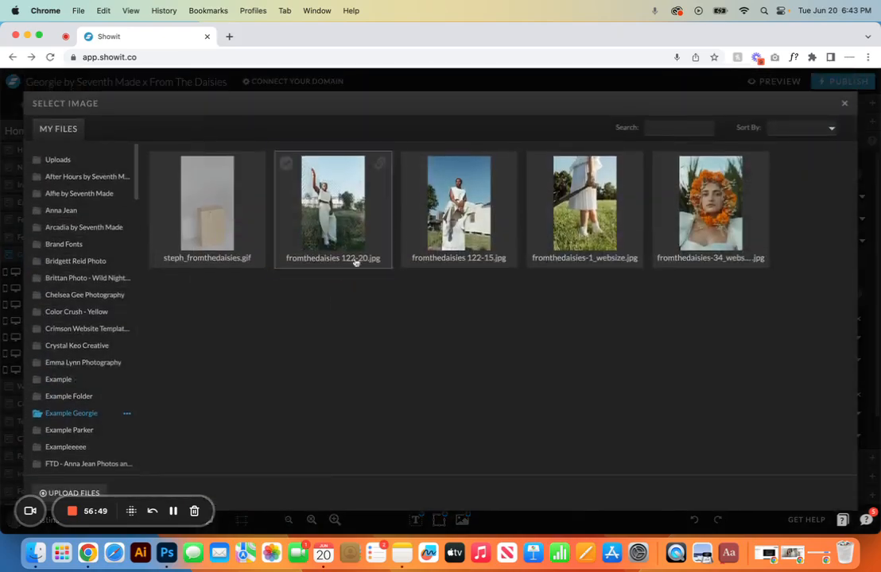
{"action": "double_click", "coordinate": [356, 259]}
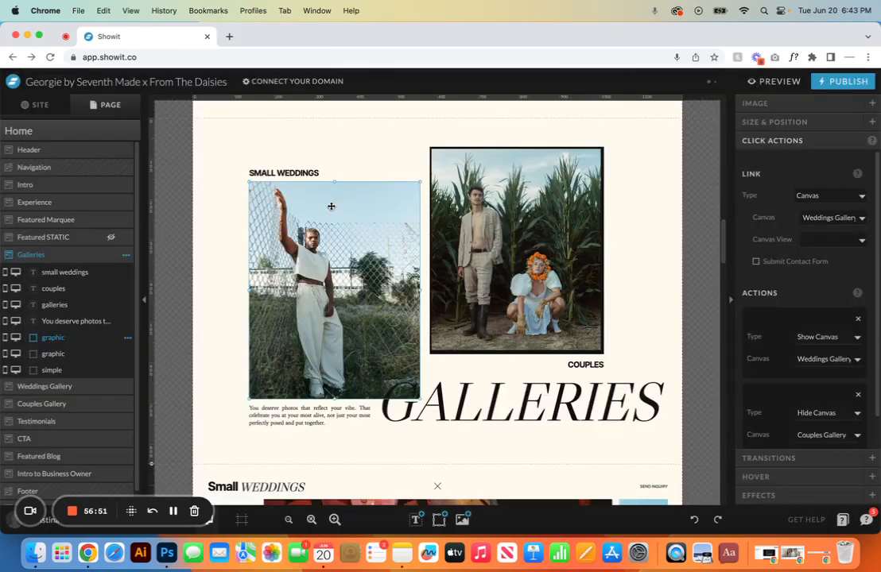
{"action": "double_click", "coordinate": [275, 173]}
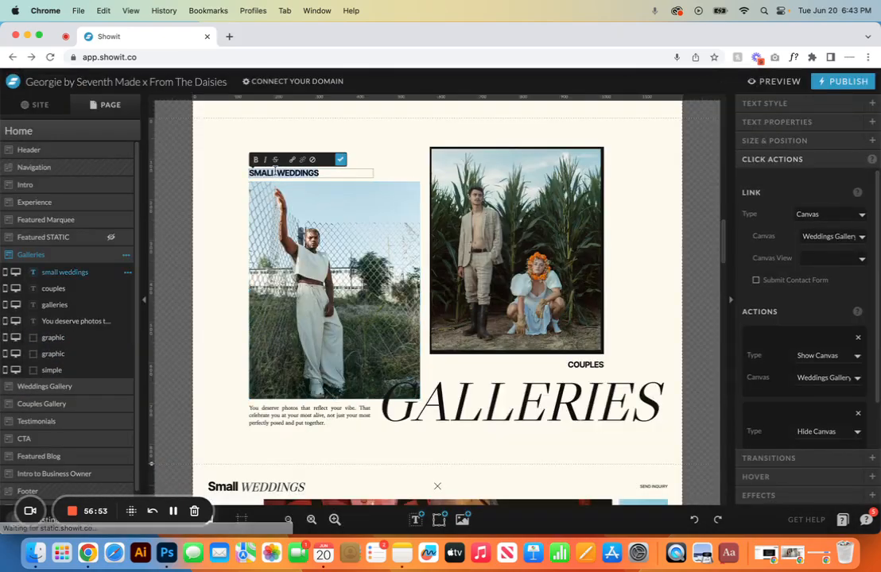
{"action": "type", "text": "BRANDS"}
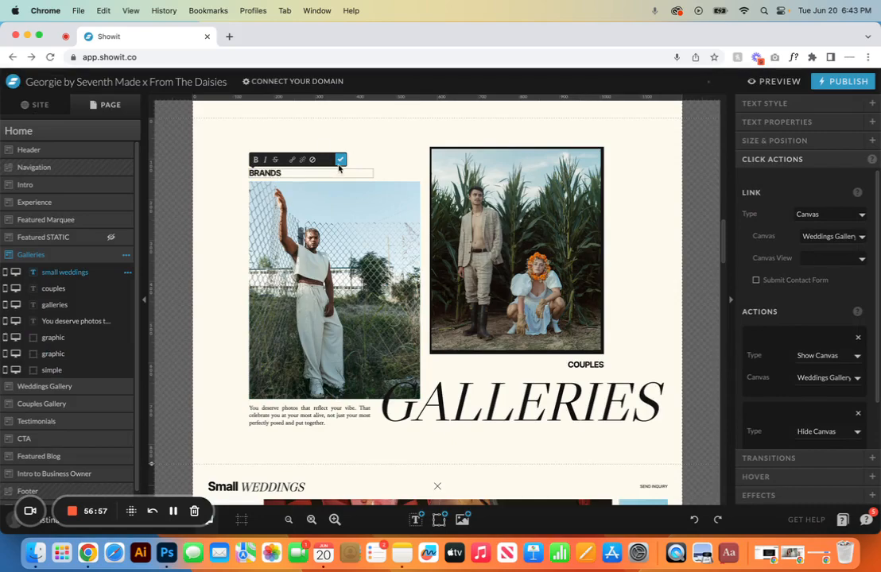
{"action": "left_click", "coordinate": [341, 160]}
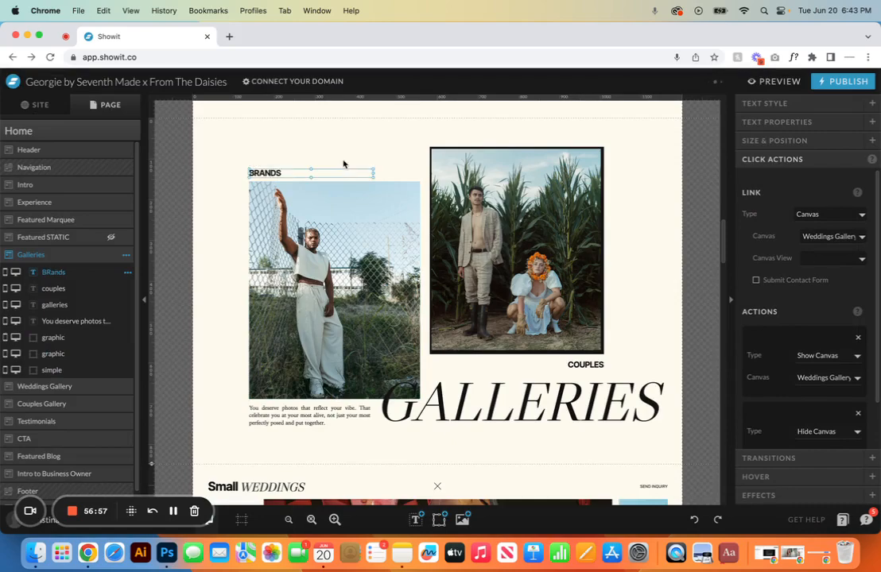
{"action": "left_click", "coordinate": [693, 519]}
{"action": "left_click", "coordinate": [694, 519]}
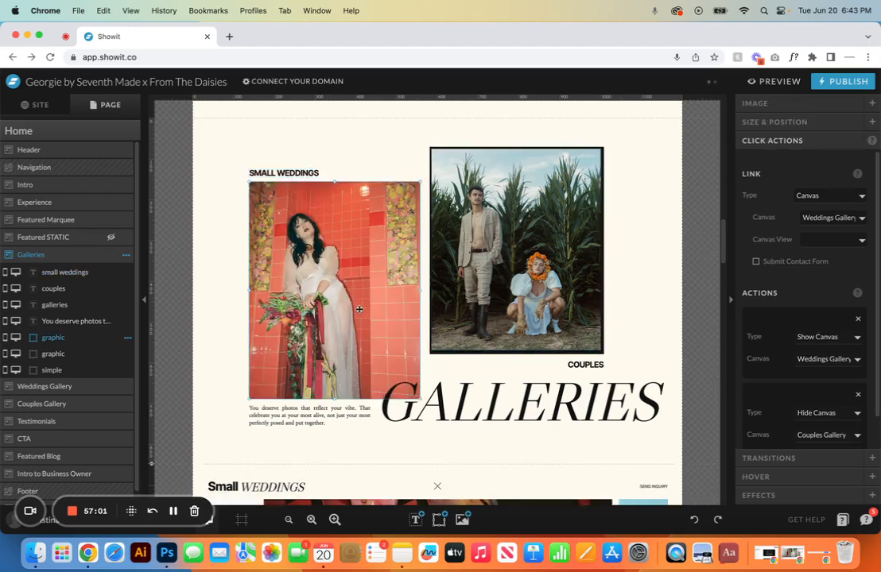
- Try Brands as the bold title of the Weddings Gallery canvas and hide its weddings text on both mobile and desktop
{"action": "scroll", "coordinate": [306, 268], "scroll_direction": "down", "scroll_amount": 5}
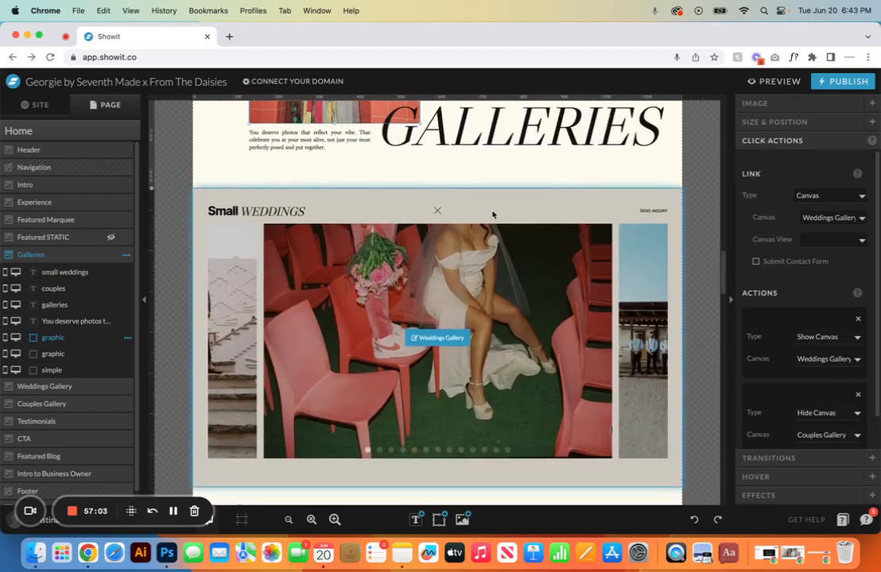
{"action": "left_click", "coordinate": [492, 214]}
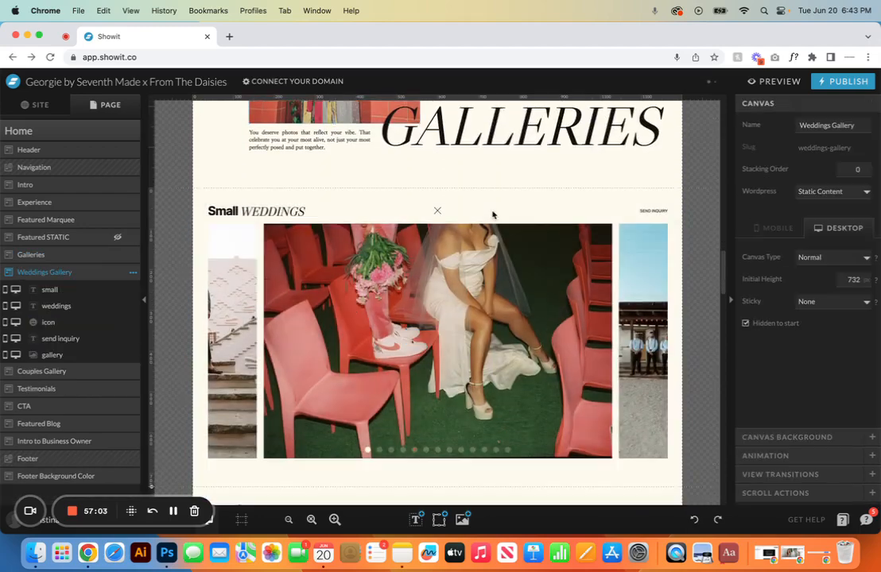
{"action": "left_click", "coordinate": [223, 209]}
{"action": "double_click", "coordinate": [222, 210]}
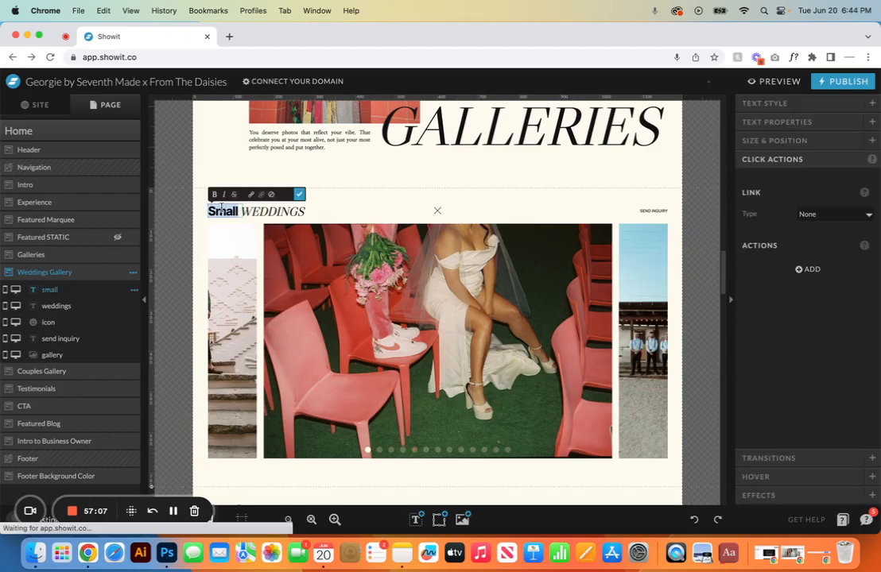
{"action": "type", "text": "Brands"}
{"action": "key", "text": "Escape"}
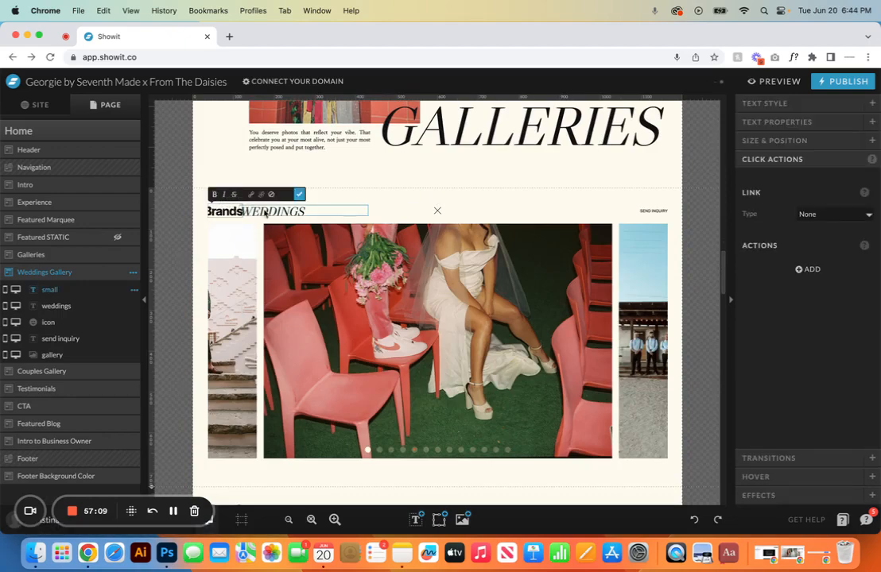
{"action": "left_click", "coordinate": [12, 306]}
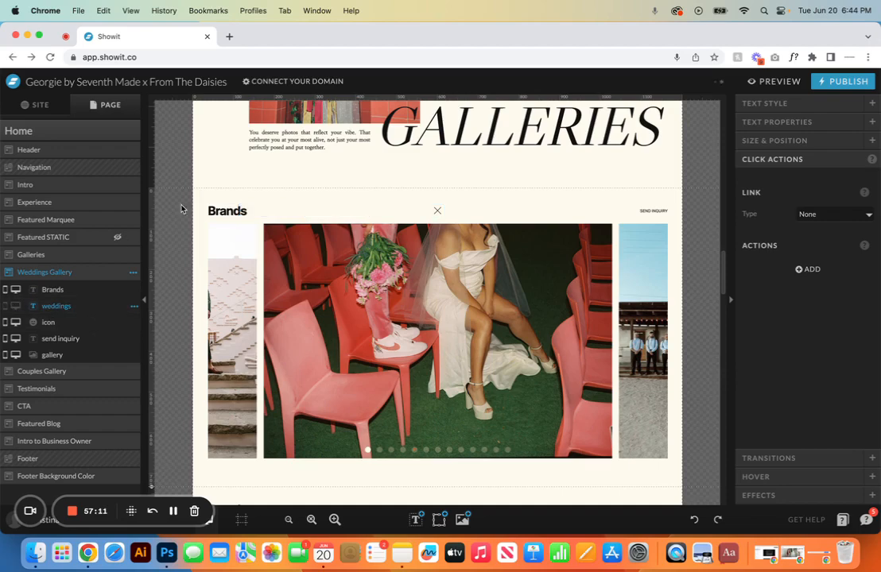
{"action": "left_click", "coordinate": [223, 200]}
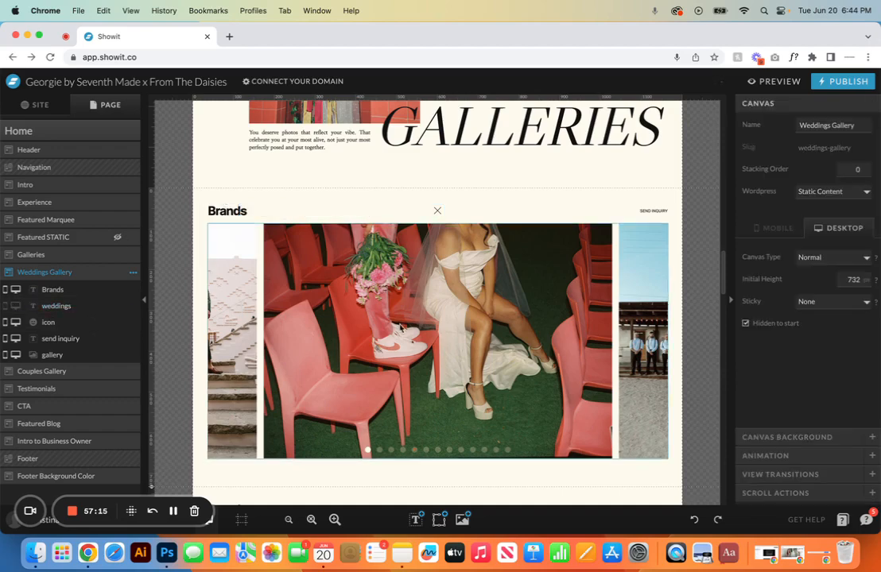
- Add fromthedaisies-1_websize.jpg from the Example Georgie folder to the images of the gallery in the Weddings Gallery canvas
{"action": "left_click", "coordinate": [401, 325]}
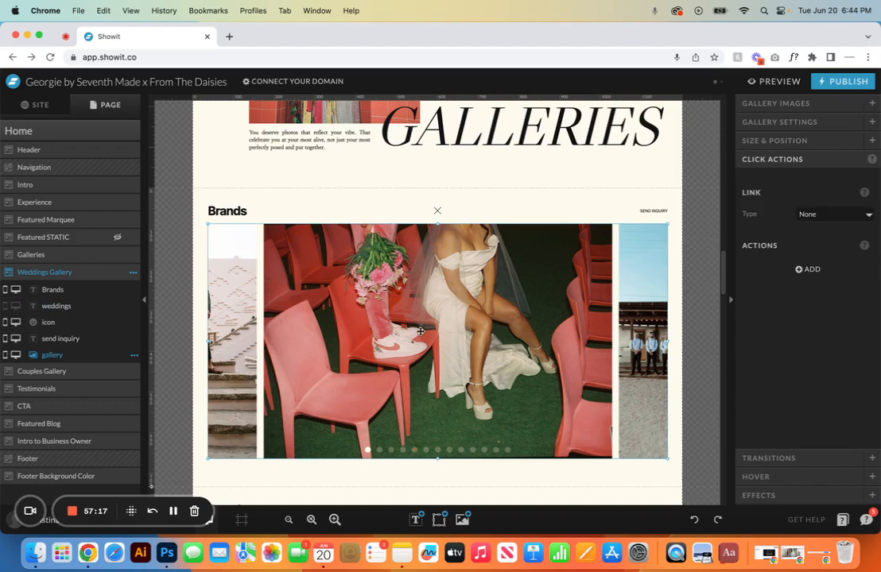
{"action": "left_click", "coordinate": [781, 104]}
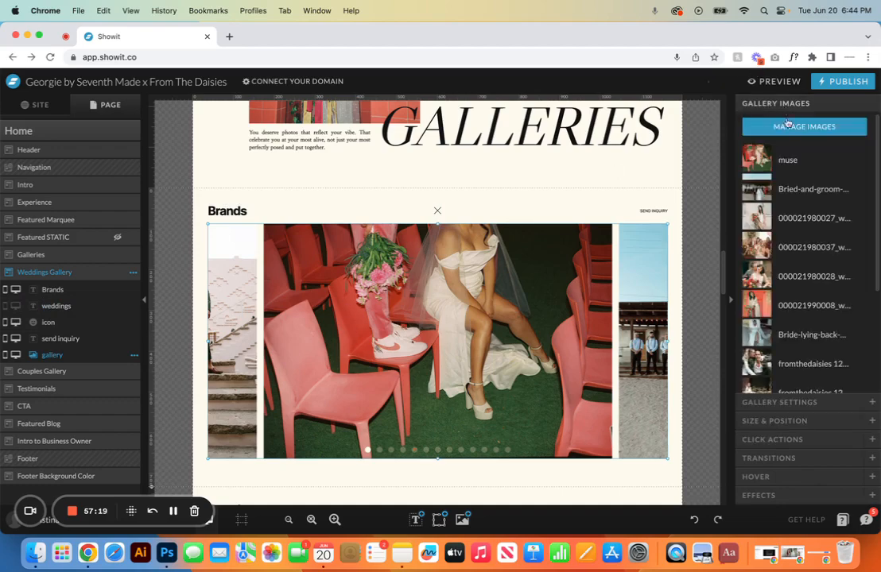
{"action": "left_click", "coordinate": [788, 127]}
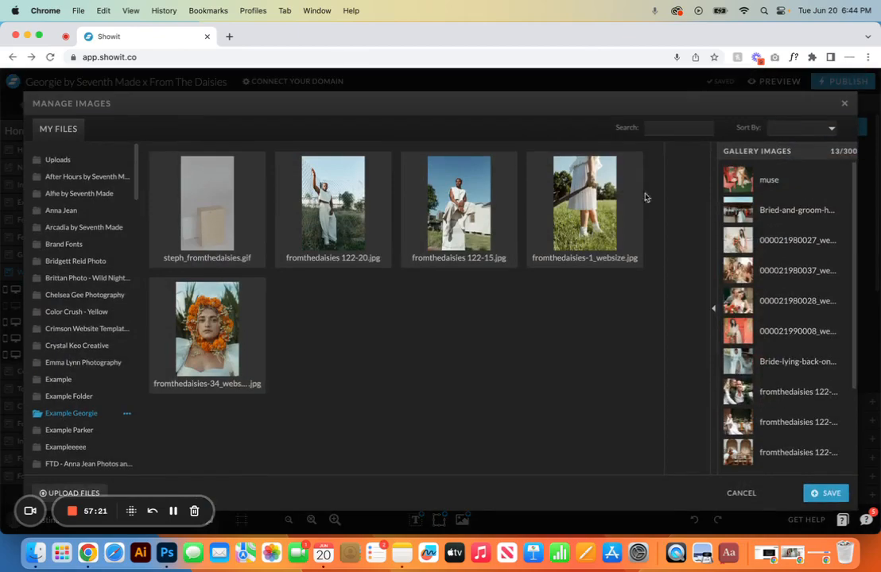
{"action": "left_click", "coordinate": [593, 208]}
{"action": "left_click", "coordinate": [685, 319]}
{"action": "scroll", "coordinate": [788, 372], "scroll_direction": "down", "scroll_amount": 3}
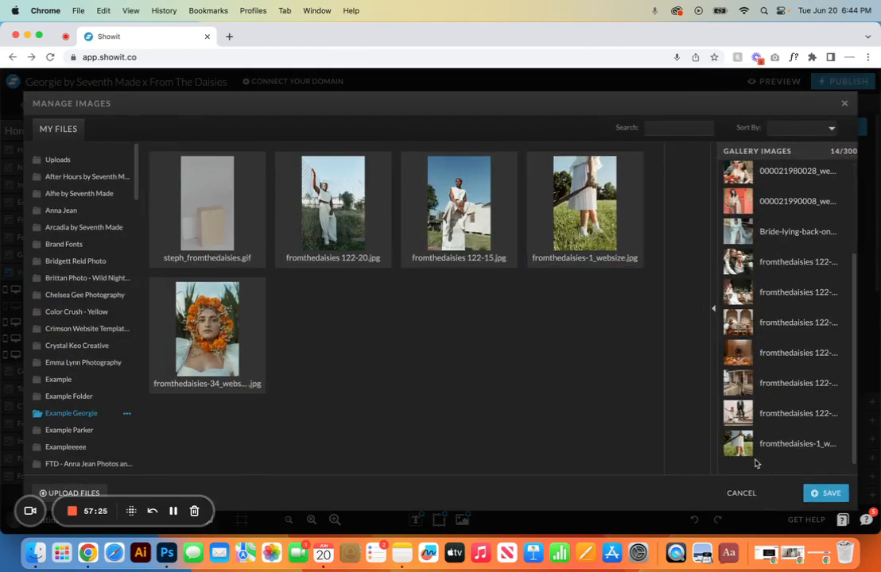
- Move fromthedaisies-1_websize.jpg to the front of the gallery images, remove it from the list, and save the gallery
{"action": "left_click_drag", "start_coordinate": [763, 445], "coordinate": [750, 184]}
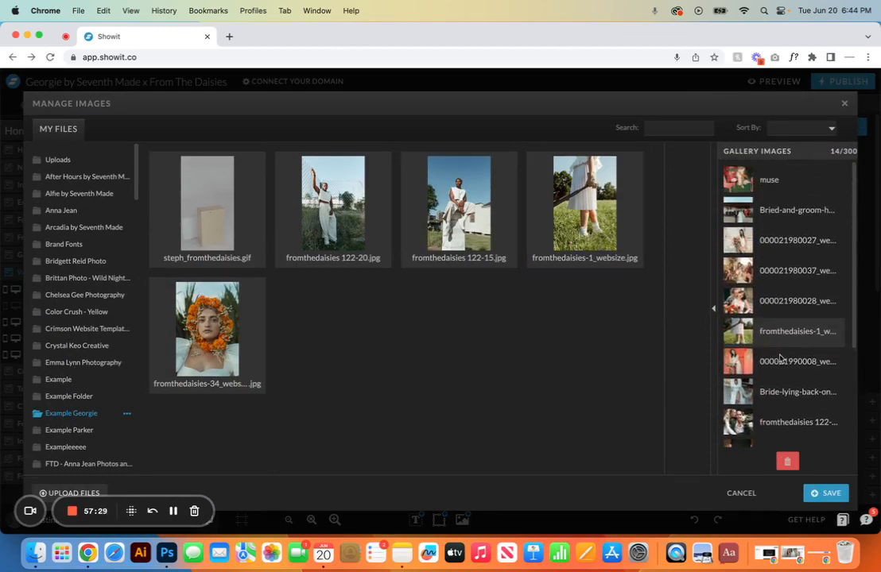
{"action": "left_click_drag", "start_coordinate": [779, 339], "coordinate": [778, 174]}
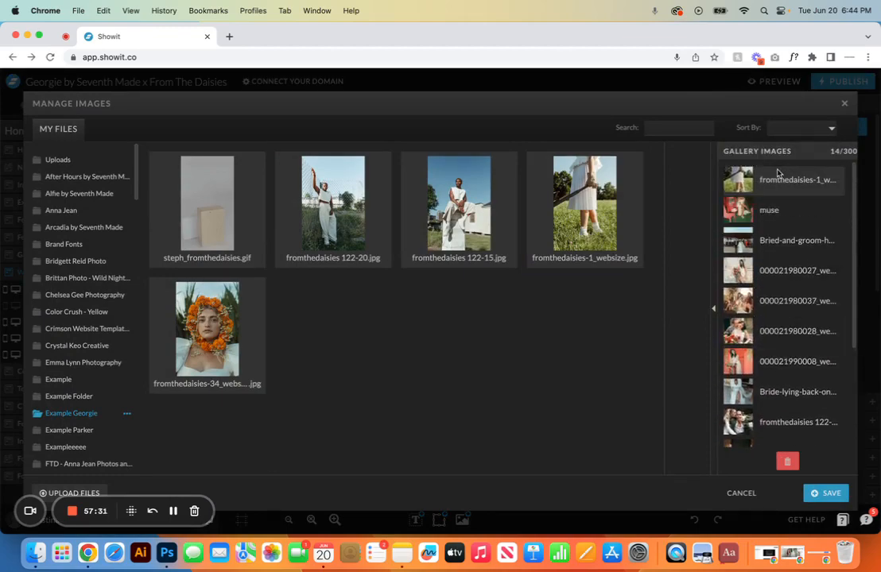
{"action": "left_click", "coordinate": [786, 461]}
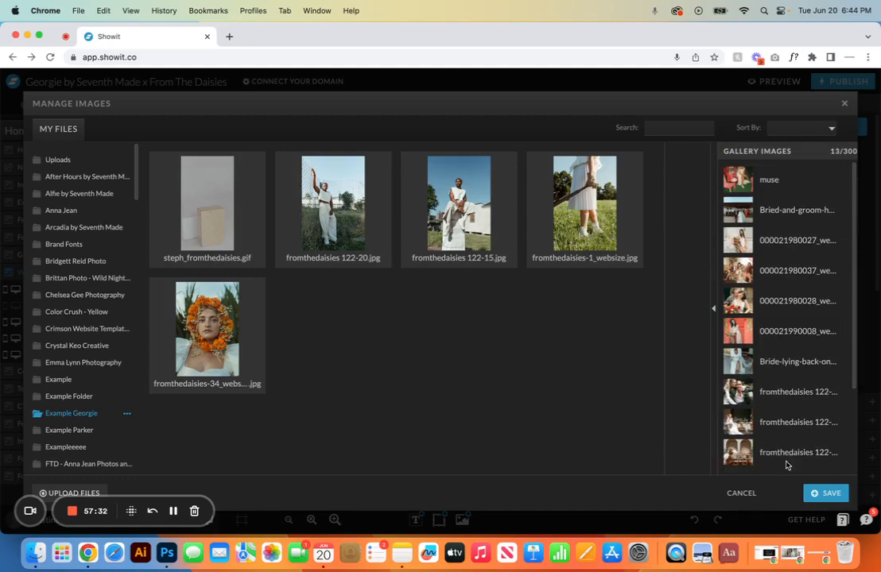
{"action": "left_click", "coordinate": [831, 493]}
- Review the style options in the wedding gallery's settings, keeping Carousel selected
{"action": "left_click", "coordinate": [807, 400]}
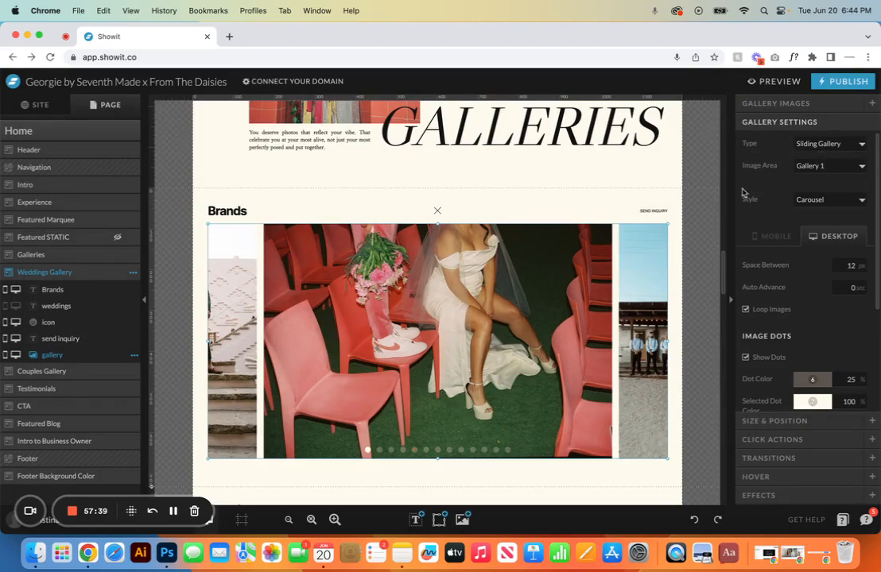
{"action": "left_click", "coordinate": [857, 201]}
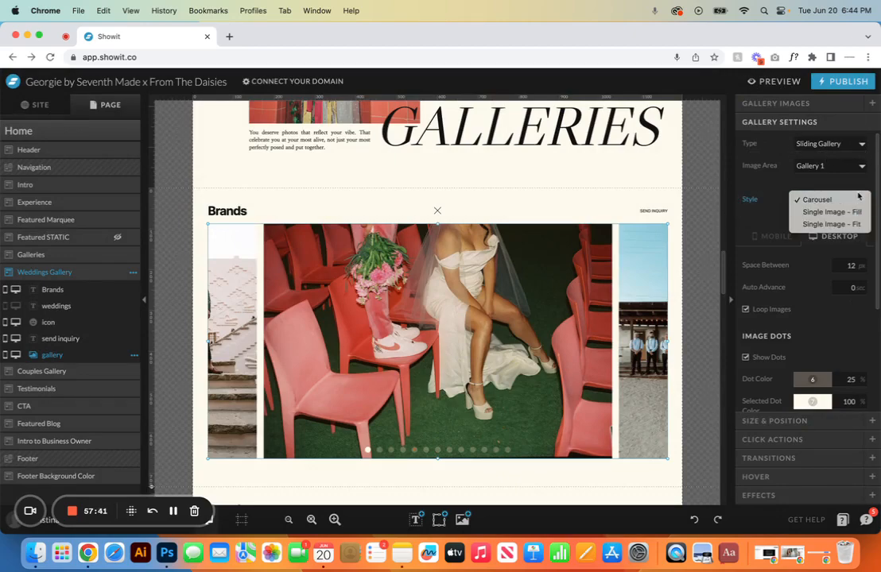
{"action": "left_click", "coordinate": [815, 201]}
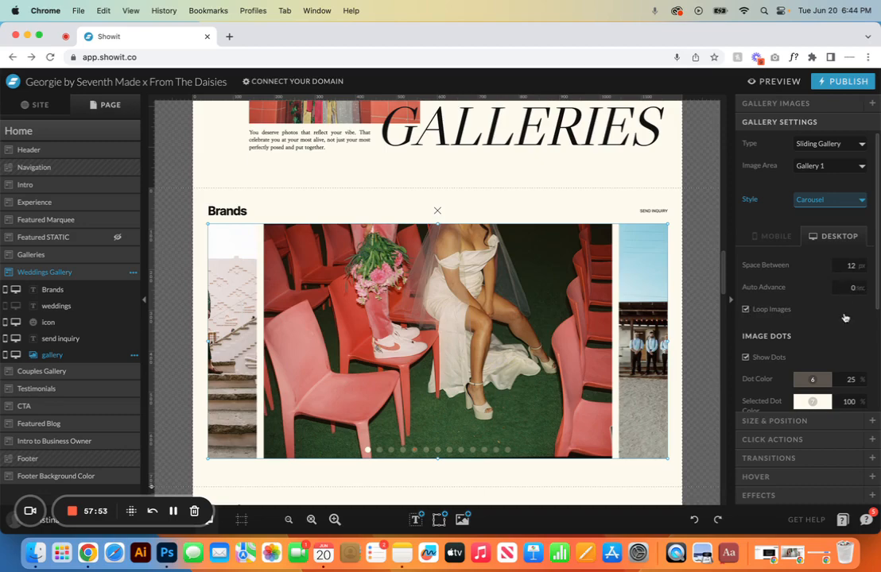
- Try palette color 5 as the gallery's image dot color, then restore color 6
{"action": "scroll", "coordinate": [843, 302], "scroll_direction": "down", "scroll_amount": 5}
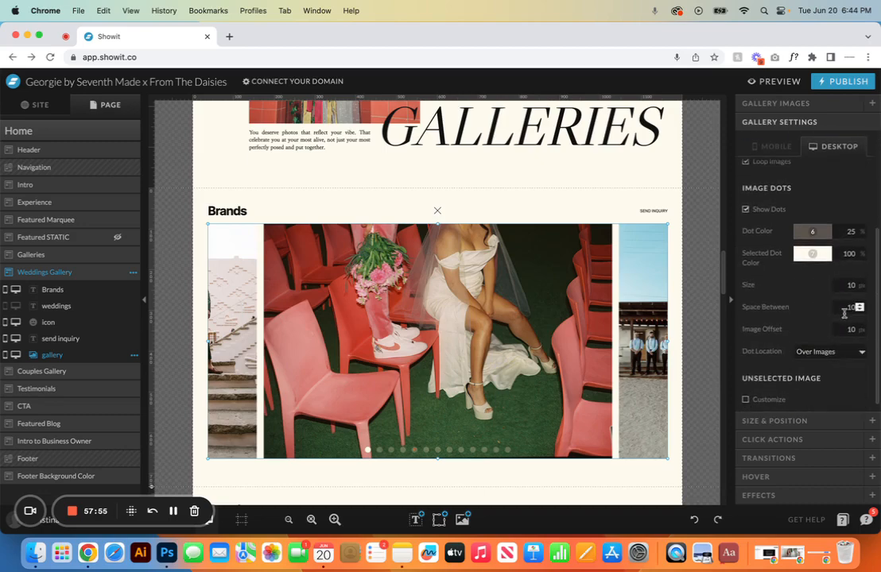
{"action": "left_click", "coordinate": [815, 233]}
{"action": "left_click", "coordinate": [818, 231]}
{"action": "left_click", "coordinate": [824, 229]}
{"action": "left_click", "coordinate": [805, 256]}
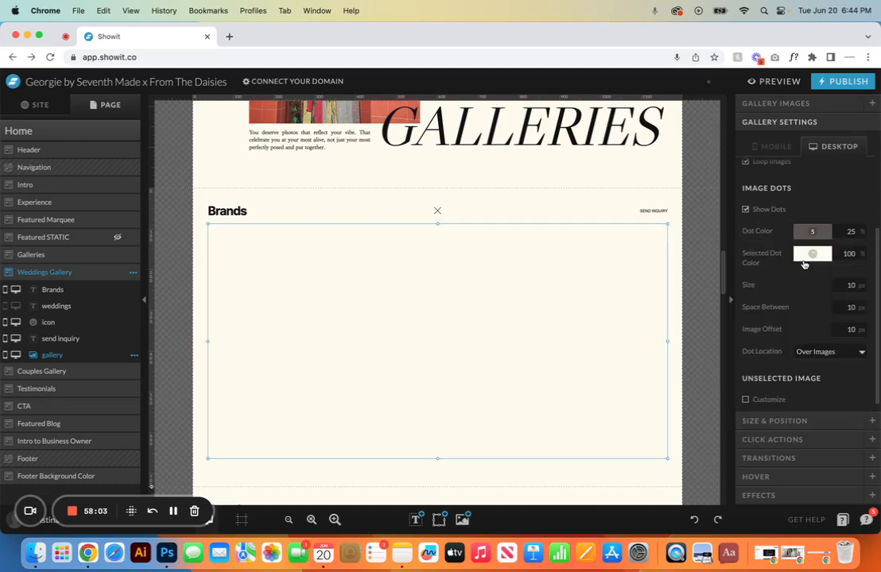
{"action": "left_click", "coordinate": [823, 230]}
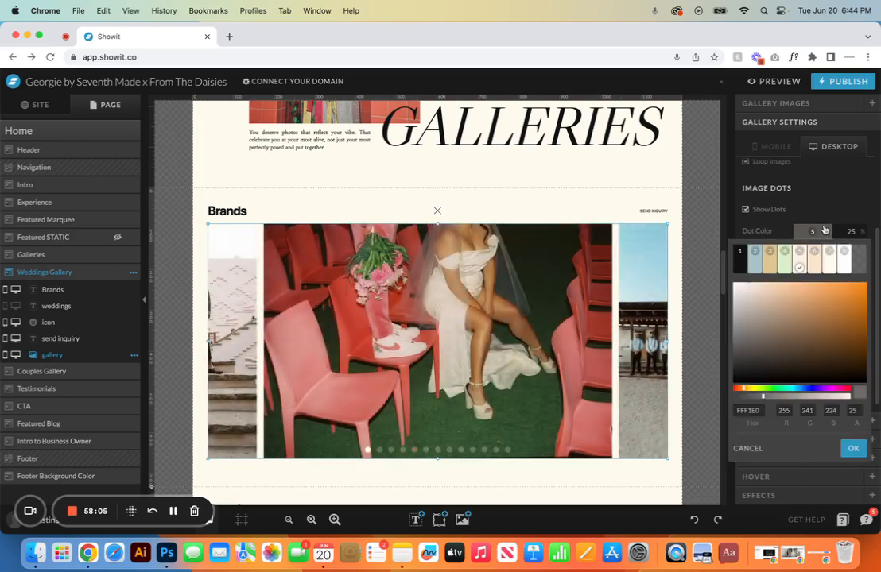
{"action": "left_click", "coordinate": [808, 255]}
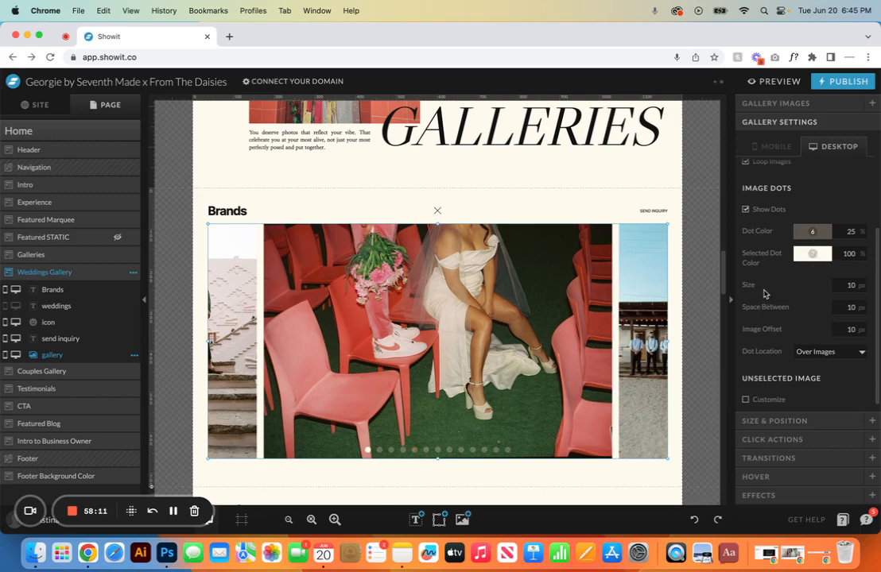
- Review the dot location options for the wedding gallery, keeping Over Images selected
{"action": "scroll", "coordinate": [767, 341], "scroll_direction": "down", "scroll_amount": 1}
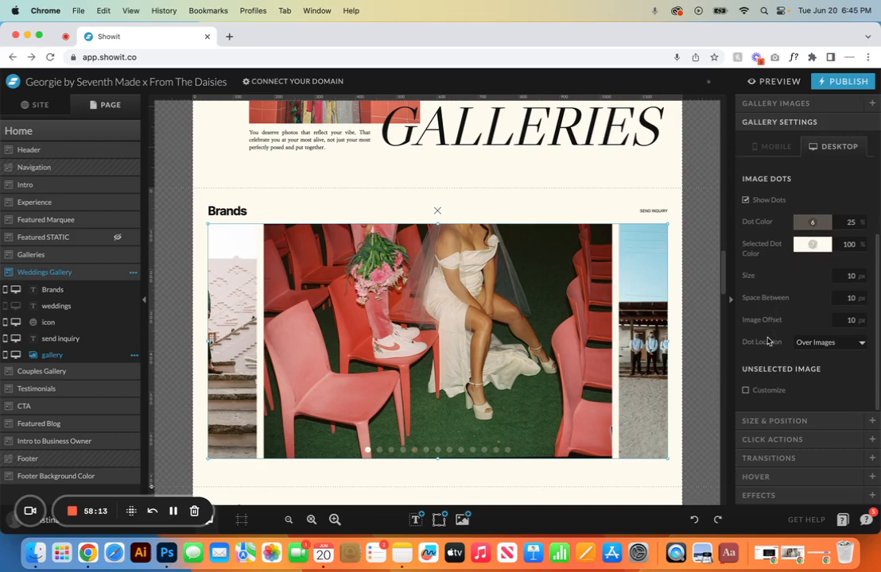
{"action": "left_click", "coordinate": [862, 344]}
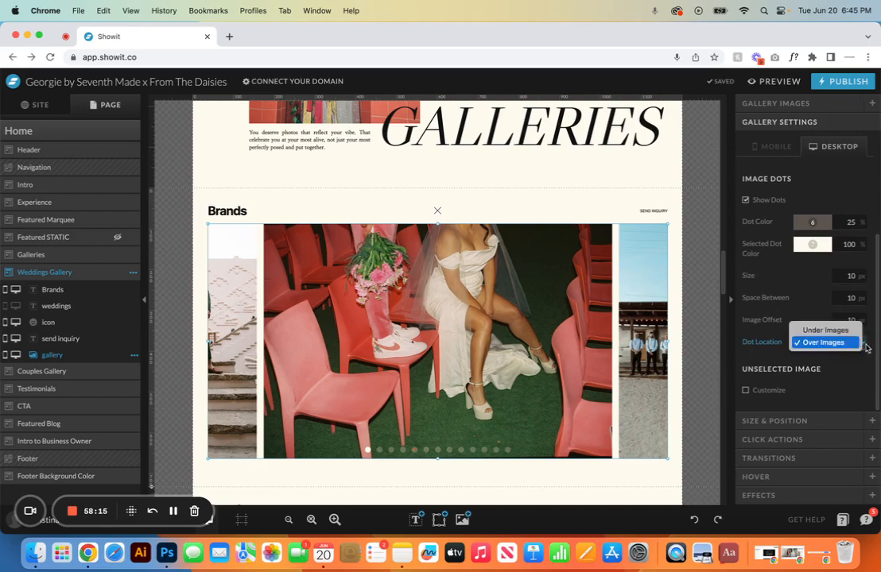
{"action": "left_click", "coordinate": [824, 350]}
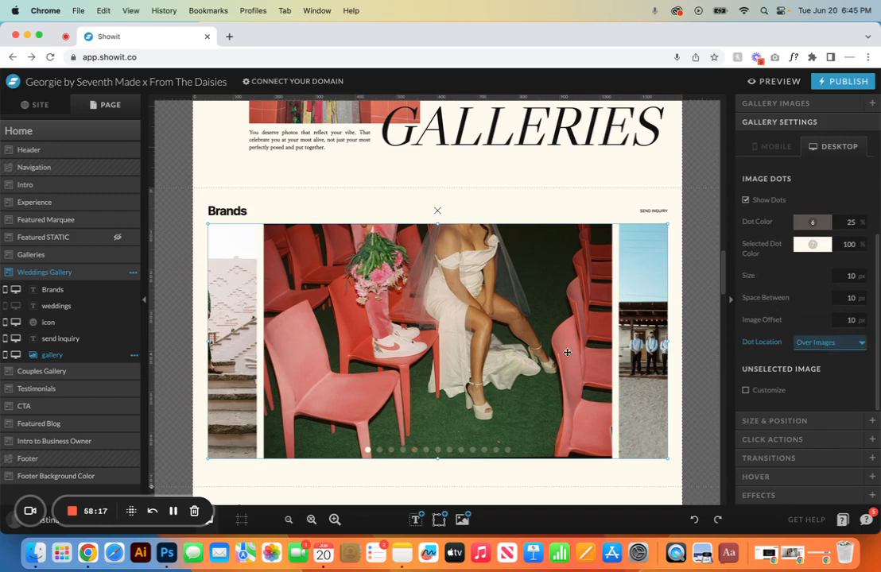
- Check the click actions of the Send Inquiry text and the close icon in the Weddings Gallery canvas
{"action": "left_click", "coordinate": [652, 211]}
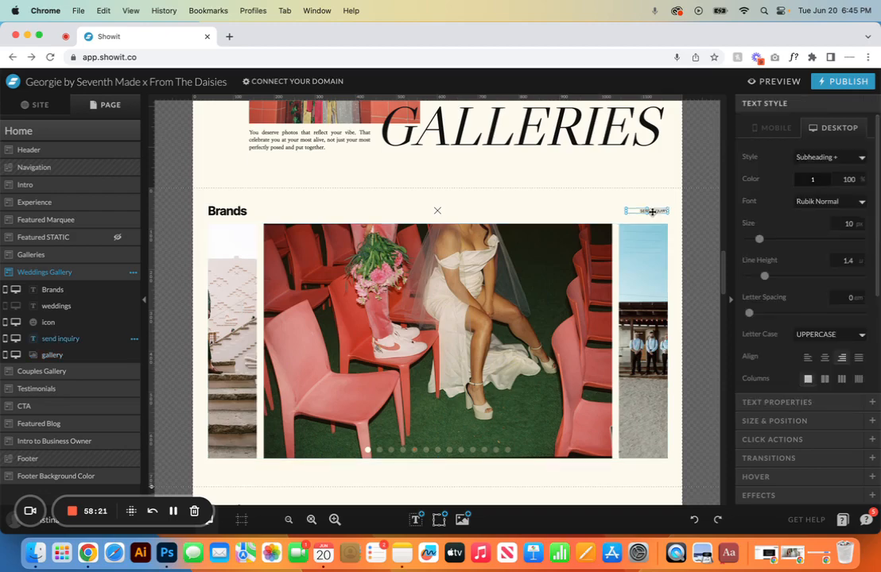
{"action": "left_click", "coordinate": [791, 439]}
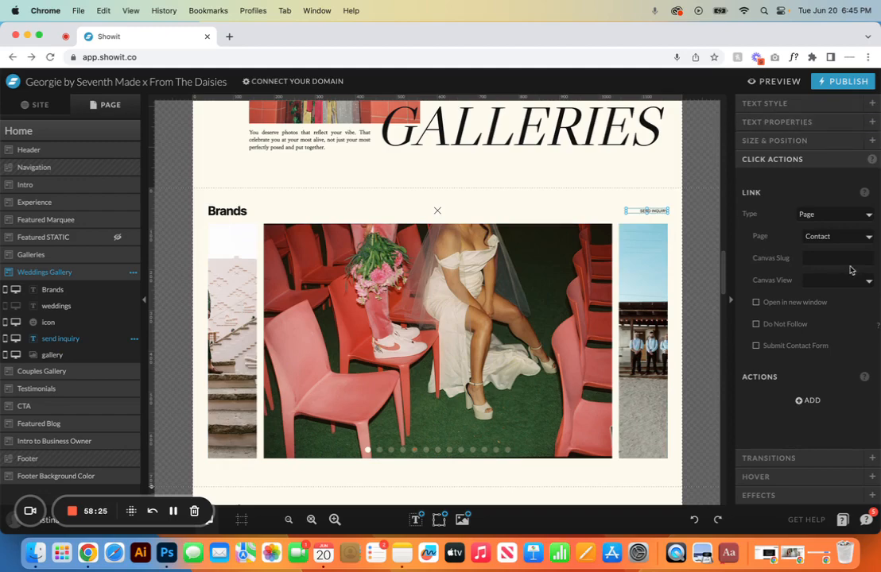
{"action": "left_click", "coordinate": [437, 210]}
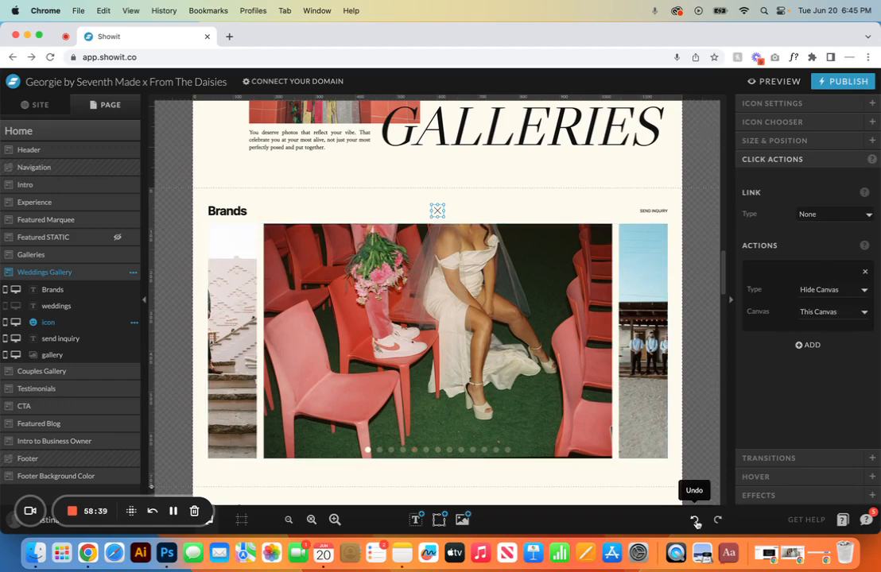
- Undo the Brands title and the hiding of the weddings text in the Weddings Gallery canvas
{"action": "left_click", "coordinate": [695, 520]}
{"action": "left_click", "coordinate": [695, 521]}
{"action": "left_click", "coordinate": [696, 520]}
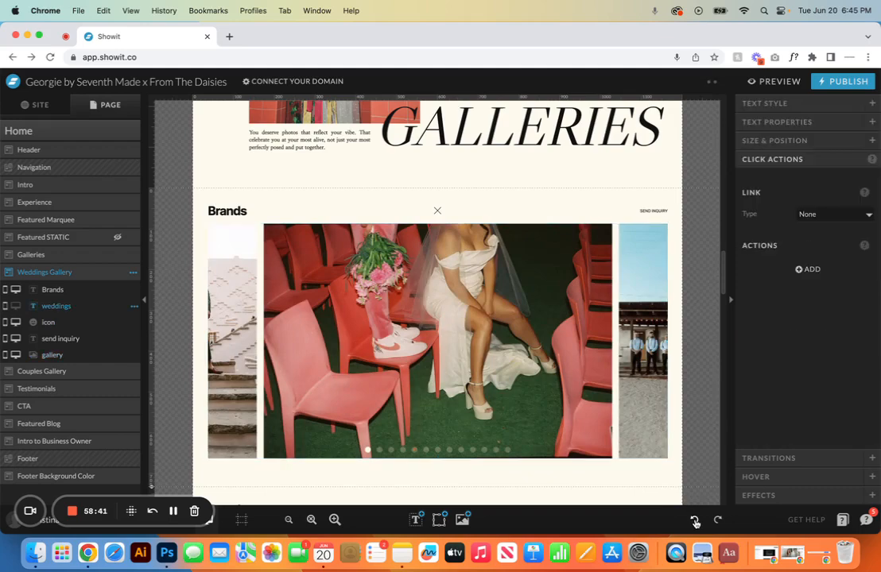
{"action": "left_click", "coordinate": [696, 520]}
{"action": "left_click", "coordinate": [695, 520]}
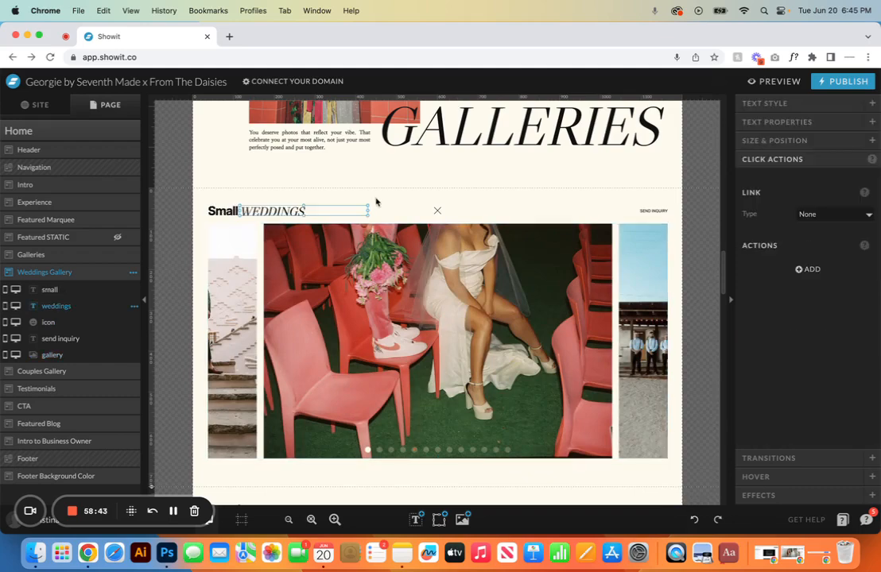
{"action": "left_click", "coordinate": [376, 202]}
- Check the click actions of the close icon and the Couples title in the Couples Gallery canvas
{"action": "scroll", "coordinate": [376, 202], "scroll_direction": "down", "scroll_amount": 10}
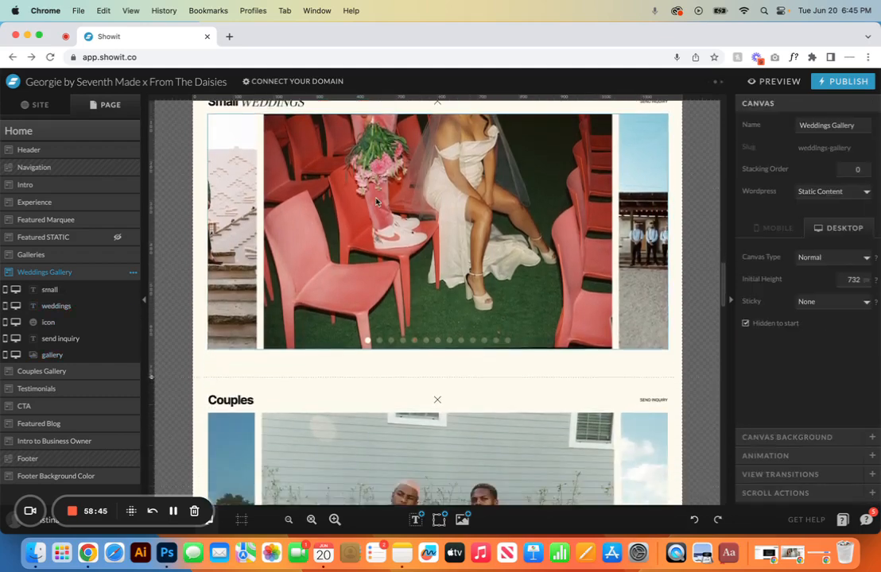
{"action": "scroll", "coordinate": [376, 202], "scroll_direction": "down", "scroll_amount": 2}
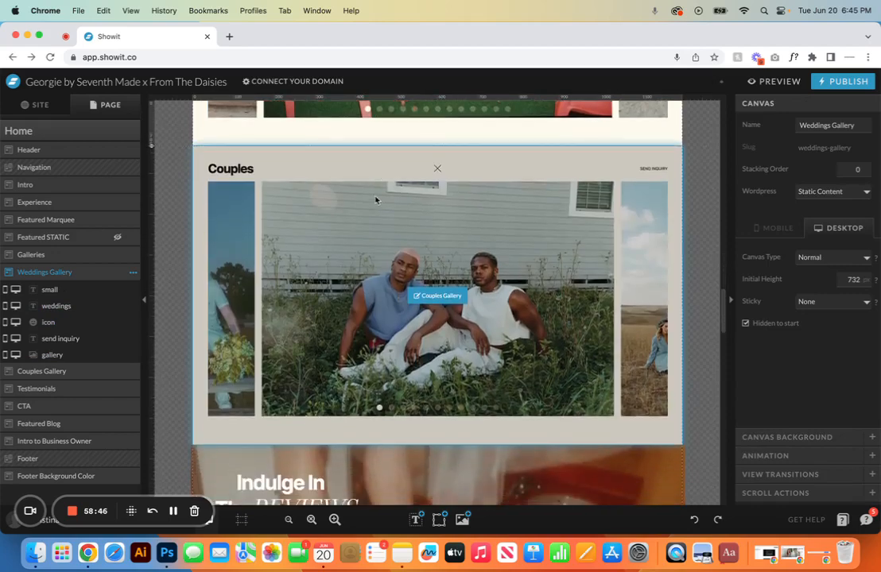
{"action": "left_click", "coordinate": [282, 178]}
{"action": "left_click", "coordinate": [437, 168]}
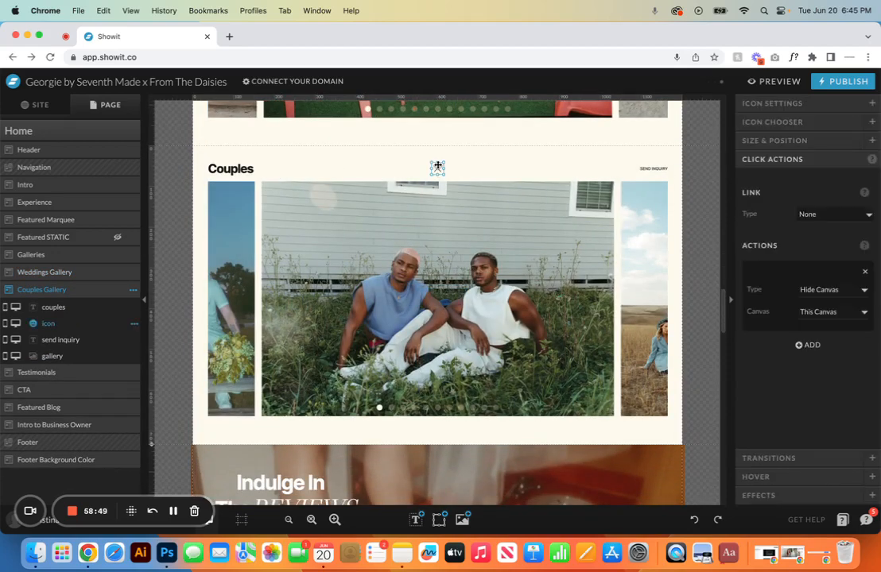
{"action": "left_click", "coordinate": [224, 169]}
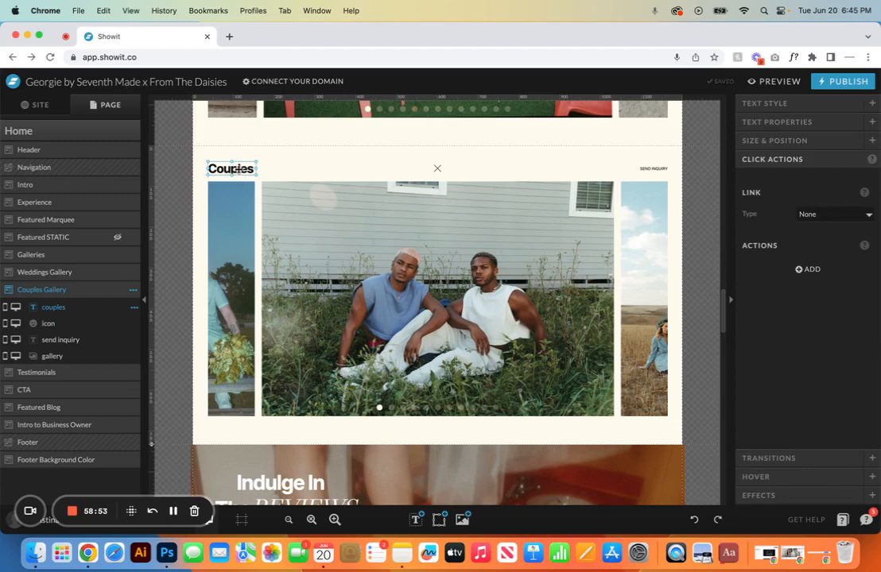
{"action": "double_click", "coordinate": [232, 169]}
{"action": "left_click", "coordinate": [298, 152]}
- Add fromthedaisies-1_websize.jpg from the Example Georgie folder to the images of the gallery in the Couples Gallery canvas
{"action": "left_click", "coordinate": [329, 228]}
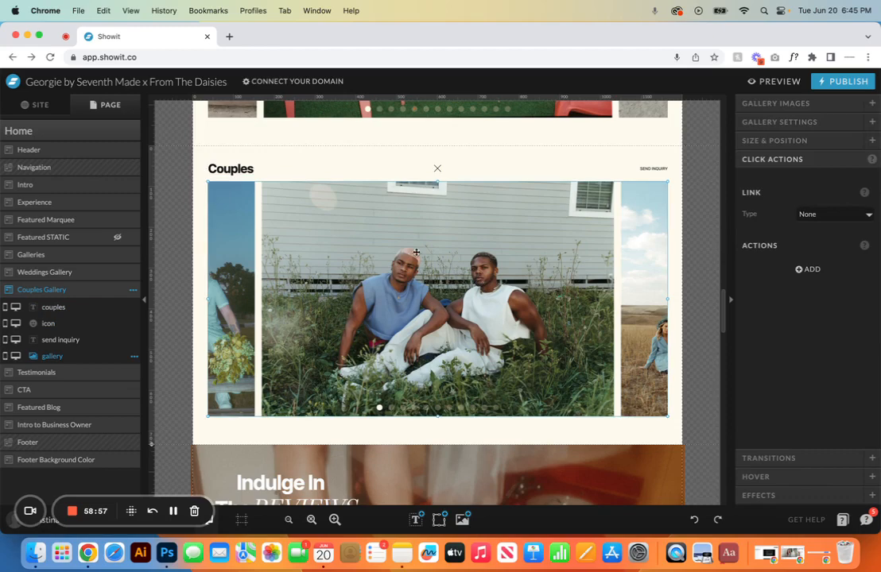
{"action": "left_click", "coordinate": [751, 105]}
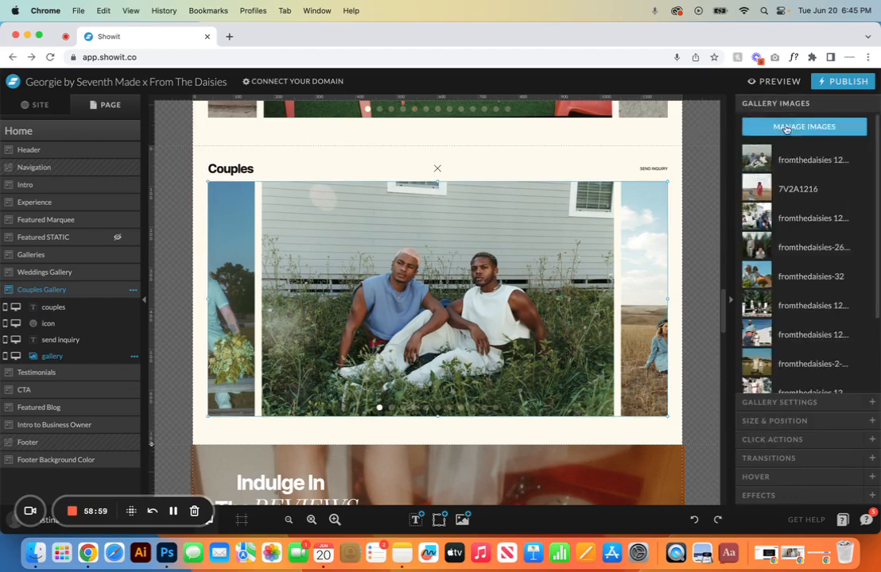
{"action": "left_click", "coordinate": [791, 127]}
{"action": "left_click", "coordinate": [584, 199]}
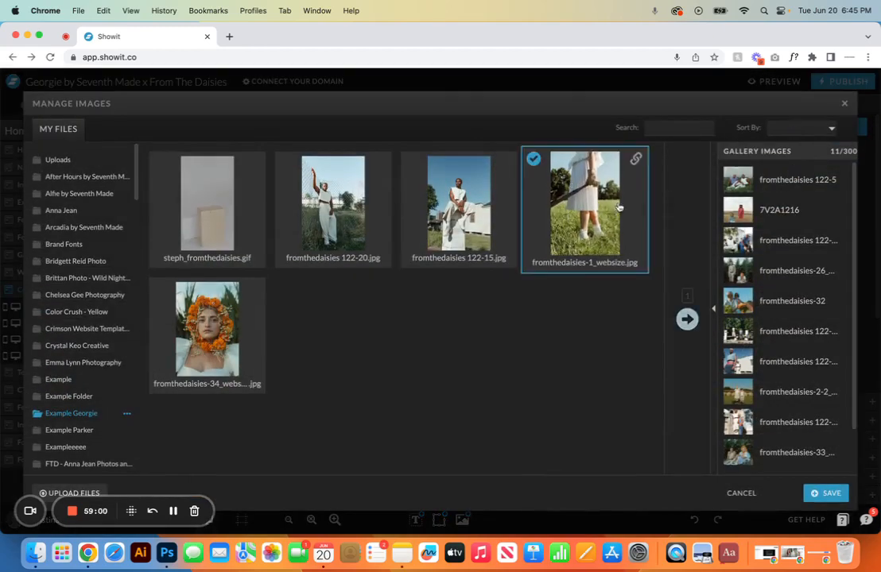
{"action": "left_click", "coordinate": [685, 319]}
- Remove fromthedaisies-1_websize.jpg from the couples gallery images and save the image selection
{"action": "scroll", "coordinate": [823, 341], "scroll_direction": "down", "scroll_amount": 3}
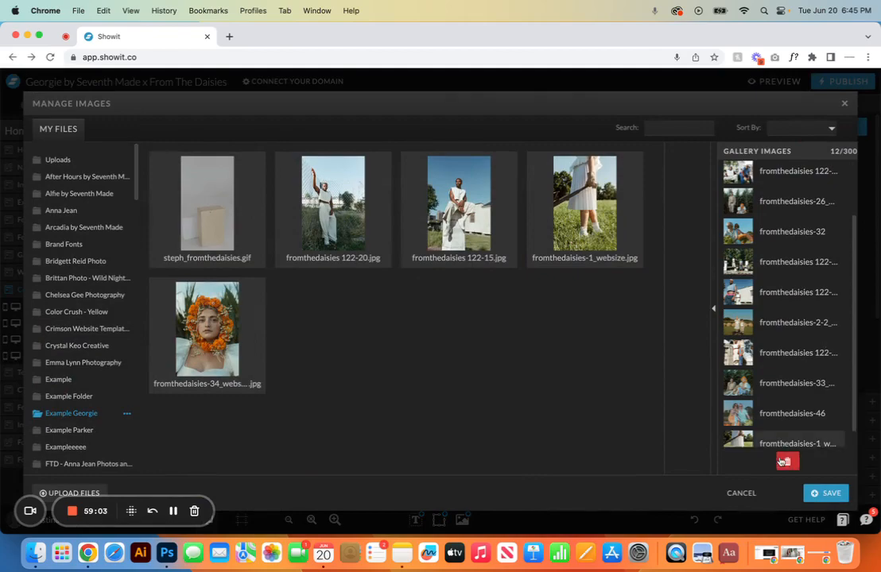
{"action": "left_click", "coordinate": [785, 461]}
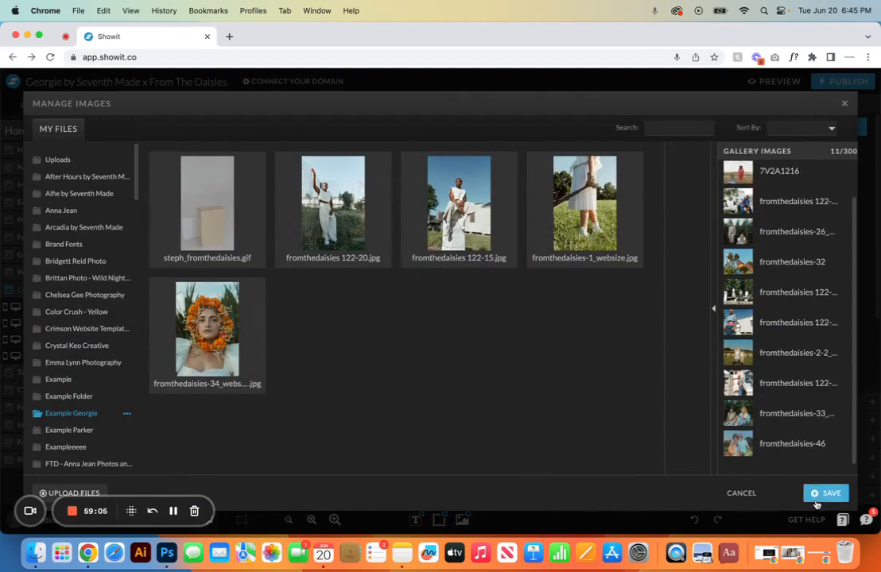
{"action": "left_click", "coordinate": [825, 493]}
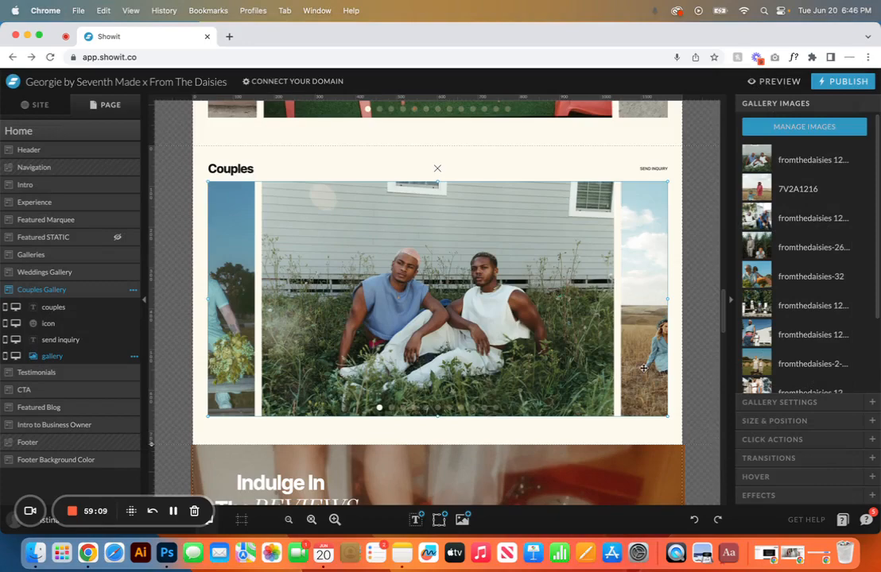
- Review the couples gallery's settings, including its type, style, spacing and image dots
{"action": "left_click", "coordinate": [810, 402]}
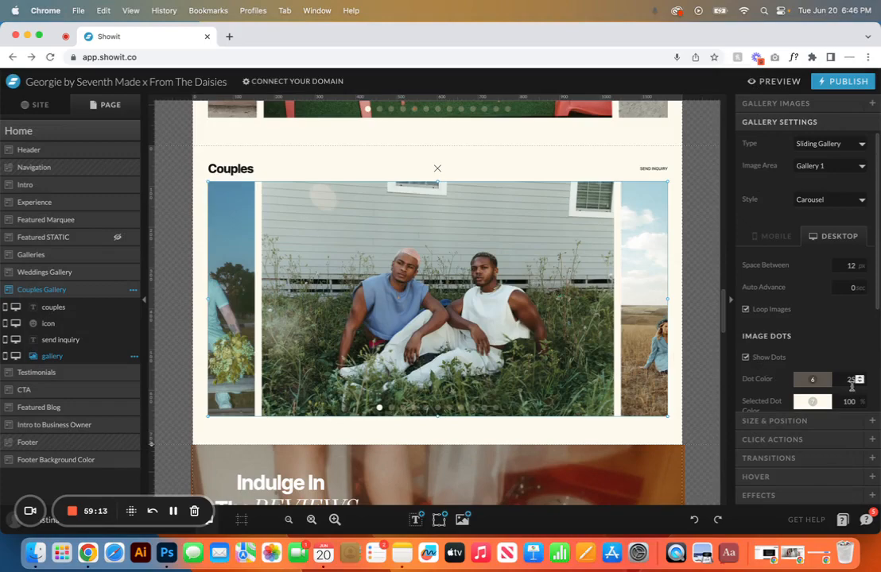
{"action": "scroll", "coordinate": [852, 385], "scroll_direction": "down", "scroll_amount": 5}
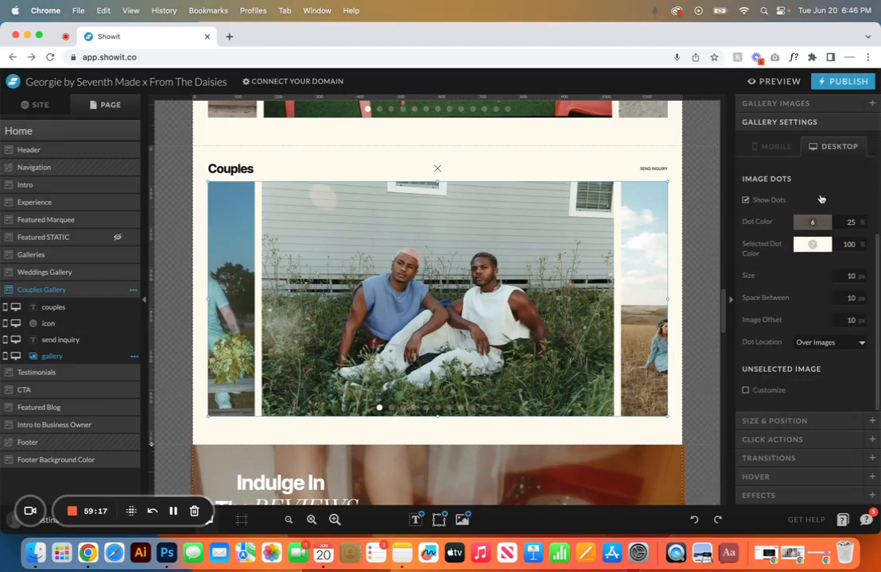
{"action": "scroll", "coordinate": [828, 315], "scroll_direction": "up", "scroll_amount": 5}
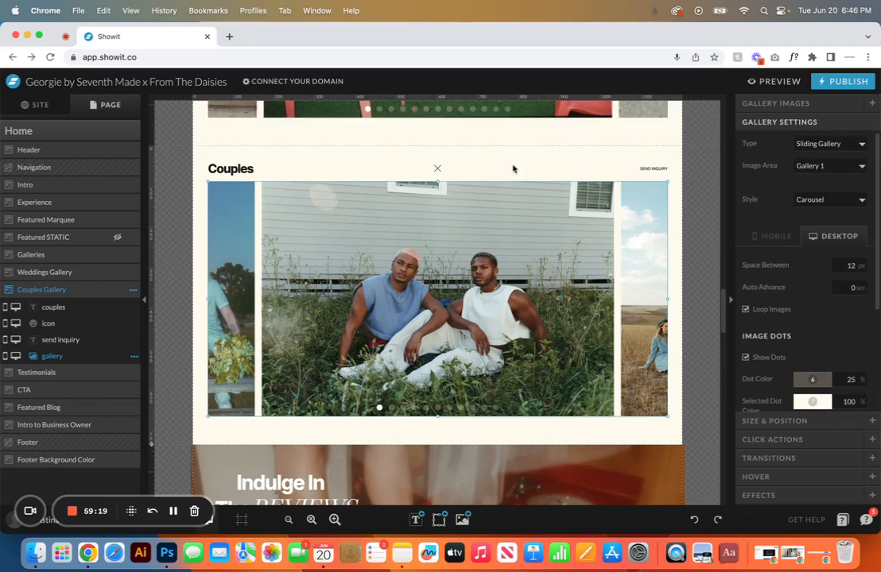
- Check the click actions of the Send Inquiry text in the Couples Gallery canvas
{"action": "left_click", "coordinate": [533, 149]}
{"action": "left_click", "coordinate": [647, 168]}
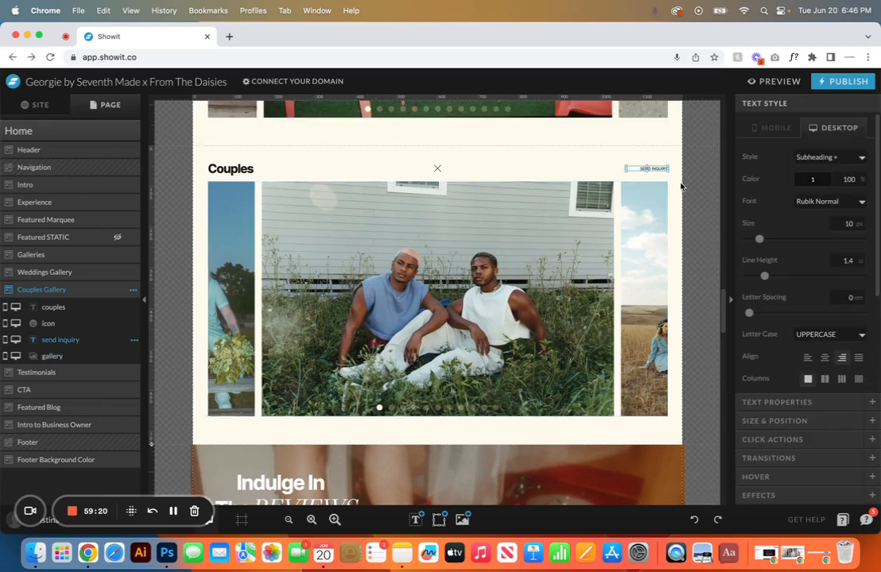
{"action": "left_click", "coordinate": [802, 439]}
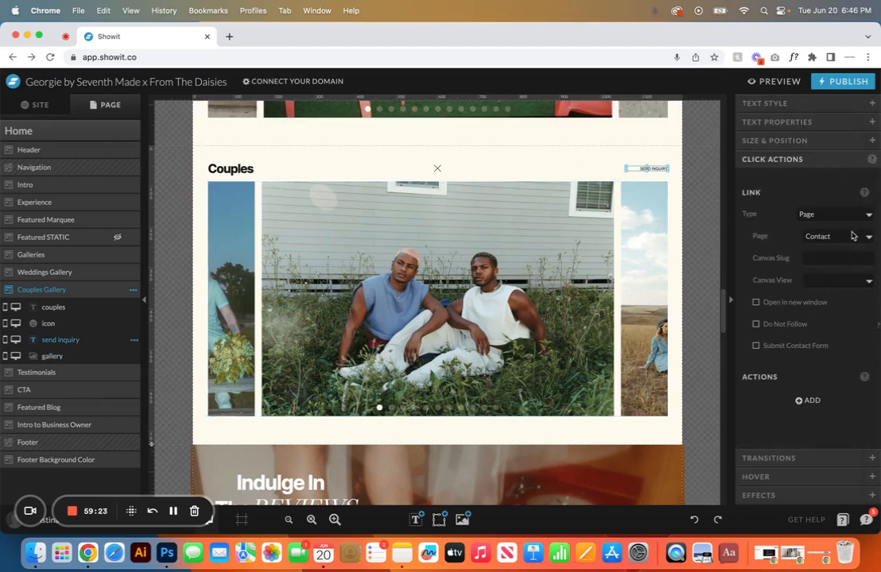
{"action": "left_click", "coordinate": [544, 163]}
- Check the click actions of the Small Weddings title in the Galleries canvas
{"action": "scroll", "coordinate": [543, 162], "scroll_direction": "up", "scroll_amount": 10}
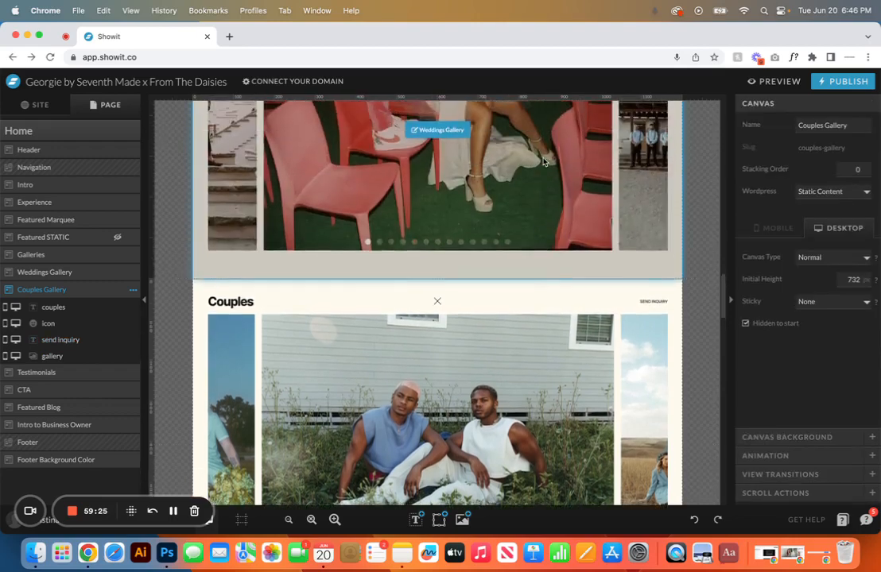
{"action": "scroll", "coordinate": [544, 162], "scroll_direction": "up", "scroll_amount": 3}
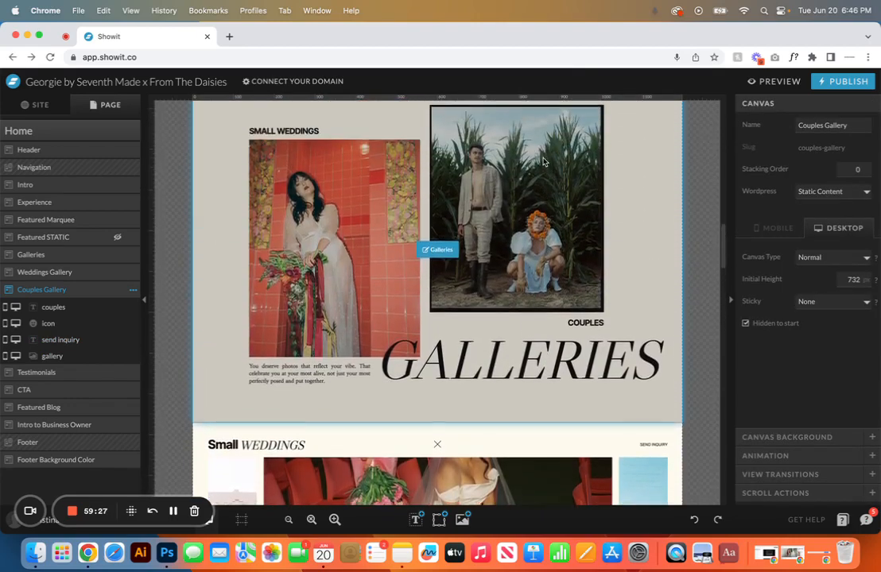
{"action": "left_click", "coordinate": [293, 137]}
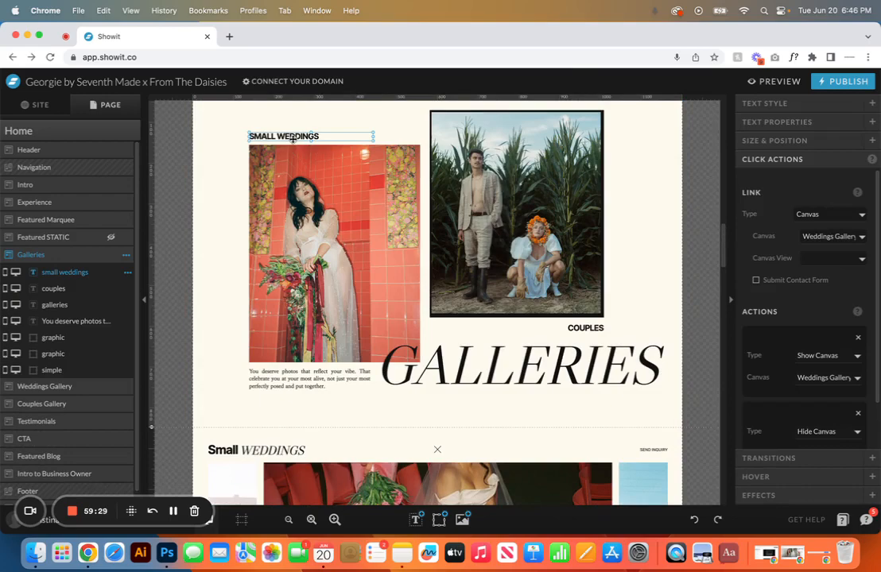
- Rename the Weddings Gallery canvas as Brands Gallery
{"action": "left_click", "coordinate": [80, 386]}
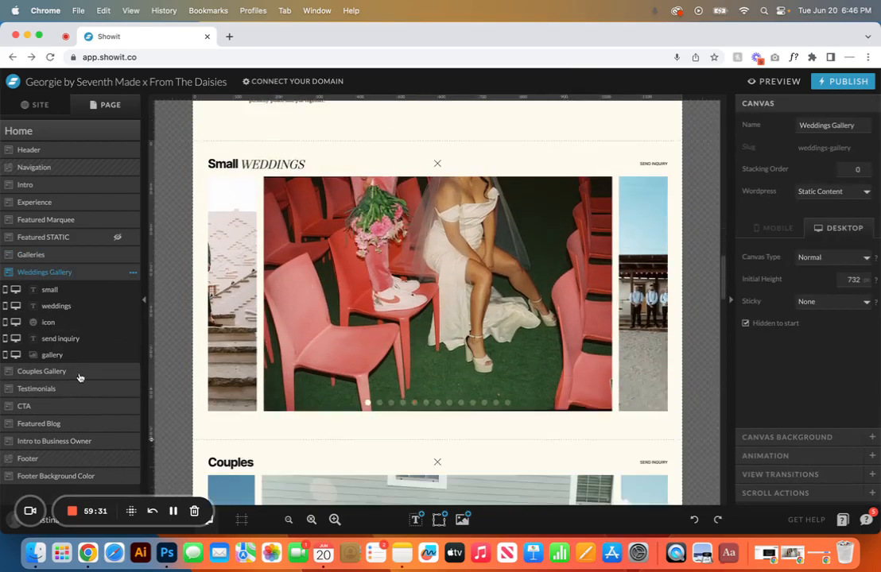
{"action": "left_click", "coordinate": [133, 275]}
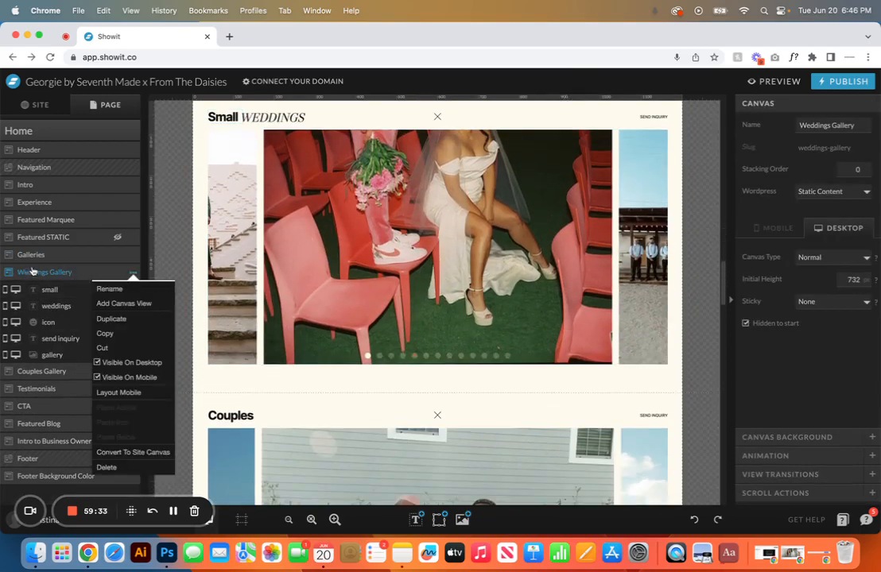
{"action": "left_click", "coordinate": [110, 289]}
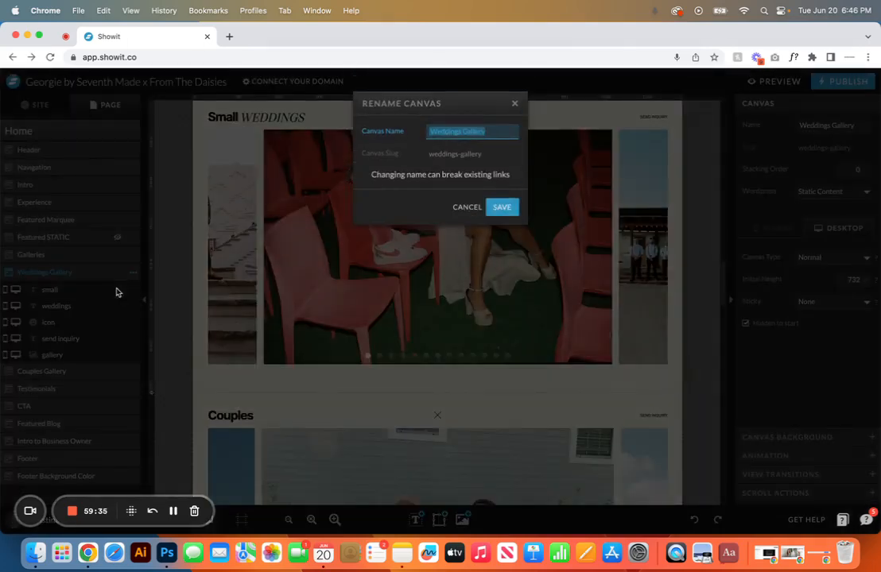
{"action": "type", "text": "Brands"}
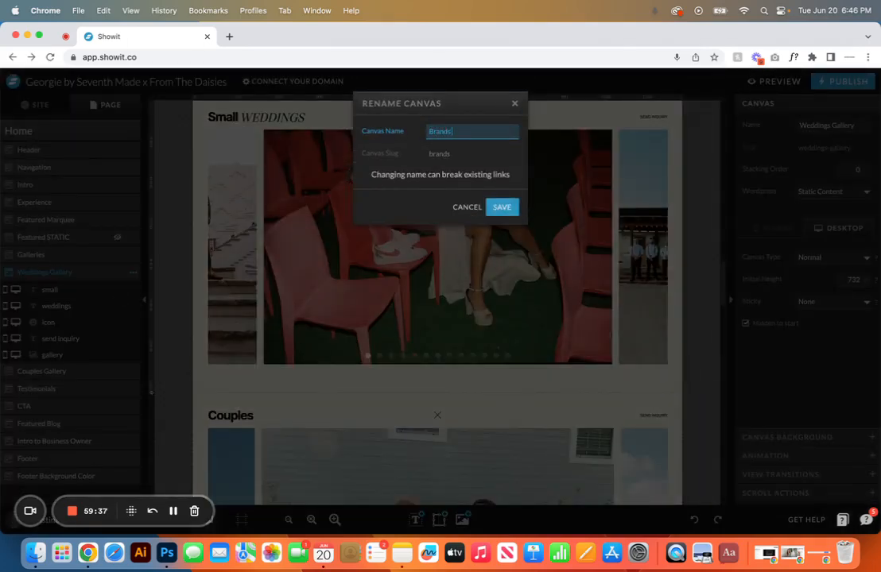
{"action": "type", "text": " Gallery"}
{"action": "key", "text": "Return"}
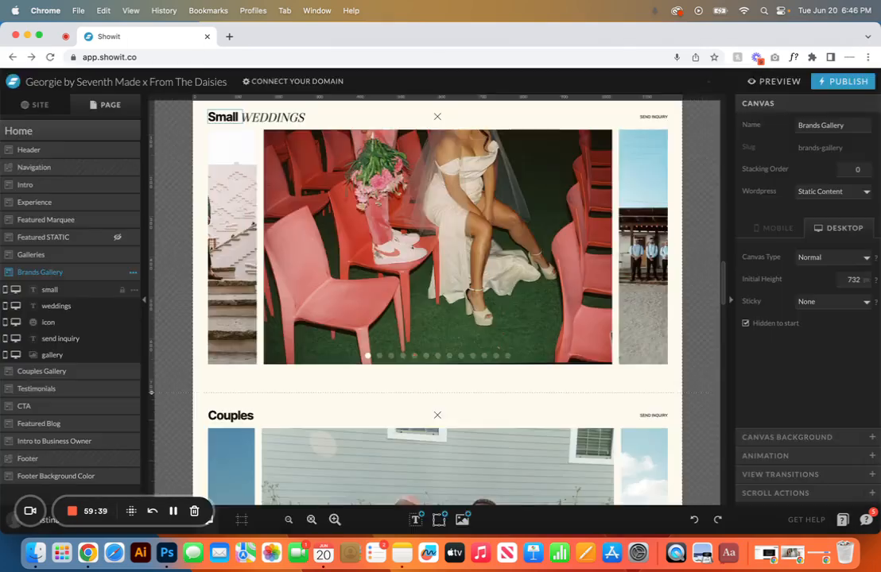
- Set both the canvas link and the Show Canvas action of the weddings image in the Galleries canvas to Brands Gallery
{"action": "left_click", "coordinate": [31, 254]}
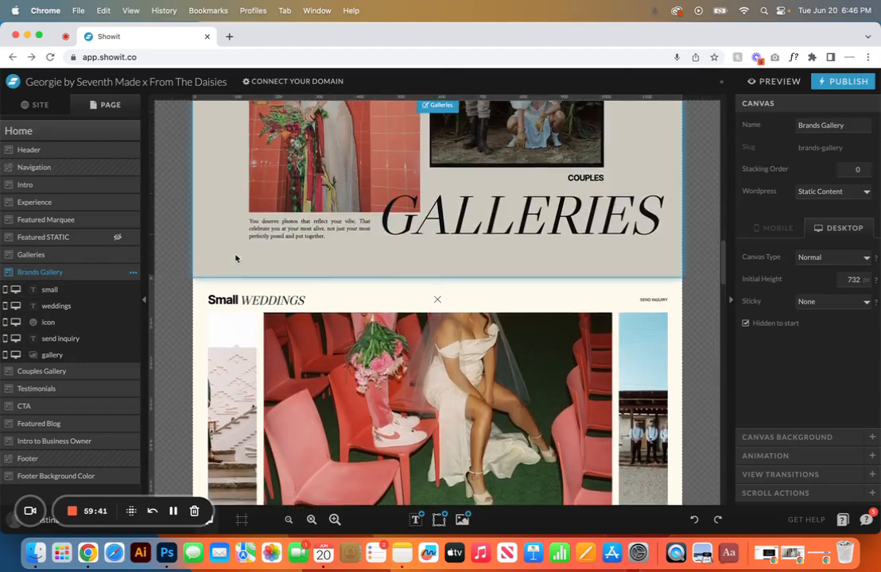
{"action": "left_click", "coordinate": [304, 206]}
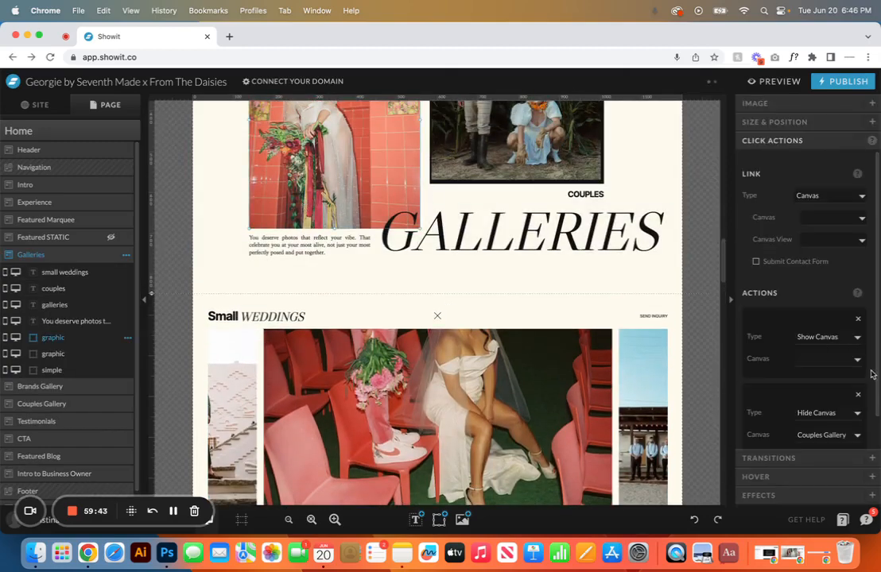
{"action": "scroll", "coordinate": [869, 371], "scroll_direction": "down", "scroll_amount": 1}
{"action": "scroll", "coordinate": [869, 370], "scroll_direction": "up", "scroll_amount": 1}
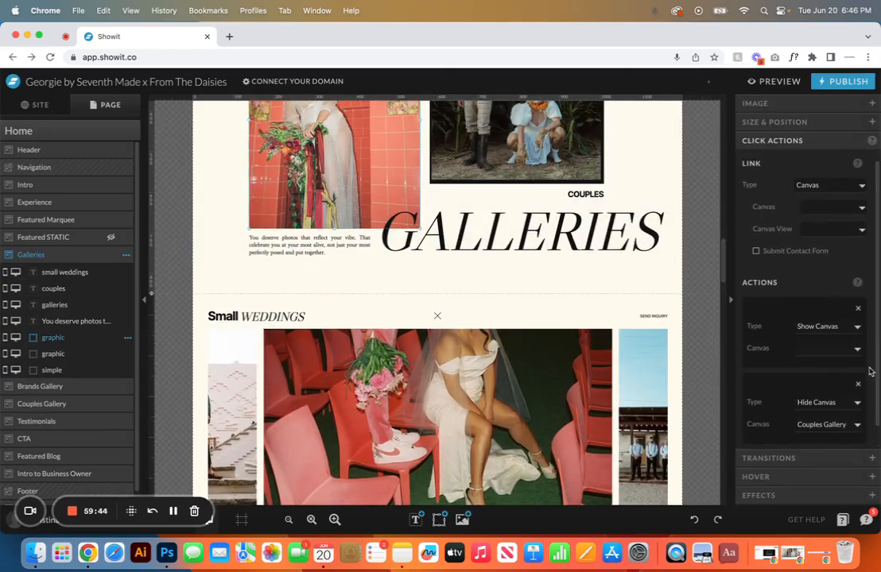
{"action": "left_click", "coordinate": [859, 208]}
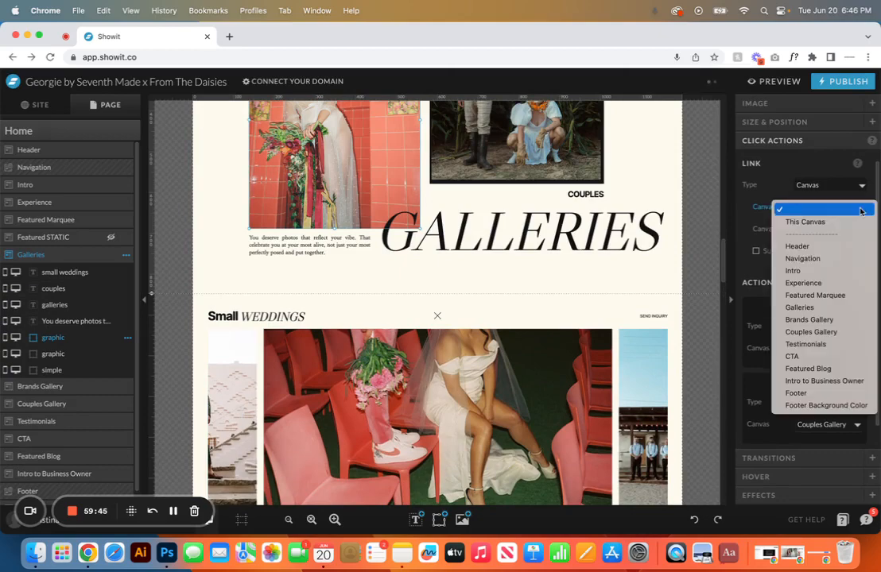
{"action": "left_click", "coordinate": [801, 320]}
{"action": "left_click", "coordinate": [856, 349]}
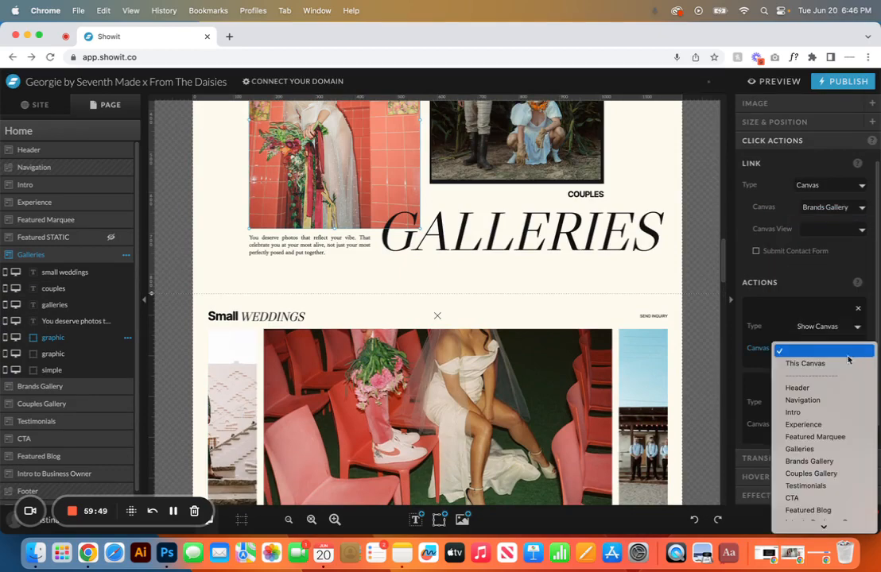
{"action": "left_click", "coordinate": [807, 460]}
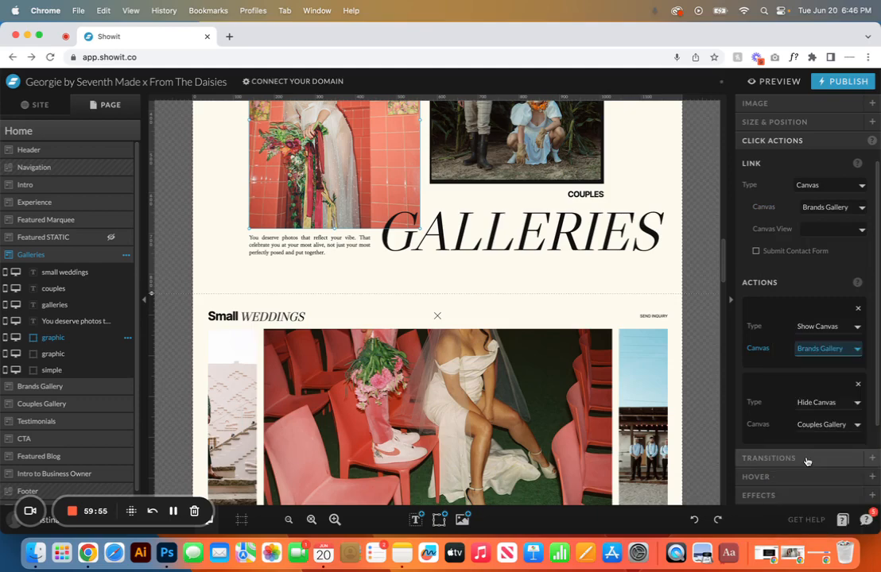
- Undo the weddings image's Brands Gallery click actions and the renaming of the Weddings Gallery canvas
{"action": "left_click", "coordinate": [693, 519]}
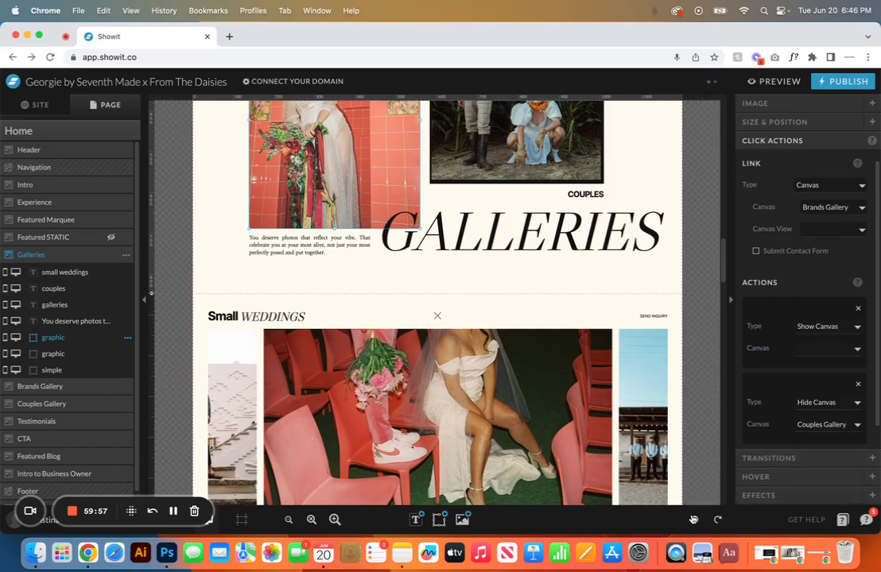
{"action": "left_click", "coordinate": [693, 519]}
{"action": "left_click", "coordinate": [693, 519]}
{"action": "left_click", "coordinate": [693, 519]}
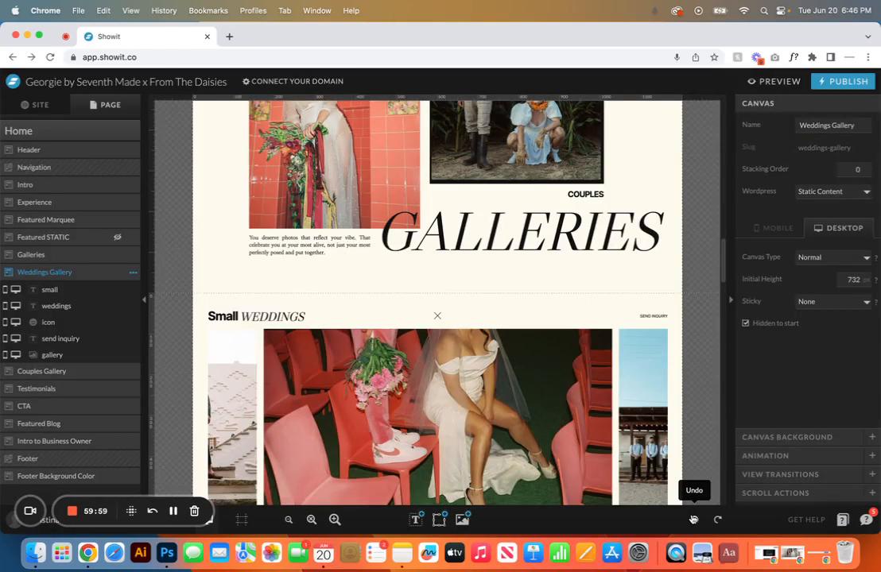
{"action": "left_click", "coordinate": [278, 155]}
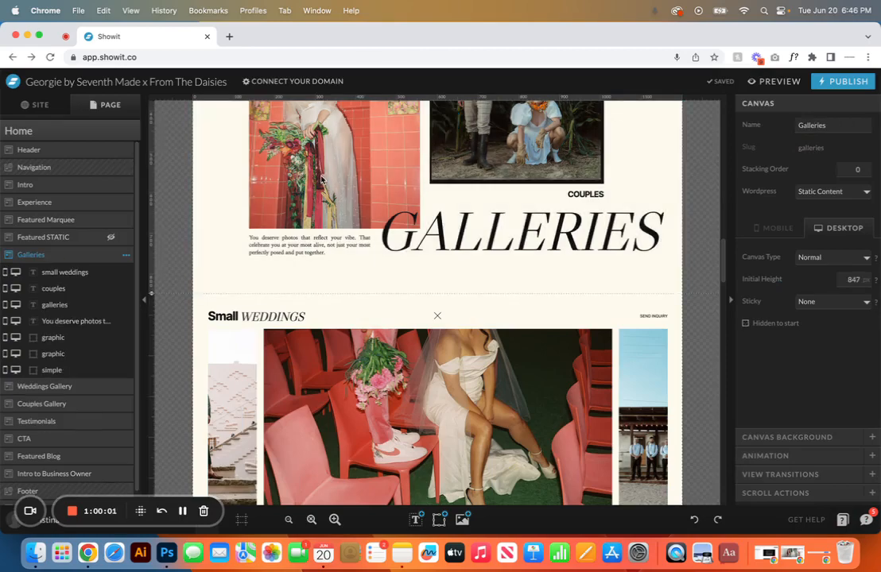
{"action": "left_click", "coordinate": [320, 176]}
{"action": "left_click", "coordinate": [211, 226]}
- Show the mobile layout beside the desktop layout and look over the mobile galleries
{"action": "scroll", "coordinate": [233, 264], "scroll_direction": "down", "scroll_amount": 3}
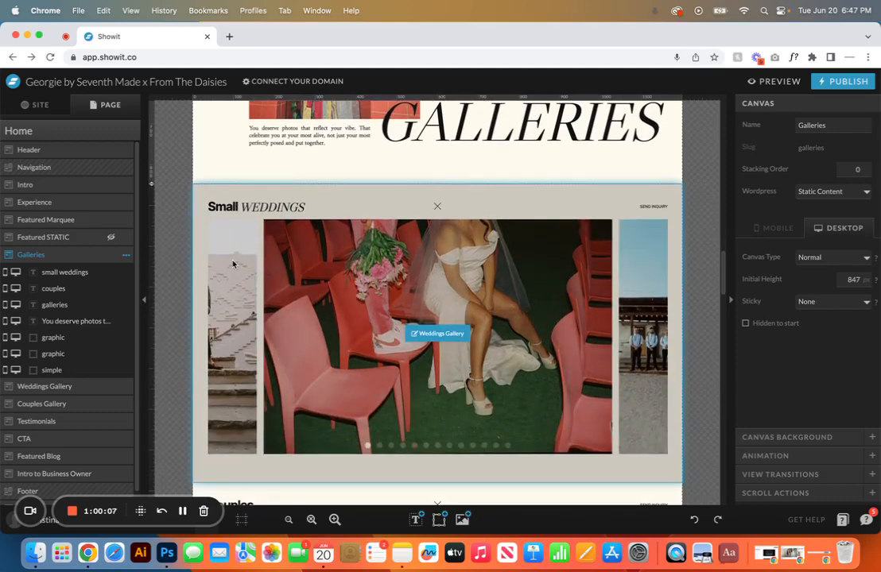
{"action": "scroll", "coordinate": [233, 263], "scroll_direction": "down", "scroll_amount": 4}
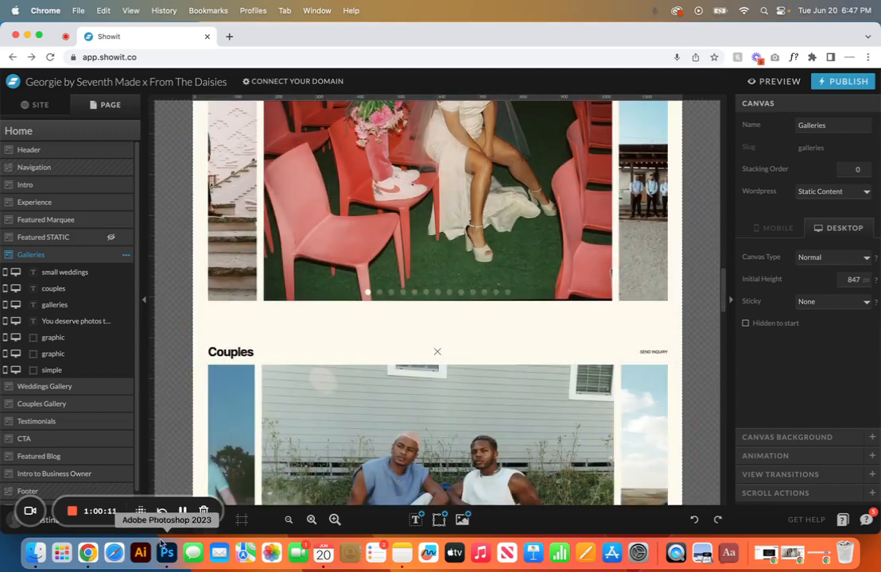
{"action": "left_click", "coordinate": [159, 521]}
{"action": "scroll", "coordinate": [245, 349], "scroll_direction": "down", "scroll_amount": 8}
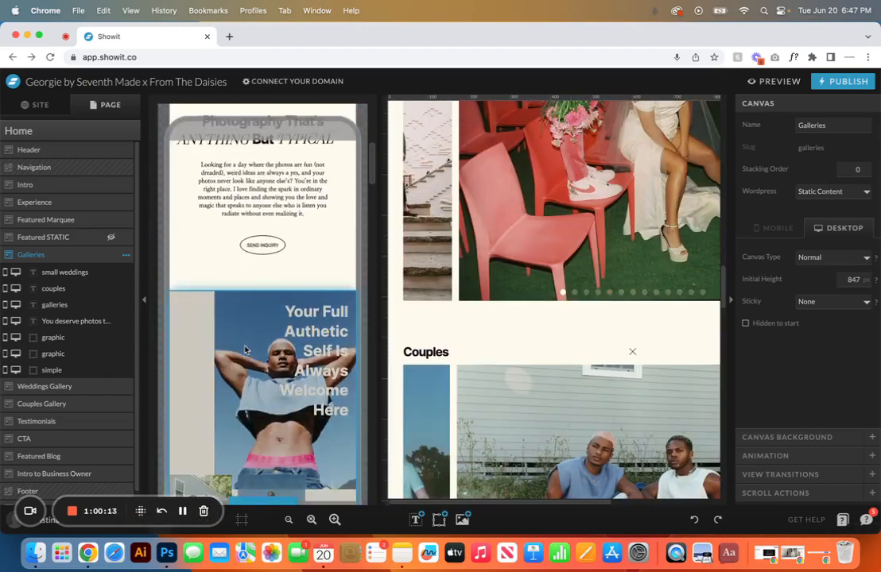
{"action": "scroll", "coordinate": [245, 350], "scroll_direction": "down", "scroll_amount": 10}
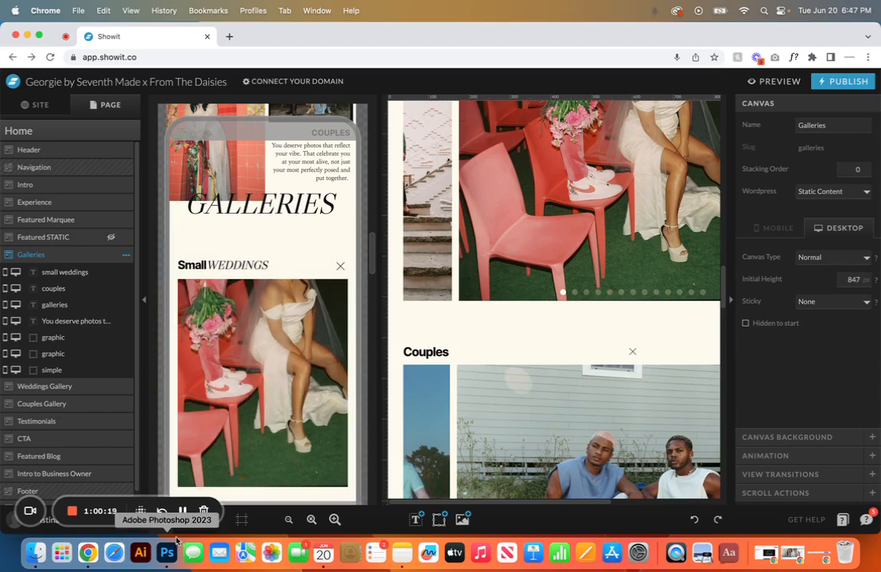
- Open the Testimonials canvas, review its elements and views, and select its mobile layout
{"action": "left_click", "coordinate": [67, 421]}
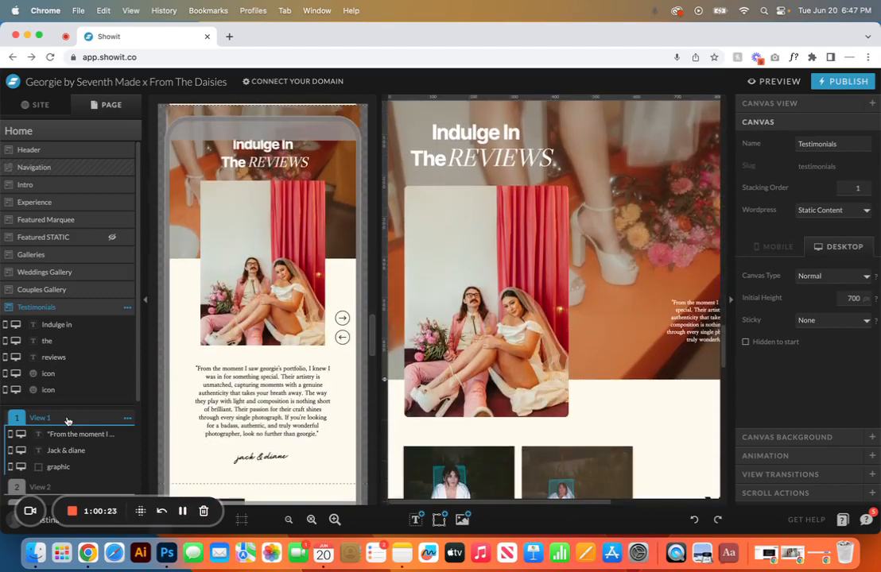
{"action": "scroll", "coordinate": [68, 421], "scroll_direction": "down", "scroll_amount": 3}
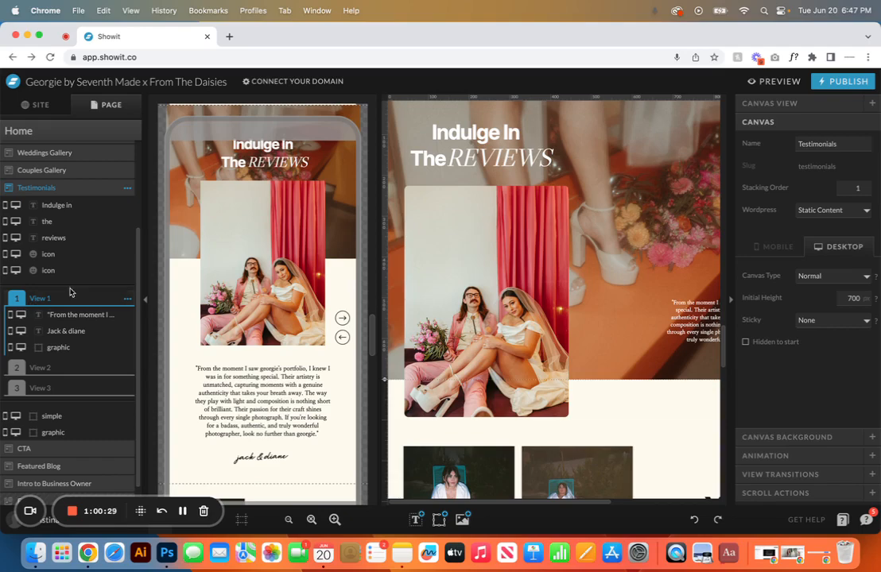
{"action": "left_click", "coordinate": [327, 289]}
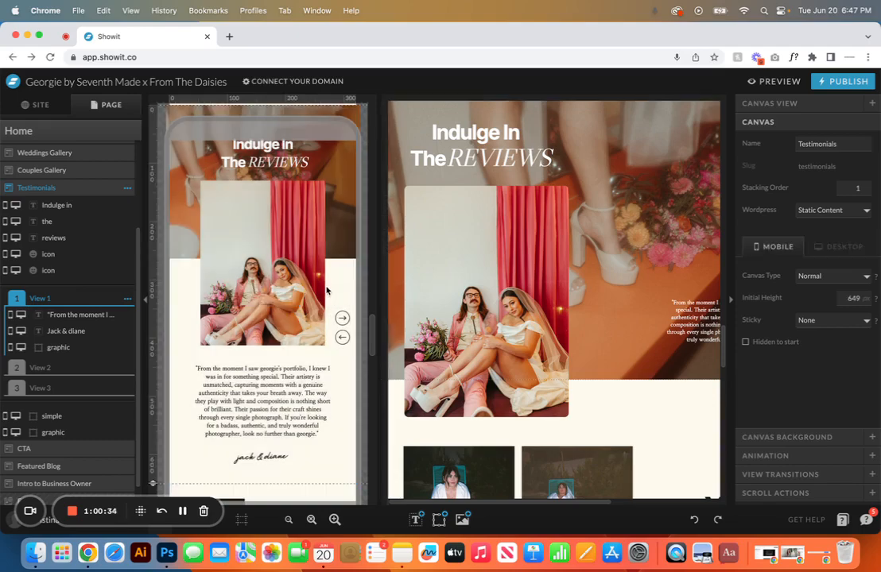
- Replace the testimonial photo in View 1 of the Testimonials canvas with fromthedaisies 122-20.jpg
{"action": "left_click", "coordinate": [68, 316]}
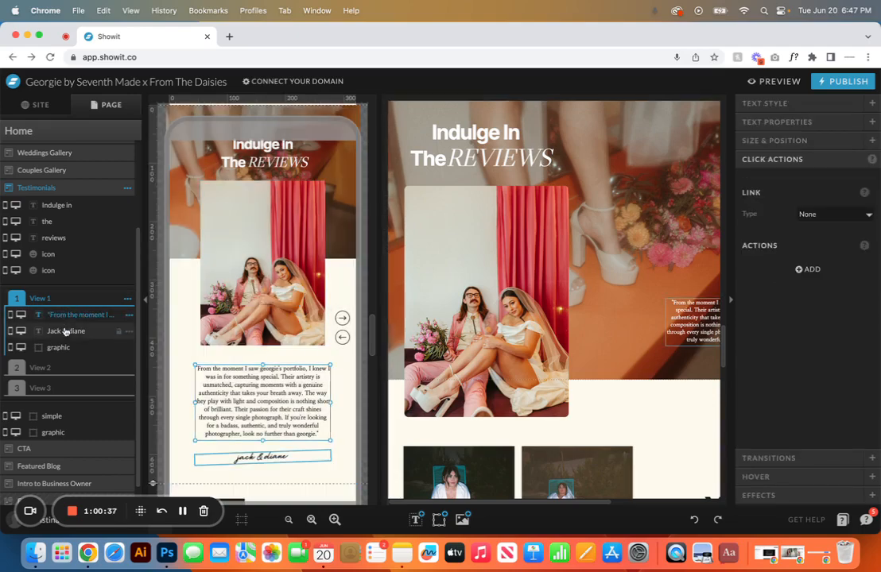
{"action": "left_click", "coordinate": [78, 348]}
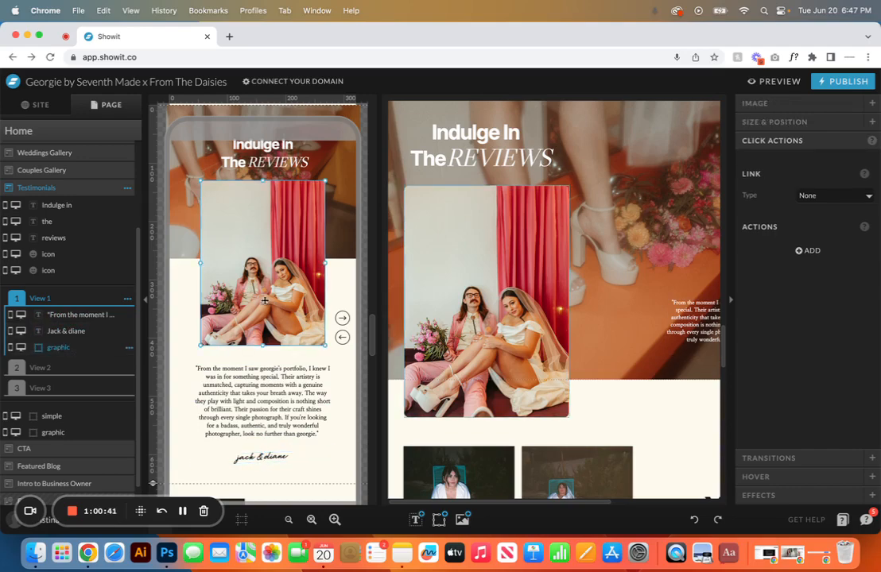
{"action": "double_click", "coordinate": [250, 248]}
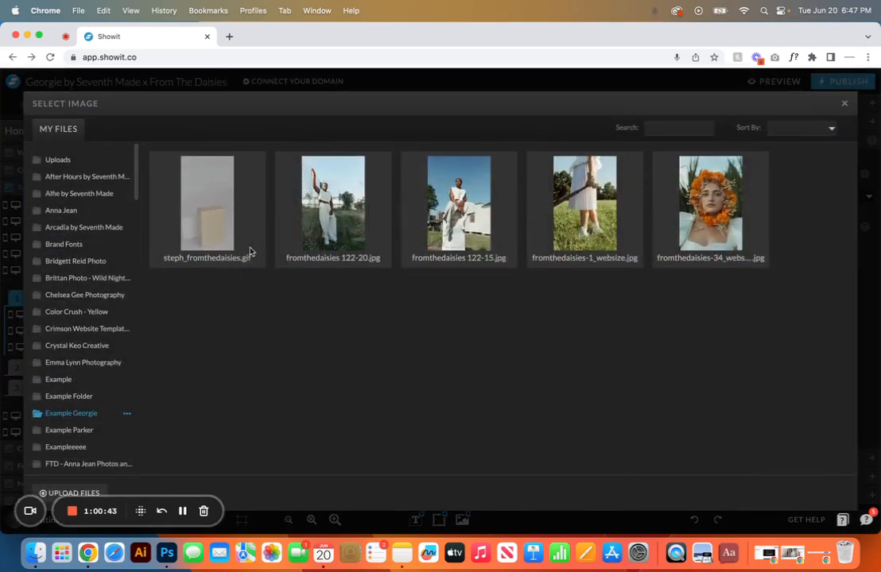
{"action": "double_click", "coordinate": [328, 208]}
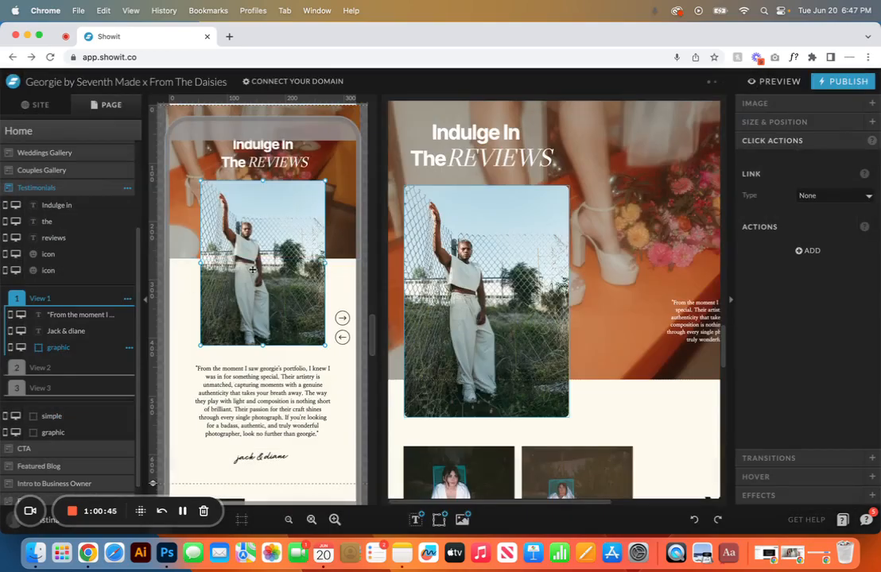
- Open View 1's quote text for editing, select the couple's name text, and undo the testimonial photo swap
{"action": "double_click", "coordinate": [246, 395]}
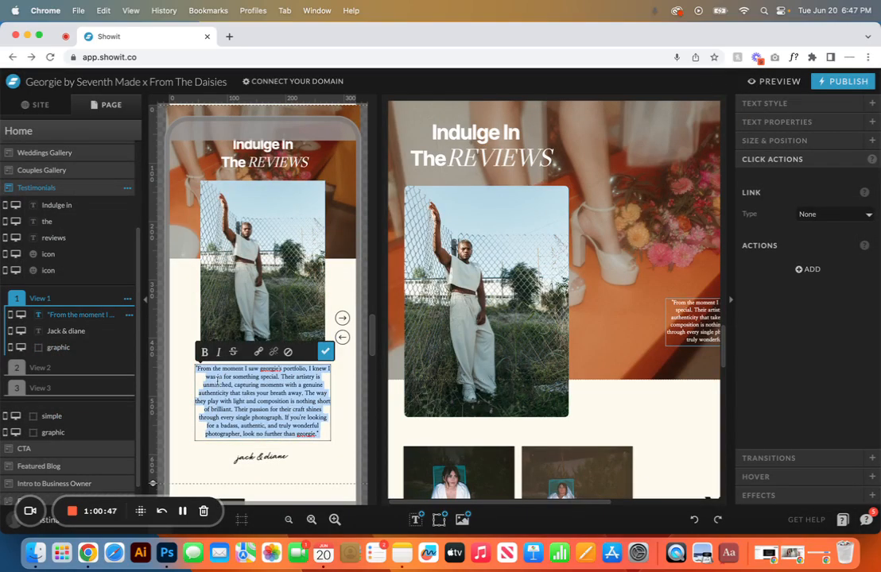
{"action": "left_click", "coordinate": [270, 457]}
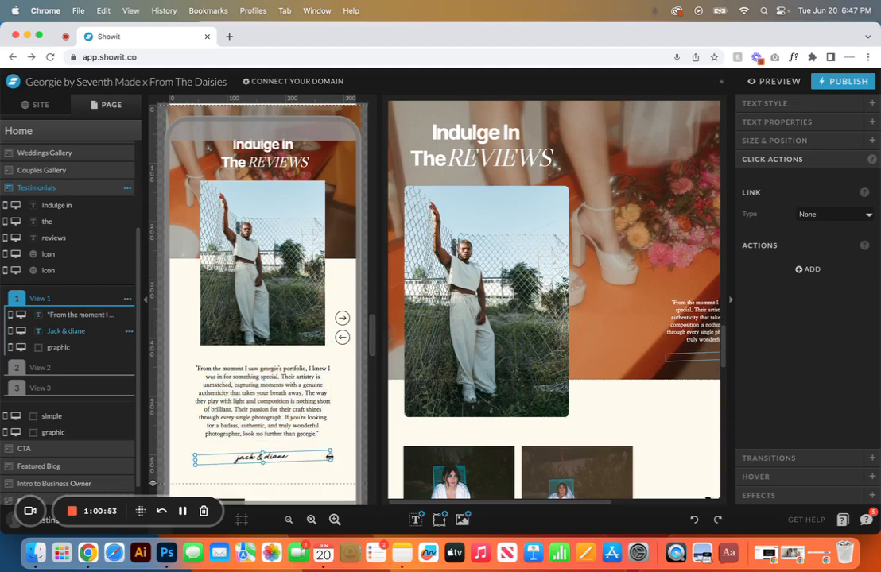
{"action": "left_click", "coordinate": [694, 522]}
{"action": "left_click", "coordinate": [694, 521]}
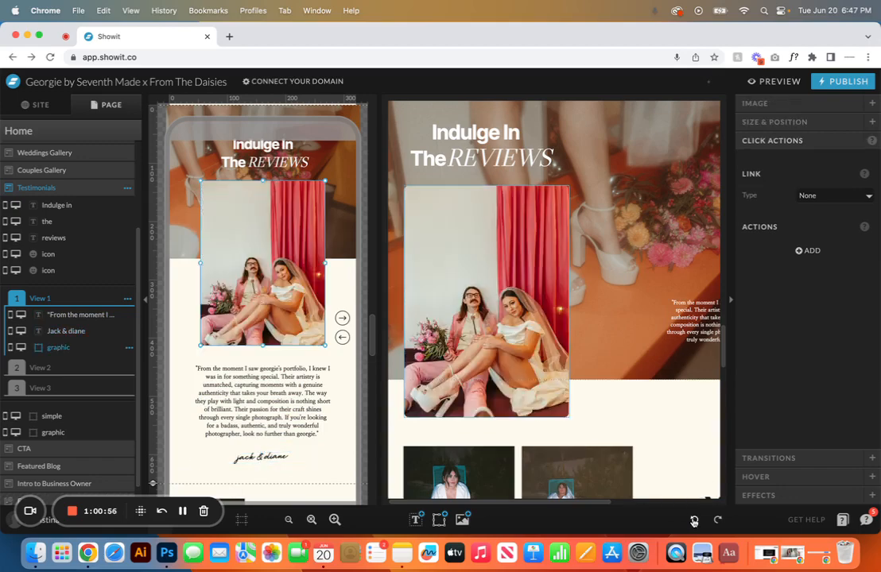
- Review the quote, name and photo elements in View 2 and View 3 of the Testimonials canvas
{"action": "left_click", "coordinate": [16, 368]}
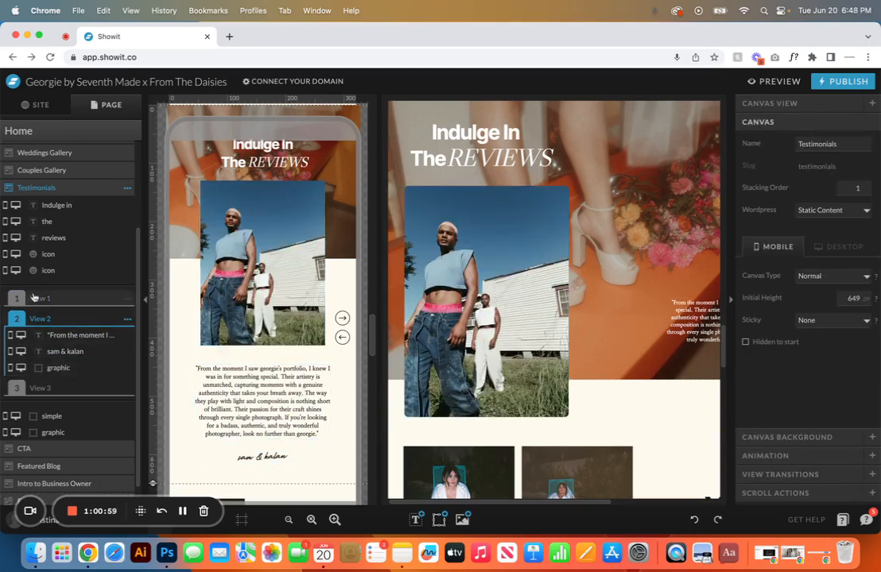
{"action": "left_click", "coordinate": [61, 332]}
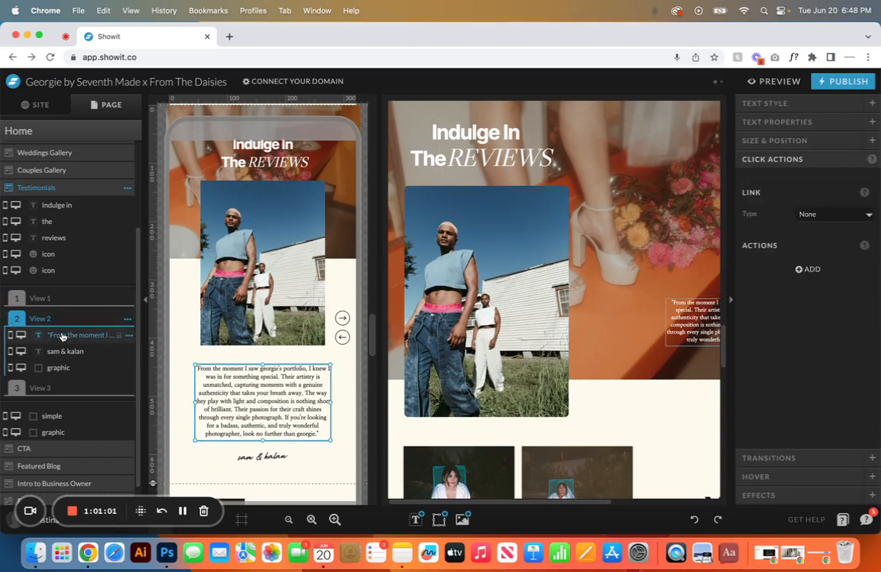
{"action": "left_click", "coordinate": [64, 352]}
{"action": "left_click", "coordinate": [68, 368]}
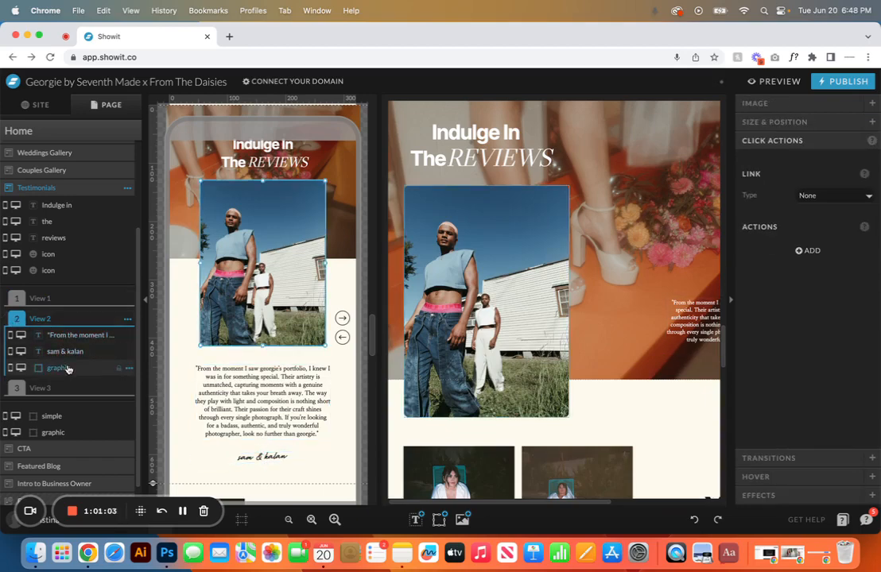
{"action": "left_click", "coordinate": [19, 390]}
{"action": "left_click", "coordinate": [62, 355]}
{"action": "left_click", "coordinate": [63, 371]}
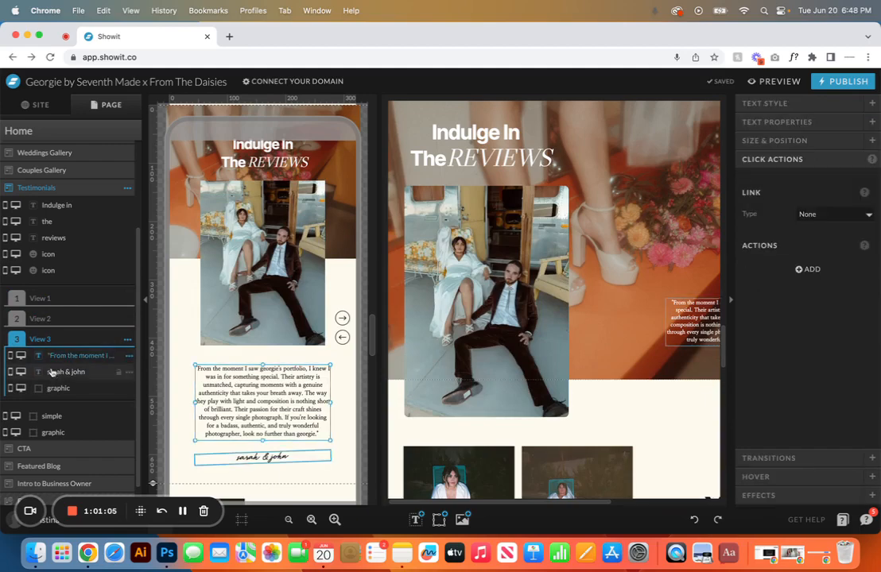
{"action": "left_click", "coordinate": [54, 388]}
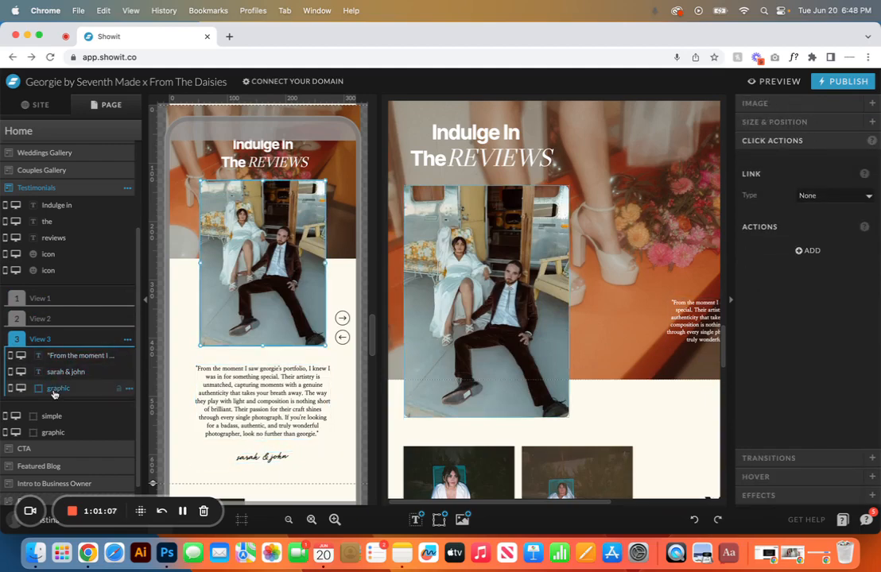
- Inspect the Testimonials canvas overlay, swap the background photo for fromthedaisies-34_websize.jpg, and undo the swap
{"action": "left_click", "coordinate": [64, 418]}
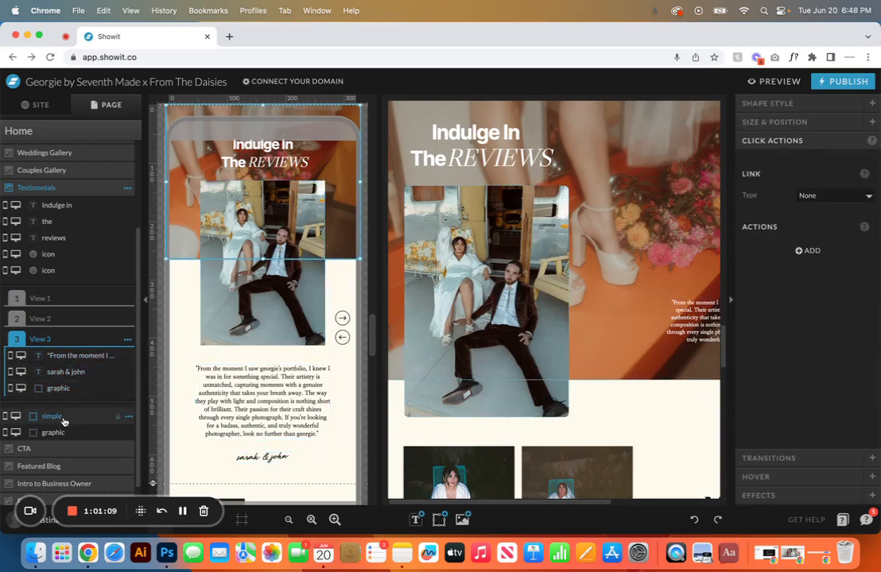
{"action": "scroll", "coordinate": [219, 134], "scroll_direction": "up", "scroll_amount": 4}
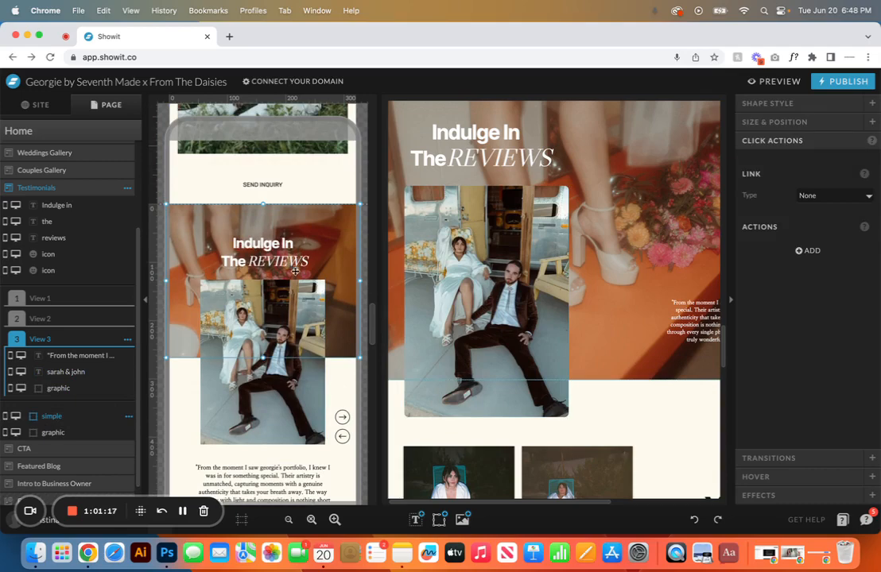
{"action": "left_click", "coordinate": [54, 432]}
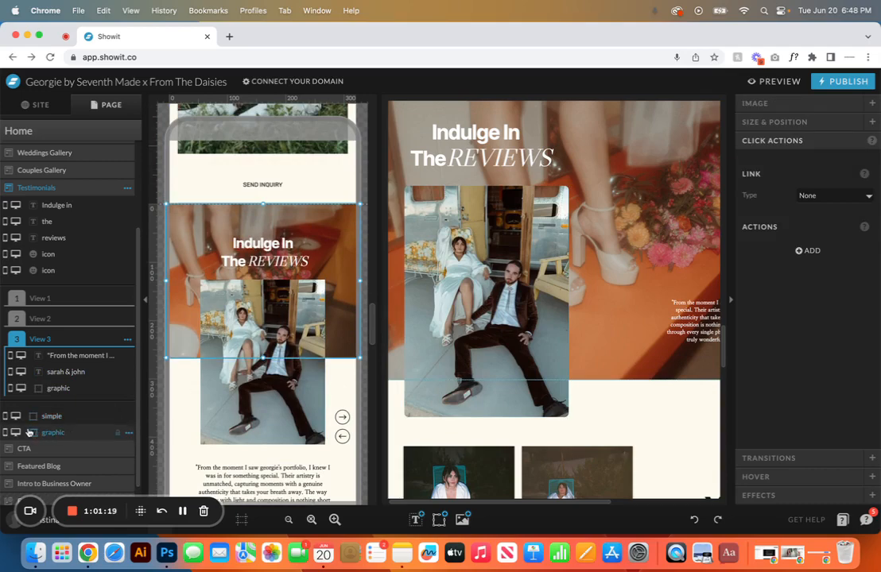
{"action": "left_click", "coordinate": [827, 105]}
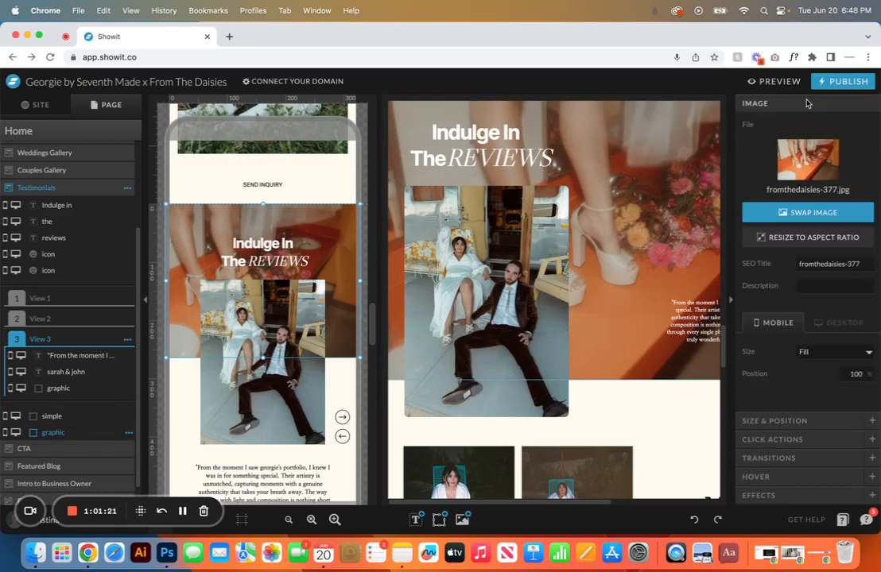
{"action": "left_click", "coordinate": [812, 168]}
{"action": "double_click", "coordinate": [719, 205]}
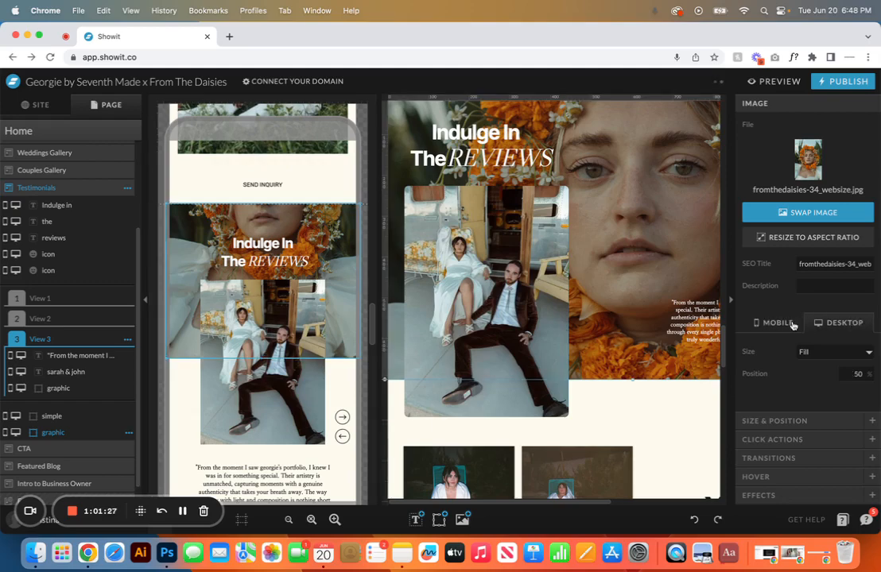
{"action": "left_click", "coordinate": [694, 521]}
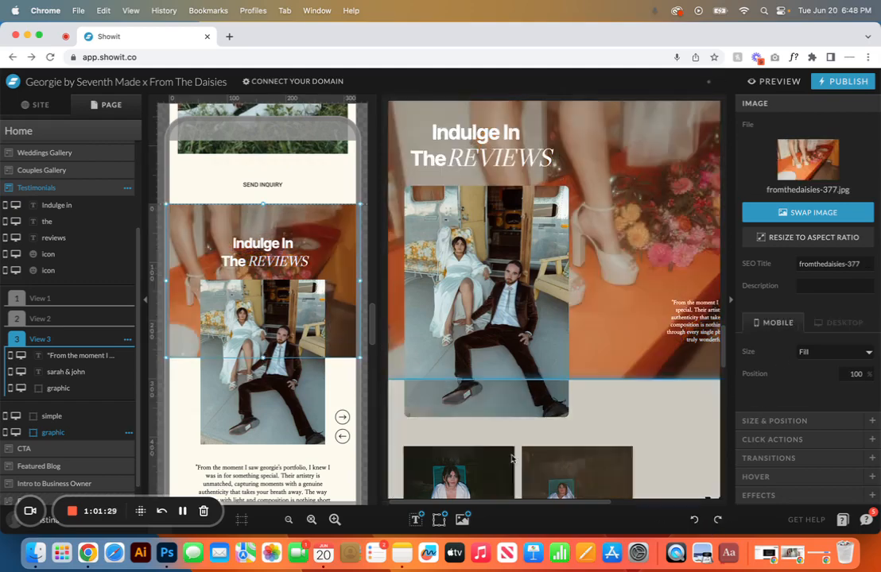
- Duplicate View 3 of the Testimonials canvas and rename the copy View 4
{"action": "left_click", "coordinate": [195, 258]}
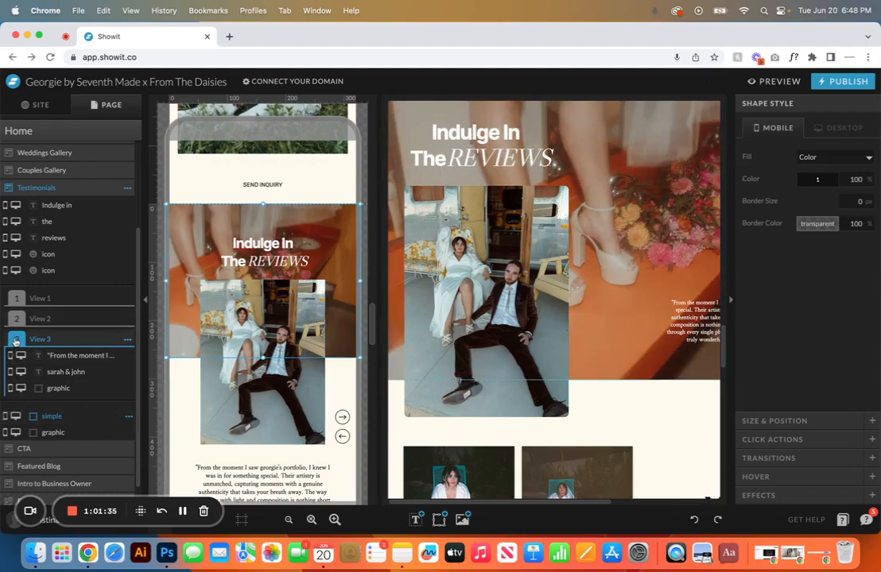
{"action": "left_click", "coordinate": [15, 340]}
{"action": "left_click", "coordinate": [16, 364]}
{"action": "left_click", "coordinate": [128, 343]}
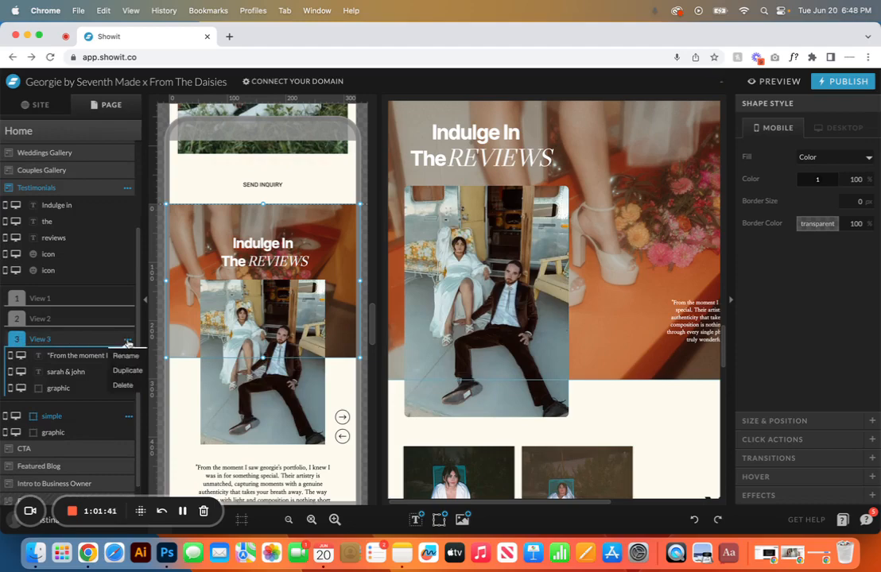
{"action": "left_click", "coordinate": [127, 368]}
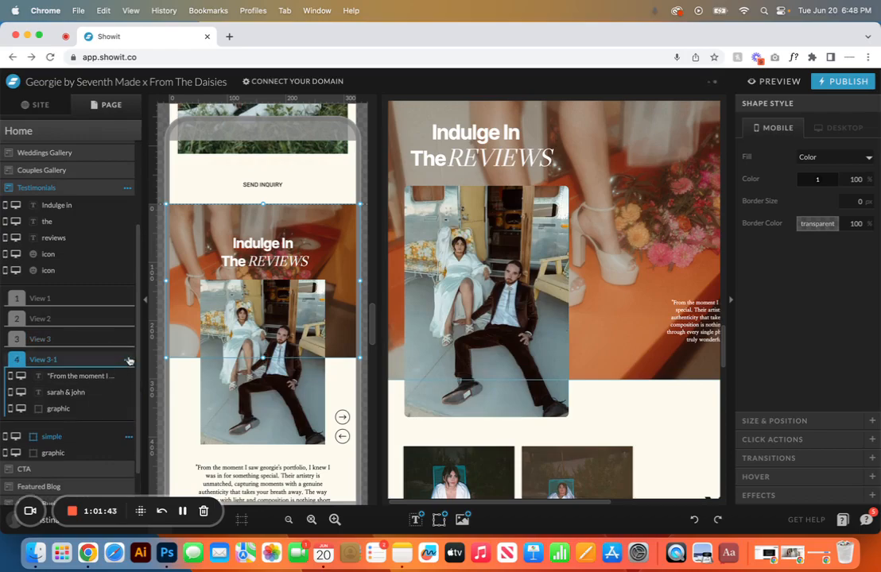
{"action": "left_click", "coordinate": [128, 359]}
{"action": "left_click", "coordinate": [125, 375]}
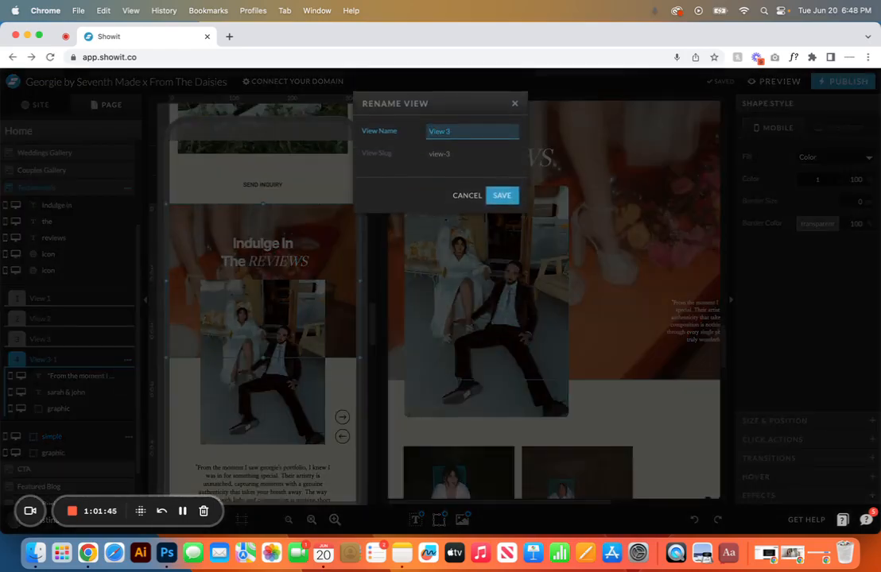
{"action": "key", "text": "Return"}
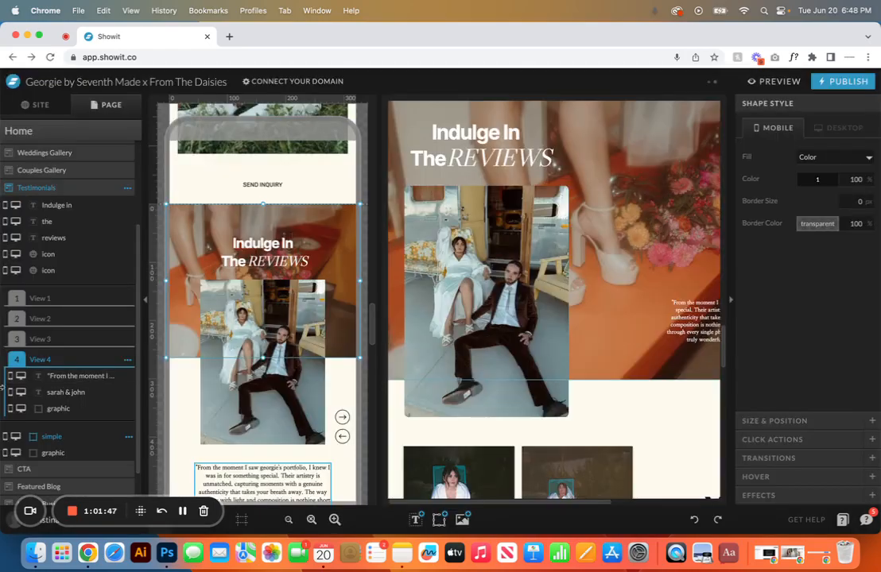
- Look over the quote, name and photo elements of View 4 and delete that view
{"action": "left_click", "coordinate": [70, 377]}
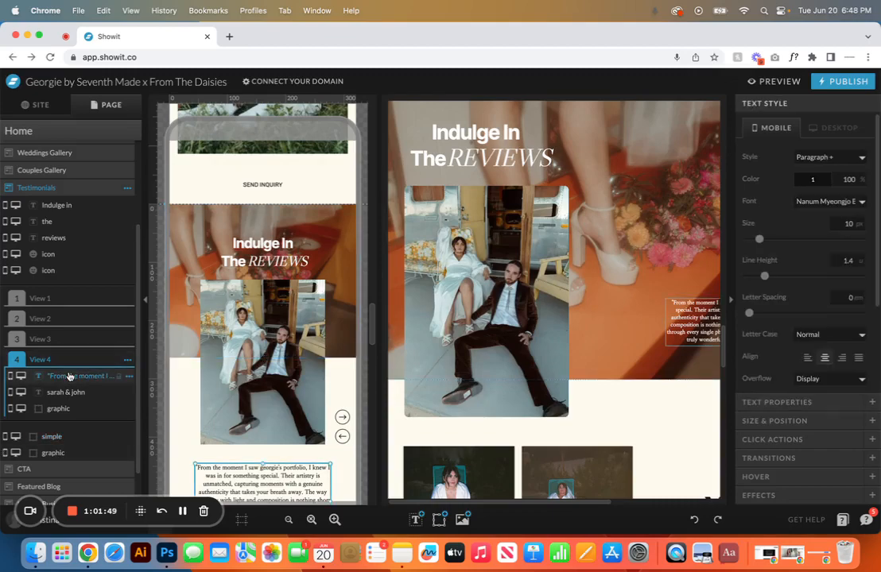
{"action": "scroll", "coordinate": [232, 445], "scroll_direction": "down", "scroll_amount": 1}
{"action": "left_click", "coordinate": [90, 393]}
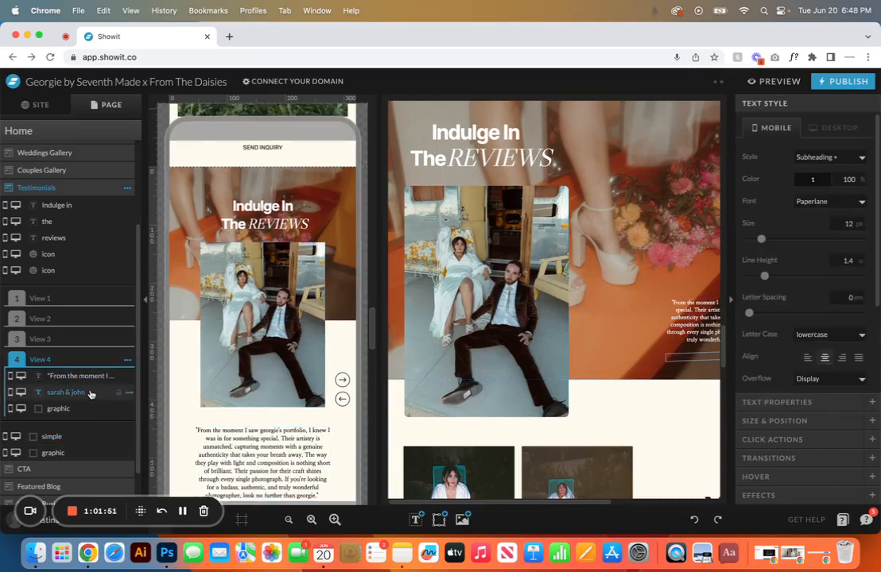
{"action": "left_click", "coordinate": [59, 408]}
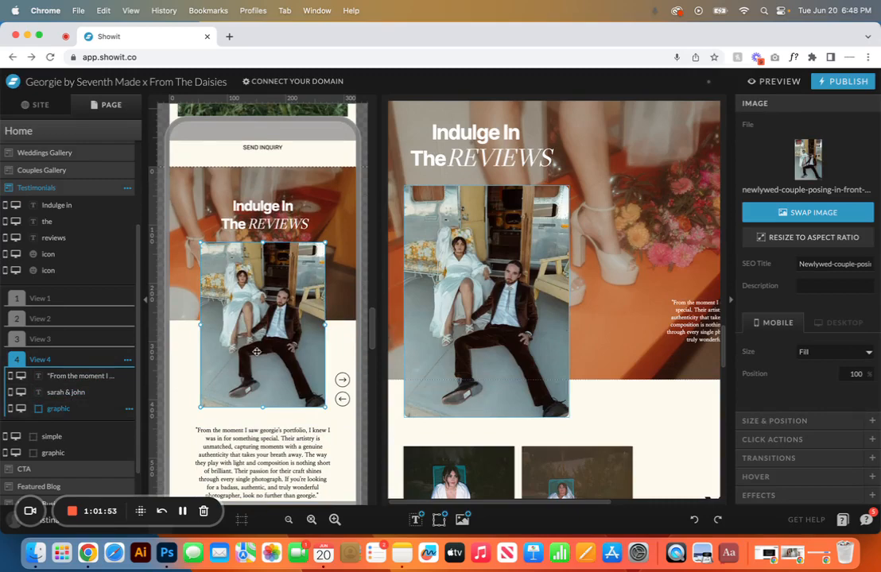
{"action": "left_click", "coordinate": [127, 360]}
{"action": "left_click", "coordinate": [122, 406]}
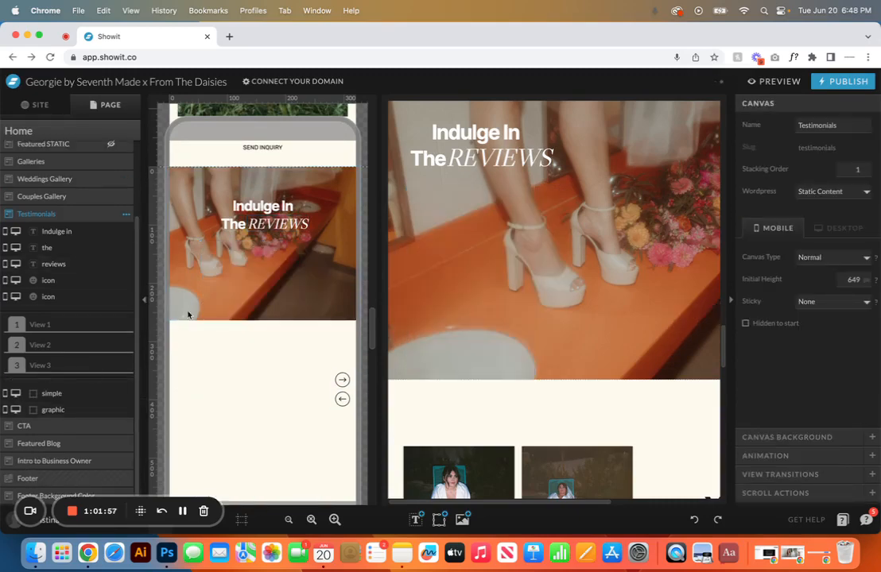
- Examine the click actions of the next and previous arrow icons in the Testimonials canvas
{"action": "left_click", "coordinate": [69, 284]}
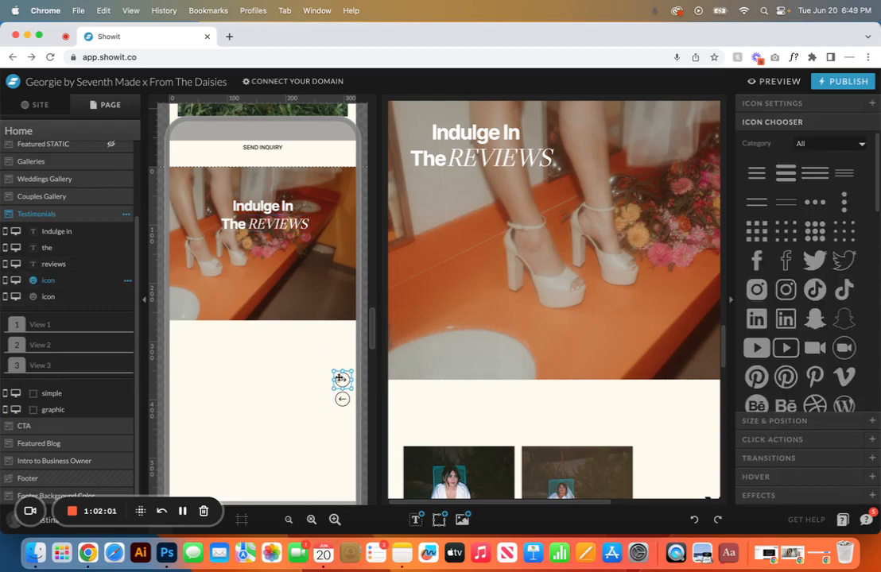
{"action": "left_click", "coordinate": [814, 442]}
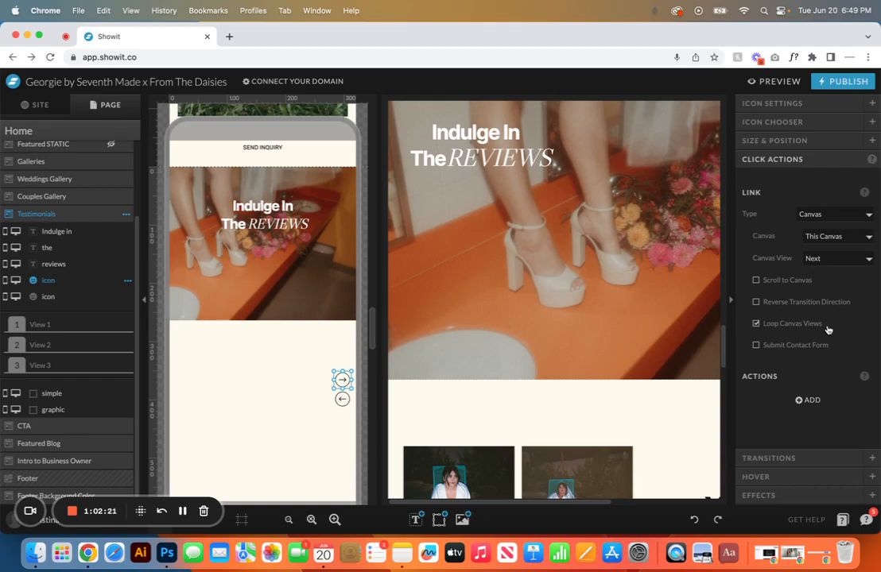
{"action": "scroll", "coordinate": [607, 387], "scroll_direction": "down", "scroll_amount": 5}
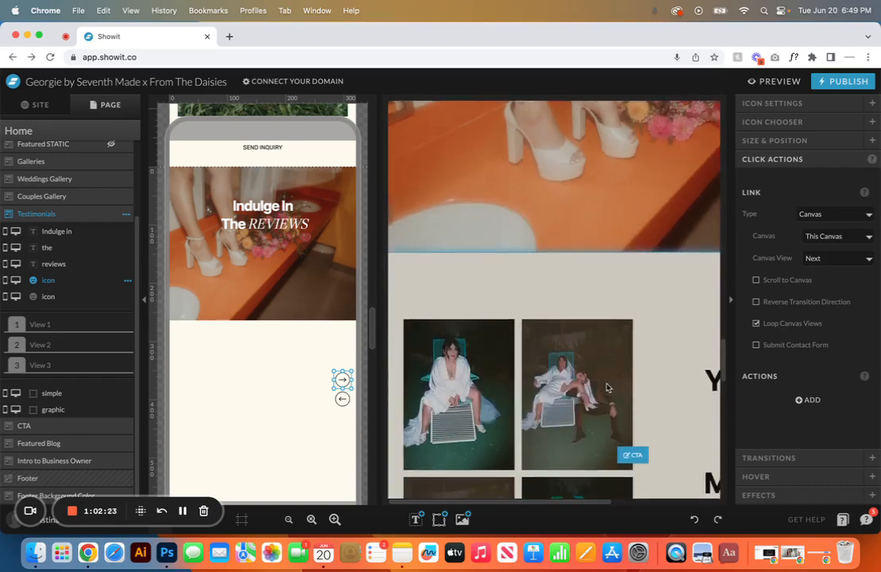
{"action": "left_click", "coordinate": [342, 399]}
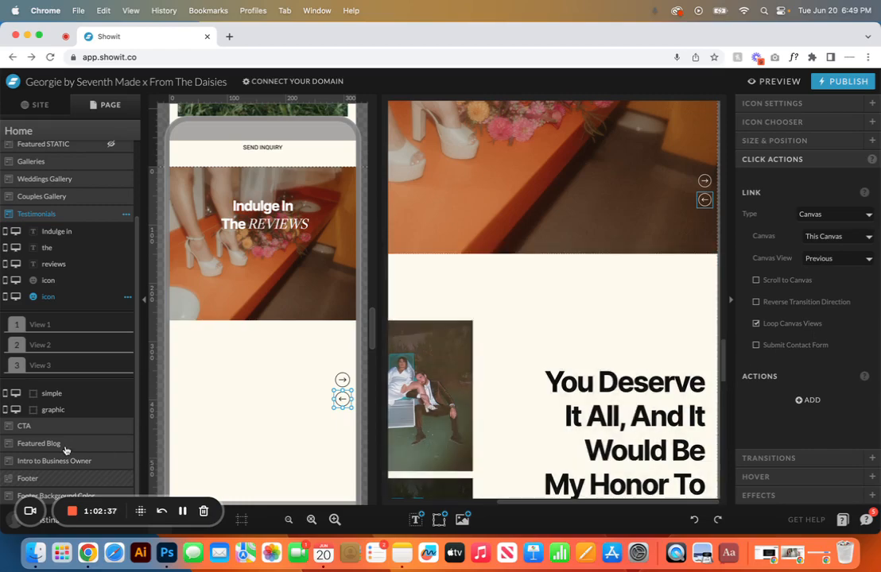
- Open the Featured Blog canvas and select the first blog post's image in View 1
{"action": "left_click", "coordinate": [64, 445]}
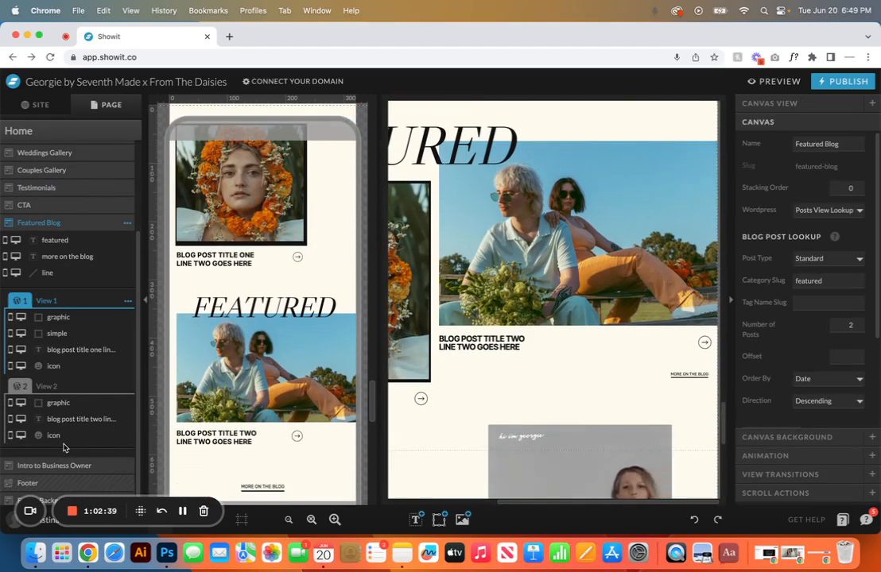
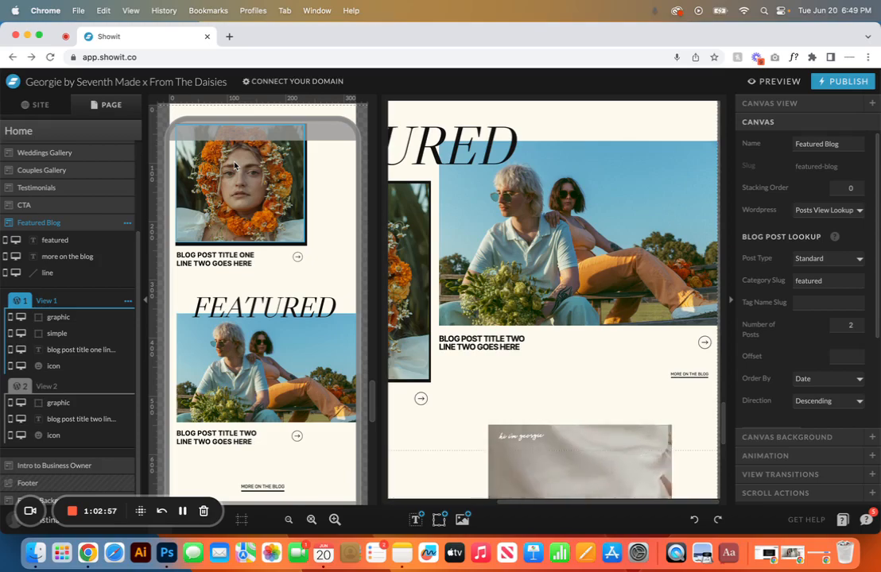
{"action": "left_click", "coordinate": [235, 164]}
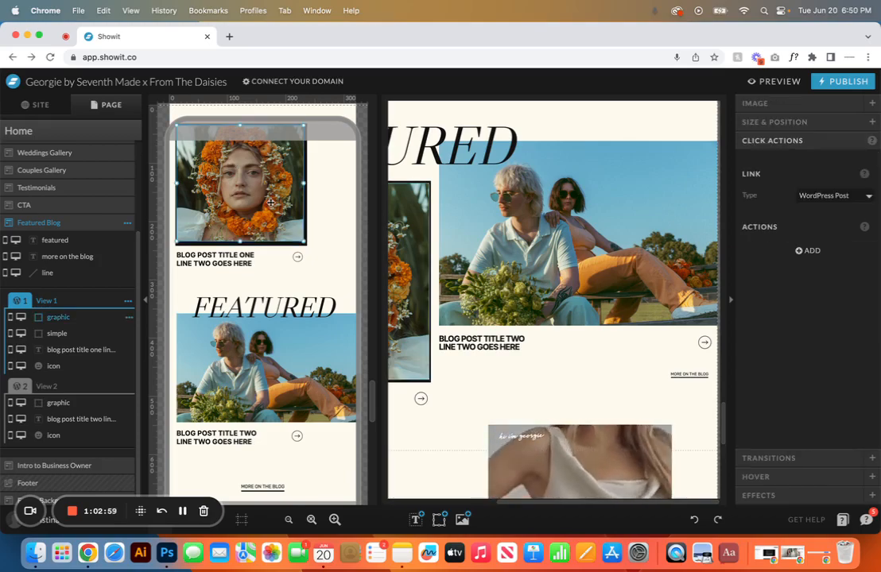
- Try swapping the first featured blog post's image for the photo of the person in white by the fence
{"action": "double_click", "coordinate": [219, 164]}
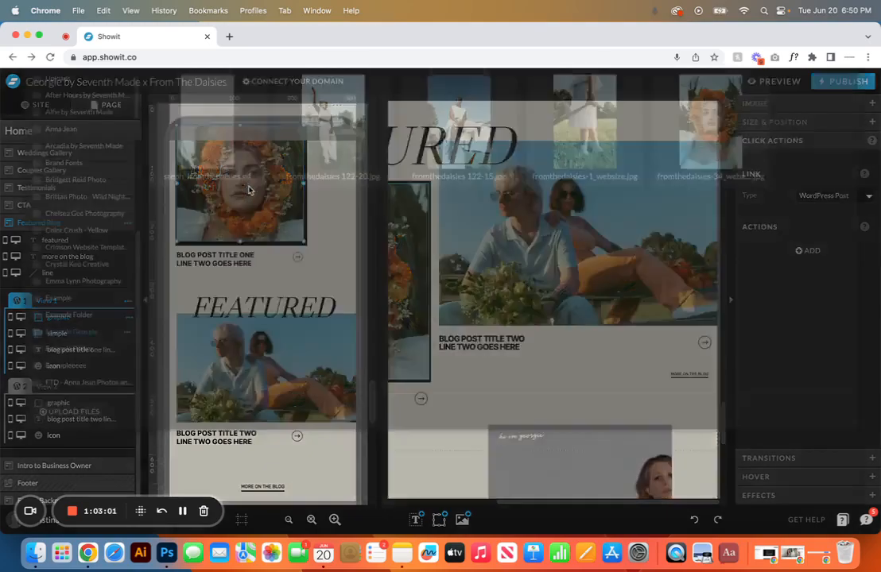
{"action": "left_click", "coordinate": [316, 215]}
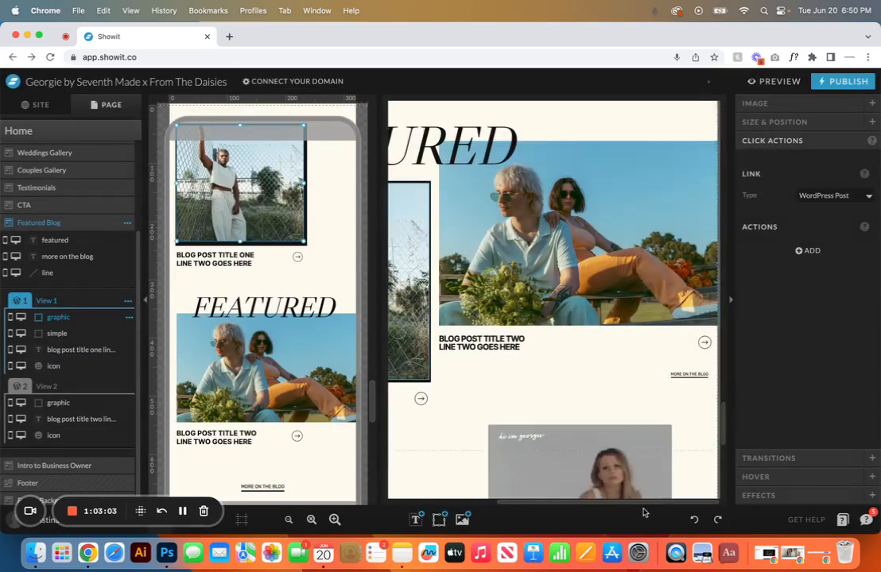
- Change the first post title's mobile text color to swatch 2 and its font to Libre Caslon Display Normal
{"action": "left_click", "coordinate": [239, 260]}
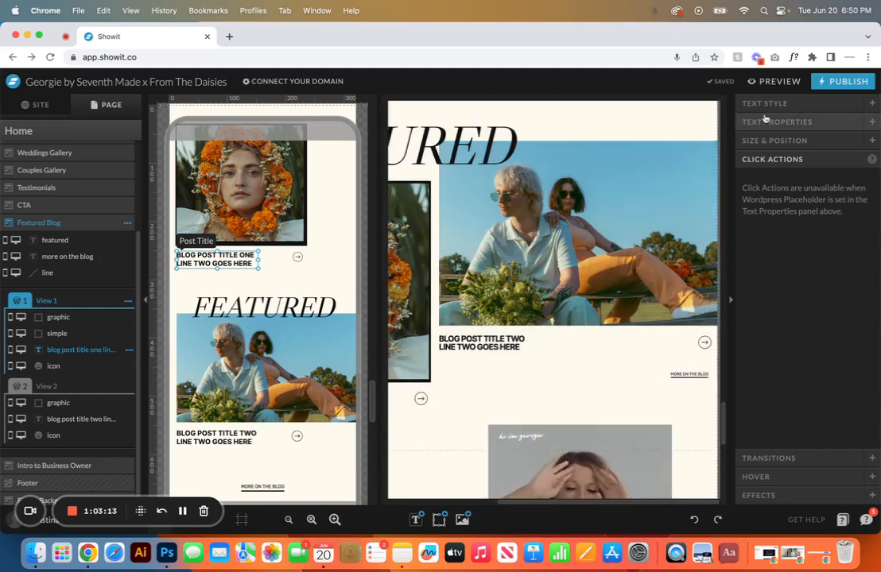
{"action": "left_click", "coordinate": [769, 108]}
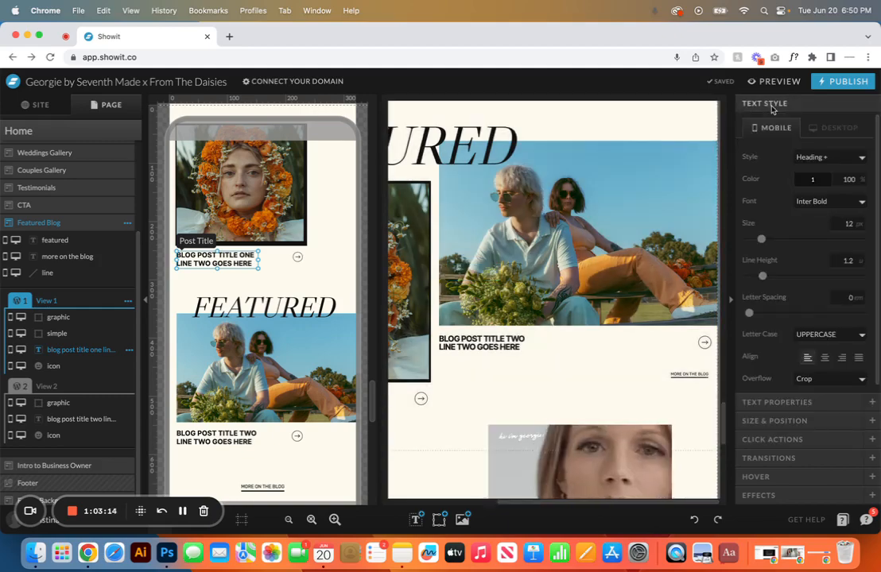
{"action": "left_click", "coordinate": [819, 181]}
{"action": "left_click", "coordinate": [822, 205]}
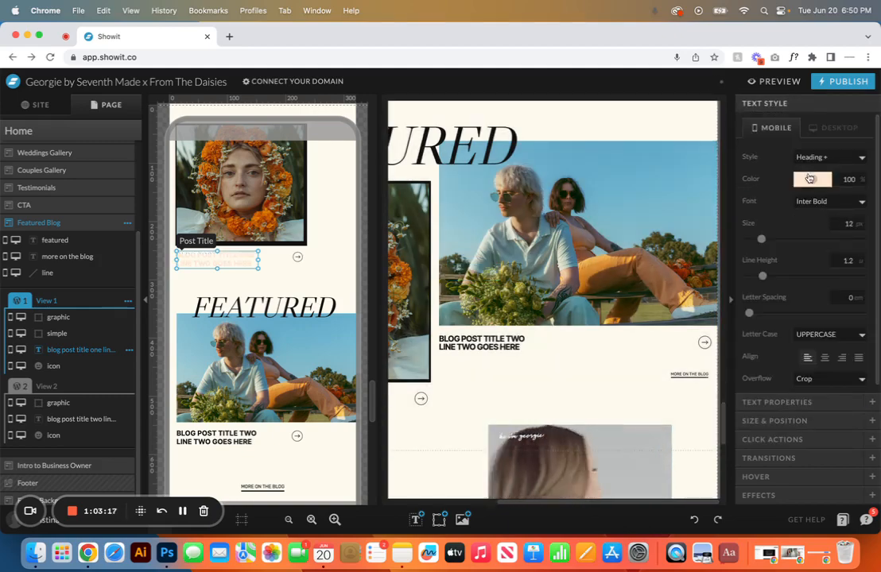
{"action": "left_click", "coordinate": [811, 178]}
{"action": "left_click", "coordinate": [791, 201]}
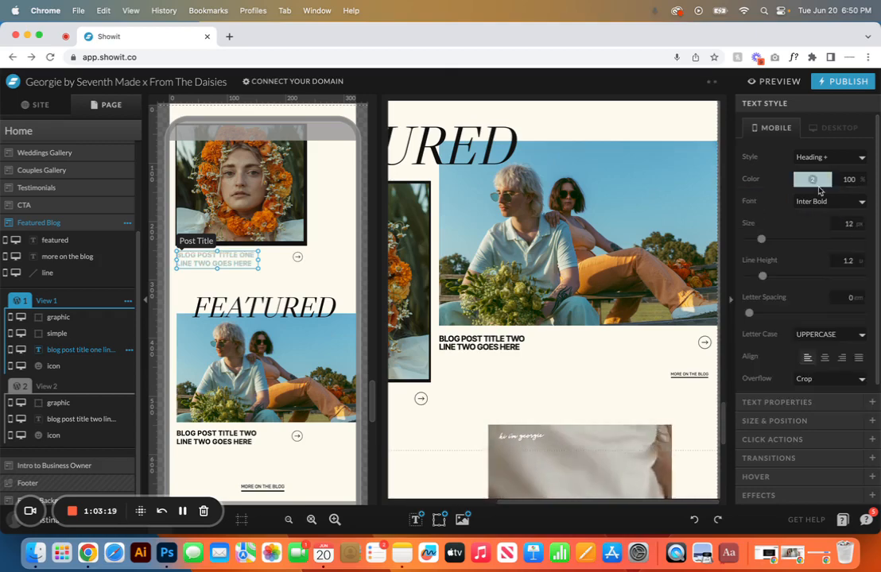
{"action": "left_click", "coordinate": [858, 201]}
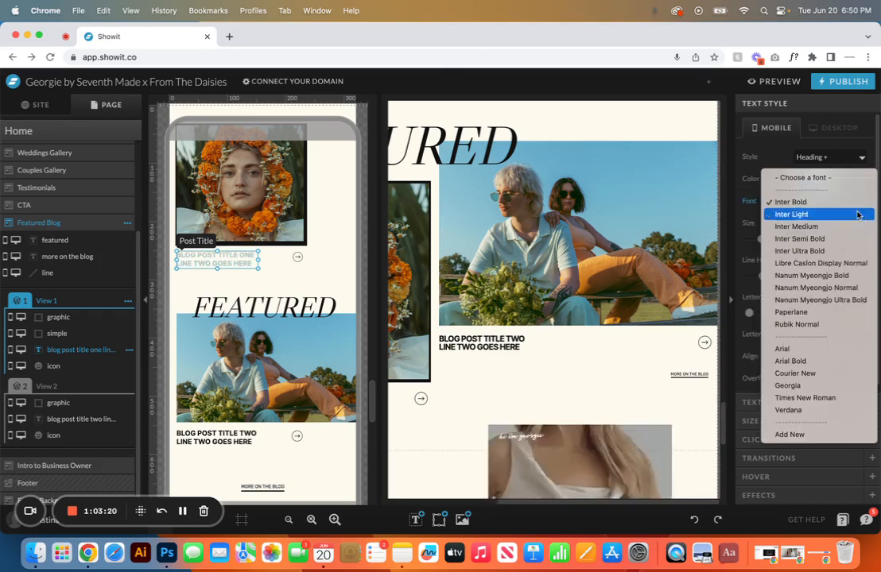
{"action": "left_click", "coordinate": [820, 263]}
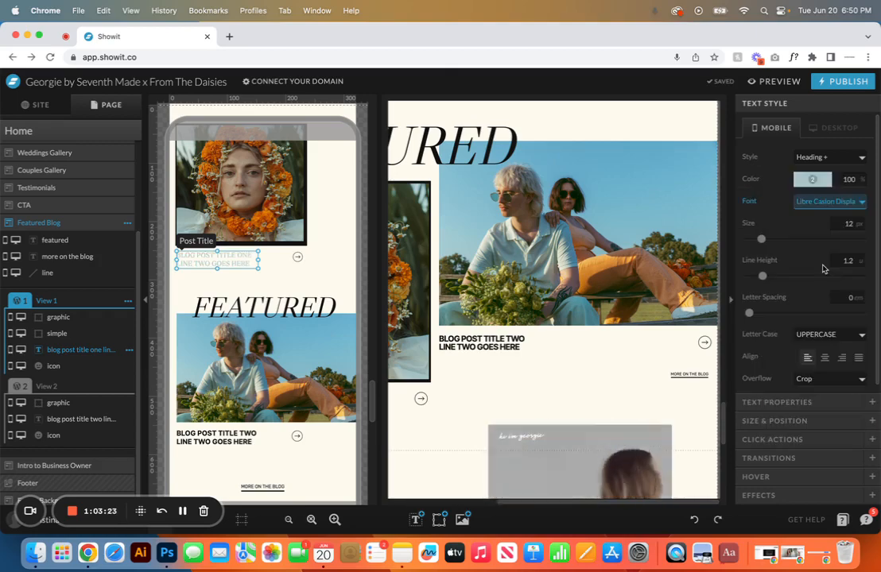
- Set the first post title's mobile text size to 20 px and enlarge its text box to fit two lines
{"action": "left_click_drag", "start_coordinate": [761, 238], "coordinate": [770, 243]}
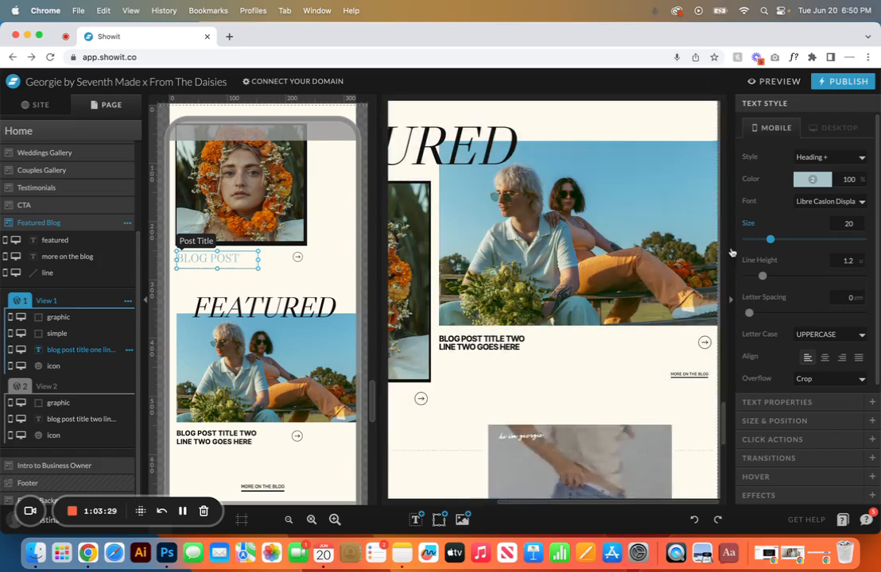
{"action": "scroll", "coordinate": [759, 365], "scroll_direction": "down", "scroll_amount": 1}
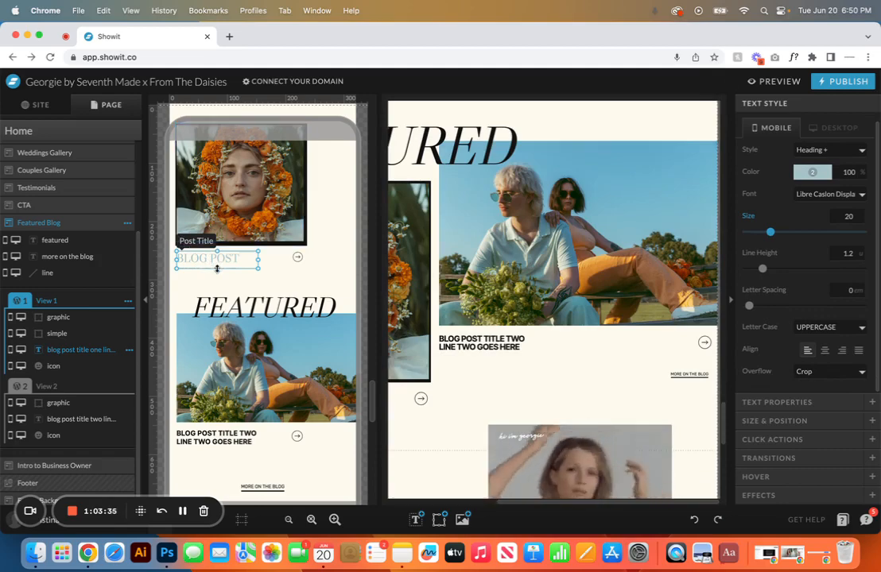
{"action": "left_click_drag", "start_coordinate": [216, 268], "coordinate": [217, 300]}
{"action": "left_click_drag", "start_coordinate": [218, 306], "coordinate": [291, 274]}
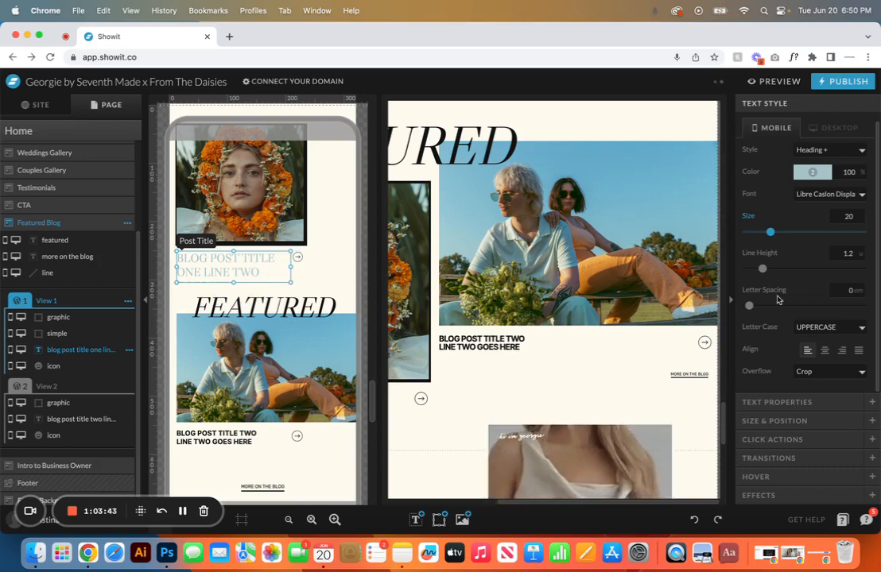
- Undo the box resizing, size, font and color changes made to the first post title
{"action": "left_click", "coordinate": [692, 522]}
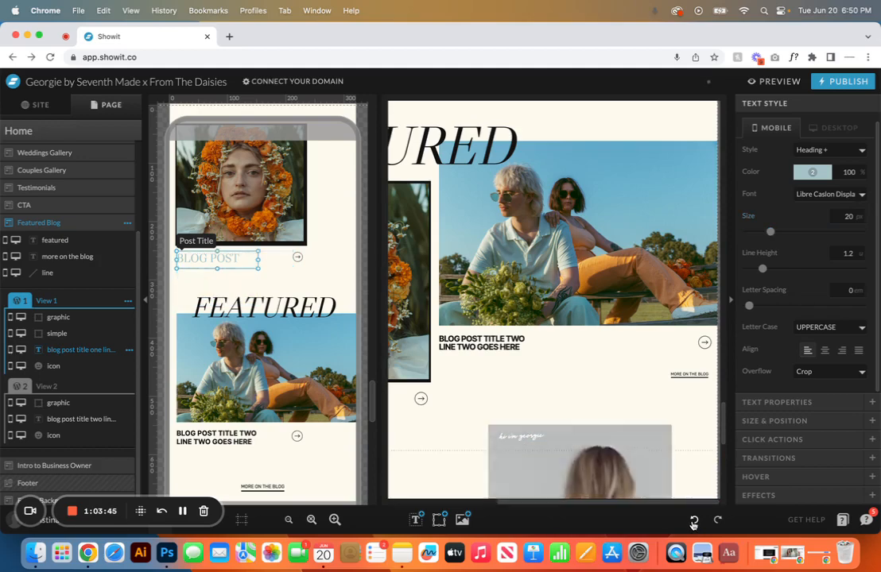
{"action": "left_click", "coordinate": [692, 521]}
{"action": "left_click", "coordinate": [692, 521]}
{"action": "left_click", "coordinate": [692, 521]}
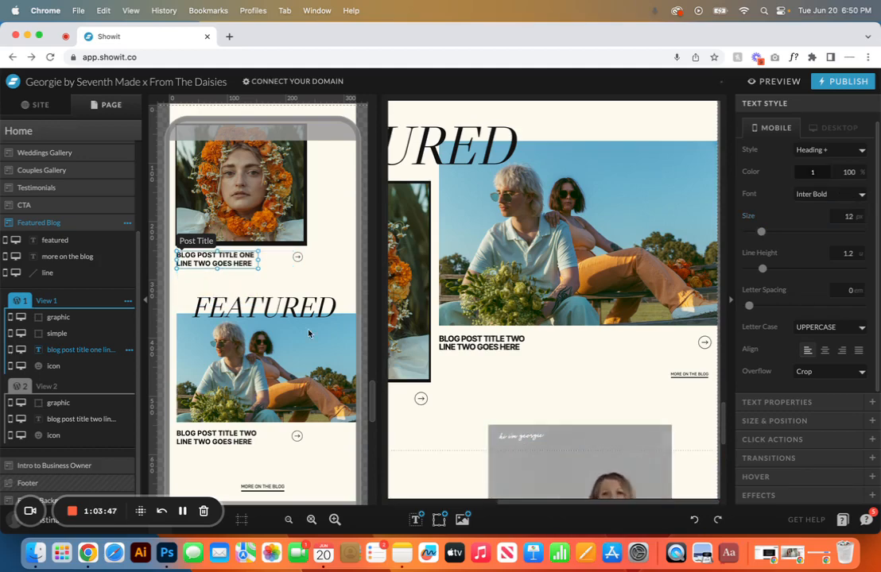
- Select the arrow icon below the first blog post's image and view its icon settings
{"action": "left_click", "coordinate": [276, 282]}
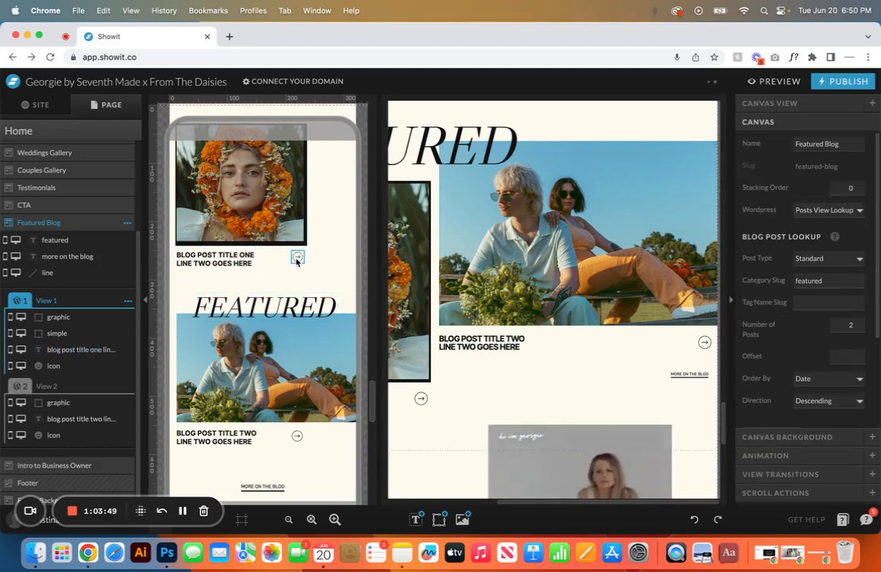
{"action": "left_click", "coordinate": [296, 256]}
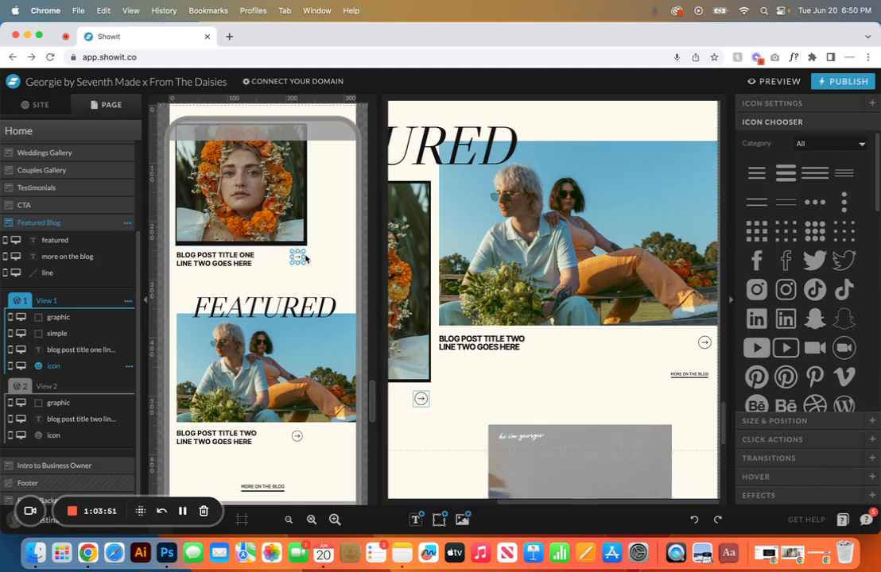
{"action": "left_click", "coordinate": [797, 122]}
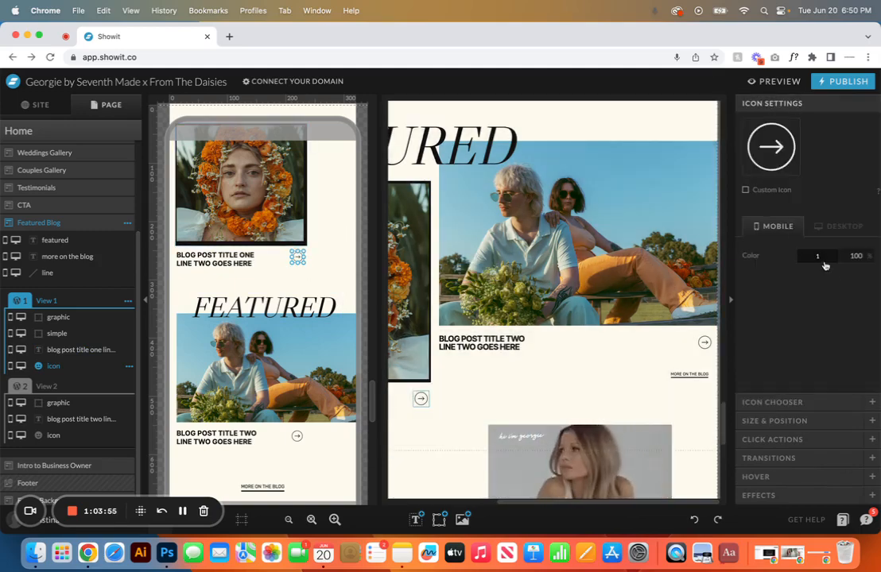
- Hide the first post's arrow icon on desktop and mobile, show it again on both, and view its click actions
{"action": "left_click", "coordinate": [21, 367]}
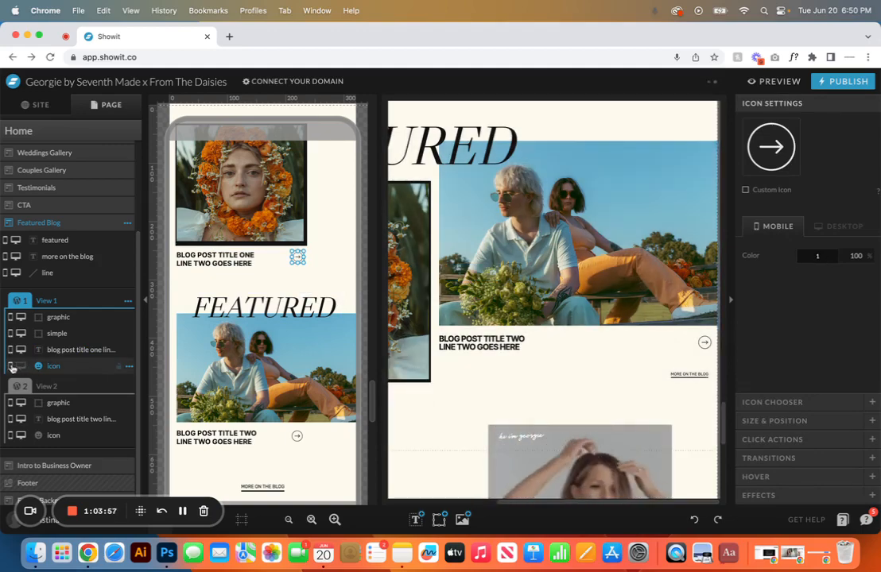
{"action": "left_click", "coordinate": [10, 366]}
{"action": "left_click", "coordinate": [13, 367]}
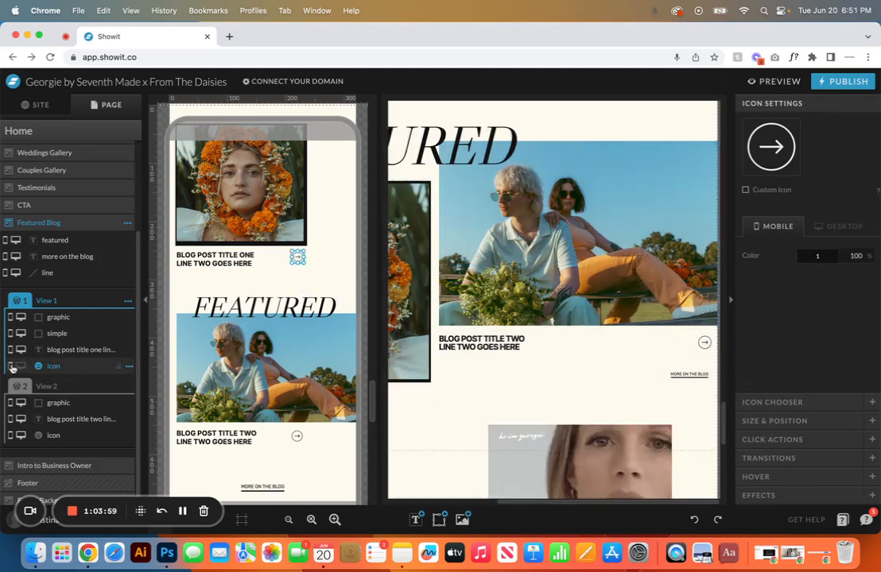
{"action": "left_click", "coordinate": [22, 367]}
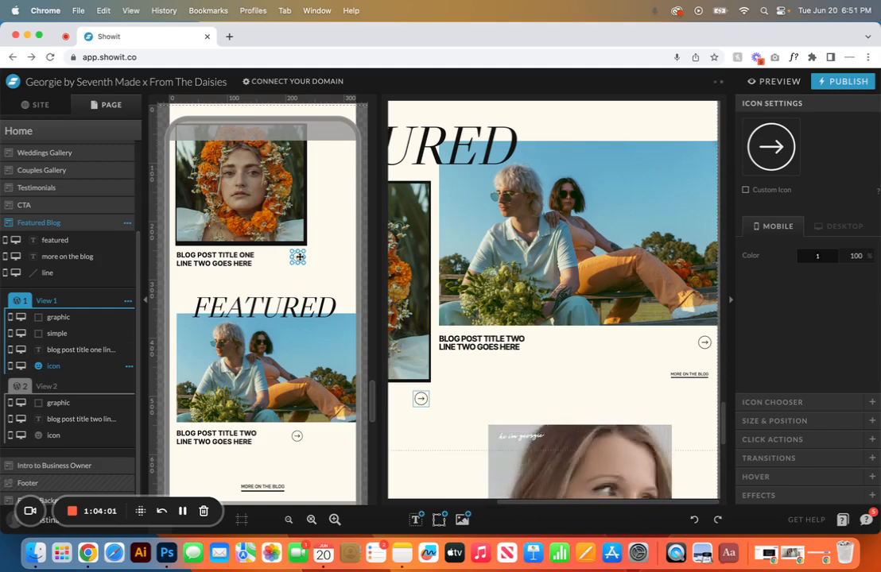
{"action": "left_click", "coordinate": [807, 441]}
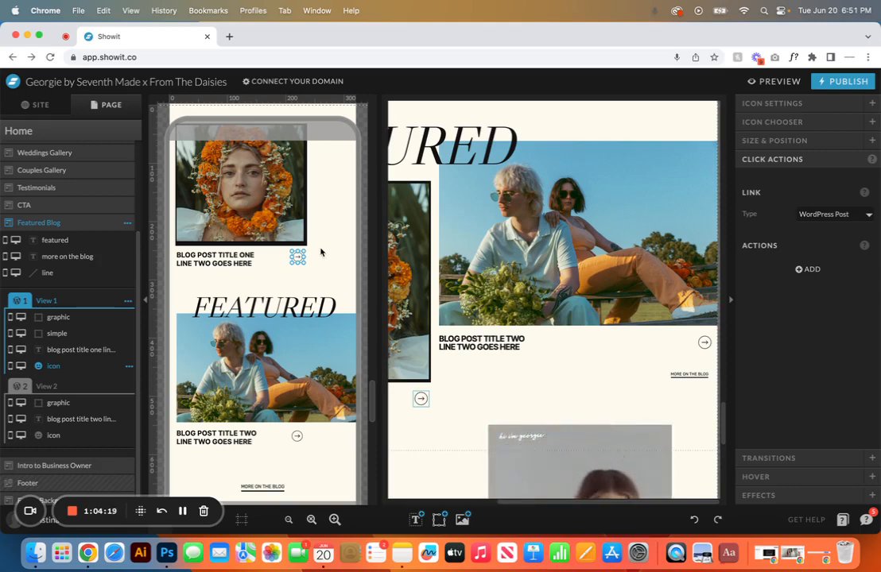
- Try stretching the first blog post's mobile image wider toward the canvas's right edge, and undo the resize
{"action": "left_click", "coordinate": [206, 233]}
{"action": "scroll", "coordinate": [206, 233], "scroll_direction": "up", "scroll_amount": 2}
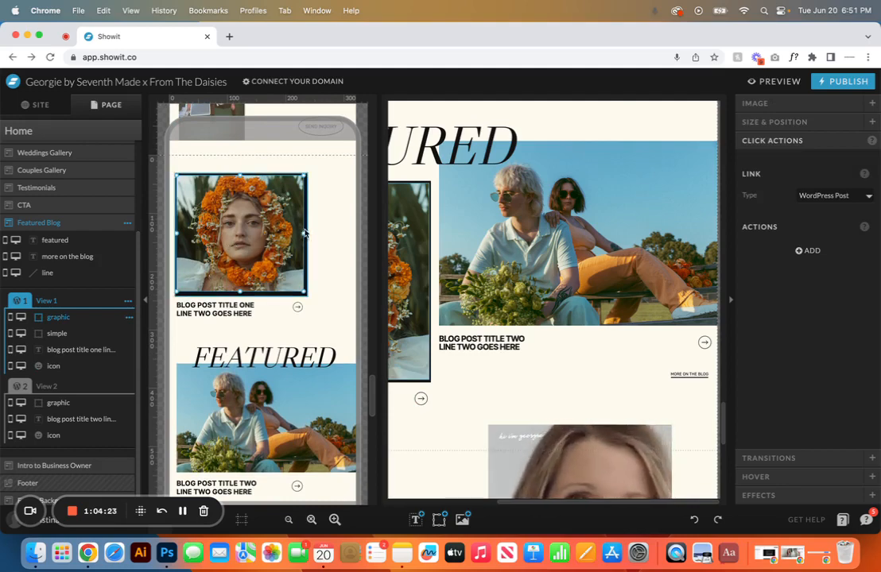
{"action": "left_click_drag", "start_coordinate": [305, 233], "coordinate": [349, 235]}
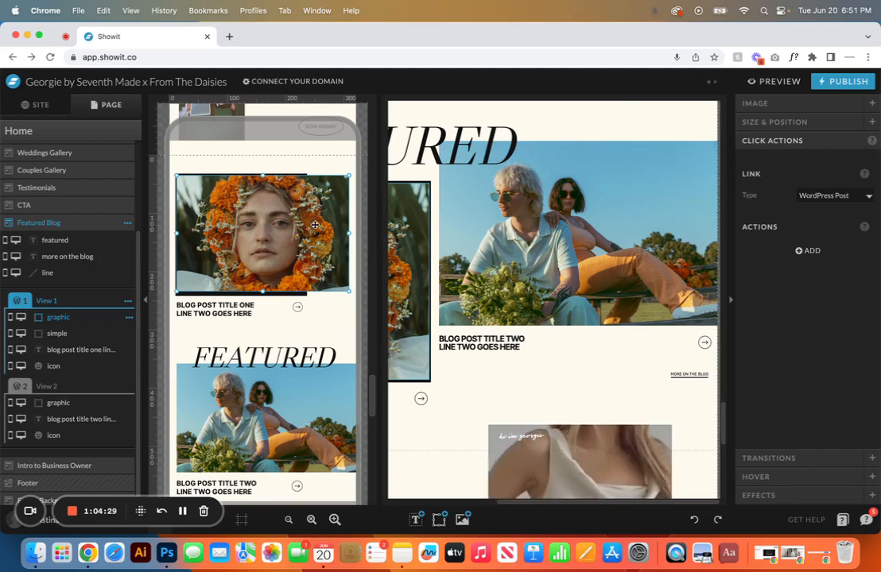
{"action": "left_click", "coordinate": [693, 519]}
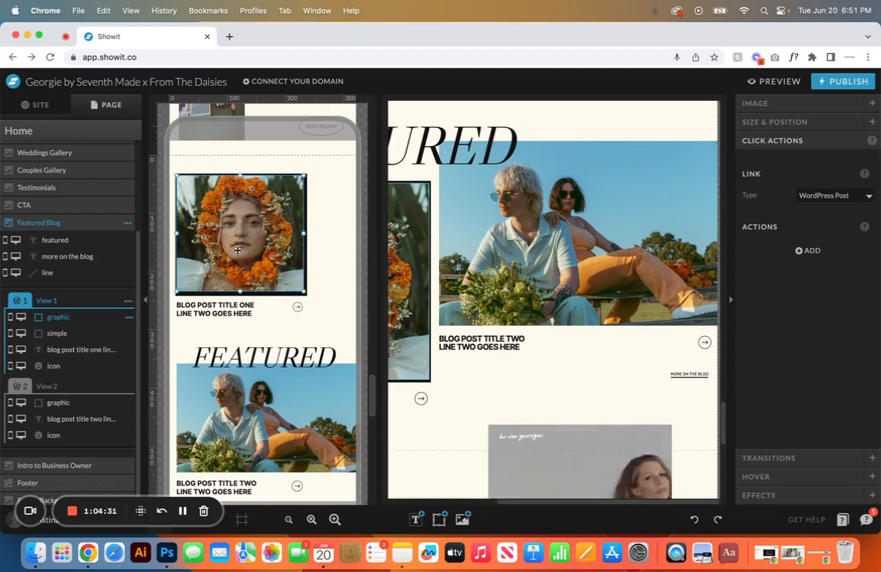
- Examine View 1's elements by selecting them all together, and check the image and the post title individually
{"action": "left_click_drag", "start_coordinate": [321, 334], "coordinate": [149, 207]}
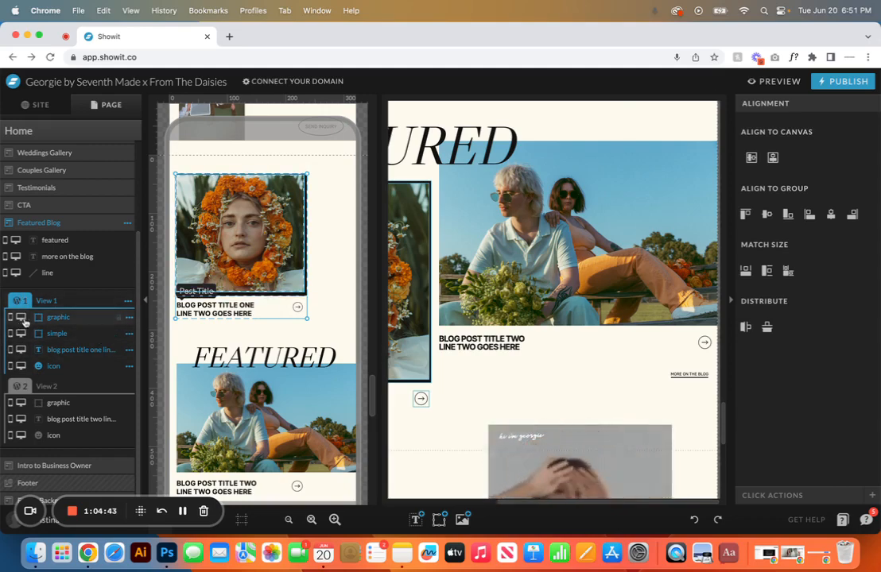
{"action": "left_click", "coordinate": [326, 250]}
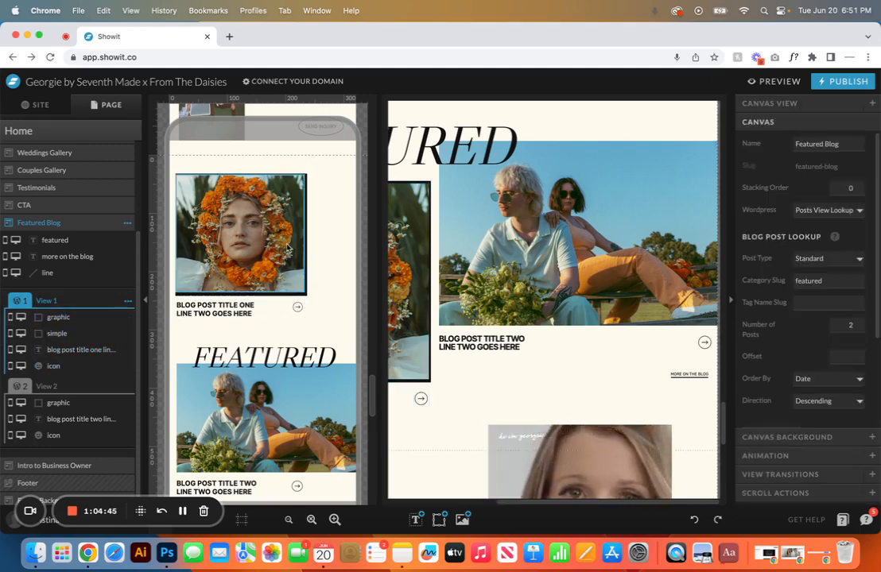
{"action": "left_click", "coordinate": [302, 216]}
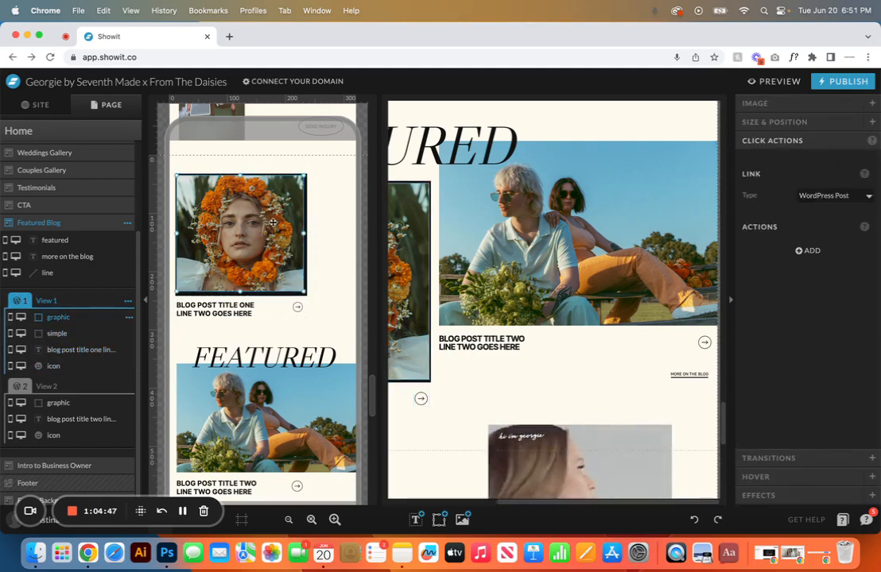
{"action": "left_click", "coordinate": [214, 309]}
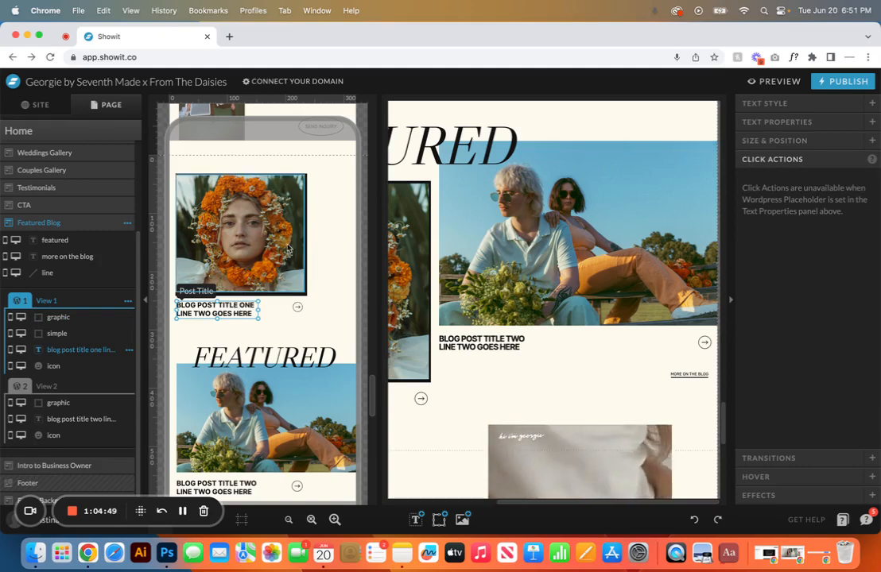
- Hide the black shape framing the first post's image on desktop and mobile, and show it again on both
{"action": "left_click", "coordinate": [305, 226]}
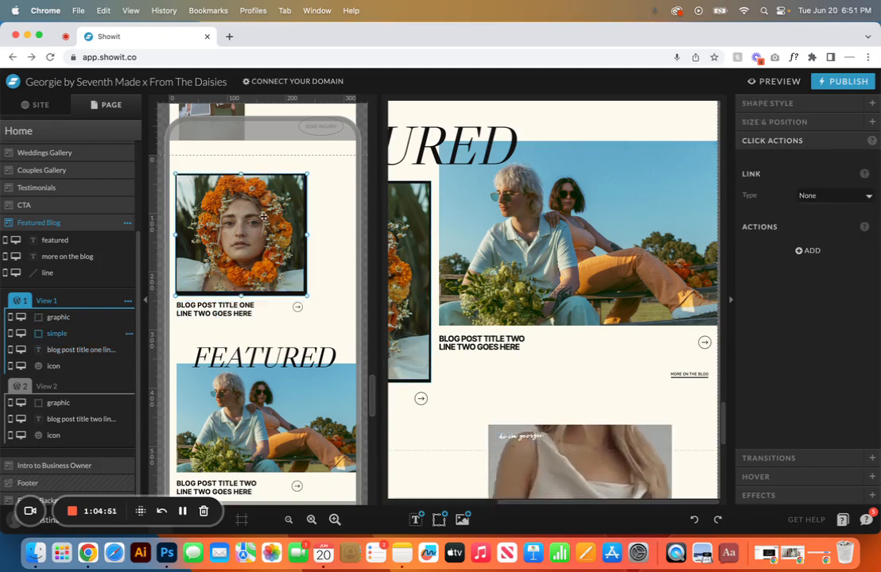
{"action": "left_click", "coordinate": [20, 334]}
{"action": "left_click", "coordinate": [12, 334]}
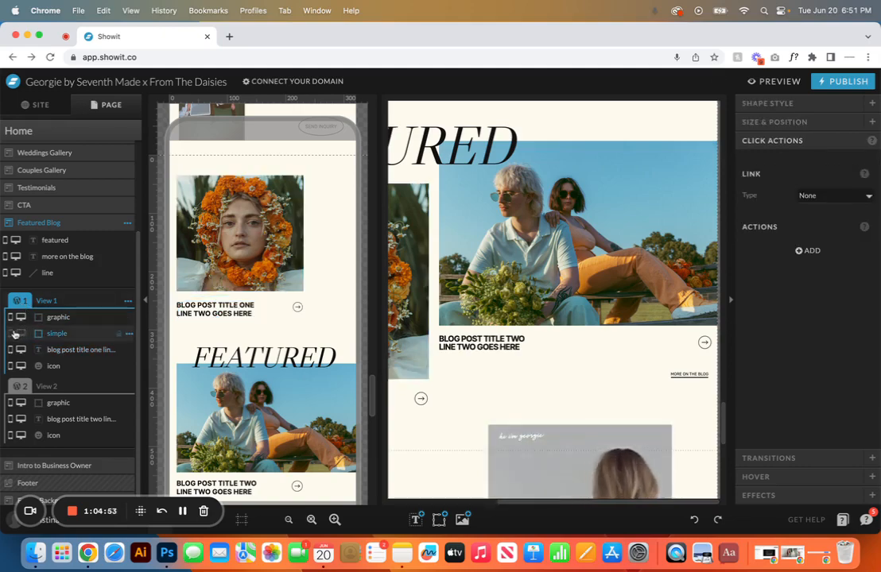
{"action": "left_click", "coordinate": [13, 334]}
{"action": "left_click", "coordinate": [22, 334]}
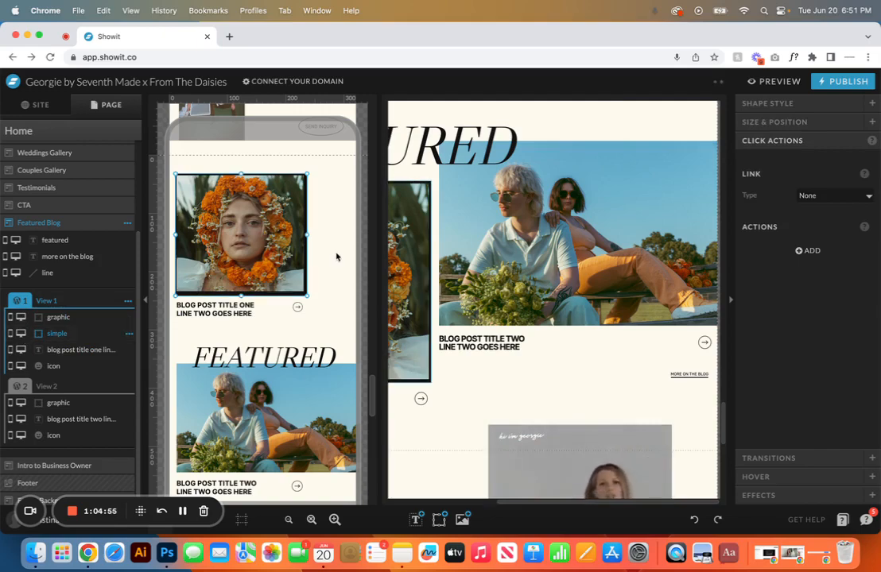
- Link the Featured Blog section's "more on the blog" text to the Blog page
{"action": "left_click", "coordinate": [292, 224]}
{"action": "left_click", "coordinate": [310, 359]}
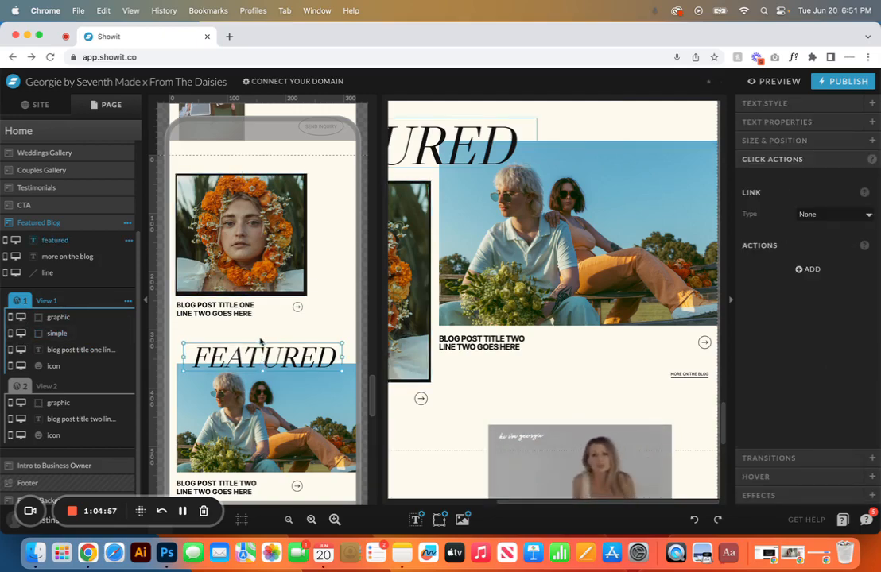
{"action": "scroll", "coordinate": [260, 341], "scroll_direction": "down", "scroll_amount": 5}
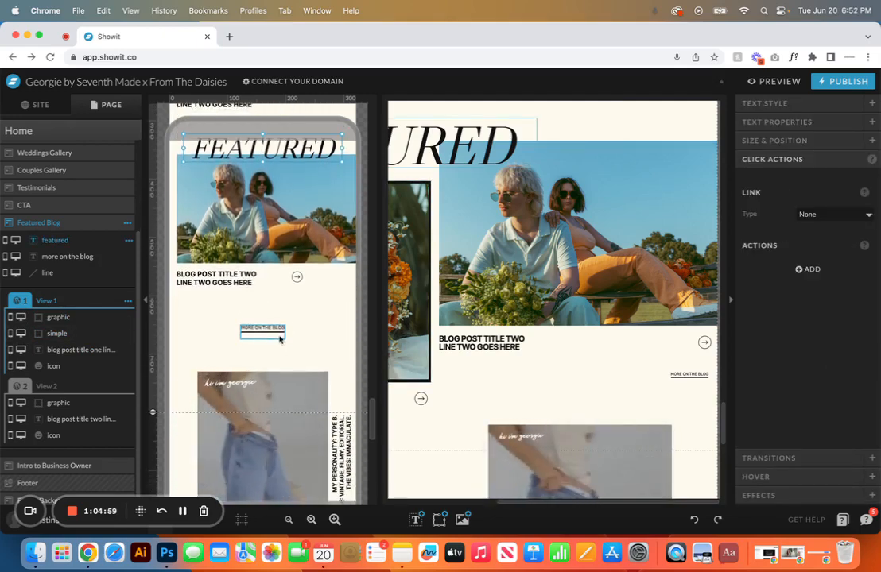
{"action": "left_click", "coordinate": [254, 308]}
{"action": "left_click", "coordinate": [262, 327]}
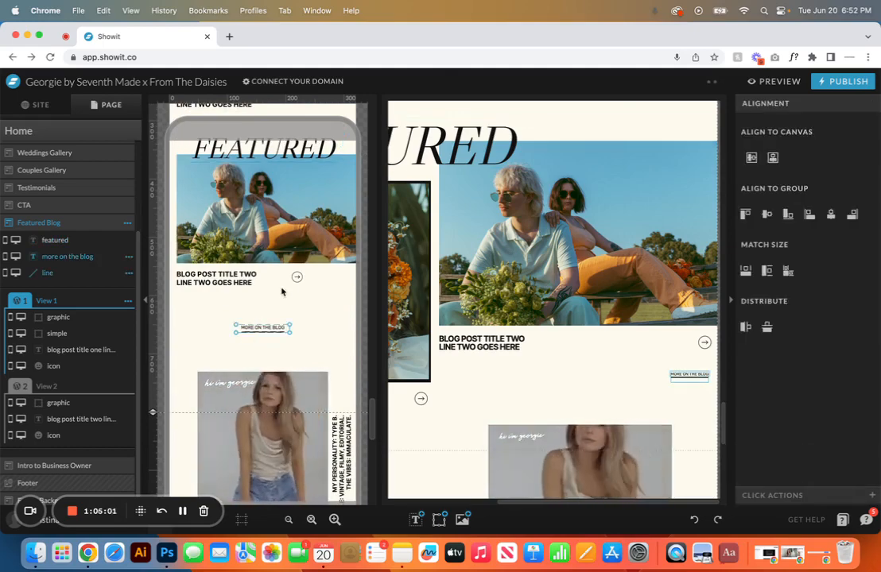
{"action": "left_click", "coordinate": [260, 320]}
{"action": "left_click", "coordinate": [261, 325]}
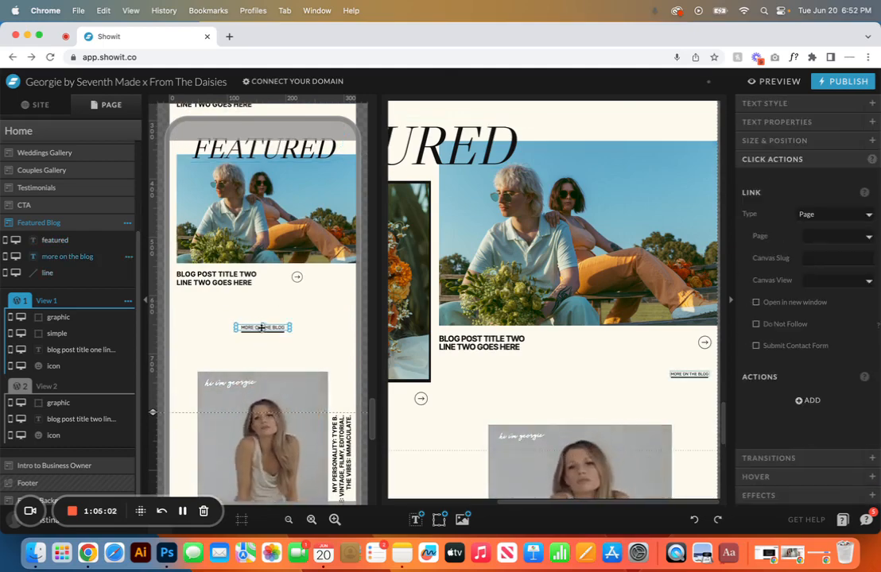
{"action": "left_click", "coordinate": [870, 236]}
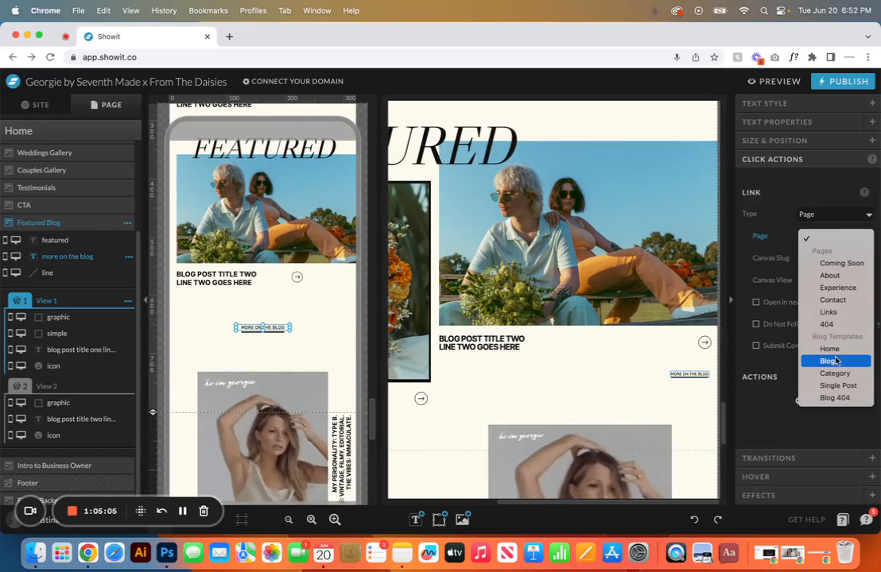
{"action": "left_click", "coordinate": [836, 361]}
- Link the line beneath the "more on the blog" text to the Blog page
{"action": "left_click", "coordinate": [253, 336]}
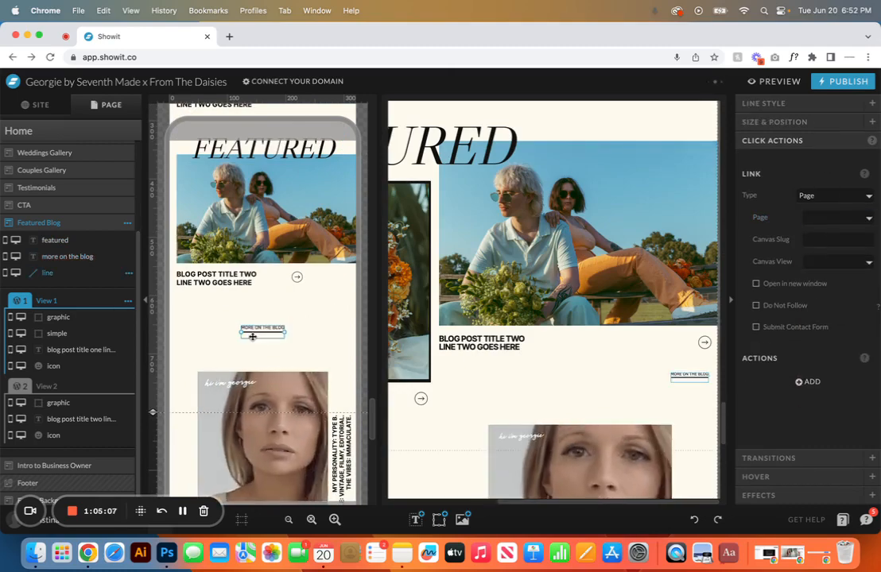
{"action": "left_click", "coordinate": [834, 217]}
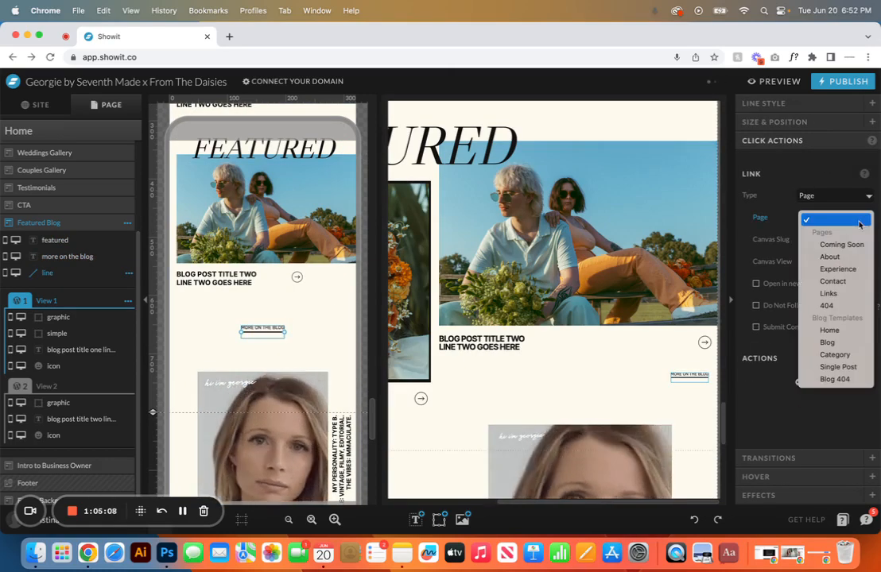
{"action": "left_click", "coordinate": [828, 342]}
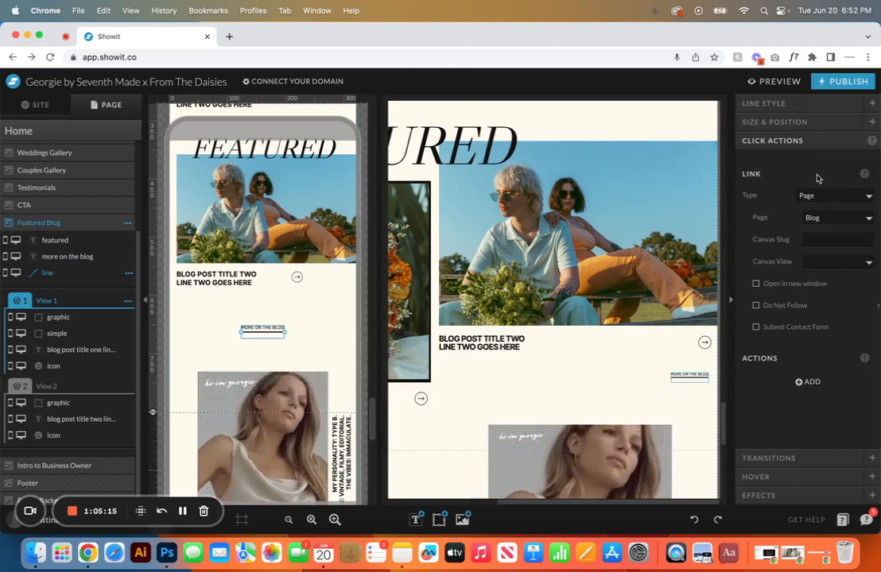
- Open the About page's "Fun Facts or About Experience" canvas for editing
{"action": "left_click", "coordinate": [36, 106]}
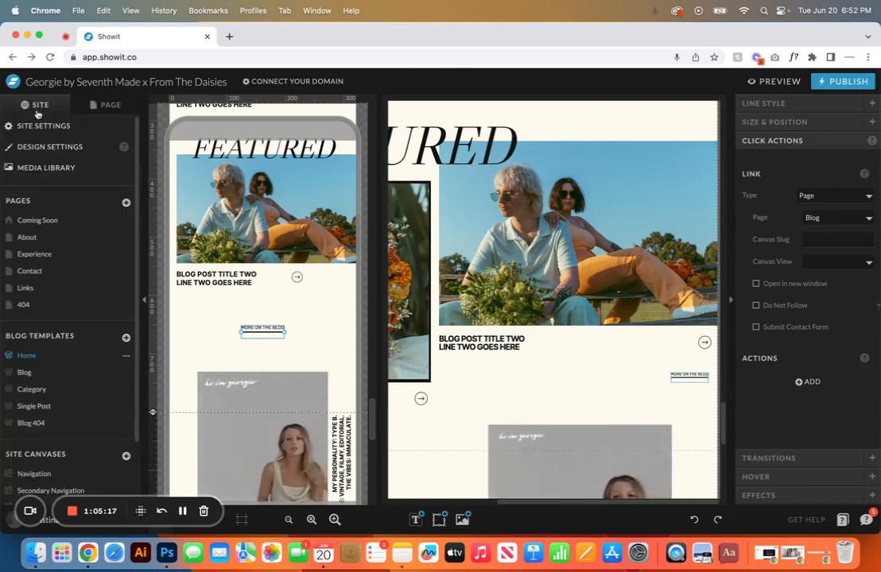
{"action": "left_click", "coordinate": [79, 237]}
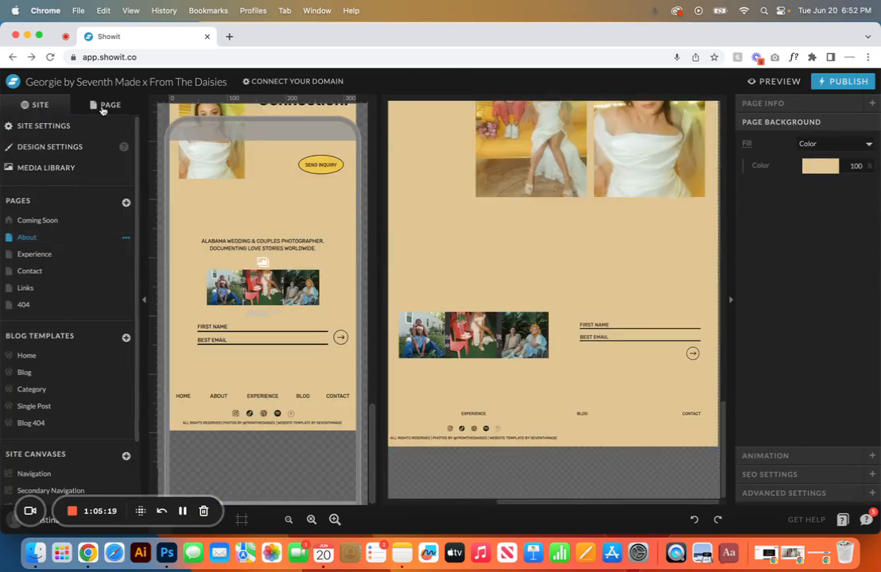
{"action": "left_click", "coordinate": [104, 106]}
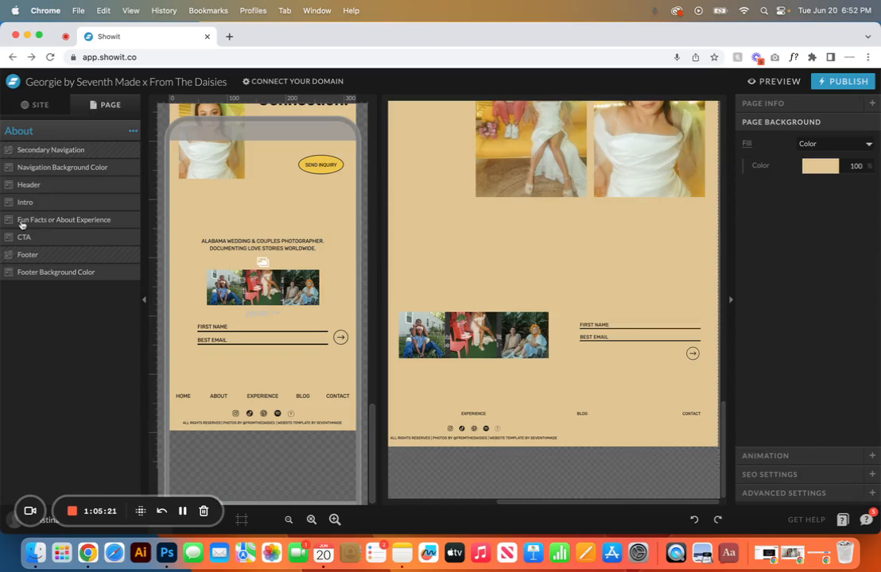
{"action": "left_click", "coordinate": [87, 220]}
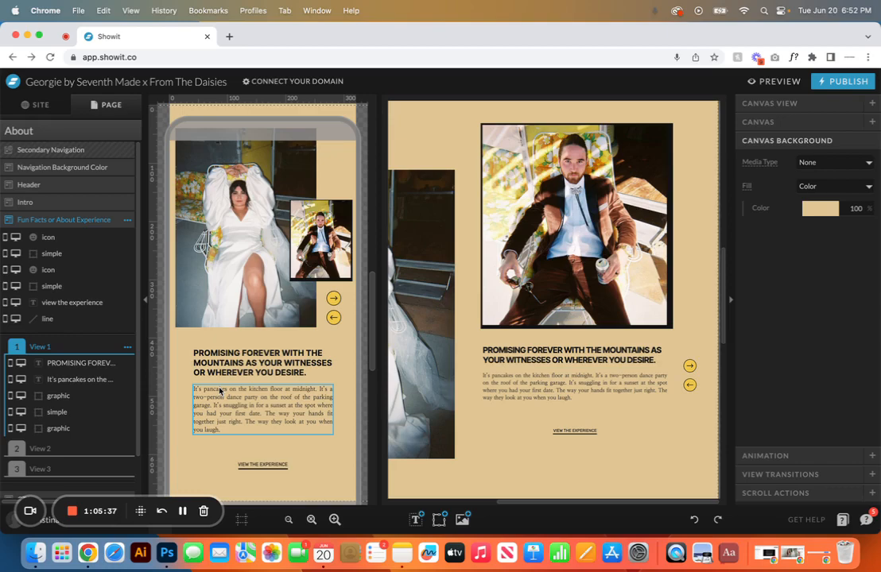
- Examine View 1's heading in the Fun Facts canvas, and look through View 2 and View 3
{"action": "left_click", "coordinate": [231, 365]}
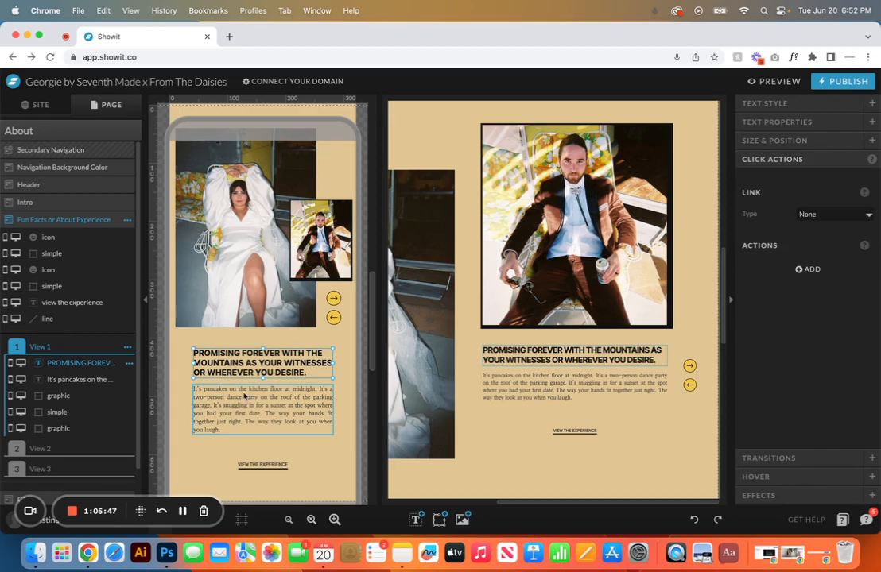
{"action": "scroll", "coordinate": [237, 383], "scroll_direction": "down", "scroll_amount": 2}
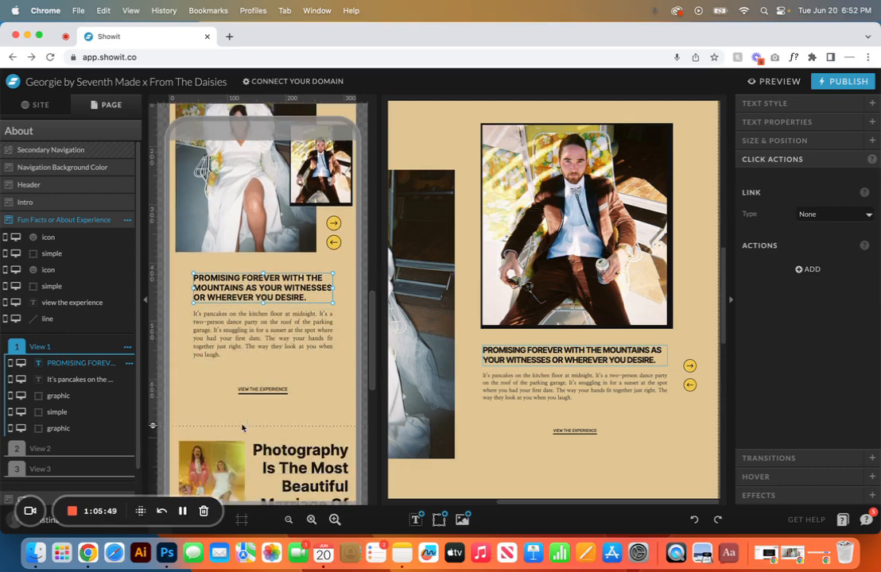
{"action": "left_click", "coordinate": [61, 448]}
{"action": "scroll", "coordinate": [60, 449], "scroll_direction": "down", "scroll_amount": 1}
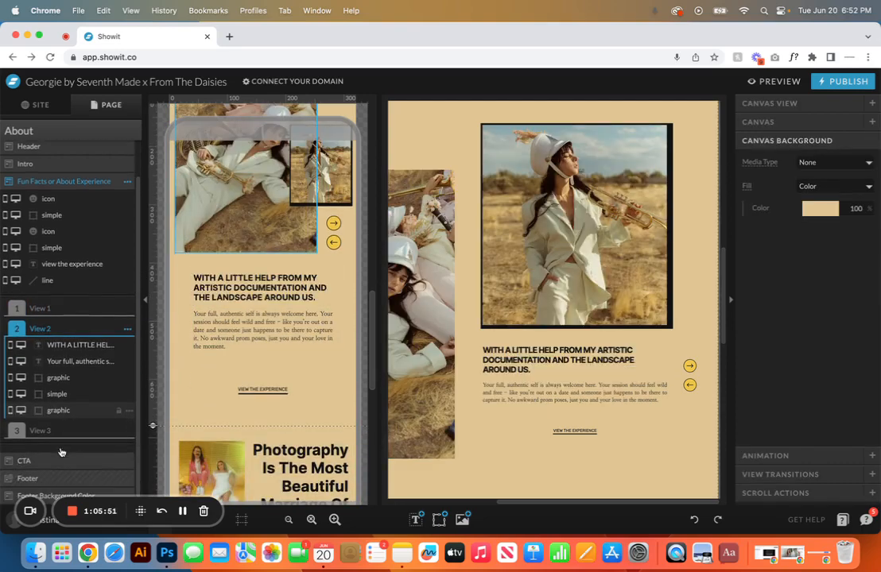
{"action": "left_click", "coordinate": [59, 429]}
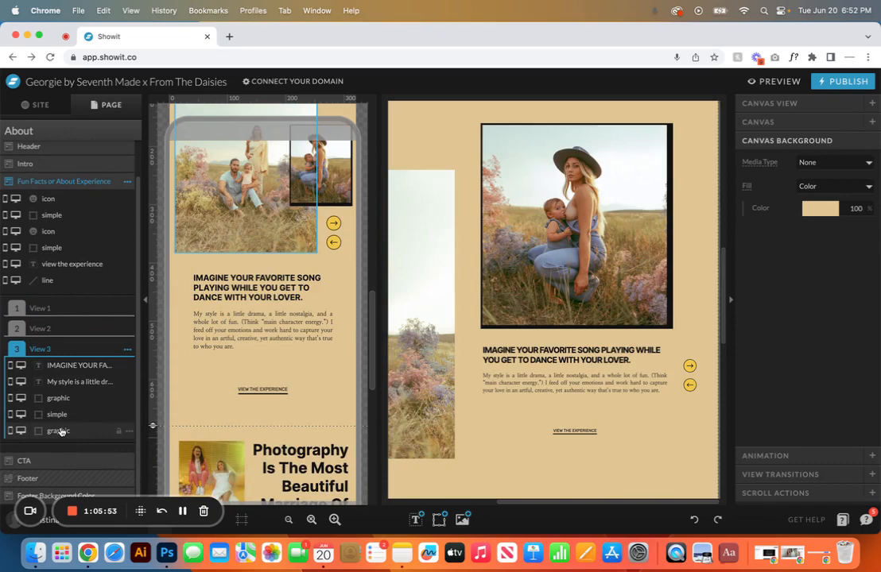
- Duplicate View 3 of the Fun Facts canvas and rename the copy View 4
{"action": "left_click", "coordinate": [127, 349]}
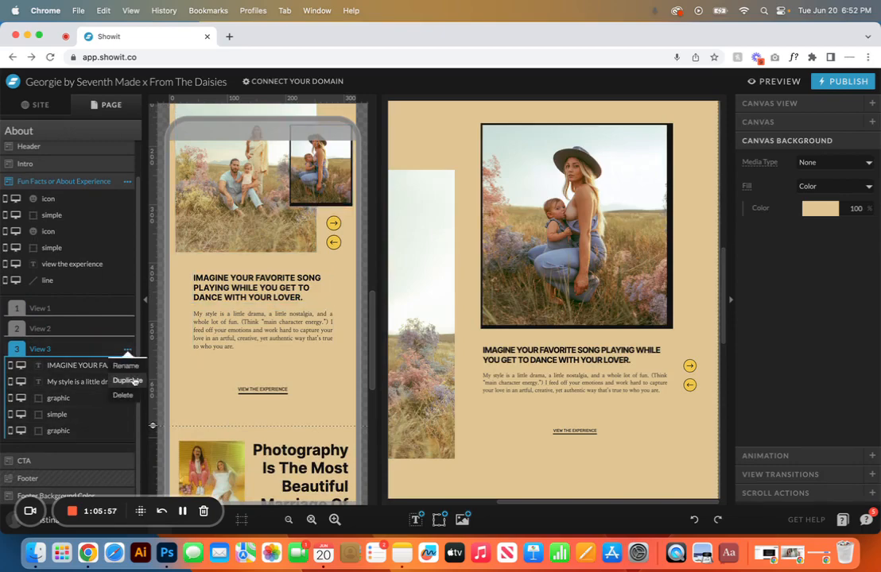
{"action": "left_click", "coordinate": [126, 380]}
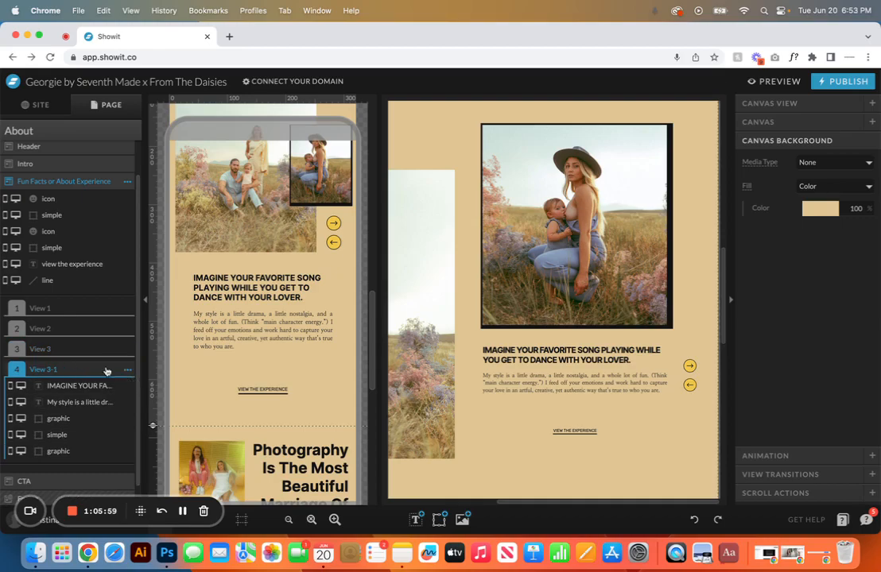
{"action": "left_click", "coordinate": [127, 369]}
{"action": "left_click", "coordinate": [119, 387]}
{"action": "key", "text": "Right"}
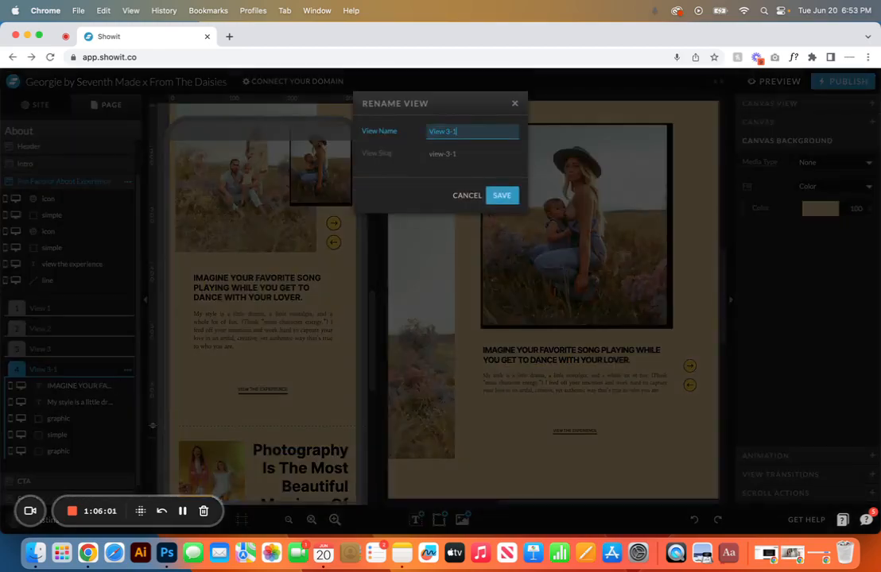
{"action": "key", "text": "Return"}
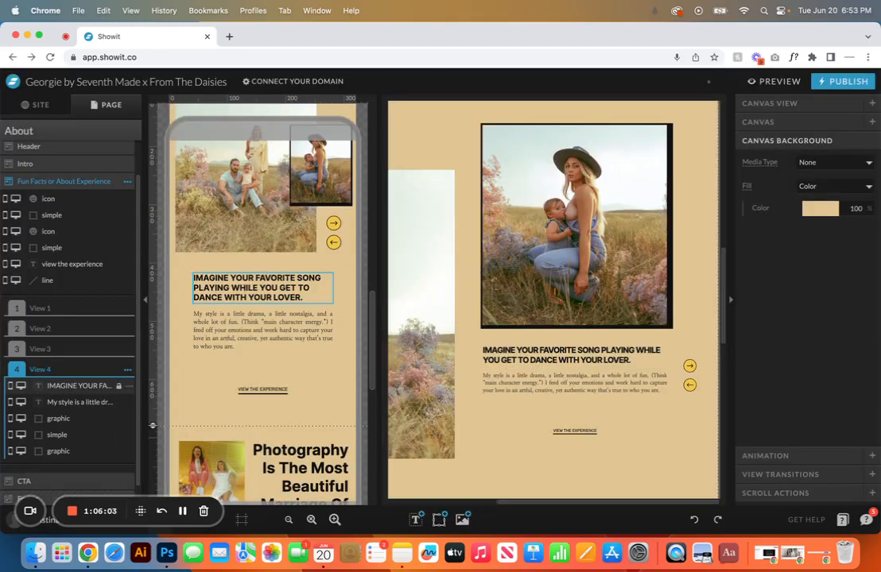
- Check View 4's heading and paragraph, and replace its black-framed image with the photo of a person in white by a chain-link fence
{"action": "left_click", "coordinate": [53, 385]}
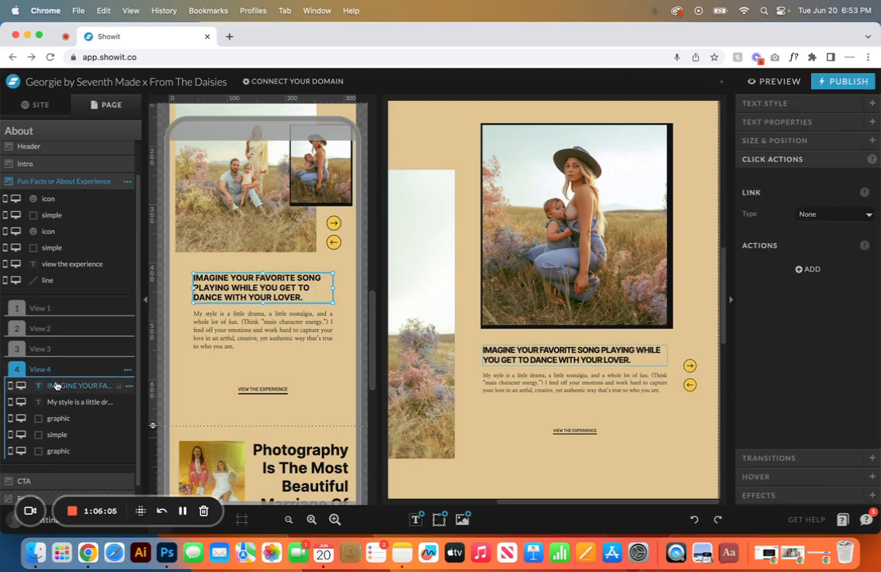
{"action": "left_click", "coordinate": [59, 402]}
{"action": "left_click", "coordinate": [64, 420]}
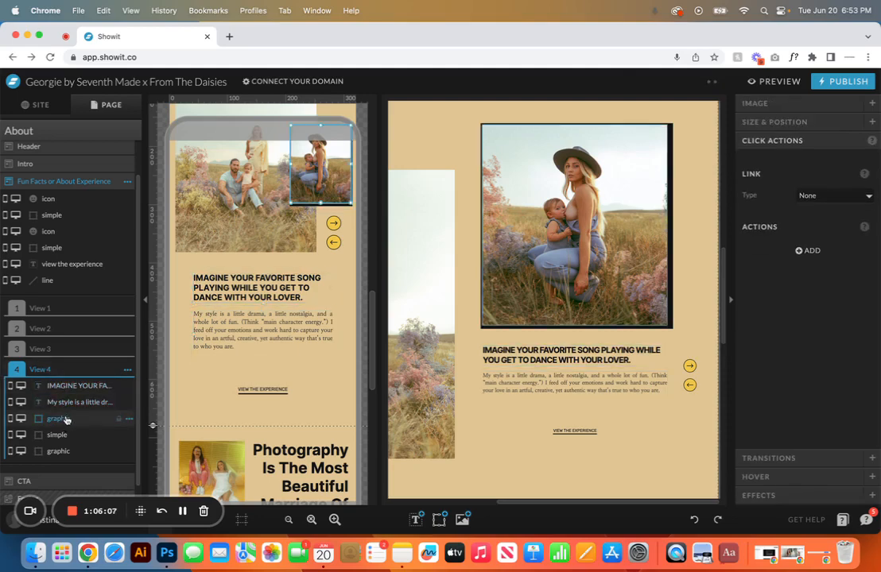
{"action": "scroll", "coordinate": [305, 175], "scroll_direction": "up", "scroll_amount": 2}
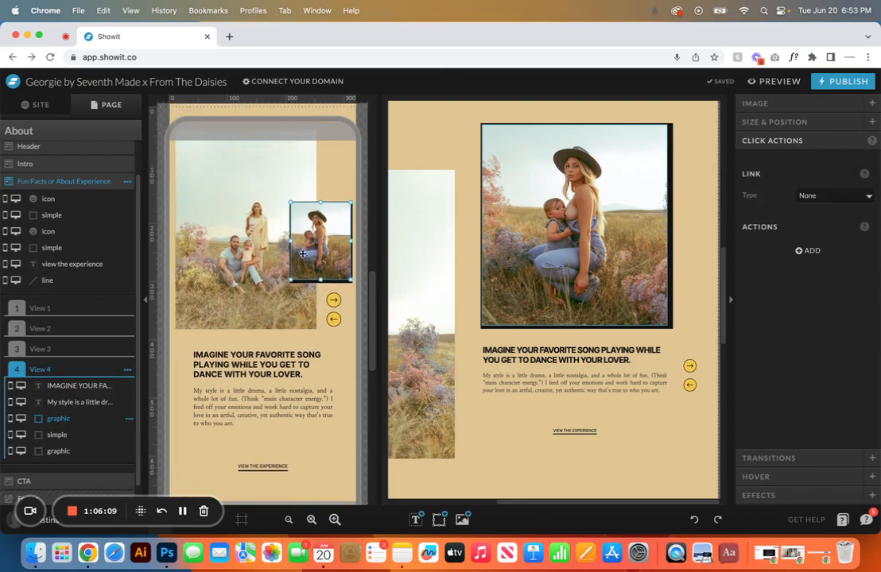
{"action": "double_click", "coordinate": [308, 253]}
{"action": "double_click", "coordinate": [308, 251]}
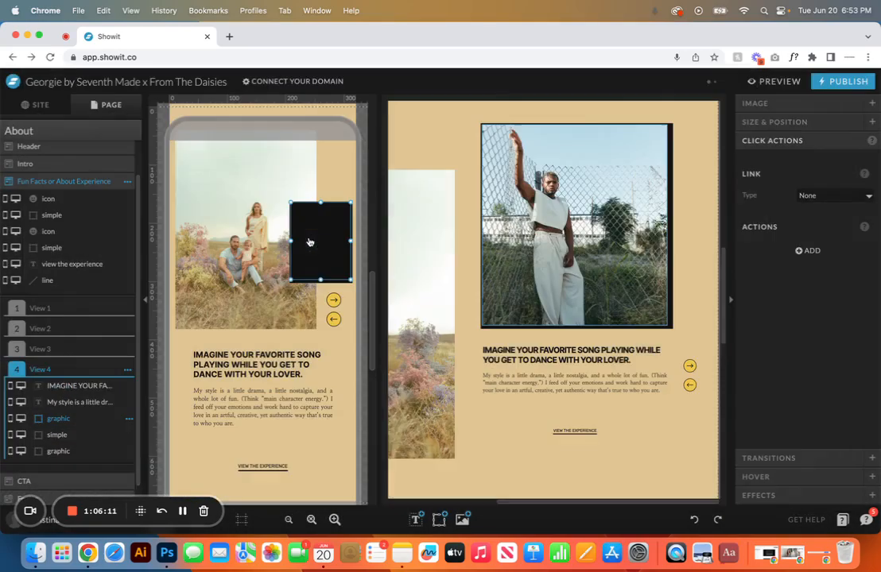
- Undo the image replacement, the view's renaming and the duplication of View 3
{"action": "left_click", "coordinate": [694, 518]}
{"action": "left_click", "coordinate": [694, 518]}
{"action": "left_click", "coordinate": [695, 521]}
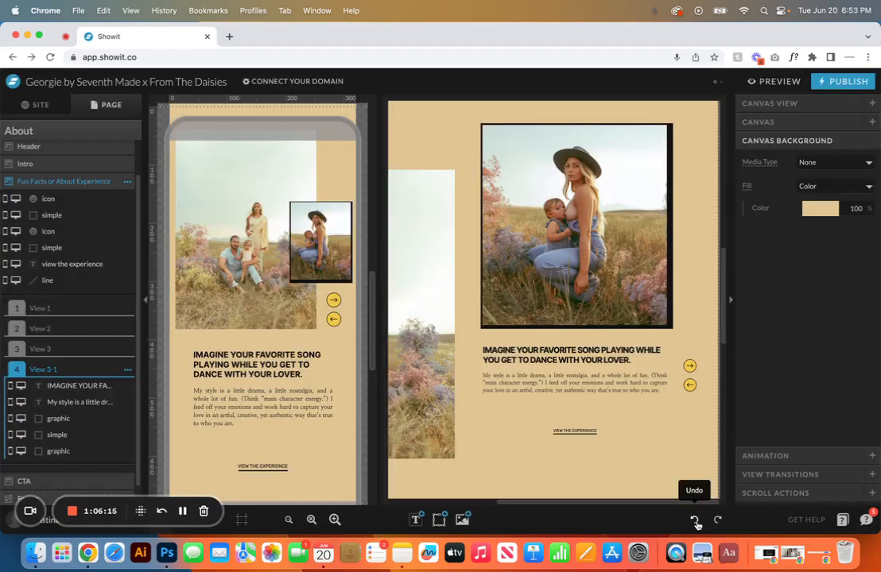
{"action": "left_click", "coordinate": [694, 520]}
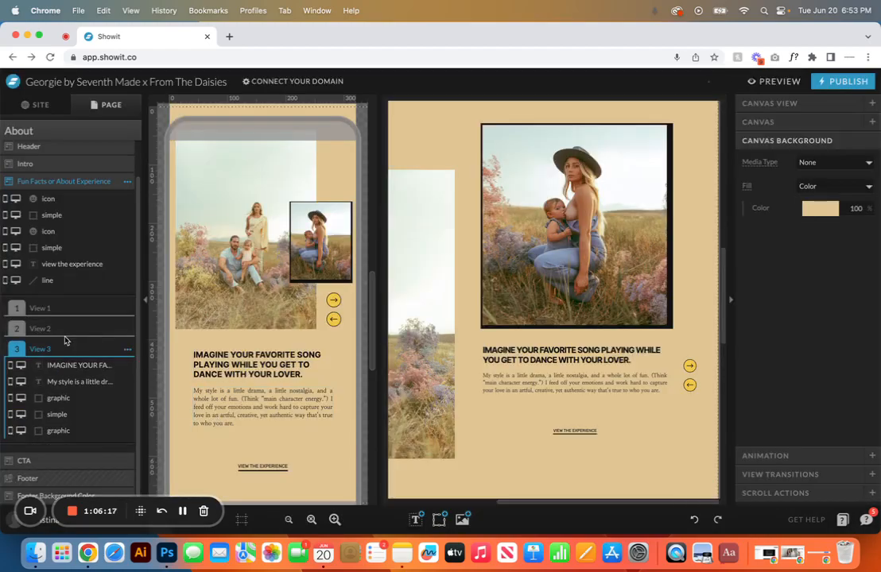
- Try an off-white mobile fill on the circle behind the forward arrow, and undo the color change
{"action": "left_click", "coordinate": [71, 203]}
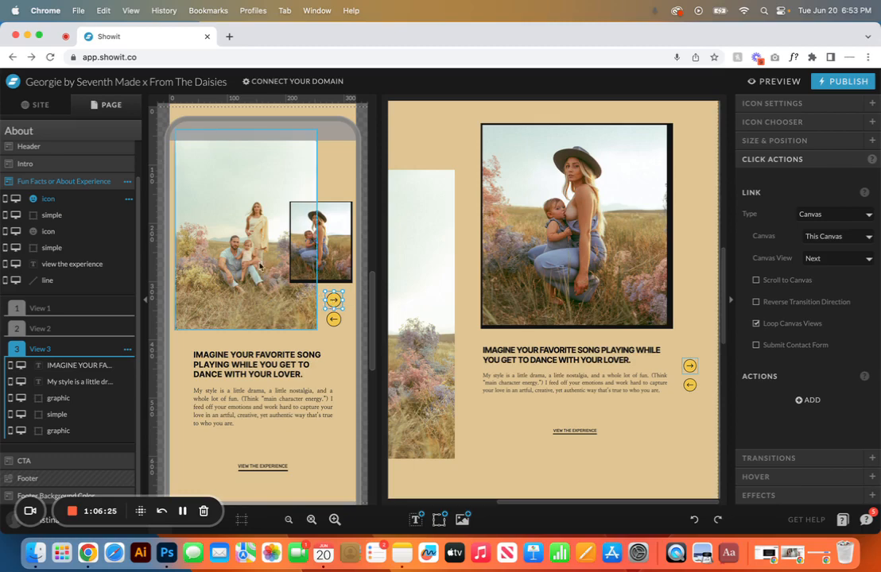
{"action": "left_click", "coordinate": [45, 217]}
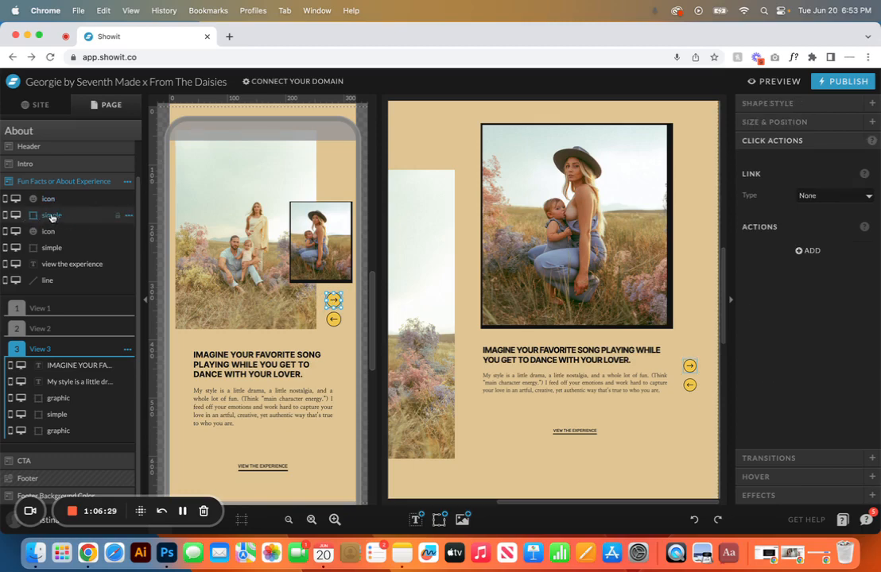
{"action": "left_click", "coordinate": [786, 106]}
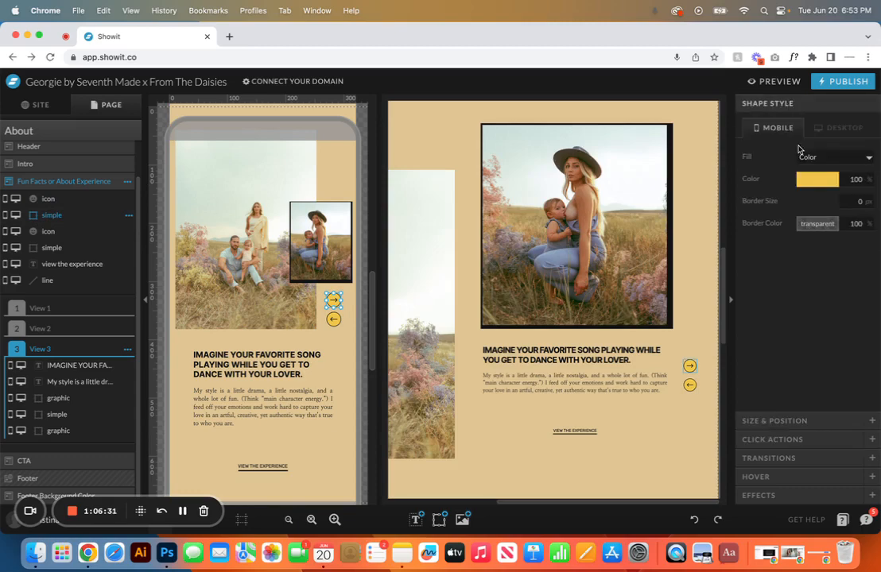
{"action": "left_click", "coordinate": [817, 179]}
{"action": "left_click", "coordinate": [803, 214]}
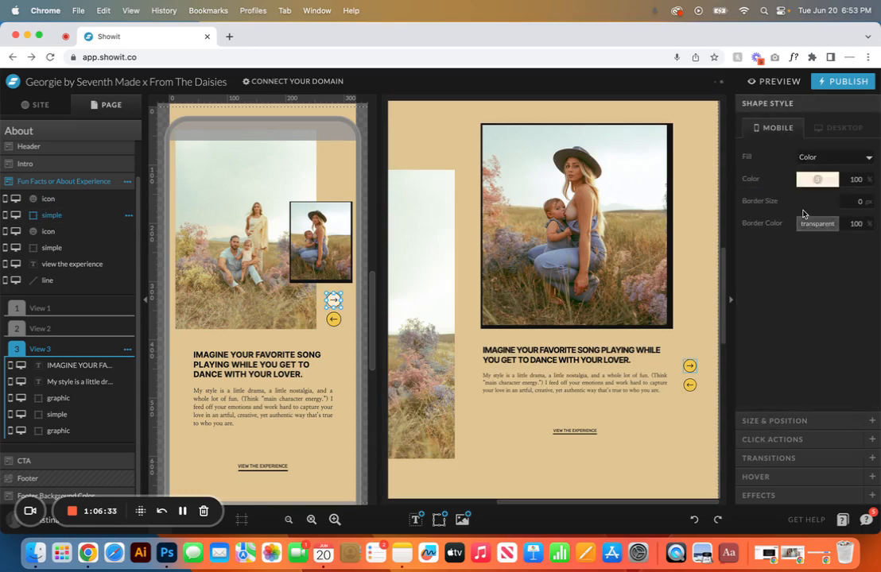
{"action": "left_click", "coordinate": [693, 520]}
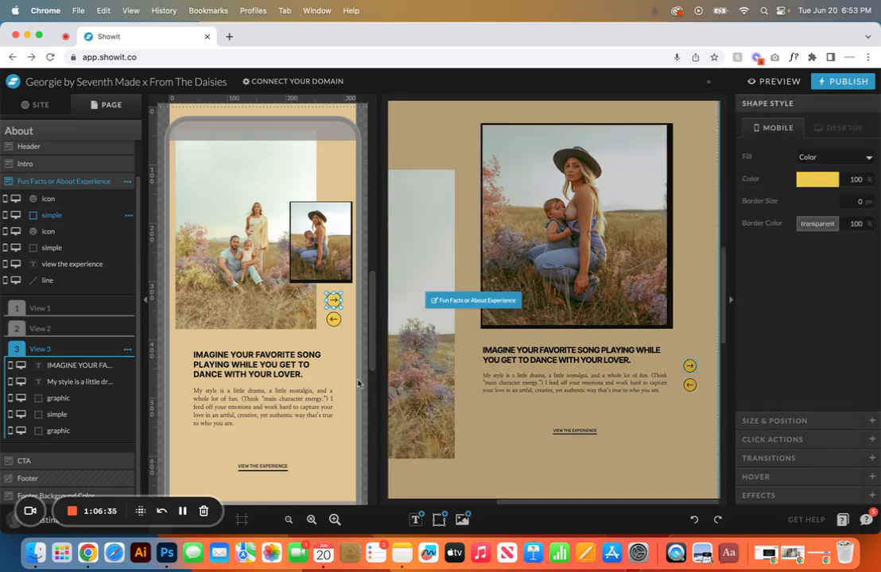
- Inspect the back arrow icon and the shape style of the circle behind it, and clear the selection
{"action": "left_click", "coordinate": [334, 319]}
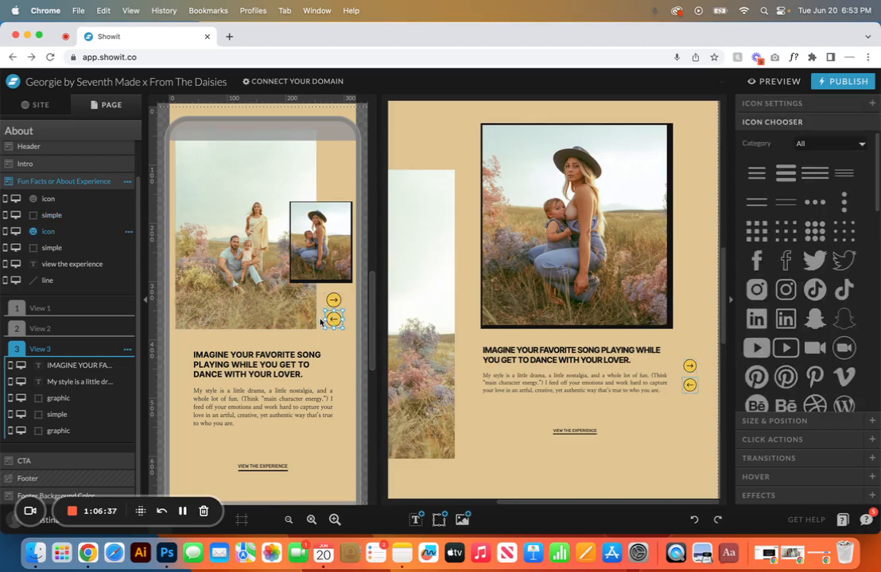
{"action": "left_click", "coordinate": [44, 247]}
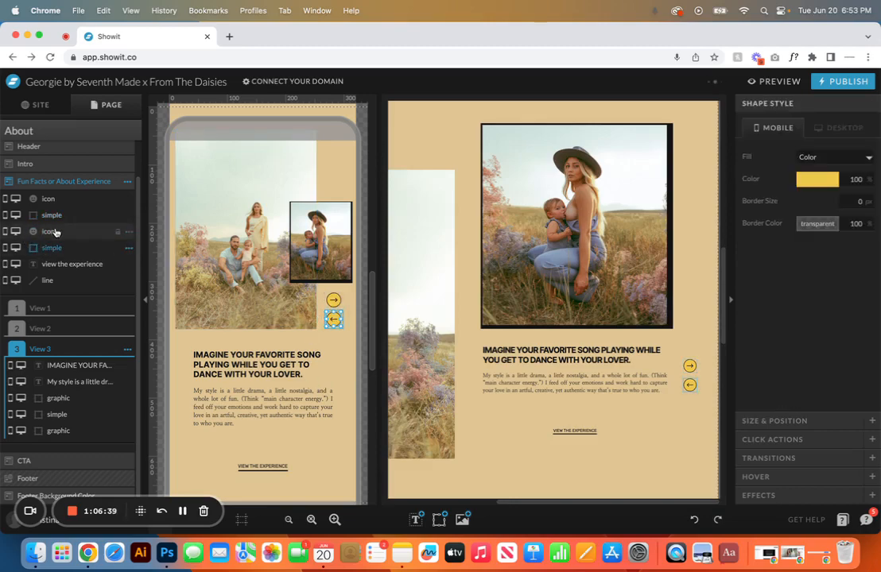
{"action": "left_click", "coordinate": [292, 345]}
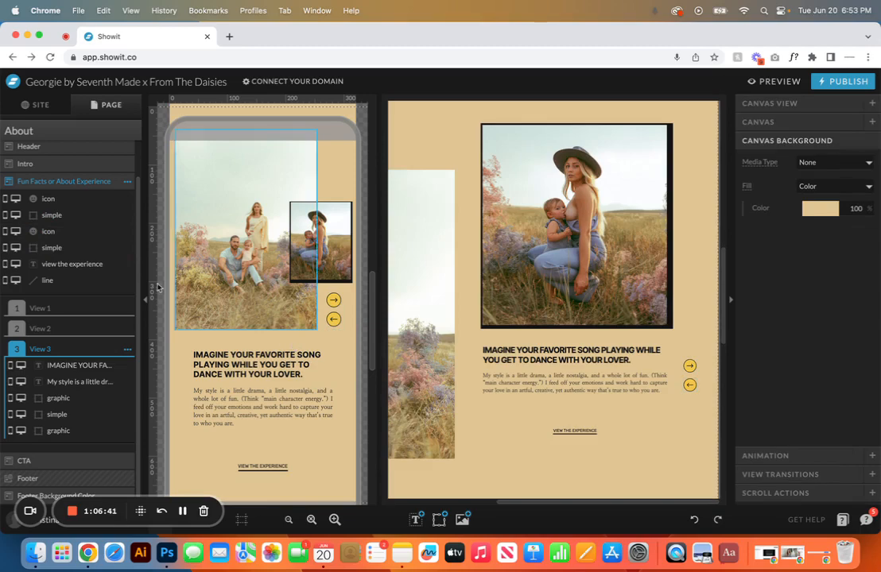
- Inspect the forward arrow icon's click action, including its canvas link, view target and view looping option
{"action": "left_click", "coordinate": [80, 204]}
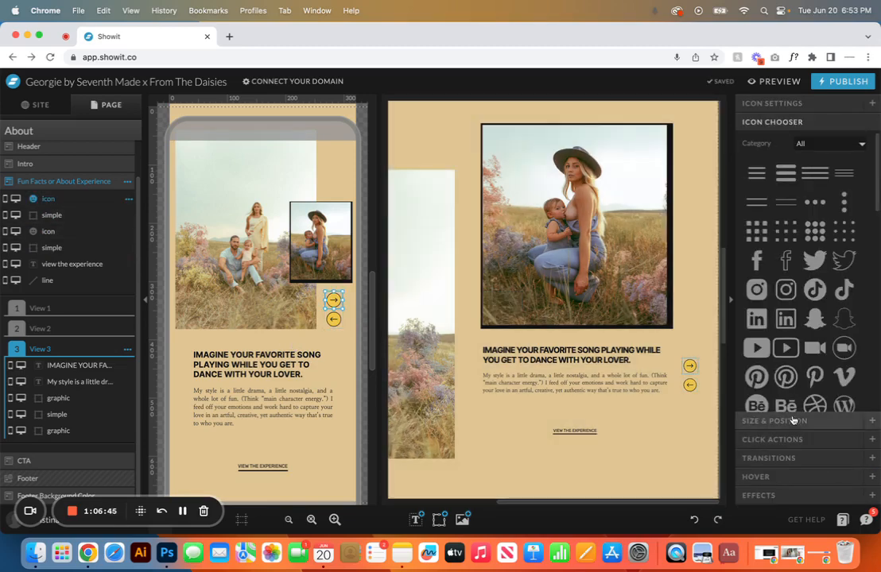
{"action": "left_click", "coordinate": [795, 438]}
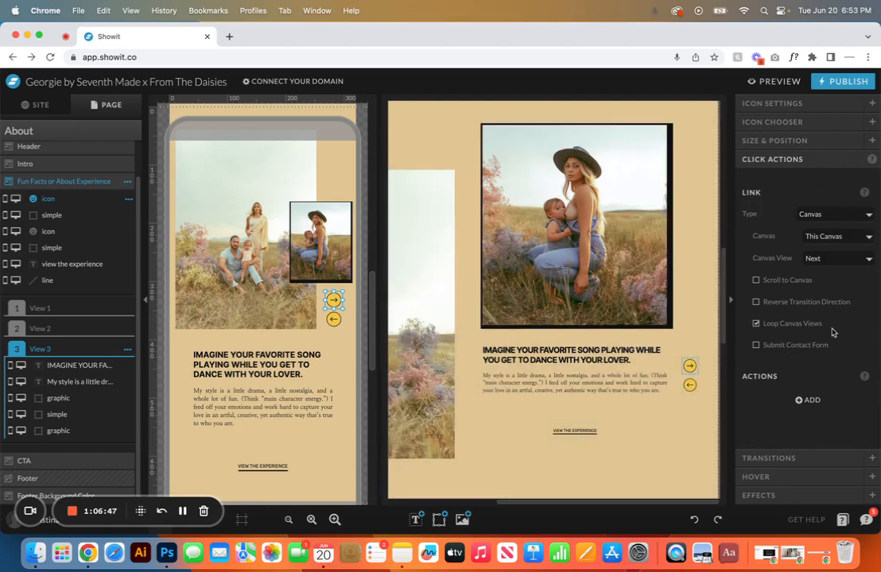
{"action": "left_click", "coordinate": [755, 323]}
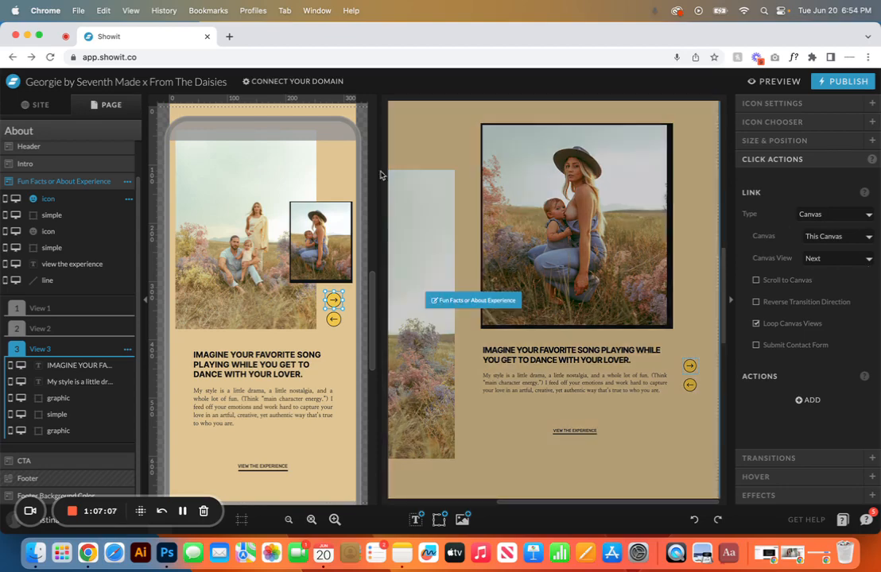
- Open the Experience page and expand its FAQ canvas to list the shared elements and views
{"action": "left_click", "coordinate": [36, 104]}
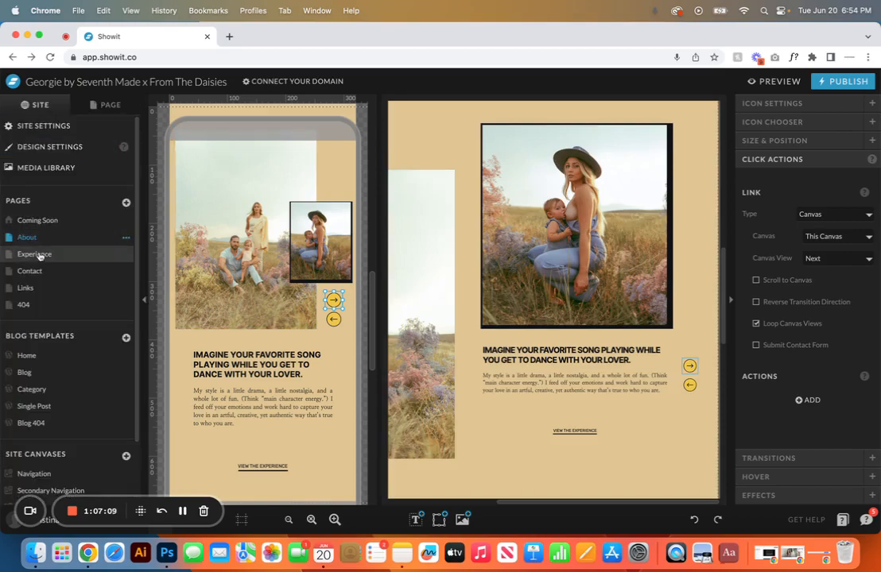
{"action": "left_click", "coordinate": [35, 254]}
{"action": "left_click", "coordinate": [110, 107]}
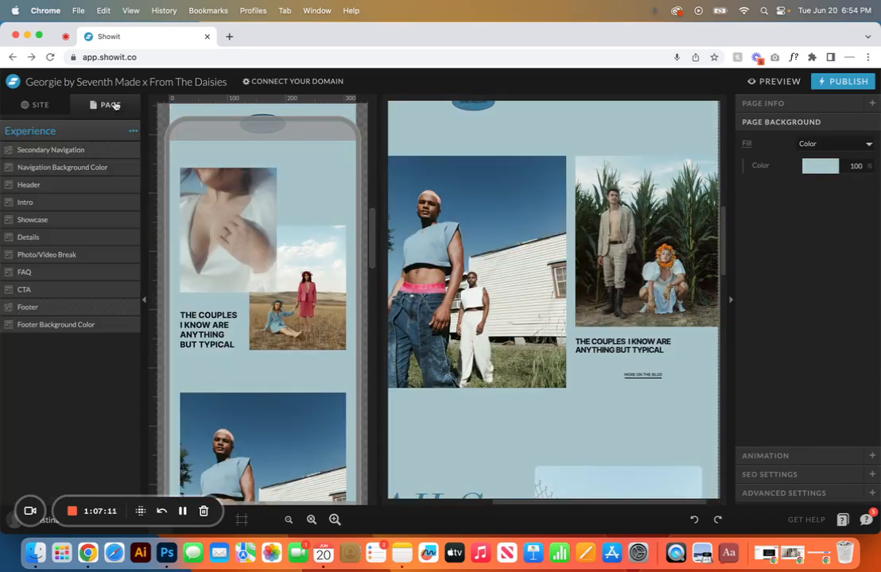
{"action": "left_click", "coordinate": [62, 272]}
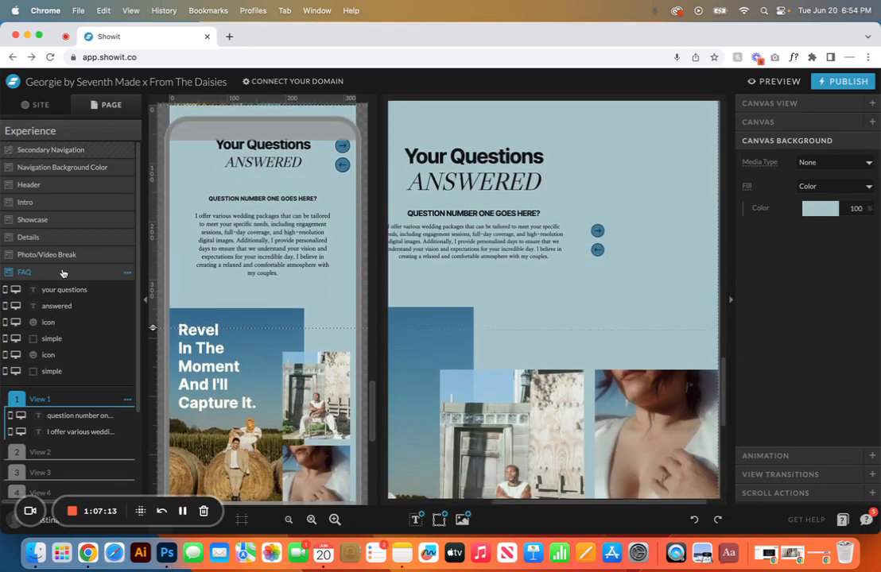
{"action": "scroll", "coordinate": [52, 338], "scroll_direction": "down", "scroll_amount": 3}
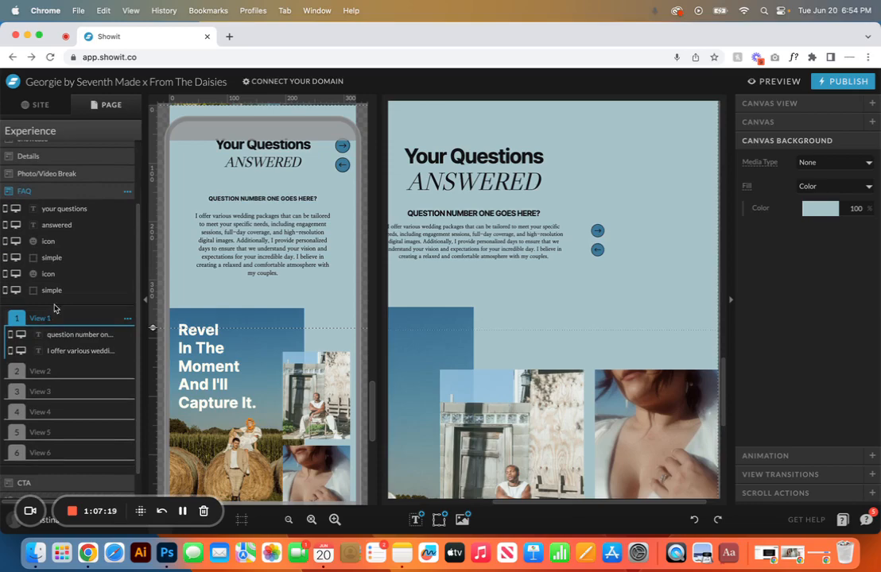
- Inspect the FAQ canvas's two title texts and the click action of its forward arrow icon
{"action": "left_click", "coordinate": [65, 208]}
{"action": "left_click", "coordinate": [65, 226]}
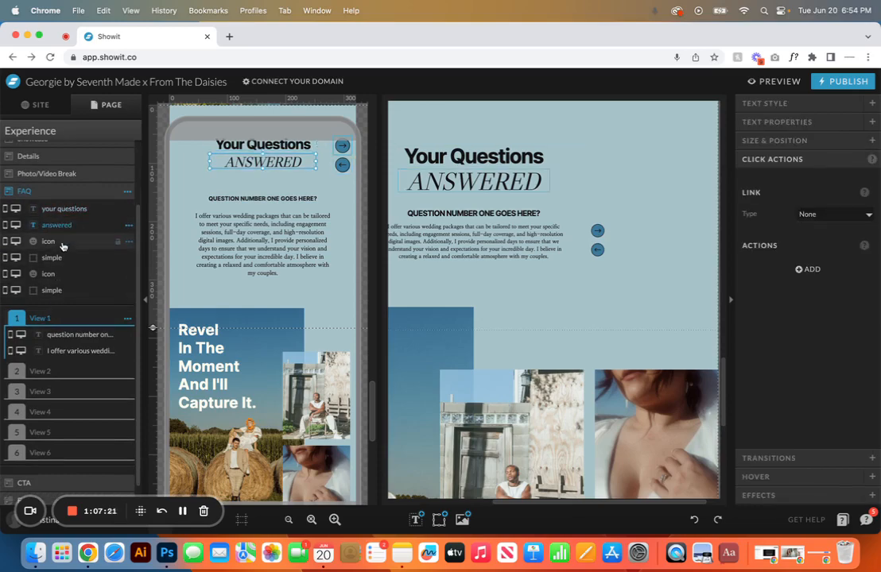
{"action": "left_click", "coordinate": [62, 244]}
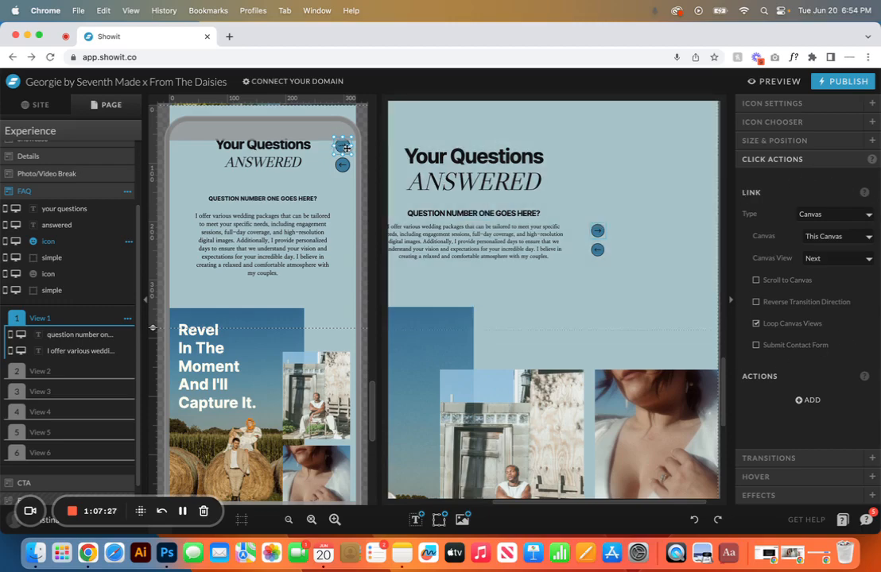
- Try a lighter blue mobile fill, 92BED6, on the circle behind the FAQ forward arrow, and cancel the color change
{"action": "left_click", "coordinate": [58, 259]}
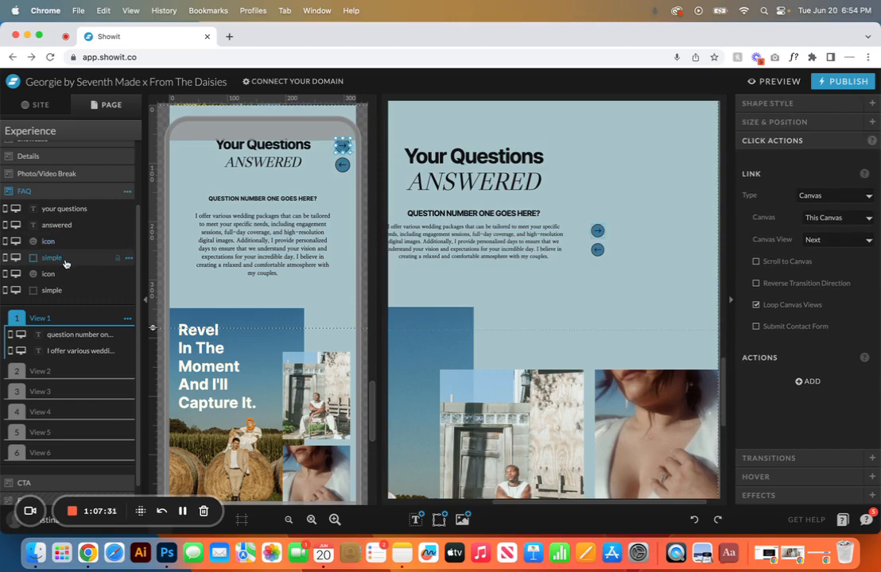
{"action": "left_click", "coordinate": [773, 103]}
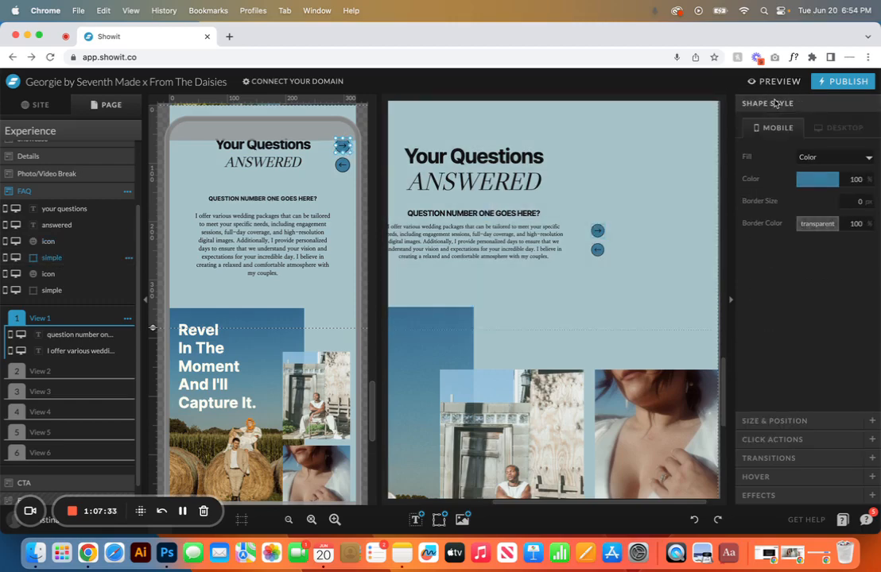
{"action": "left_click", "coordinate": [812, 178]}
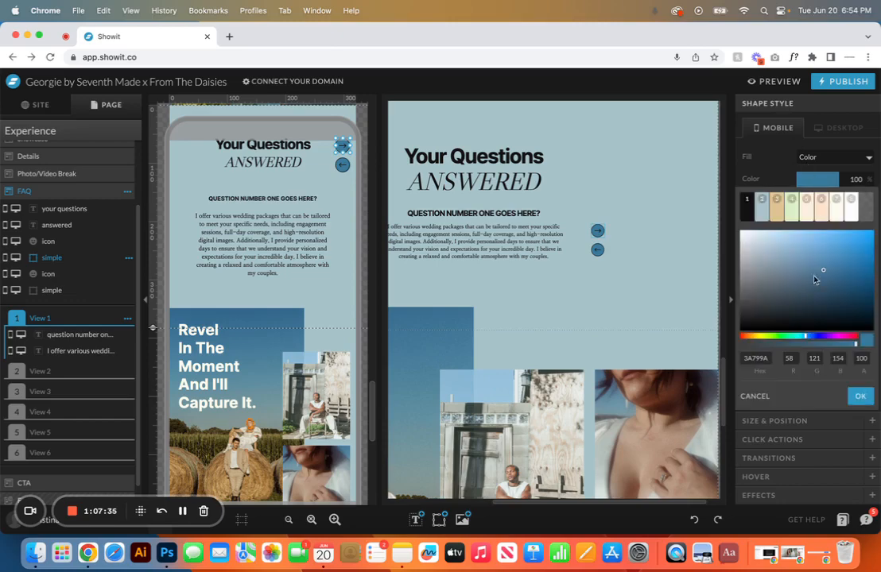
{"action": "left_click", "coordinate": [781, 247]}
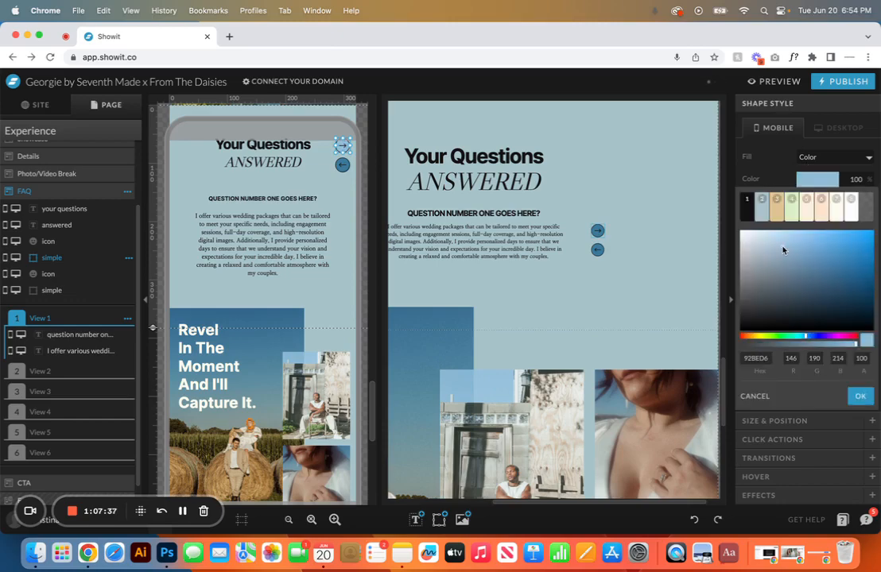
{"action": "left_click", "coordinate": [751, 395]}
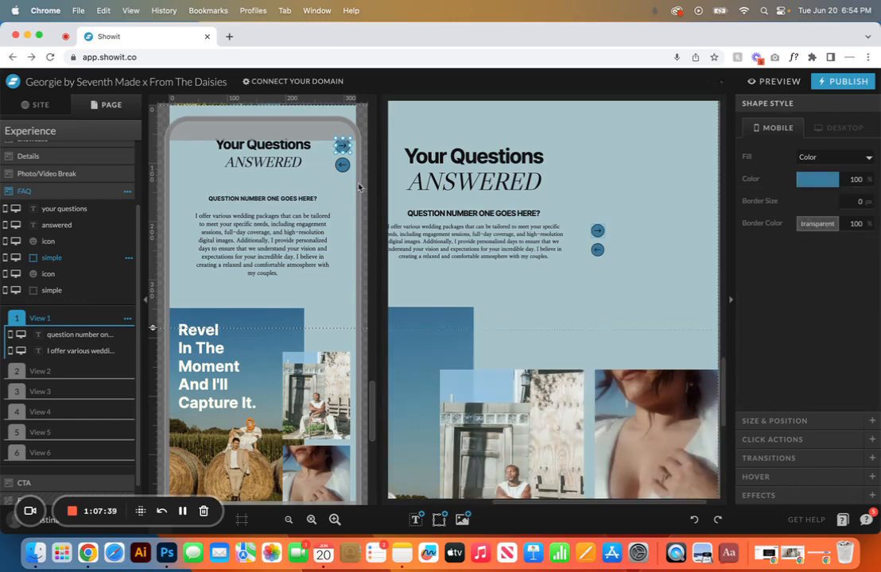
- Try a grayish blue mobile fill, 668393, on the circle behind the FAQ back arrow, and cancel the color change
{"action": "left_click", "coordinate": [341, 166]}
{"action": "left_click_drag", "start_coordinate": [342, 165], "coordinate": [342, 163]}
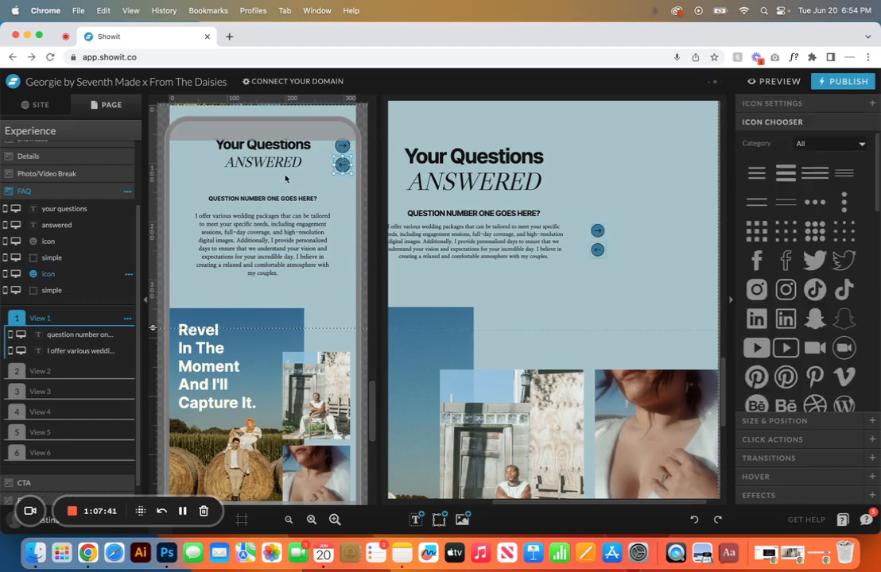
{"action": "left_click", "coordinate": [58, 291]}
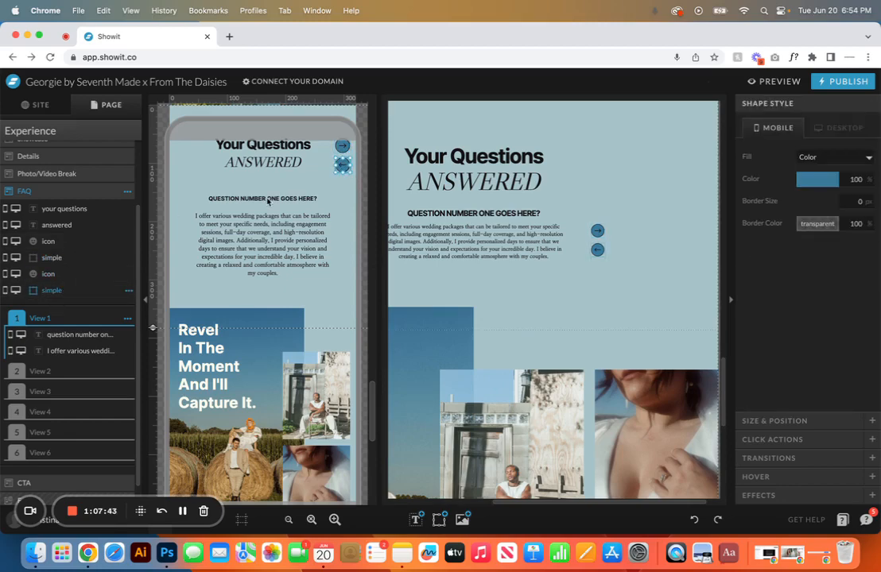
{"action": "left_click", "coordinate": [806, 178]}
{"action": "left_click", "coordinate": [781, 275]}
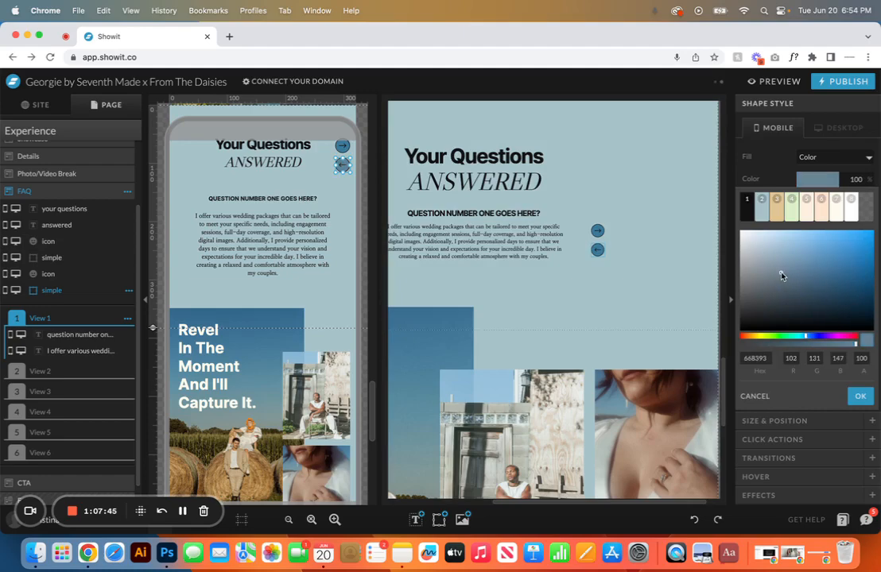
{"action": "left_click", "coordinate": [754, 396]}
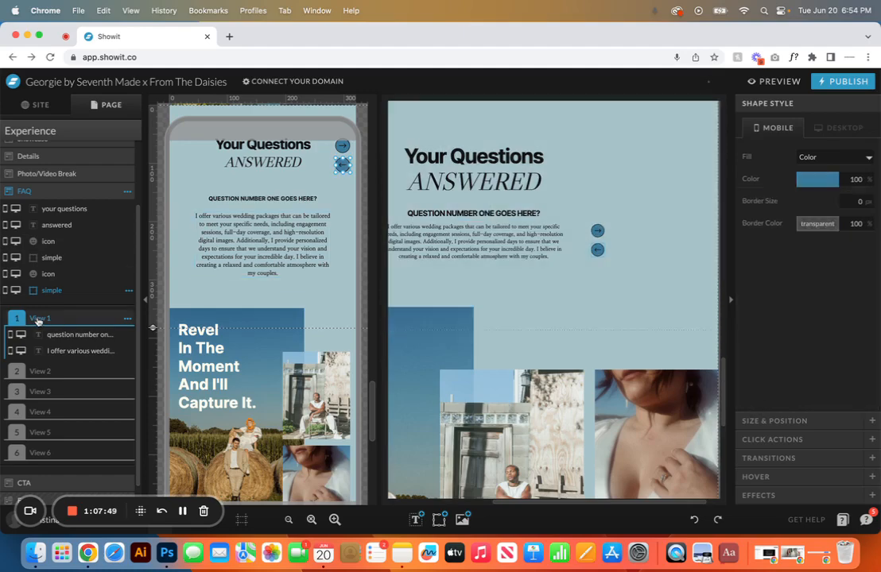
- Try replacing View 1's question heading with "TYPE YOUR QUESTIONS?" and restore the original wording
{"action": "left_click", "coordinate": [61, 335]}
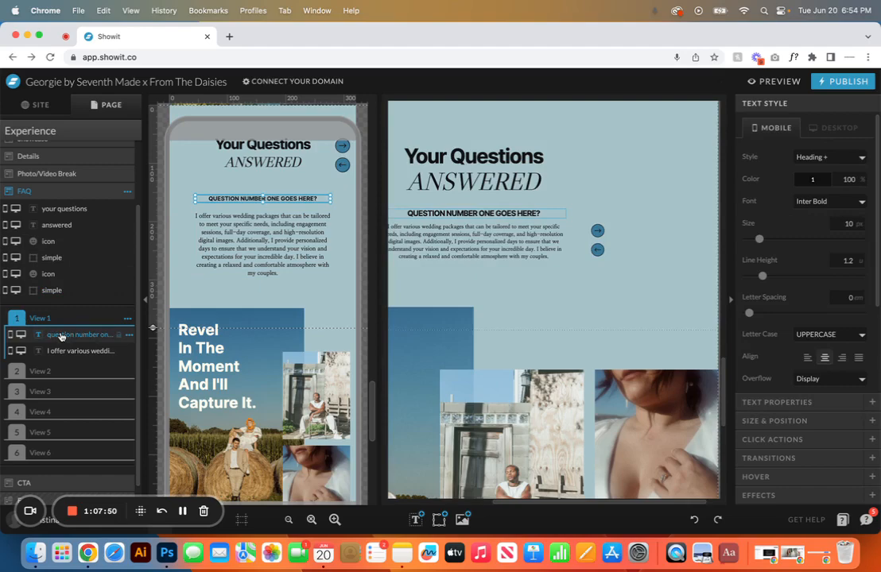
{"action": "double_click", "coordinate": [268, 198]}
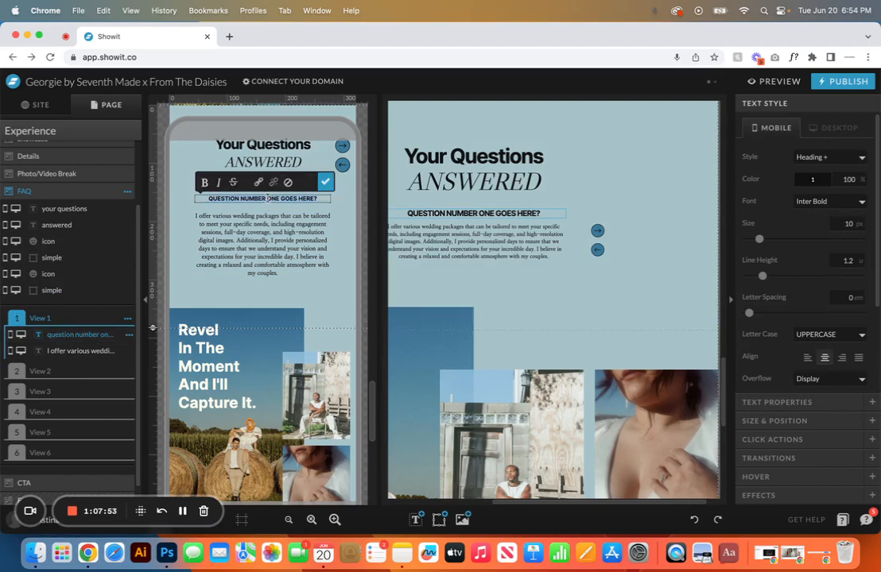
{"action": "key", "text": "super+a"}
{"action": "type", "text": "TYPE YOUR QUE"}
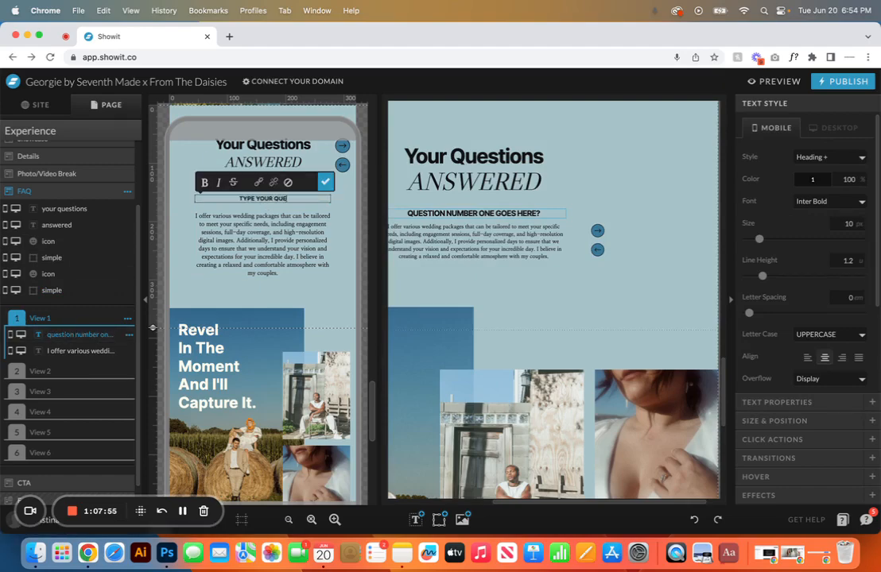
{"action": "type", "text": "STIONS"}
{"action": "type", "text": "?"}
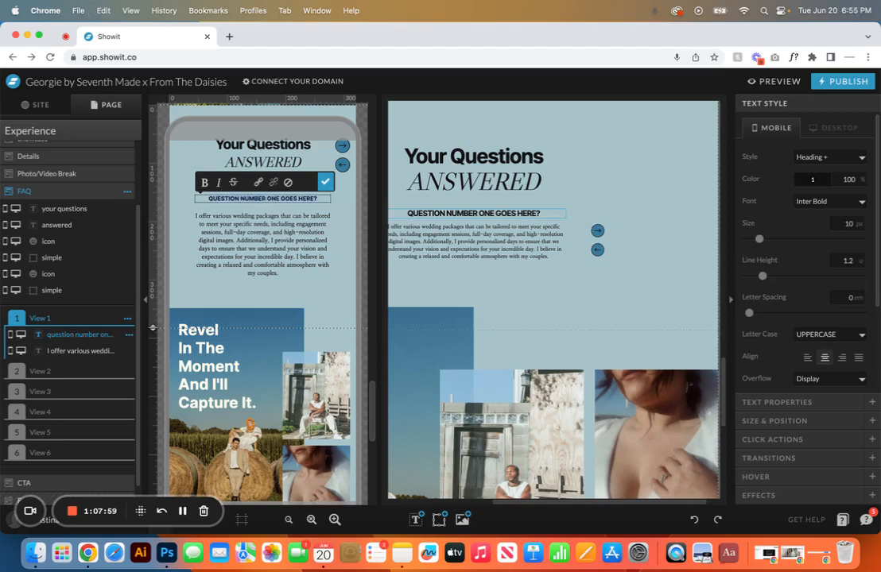
{"action": "left_click", "coordinate": [325, 182]}
- Try extending the FAQ canvas's height below the answer paragraph in the mobile and desktop layouts, and undo both changes
{"action": "left_click", "coordinate": [263, 251]}
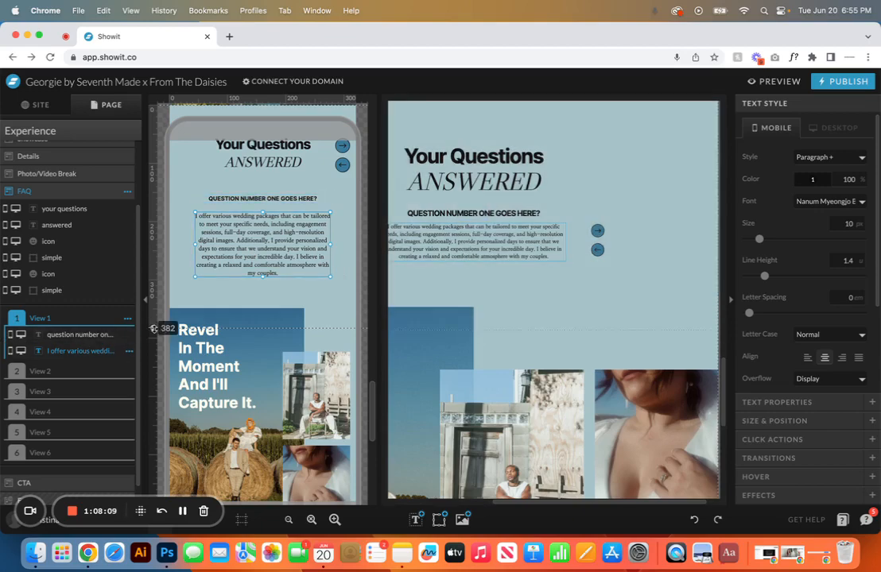
{"action": "left_click_drag", "start_coordinate": [154, 328], "coordinate": [153, 370]}
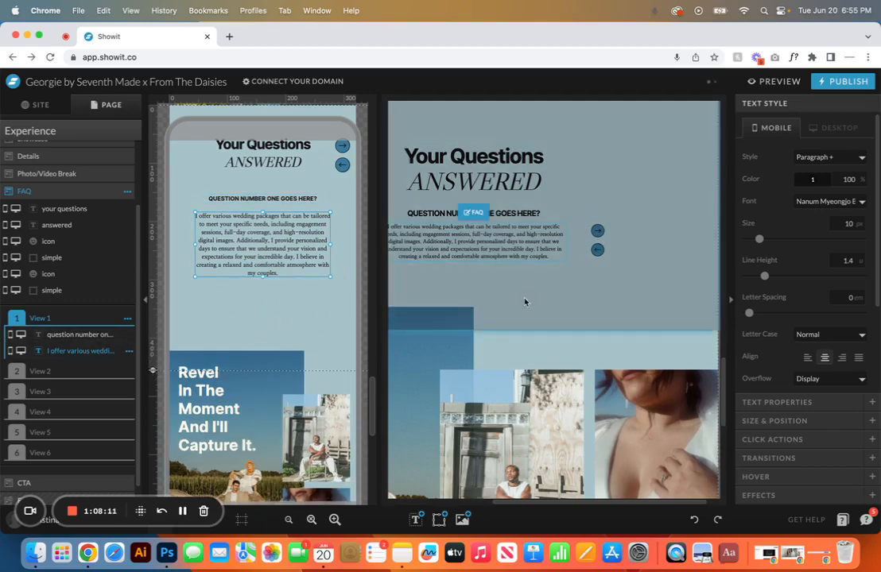
{"action": "left_click", "coordinate": [527, 253]}
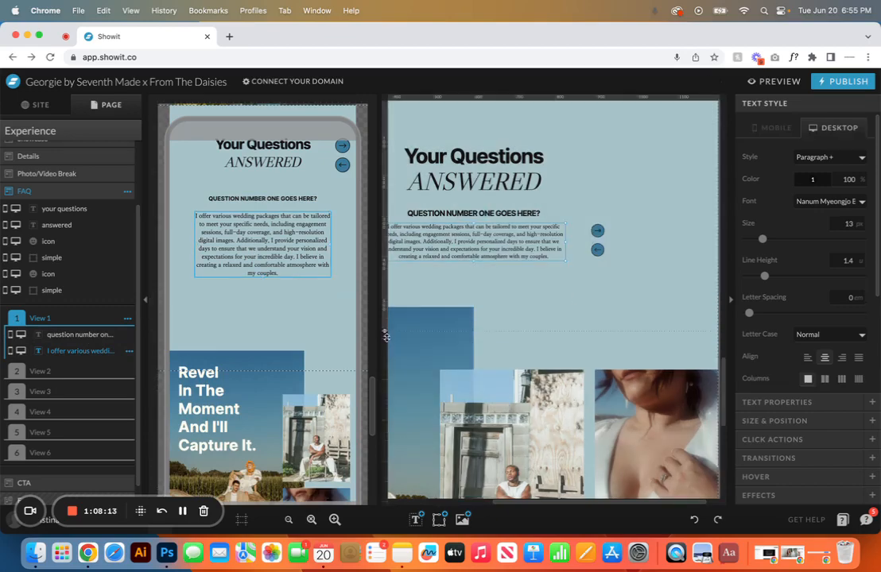
{"action": "left_click_drag", "start_coordinate": [387, 331], "coordinate": [384, 360]}
{"action": "left_click", "coordinate": [694, 520]}
{"action": "left_click", "coordinate": [694, 520]}
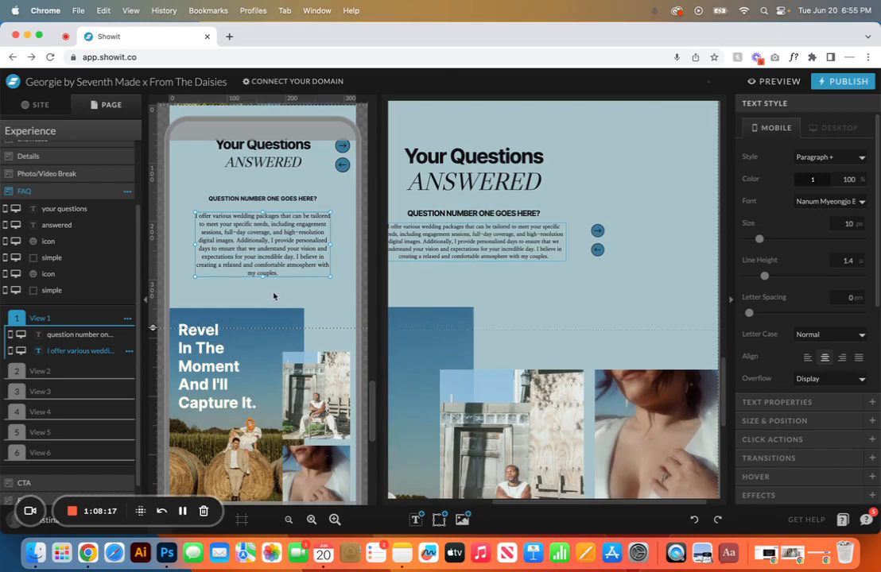
- Look through FAQ Views 2, 3 and 4, and check the options available for View 5
{"action": "left_click", "coordinate": [273, 297]}
{"action": "left_click", "coordinate": [50, 371]}
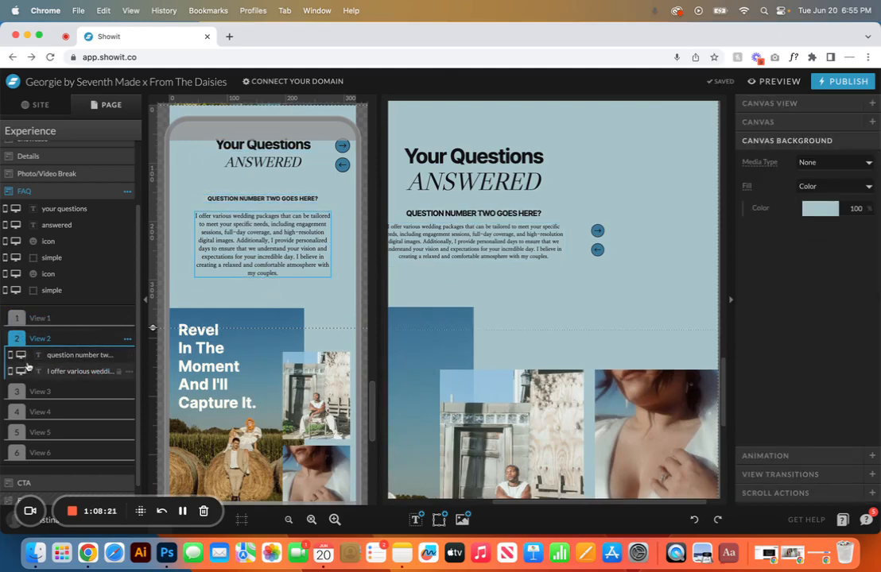
{"action": "left_click", "coordinate": [197, 232]}
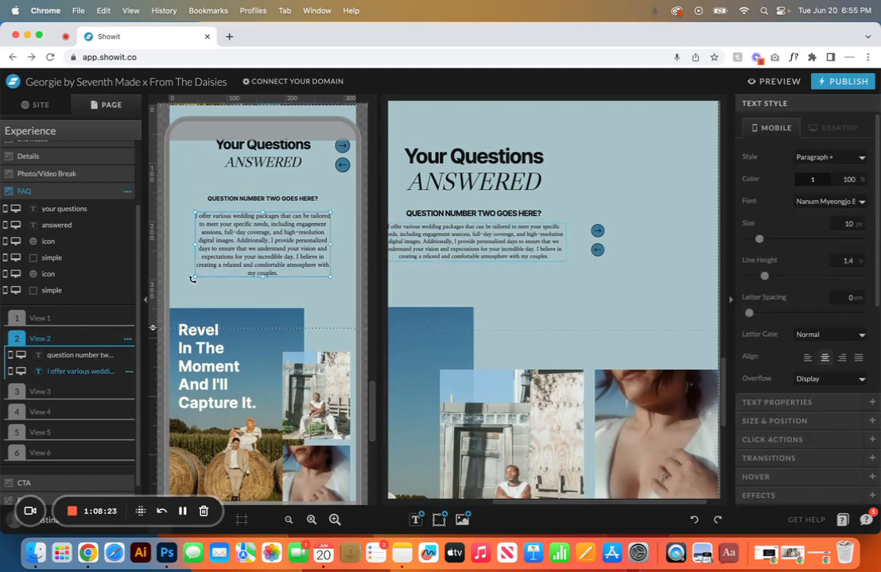
{"action": "left_click", "coordinate": [39, 392]}
{"action": "left_click", "coordinate": [39, 411]}
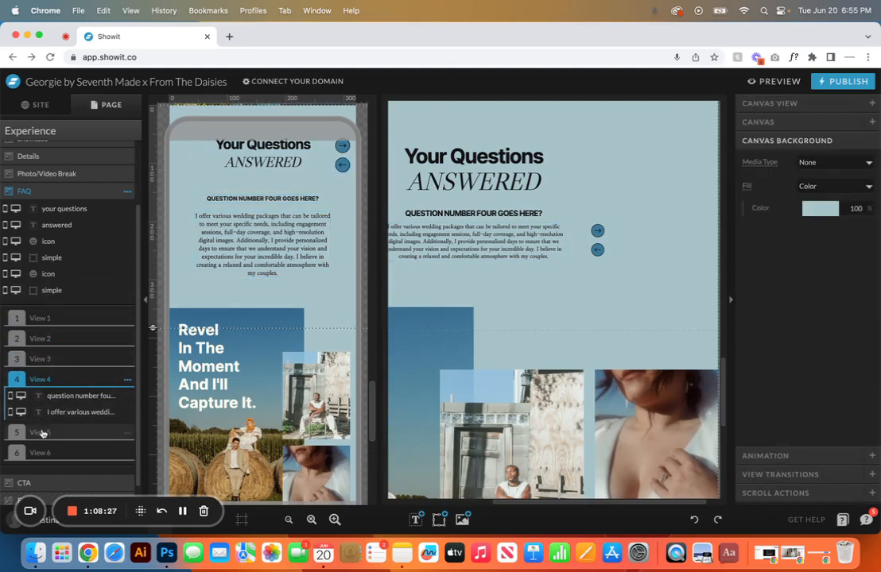
{"action": "left_click", "coordinate": [130, 433]}
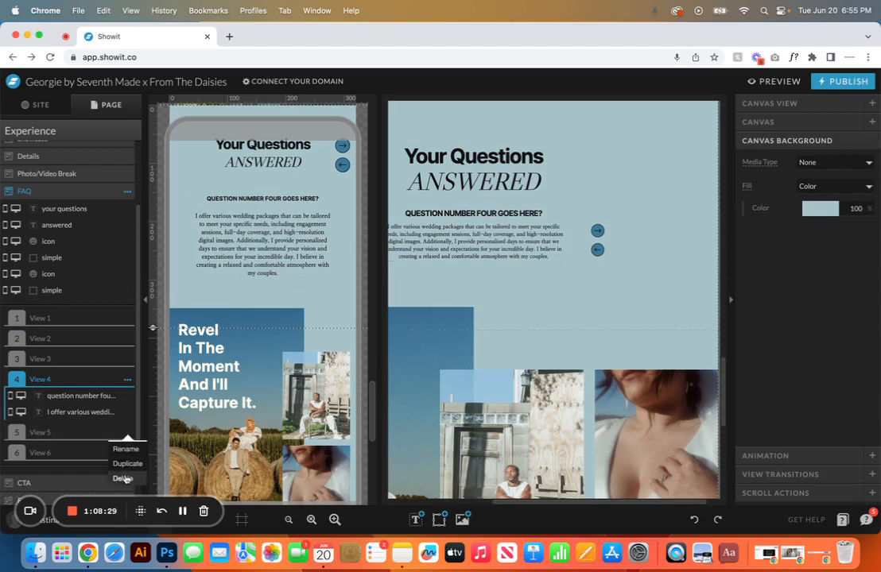
- Duplicate View 6 of the FAQ canvas and rename the copy "View 7"
{"action": "left_click", "coordinate": [55, 452]}
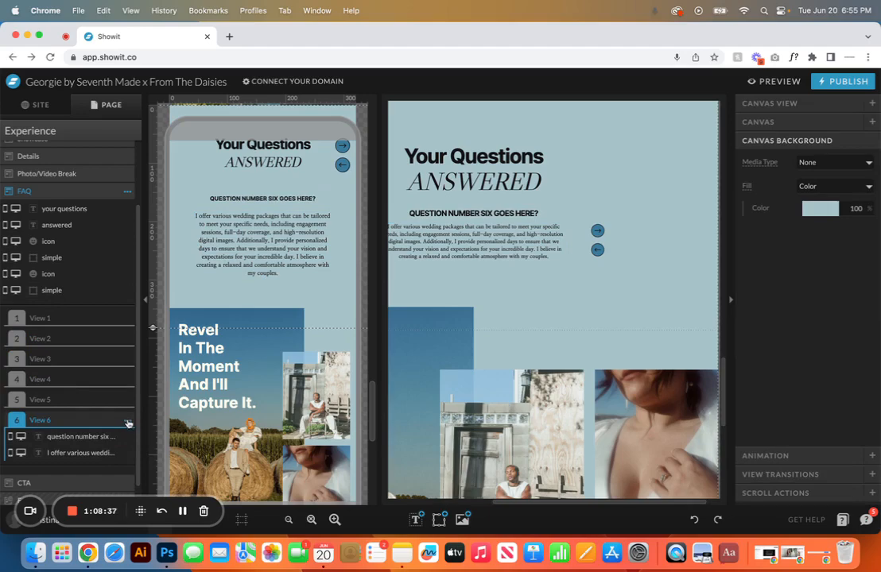
{"action": "left_click", "coordinate": [128, 424]}
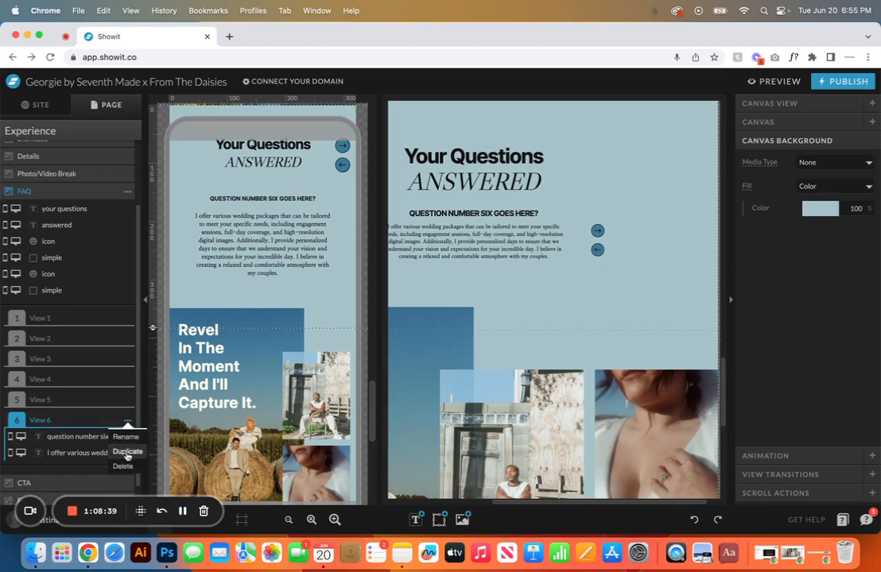
{"action": "left_click", "coordinate": [127, 450]}
{"action": "left_click", "coordinate": [127, 441]}
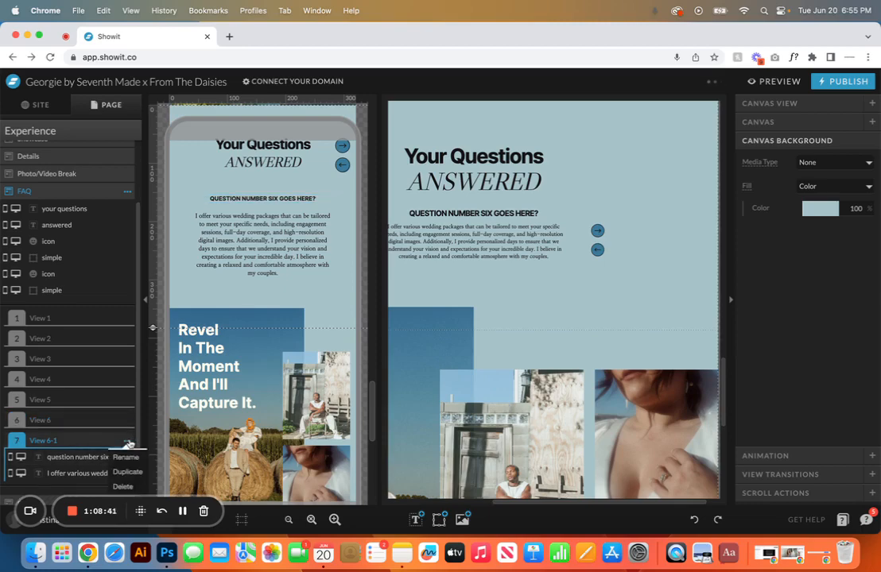
{"action": "left_click", "coordinate": [125, 457]}
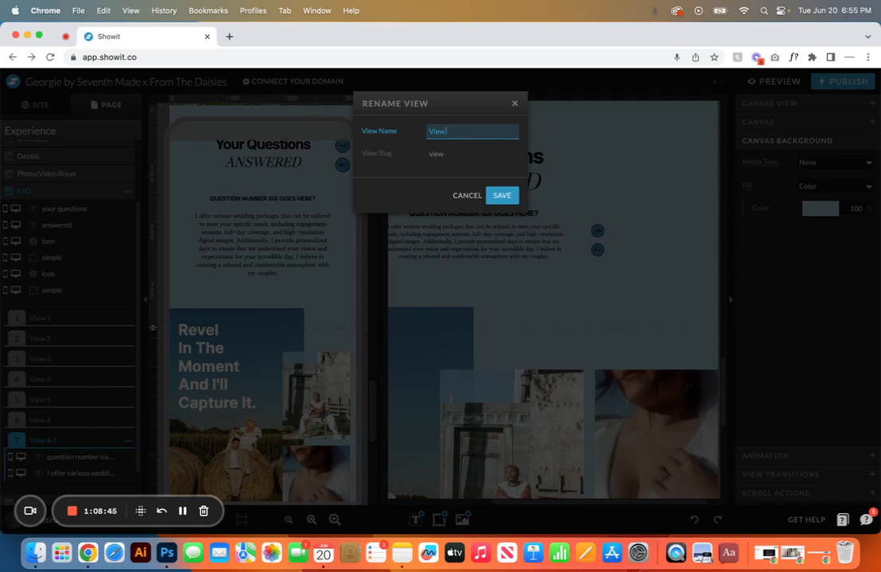
{"action": "type", "text": "View 7"}
{"action": "left_click", "coordinate": [499, 198]}
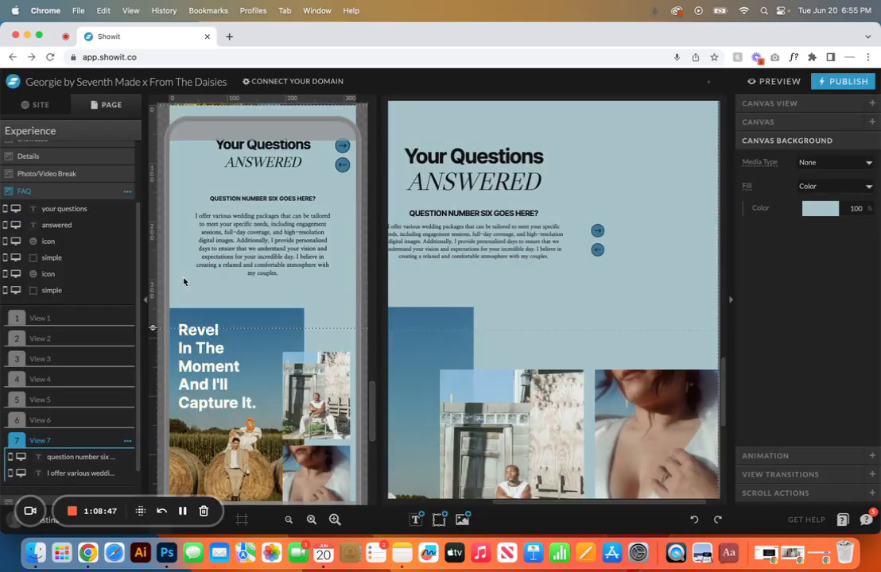
- Check the question and answer texts in View 7 of the FAQ canvas, and delete View 7
{"action": "left_click", "coordinate": [205, 249]}
{"action": "left_click", "coordinate": [248, 199]}
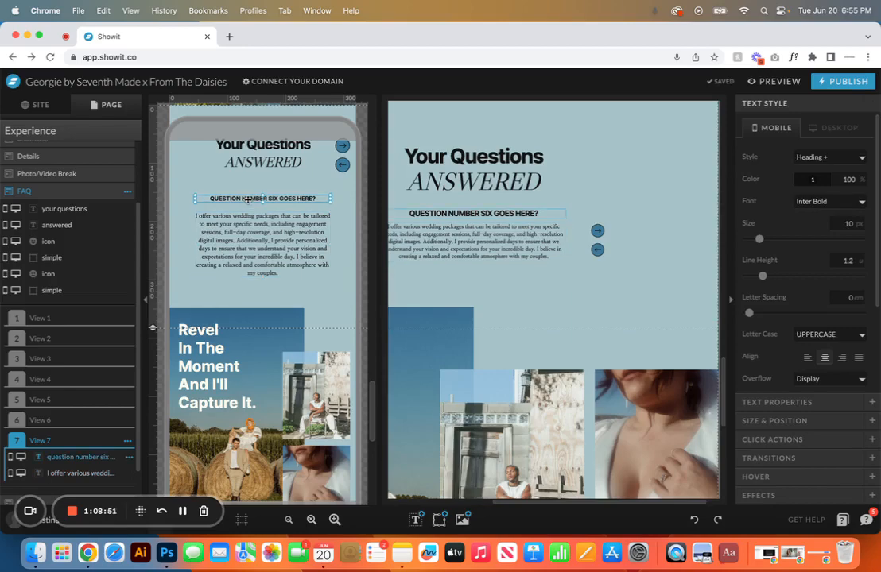
{"action": "left_click", "coordinate": [233, 259]}
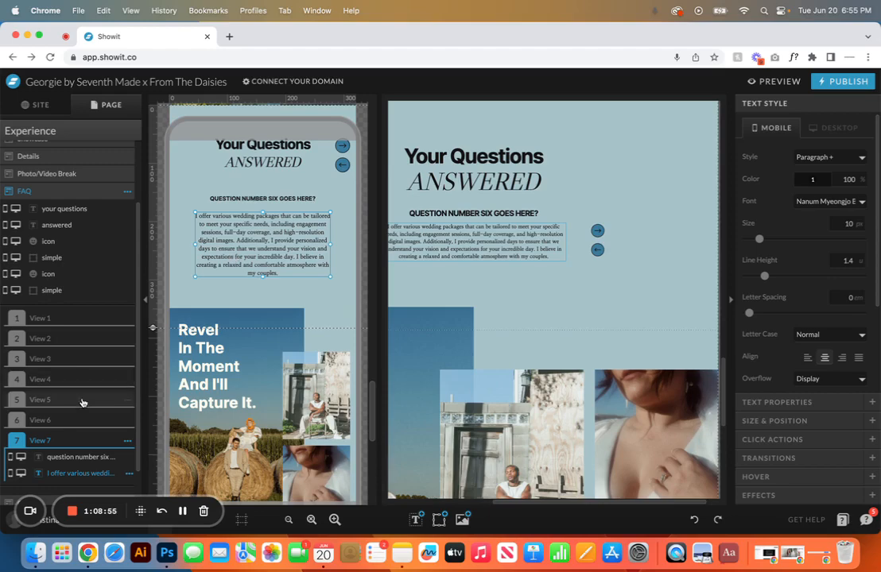
{"action": "left_click", "coordinate": [127, 457]}
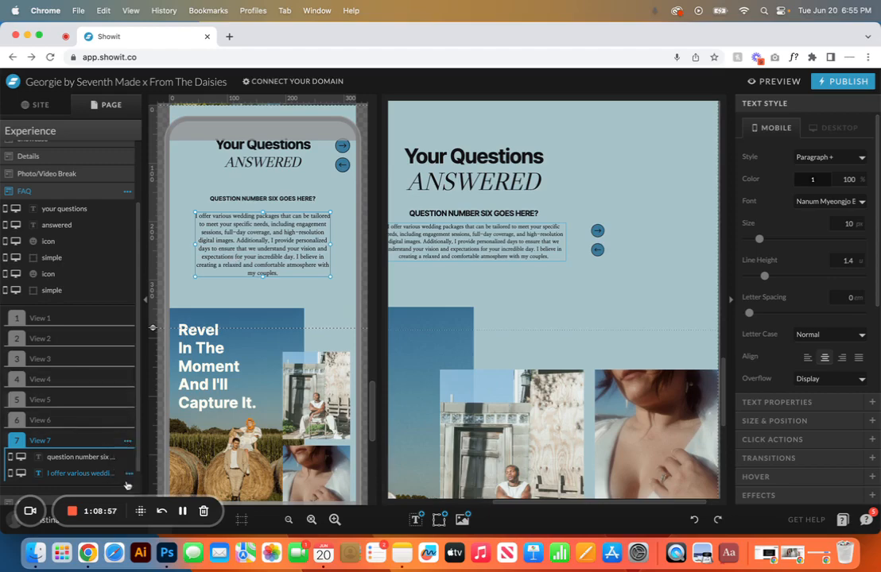
{"action": "left_click", "coordinate": [123, 485]}
{"action": "scroll", "coordinate": [266, 282], "scroll_direction": "up", "scroll_amount": 2}
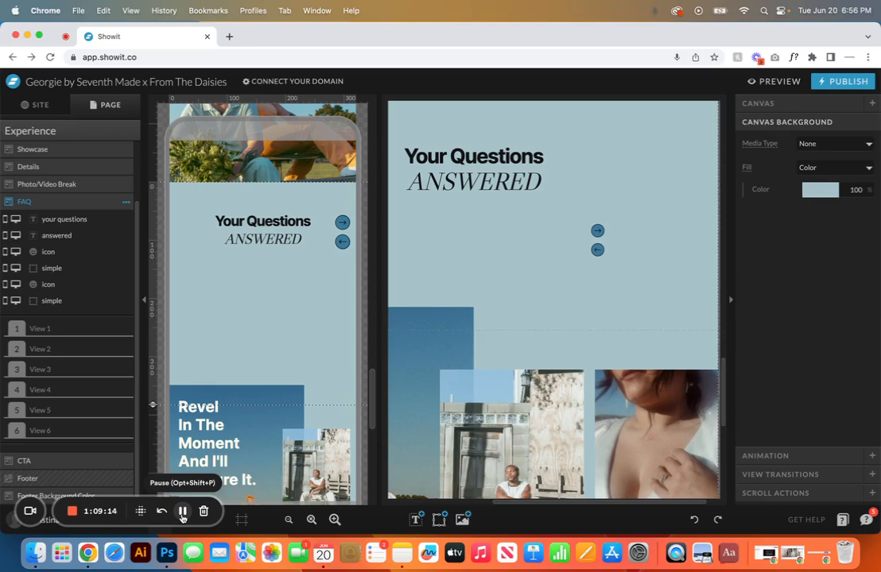
- Open the Contact page, show only its desktop layout, and go from the Header to the Contact Form canvas
{"action": "left_click", "coordinate": [36, 104]}
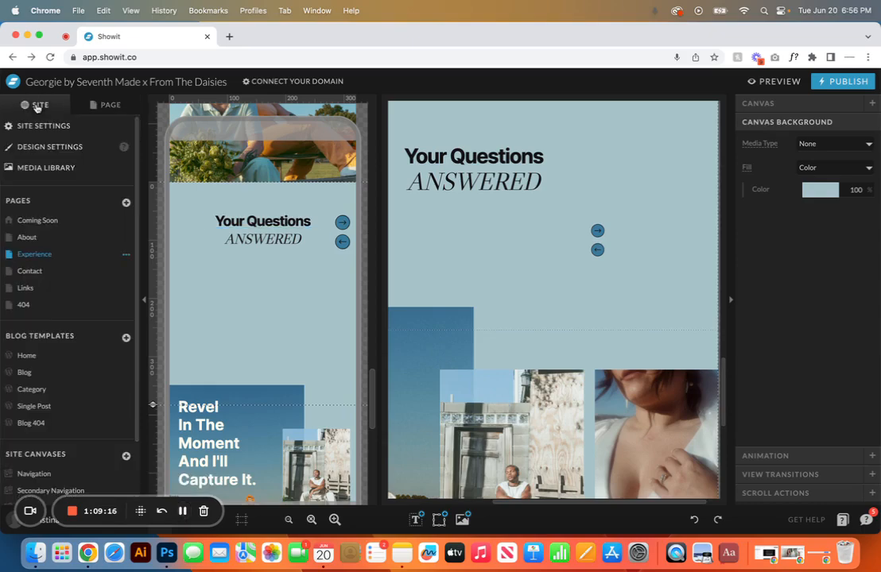
{"action": "left_click", "coordinate": [45, 272]}
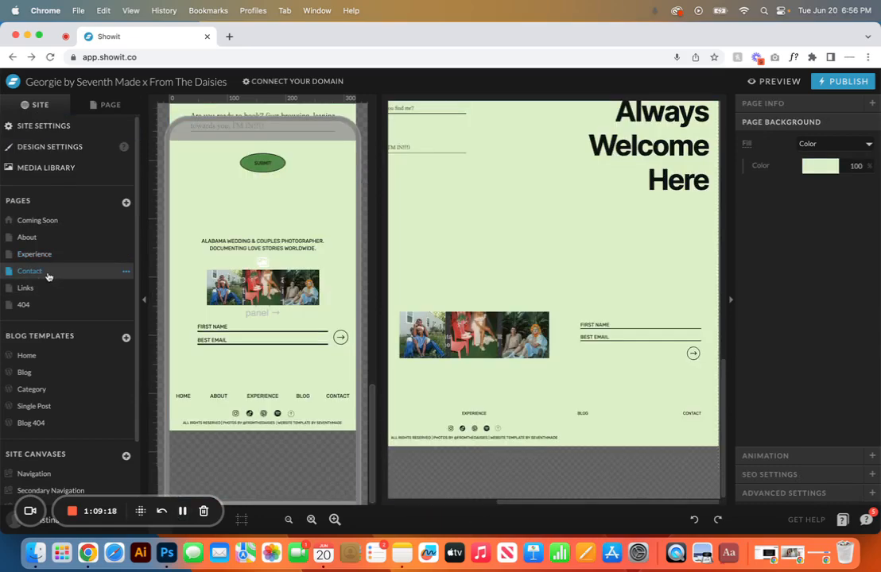
{"action": "left_click", "coordinate": [112, 105]}
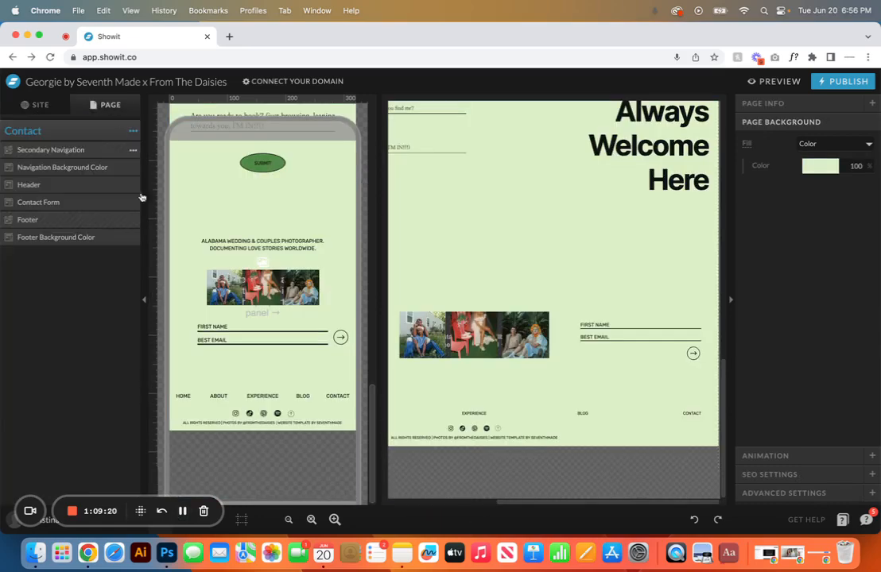
{"action": "left_click", "coordinate": [207, 529]}
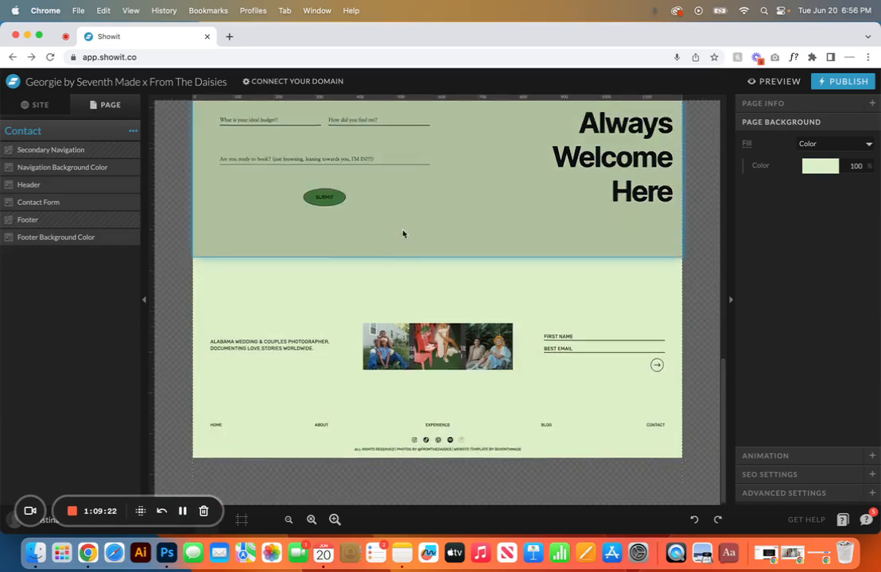
{"action": "scroll", "coordinate": [403, 232], "scroll_direction": "up", "scroll_amount": 5}
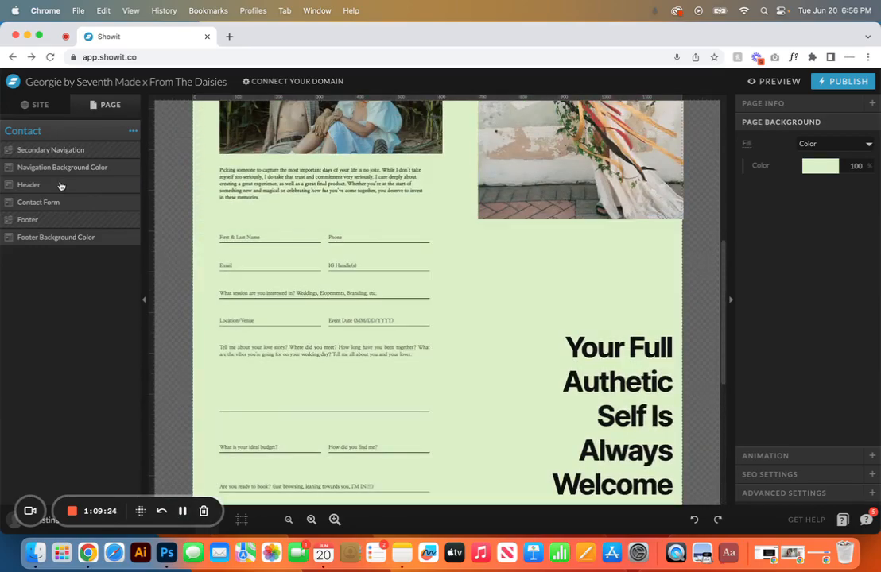
{"action": "left_click", "coordinate": [61, 185]}
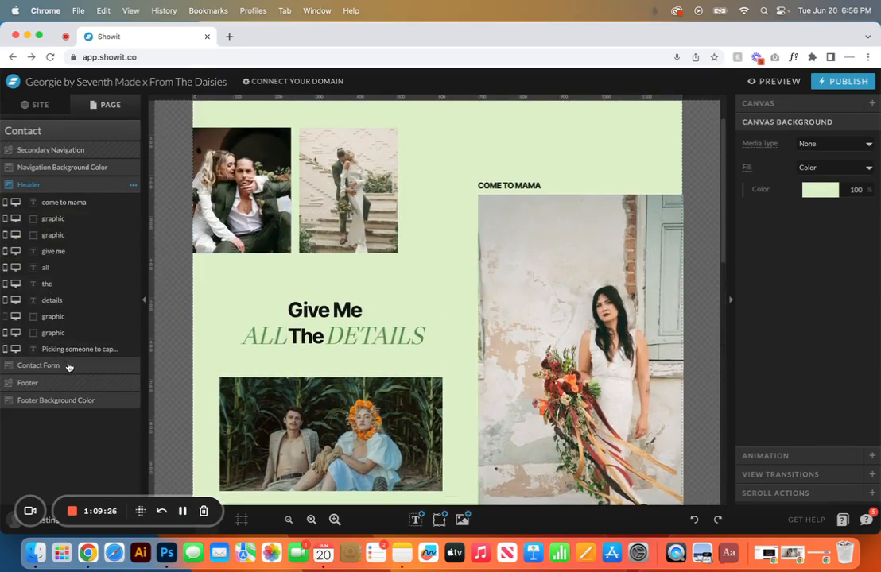
{"action": "left_click", "coordinate": [68, 366]}
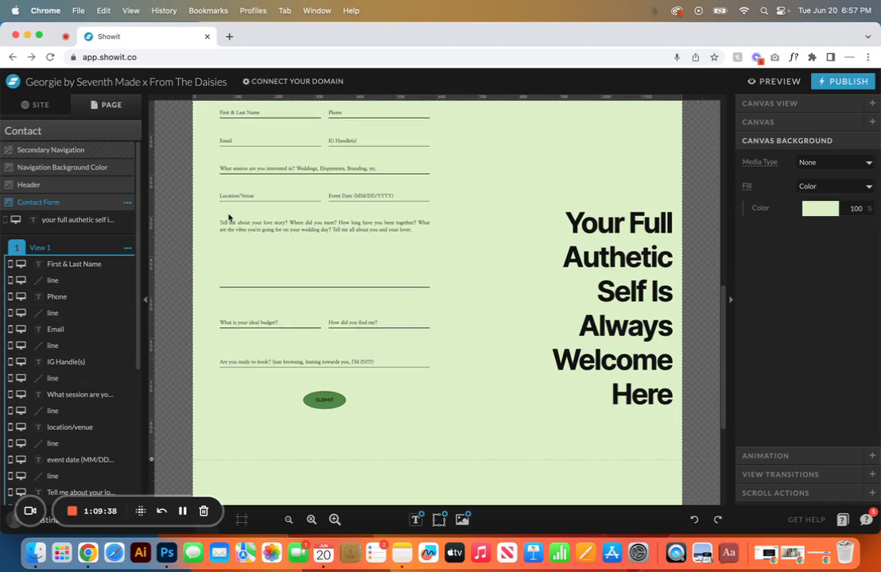
- Try color 2 and the Inter Bold font on the First & Last Name form field, and restore its original color and font
{"action": "scroll", "coordinate": [230, 159], "scroll_direction": "up", "scroll_amount": 2}
{"action": "left_click", "coordinate": [266, 159]}
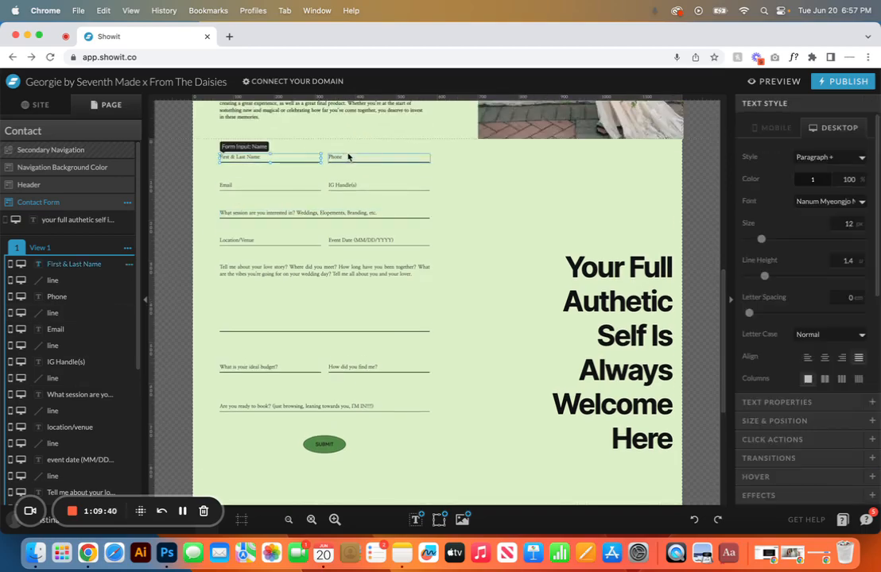
{"action": "left_click", "coordinate": [333, 156]}
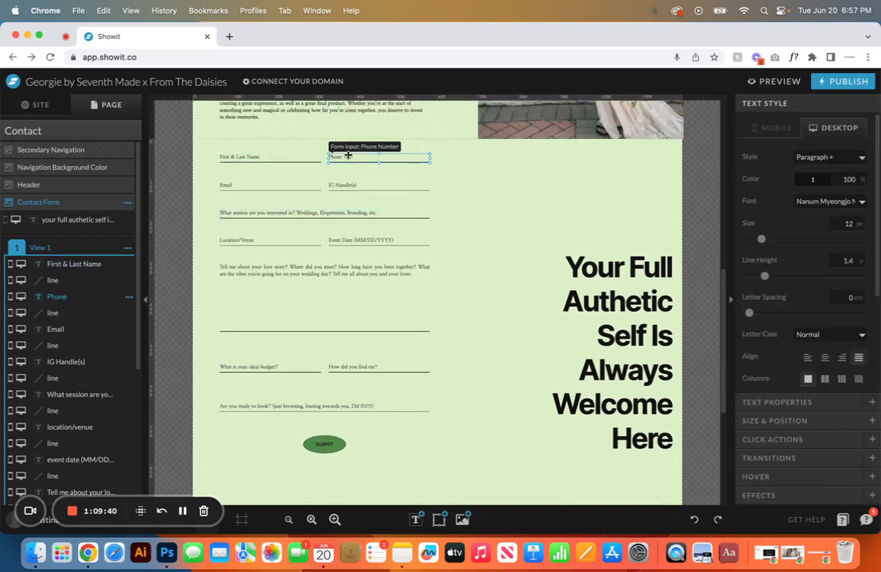
{"action": "left_click", "coordinate": [253, 156]}
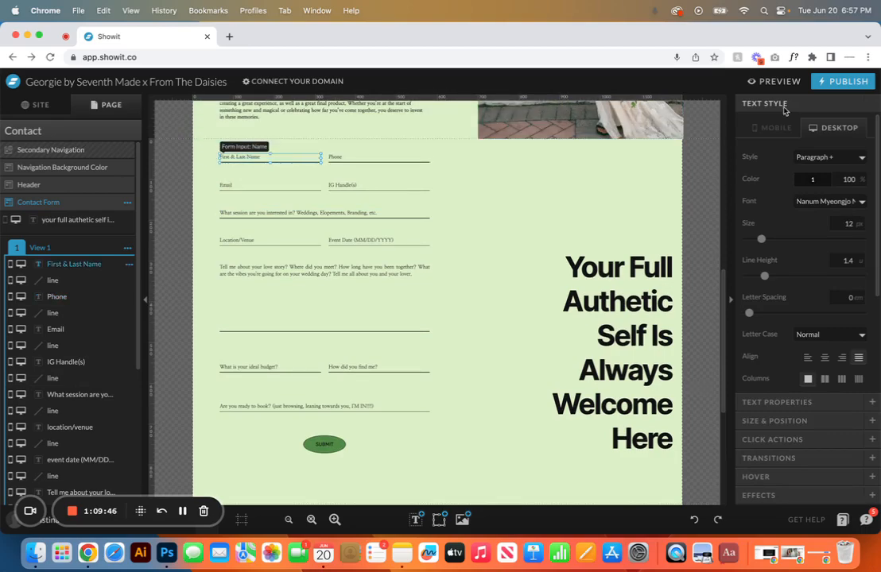
{"action": "left_click", "coordinate": [823, 180]}
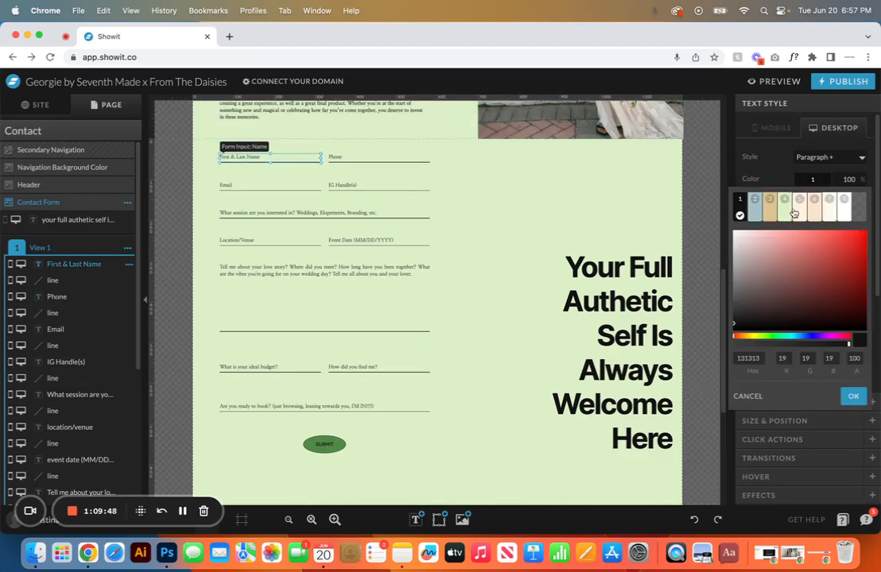
{"action": "left_click", "coordinate": [760, 209]}
{"action": "left_click", "coordinate": [812, 179]}
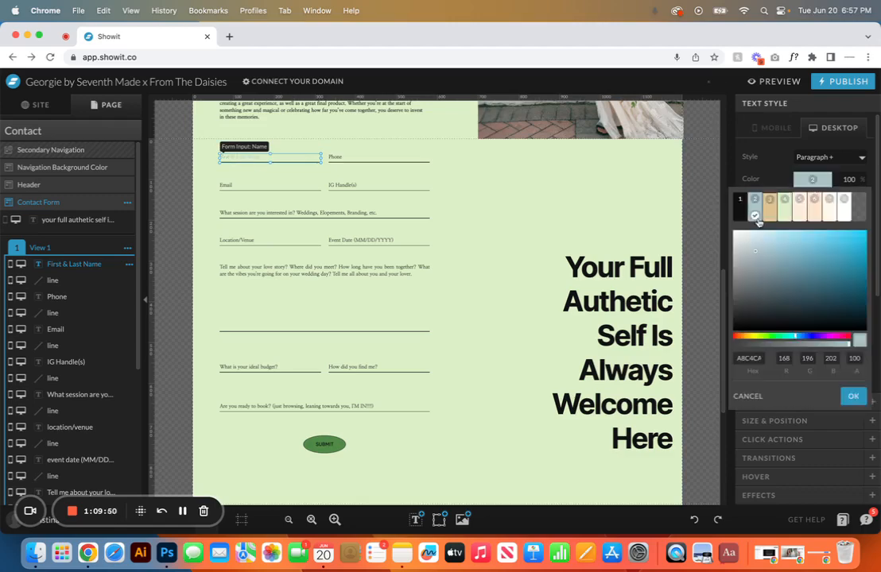
{"action": "left_click", "coordinate": [745, 205]}
{"action": "left_click", "coordinate": [834, 201]}
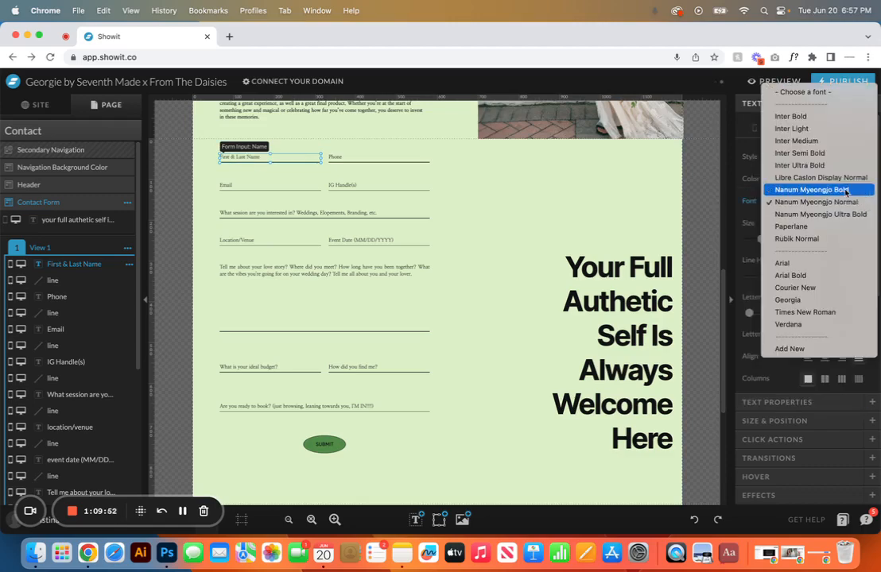
{"action": "left_click", "coordinate": [829, 117]}
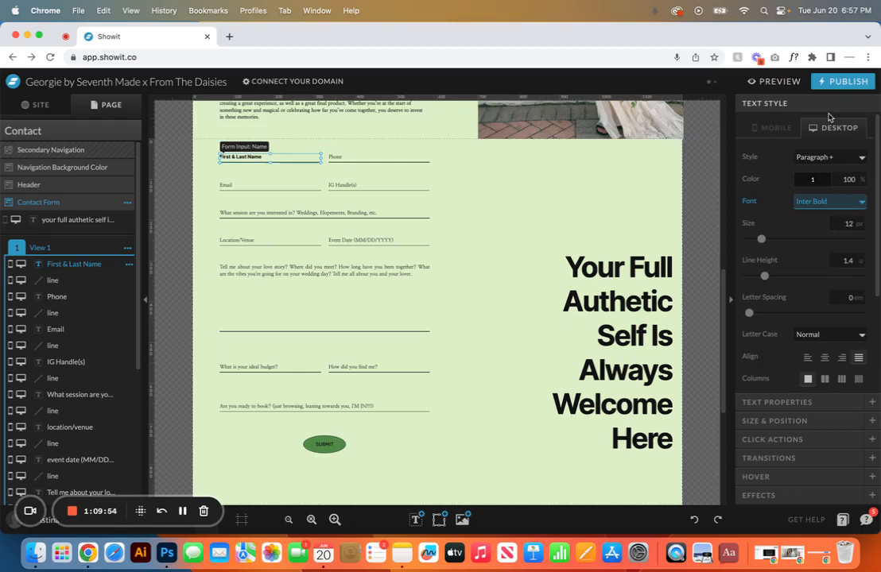
{"action": "left_click", "coordinate": [694, 520]}
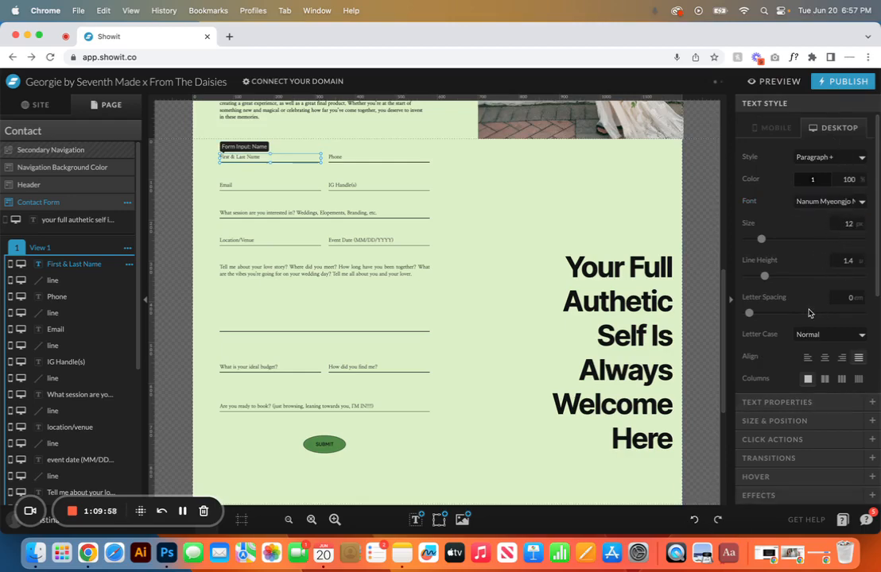
- Examine the First & Last Name field's text style, and the contact form properties and labels of the name, Phone and Email fields
{"action": "scroll", "coordinate": [809, 314], "scroll_direction": "down", "scroll_amount": 1}
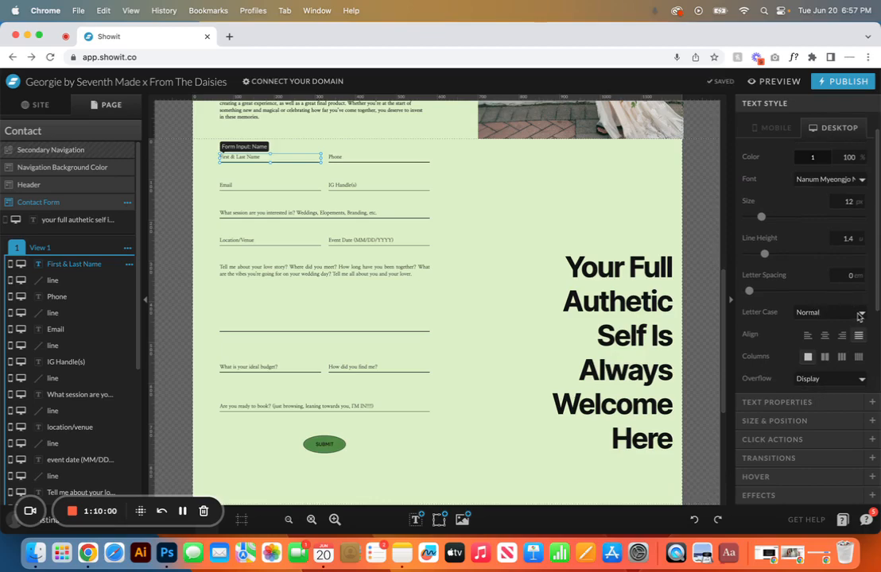
{"action": "scroll", "coordinate": [859, 316], "scroll_direction": "down", "scroll_amount": 2}
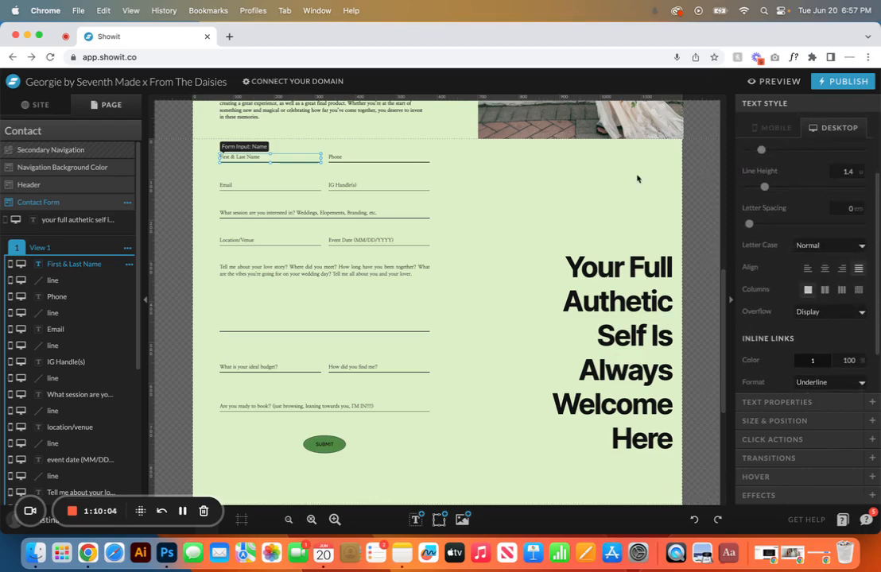
{"action": "left_click", "coordinate": [785, 402]}
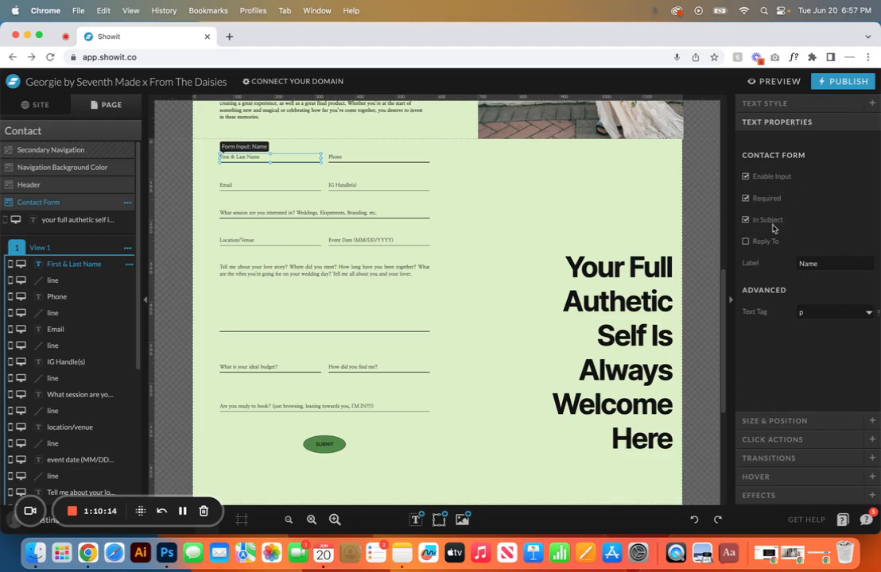
{"action": "left_click", "coordinate": [828, 263]}
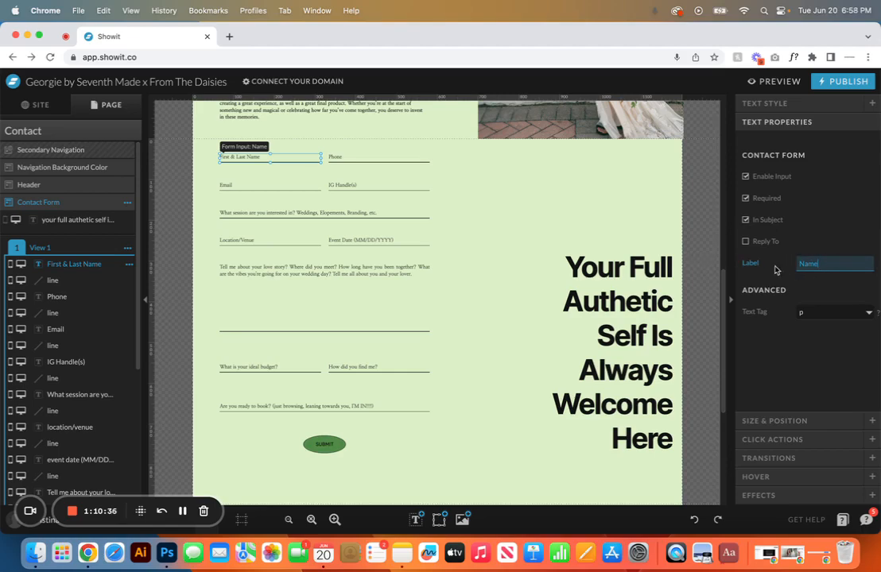
{"action": "left_click", "coordinate": [399, 157]}
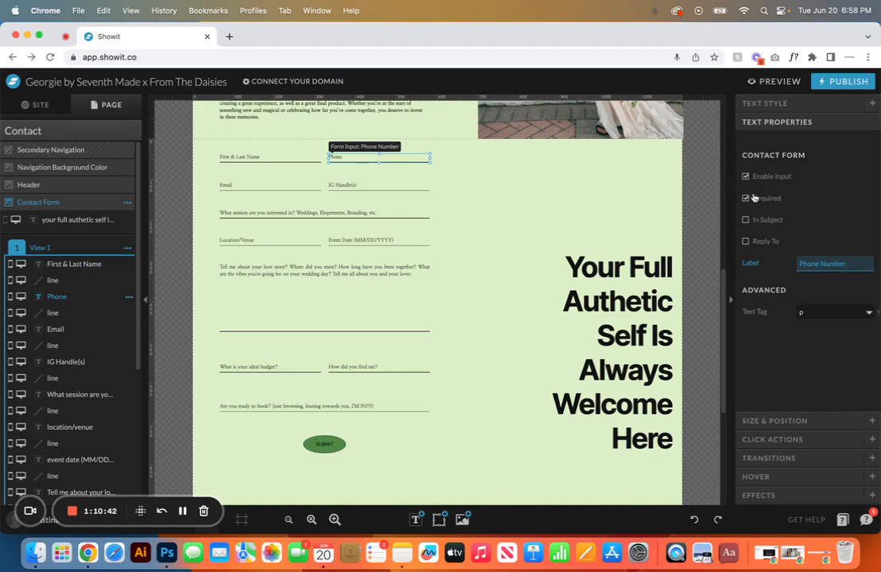
{"action": "left_click", "coordinate": [838, 251]}
{"action": "left_click", "coordinate": [256, 186]}
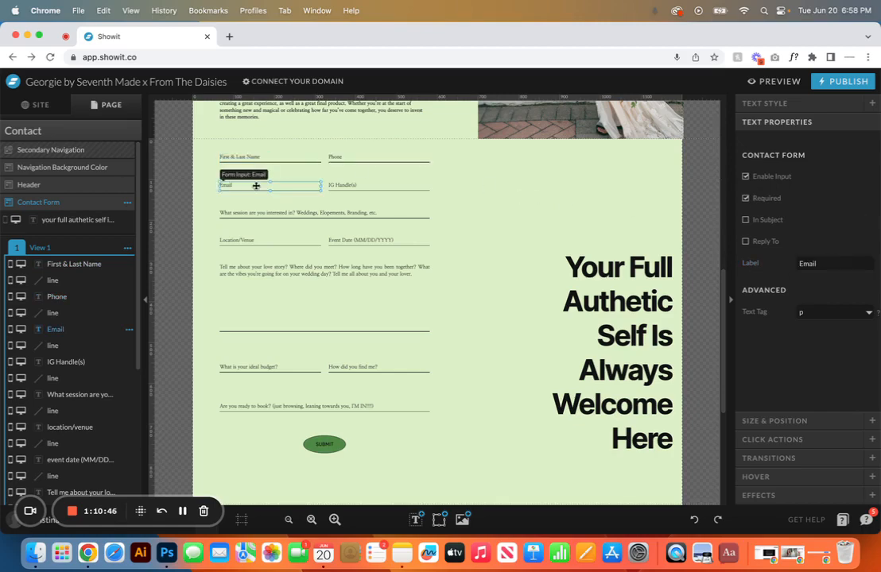
- Hide the ideal budget, "How did you find me?" and "Are you ready to book?" fields with their lines on mobile and desktop
{"action": "scroll", "coordinate": [93, 313], "scroll_direction": "down", "scroll_amount": 3}
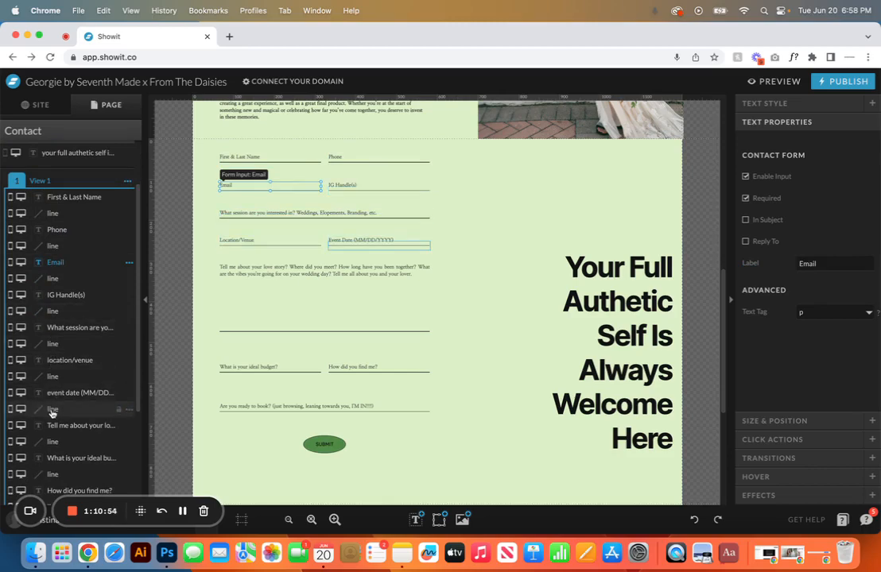
{"action": "scroll", "coordinate": [215, 353], "scroll_direction": "down", "scroll_amount": 3}
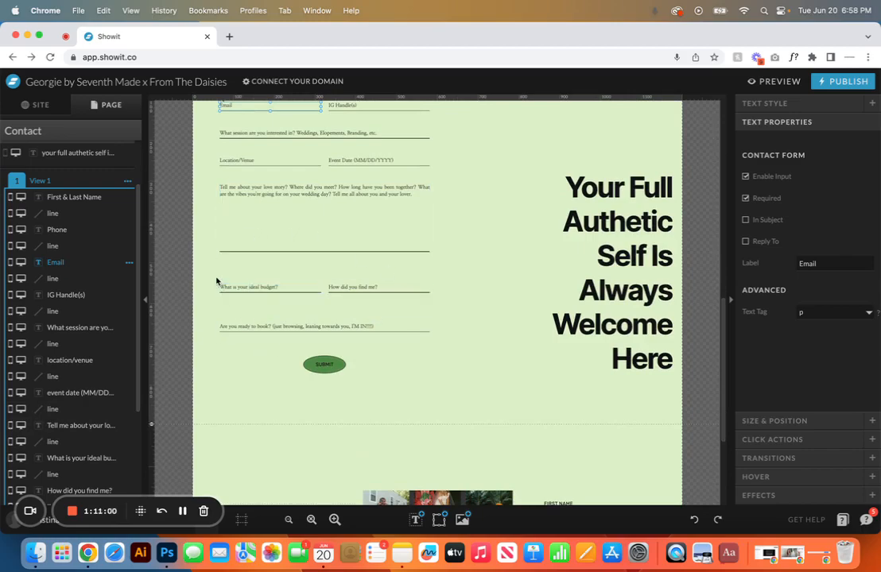
{"action": "left_click_drag", "start_coordinate": [216, 282], "coordinate": [377, 343]}
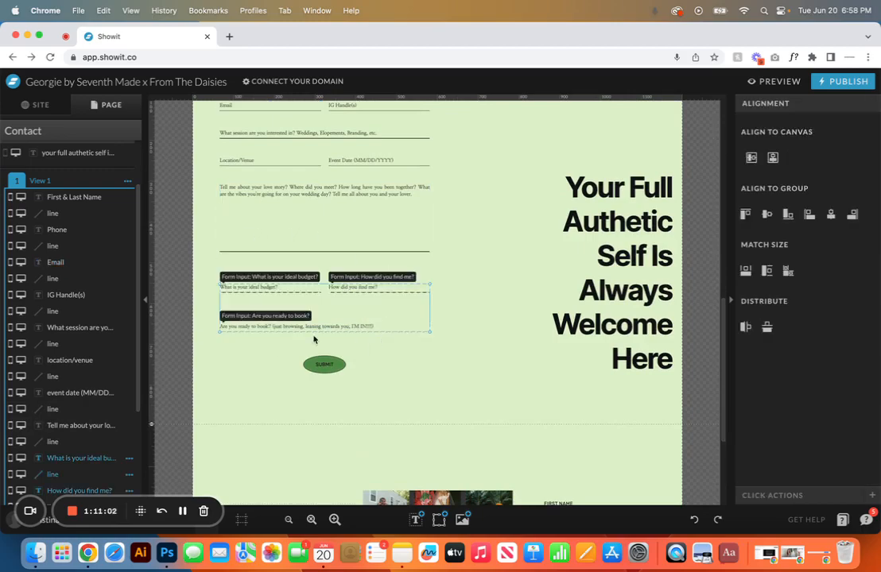
{"action": "scroll", "coordinate": [86, 334], "scroll_direction": "down", "scroll_amount": 3}
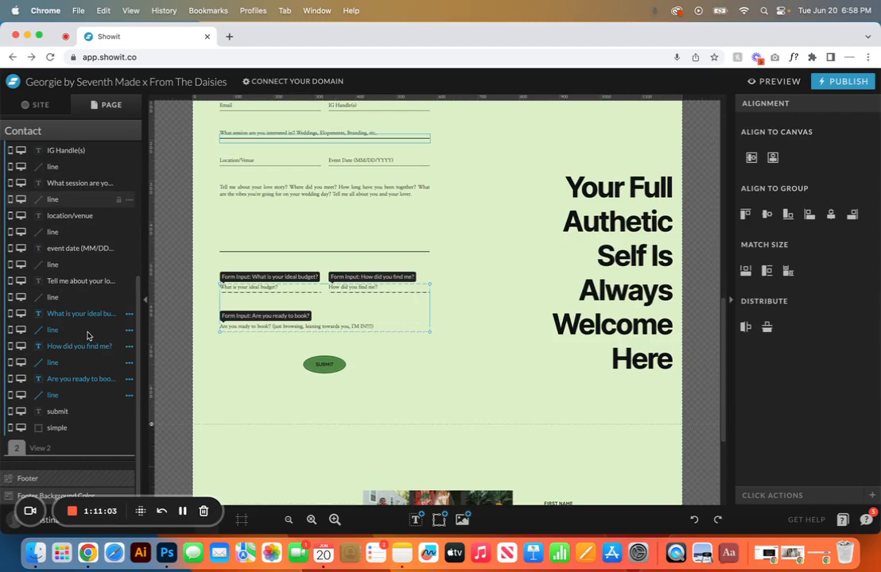
{"action": "left_click", "coordinate": [16, 314]}
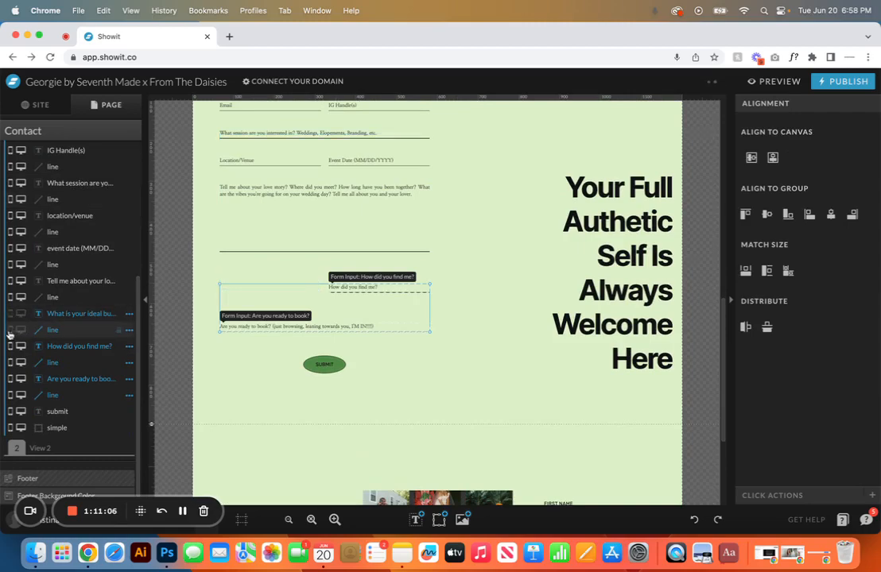
{"action": "left_click", "coordinate": [16, 347]}
{"action": "left_click", "coordinate": [16, 362]}
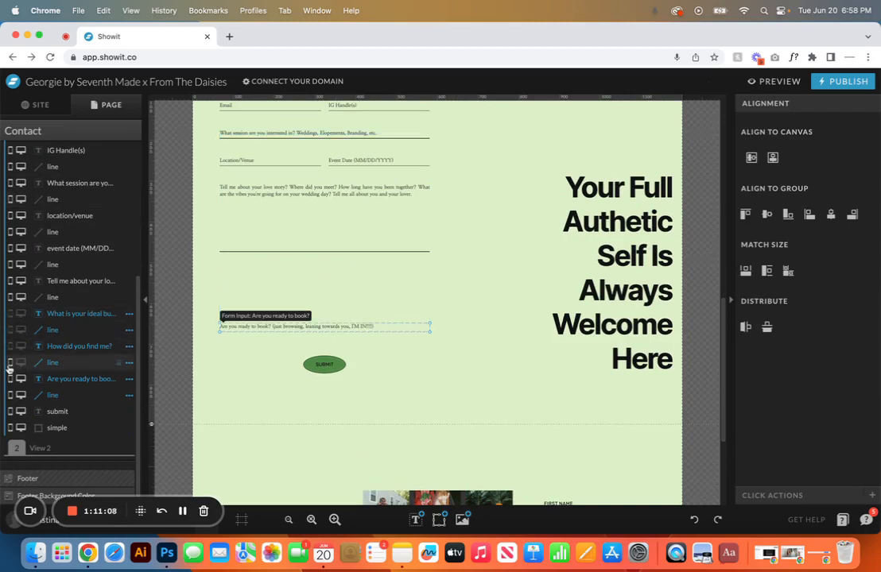
{"action": "left_click", "coordinate": [13, 379]}
{"action": "left_click", "coordinate": [17, 395]}
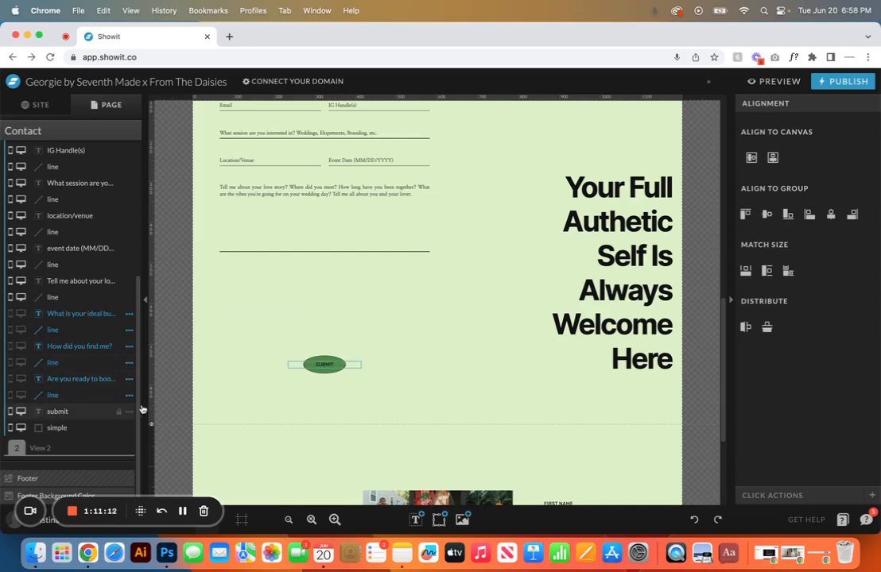
- Move the Submit button up beneath the love story field, and the "Your Full Authetic Self" heading up near the canvas's upper edge
{"action": "left_click_drag", "start_coordinate": [354, 399], "coordinate": [324, 299]}
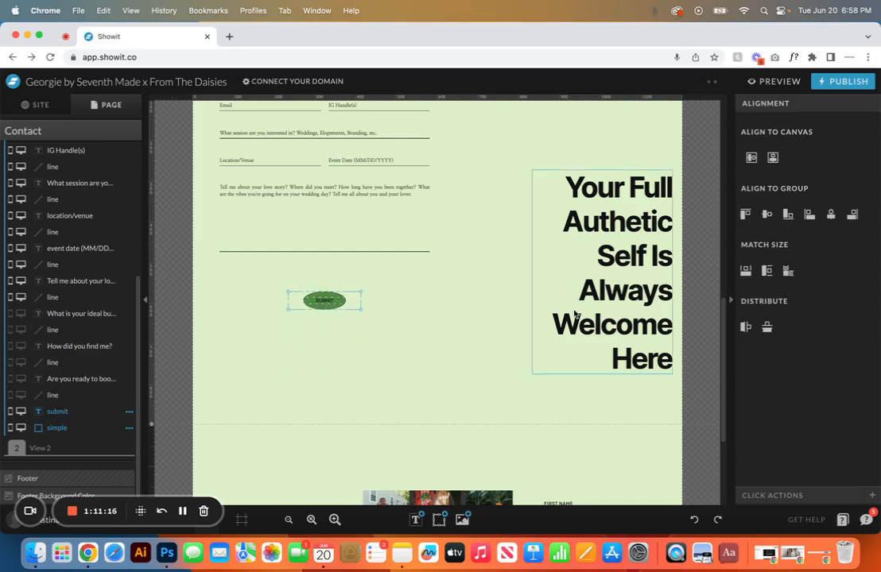
{"action": "left_click", "coordinate": [621, 303]}
{"action": "scroll", "coordinate": [622, 303], "scroll_direction": "up", "scroll_amount": 3}
{"action": "left_click_drag", "start_coordinate": [615, 344], "coordinate": [611, 269]}
- Shorten the Contact Form canvas's desktop height so it ends just below the Submit button
{"action": "left_click", "coordinate": [523, 430]}
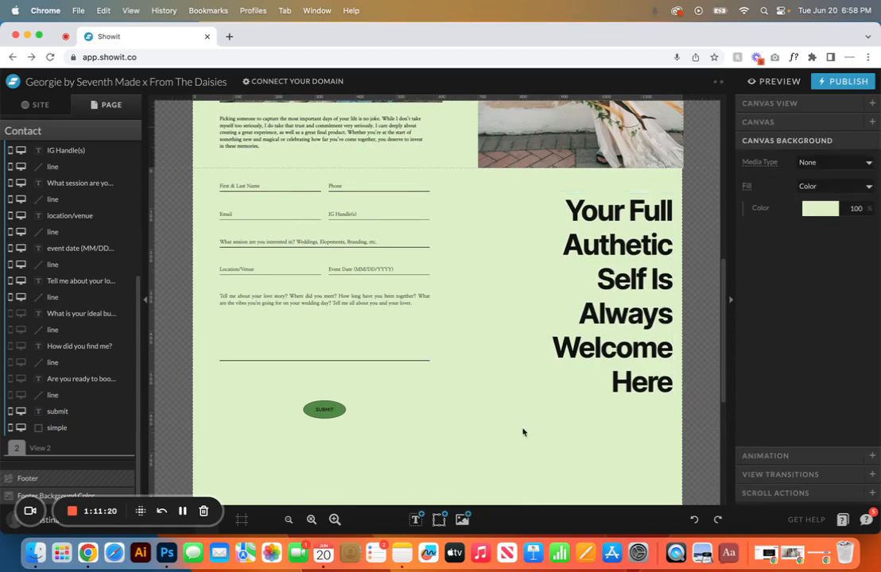
{"action": "scroll", "coordinate": [523, 432], "scroll_direction": "down", "scroll_amount": 4}
{"action": "left_click_drag", "start_coordinate": [151, 377], "coordinate": [152, 309]}
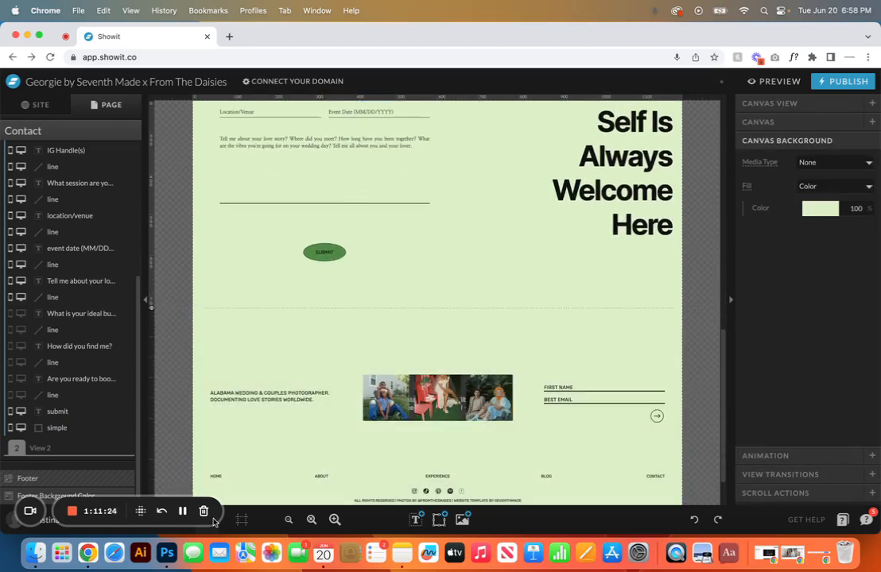
- Move the Submit button up beneath the love story field's line on mobile, and shorten the Contact Form canvas's mobile height to match
{"action": "left_click", "coordinate": [140, 461]}
{"action": "scroll", "coordinate": [326, 347], "scroll_direction": "down", "scroll_amount": 15}
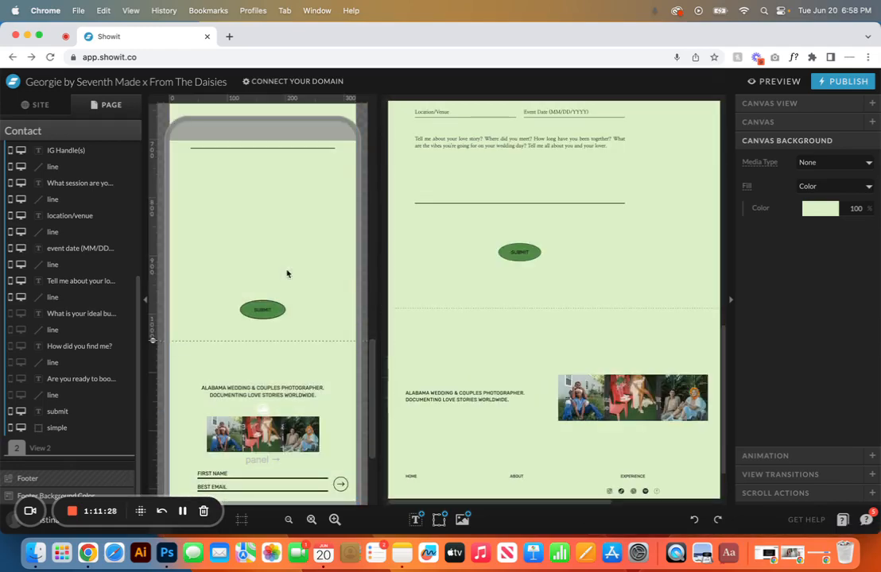
{"action": "left_click", "coordinate": [254, 307]}
{"action": "left_click_drag", "start_coordinate": [274, 308], "coordinate": [274, 190]}
{"action": "left_click_drag", "start_coordinate": [159, 345], "coordinate": [154, 244]}
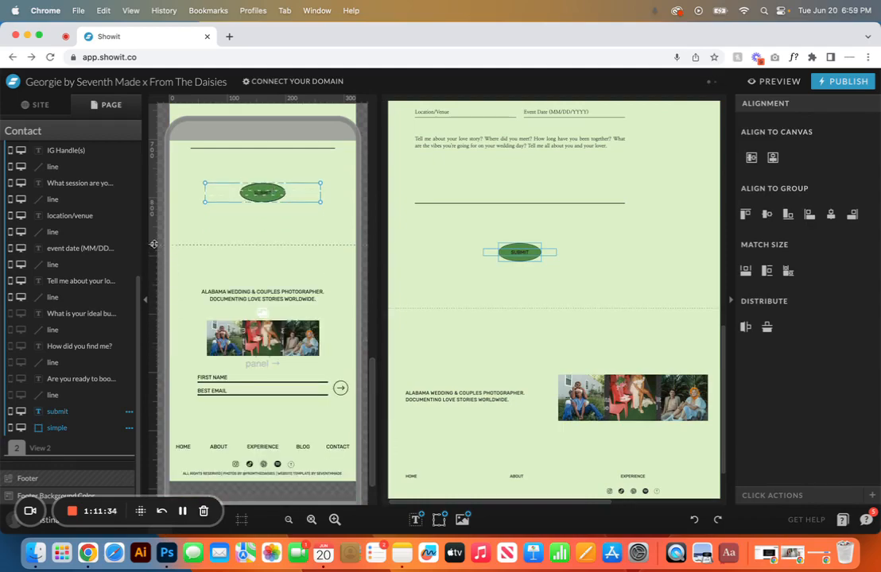
{"action": "left_click", "coordinate": [236, 237]}
{"action": "scroll", "coordinate": [236, 238], "scroll_direction": "up", "scroll_amount": 10}
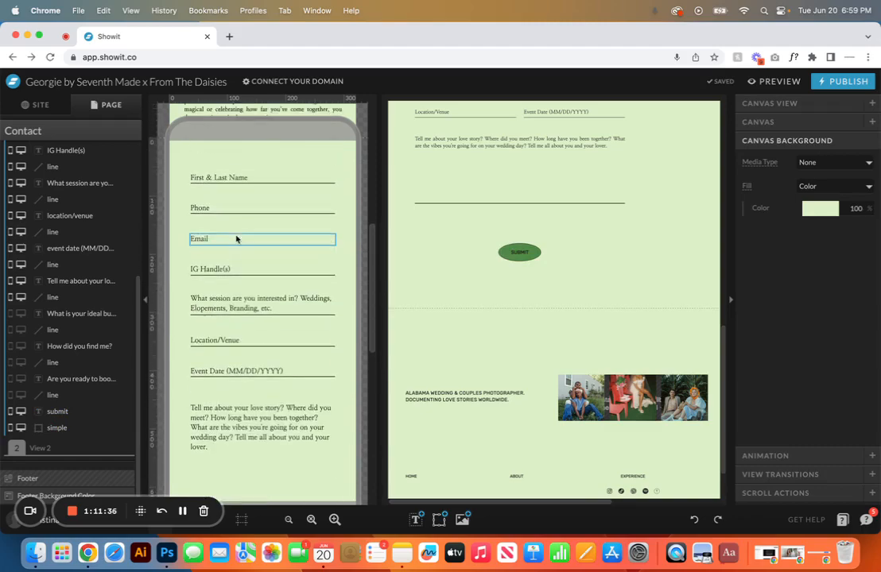
{"action": "scroll", "coordinate": [236, 238], "scroll_direction": "down", "scroll_amount": 5}
- Undo the form layout edits back through hiding the ideal budget, "How did you find me?" and "Are you ready to book?" fields
{"action": "left_click", "coordinate": [693, 520]}
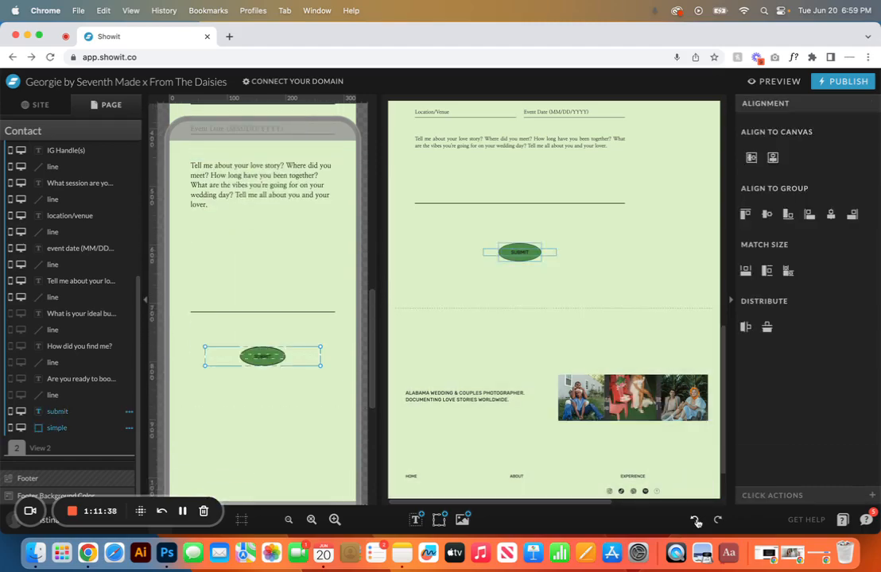
{"action": "left_click", "coordinate": [694, 520]}
{"action": "left_click", "coordinate": [694, 520]}
{"action": "left_click", "coordinate": [693, 520]}
{"action": "left_click", "coordinate": [694, 520]}
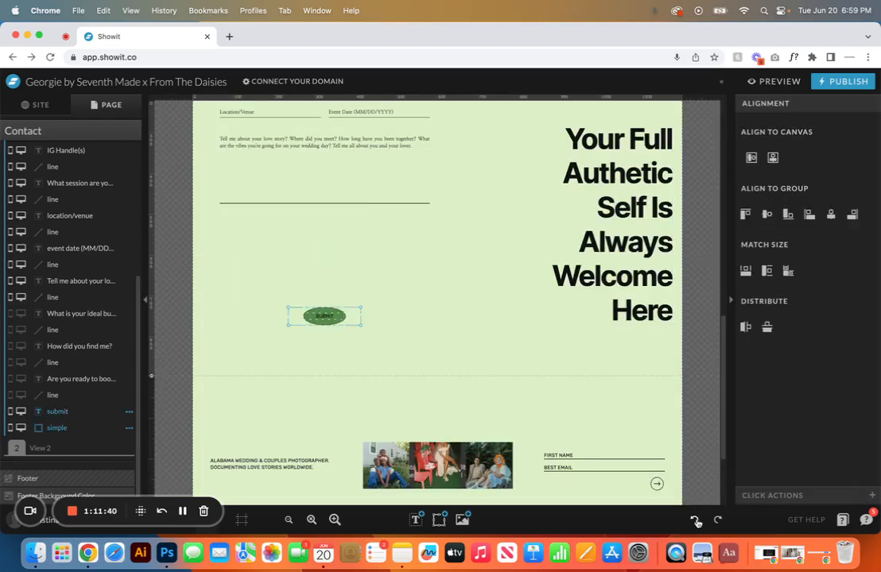
{"action": "left_click", "coordinate": [694, 520]}
{"action": "left_click", "coordinate": [694, 520]}
{"action": "left_click", "coordinate": [694, 519]}
{"action": "left_click", "coordinate": [693, 520]}
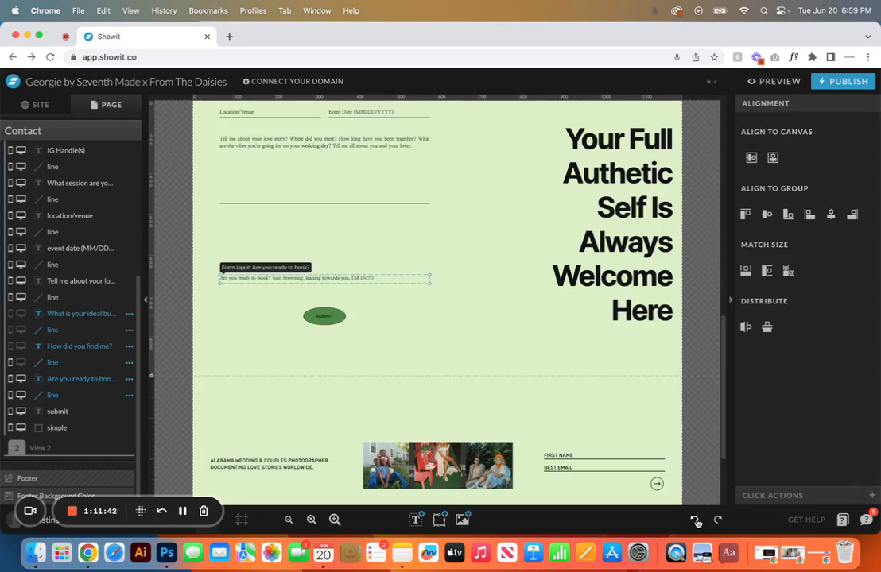
{"action": "left_click", "coordinate": [694, 520]}
{"action": "left_click", "coordinate": [694, 520]}
{"action": "left_click", "coordinate": [694, 520]}
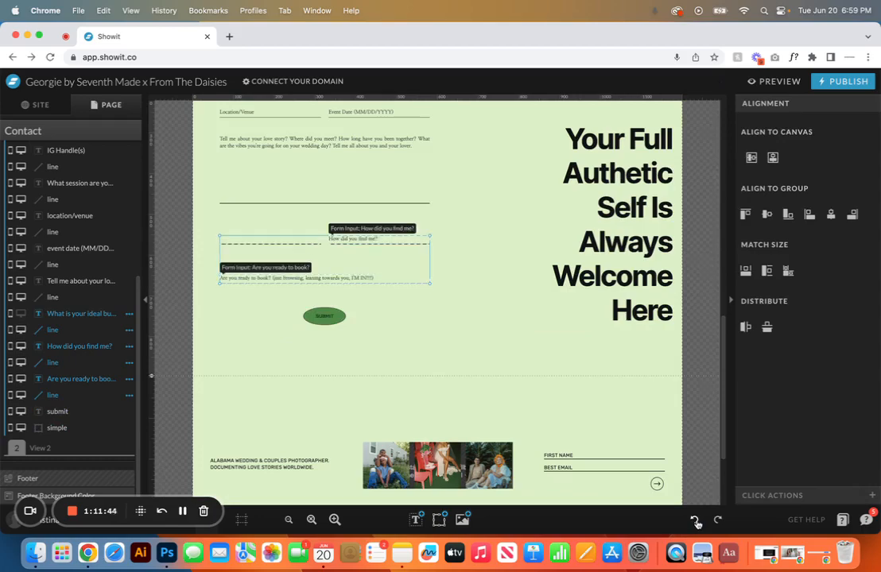
{"action": "left_click", "coordinate": [694, 520]}
- Move the desktop Submit button down and lengthen the Contact Form canvas's desktop height to make room for another field
{"action": "left_click", "coordinate": [435, 336]}
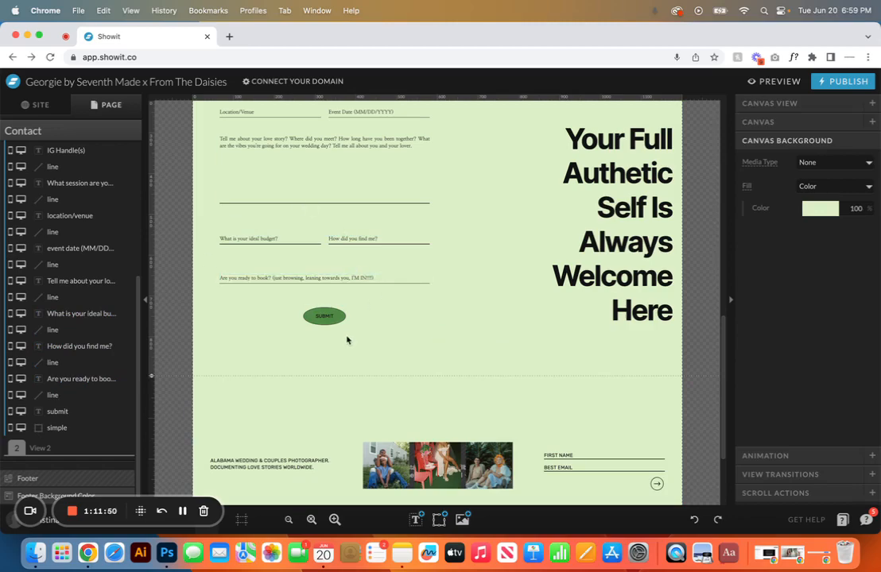
{"action": "left_click_drag", "start_coordinate": [347, 340], "coordinate": [321, 361]}
{"action": "left_click_drag", "start_coordinate": [153, 375], "coordinate": [151, 426]}
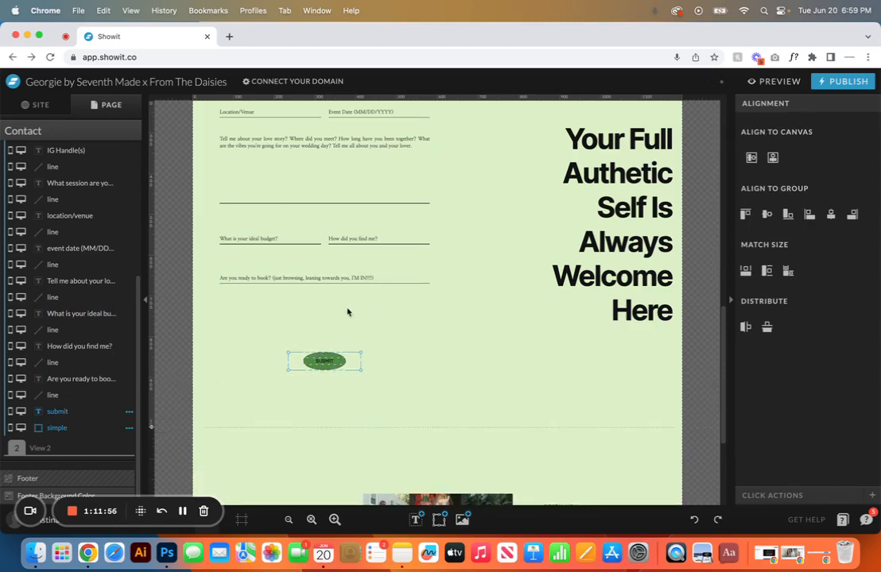
- Try duplicating the "Are you ready to book?" field with its line directly beneath the original on desktop, and undo the copy
{"action": "left_click", "coordinate": [316, 276]}
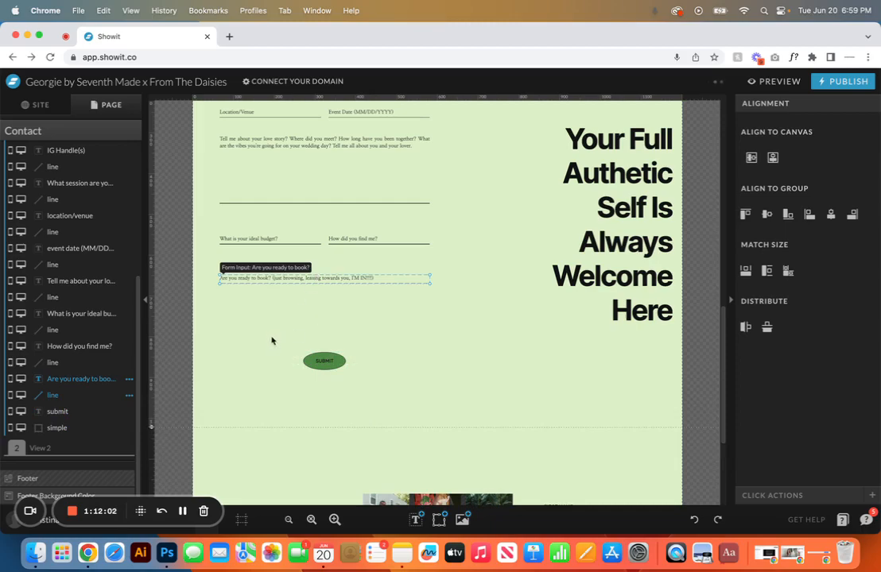
{"action": "left_click", "coordinate": [288, 320]}
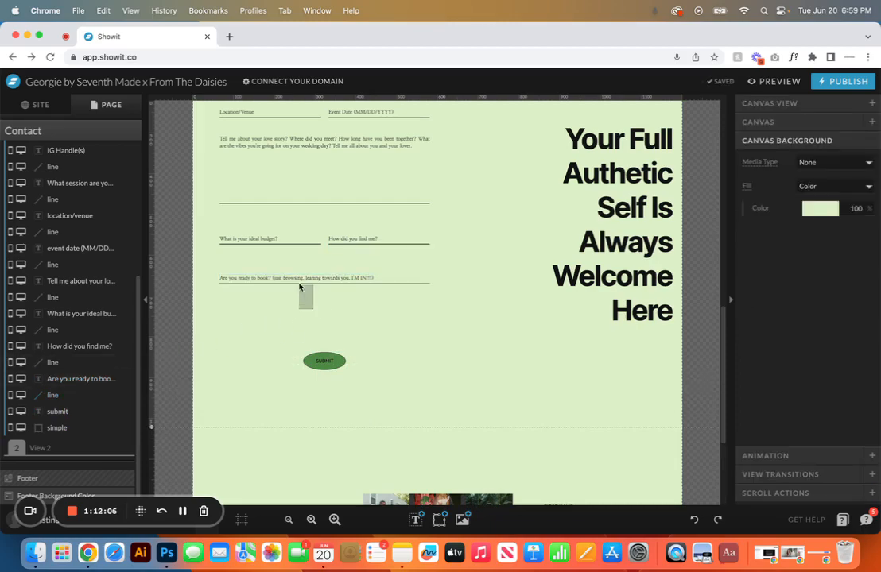
{"action": "left_click", "coordinate": [296, 280]}
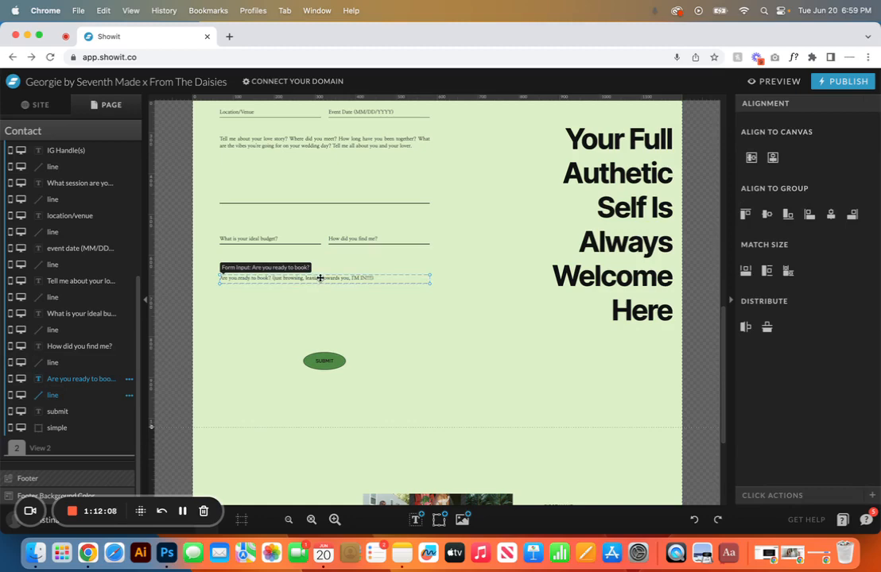
{"action": "left_click_drag", "start_coordinate": [320, 278], "coordinate": [320, 303]}
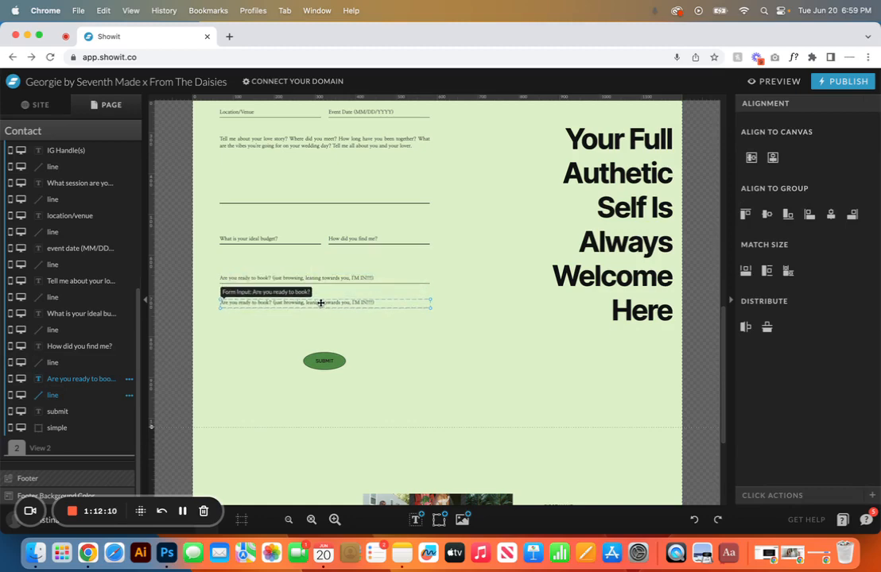
{"action": "left_click", "coordinate": [287, 342]}
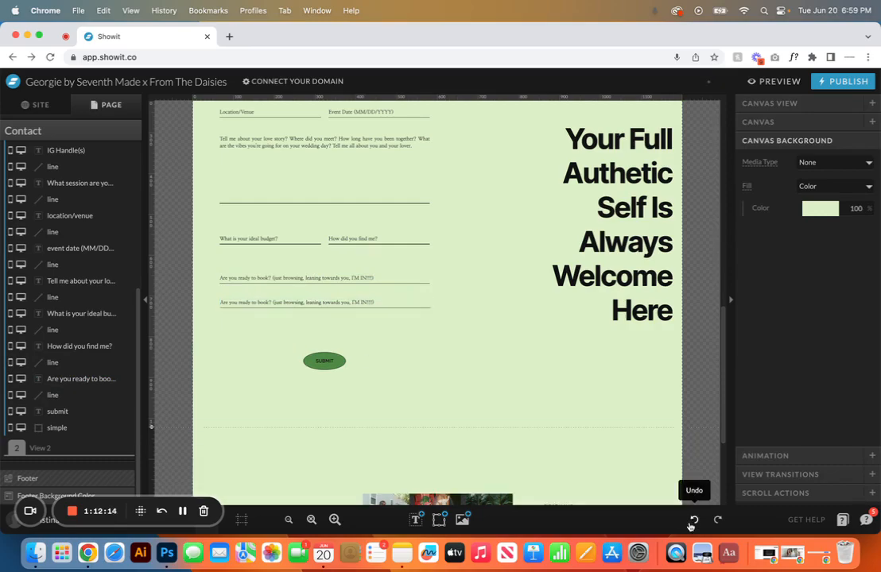
{"action": "left_click", "coordinate": [693, 518]}
{"action": "left_click", "coordinate": [304, 291]}
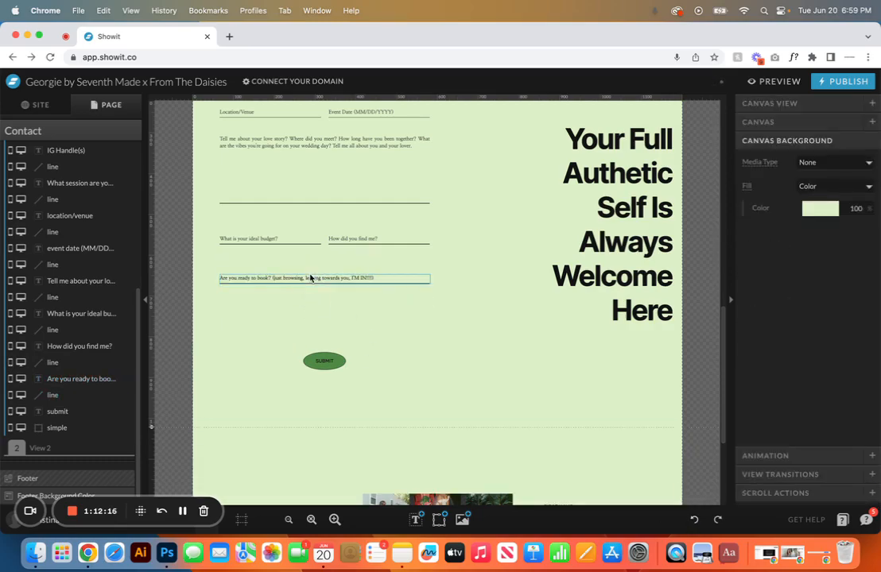
- Try copying and pasting only the "Are you ready to book?" field within View 1, and undo the paste
{"action": "left_click", "coordinate": [311, 279]}
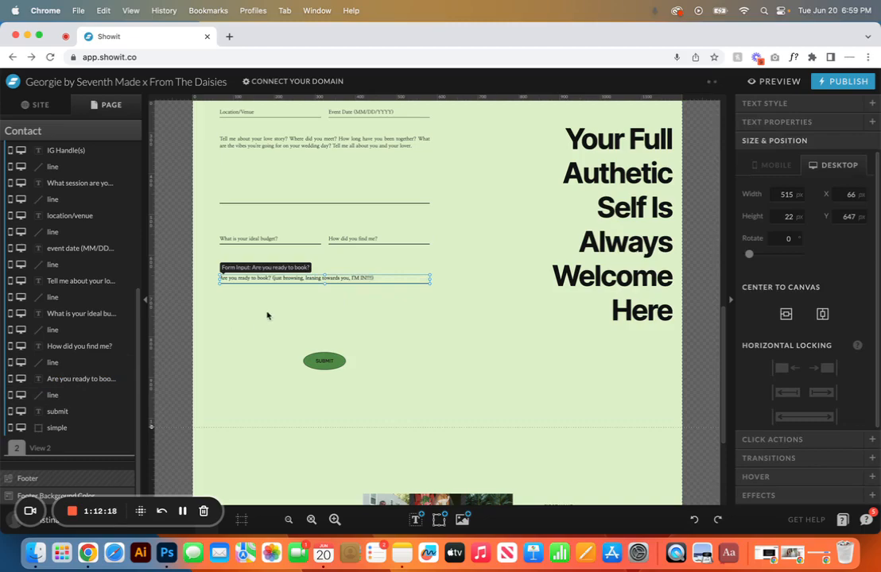
{"action": "scroll", "coordinate": [267, 316], "scroll_direction": "up", "scroll_amount": 3}
{"action": "scroll", "coordinate": [111, 281], "scroll_direction": "up", "scroll_amount": 3}
{"action": "scroll", "coordinate": [243, 339], "scroll_direction": "down", "scroll_amount": 3}
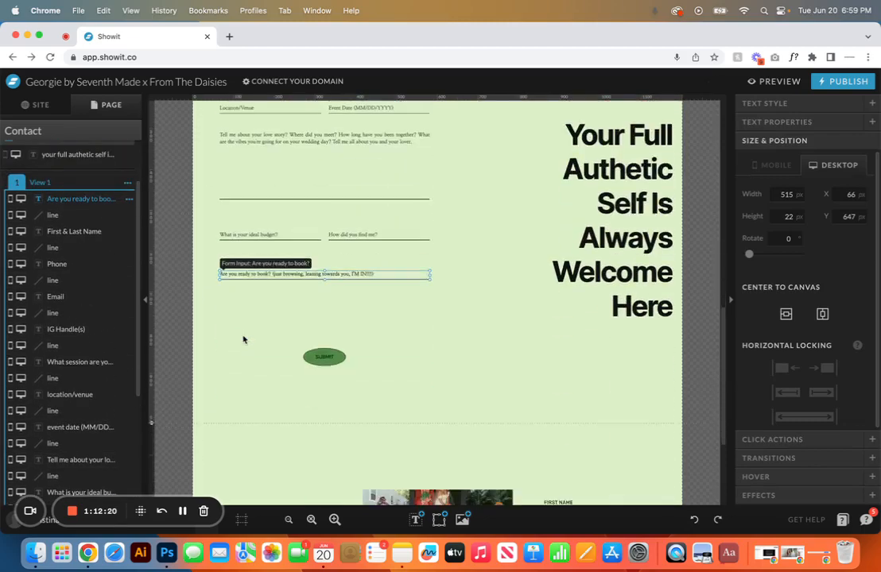
{"action": "scroll", "coordinate": [243, 339], "scroll_direction": "down", "scroll_amount": 1}
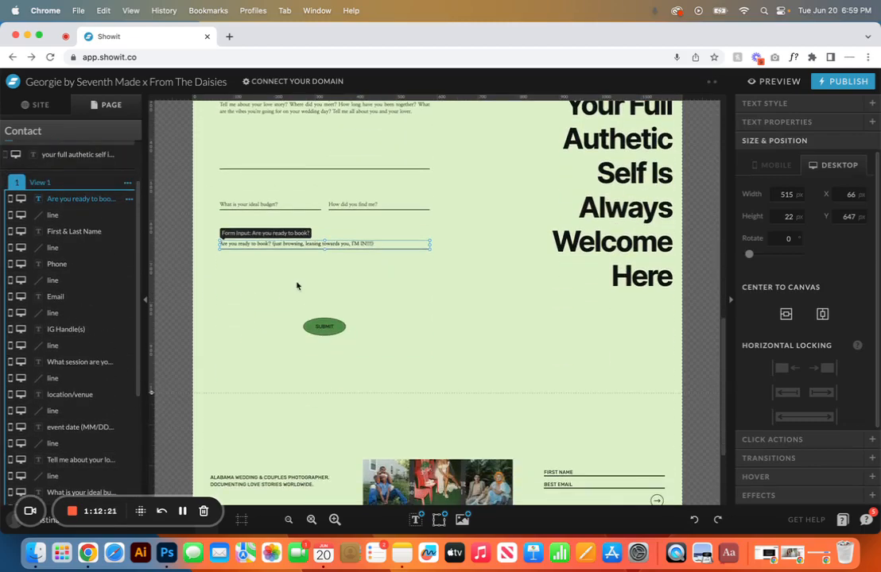
{"action": "left_click", "coordinate": [693, 520]}
{"action": "left_click", "coordinate": [249, 329]}
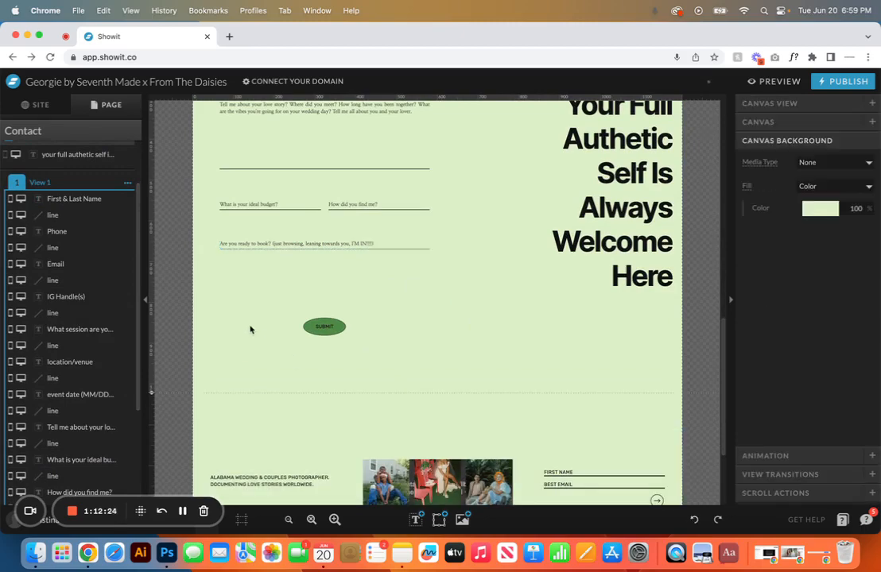
- Duplicate the "Are you ready to book?" field and place the copy between the original field and the Submit button on desktop
{"action": "left_click", "coordinate": [270, 244]}
{"action": "scroll", "coordinate": [71, 309], "scroll_direction": "down", "scroll_amount": 4}
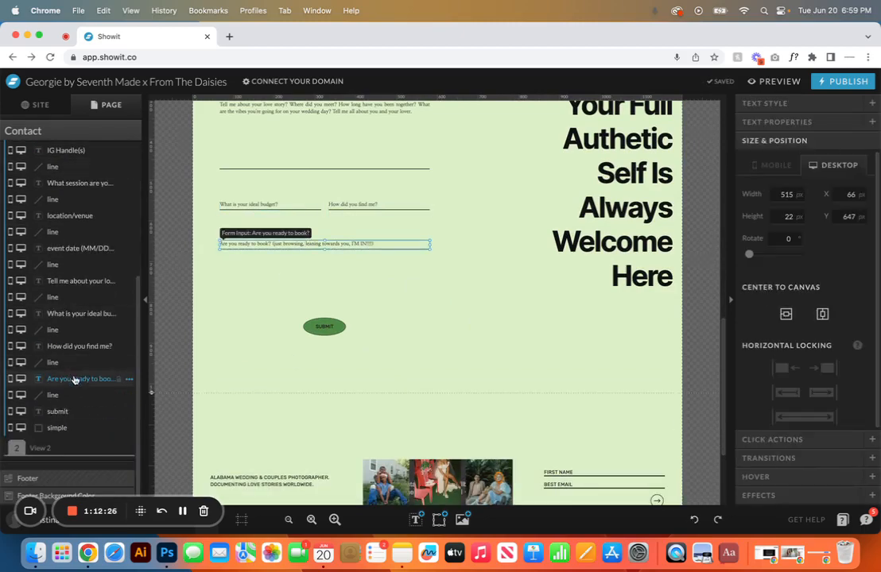
{"action": "left_click", "coordinate": [129, 379]}
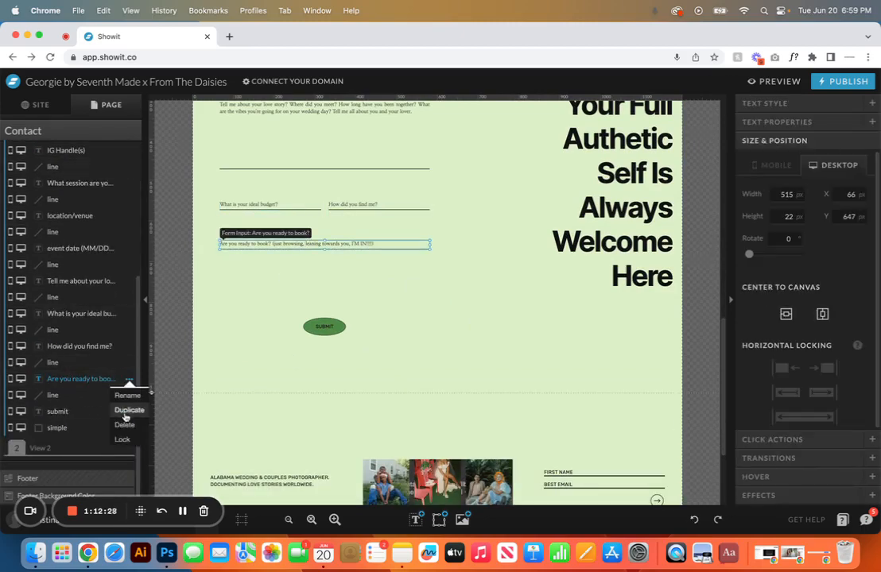
{"action": "left_click", "coordinate": [128, 410]}
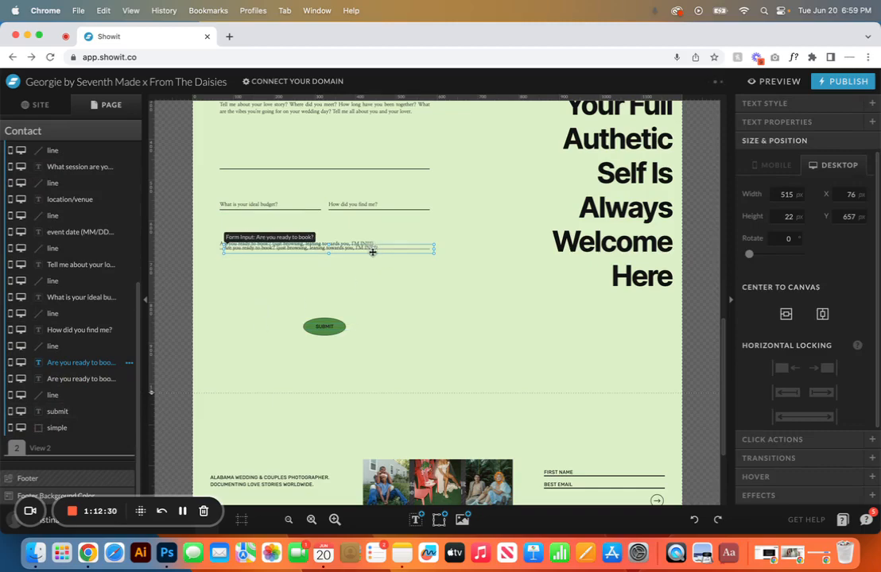
{"action": "left_click_drag", "start_coordinate": [372, 251], "coordinate": [373, 279]}
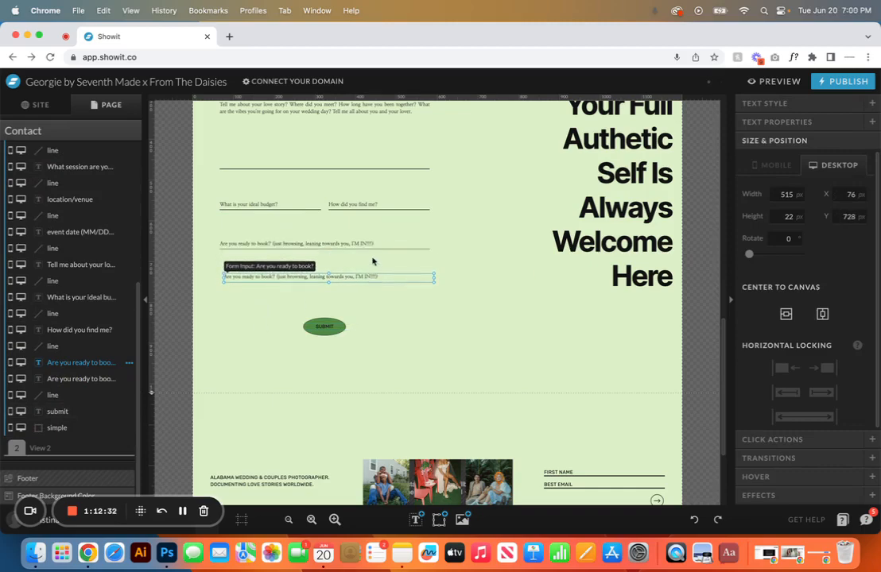
- Duplicate the line under the "Are you ready to book?" field and place the copy beneath the duplicated field
{"action": "left_click", "coordinate": [369, 247]}
{"action": "left_click", "coordinate": [370, 250]}
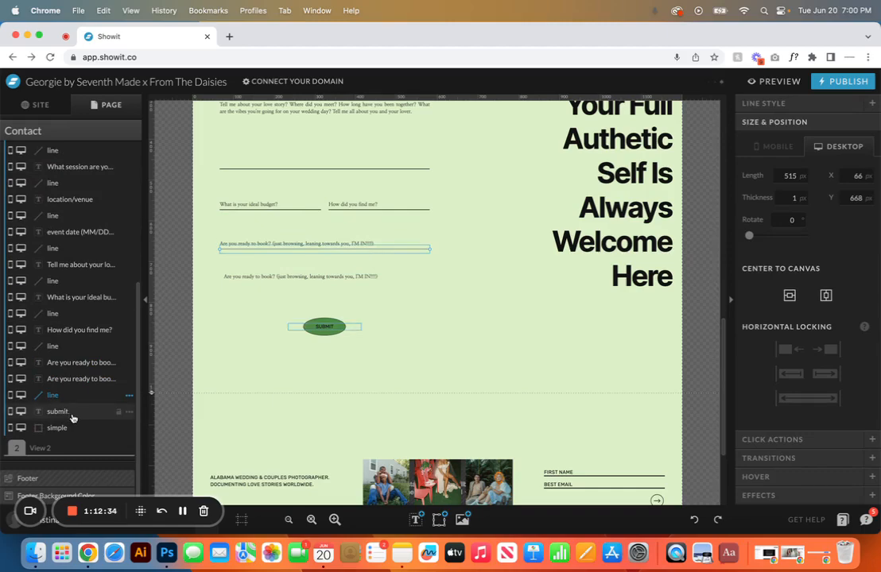
{"action": "left_click", "coordinate": [128, 395]}
{"action": "left_click", "coordinate": [128, 424]}
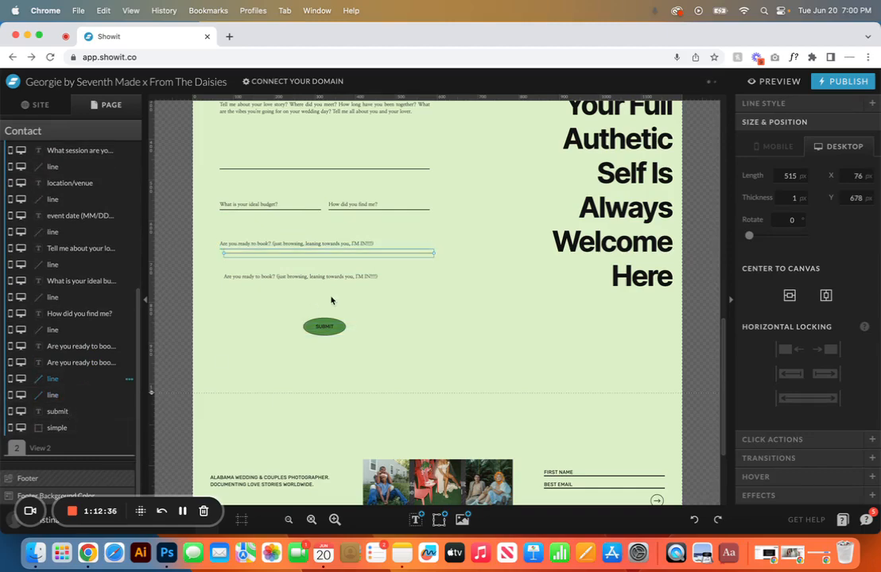
{"action": "left_click_drag", "start_coordinate": [321, 255], "coordinate": [321, 284]}
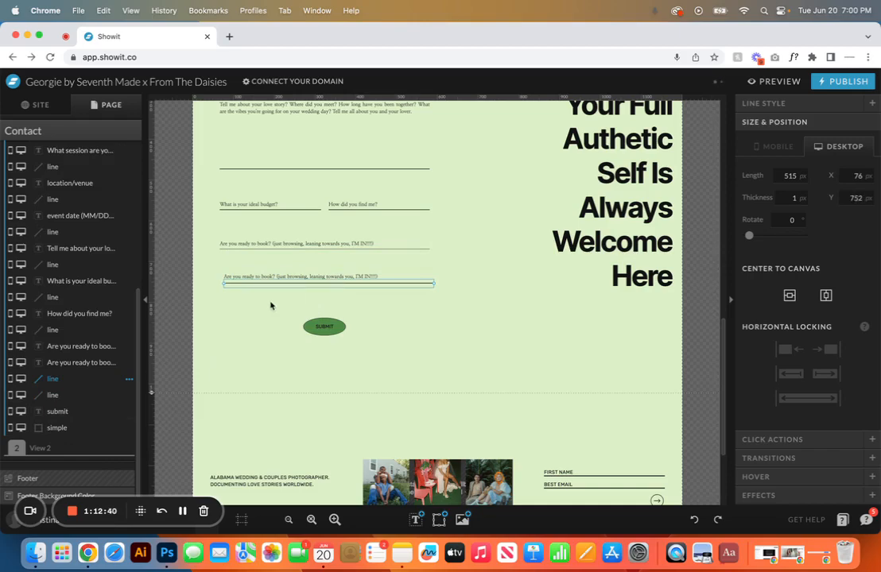
- Reorder the duplicated field and line to follow the original pair in View 1, and align both pairs to their left edge
{"action": "left_click", "coordinate": [266, 279], "text": "shift"}
{"action": "left_click_drag", "start_coordinate": [101, 347], "coordinate": [88, 401]}
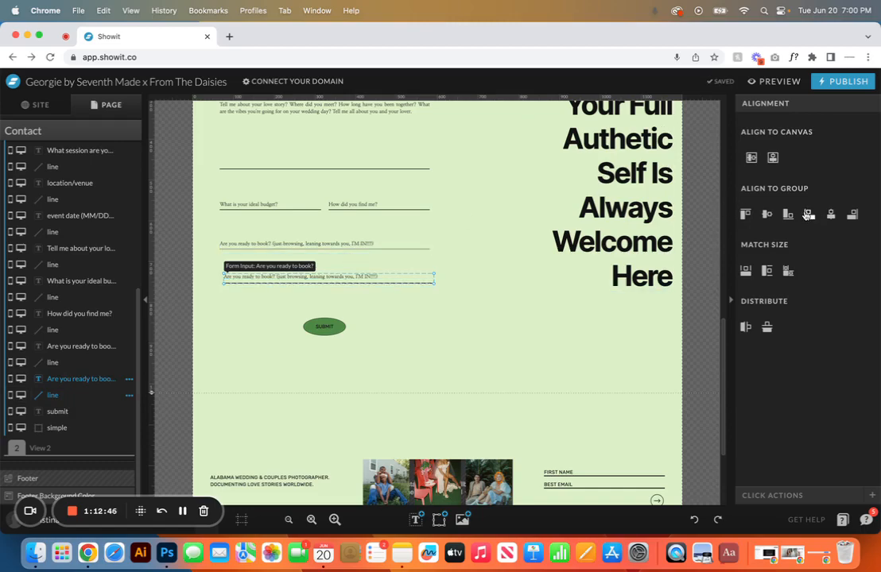
{"action": "left_click", "coordinate": [277, 244], "text": "shift"}
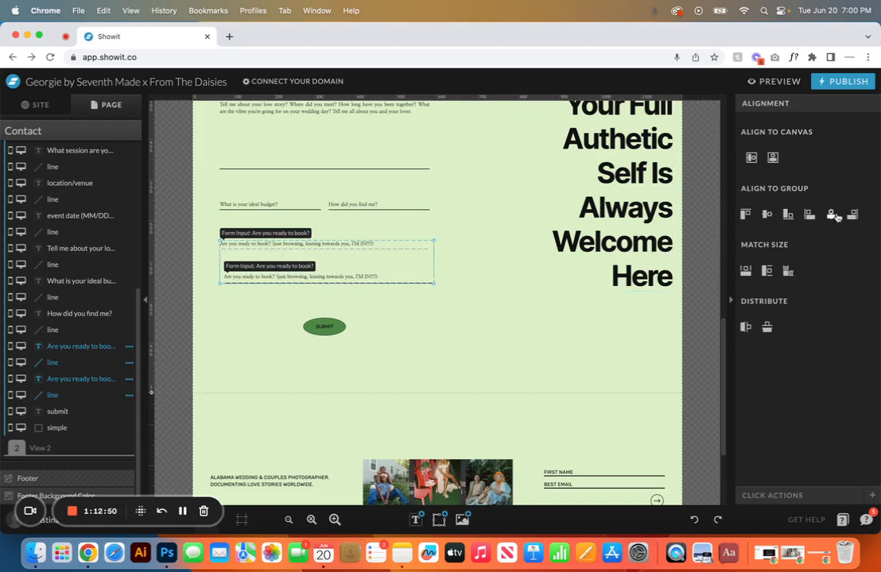
{"action": "left_click", "coordinate": [809, 215]}
{"action": "left_click", "coordinate": [275, 314]}
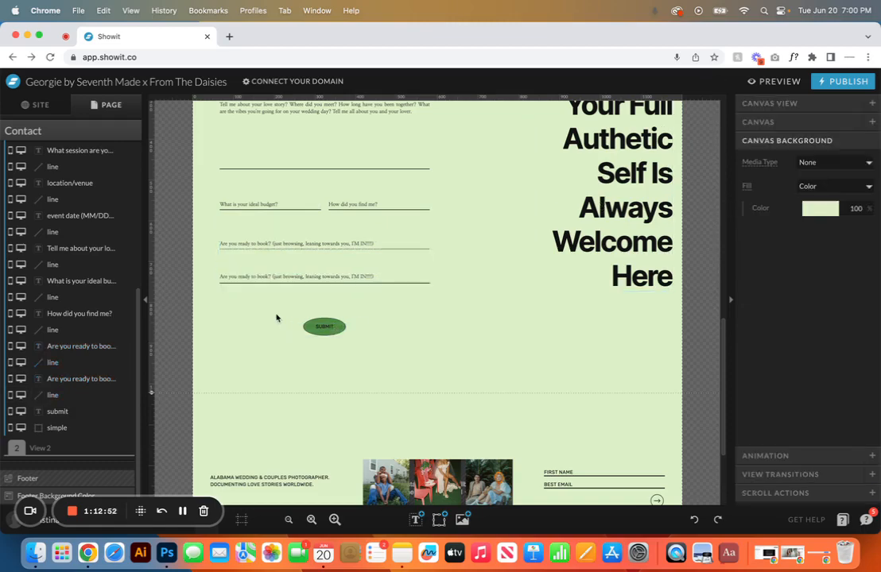
- Bring the duplicated line closer to its field's text, and move the duplicated pair slightly up toward the original field
{"action": "left_click", "coordinate": [276, 283]}
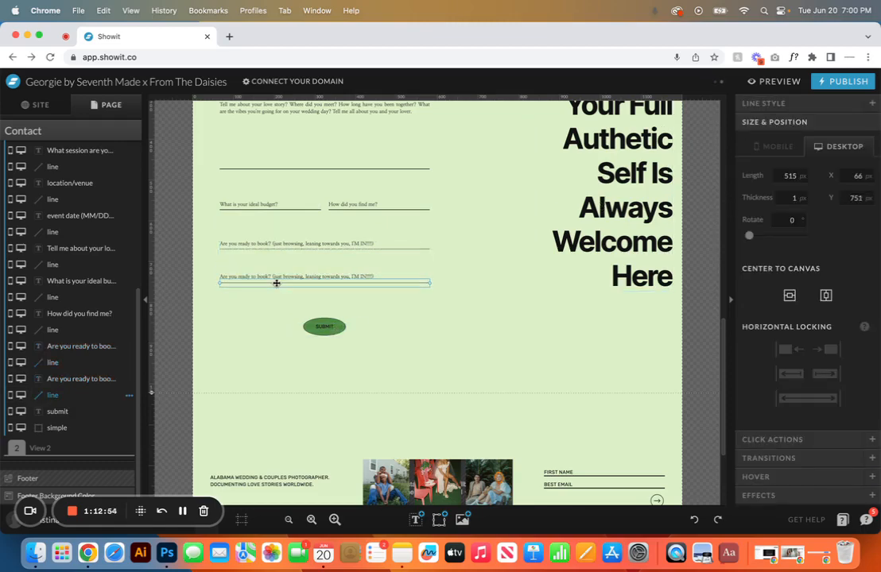
{"action": "left_click", "coordinate": [273, 308]}
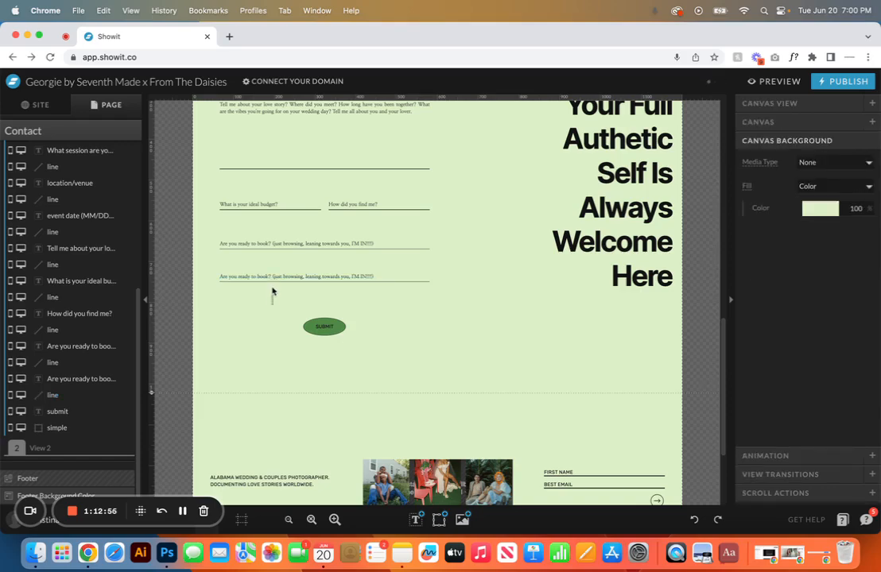
{"action": "left_click_drag", "start_coordinate": [272, 294], "coordinate": [291, 274]}
{"action": "left_click", "coordinate": [284, 292]}
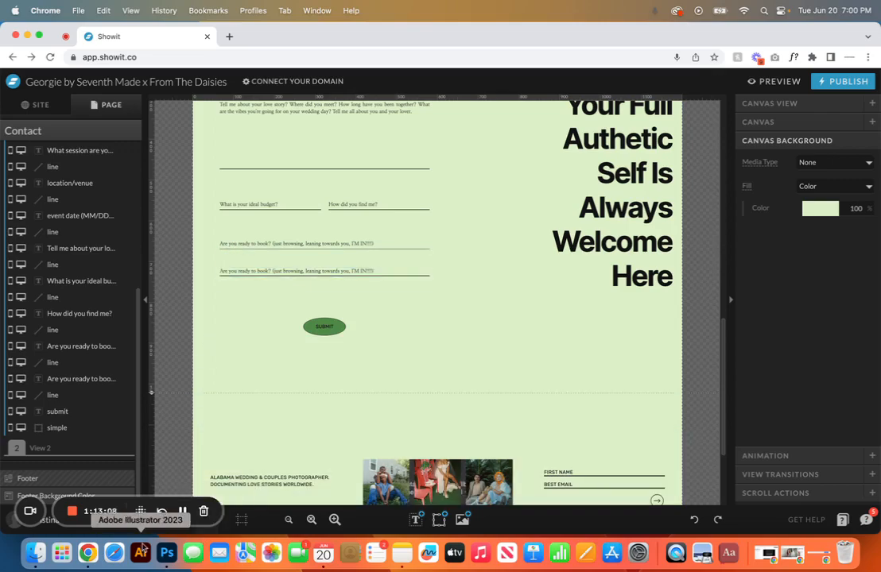
- Lengthen the Contact Form canvas's mobile height and move the mobile Submit button down, clear of the overlapping "Are you ready to book?" fields
{"action": "left_click", "coordinate": [155, 520]}
{"action": "scroll", "coordinate": [278, 361], "scroll_direction": "down", "scroll_amount": 10}
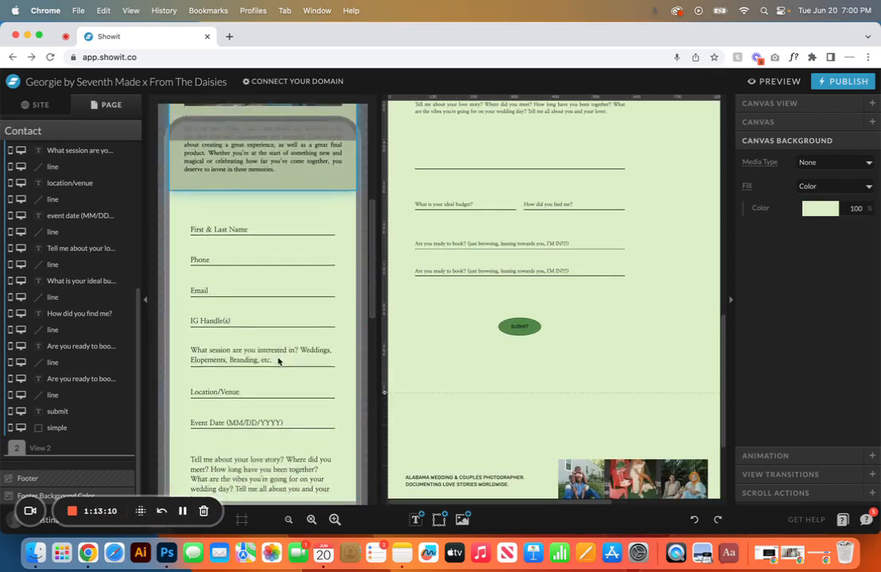
{"action": "scroll", "coordinate": [278, 362], "scroll_direction": "down", "scroll_amount": 5}
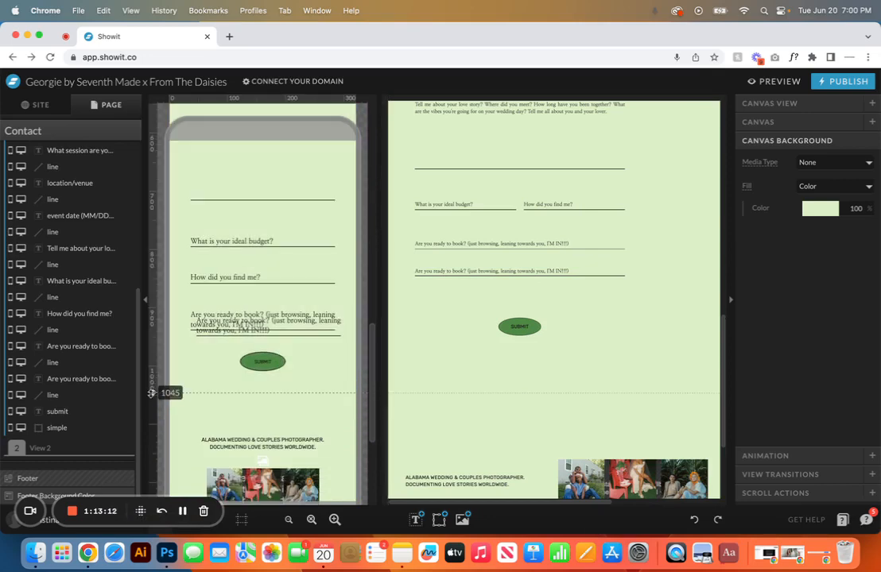
{"action": "left_click_drag", "start_coordinate": [151, 393], "coordinate": [152, 478]}
{"action": "left_click_drag", "start_coordinate": [232, 414], "coordinate": [264, 421]}
{"action": "left_click", "coordinate": [248, 366]}
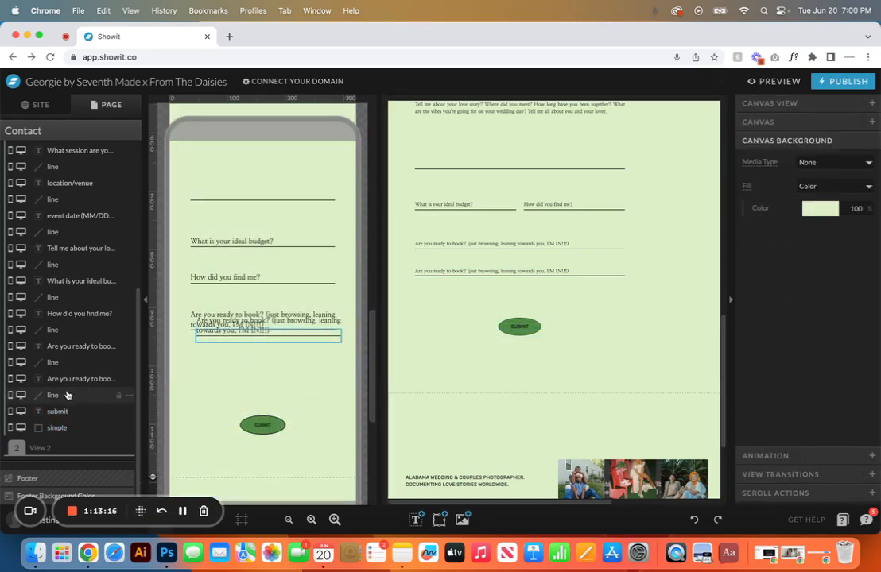
- Move the duplicated "Are you ready to book?" field and its line below the original on mobile, and center them horizontally on the canvas
{"action": "left_click", "coordinate": [67, 395]}
{"action": "left_click", "coordinate": [64, 379], "text": "shift"}
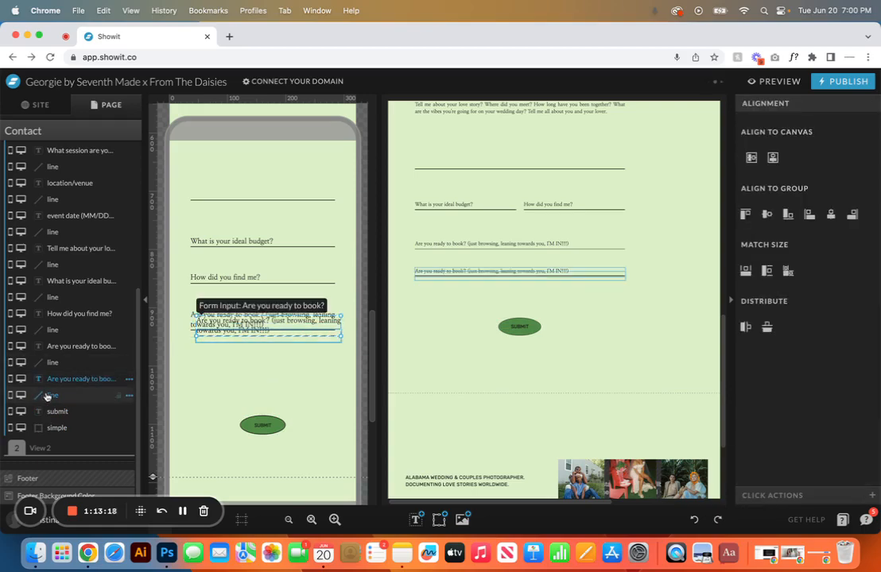
{"action": "key", "text": "Down"}
{"action": "key", "text": "Down"}
{"action": "key", "text": "Down"}
{"action": "key", "text": "Down"}
{"action": "key", "text": "Down"}
{"action": "key", "text": "Down"}
{"action": "key", "text": "Down"}
{"action": "key", "text": "Down"}
{"action": "key", "text": "Down"}
{"action": "key", "text": "Down"}
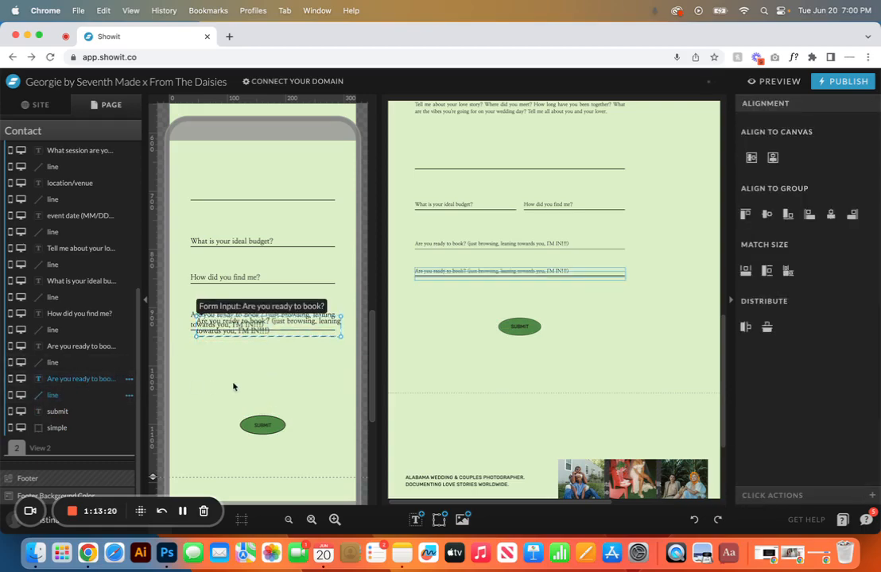
{"action": "key", "text": "Down"}
{"action": "key", "text": "Down"}
{"action": "key", "text": "Down"}
{"action": "key", "text": "Down"}
{"action": "key", "text": "Down"}
{"action": "key", "text": "Down"}
{"action": "key", "text": "Down"}
{"action": "key", "text": "Down"}
{"action": "key", "text": "Down"}
{"action": "key", "text": "Down"}
{"action": "key", "text": "Down"}
{"action": "key", "text": "Down"}
{"action": "key", "text": "Down"}
{"action": "key", "text": "Down"}
{"action": "key", "text": "Down"}
{"action": "key", "text": "Down"}
{"action": "key", "text": "Down"}
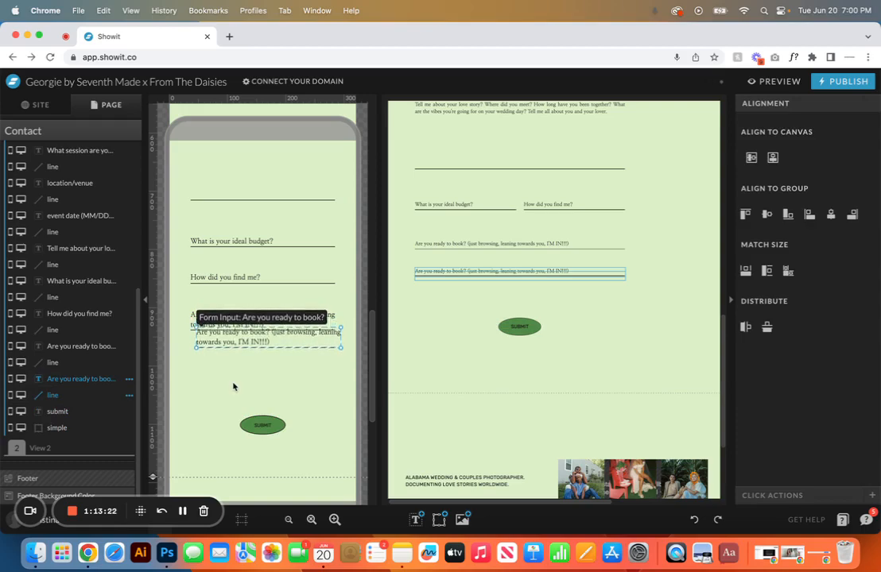
{"action": "key", "text": "Down"}
{"action": "key", "text": "Down"}
{"action": "key", "text": "Down"}
{"action": "key", "text": "Down"}
{"action": "key", "text": "Down"}
{"action": "key", "text": "Down"}
{"action": "key", "text": "Down"}
{"action": "key", "text": "Down"}
{"action": "key", "text": "Down"}
{"action": "key", "text": "Down"}
{"action": "key", "text": "Down"}
{"action": "key", "text": "Down"}
{"action": "key", "text": "Down"}
{"action": "key", "text": "Down"}
{"action": "key", "text": "Down"}
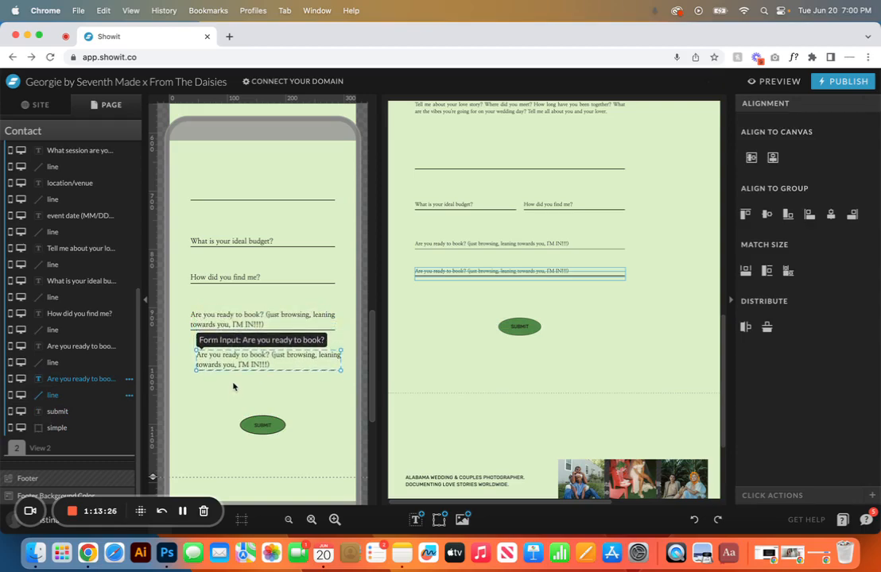
{"action": "key", "text": "Down"}
{"action": "key", "text": "Down"}
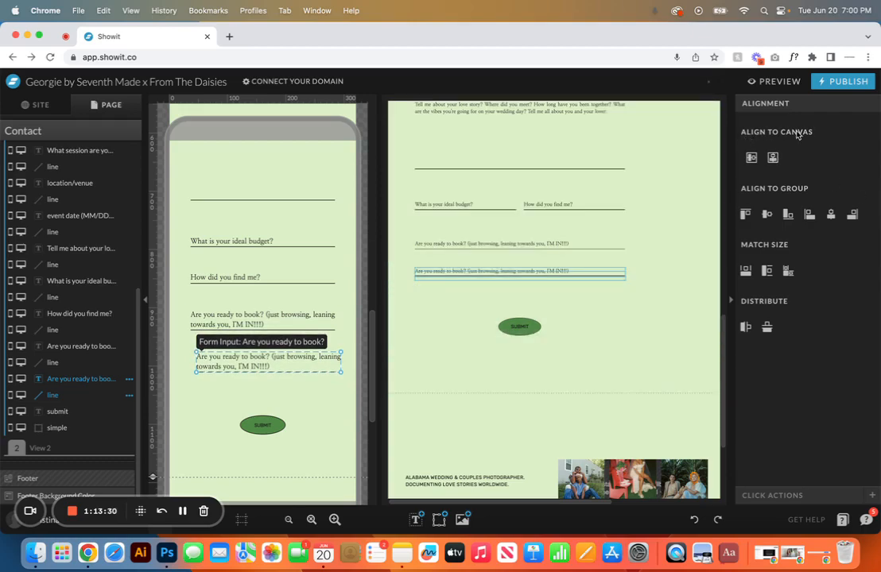
{"action": "left_click", "coordinate": [772, 159]}
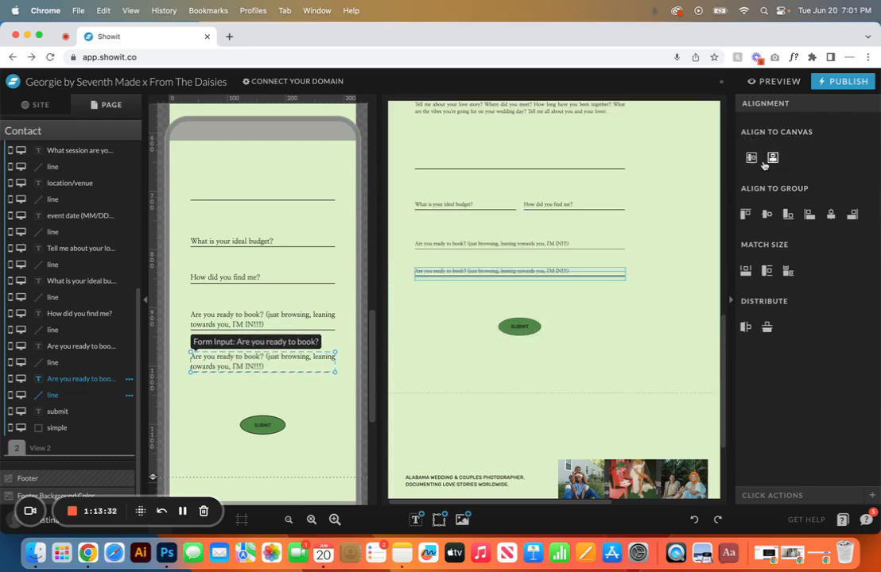
- Replace the duplicated field's placeholder text with "type your question" in the mobile layout
{"action": "left_click", "coordinate": [289, 394]}
{"action": "left_click", "coordinate": [261, 362]}
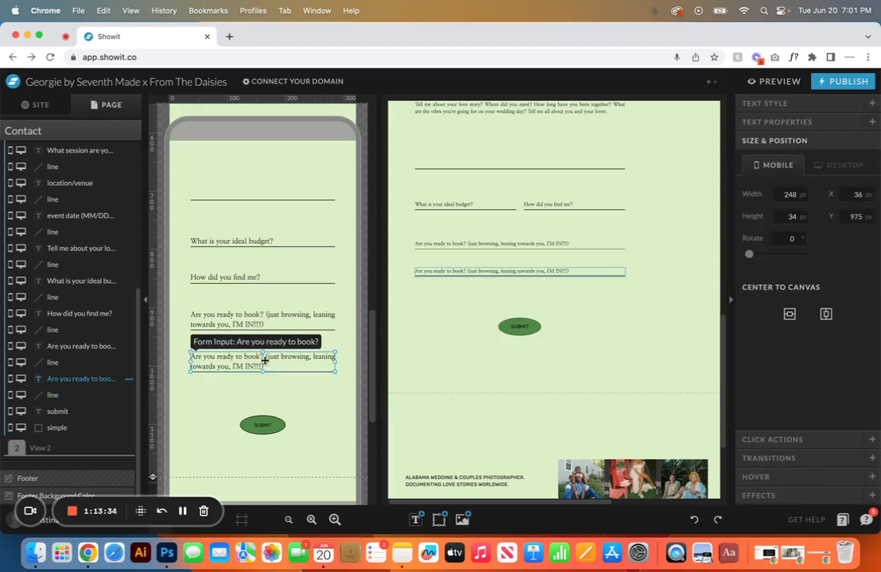
{"action": "double_click", "coordinate": [261, 362]}
{"action": "key", "text": "BackSpace"}
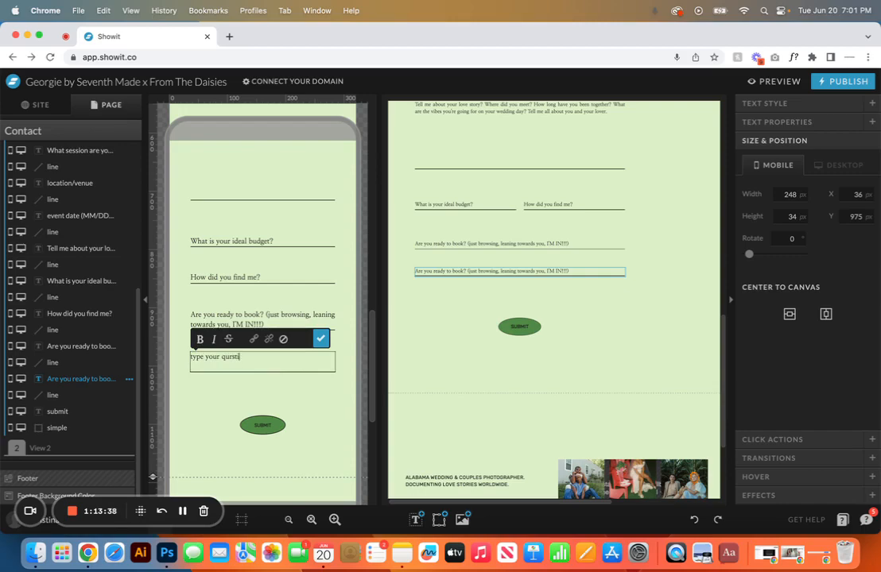
{"action": "type", "text": "stion"}
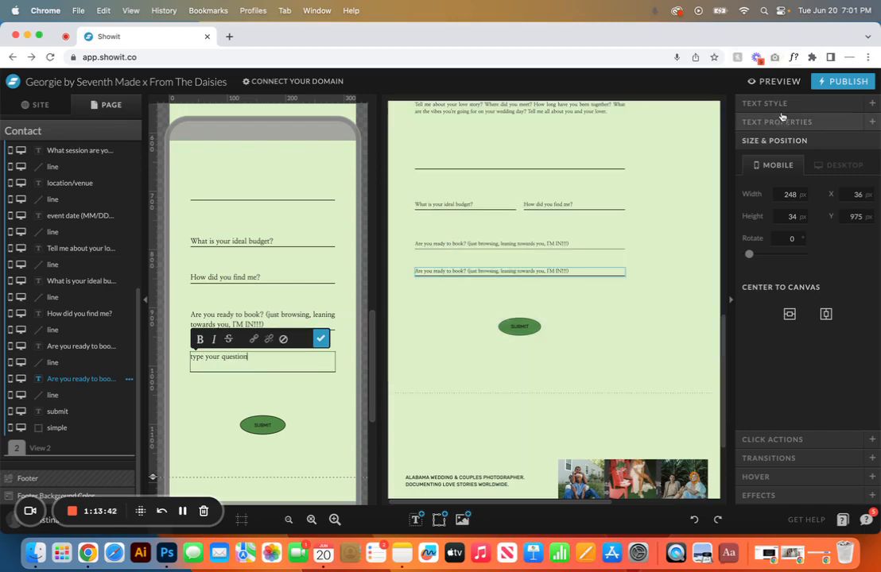
- Set the duplicated field's contact form label to "type your question" and accept the text edit
{"action": "left_click", "coordinate": [779, 112]}
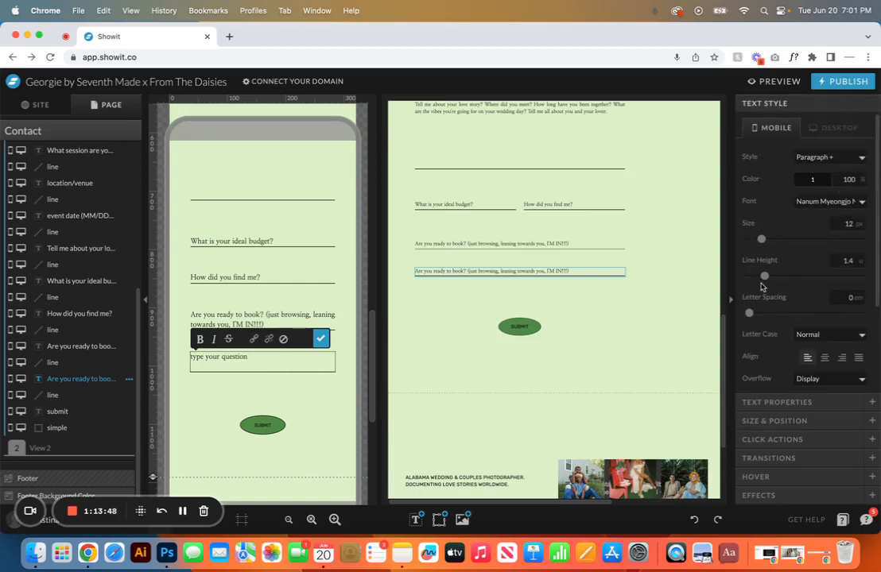
{"action": "left_click", "coordinate": [776, 402]}
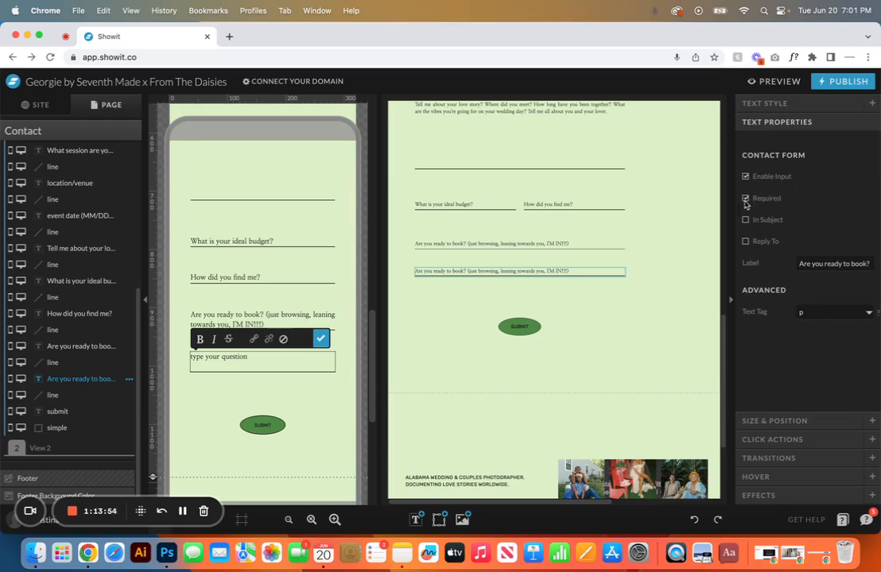
{"action": "left_click", "coordinate": [822, 262]}
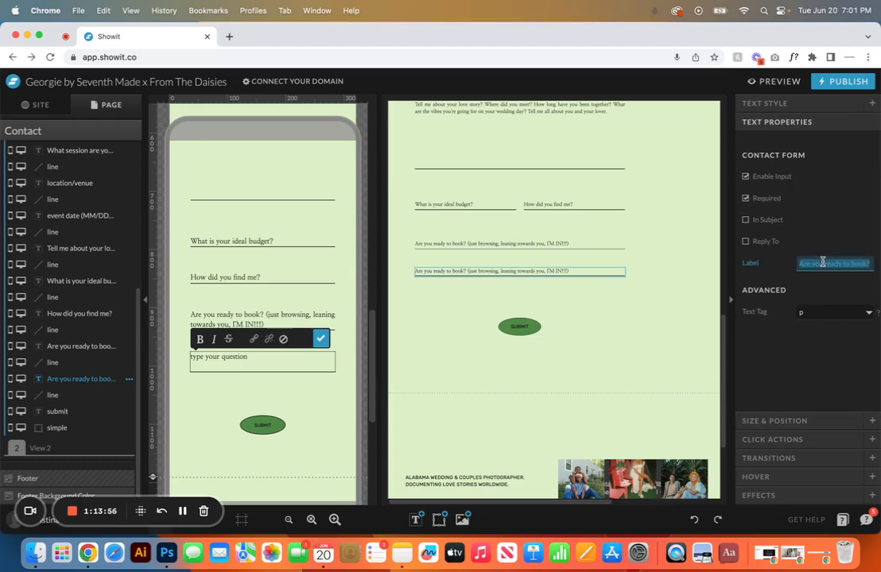
{"action": "type", "text": "type your question"}
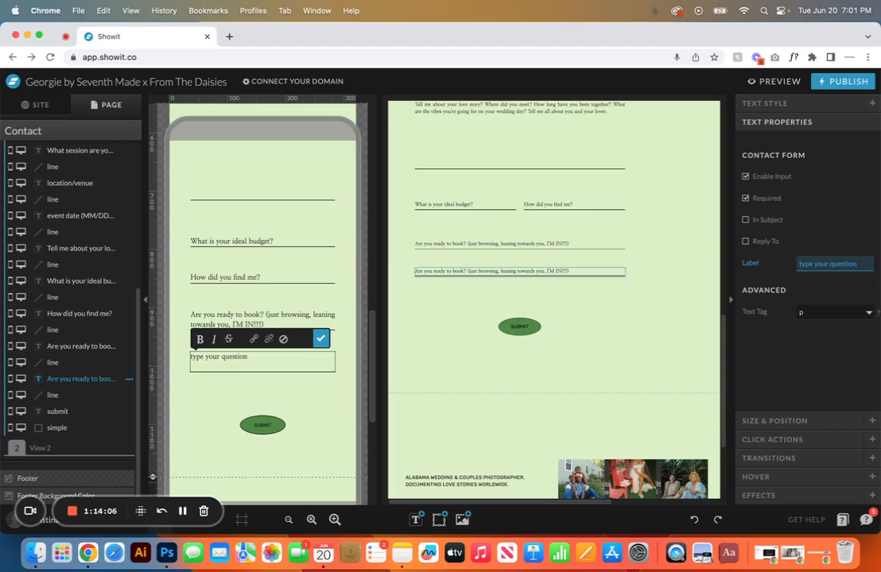
{"action": "left_click", "coordinate": [321, 339]}
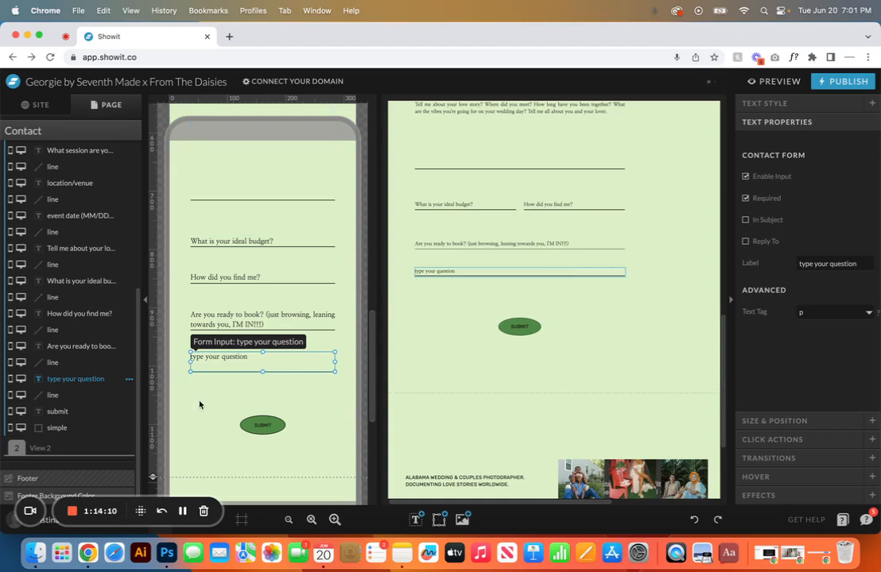
- On mobile, place the "type your question" field and line above "What is your ideal budget?", shifting the following fields down and centering the pair
{"action": "left_click", "coordinate": [236, 403]}
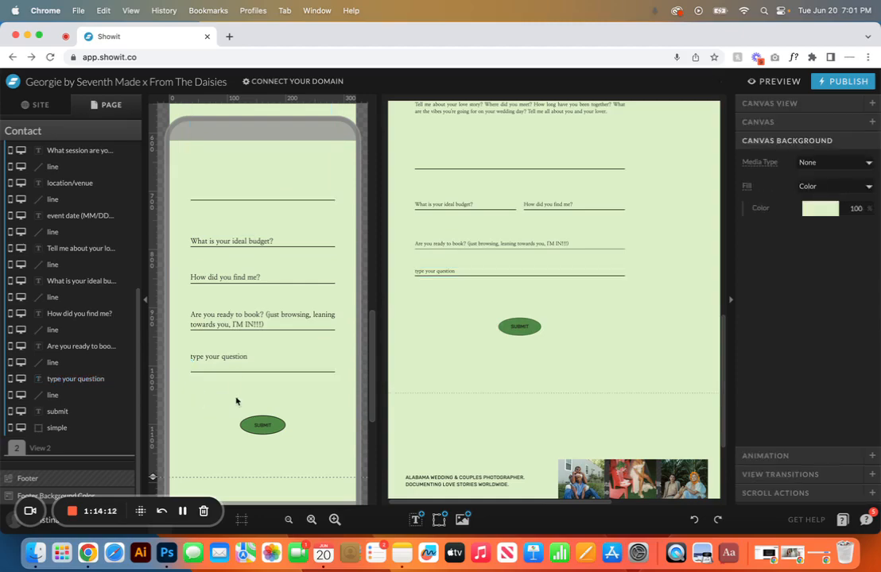
{"action": "left_click", "coordinate": [233, 366]}
{"action": "left_click_drag", "start_coordinate": [233, 366], "coordinate": [232, 223]}
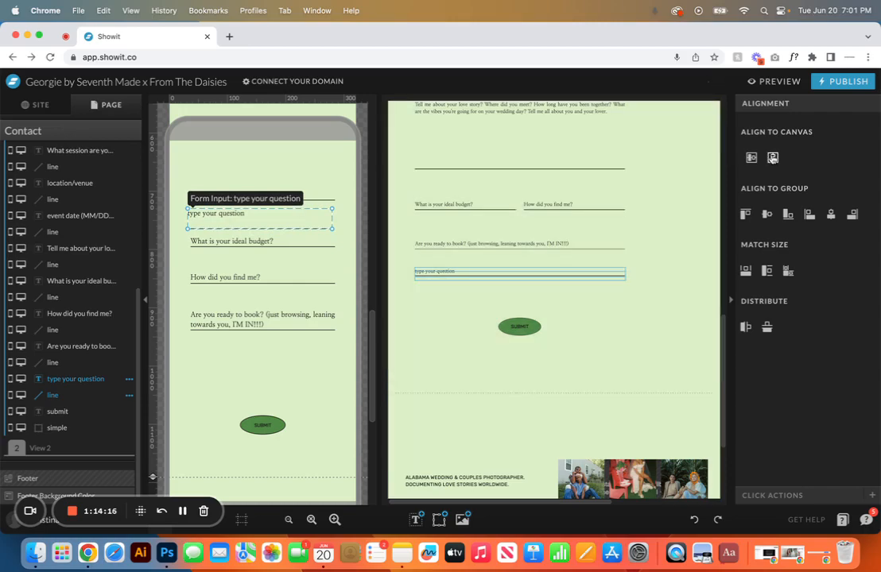
{"action": "left_click_drag", "start_coordinate": [254, 367], "coordinate": [248, 286]}
{"action": "left_click", "coordinate": [334, 402]}
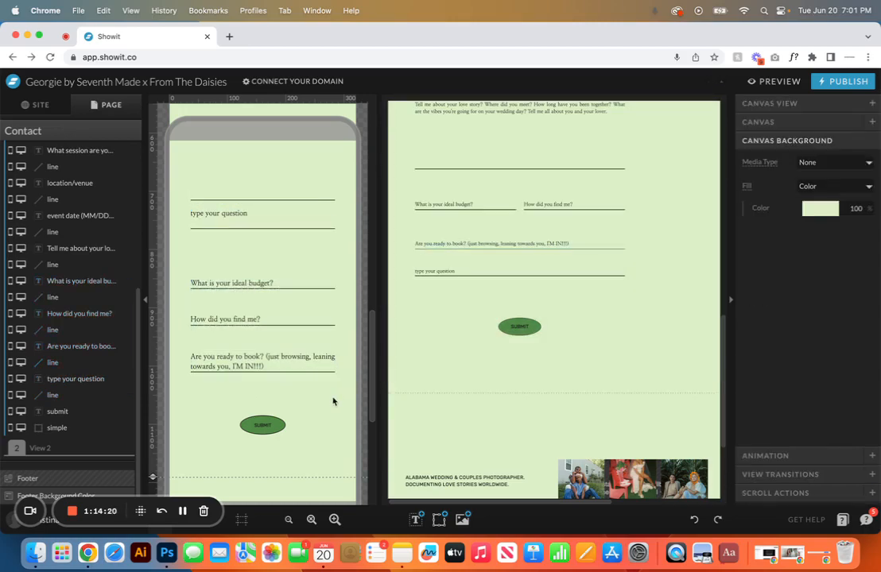
{"action": "left_click_drag", "start_coordinate": [251, 218], "coordinate": [250, 241]}
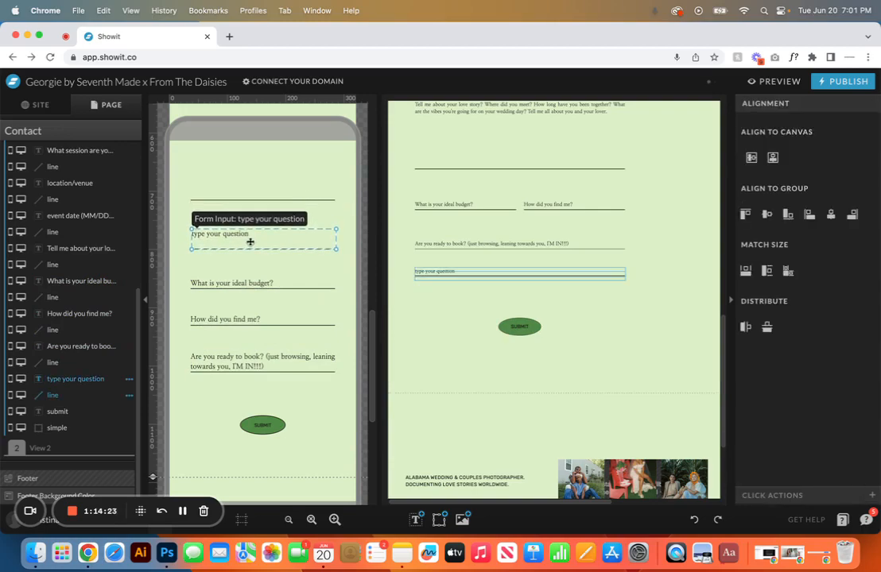
{"action": "left_click", "coordinate": [772, 158]}
- On desktop, place the "type your question" pair between the love story field and the budget row, shifting the following fields down and left-aligning the pair
{"action": "left_click", "coordinate": [488, 398]}
{"action": "scroll", "coordinate": [481, 383], "scroll_direction": "up", "scroll_amount": 3}
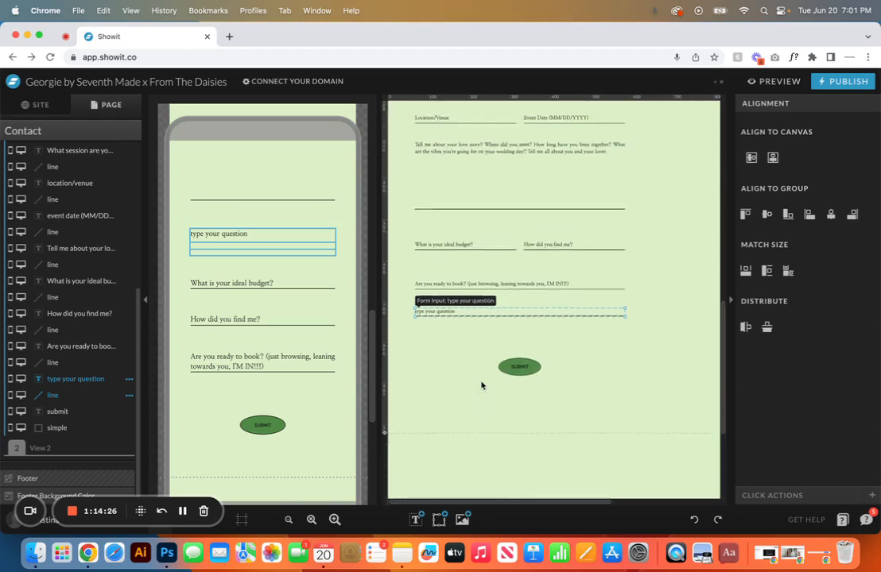
{"action": "left_click_drag", "start_coordinate": [476, 346], "coordinate": [484, 259]}
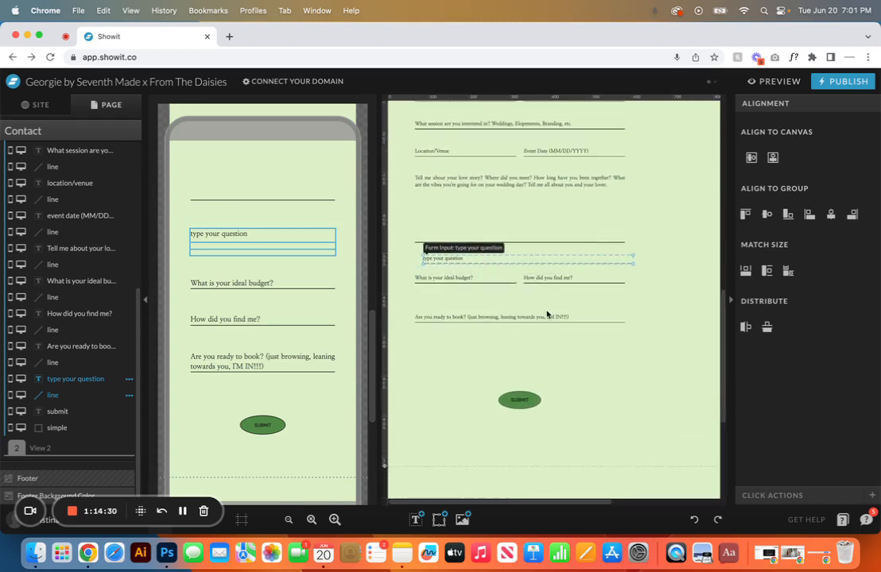
{"action": "left_click_drag", "start_coordinate": [583, 354], "coordinate": [464, 315]}
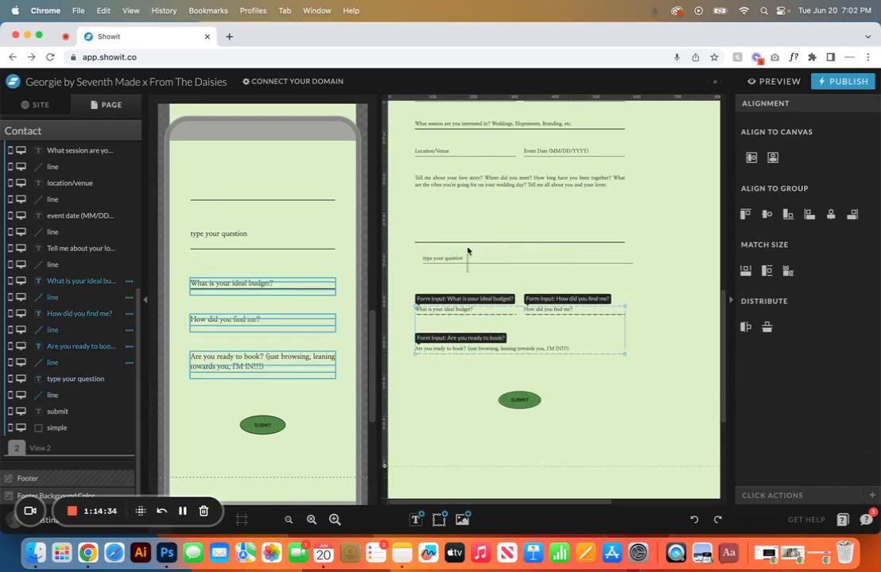
{"action": "left_click_drag", "start_coordinate": [405, 262], "coordinate": [822, 170]}
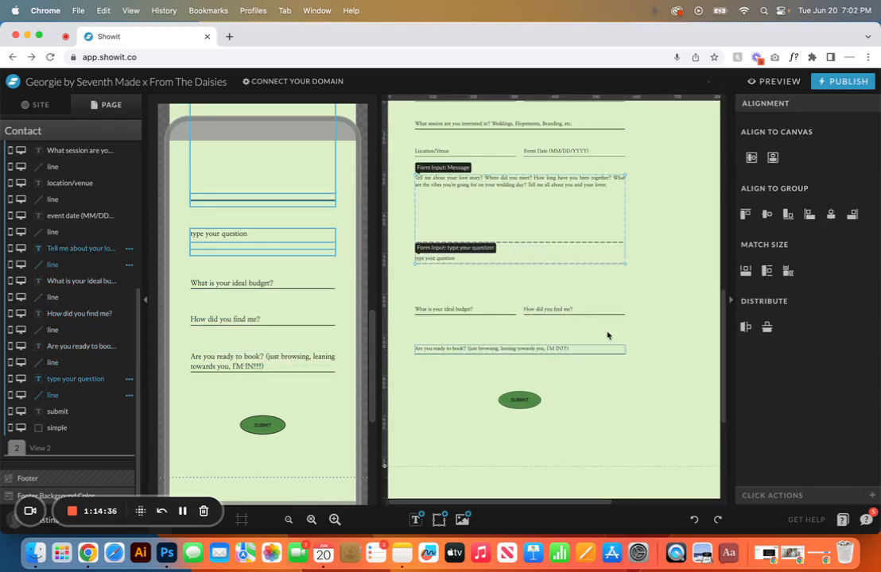
{"action": "left_click", "coordinate": [663, 309]}
{"action": "left_click_drag", "start_coordinate": [516, 261], "coordinate": [518, 279]}
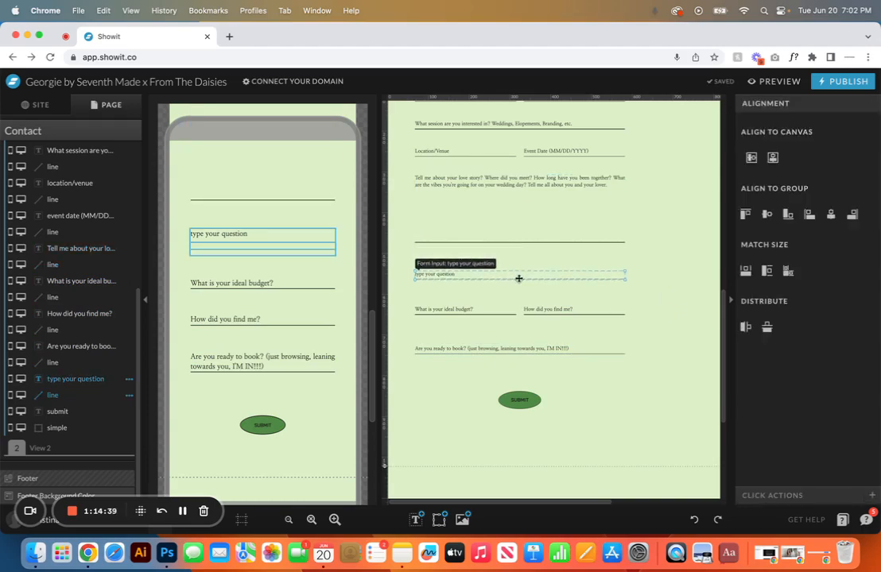
{"action": "left_click", "coordinate": [646, 292]}
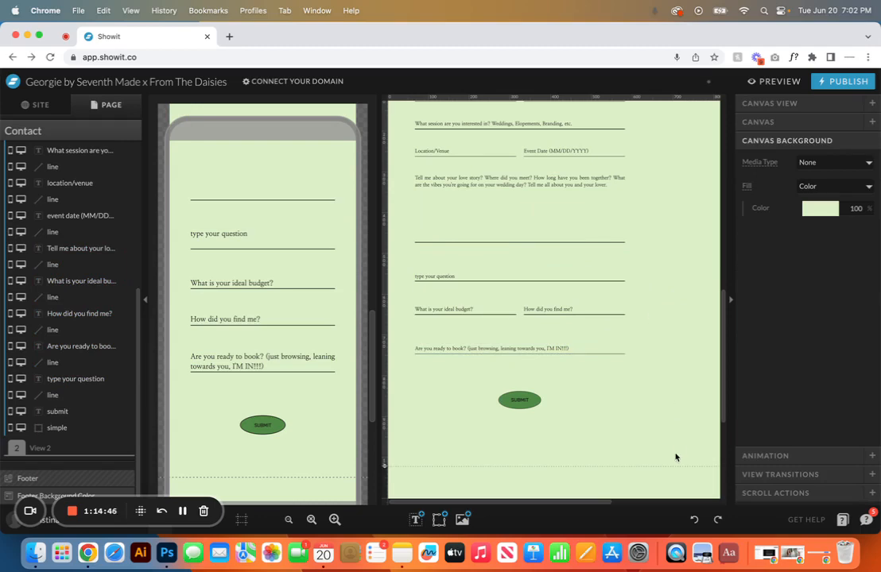
- Undo the added question field's edits, moves and duplication, back to the form with a single "Are you ready to book?" field
{"action": "left_click", "coordinate": [694, 519]}
{"action": "left_click", "coordinate": [694, 519]}
{"action": "left_click", "coordinate": [694, 519]}
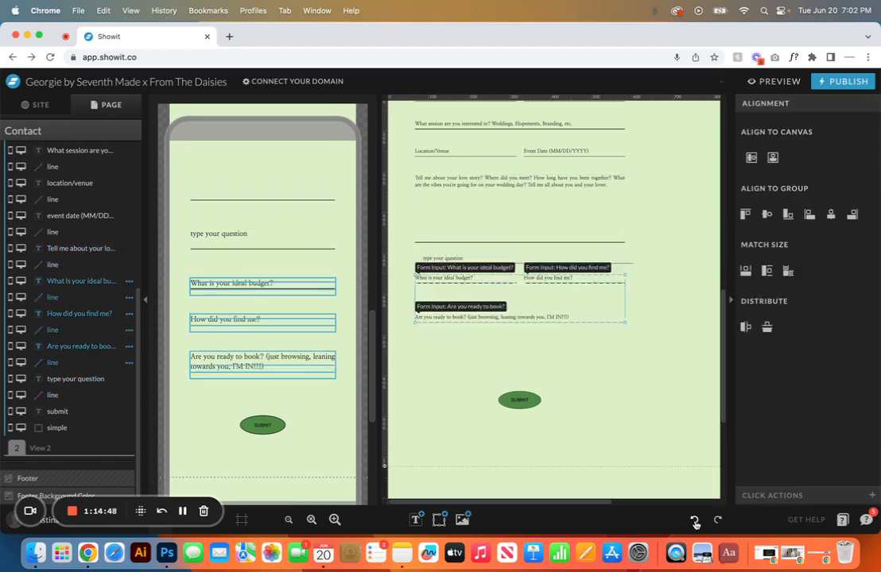
{"action": "left_click", "coordinate": [694, 519]}
{"action": "left_click", "coordinate": [694, 519]}
{"action": "left_click", "coordinate": [694, 519]}
{"action": "left_click", "coordinate": [693, 519]}
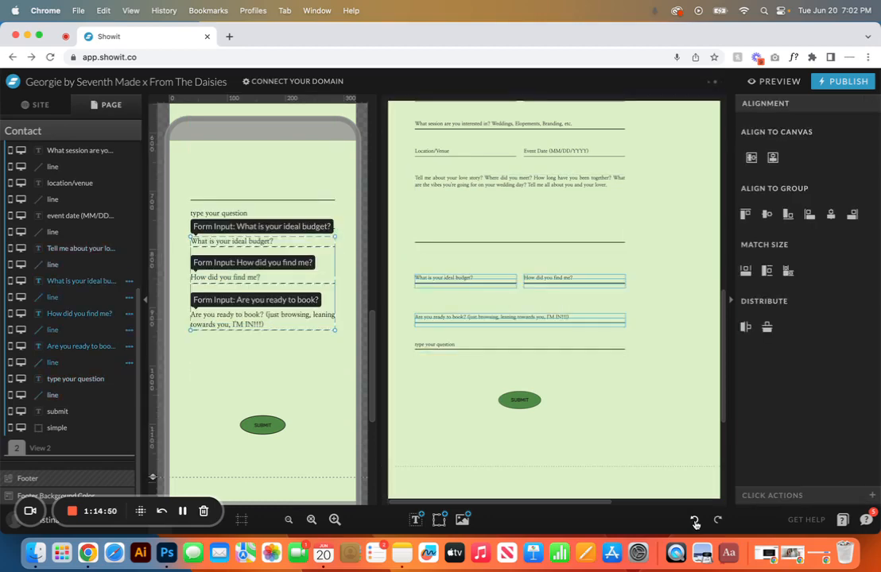
{"action": "left_click", "coordinate": [694, 519]}
{"action": "left_click", "coordinate": [694, 518]}
{"action": "left_click", "coordinate": [694, 518]}
{"action": "left_click", "coordinate": [694, 519]}
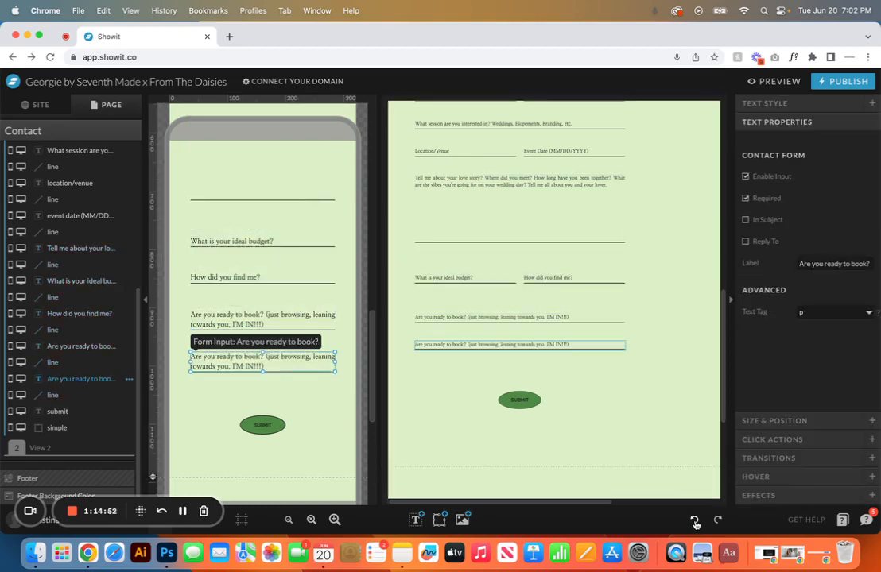
{"action": "left_click", "coordinate": [694, 519]}
{"action": "left_click", "coordinate": [694, 519]}
{"action": "left_click", "coordinate": [693, 519]}
{"action": "left_click", "coordinate": [693, 519]}
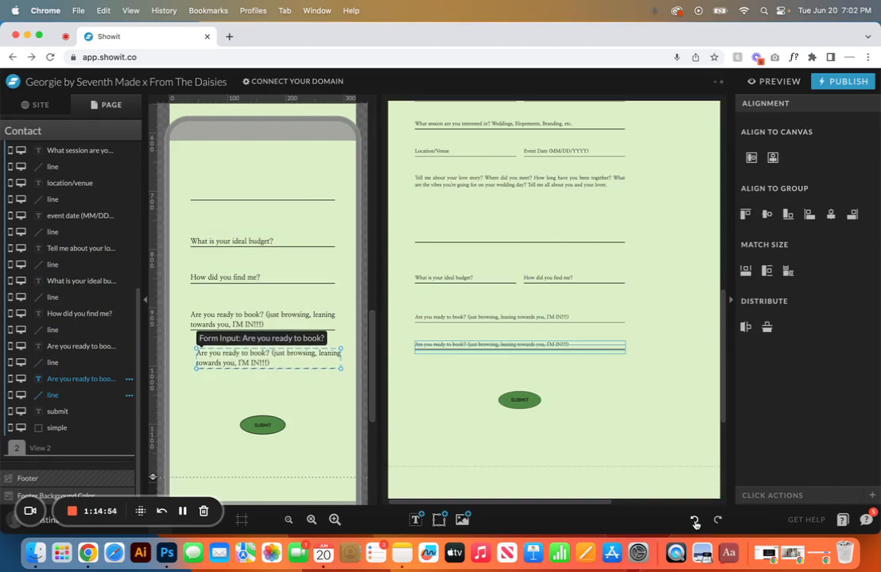
{"action": "left_click", "coordinate": [693, 521]}
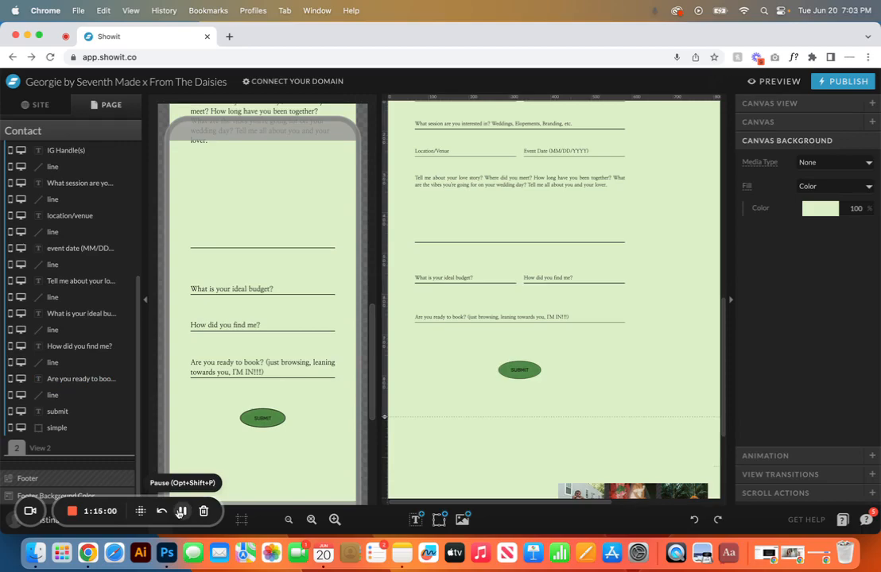
- Examine the link and contact form submission settings in the click actions of the Submit text and its button shape
{"action": "left_click", "coordinate": [519, 370]}
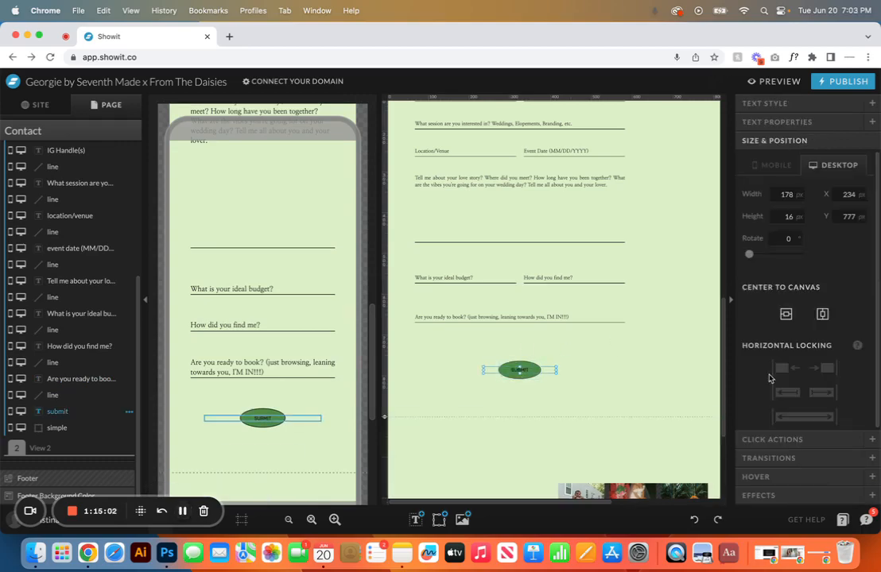
{"action": "left_click", "coordinate": [777, 440]}
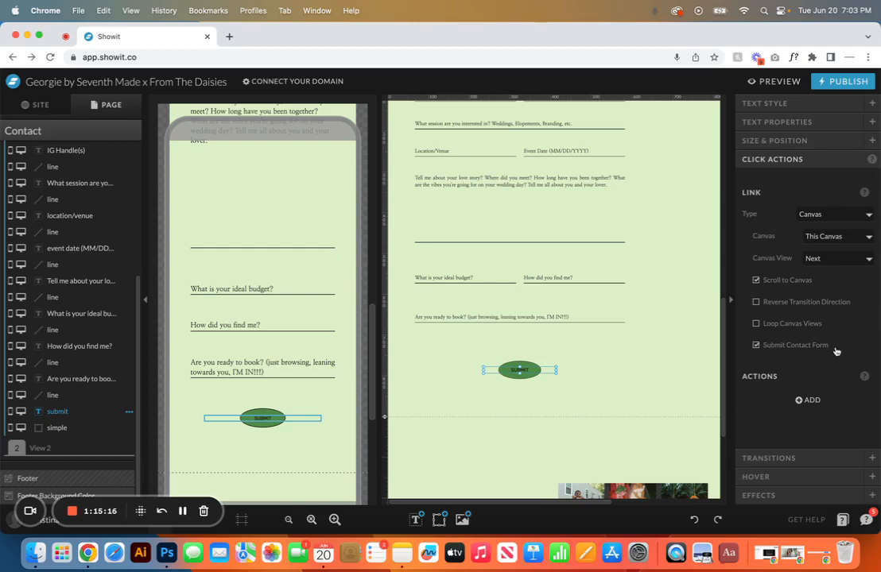
{"action": "left_click", "coordinate": [518, 372]}
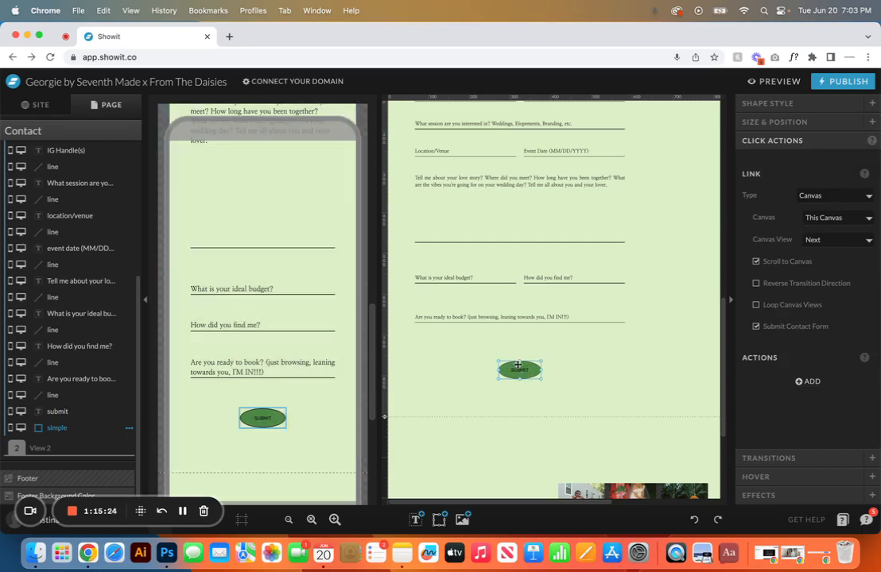
- Open View 2 of the Contact Form canvas and examine its mobile thank-you message
{"action": "left_click", "coordinate": [44, 450]}
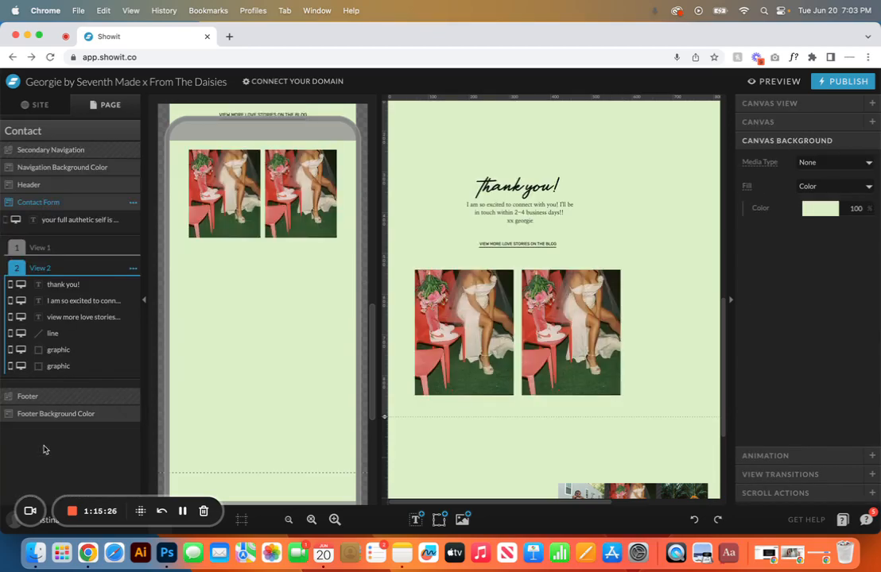
{"action": "scroll", "coordinate": [293, 304], "scroll_direction": "up", "scroll_amount": 5}
{"action": "scroll", "coordinate": [293, 307], "scroll_direction": "up", "scroll_amount": 2}
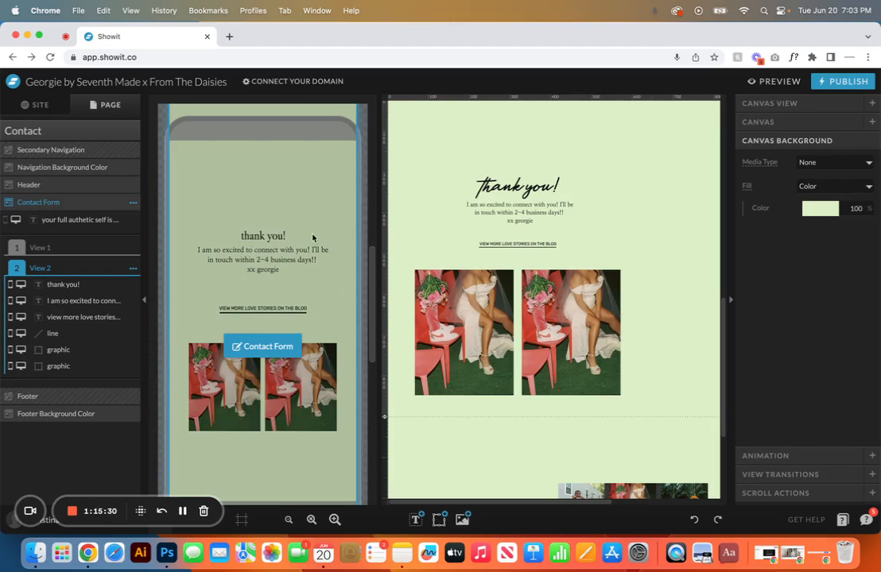
{"action": "left_click", "coordinate": [266, 256]}
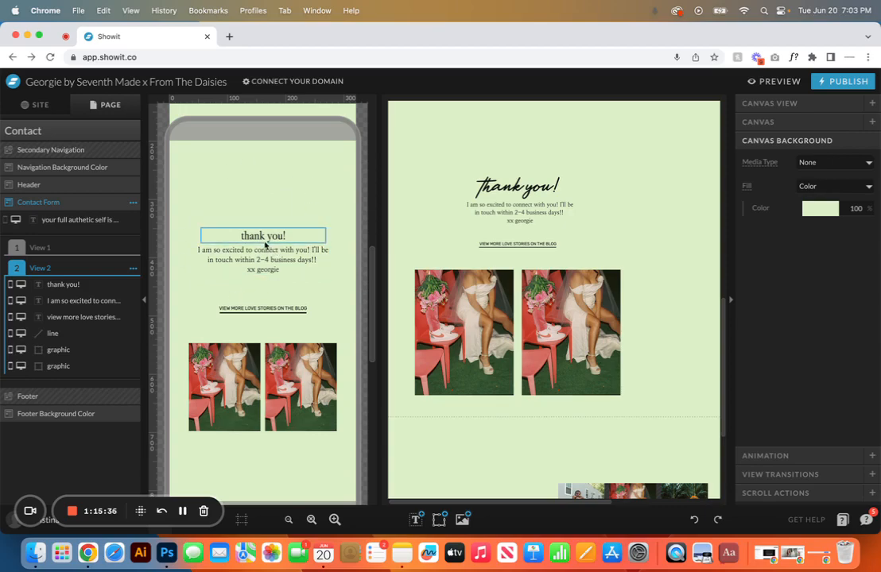
- Examine the click actions of the thank-you message, the "view more love stories on the blog" text and its underline
{"action": "left_click", "coordinate": [246, 260]}
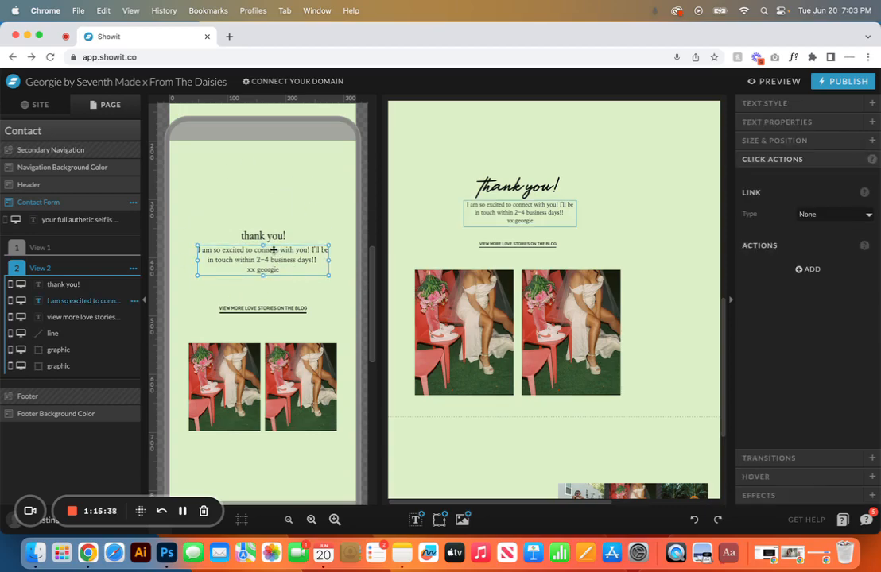
{"action": "left_click", "coordinate": [271, 308]}
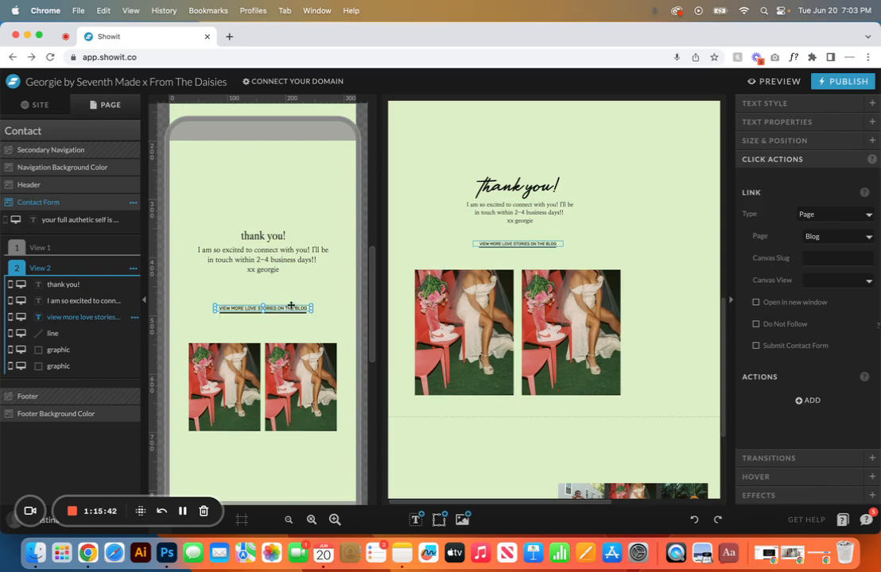
{"action": "left_click", "coordinate": [288, 314]}
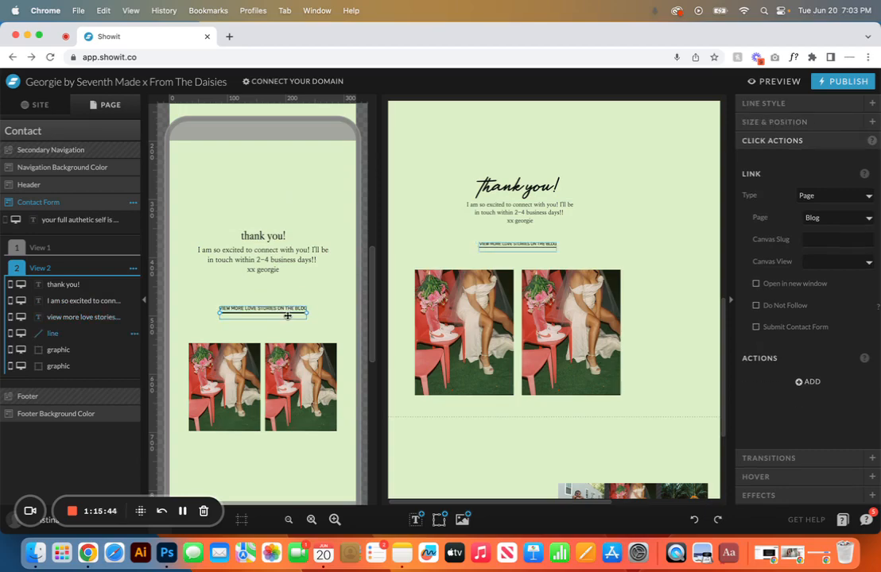
{"action": "left_click", "coordinate": [287, 308]}
- Try fromthedaisies 122-20.jpg in place of the first thank-you photo and undo the replacement
{"action": "left_click", "coordinate": [236, 379]}
{"action": "double_click", "coordinate": [236, 379]}
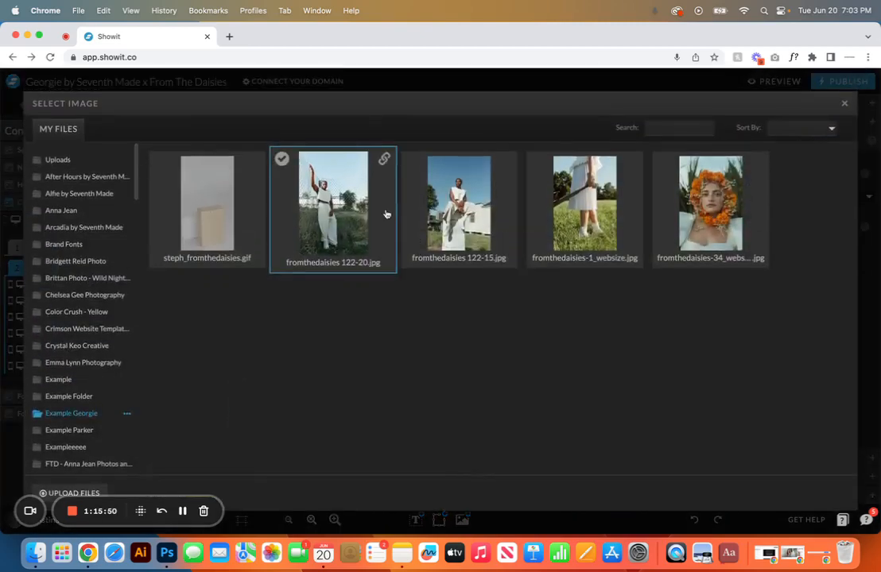
{"action": "left_click", "coordinate": [335, 226]}
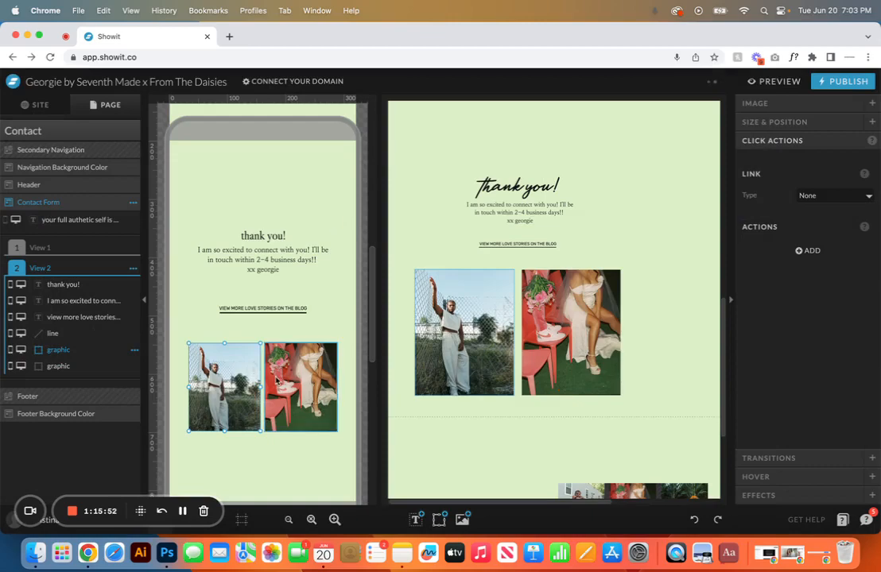
{"action": "left_click", "coordinate": [694, 519]}
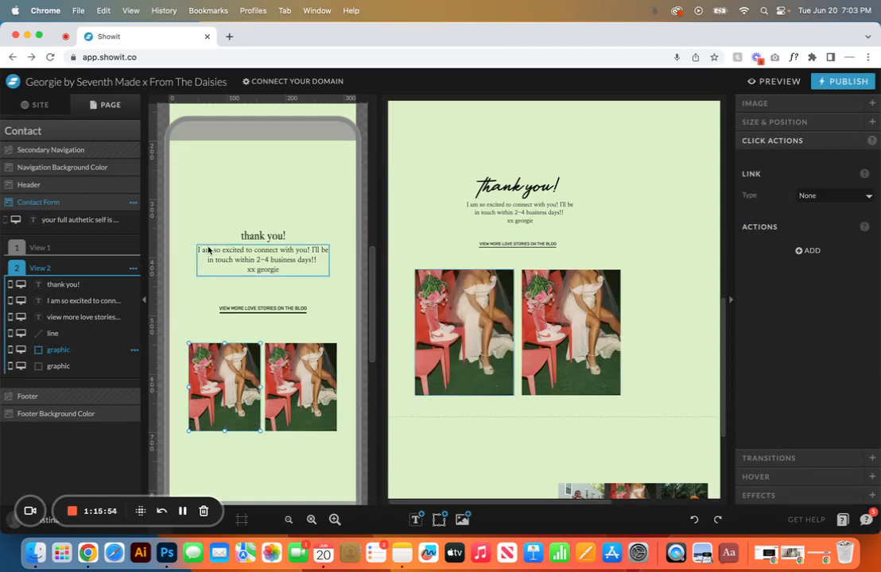
- Return to View 1 of the Contact Form canvas and duplicate the whole canvas
{"action": "left_click", "coordinate": [39, 247]}
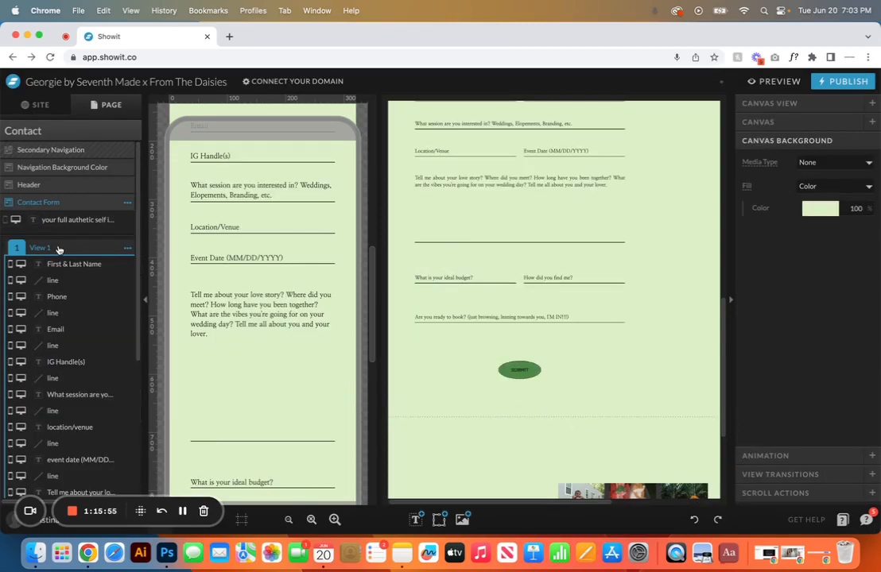
{"action": "left_click", "coordinate": [184, 513]}
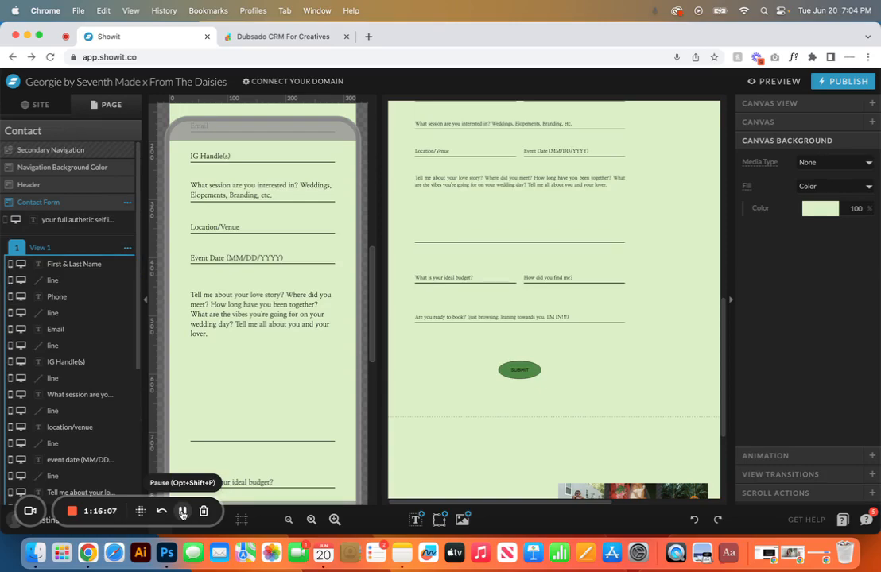
{"action": "left_click", "coordinate": [69, 204]}
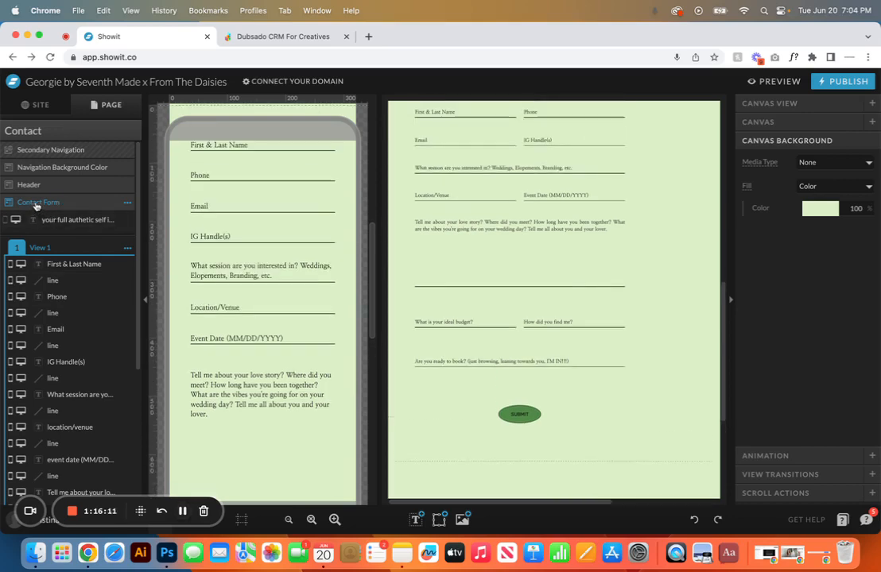
{"action": "left_click", "coordinate": [127, 202]}
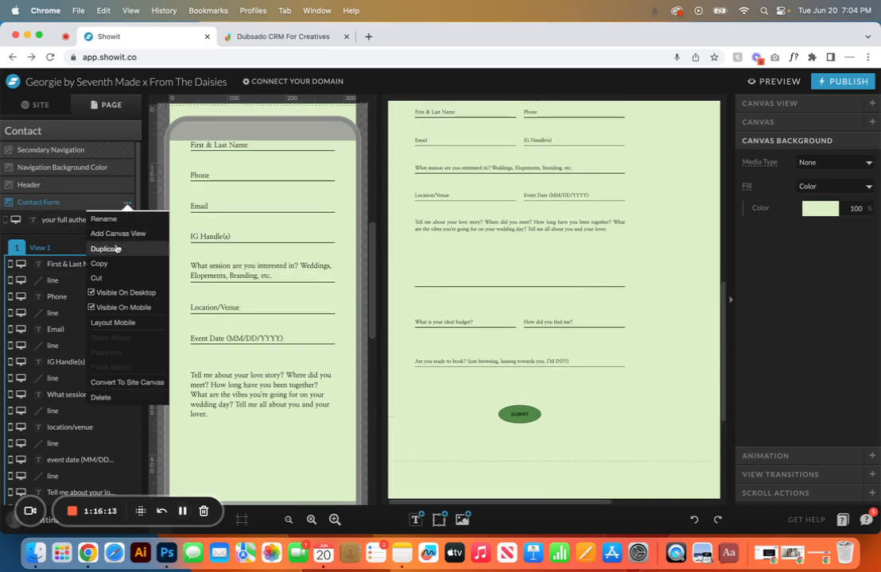
{"action": "left_click", "coordinate": [102, 214]}
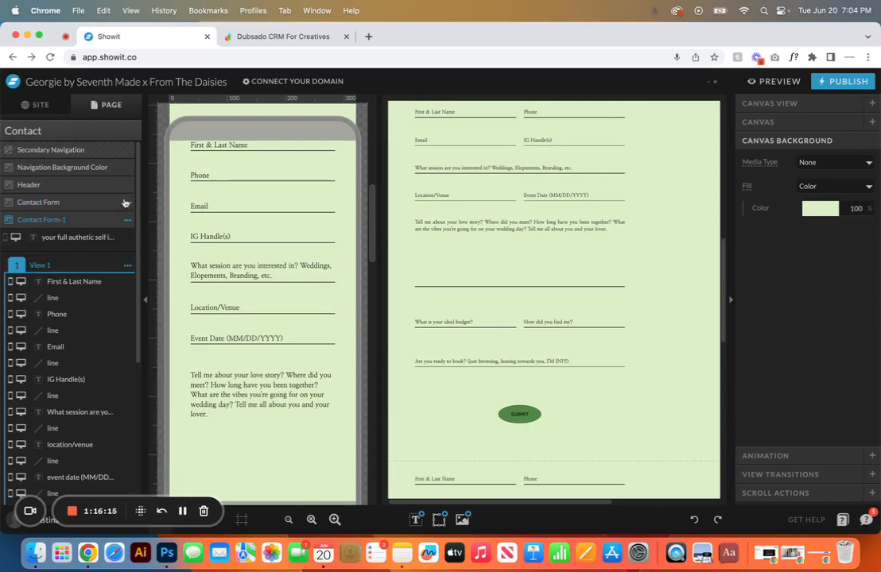
- Rename the original Contact Form canvas as "Contact Form OG"
{"action": "left_click", "coordinate": [127, 202]}
{"action": "left_click", "coordinate": [103, 218]}
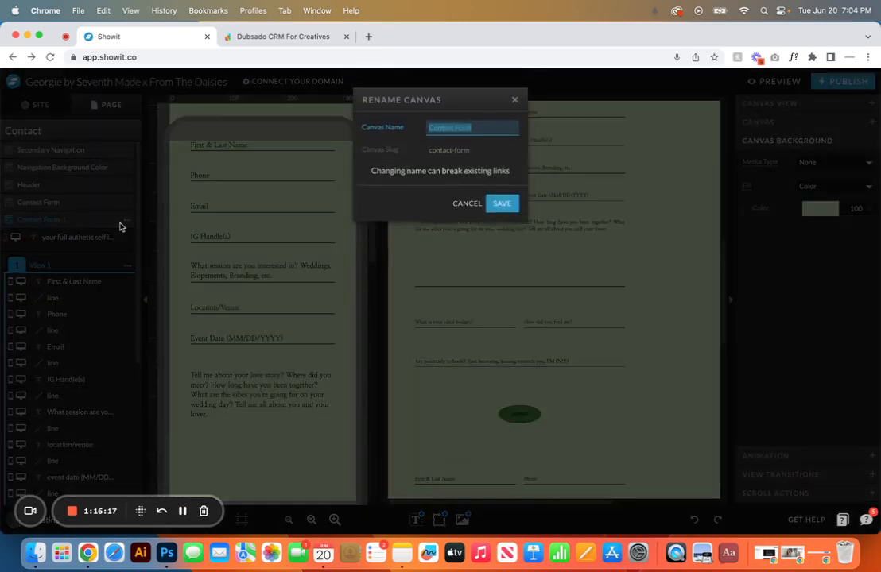
{"action": "type", "text": "OG"}
{"action": "key", "text": "Return"}
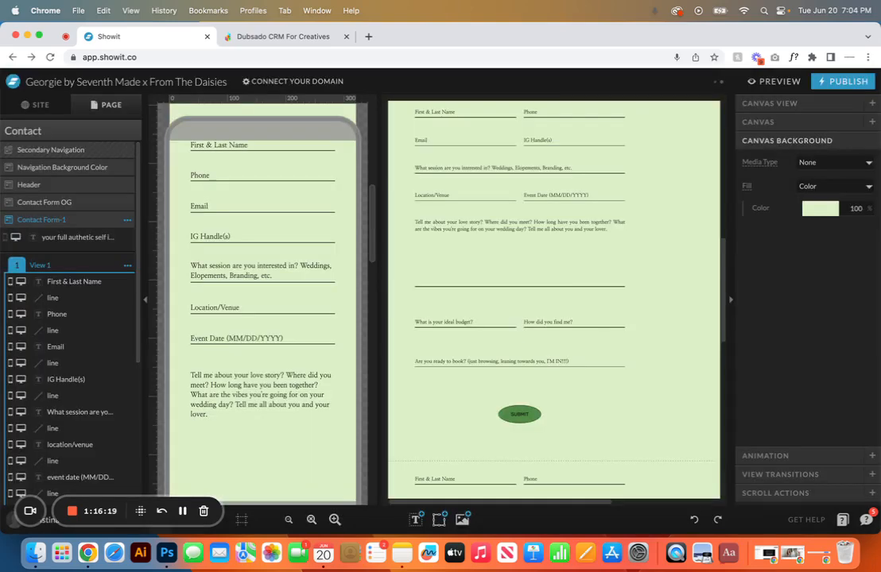
- Hide the Contact Form OG canvas on both desktop and mobile
{"action": "left_click", "coordinate": [128, 203]}
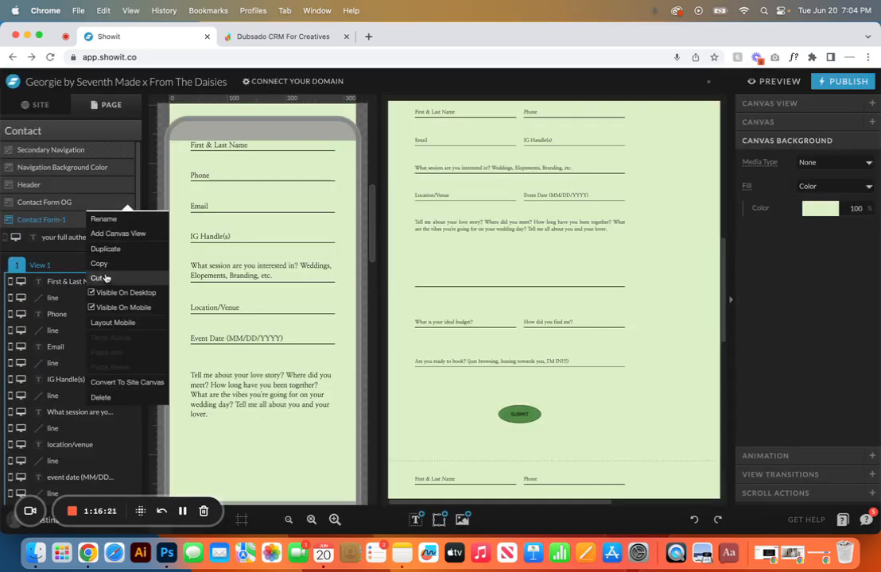
{"action": "left_click", "coordinate": [120, 293]}
{"action": "left_click", "coordinate": [128, 203]}
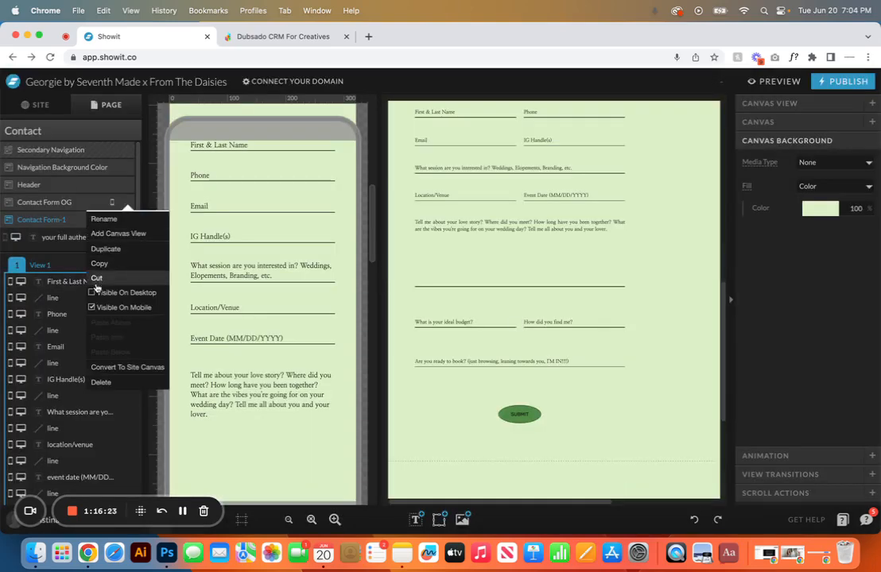
{"action": "left_click", "coordinate": [116, 306]}
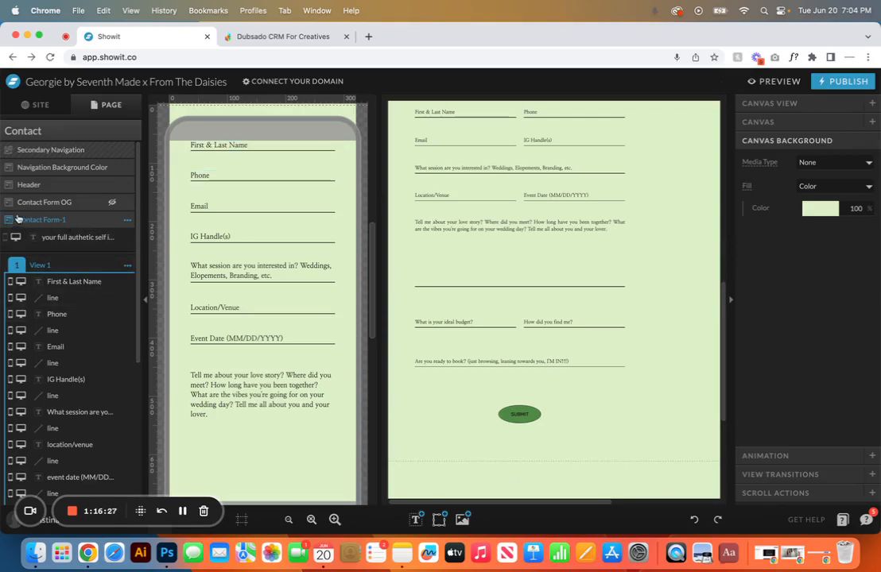
- In the desktop-only layout, add an Embed Code element to Contact Form-1 and move it out of View 1 to the canvas level
{"action": "scroll", "coordinate": [34, 225], "scroll_direction": "down", "scroll_amount": 3}
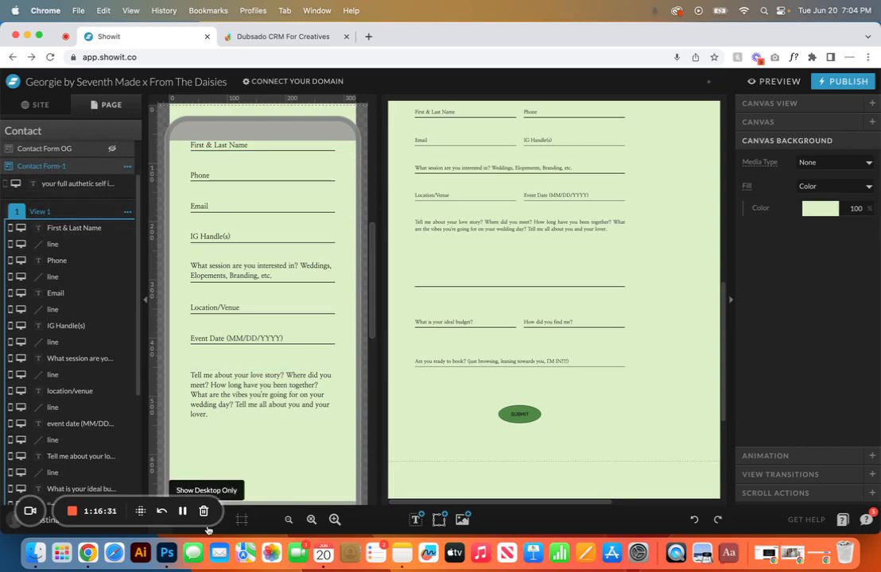
{"action": "left_click", "coordinate": [242, 519]}
{"action": "scroll", "coordinate": [474, 320], "scroll_direction": "up", "scroll_amount": 2}
{"action": "scroll", "coordinate": [473, 320], "scroll_direction": "up", "scroll_amount": 1}
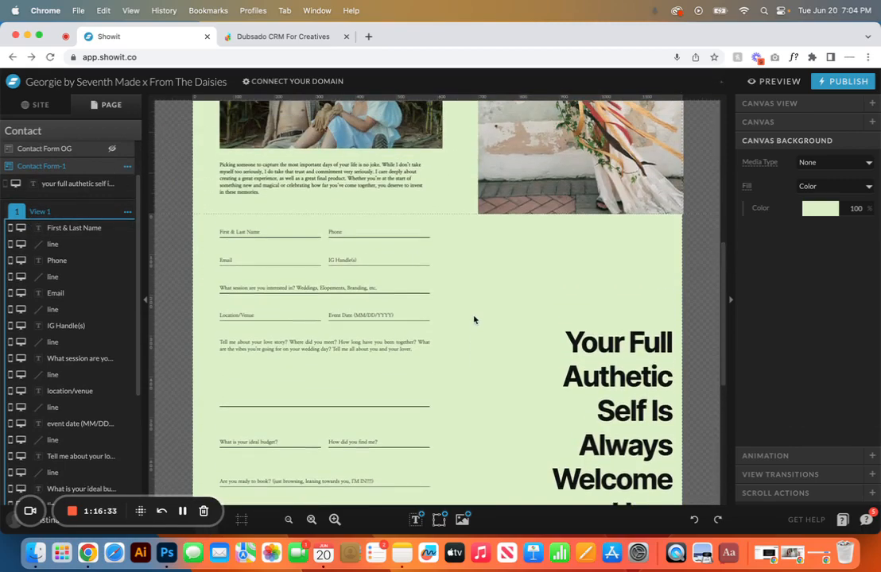
{"action": "left_click", "coordinate": [438, 519]}
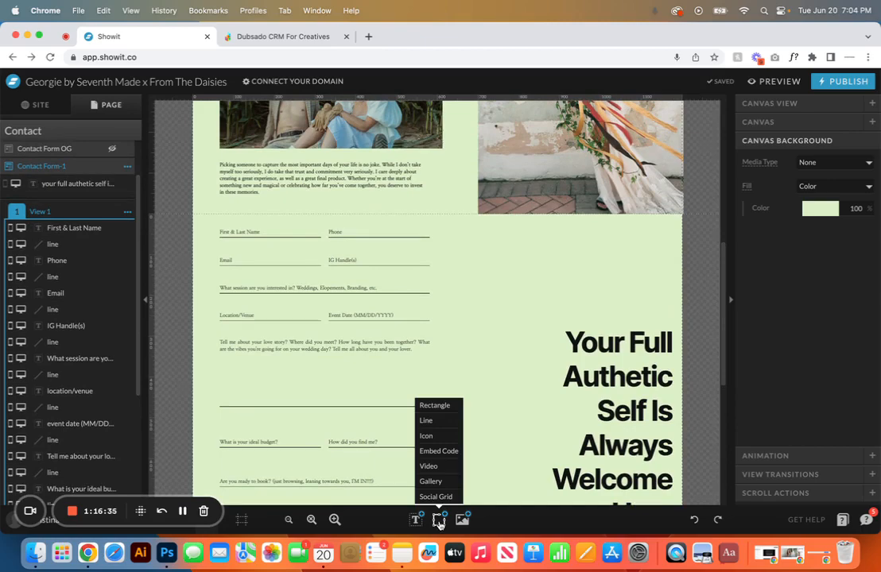
{"action": "left_click", "coordinate": [443, 450]}
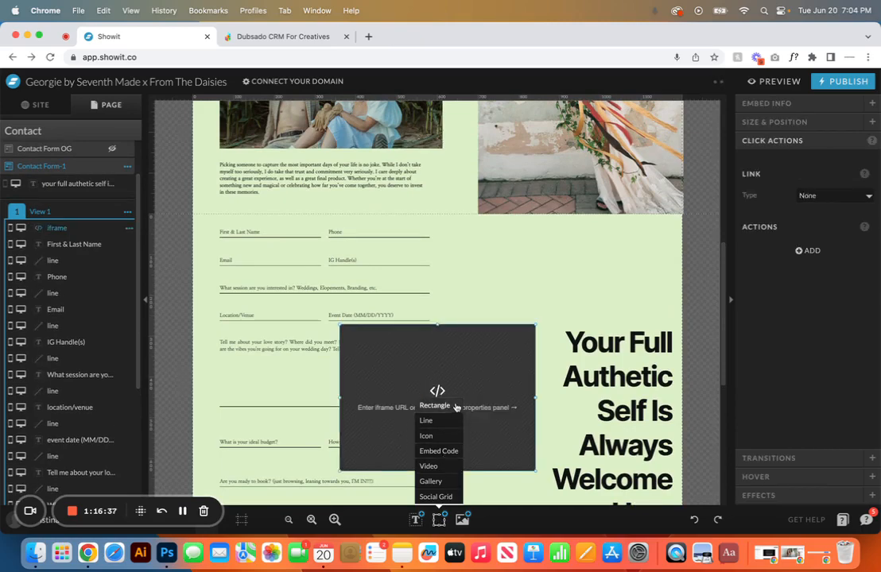
{"action": "left_click_drag", "start_coordinate": [52, 228], "coordinate": [49, 192]}
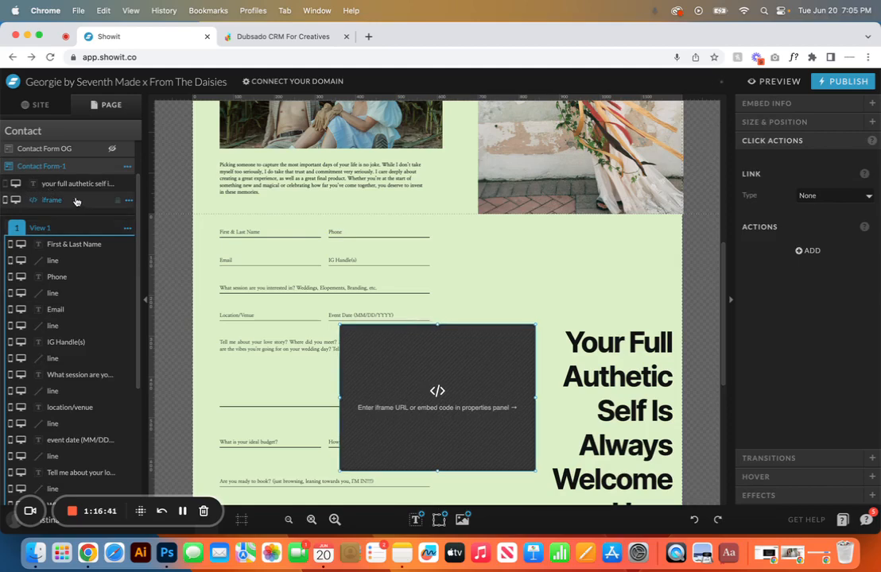
- Delete View 1 and View 2 from the Contact Form-1 canvas
{"action": "left_click", "coordinate": [126, 232]}
{"action": "left_click", "coordinate": [112, 239]}
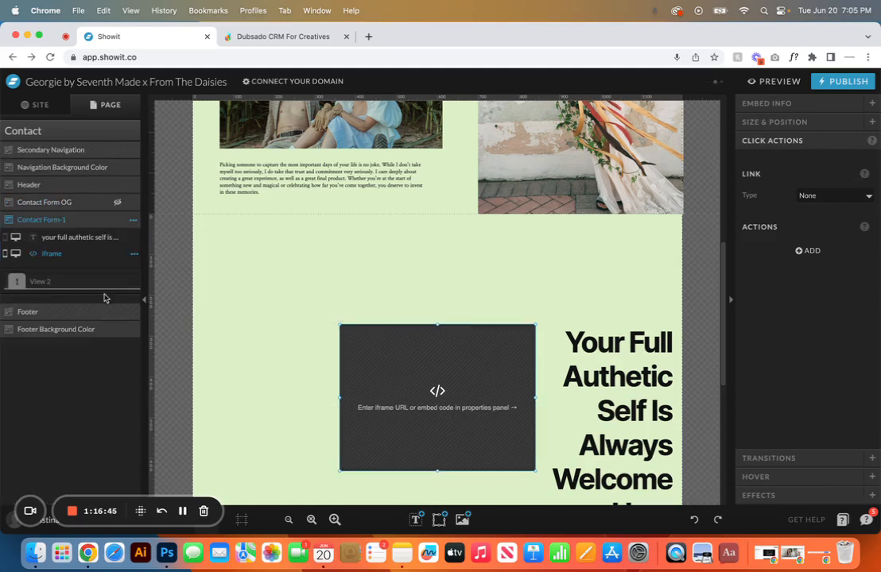
{"action": "left_click", "coordinate": [135, 282]}
{"action": "left_click", "coordinate": [125, 326]}
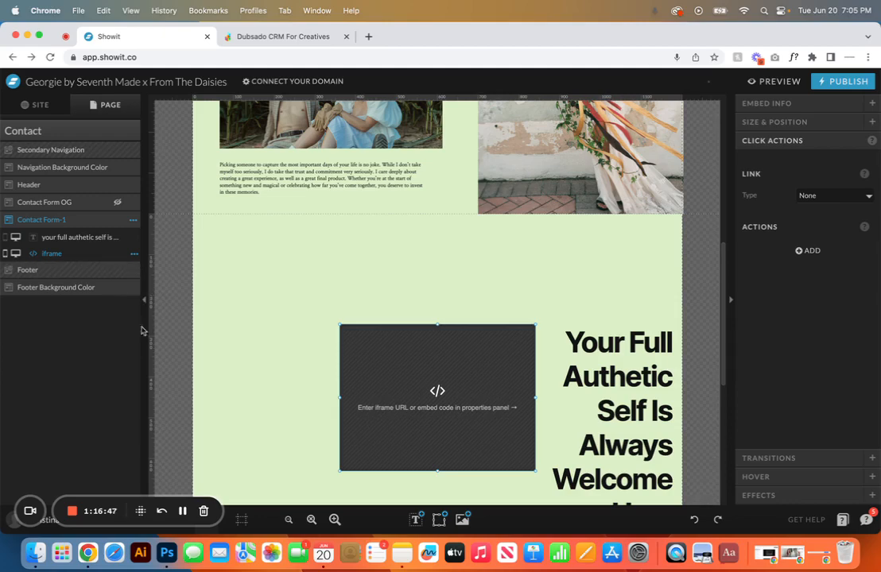
- Move the embed box away from the large heading into the former form area, and copy the contact form's iframe code from Dubsado
{"action": "left_click_drag", "start_coordinate": [433, 402], "coordinate": [316, 371]}
{"action": "double_click", "coordinate": [315, 374]}
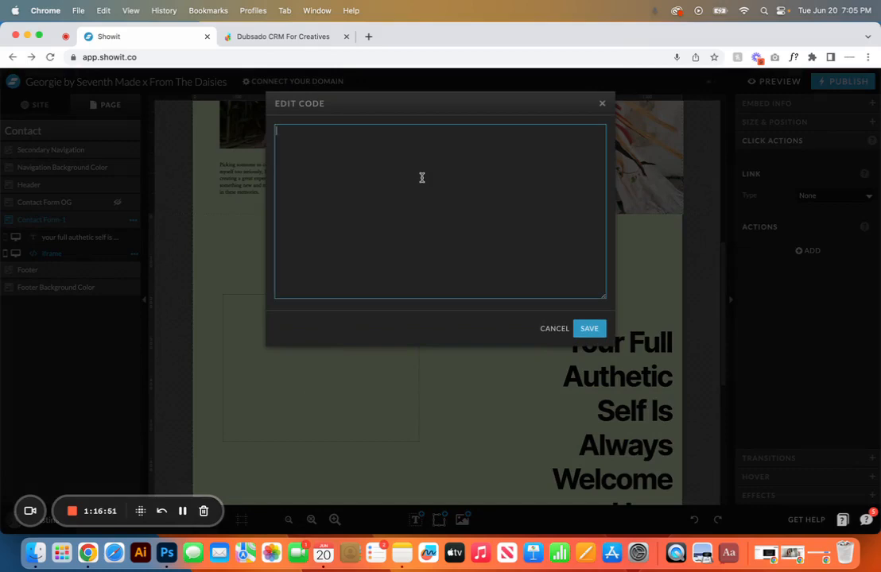
{"action": "left_click", "coordinate": [232, 36]}
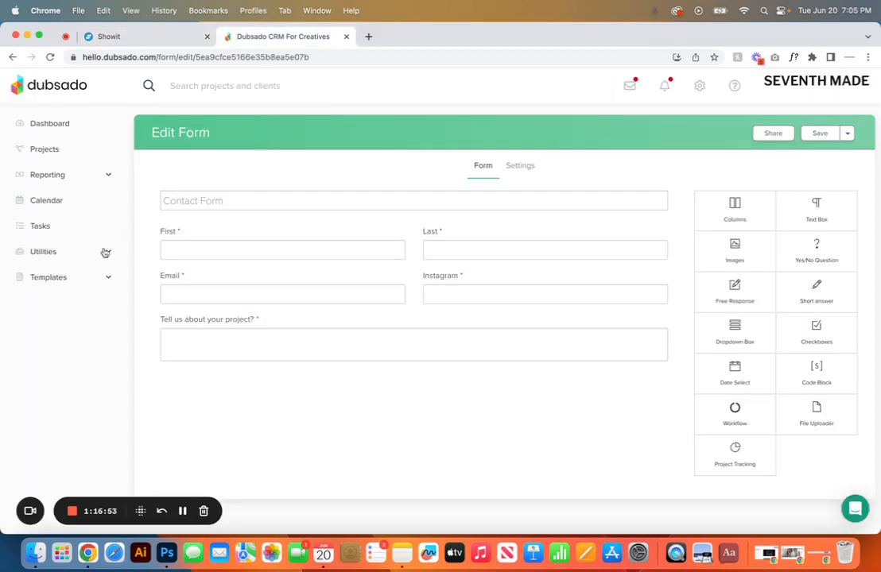
{"action": "left_click", "coordinate": [772, 134]}
{"action": "left_click", "coordinate": [402, 318]}
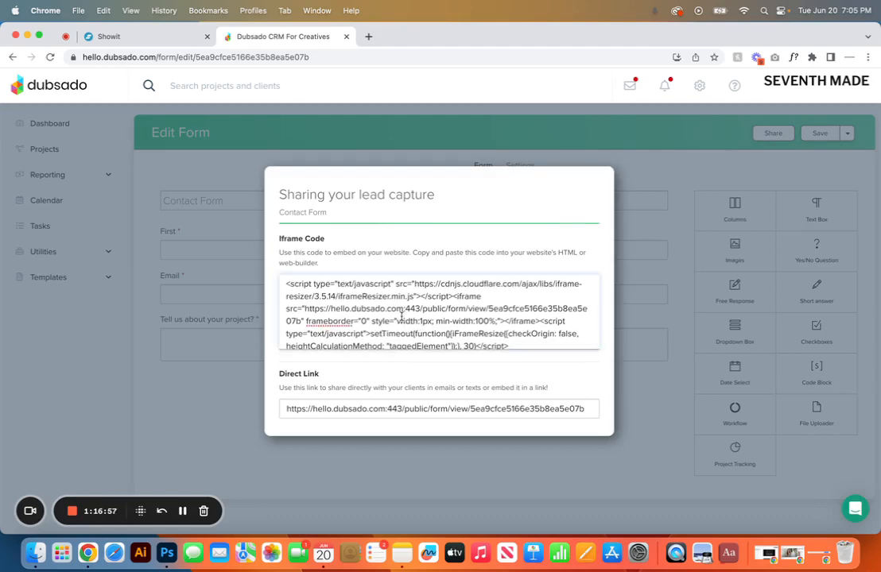
{"action": "key", "text": "super+a"}
{"action": "key", "text": "super+c"}
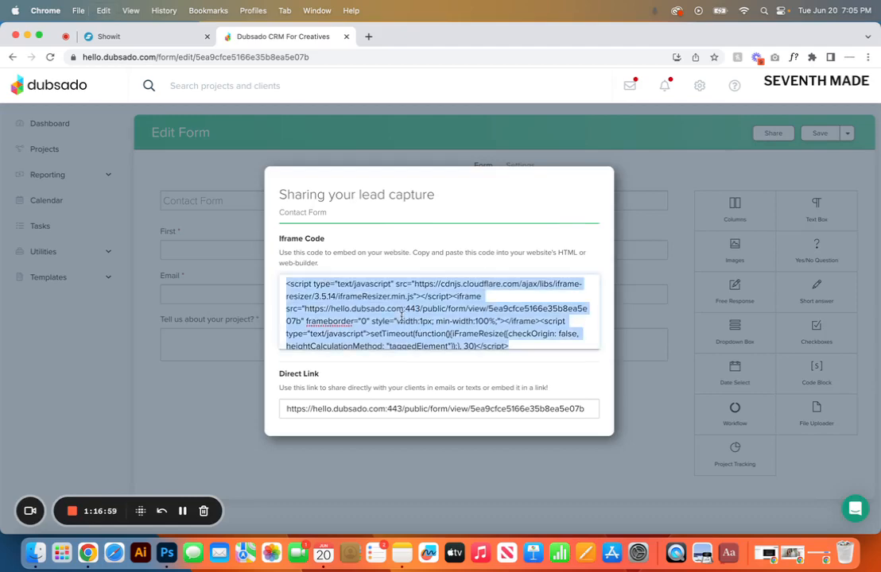
- Switch back to Showit, paste the Dubsado iframe code into the embed element and save it
{"action": "left_click", "coordinate": [141, 36]}
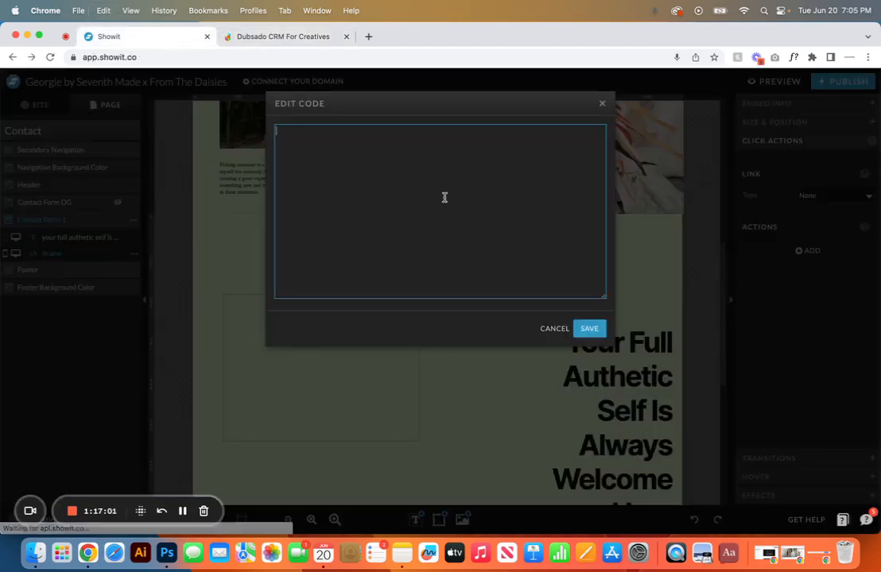
{"action": "key", "text": "super+v"}
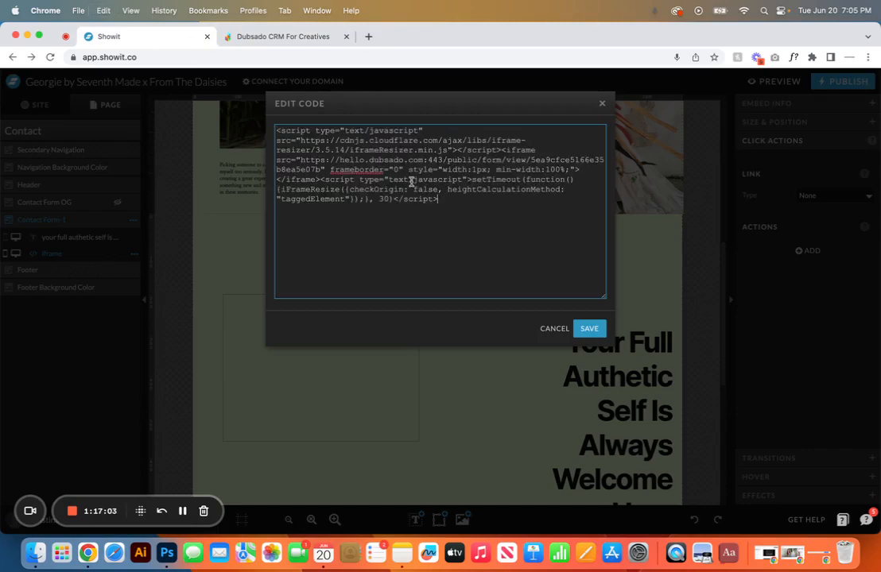
{"action": "left_click", "coordinate": [589, 329]}
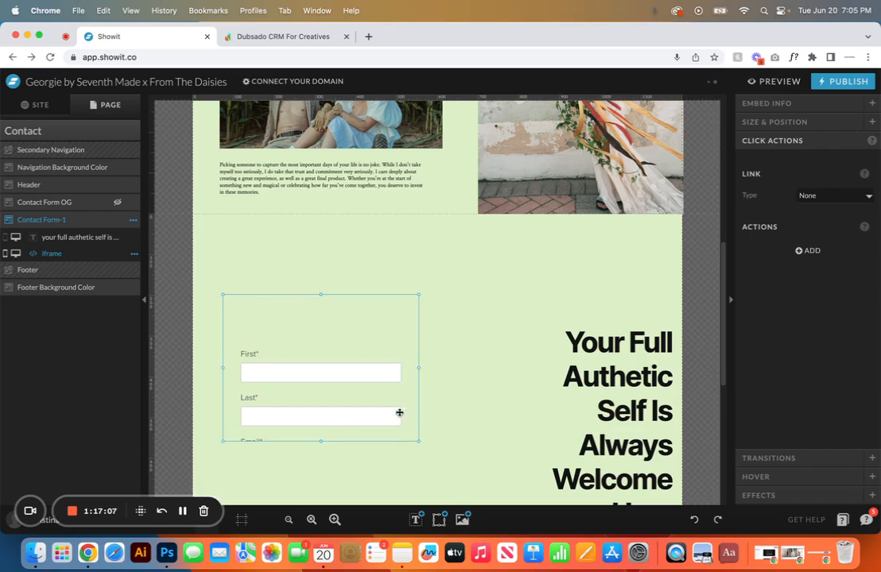
- On desktop, widen the embedded form, move it up to the canvas's upper edge and lengthen it to reach the Instagram field
{"action": "left_click_drag", "start_coordinate": [419, 368], "coordinate": [544, 368]}
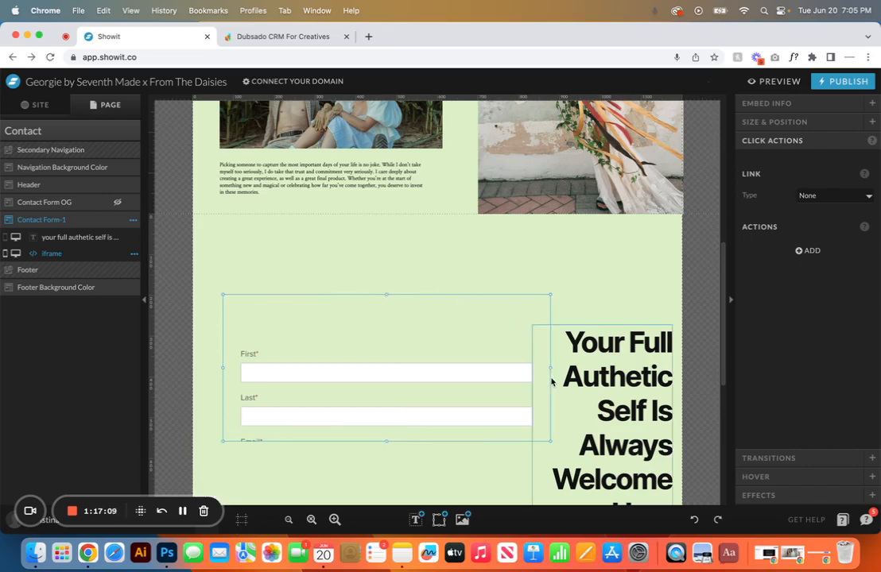
{"action": "left_click_drag", "start_coordinate": [330, 374], "coordinate": [311, 260]}
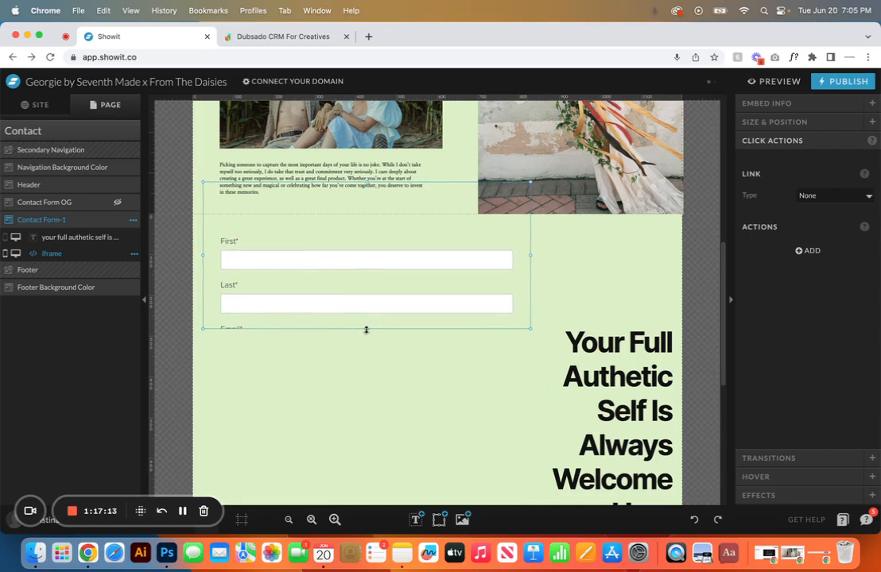
{"action": "left_click_drag", "start_coordinate": [366, 330], "coordinate": [370, 404]}
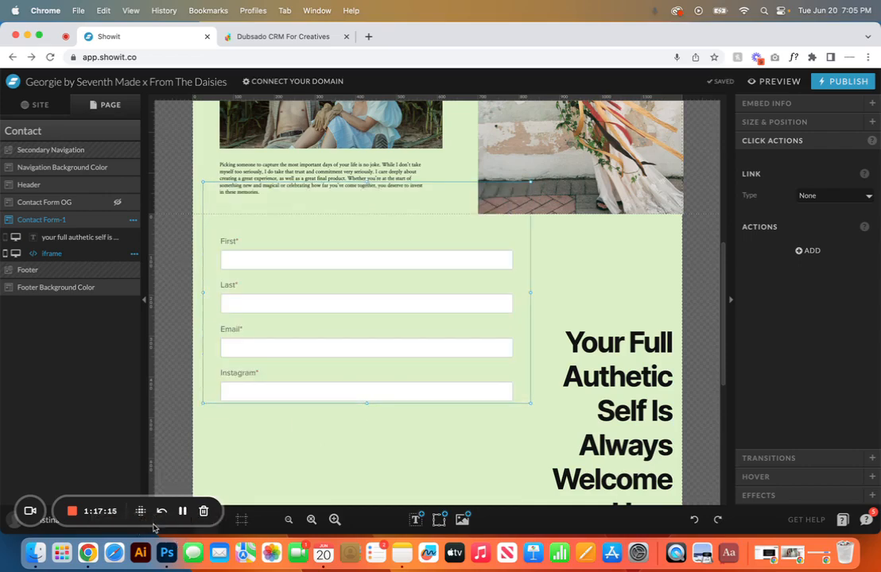
- Show the mobile layout beside desktop, widen the embedded form to the full mobile canvas width and move it up
{"action": "left_click", "coordinate": [151, 521]}
{"action": "scroll", "coordinate": [231, 422], "scroll_direction": "down", "scroll_amount": 5}
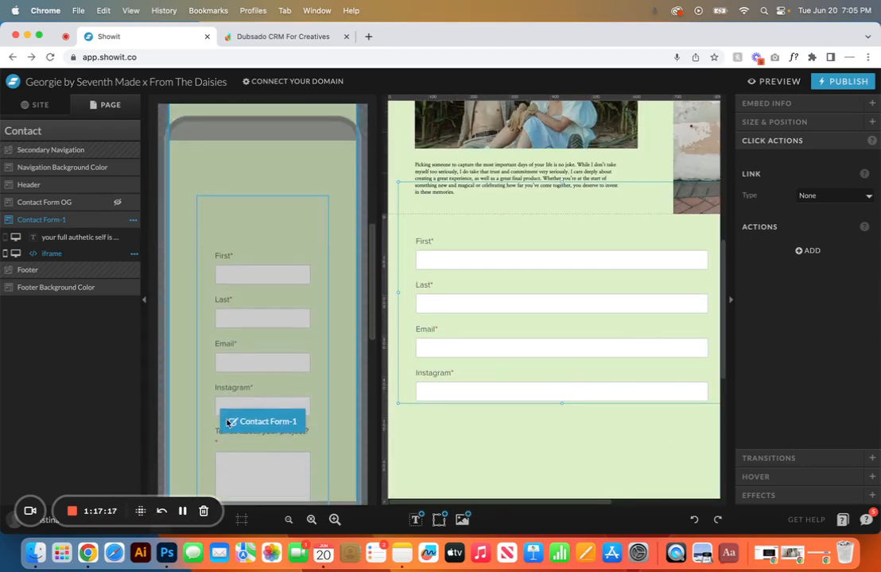
{"action": "left_click", "coordinate": [227, 422]}
{"action": "left_click_drag", "start_coordinate": [198, 420], "coordinate": [172, 420]}
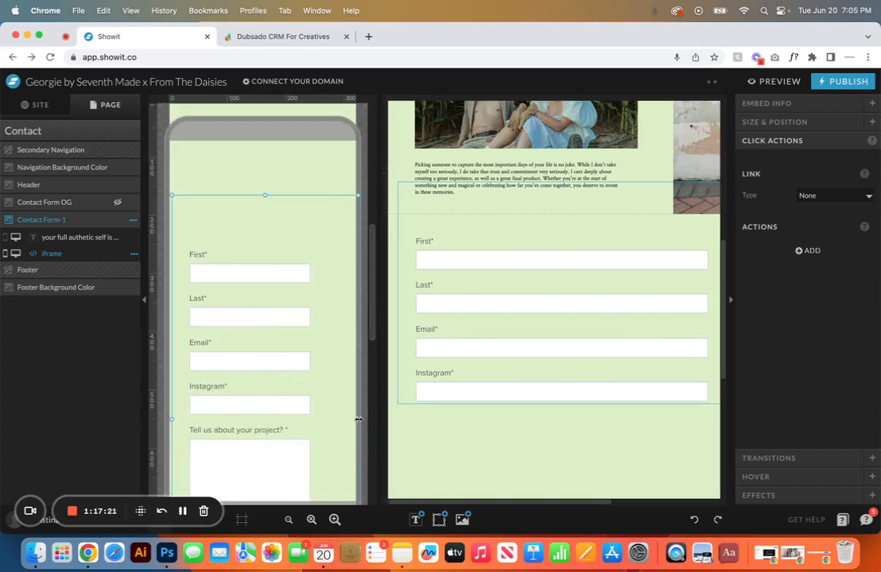
{"action": "left_click_drag", "start_coordinate": [328, 419], "coordinate": [366, 414]}
{"action": "left_click_drag", "start_coordinate": [283, 409], "coordinate": [276, 280]}
{"action": "scroll", "coordinate": [277, 335], "scroll_direction": "up", "scroll_amount": 3}
{"action": "scroll", "coordinate": [275, 278], "scroll_direction": "down", "scroll_amount": 10}
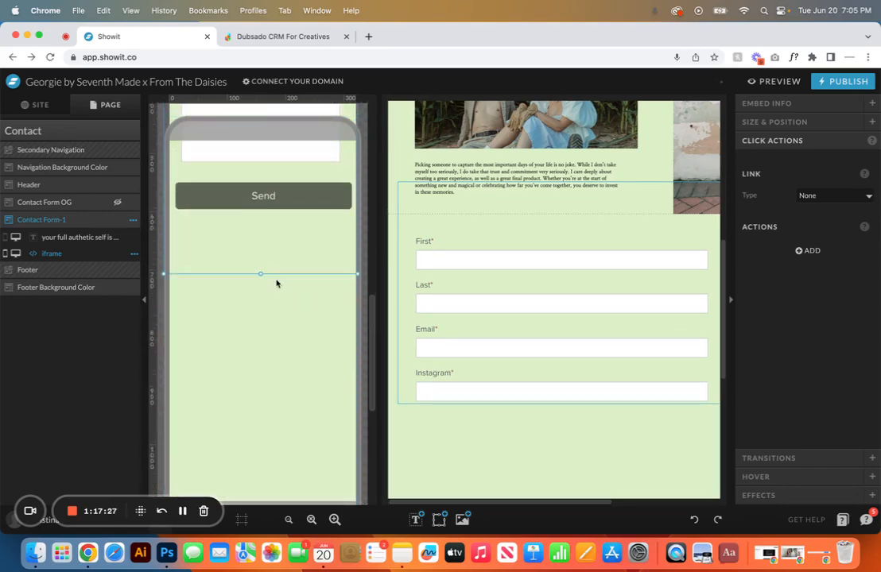
- Shorten the mobile Contact Form-1 canvas to remove the excess empty space between the Send button and the footer
{"action": "left_click", "coordinate": [274, 299]}
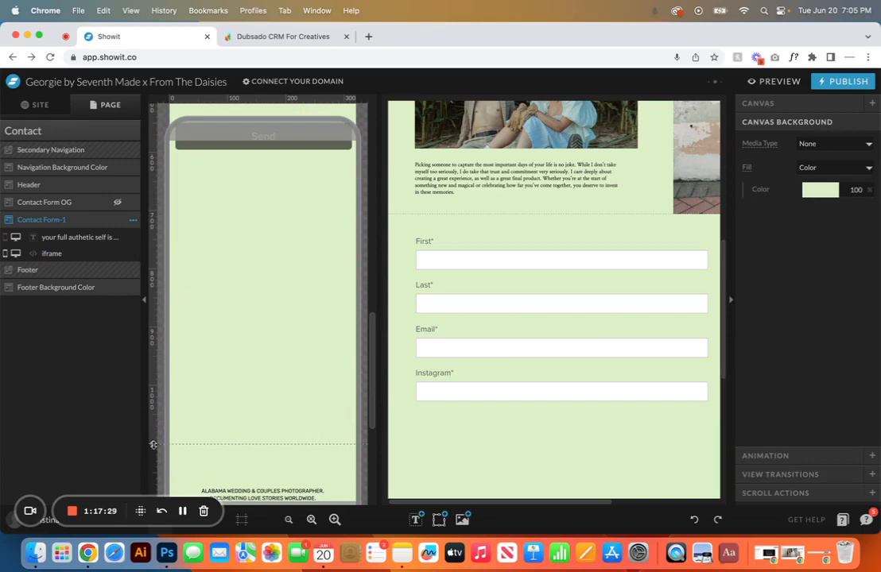
{"action": "left_click_drag", "start_coordinate": [153, 445], "coordinate": [177, 238]}
{"action": "scroll", "coordinate": [440, 350], "scroll_direction": "down", "scroll_amount": 5}
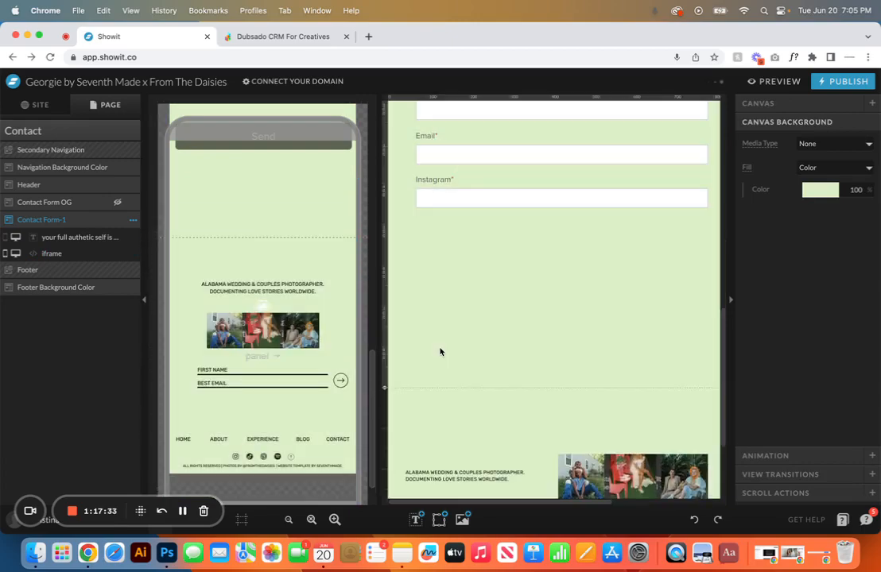
- Preview the Contact page on desktop, examine the embedded form's field layout and spacing, and close the preview
{"action": "left_click", "coordinate": [774, 85]}
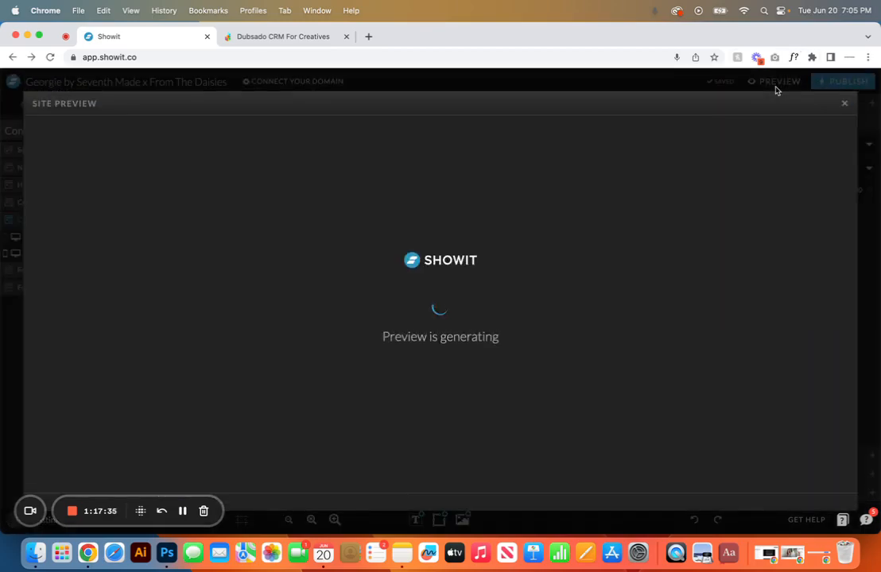
{"action": "scroll", "coordinate": [493, 317], "scroll_direction": "down", "scroll_amount": 3}
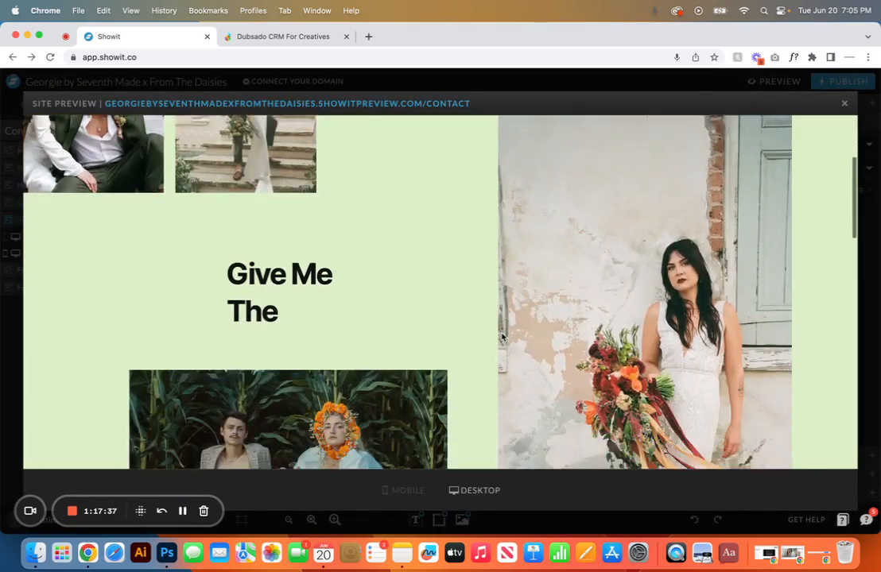
{"action": "scroll", "coordinate": [502, 337], "scroll_direction": "down", "scroll_amount": 10}
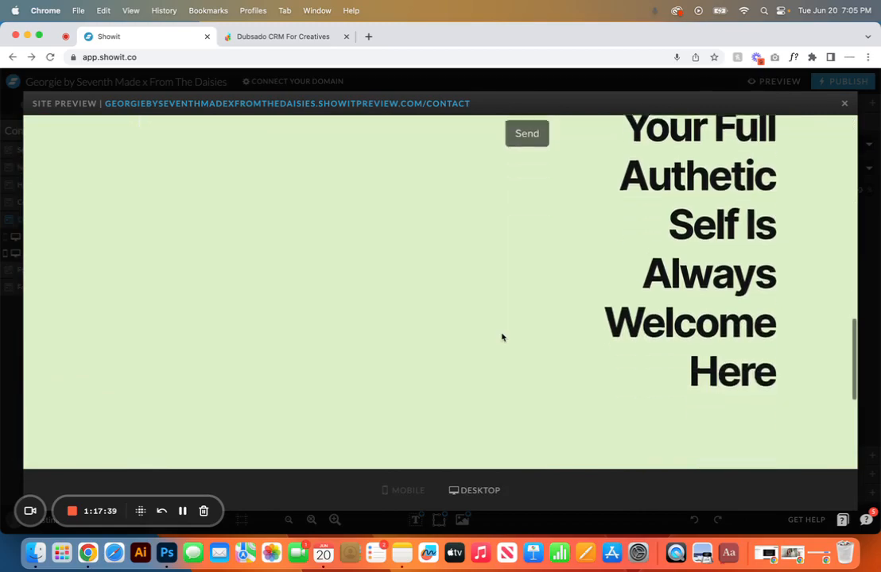
{"action": "scroll", "coordinate": [501, 337], "scroll_direction": "up", "scroll_amount": 3}
{"action": "scroll", "coordinate": [438, 225], "scroll_direction": "up", "scroll_amount": 2}
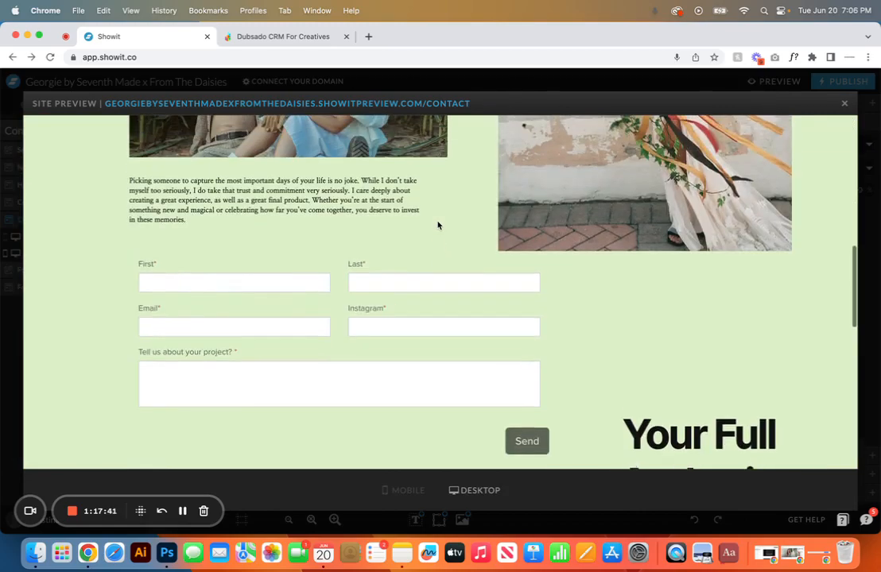
{"action": "scroll", "coordinate": [437, 225], "scroll_direction": "down", "scroll_amount": 2}
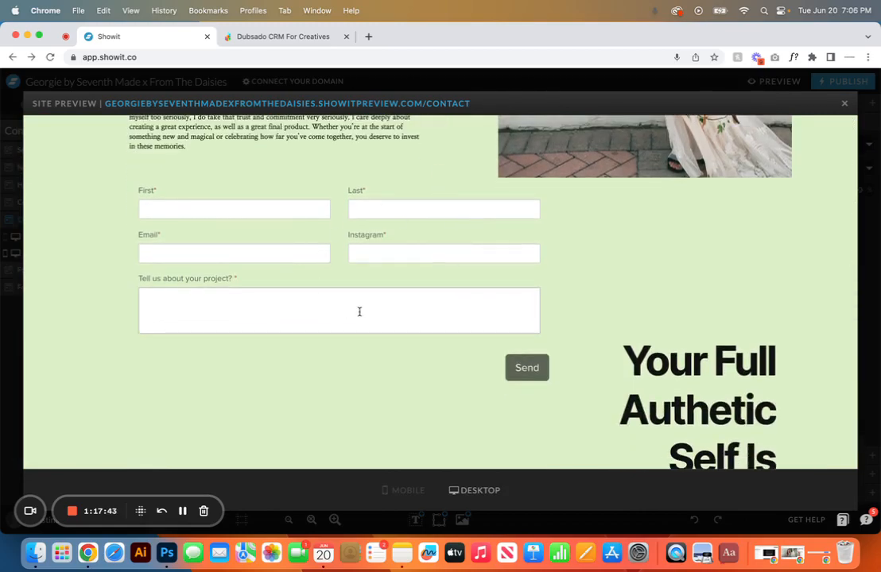
{"action": "key", "text": "Escape"}
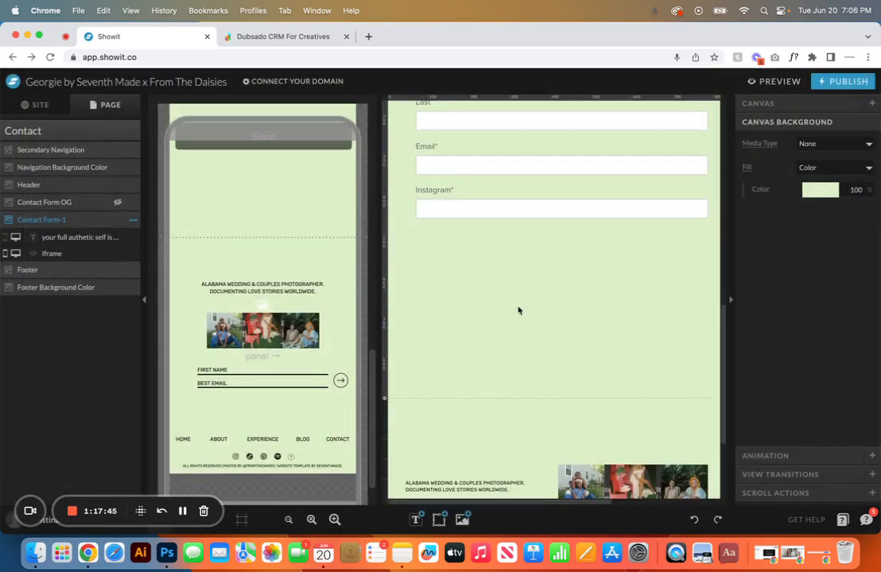
- Return to the desktop-only layout, narrow the embedded form from its right edge and shift it slightly left
{"action": "left_click", "coordinate": [210, 526]}
{"action": "left_click", "coordinate": [423, 203]}
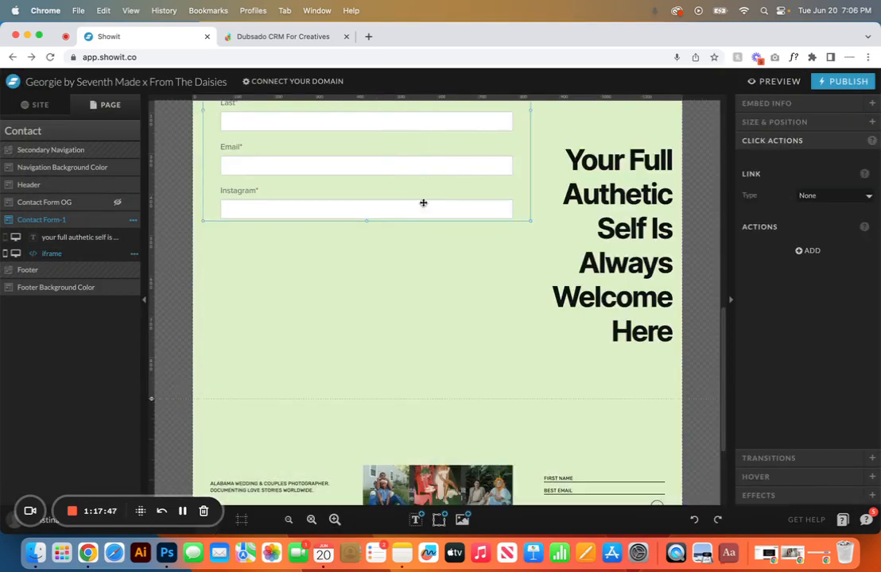
{"action": "scroll", "coordinate": [423, 204], "scroll_direction": "up", "scroll_amount": 2}
{"action": "left_click_drag", "start_coordinate": [530, 201], "coordinate": [472, 198]}
{"action": "left_click_drag", "start_coordinate": [374, 227], "coordinate": [356, 228]}
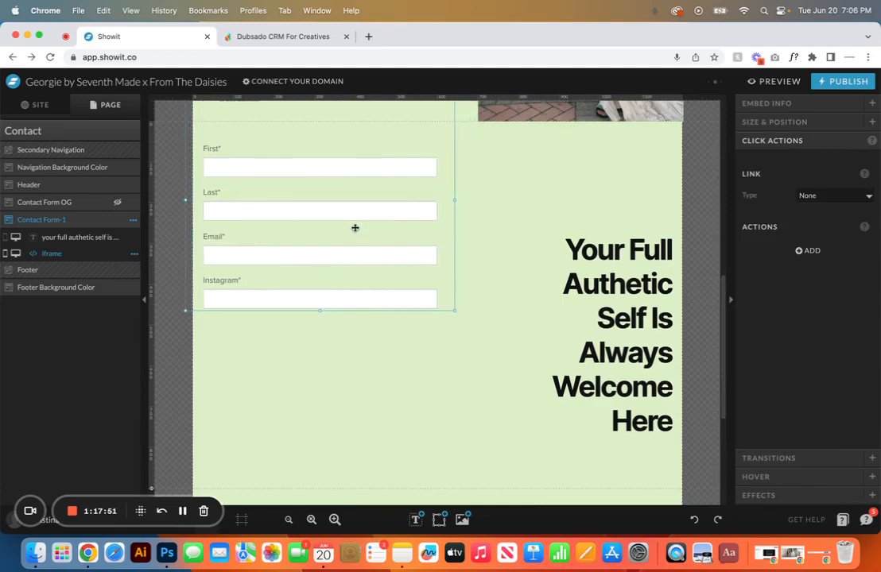
{"action": "left_click", "coordinate": [387, 356]}
- Preview the Contact page again, examine the narrowed form's alignment with the text above it, and close the preview
{"action": "left_click", "coordinate": [777, 81]}
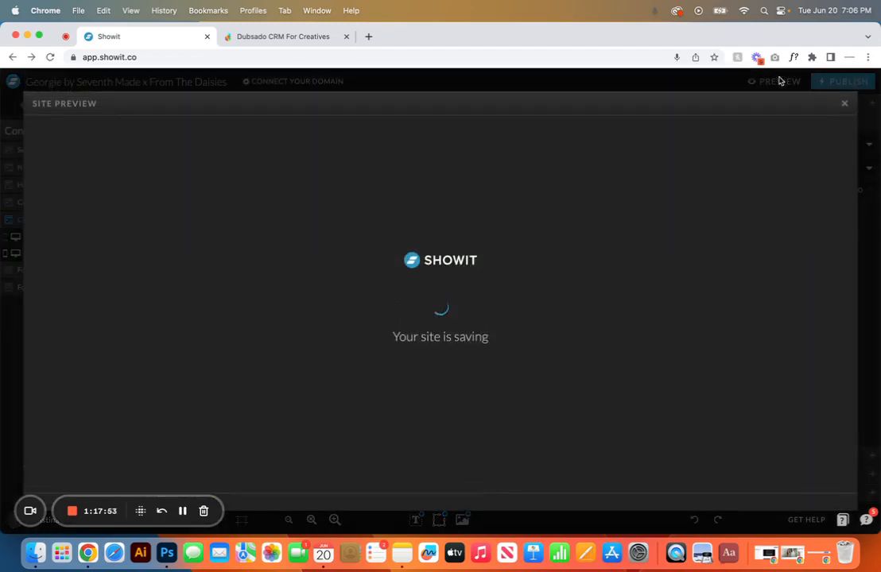
{"action": "scroll", "coordinate": [346, 338], "scroll_direction": "down", "scroll_amount": 10}
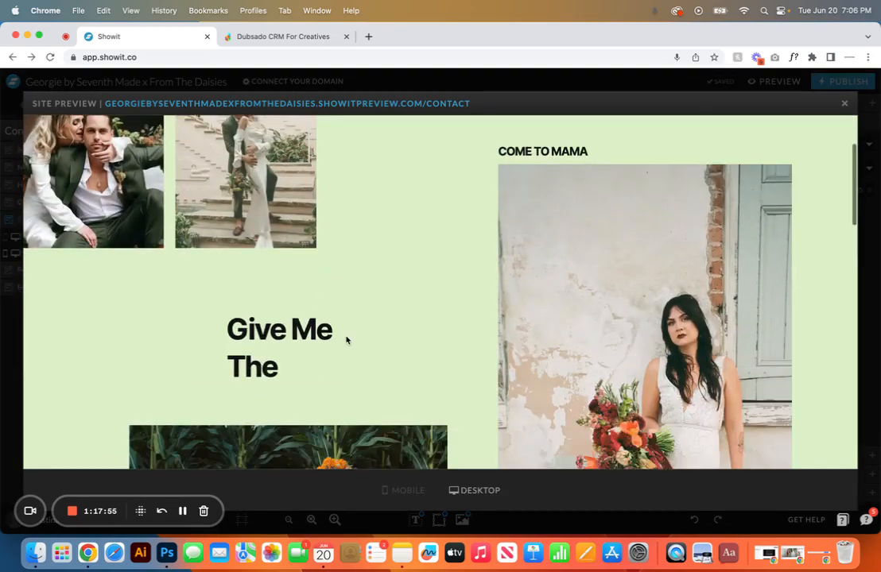
{"action": "scroll", "coordinate": [345, 340], "scroll_direction": "down", "scroll_amount": 5}
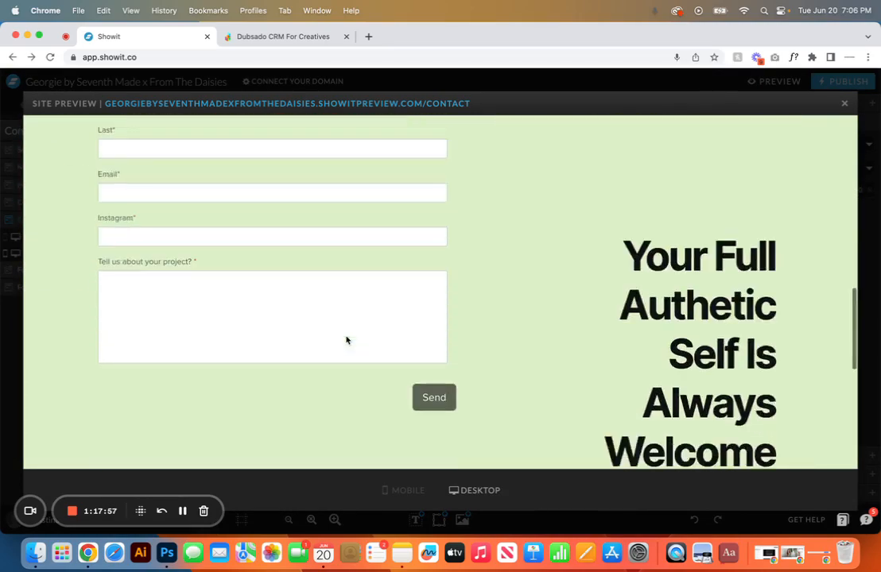
{"action": "scroll", "coordinate": [345, 340], "scroll_direction": "up", "scroll_amount": 3}
{"action": "scroll", "coordinate": [346, 340], "scroll_direction": "up", "scroll_amount": 2}
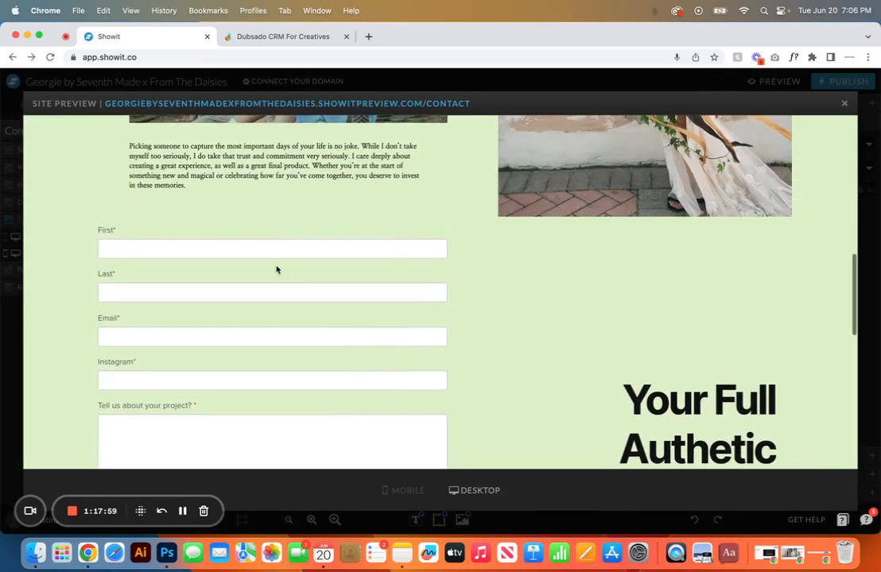
{"action": "scroll", "coordinate": [422, 275], "scroll_direction": "down", "scroll_amount": 4}
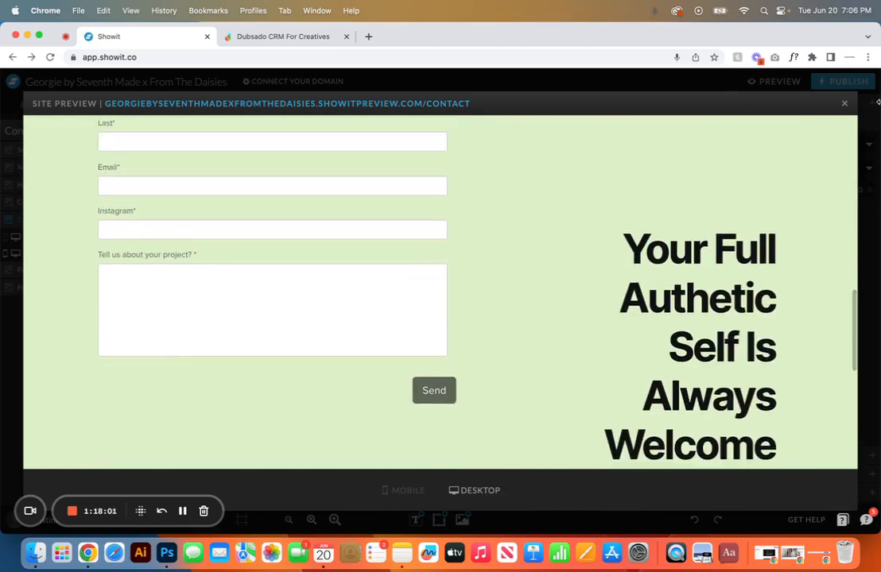
{"action": "left_click", "coordinate": [844, 103]}
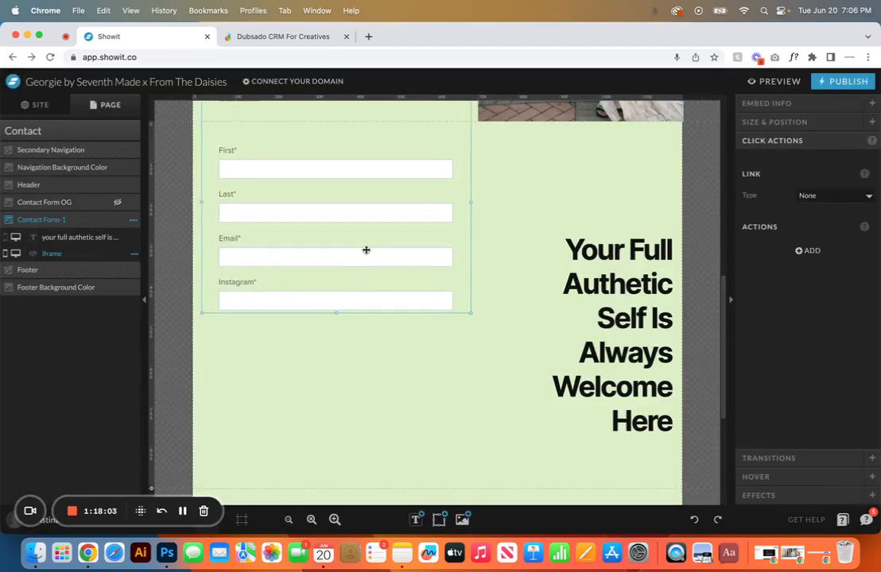
- Resave the form's embed code unchanged, lengthen the desktop embed past the Send button and narrow it slightly
{"action": "double_click", "coordinate": [365, 249]}
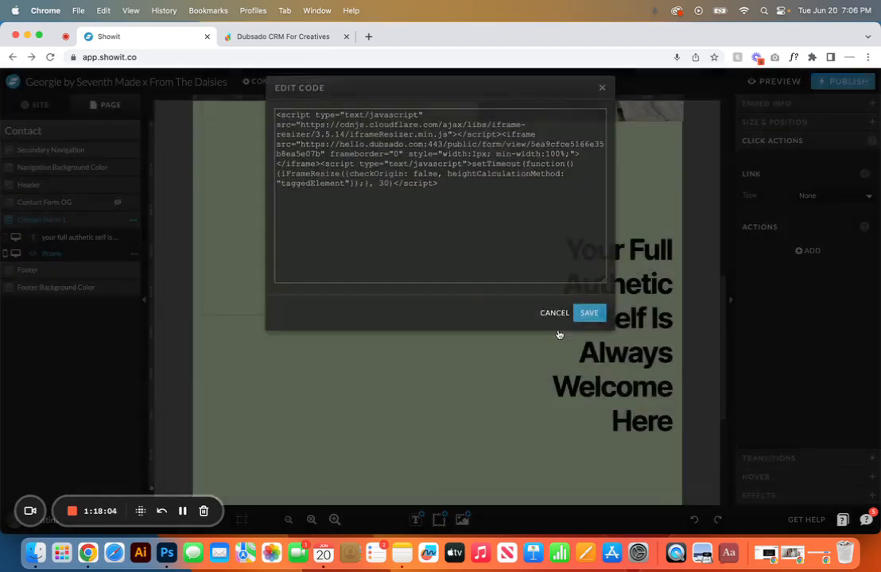
{"action": "left_click", "coordinate": [588, 313]}
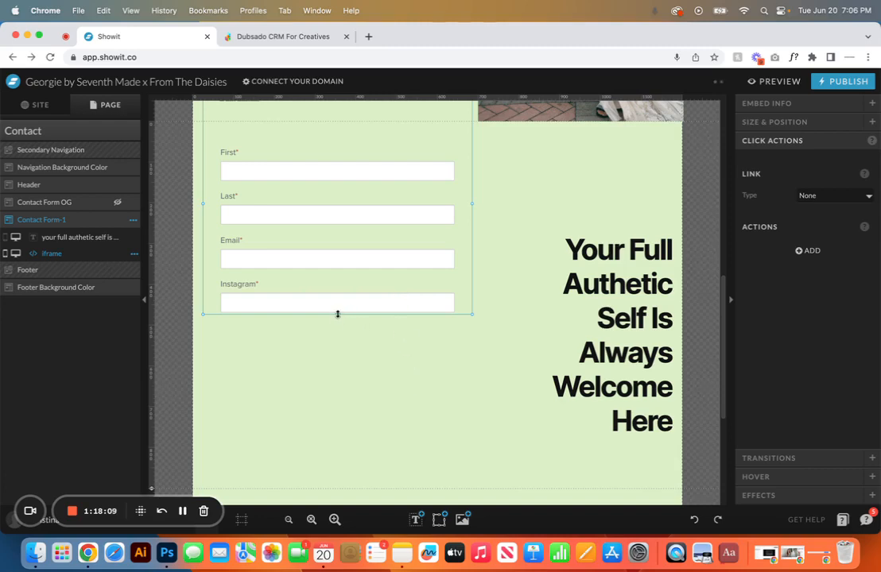
{"action": "left_click_drag", "start_coordinate": [337, 313], "coordinate": [342, 468]}
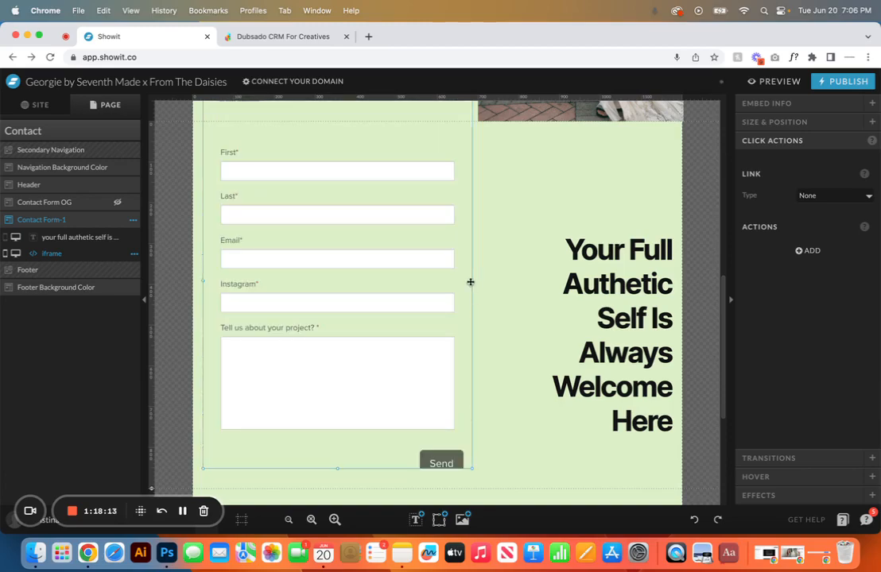
{"action": "left_click_drag", "start_coordinate": [471, 281], "coordinate": [420, 282]}
{"action": "left_click_drag", "start_coordinate": [311, 469], "coordinate": [311, 492]}
{"action": "left_click_drag", "start_coordinate": [420, 293], "coordinate": [458, 291]}
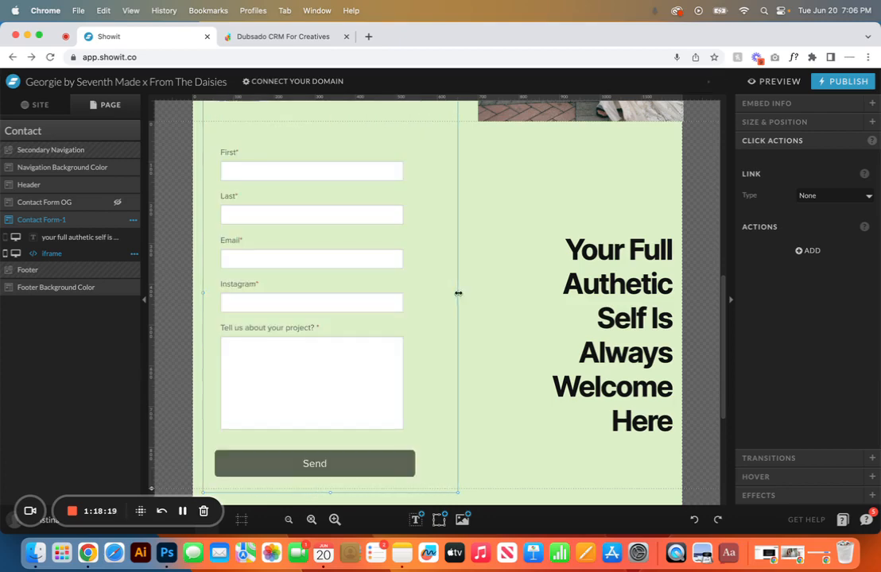
{"action": "left_click", "coordinate": [541, 257]}
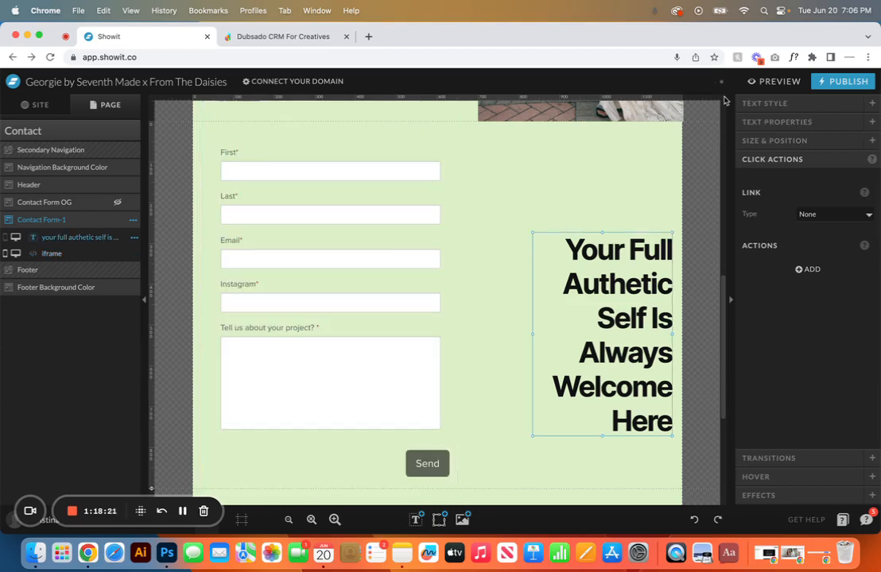
- Preview the Contact page on desktop, examine the resized form from its first field to the Send button, and close the preview
{"action": "left_click", "coordinate": [769, 82]}
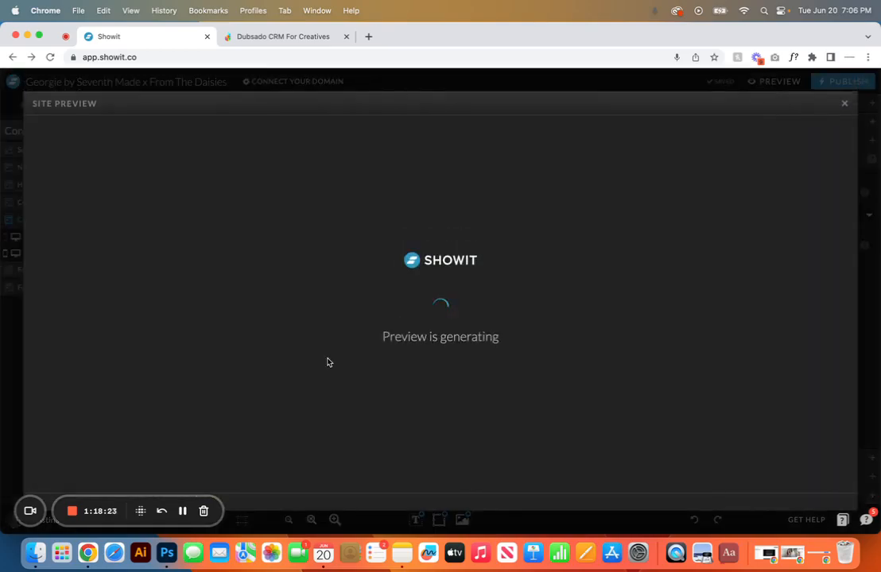
{"action": "scroll", "coordinate": [326, 363], "scroll_direction": "down", "scroll_amount": 3}
{"action": "scroll", "coordinate": [326, 362], "scroll_direction": "down", "scroll_amount": 10}
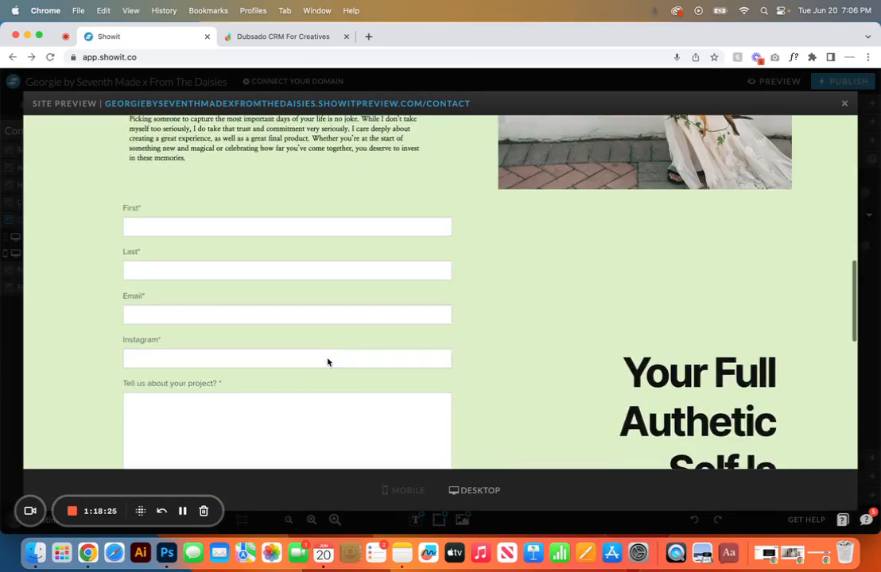
{"action": "scroll", "coordinate": [328, 362], "scroll_direction": "down", "scroll_amount": 2}
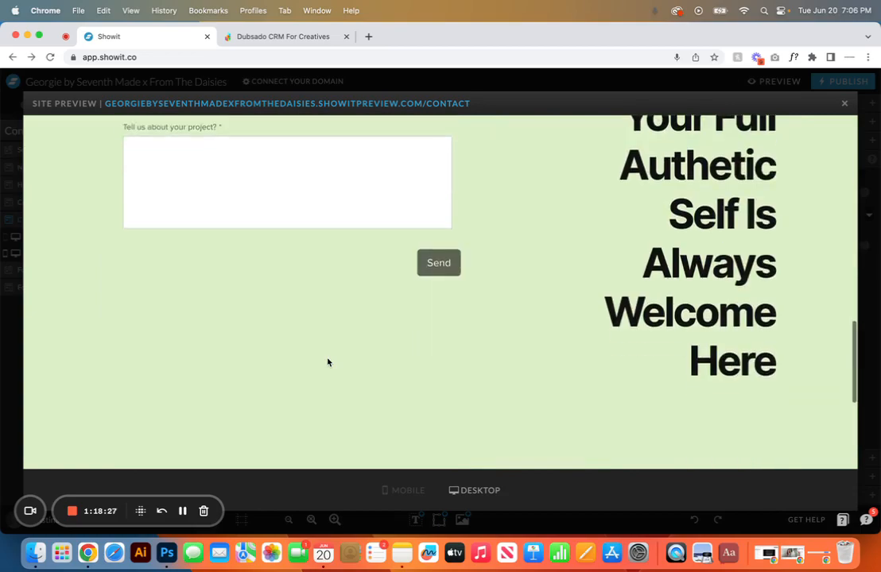
{"action": "scroll", "coordinate": [328, 361], "scroll_direction": "up", "scroll_amount": 10}
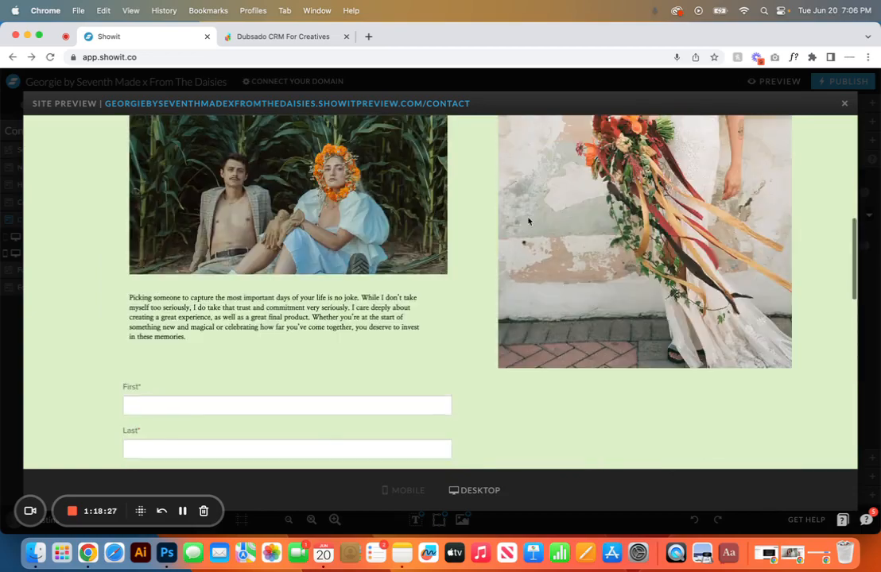
{"action": "left_click", "coordinate": [844, 103]}
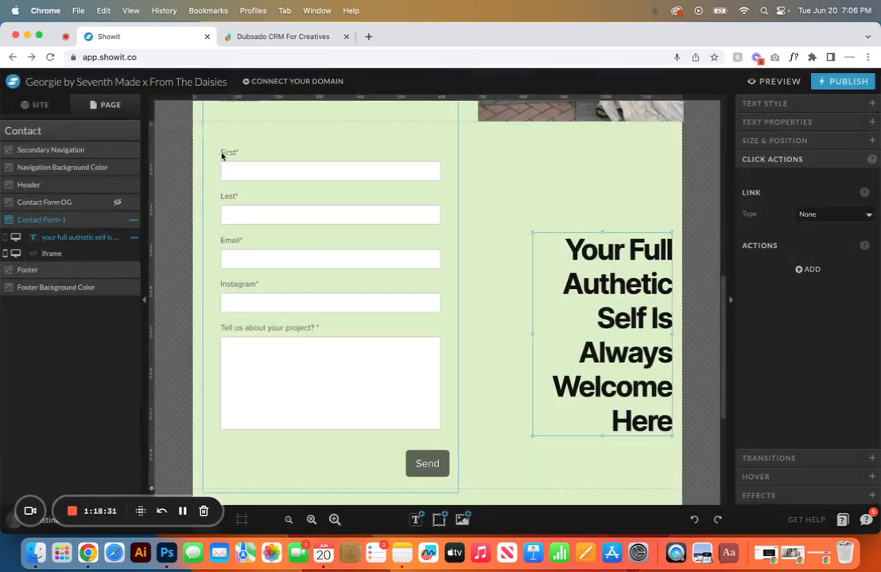
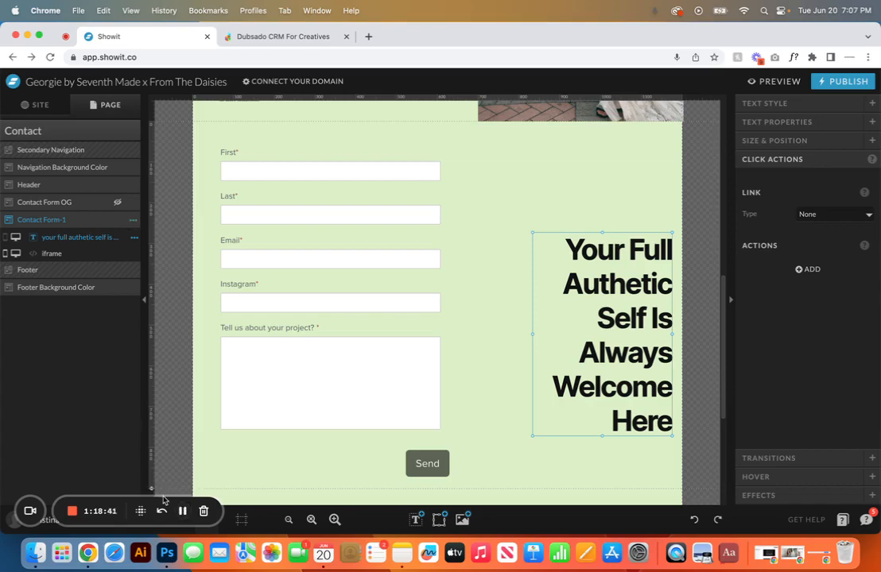
{"action": "left_click", "coordinate": [182, 510]}
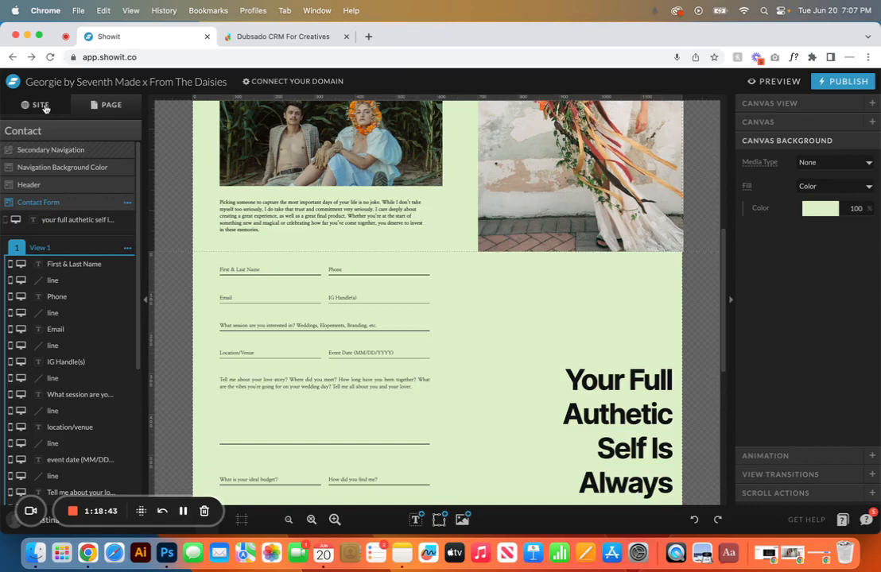
- Open the Links page from the site's page list and select its Links canvas to show its elements
{"action": "left_click", "coordinate": [43, 107]}
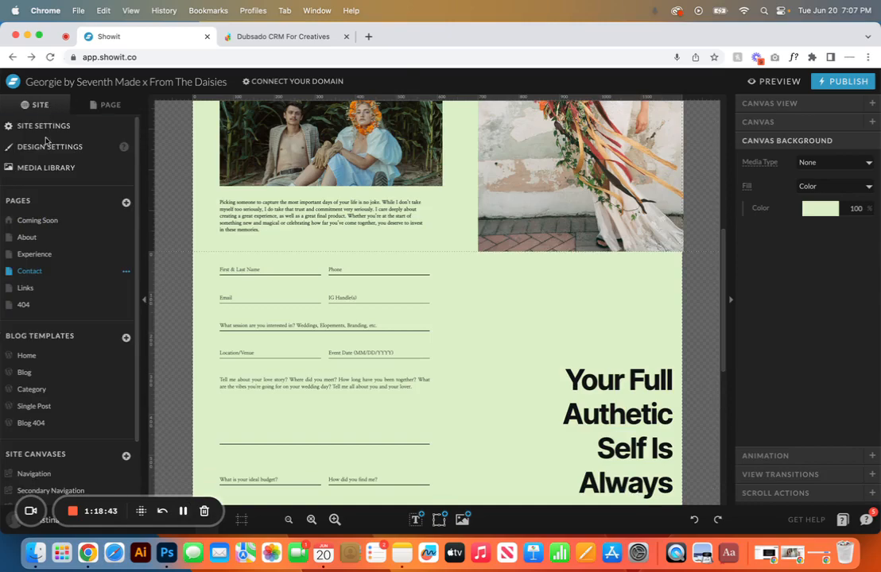
{"action": "left_click", "coordinate": [28, 289]}
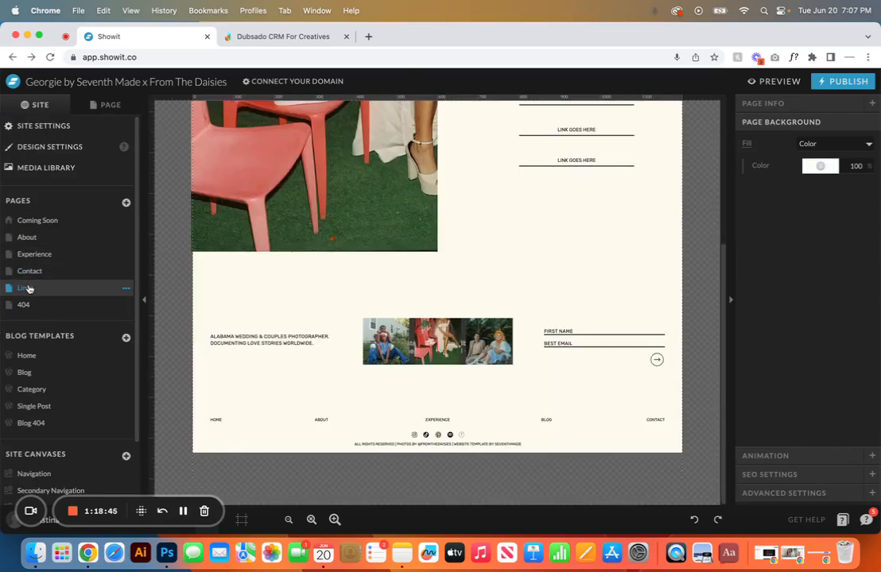
{"action": "left_click", "coordinate": [104, 105]}
{"action": "scroll", "coordinate": [457, 147], "scroll_direction": "up", "scroll_amount": 5}
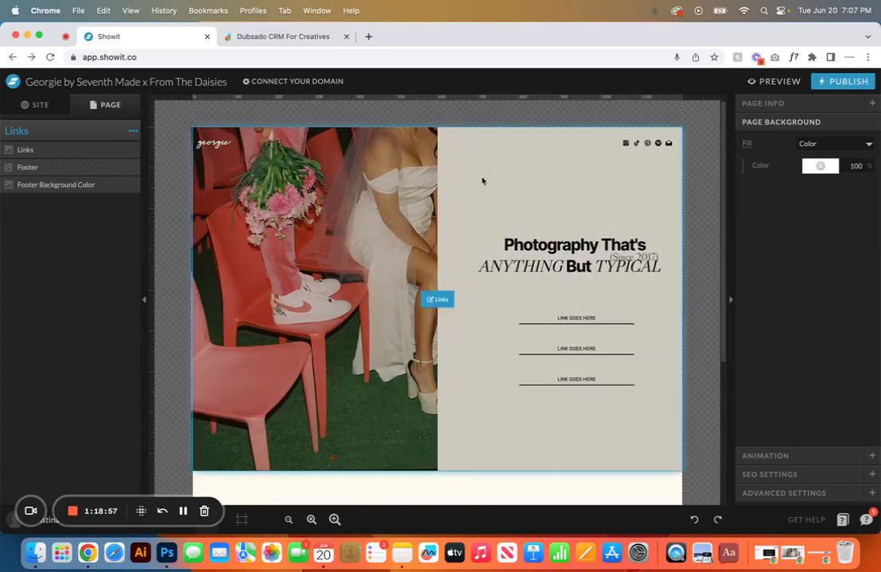
{"action": "left_click", "coordinate": [482, 182]}
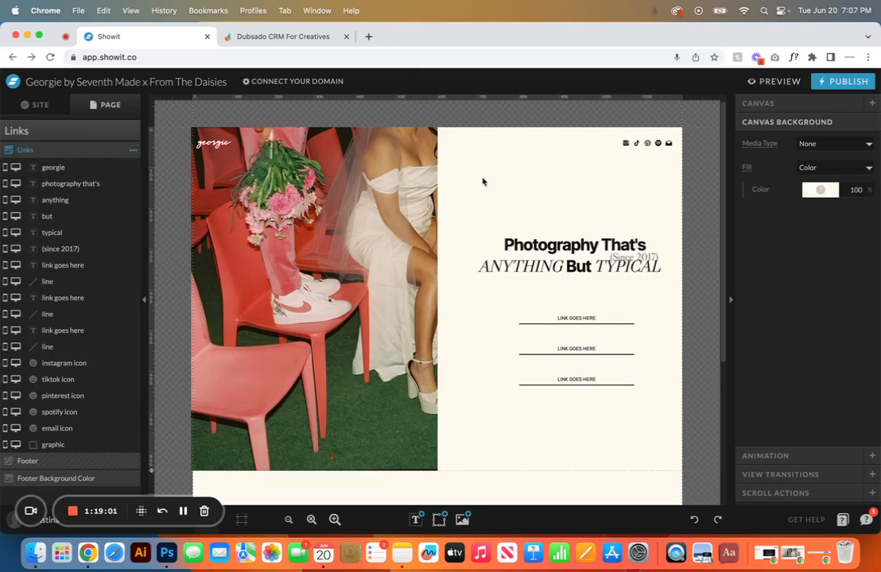
- Check the click actions of the wedding photo and the georgie logo on the Links canvas
{"action": "left_click", "coordinate": [352, 232]}
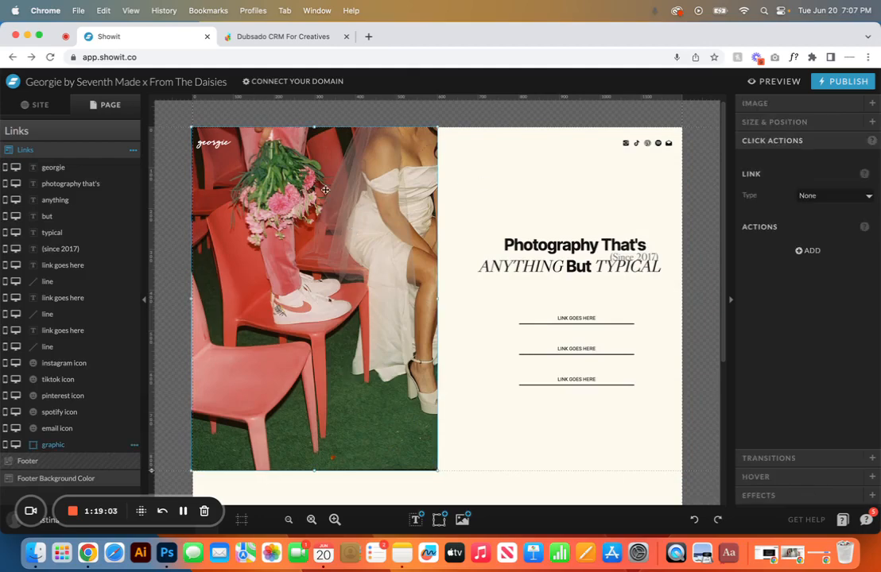
{"action": "left_click", "coordinate": [214, 146]}
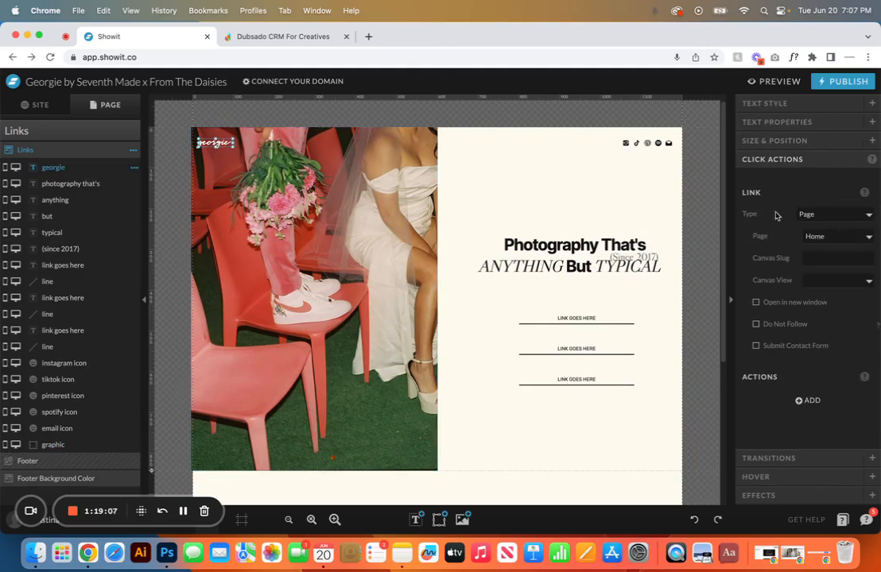
{"action": "left_click", "coordinate": [513, 185]}
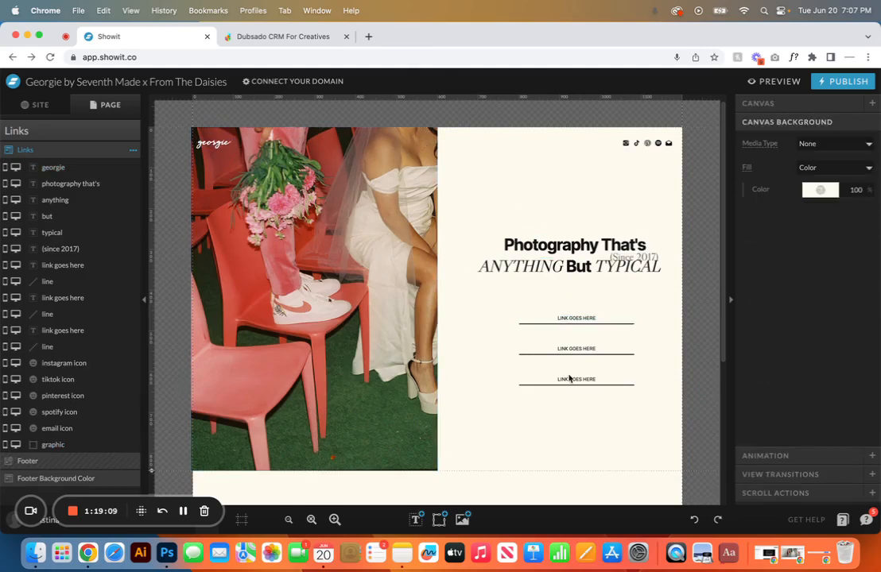
- Replace the first "Link goes here" placeholder text with "Go to website"
{"action": "left_click", "coordinate": [574, 319]}
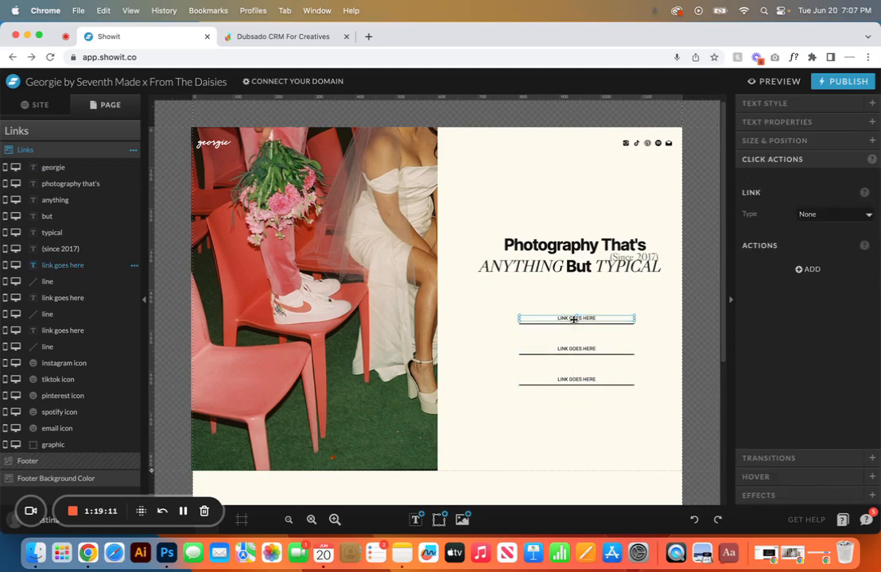
{"action": "double_click", "coordinate": [574, 318]}
{"action": "type", "text": "a"}
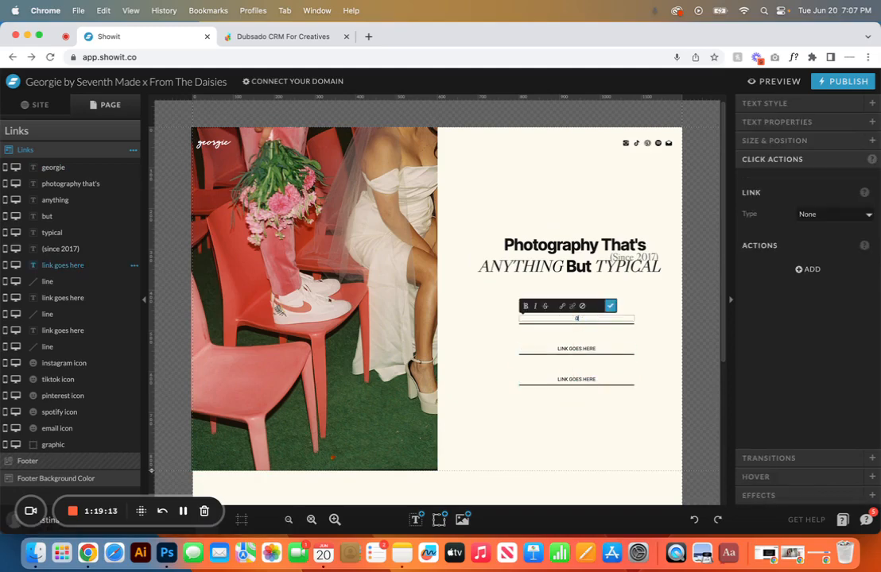
{"action": "type", "text": "O TO WEBSITE"}
{"action": "left_click", "coordinate": [610, 307]}
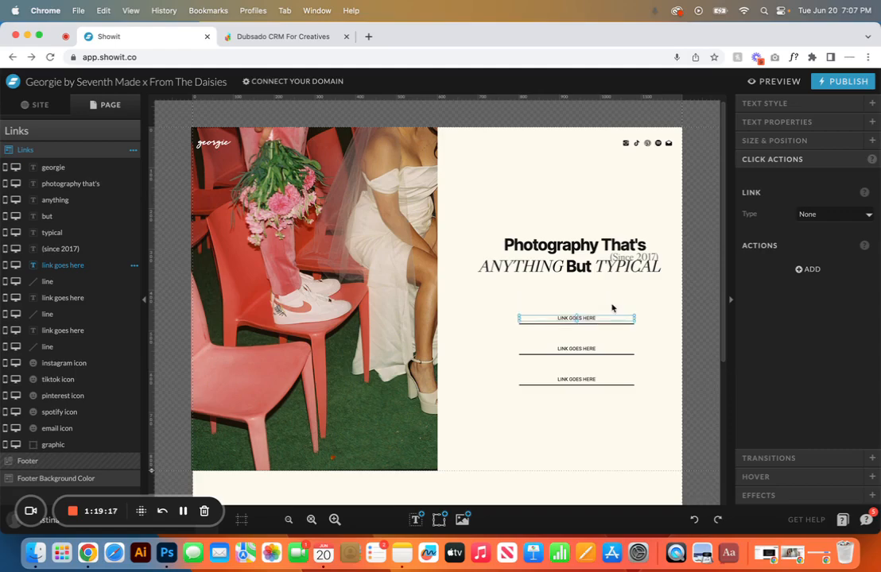
- Set the "Go to website" text's click action to link to the Home page
{"action": "left_click", "coordinate": [851, 215]}
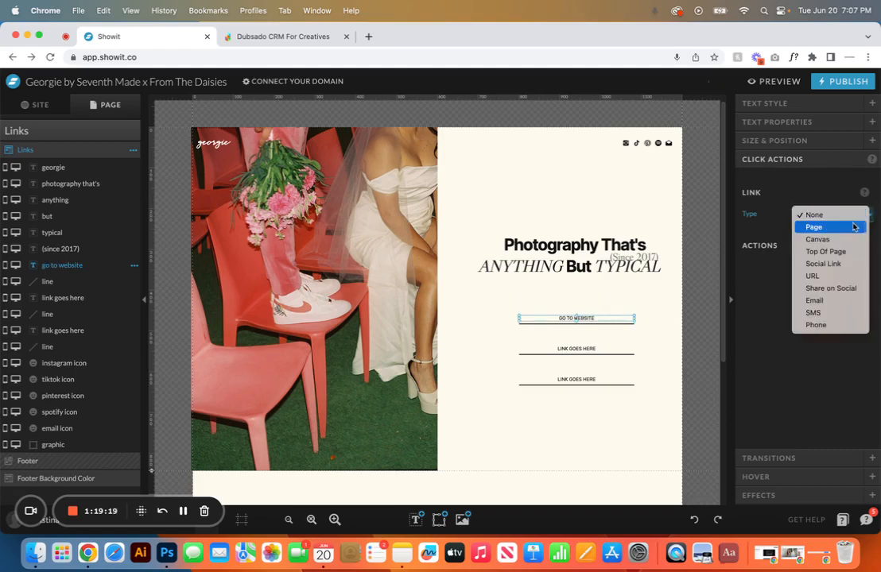
{"action": "left_click", "coordinate": [853, 228]}
{"action": "left_click", "coordinate": [834, 236]}
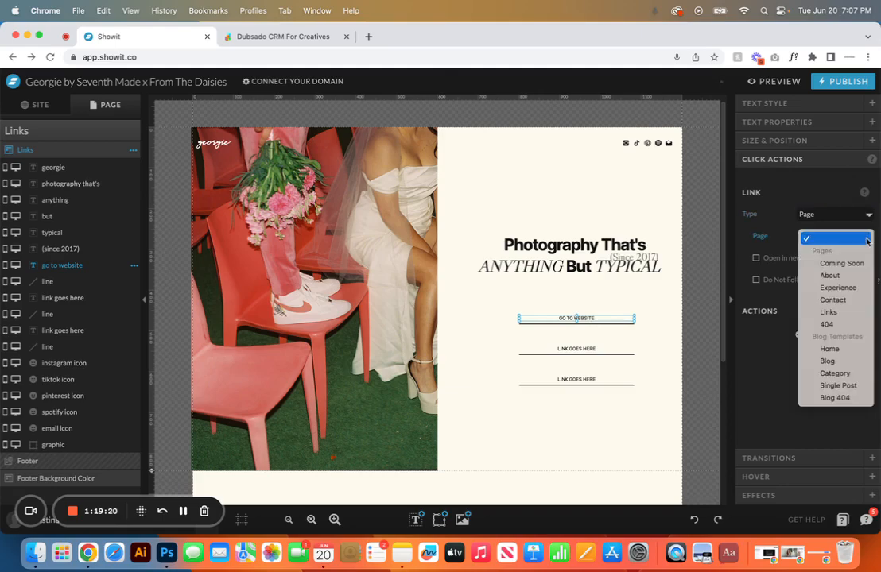
{"action": "left_click", "coordinate": [841, 353]}
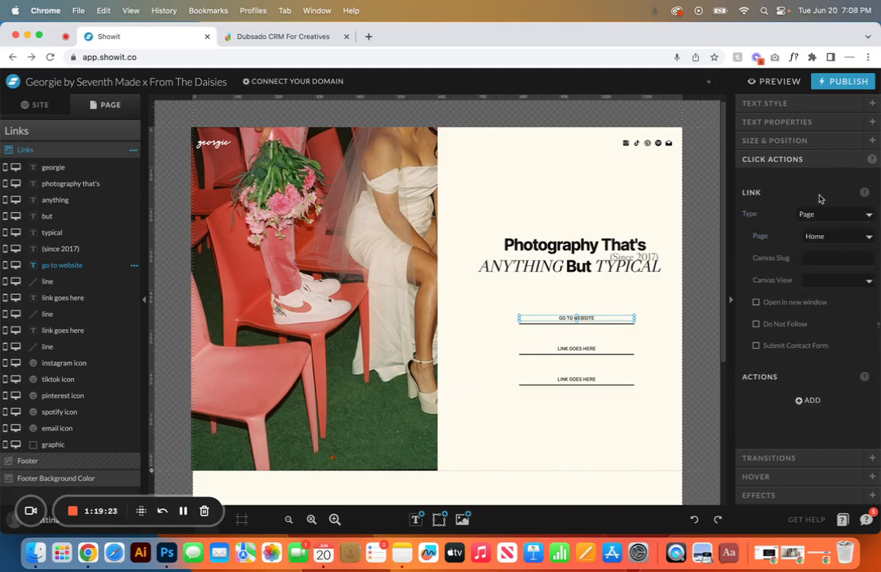
- Link the line under the "Go to website" text to the Home page as well
{"action": "left_click", "coordinate": [604, 325]}
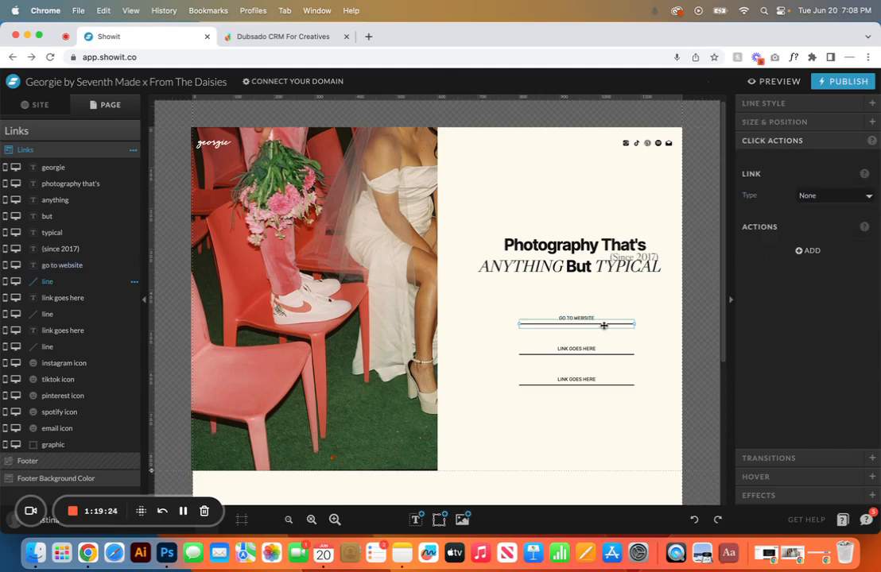
{"action": "left_click", "coordinate": [871, 197]}
{"action": "left_click", "coordinate": [854, 204]}
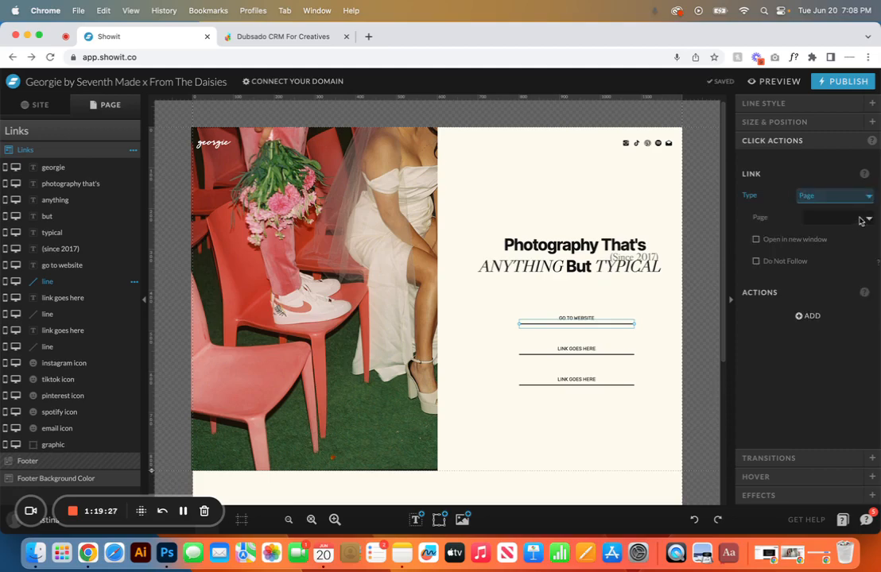
{"action": "left_click", "coordinate": [851, 217]}
{"action": "left_click", "coordinate": [830, 330]}
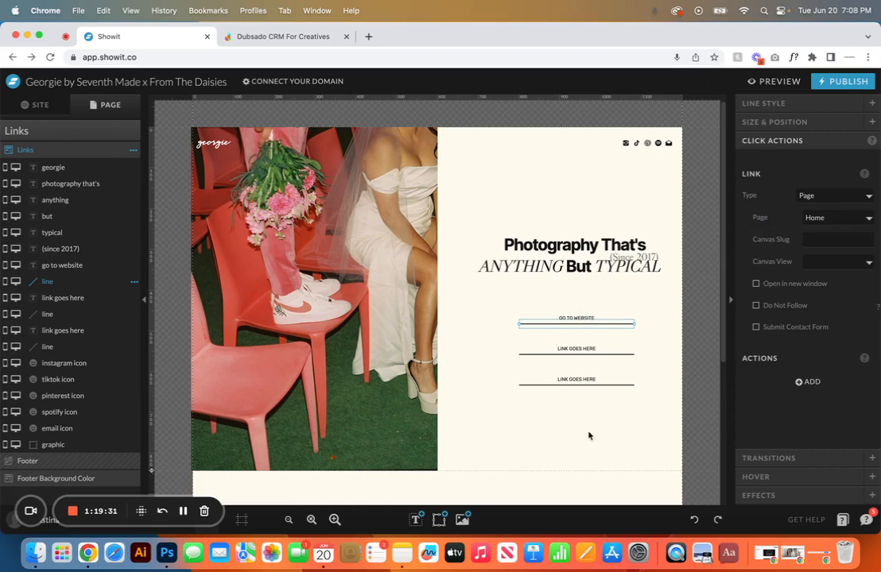
- Duplicate the third link text with its line and place the copy as a fourth link below on the desktop layout
{"action": "left_click", "coordinate": [583, 380]}
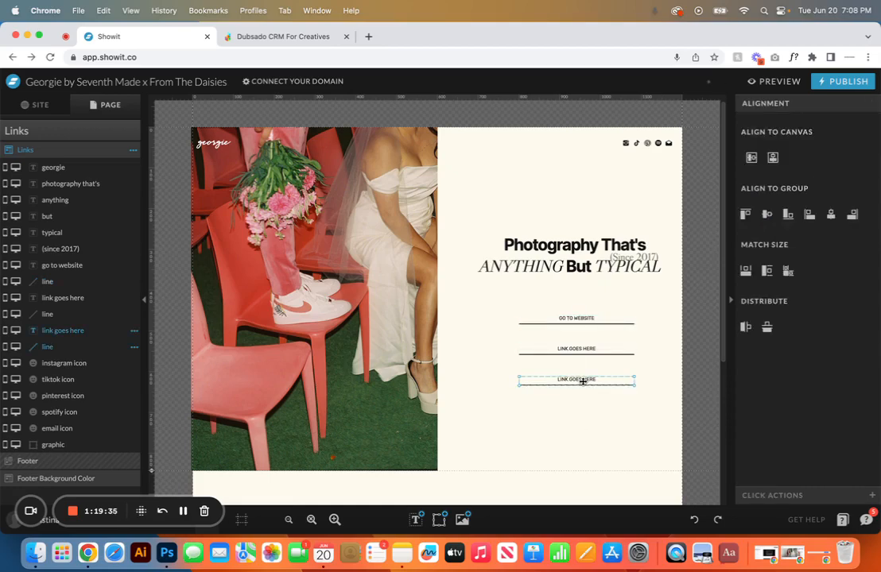
{"action": "left_click_drag", "start_coordinate": [582, 381], "coordinate": [583, 409]}
{"action": "left_click", "coordinate": [585, 430]}
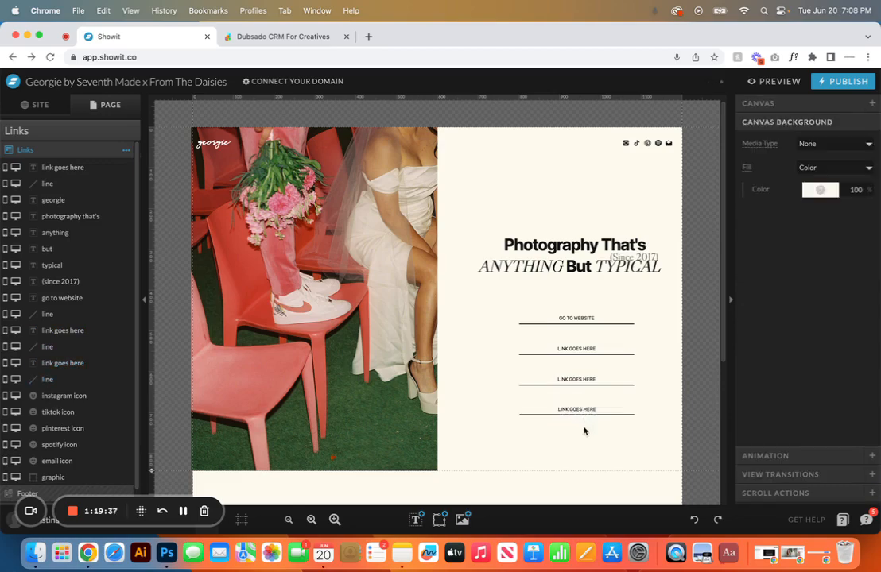
- Show the mobile layout alongside desktop and move the duplicated link text and line below the third link there
{"action": "left_click", "coordinate": [589, 409]}
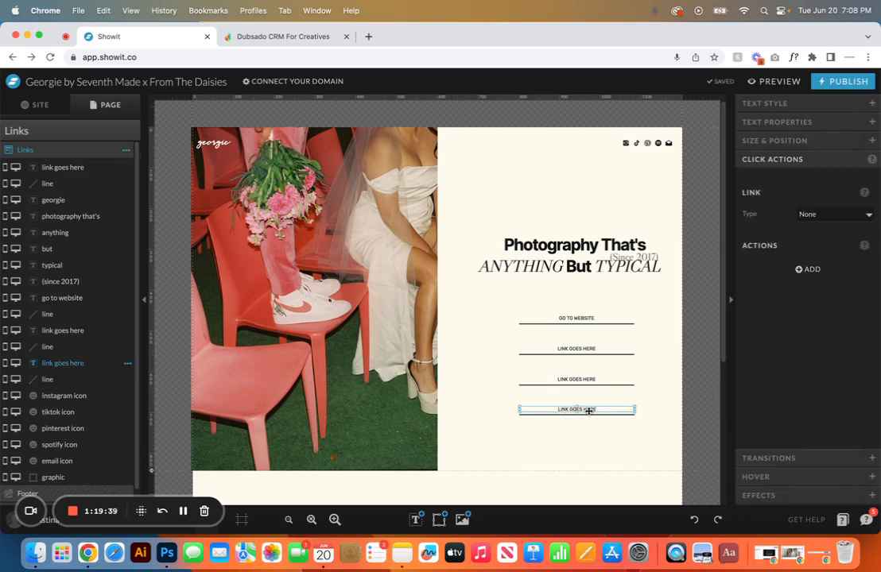
{"action": "left_click", "coordinate": [164, 530]}
{"action": "scroll", "coordinate": [249, 359], "scroll_direction": "down", "scroll_amount": 1}
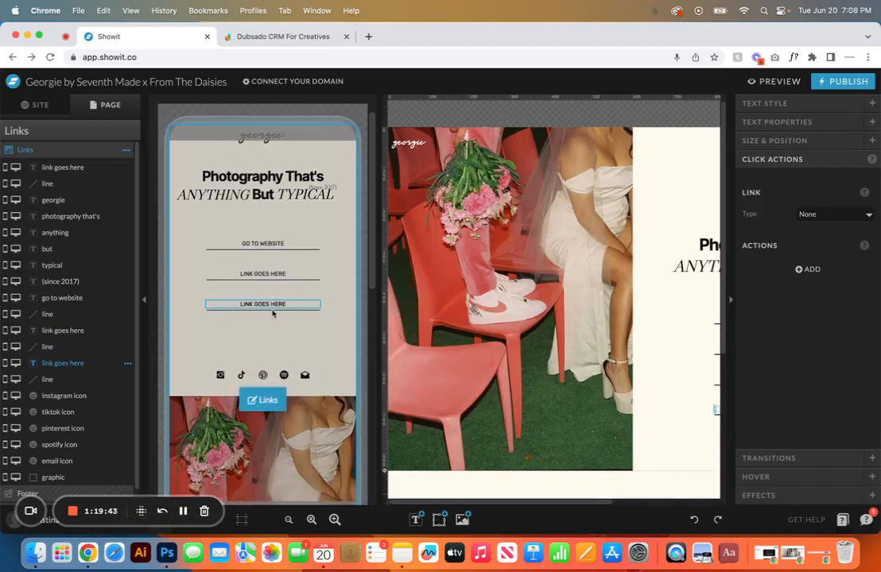
{"action": "scroll", "coordinate": [616, 364], "scroll_direction": "down", "scroll_amount": 3}
{"action": "scroll", "coordinate": [616, 364], "scroll_direction": "right", "scroll_amount": 5}
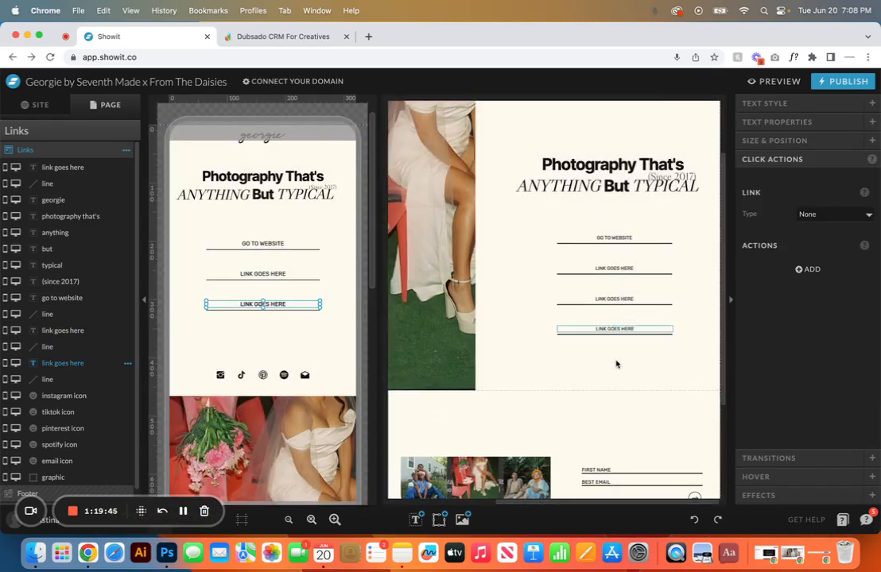
{"action": "left_click", "coordinate": [614, 334], "text": "shift"}
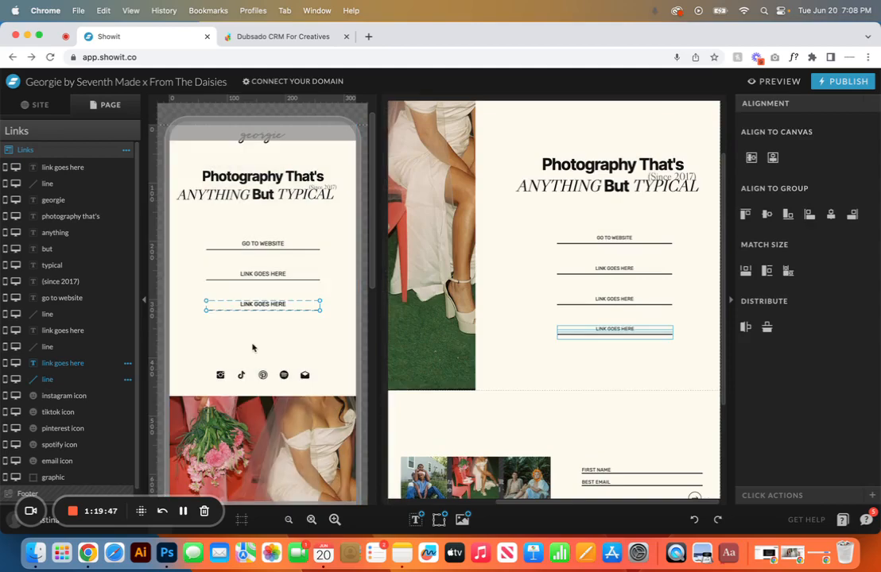
{"action": "key", "text": "Down"}
{"action": "key", "text": "Down"}
{"action": "key", "text": "Down"}
{"action": "key", "text": "Down"}
{"action": "key", "text": "Down"}
{"action": "key", "text": "Down"}
{"action": "key", "text": "Down"}
{"action": "key", "text": "Down"}
{"action": "key", "text": "Down"}
{"action": "key", "text": "Down"}
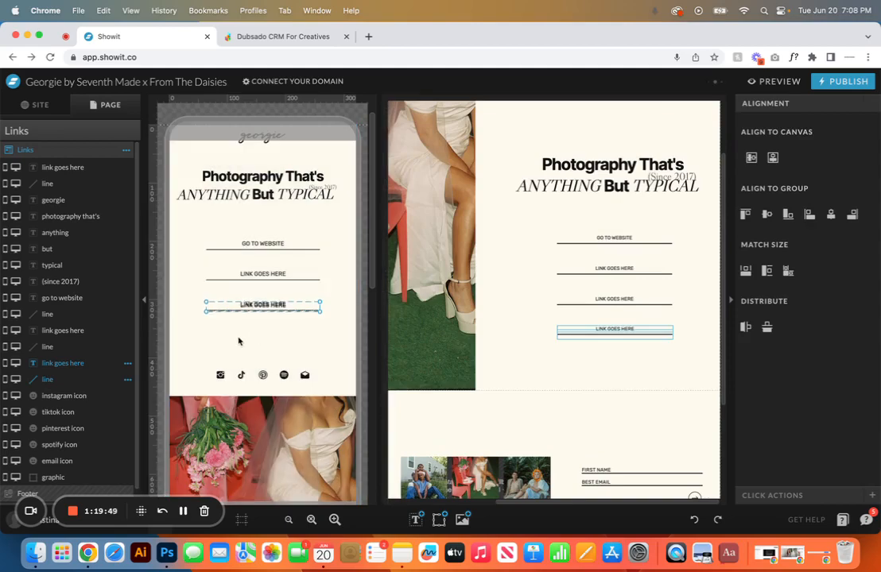
{"action": "key", "text": "Down"}
{"action": "key", "text": "Down"}
{"action": "key", "text": "Down"}
{"action": "key", "text": "Down"}
{"action": "key", "text": "Down"}
{"action": "key", "text": "Down"}
{"action": "key", "text": "Down"}
{"action": "key", "text": "Down"}
{"action": "key", "text": "Down"}
{"action": "key", "text": "Down"}
{"action": "key", "text": "Down"}
{"action": "key", "text": "Down"}
{"action": "key", "text": "Down"}
{"action": "key", "text": "Down"}
{"action": "key", "text": "Down"}
{"action": "key", "text": "Down"}
{"action": "key", "text": "Down"}
{"action": "key", "text": "Down"}
{"action": "key", "text": "Down"}
{"action": "key", "text": "Down"}
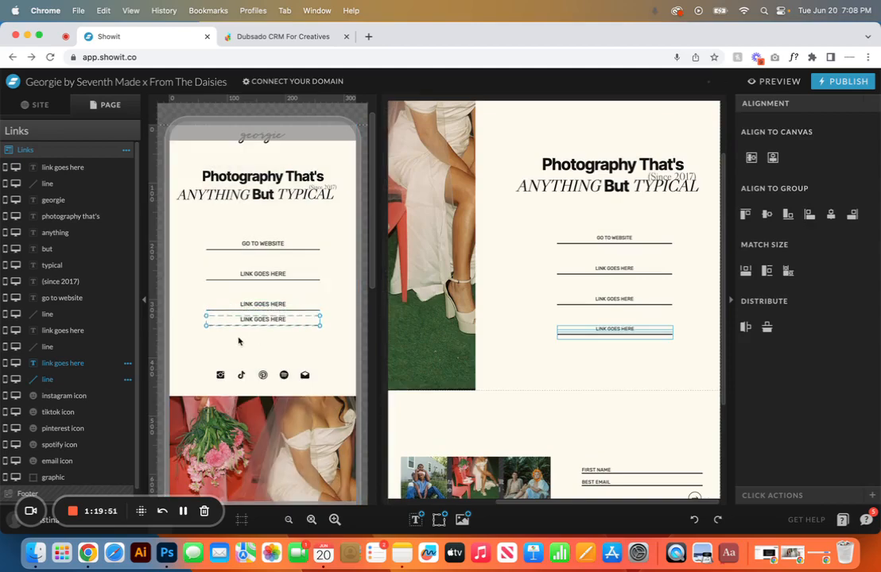
{"action": "key", "text": "Down"}
{"action": "key", "text": "Down"}
{"action": "key", "text": "Down"}
{"action": "key", "text": "Down"}
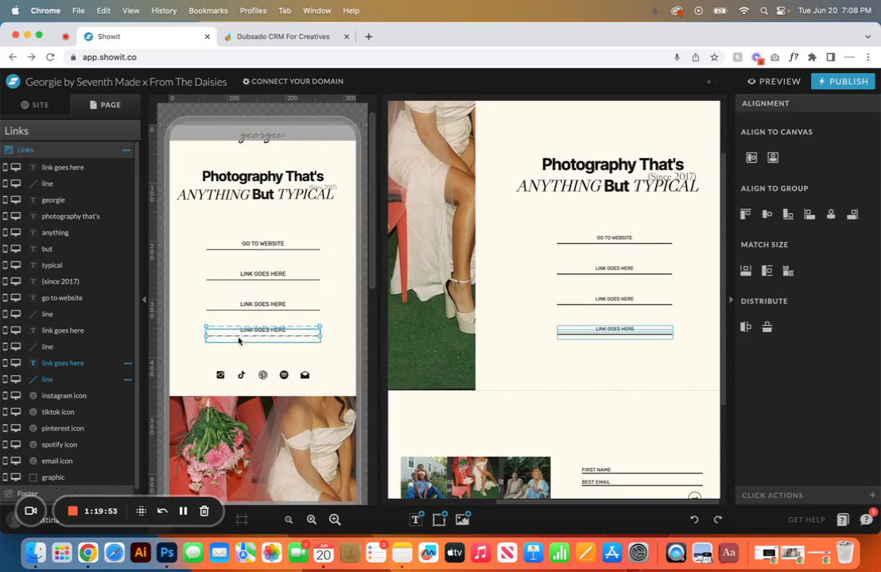
{"action": "left_click", "coordinate": [348, 351]}
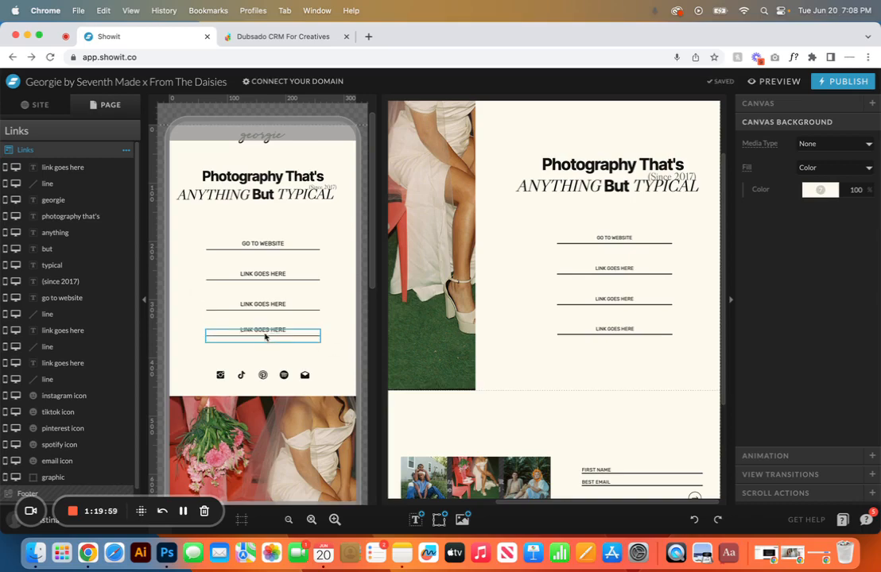
- Inspect the click actions of the Instagram, TikTok, Pinterest, Spotify and email icons on the mobile layout
{"action": "left_click", "coordinate": [221, 374]}
{"action": "left_click", "coordinate": [241, 374]}
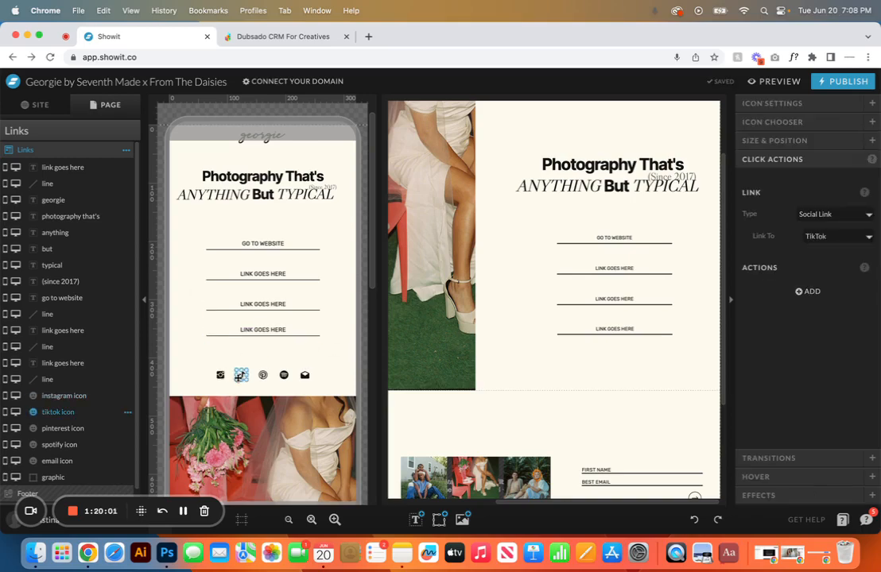
{"action": "left_click", "coordinate": [262, 374]}
{"action": "left_click", "coordinate": [284, 374]}
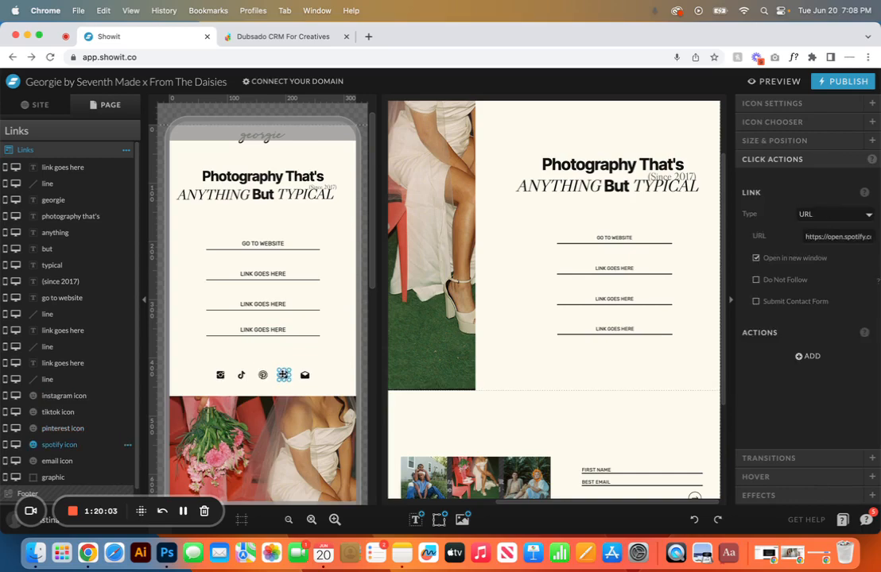
{"action": "left_click", "coordinate": [305, 374]}
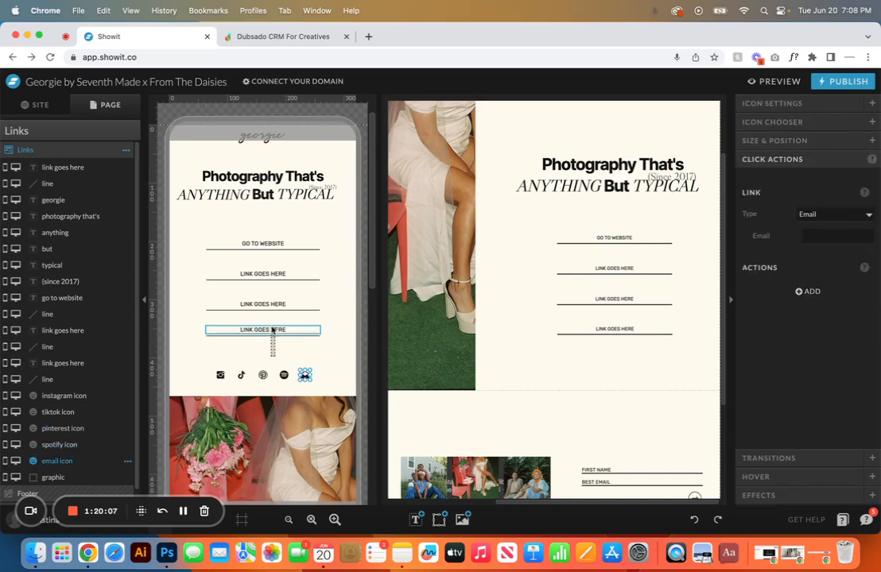
- Delete the duplicated fourth link with its line and restore the first link's text to "Link goes here"
{"action": "left_click", "coordinate": [271, 337]}
{"action": "key", "text": "Delete"}
{"action": "left_click", "coordinate": [280, 243]}
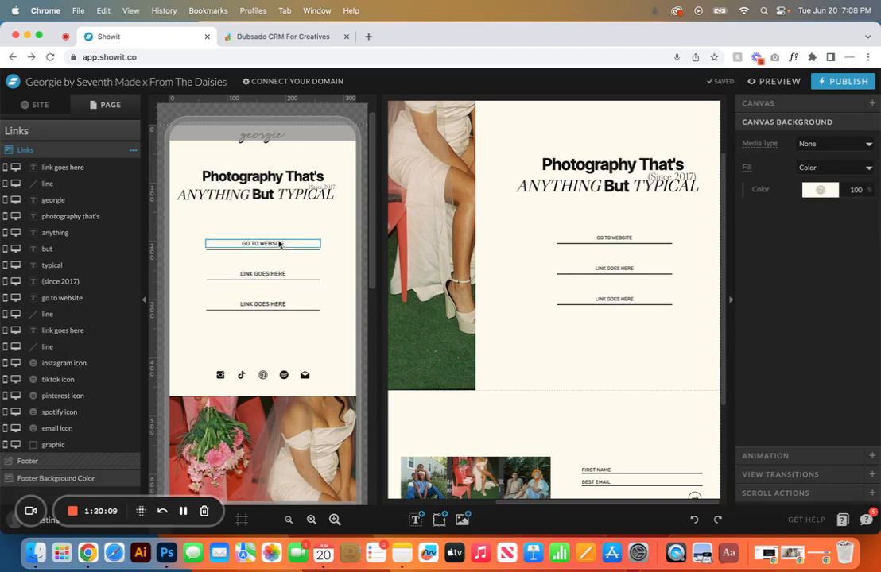
{"action": "scroll", "coordinate": [271, 343], "scroll_direction": "down", "scroll_amount": 3}
{"action": "scroll", "coordinate": [270, 343], "scroll_direction": "down", "scroll_amount": 1}
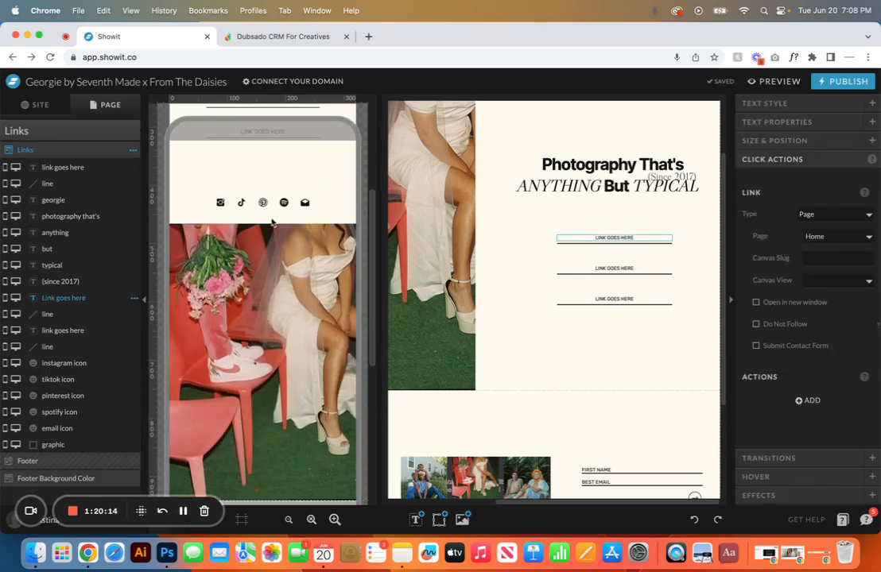
- Open the 404 page from the site's page list and select its 404 canvas to show its elements
{"action": "left_click", "coordinate": [62, 129]}
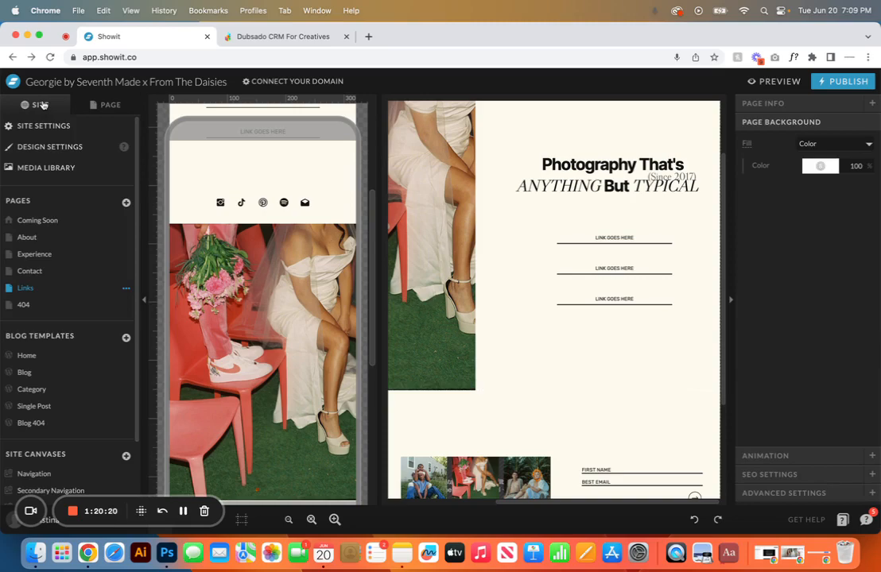
{"action": "left_click", "coordinate": [40, 306]}
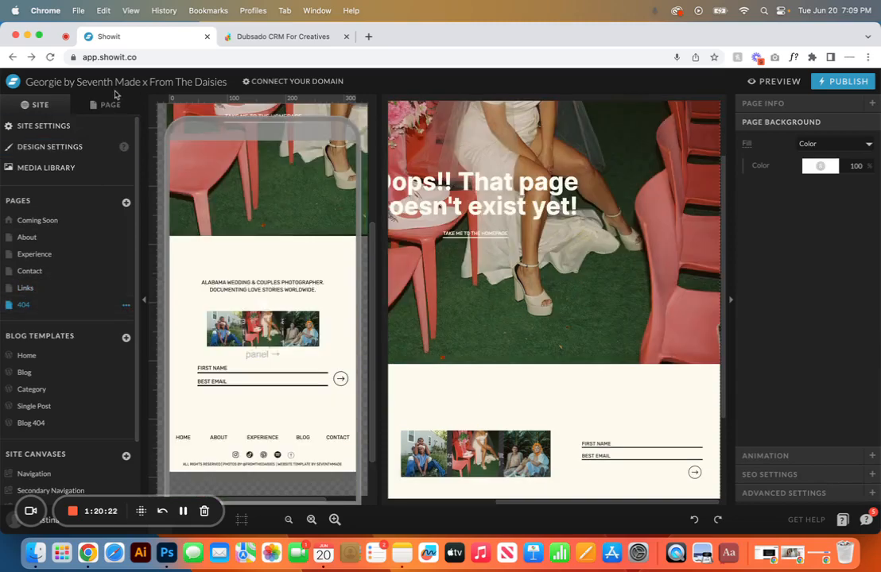
{"action": "left_click", "coordinate": [109, 107]}
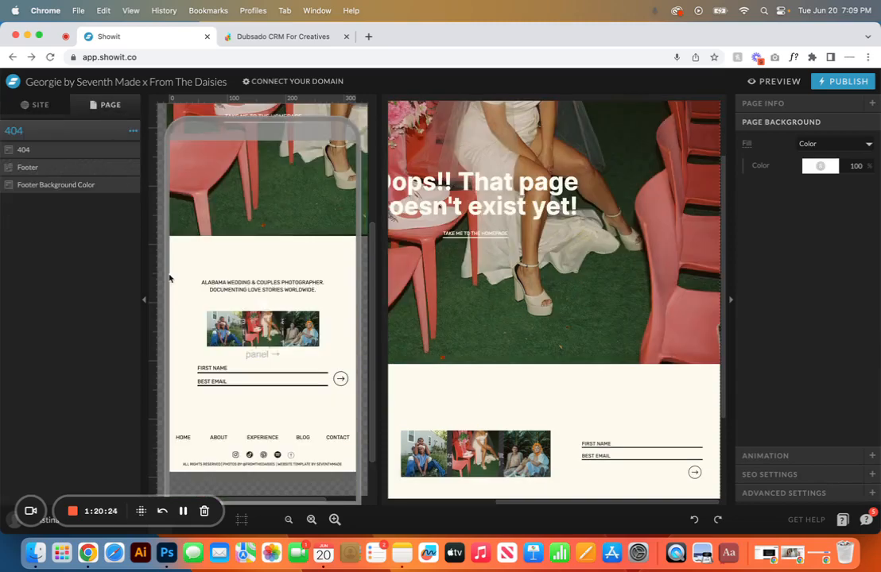
{"action": "scroll", "coordinate": [320, 251], "scroll_direction": "up", "scroll_amount": 5}
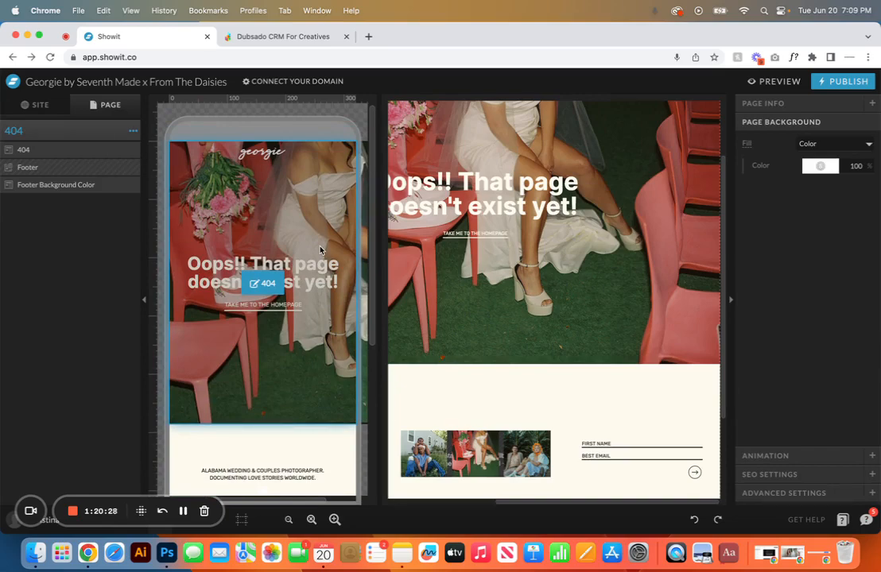
{"action": "left_click", "coordinate": [47, 150]}
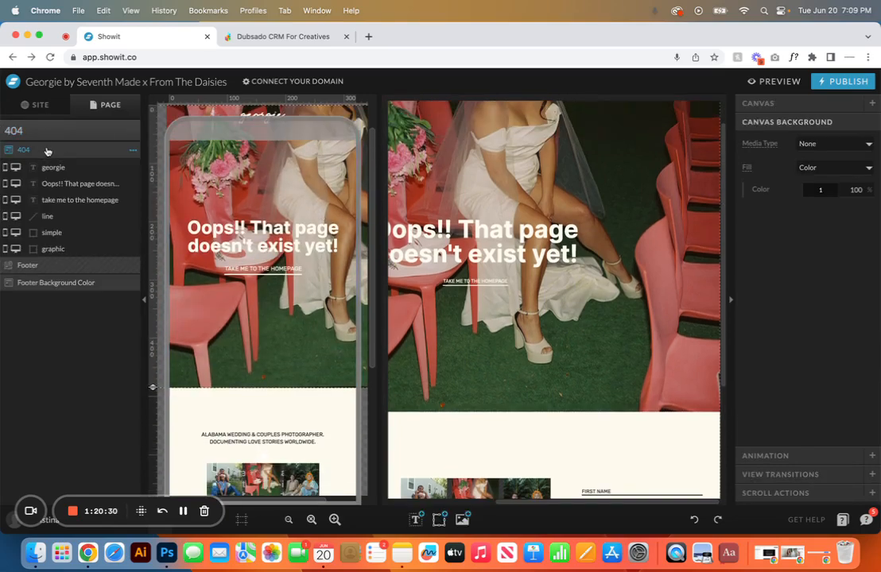
- Link the georgie logo on the 404 canvas to the Home page and select the "Oops!!" headline
{"action": "left_click", "coordinate": [53, 167]}
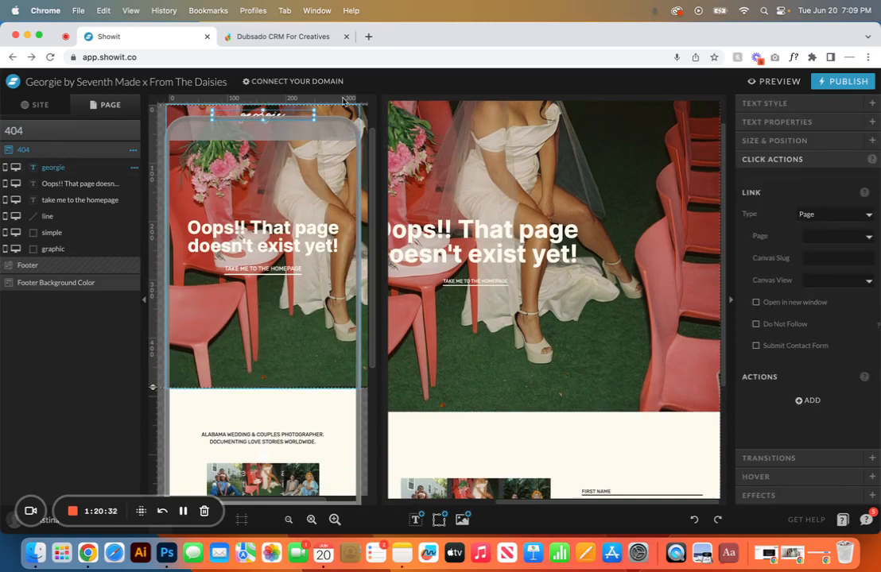
{"action": "left_click", "coordinate": [868, 236]}
{"action": "left_click", "coordinate": [831, 348]}
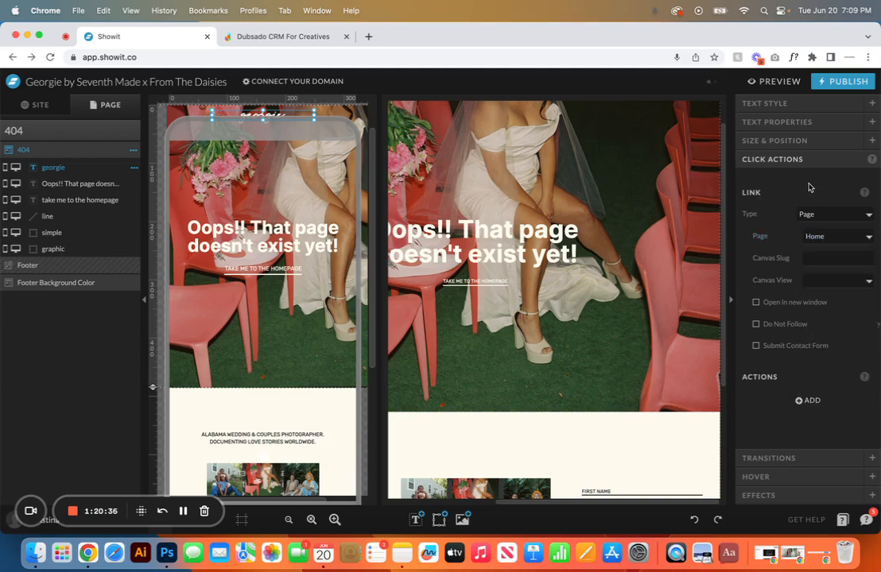
{"action": "left_click", "coordinate": [236, 246]}
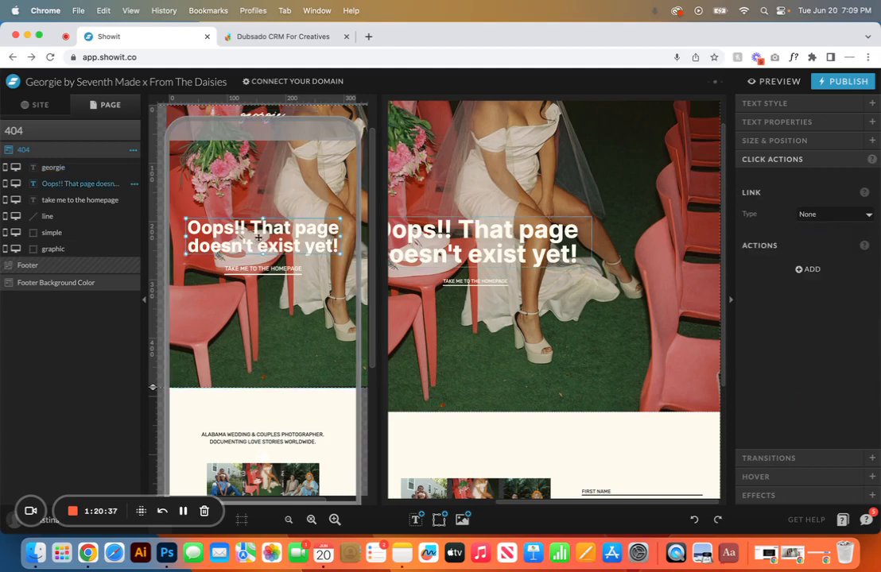
- Open the "Oops!!" headline on the mobile layout for text editing, leave it unchanged and show its text style settings
{"action": "double_click", "coordinate": [216, 222]}
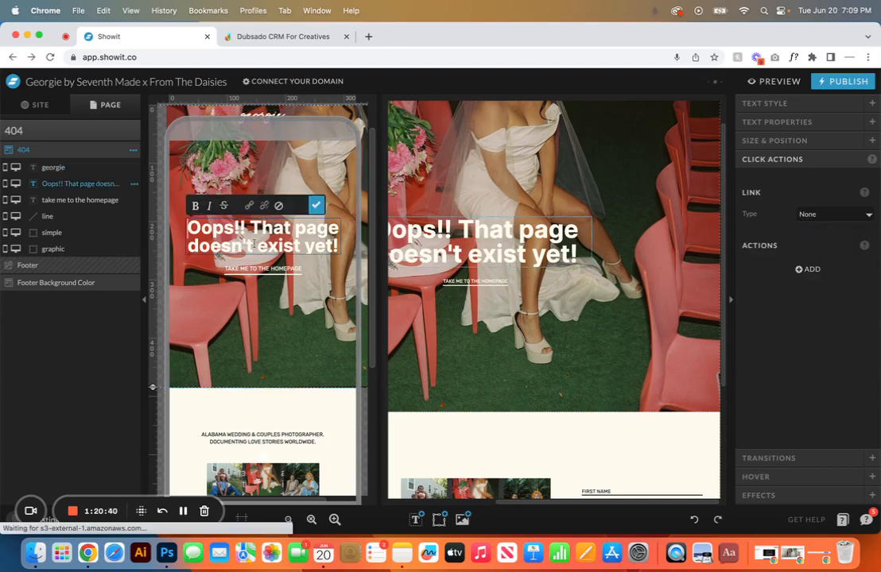
{"action": "key", "text": "Escape"}
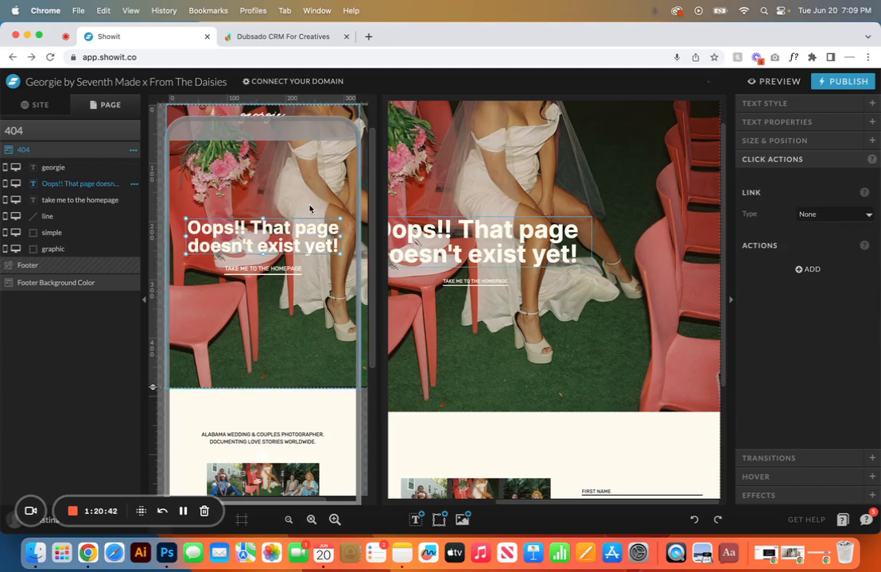
{"action": "left_click", "coordinate": [787, 103]}
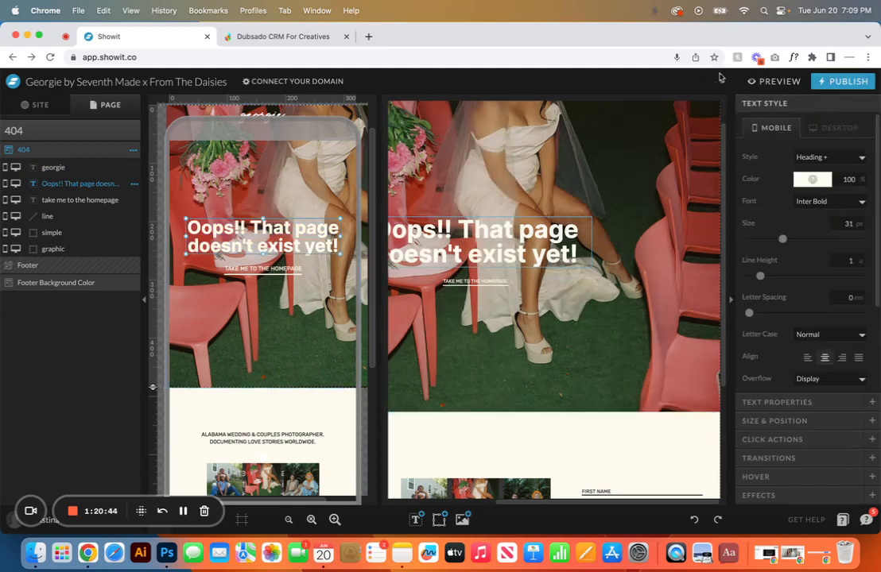
- Inspect the click actions of the "take me to the homepage" text and the line beneath it
{"action": "left_click", "coordinate": [232, 268]}
{"action": "left_click", "coordinate": [783, 439]}
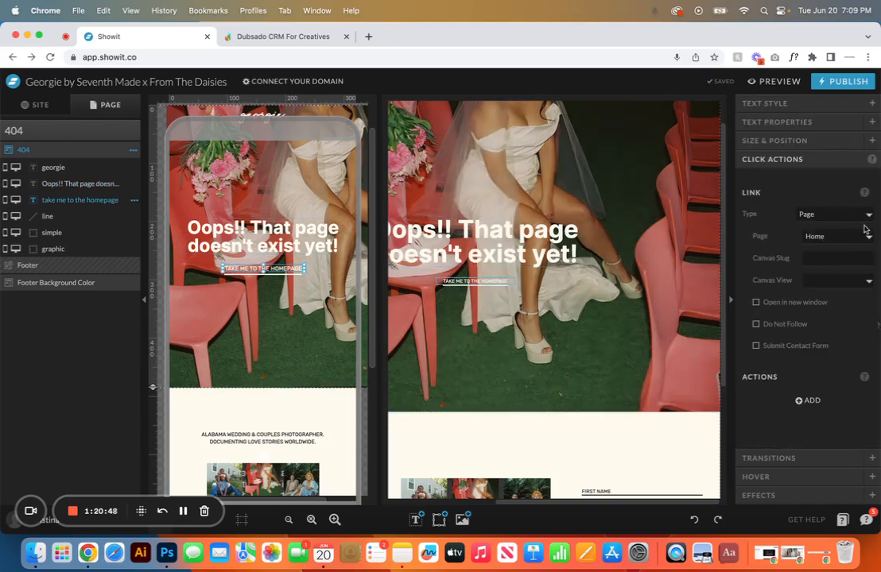
{"action": "left_click", "coordinate": [250, 272]}
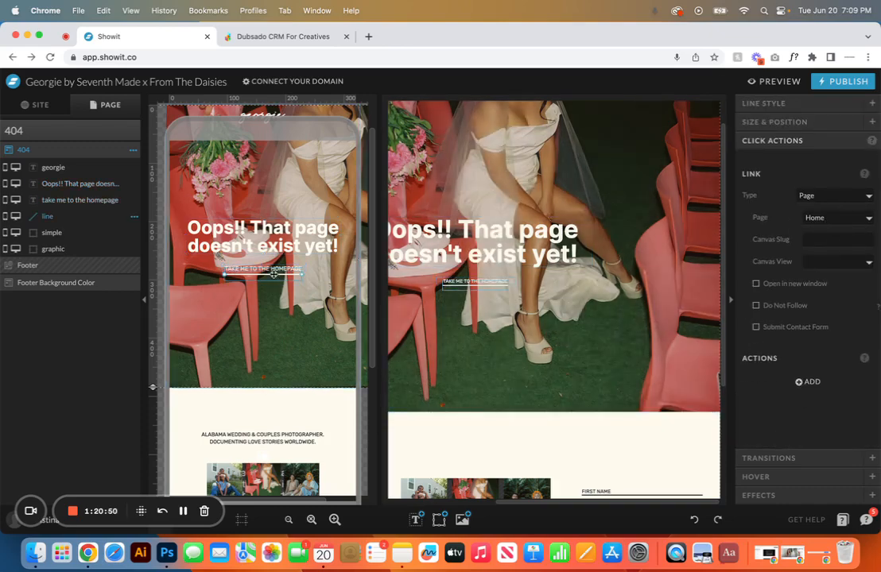
- Select the simple overlay shape on the 404 canvas and toggle its visibility on the mobile and desktop layouts
{"action": "left_click", "coordinate": [271, 344]}
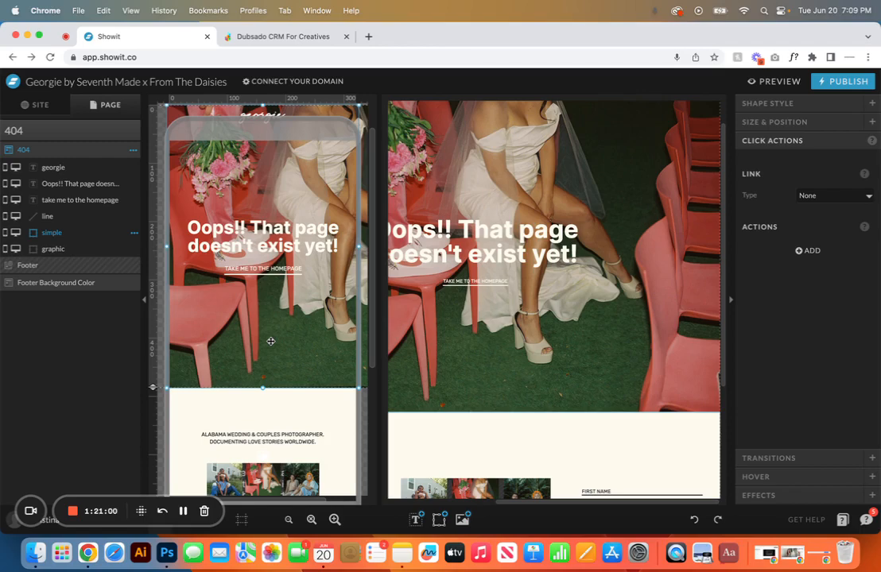
{"action": "left_click", "coordinate": [11, 232]}
{"action": "left_click", "coordinate": [8, 233]}
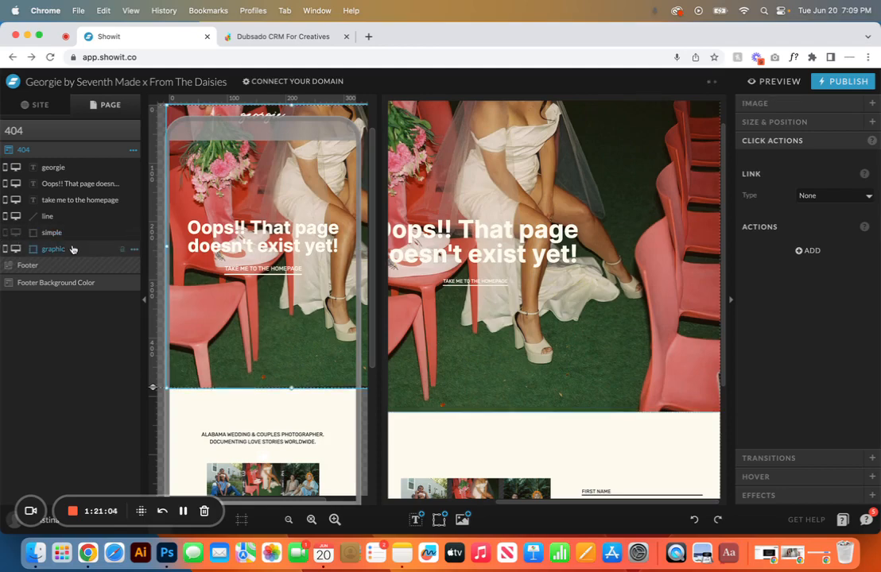
- Try swapping the 404 canvas's background graphic for fromthedaisies-34_websize.jpg, and undo the swap
{"action": "left_click", "coordinate": [53, 249]}
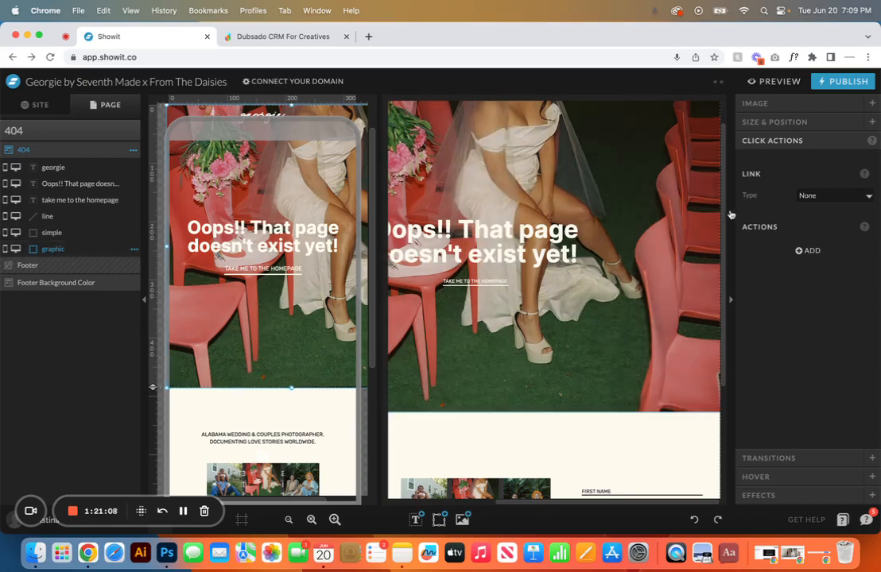
{"action": "left_click", "coordinate": [774, 104]}
{"action": "left_click", "coordinate": [807, 159]}
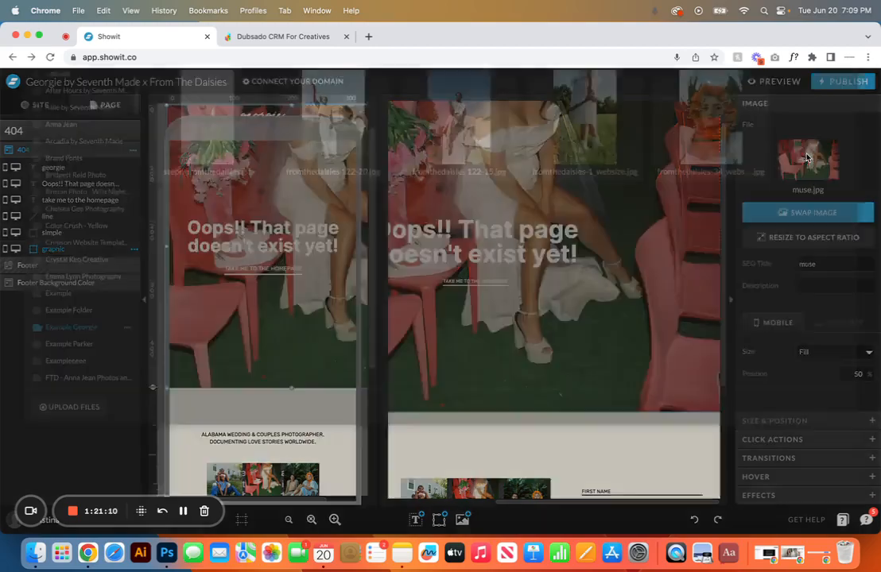
{"action": "double_click", "coordinate": [722, 200]}
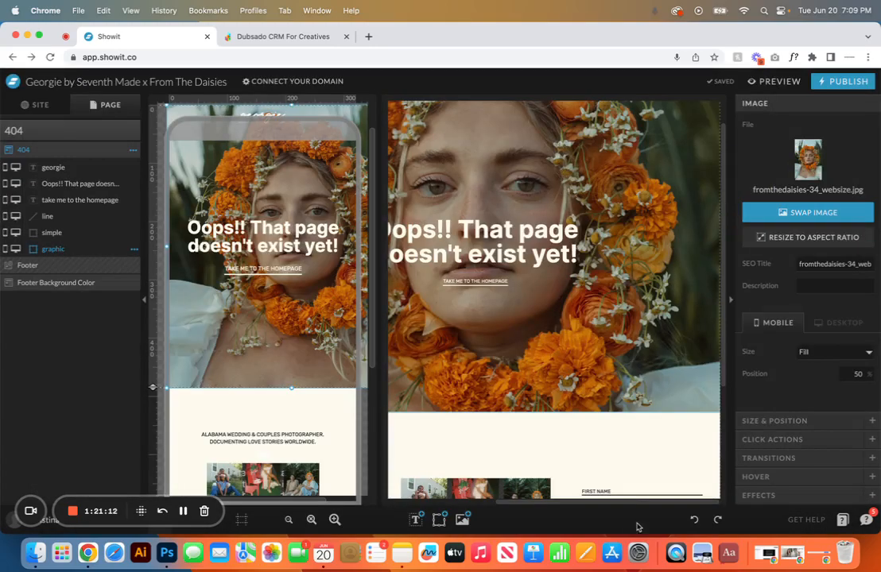
{"action": "left_click", "coordinate": [694, 519]}
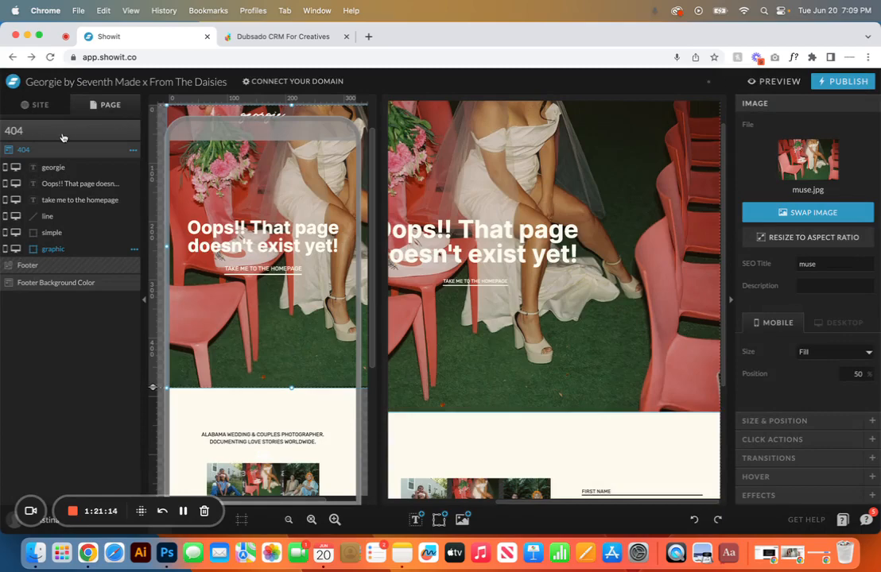
- Open the Blog 404 template from the site's blog templates and expand its 404 canvas to show the elements
{"action": "left_click", "coordinate": [36, 105]}
{"action": "scroll", "coordinate": [48, 347], "scroll_direction": "down", "scroll_amount": 3}
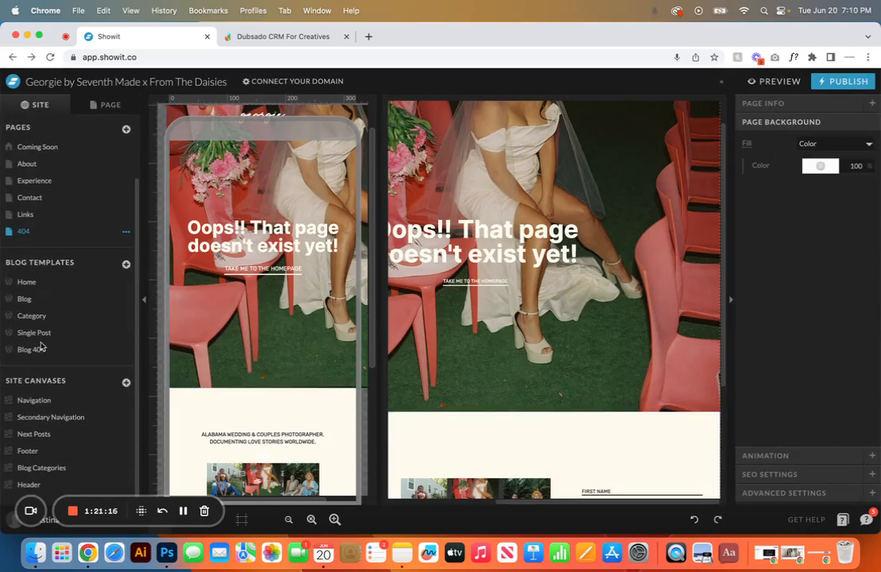
{"action": "left_click", "coordinate": [69, 348]}
{"action": "scroll", "coordinate": [239, 278], "scroll_direction": "up", "scroll_amount": 2}
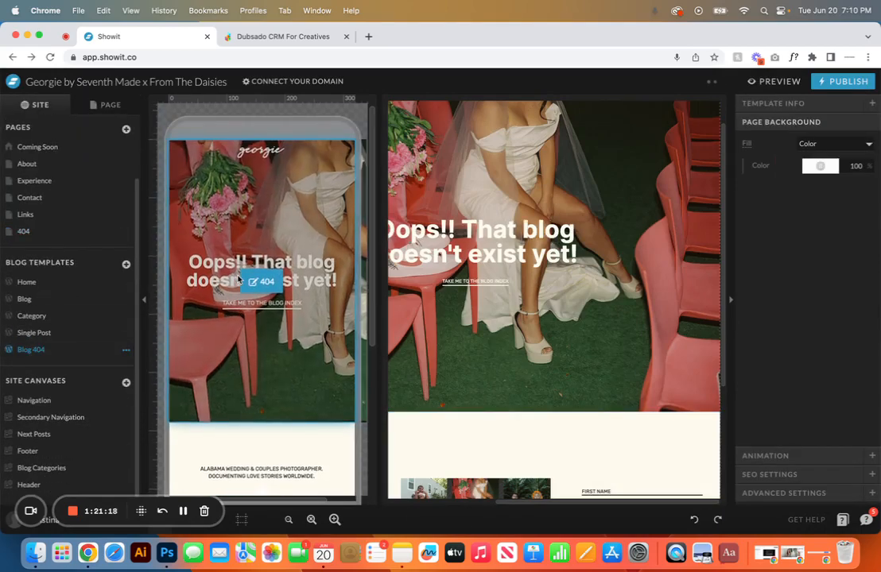
{"action": "left_click", "coordinate": [107, 105]}
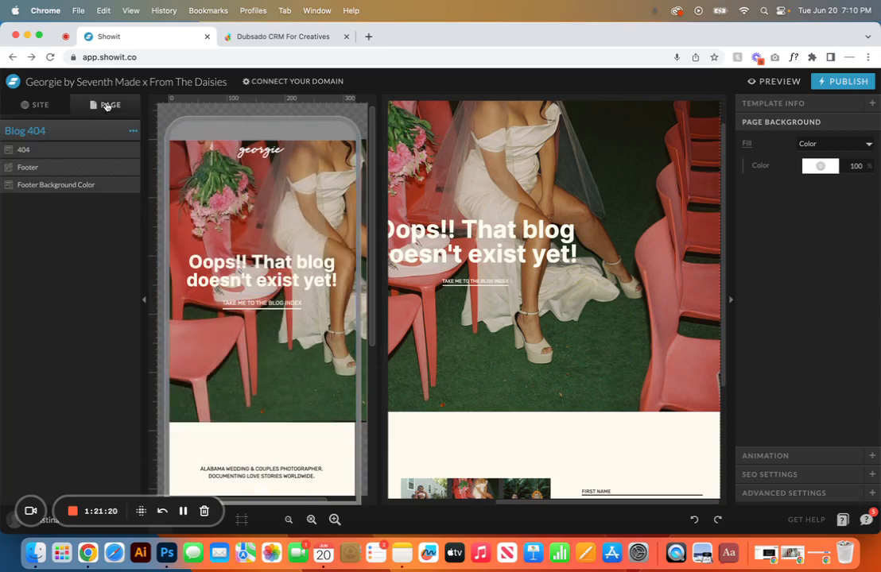
{"action": "left_click", "coordinate": [79, 149]}
- Inspect the click actions of the georgie logo, the "Oops!!" headline and the "take me to the blog index" link
{"action": "left_click", "coordinate": [83, 169]}
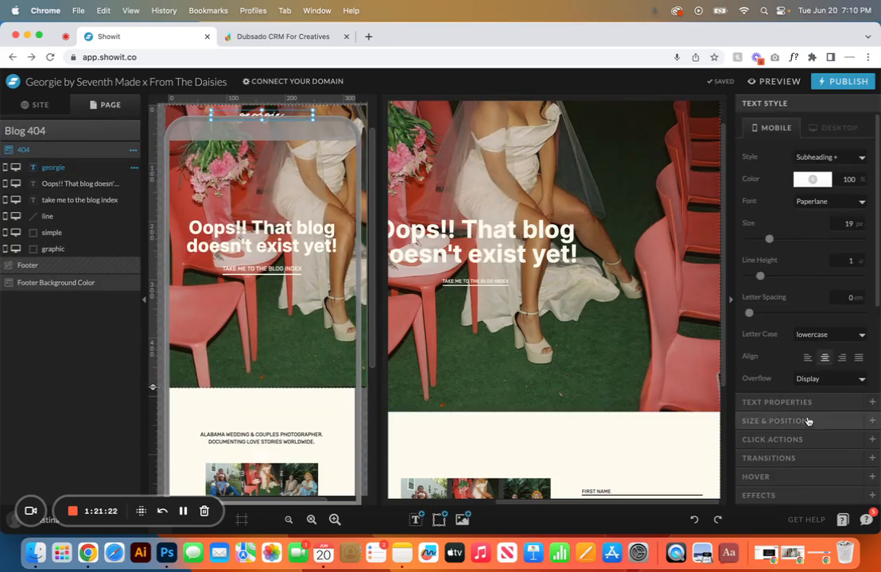
{"action": "left_click", "coordinate": [802, 446]}
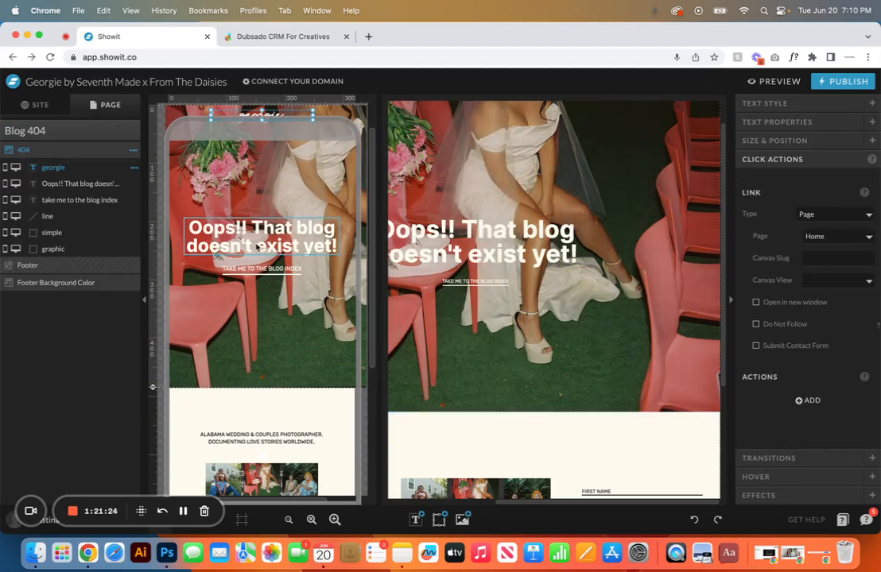
{"action": "left_click", "coordinate": [284, 227]}
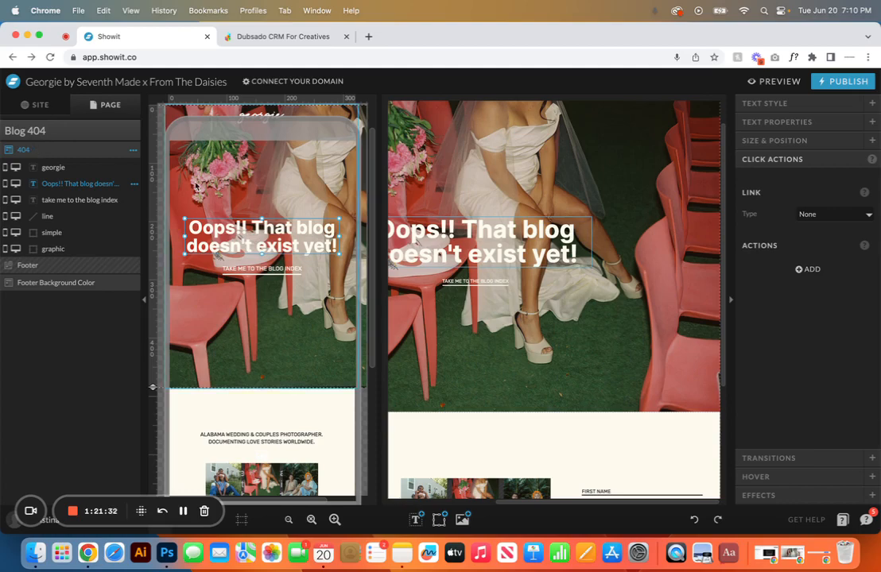
{"action": "left_click", "coordinate": [274, 269]}
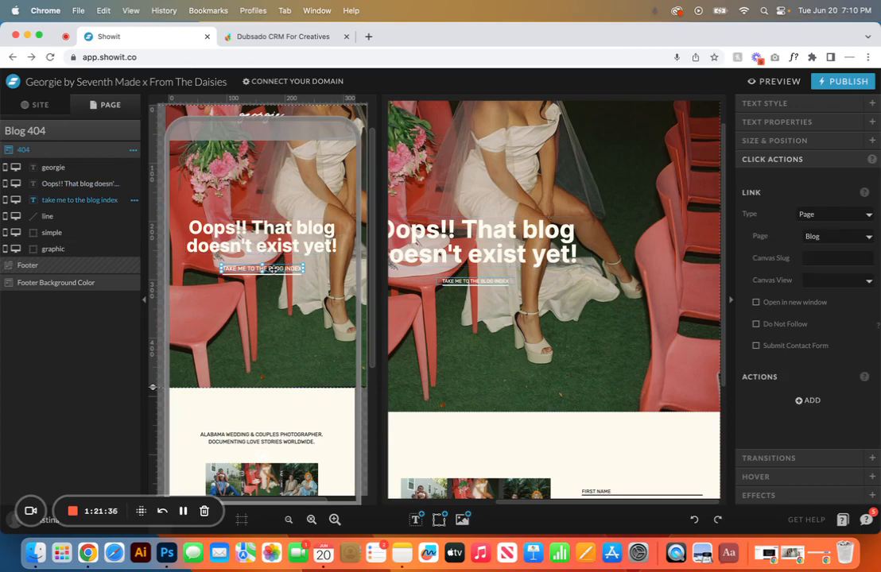
{"action": "left_click", "coordinate": [275, 273]}
- Try swapping the Blog 404 background graphic for fromthedaisies-34_websize.jpg, and undo the swap
{"action": "left_click", "coordinate": [275, 278]}
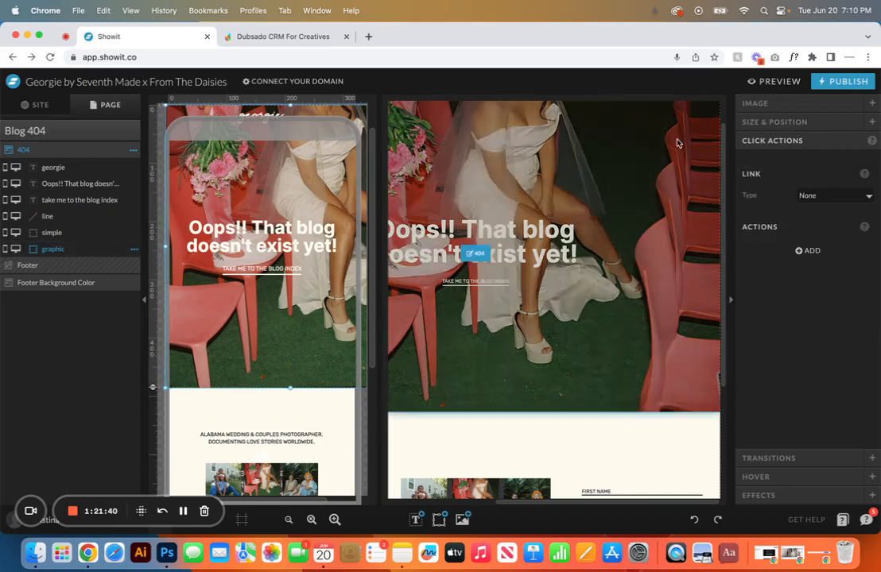
{"action": "left_click", "coordinate": [783, 104]}
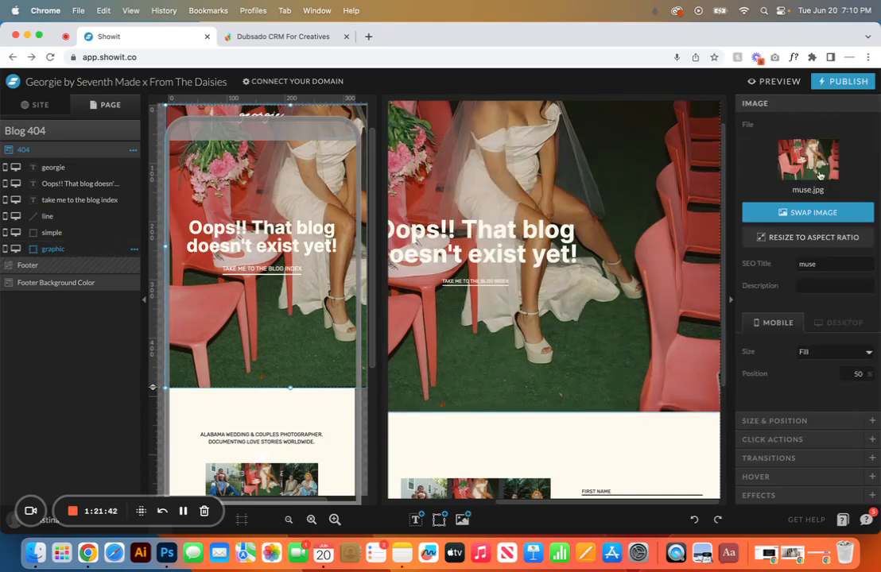
{"action": "left_click", "coordinate": [807, 212]}
{"action": "left_click", "coordinate": [718, 200]}
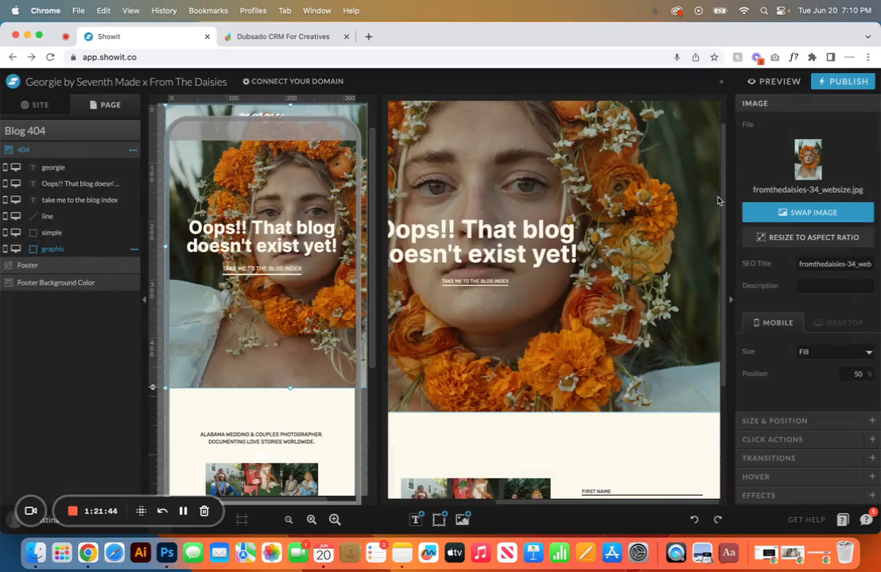
{"action": "left_click", "coordinate": [694, 519]}
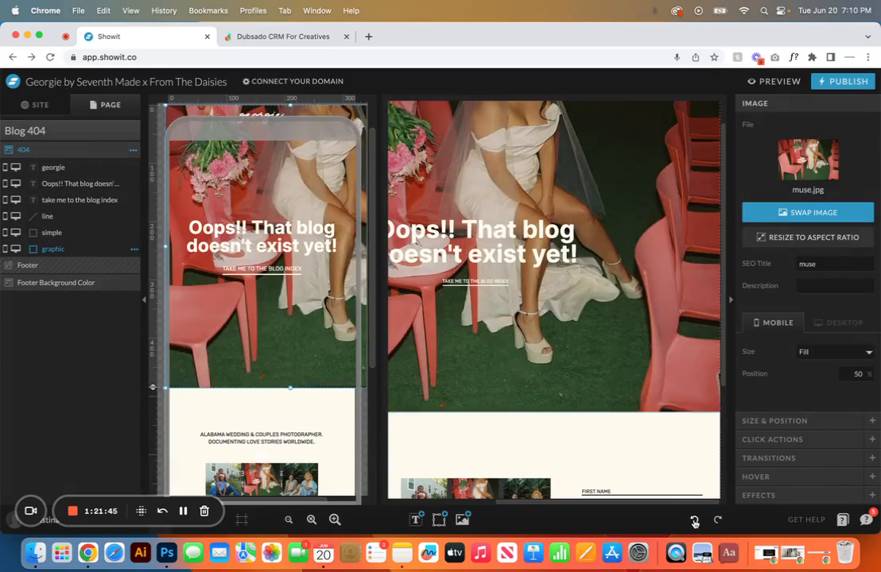
- Show only the desktop layout of the Blog 404 template and return to the site's list of pages and templates
{"action": "left_click", "coordinate": [196, 527]}
{"action": "left_click", "coordinate": [57, 130]}
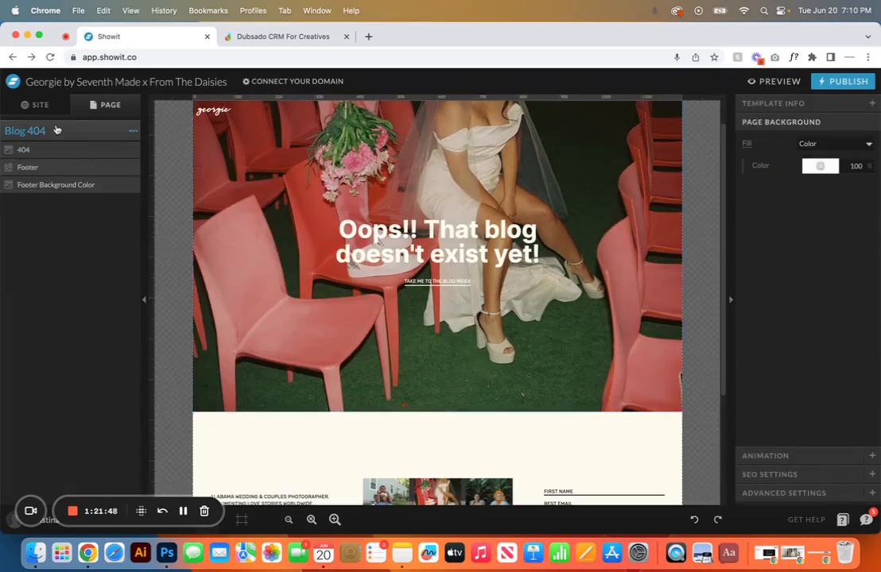
{"action": "left_click", "coordinate": [37, 105]}
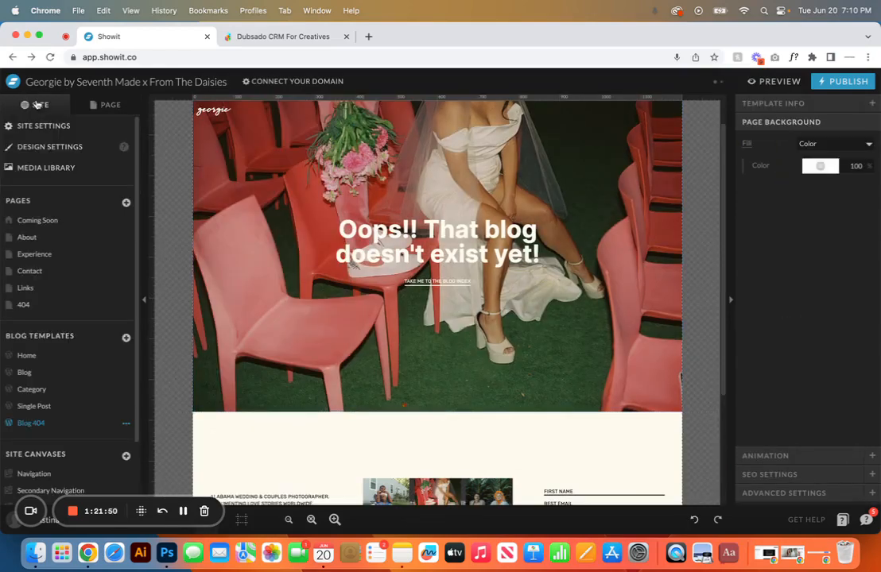